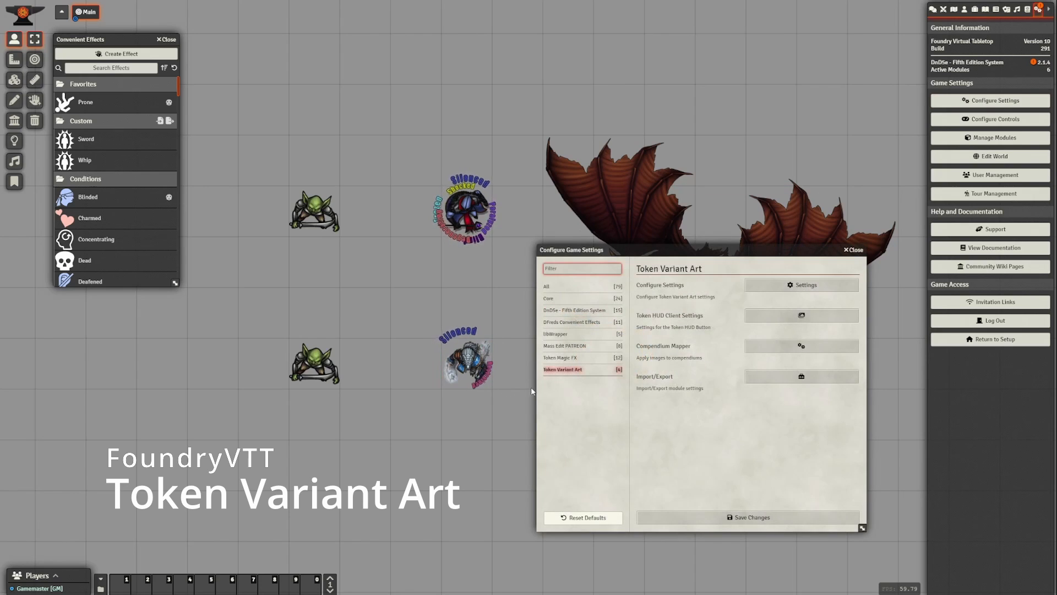
Examine the Token Variant Art settings pages, including search filters, search algorithm, active effects, permissions and pop-ups, and close the settings.
{"action": "left_click", "coordinate": [787, 286]}
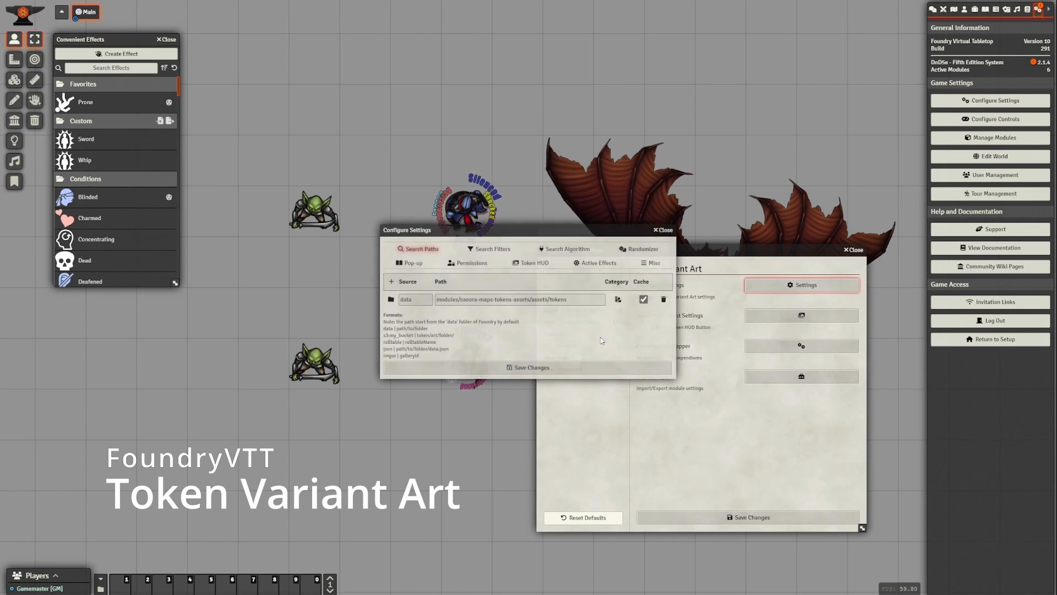
{"action": "left_click", "coordinate": [490, 249]}
{"action": "left_click", "coordinate": [567, 249]}
{"action": "left_click", "coordinate": [651, 263]}
{"action": "left_click", "coordinate": [603, 263]}
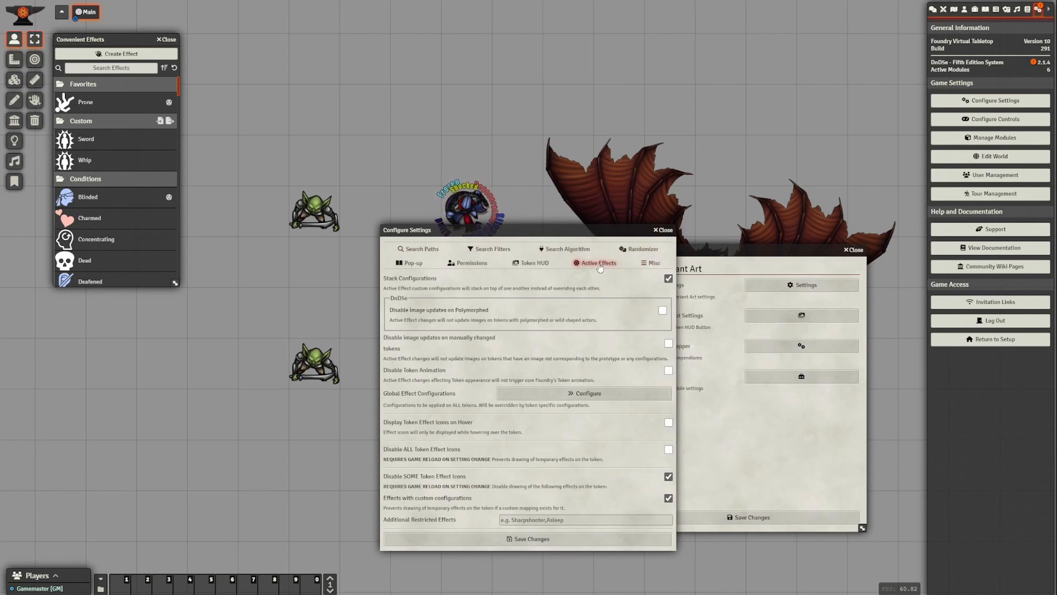
{"action": "left_click", "coordinate": [468, 263]}
{"action": "left_click", "coordinate": [414, 269]}
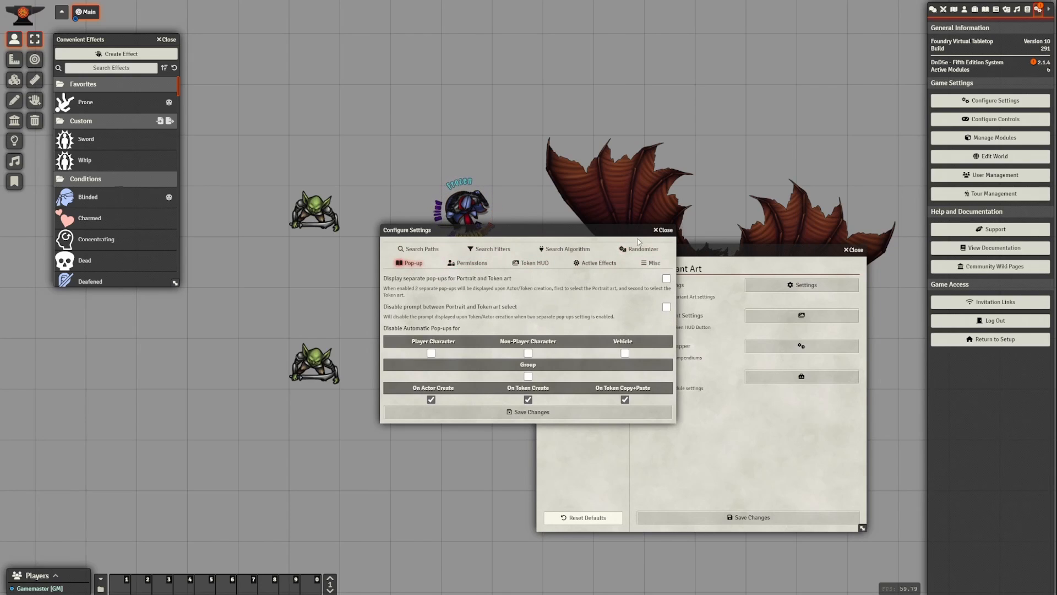
{"action": "left_click", "coordinate": [661, 230]}
{"action": "key", "text": "Escape"}
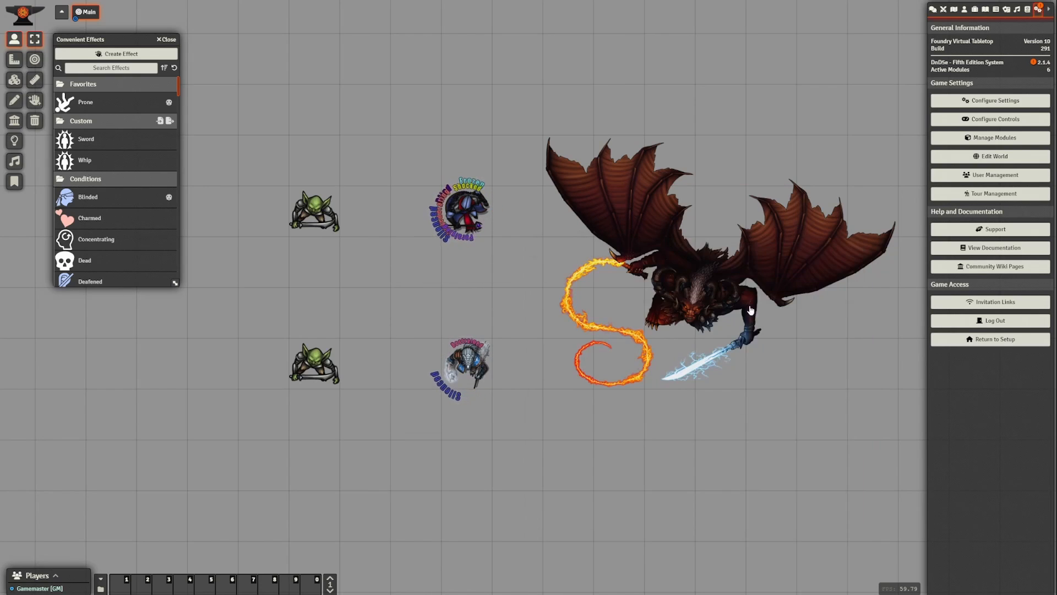
{"action": "left_click_drag", "start_coordinate": [552, 355], "coordinate": [615, 359]}
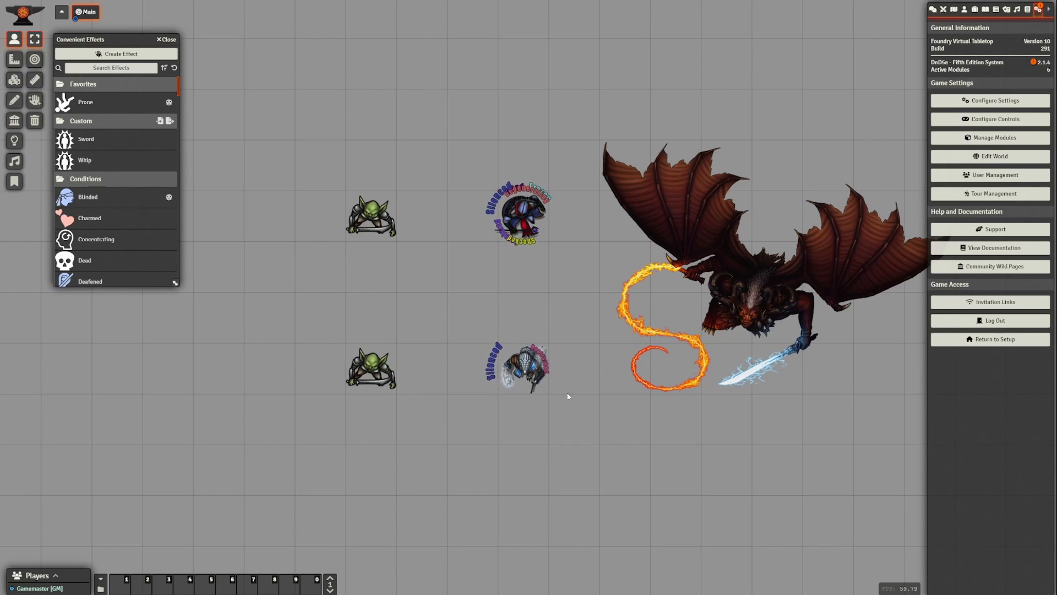
{"action": "left_click_drag", "start_coordinate": [551, 390], "coordinate": [568, 401]}
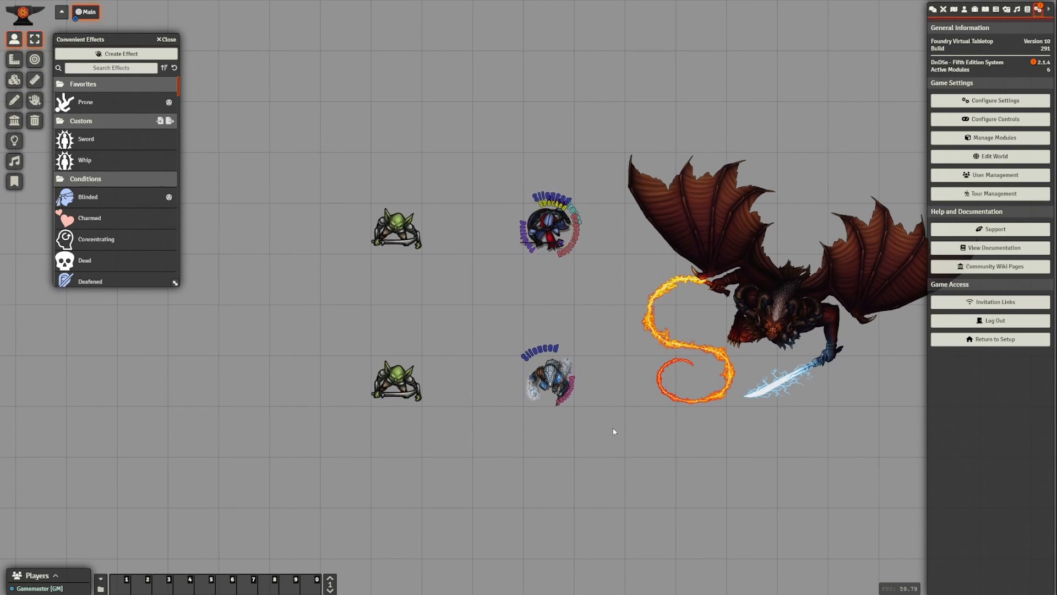
{"action": "scroll", "coordinate": [617, 428], "scroll_direction": "up", "scroll_amount": 1}
{"action": "scroll", "coordinate": [611, 339], "scroll_direction": "up", "scroll_amount": 2}
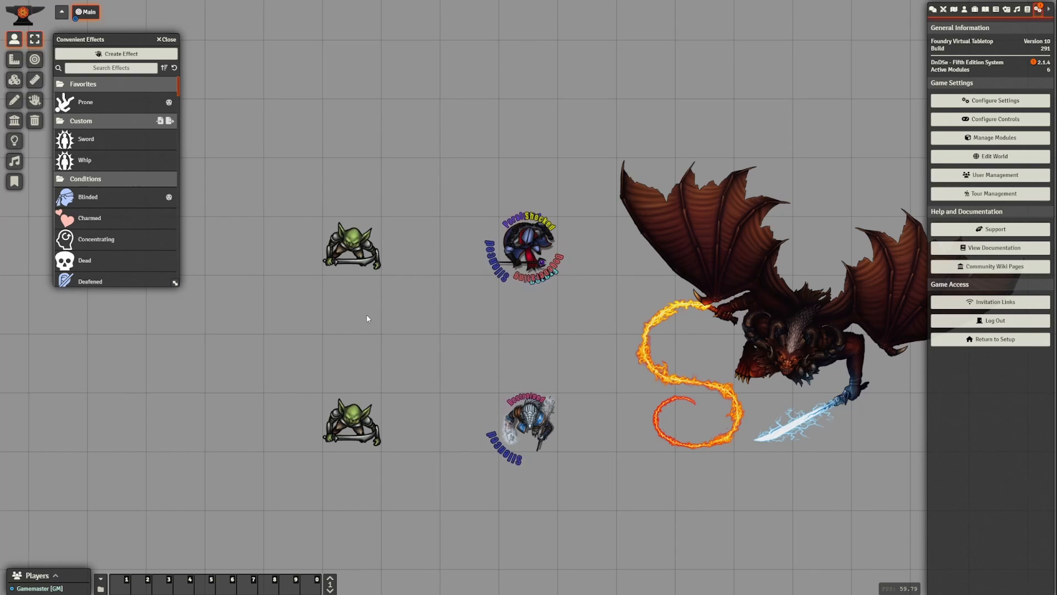
{"action": "left_click_drag", "start_coordinate": [366, 314], "coordinate": [423, 312]}
{"action": "left_click_drag", "start_coordinate": [508, 299], "coordinate": [469, 301]}
Search the token art for "warr" and assign the red Warrior image to the upper goblin token.
{"action": "left_click_drag", "start_coordinate": [246, 144], "coordinate": [440, 326]}
{"action": "left_click_drag", "start_coordinate": [387, 347], "coordinate": [470, 338]}
{"action": "key", "text": "shift+a"}
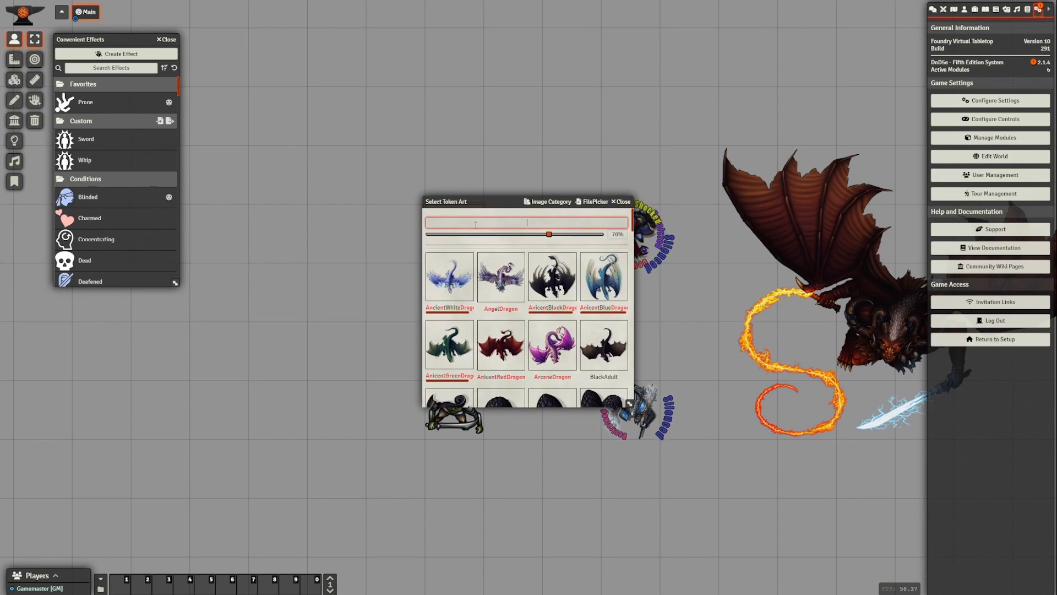
{"action": "type", "text": "vampi"}
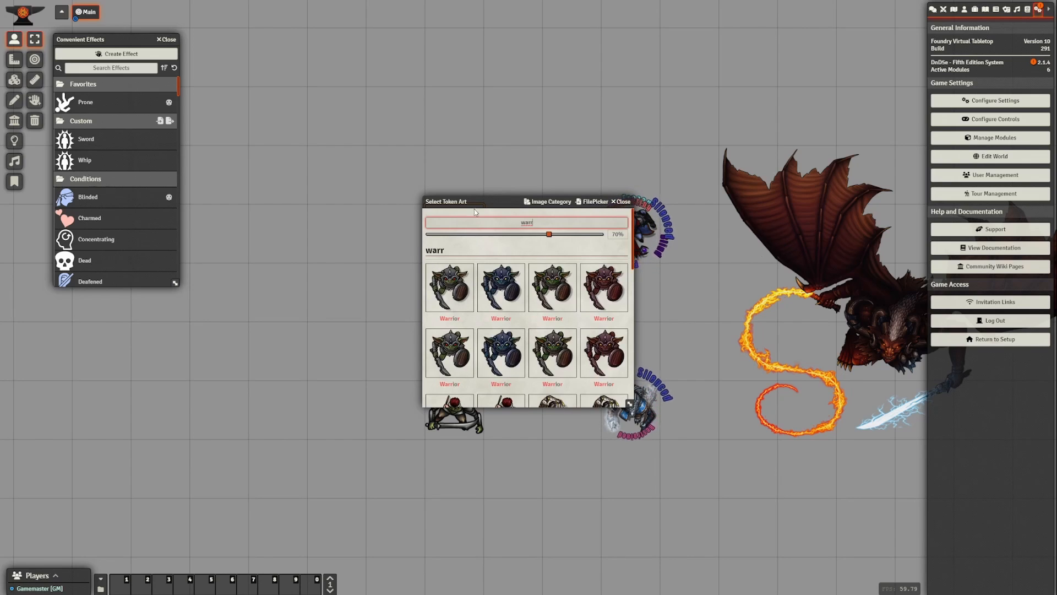
{"action": "left_click_drag", "start_coordinate": [479, 207], "coordinate": [580, 216]}
{"action": "left_click", "coordinate": [704, 297]}
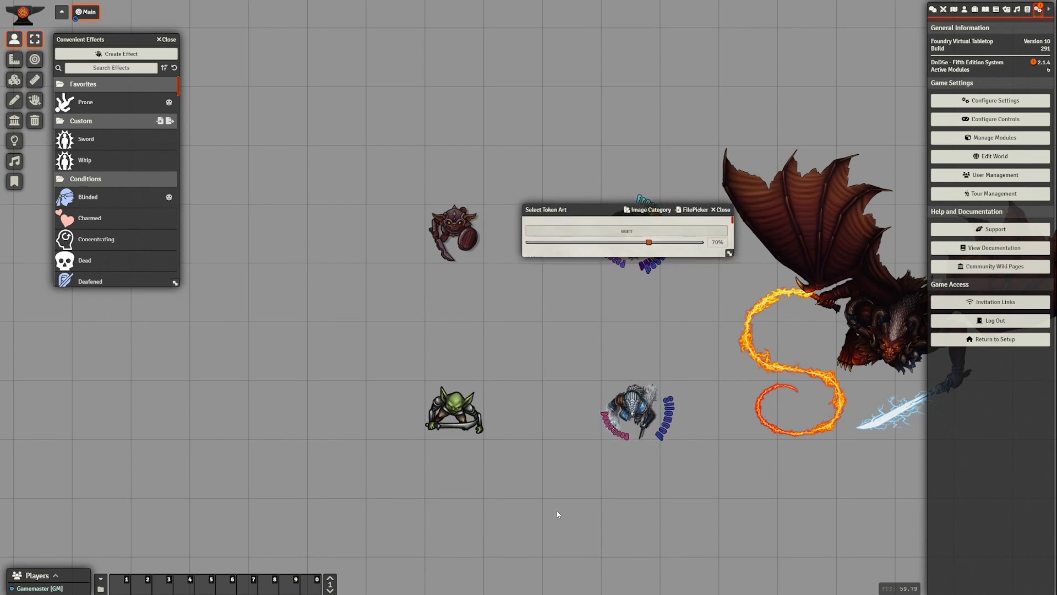
Switch the upper token's image from its own art variants, first to the plain goblin and finally to the goblin boss.
{"action": "right_click", "coordinate": [454, 234]}
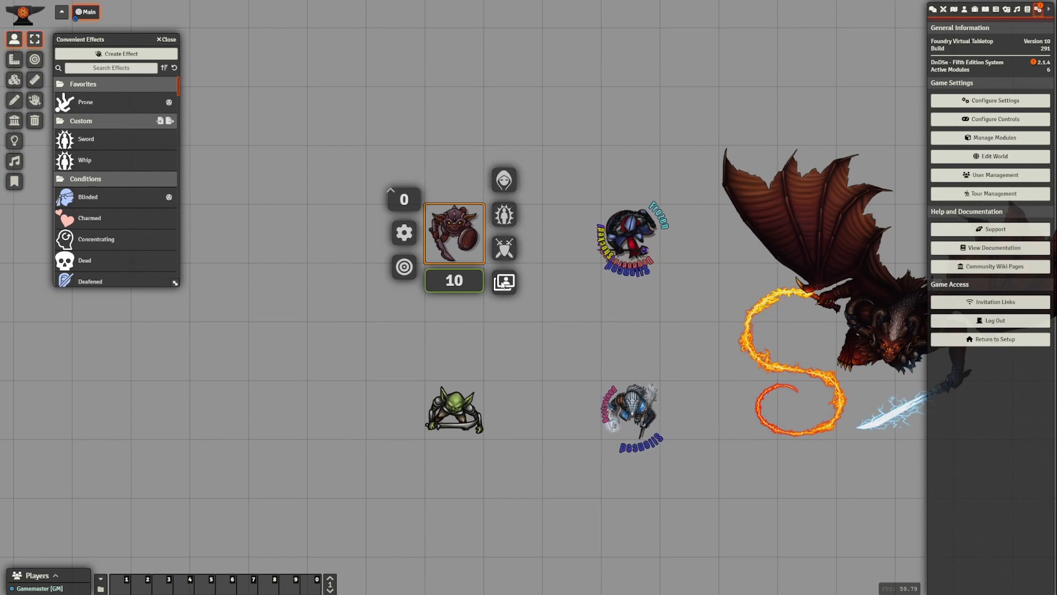
{"action": "left_click", "coordinate": [504, 282]}
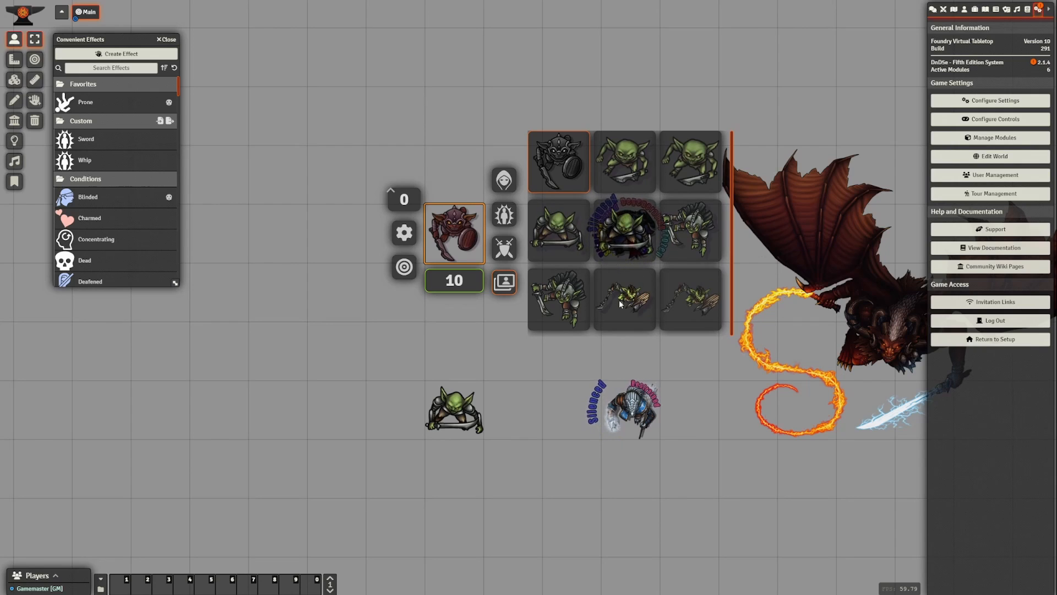
{"action": "left_click", "coordinate": [638, 179]}
{"action": "right_click", "coordinate": [455, 234]}
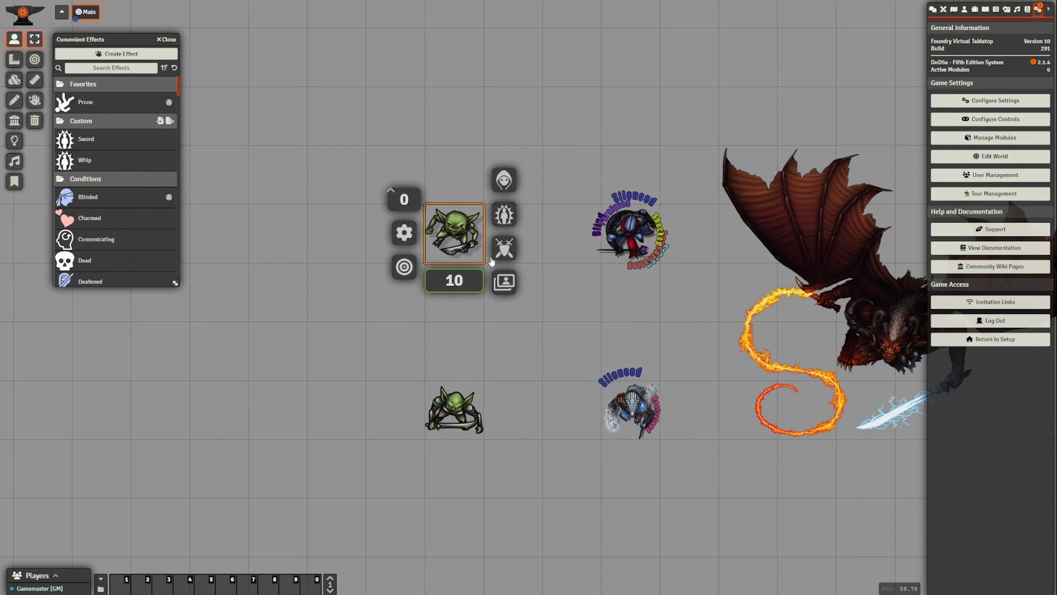
{"action": "left_click", "coordinate": [504, 282]}
{"action": "left_click", "coordinate": [681, 246]}
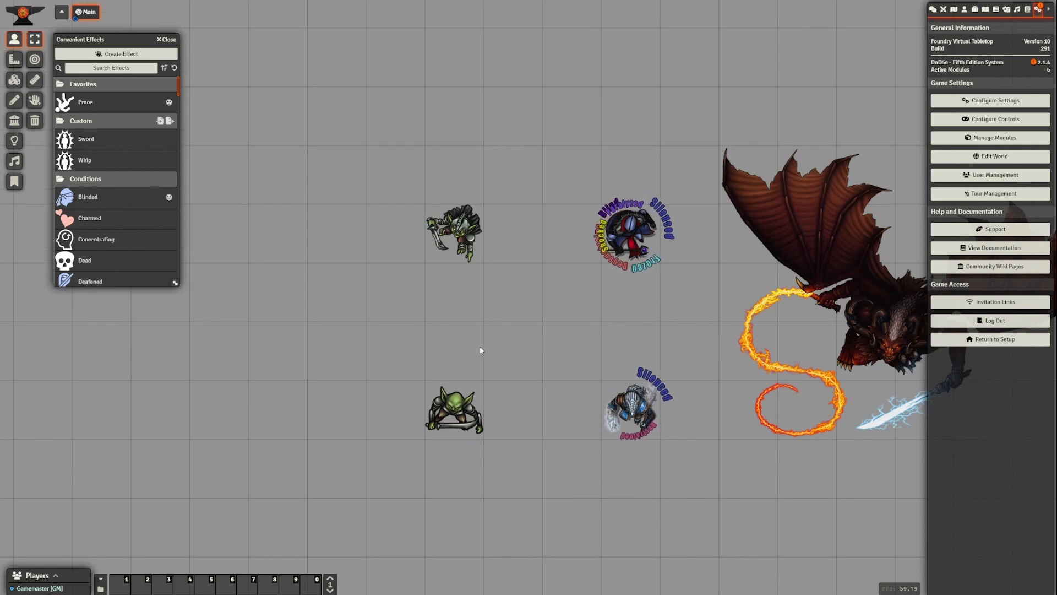
Copy the lower goblin token and paste 14 copies around it to form three rows of five.
{"action": "left_click", "coordinate": [418, 375]}
{"action": "key", "text": "ctrl+c"}
{"action": "left_click_drag", "start_coordinate": [401, 400], "coordinate": [451, 394]}
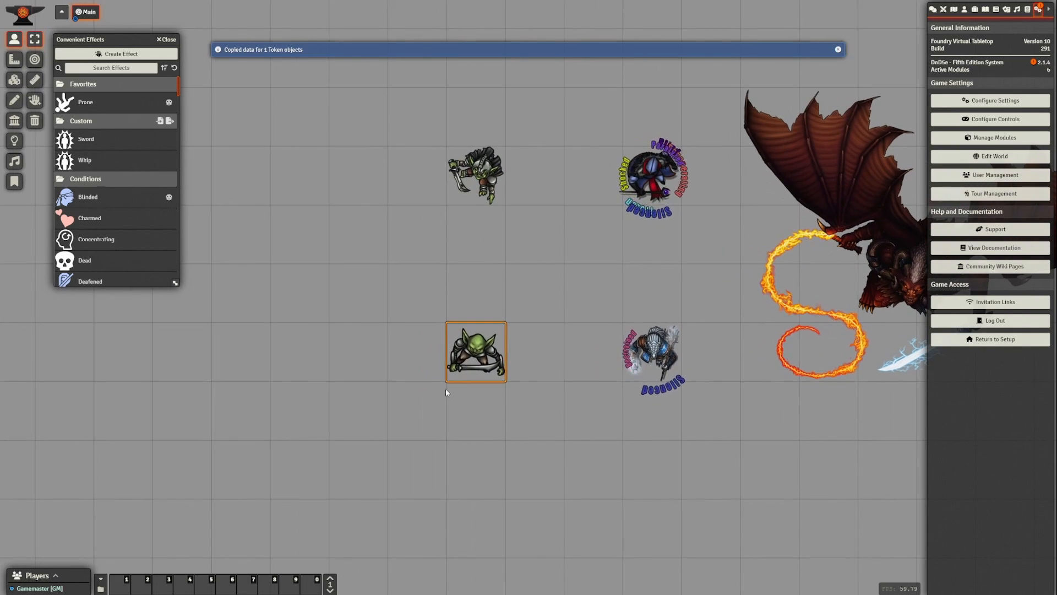
{"action": "key", "text": "ctrl+v"}
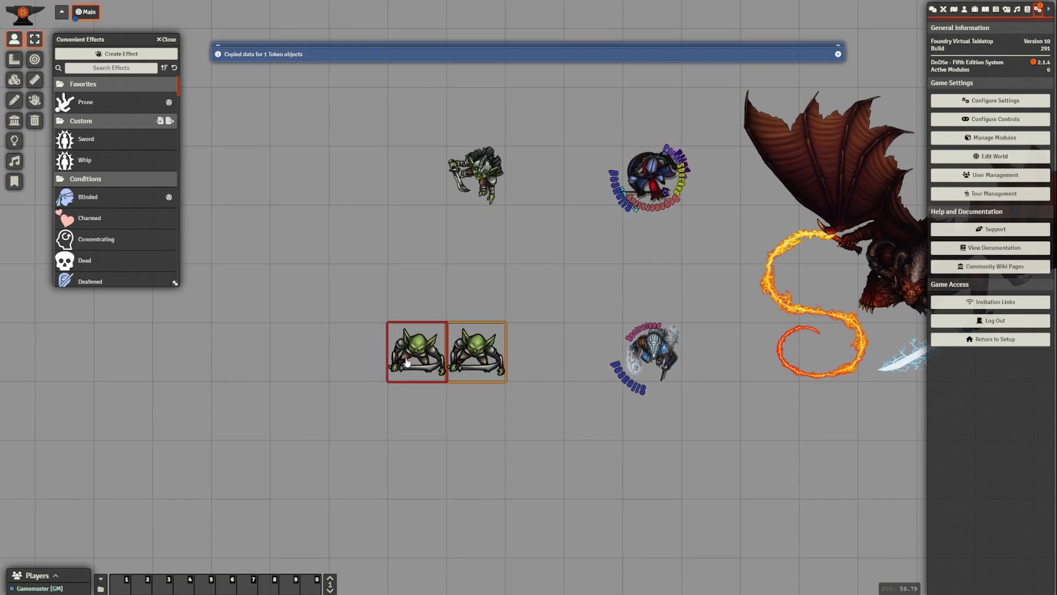
{"action": "key", "text": "ctrl+v"}
{"action": "key", "text": "ctrl+v"}
{"action": "key", "text": "ctrl+v"}
{"action": "key", "text": "ctrl+v"}
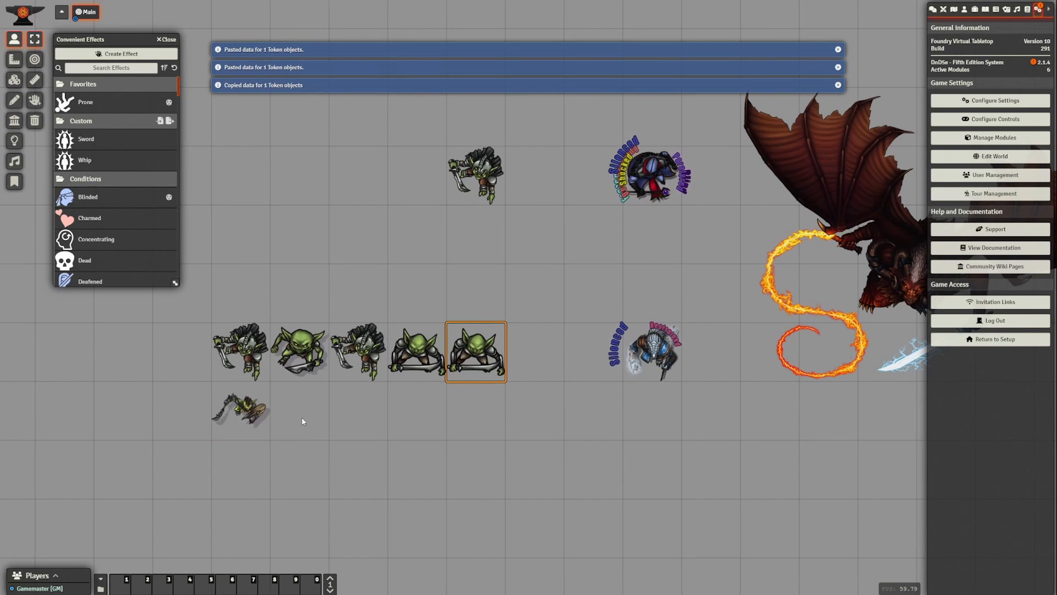
{"action": "key", "text": "ctrl+v"}
{"action": "key", "text": "ctrl+v"}
{"action": "key", "text": "ctrl+v"}
{"action": "key", "text": "ctrl+v"}
{"action": "key", "text": "ctrl+v"}
{"action": "key", "text": "ctrl+v"}
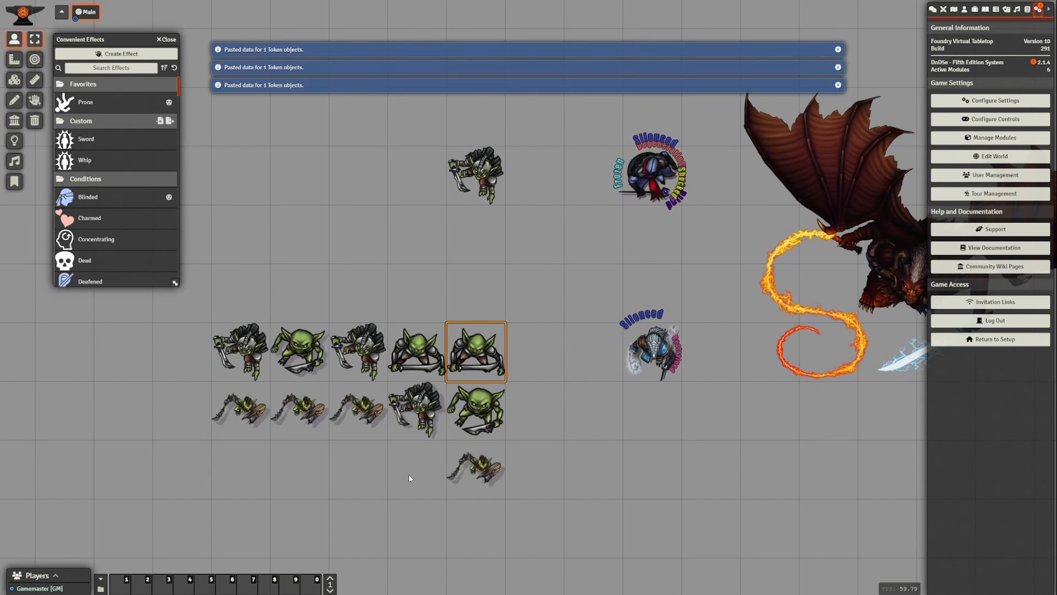
{"action": "key", "text": "ctrl+v"}
{"action": "key", "text": "ctrl+v"}
{"action": "key", "text": "ctrl+v"}
Apply the Dead, Unconscious and Restrained statuses to the upper character token beside the demon.
{"action": "left_click_drag", "start_coordinate": [608, 430], "coordinate": [416, 521]}
{"action": "left_click", "coordinate": [467, 278]}
{"action": "scroll", "coordinate": [495, 339], "scroll_direction": "up", "scroll_amount": 4}
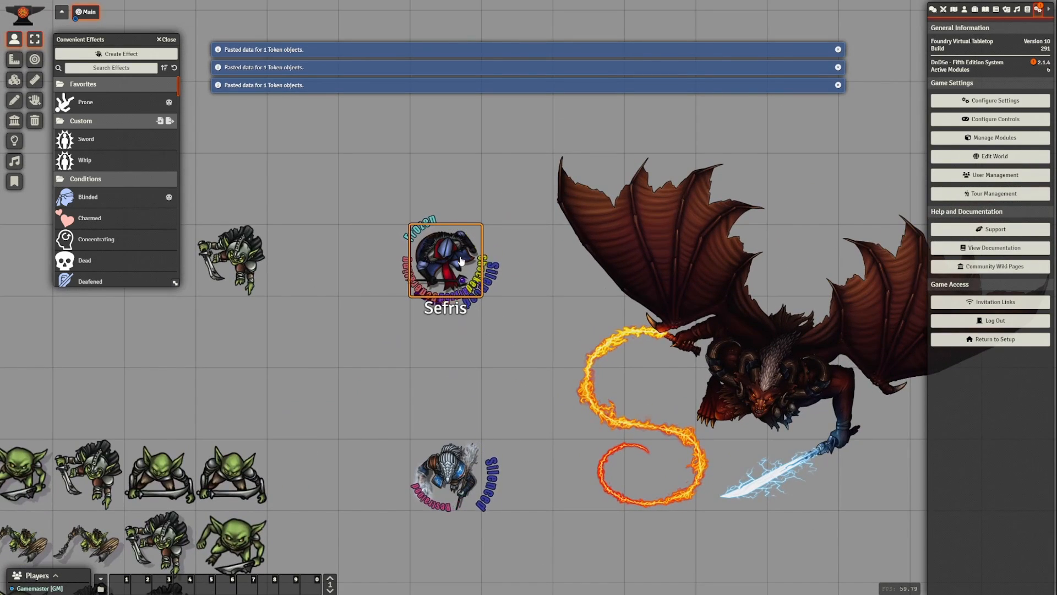
{"action": "right_click", "coordinate": [478, 266]}
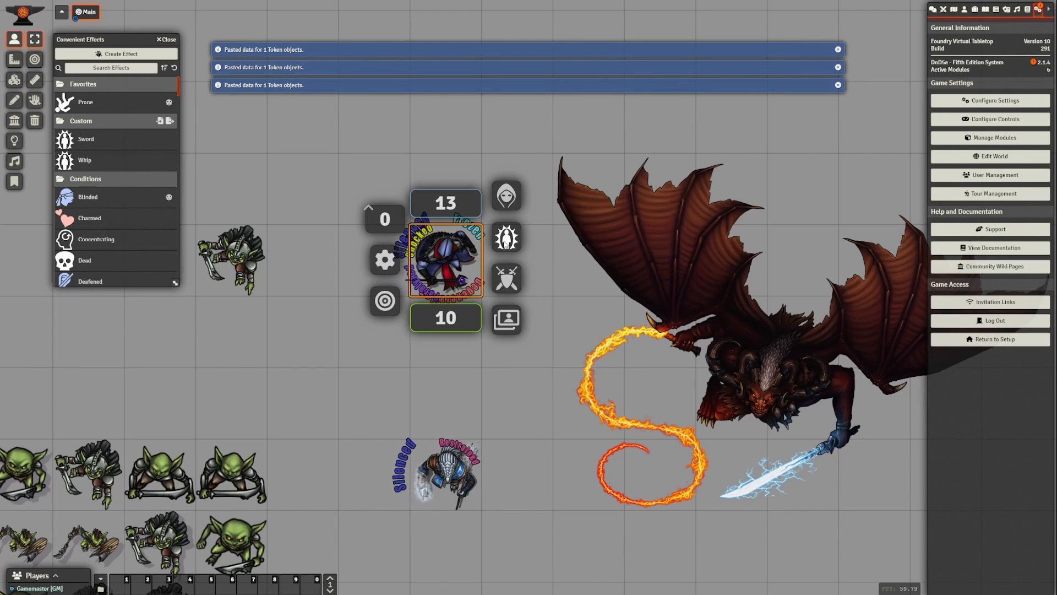
{"action": "left_click", "coordinate": [505, 241]}
{"action": "left_click", "coordinate": [540, 199]}
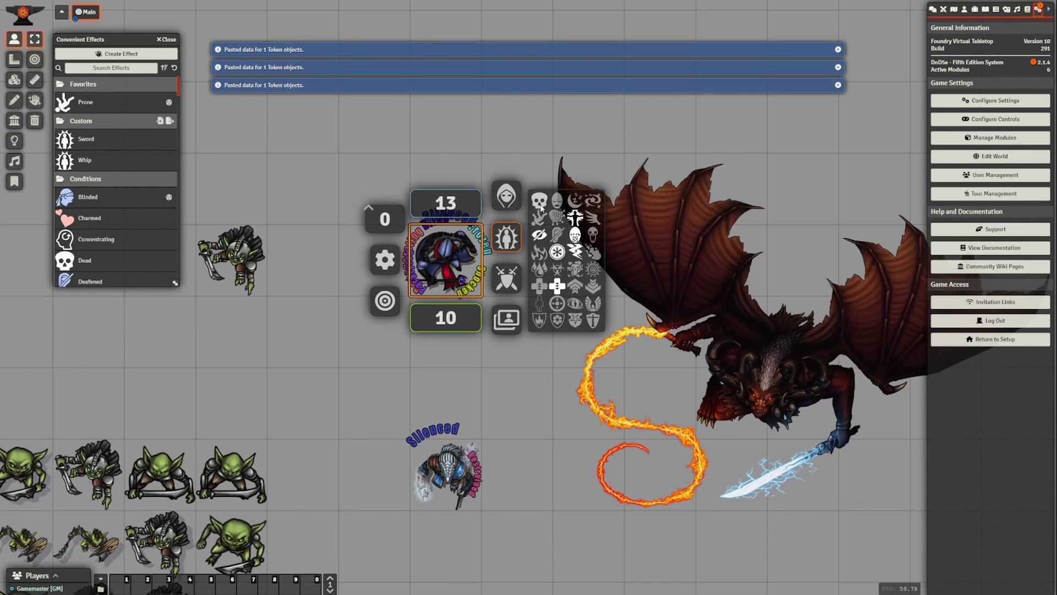
{"action": "left_click", "coordinate": [556, 203]}
{"action": "left_click", "coordinate": [557, 218]}
Remove the Frozen and Shocked statuses from the same character token and dismiss its token controls.
{"action": "left_click", "coordinate": [575, 269]}
{"action": "left_click", "coordinate": [575, 303]}
{"action": "left_click", "coordinate": [575, 304]}
{"action": "left_click", "coordinate": [558, 286]}
{"action": "left_click", "coordinate": [575, 269]}
{"action": "left_click", "coordinate": [575, 252]}
{"action": "left_click", "coordinate": [557, 252]}
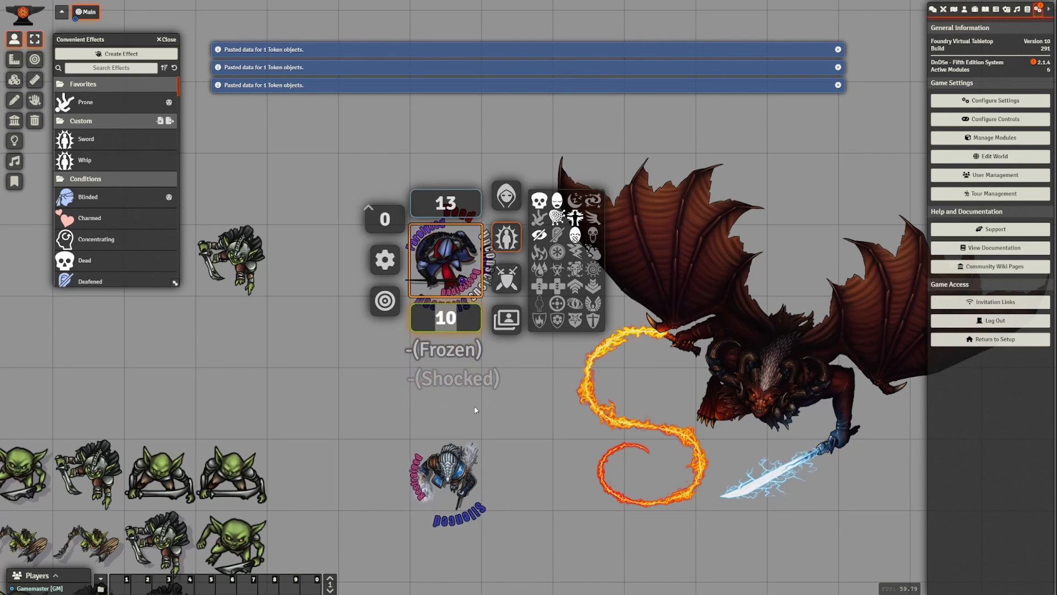
{"action": "right_click", "coordinate": [412, 270]}
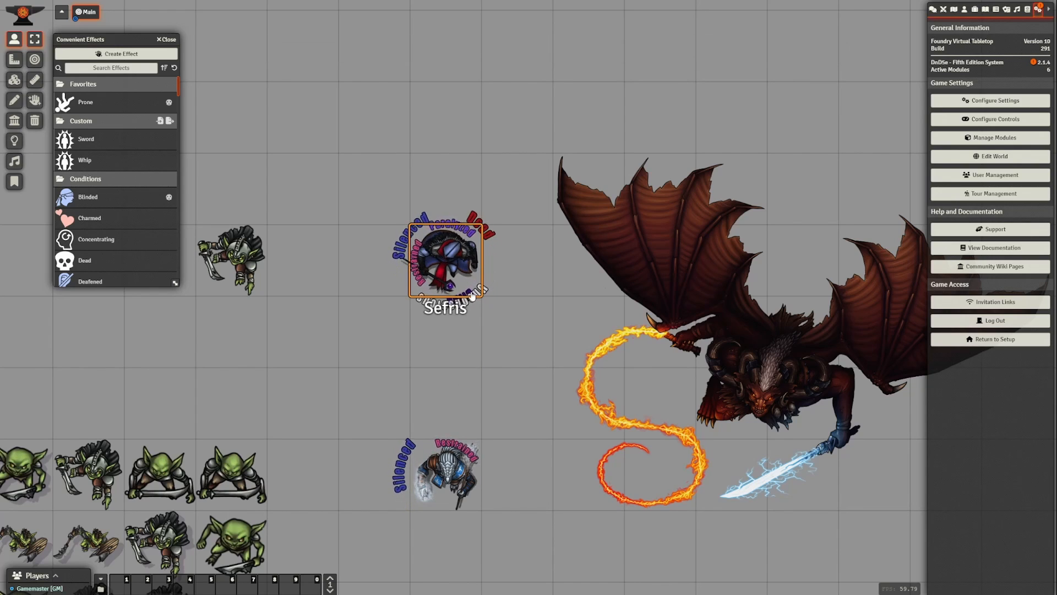
Open the effect configuration of the winged demon token and place its window below the demon.
{"action": "scroll", "coordinate": [558, 394], "scroll_direction": "down", "scroll_amount": 5}
{"action": "left_click_drag", "start_coordinate": [560, 392], "coordinate": [375, 346]}
{"action": "left_click_drag", "start_coordinate": [484, 316], "coordinate": [429, 317]}
{"action": "right_click", "coordinate": [429, 316]}
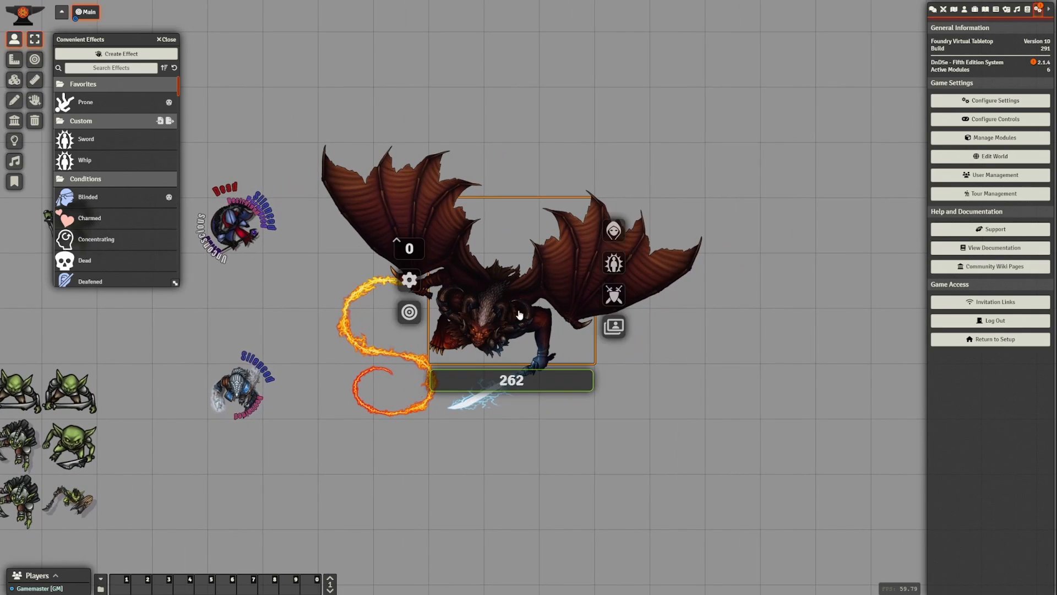
{"action": "left_click", "coordinate": [621, 267], "text": "shift"}
{"action": "left_click_drag", "start_coordinate": [443, 245], "coordinate": [606, 339]}
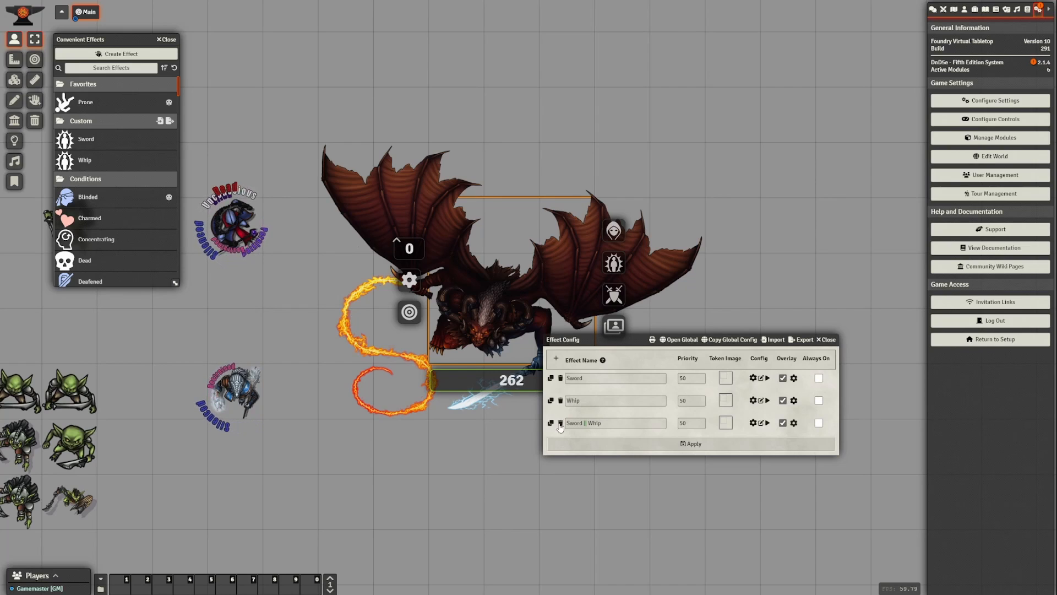
Apply the custom Sword and Whip effects to the demon token and remove both again.
{"action": "left_click", "coordinate": [87, 141]}
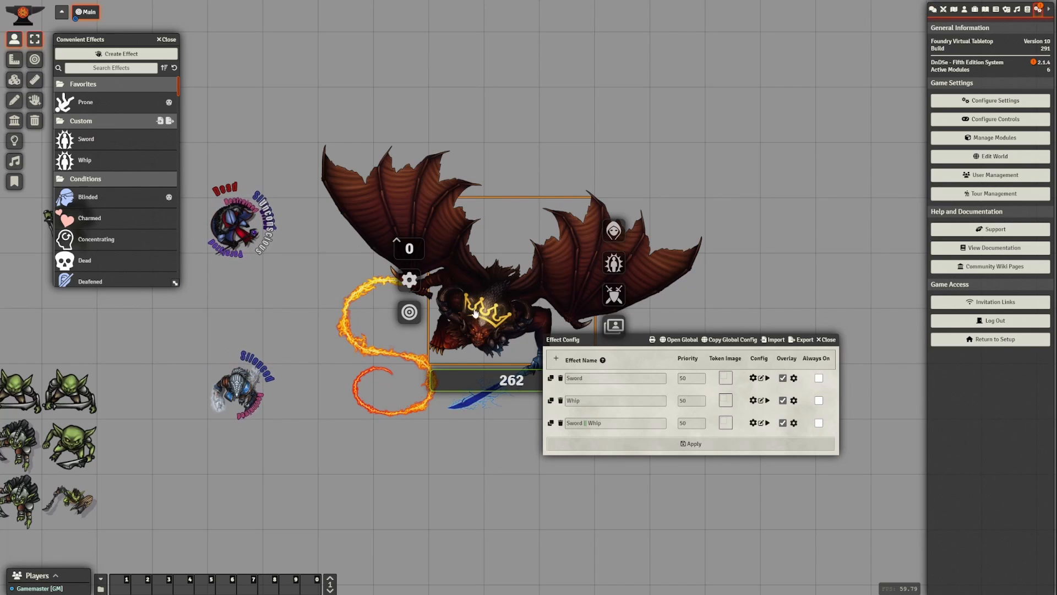
{"action": "left_click", "coordinate": [80, 159]}
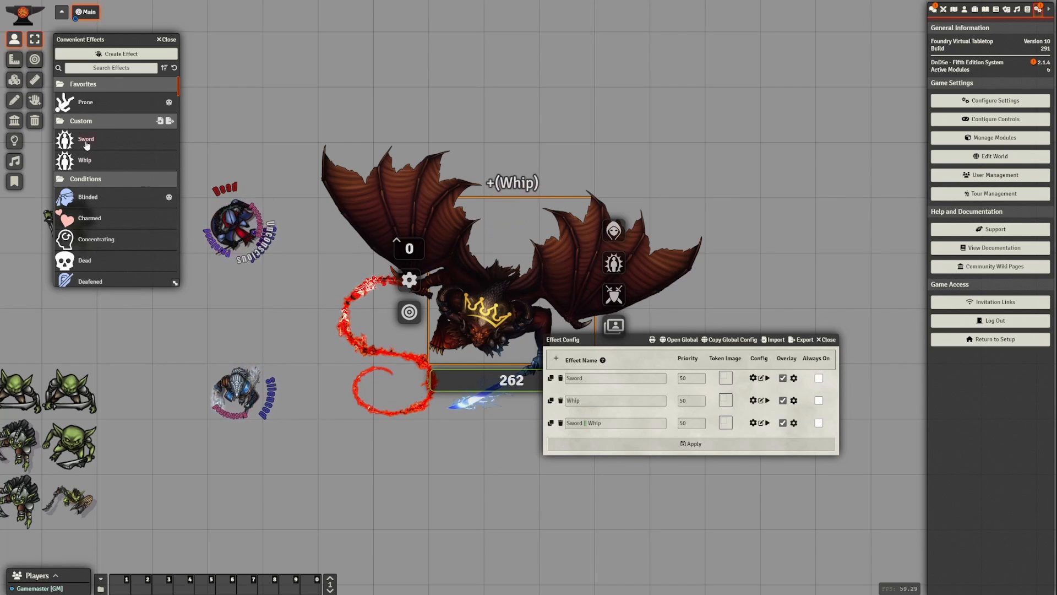
{"action": "left_click", "coordinate": [84, 159]}
{"action": "left_click", "coordinate": [87, 141]}
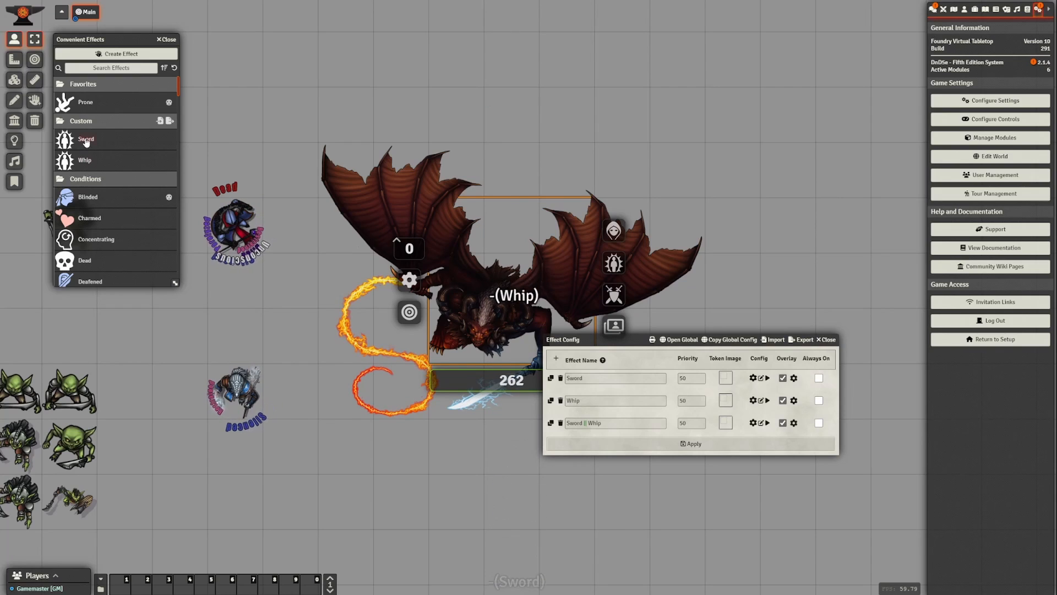
{"action": "left_click", "coordinate": [85, 160]}
{"action": "left_click", "coordinate": [87, 142]}
Close the demon's effect configuration and the Convenient Effects window.
{"action": "left_click_drag", "start_coordinate": [313, 322], "coordinate": [388, 331]}
{"action": "left_click_drag", "start_coordinate": [494, 355], "coordinate": [669, 362]}
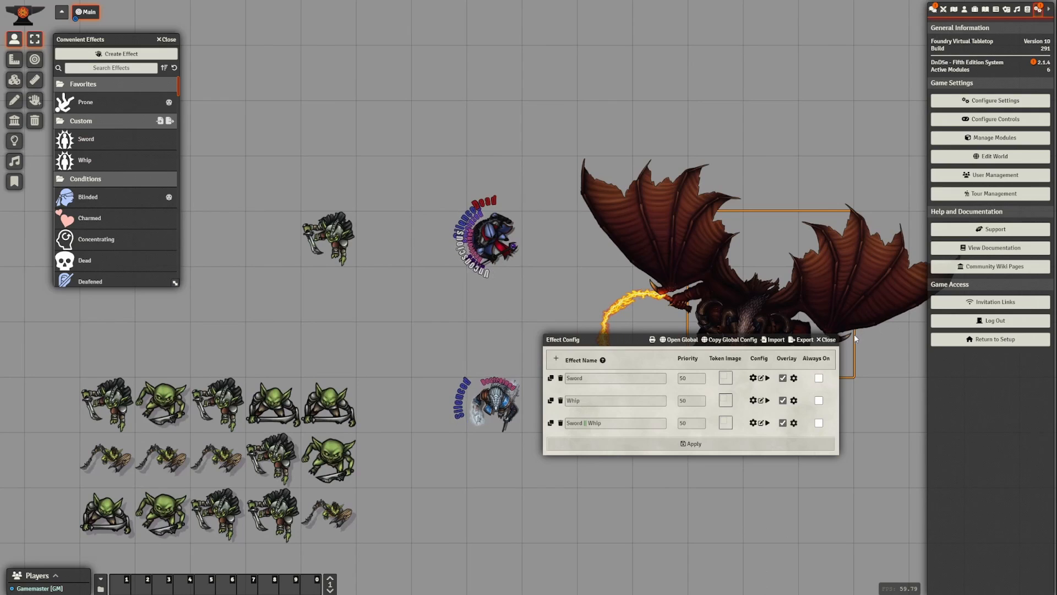
{"action": "left_click", "coordinate": [828, 339]}
{"action": "left_click_drag", "start_coordinate": [367, 290], "coordinate": [436, 250]}
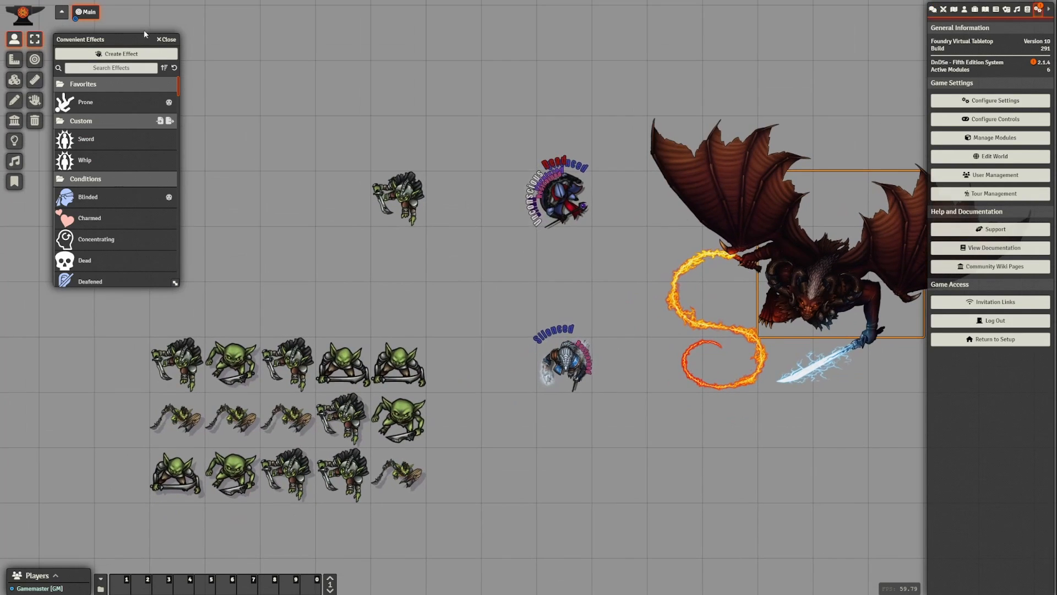
{"action": "left_click", "coordinate": [167, 39]}
{"action": "scroll", "coordinate": [372, 271], "scroll_direction": "down", "scroll_amount": 4}
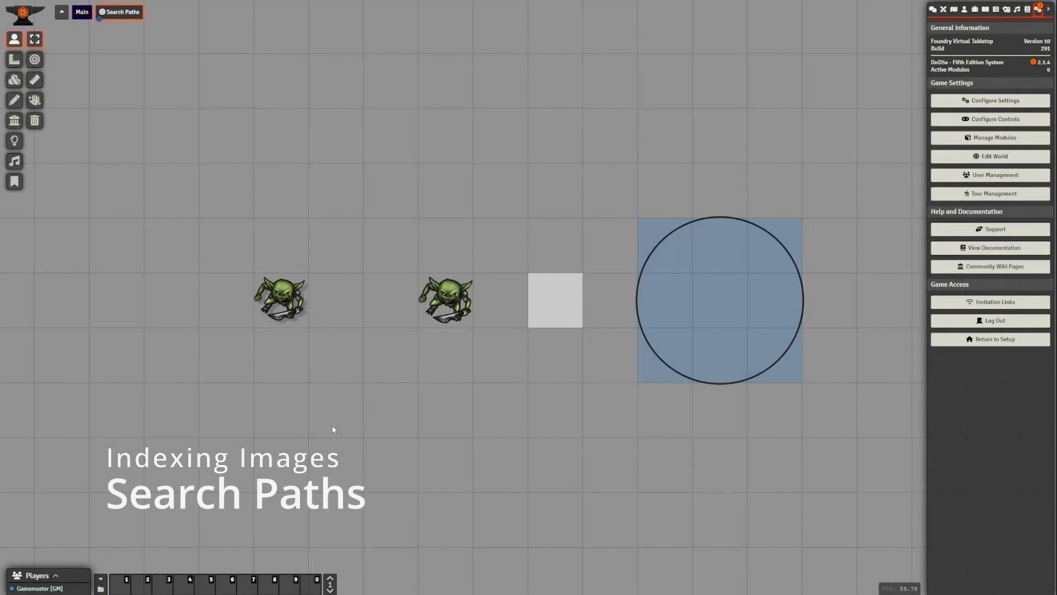
Select the leftmost goblin token in the Search Paths scene and bring up the token art selection for it.
{"action": "left_click_drag", "start_coordinate": [333, 426], "coordinate": [338, 427]}
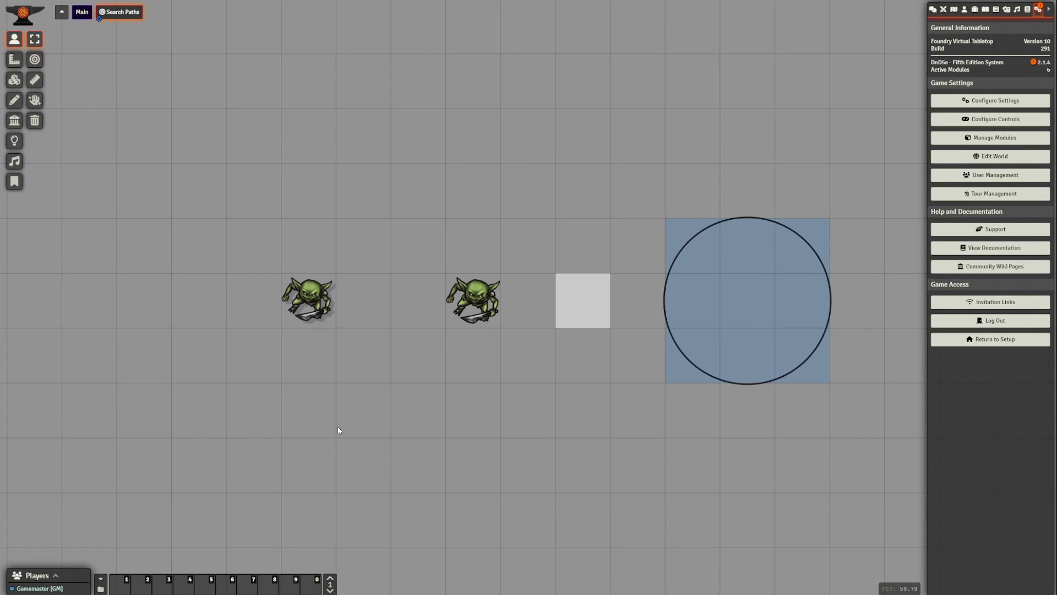
{"action": "left_click_drag", "start_coordinate": [231, 206], "coordinate": [391, 409]}
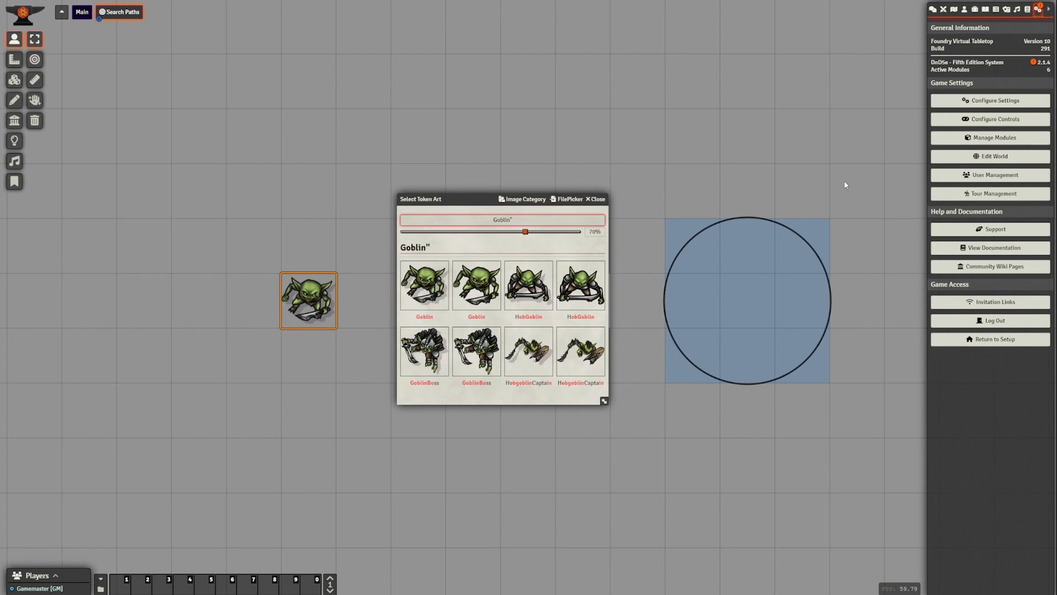
Open the control configuration, move it beside the art selection and show the Token Variant Art keybindings.
{"action": "left_click", "coordinate": [986, 120]}
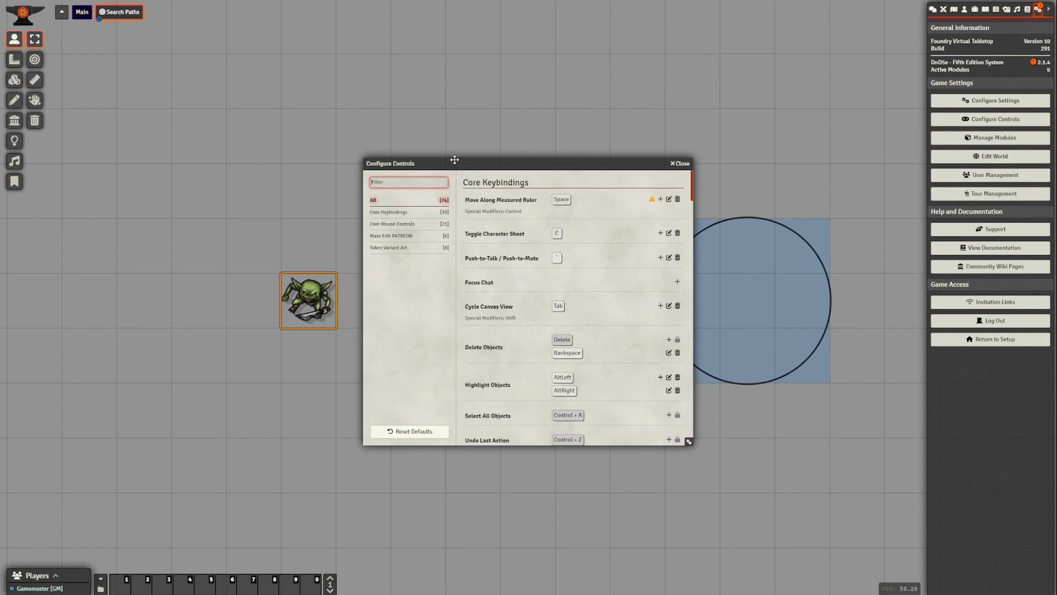
{"action": "left_click_drag", "start_coordinate": [455, 160], "coordinate": [634, 156]}
{"action": "left_click", "coordinate": [569, 243]}
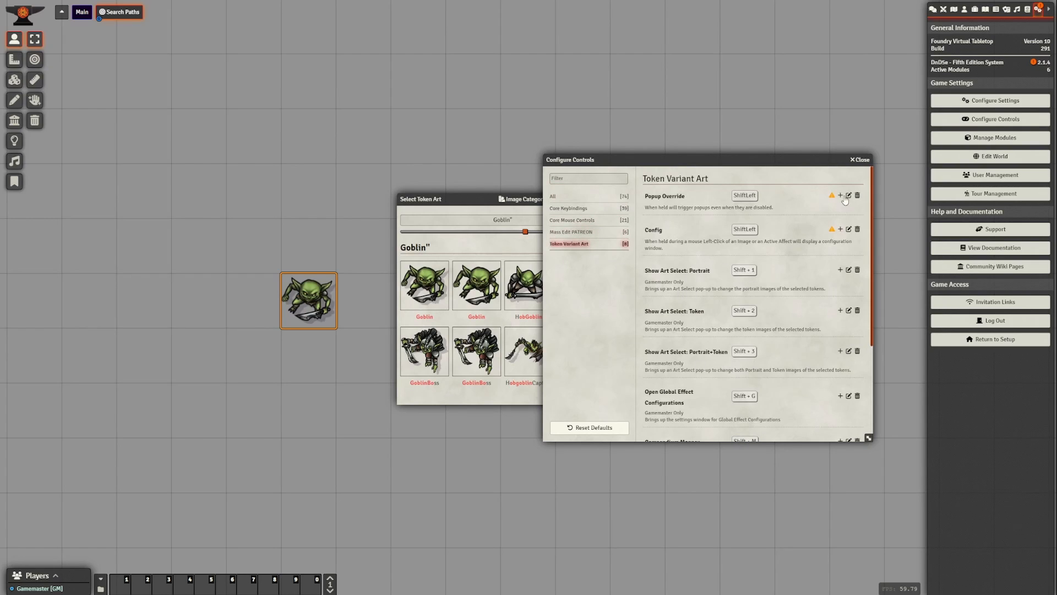
Close the control configuration and apply the second GoblinBoss image to the selected goblin token.
{"action": "left_click", "coordinate": [864, 161]}
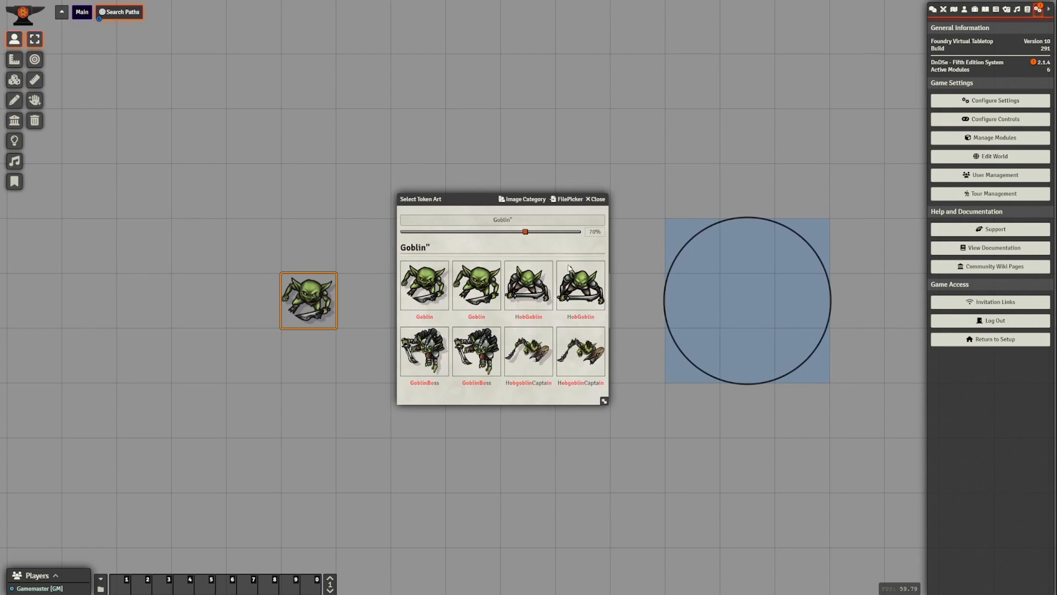
{"action": "left_click", "coordinate": [490, 347]}
{"action": "left_click_drag", "start_coordinate": [404, 425], "coordinate": [467, 434]}
Open the leftmost goblin's character sheet, set its portrait to the second Goblin image and close the sheet.
{"action": "double_click", "coordinate": [371, 317]}
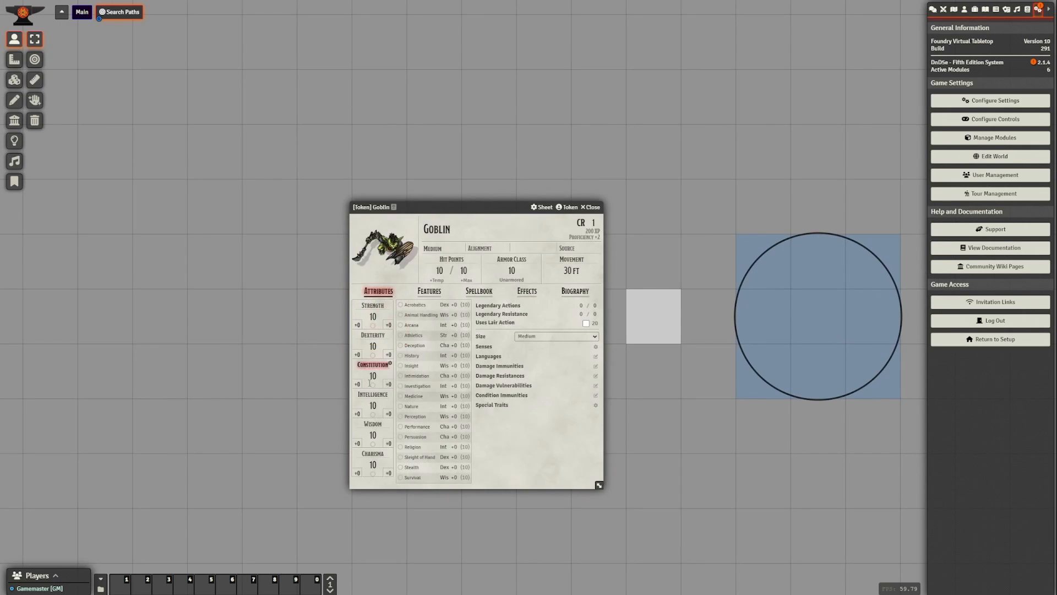
{"action": "left_click", "coordinate": [404, 250]}
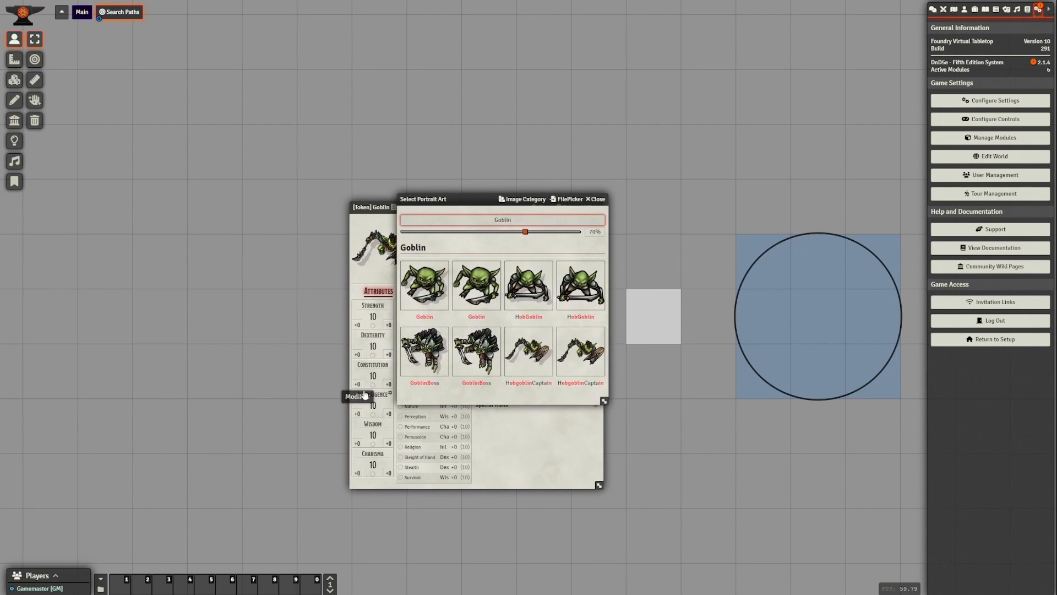
{"action": "left_click", "coordinate": [476, 283]}
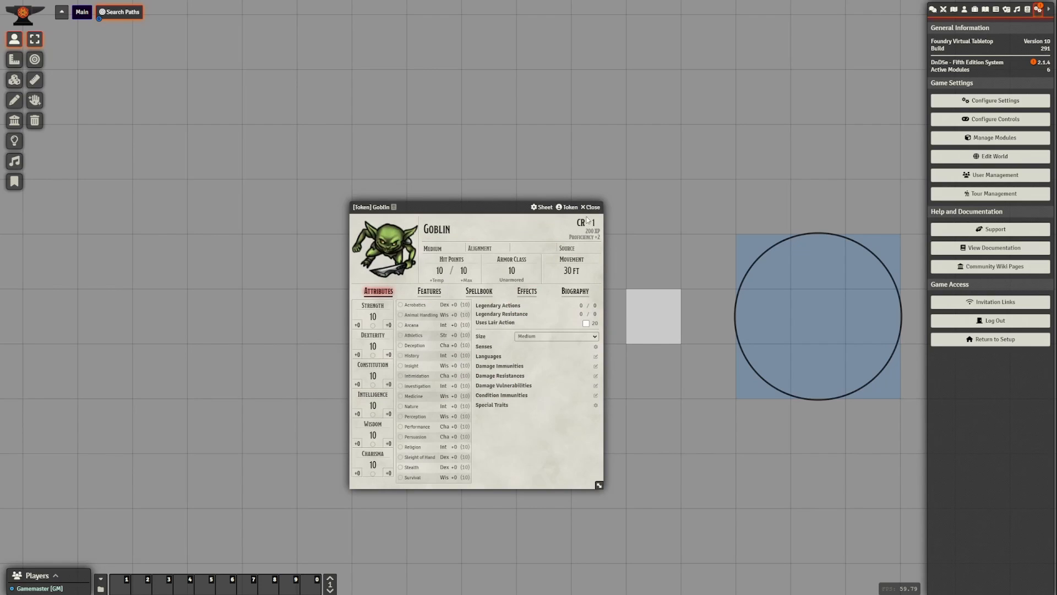
{"action": "left_click", "coordinate": [590, 207]}
Open the goblin's token configuration, bring up the art selection for its image path, and close both without choosing.
{"action": "right_click", "coordinate": [391, 330]}
{"action": "right_click", "coordinate": [391, 330]}
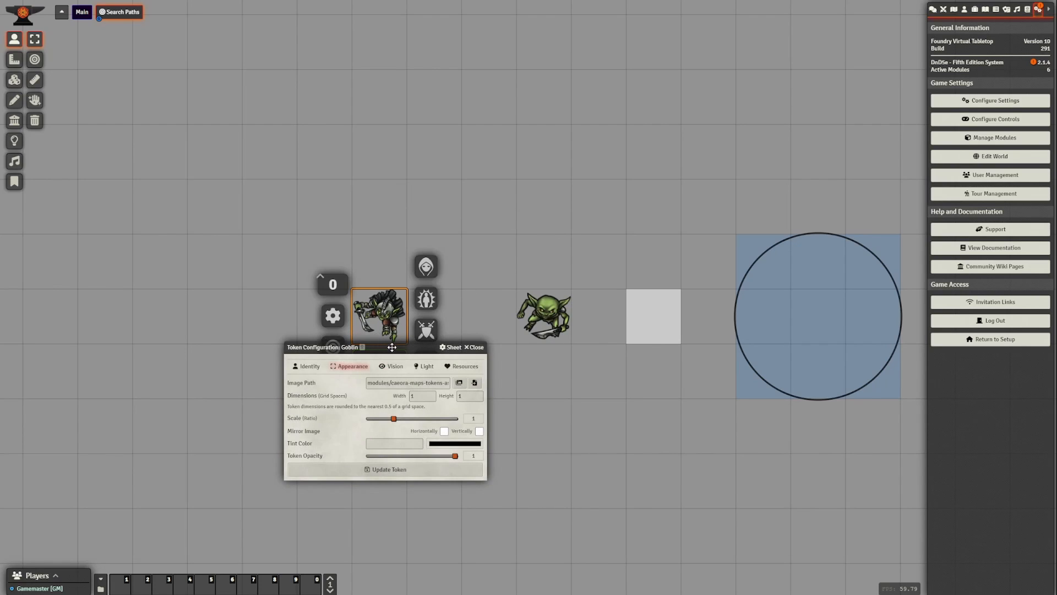
{"action": "left_click_drag", "start_coordinate": [397, 340], "coordinate": [476, 140]}
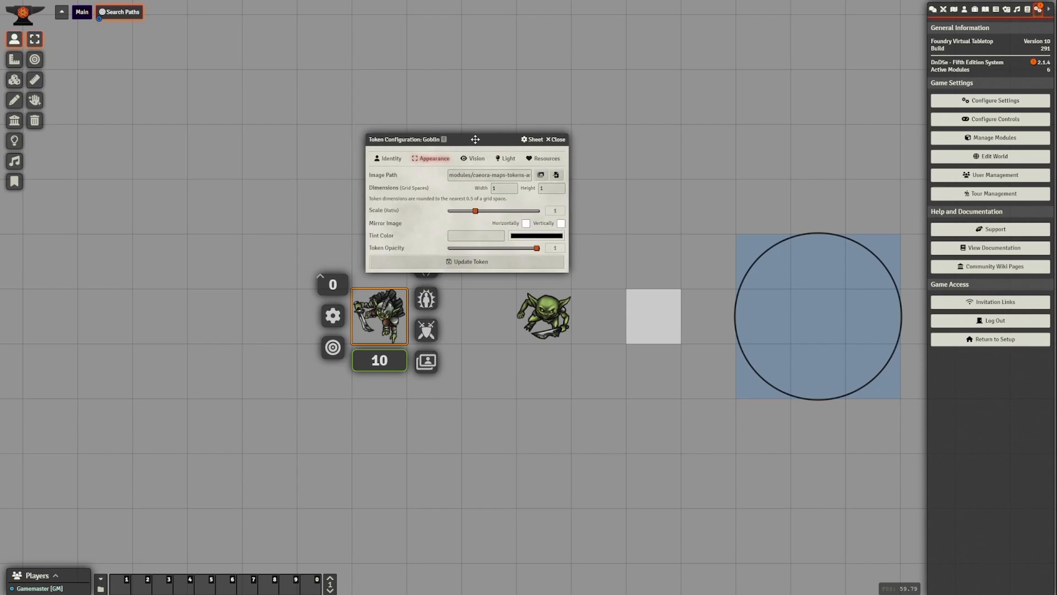
{"action": "left_click", "coordinate": [543, 179]}
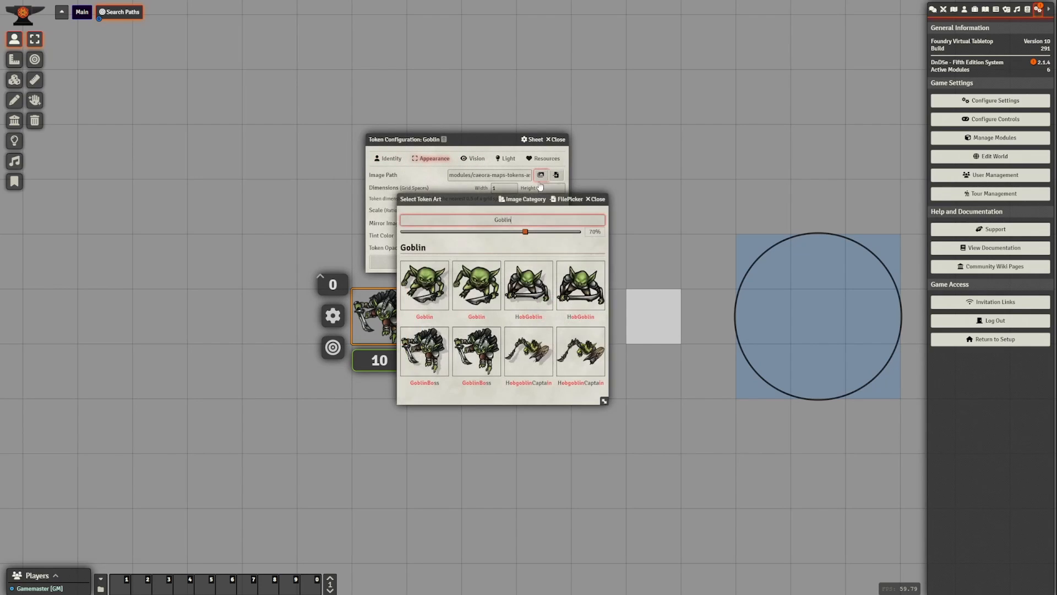
{"action": "left_click", "coordinate": [595, 205]}
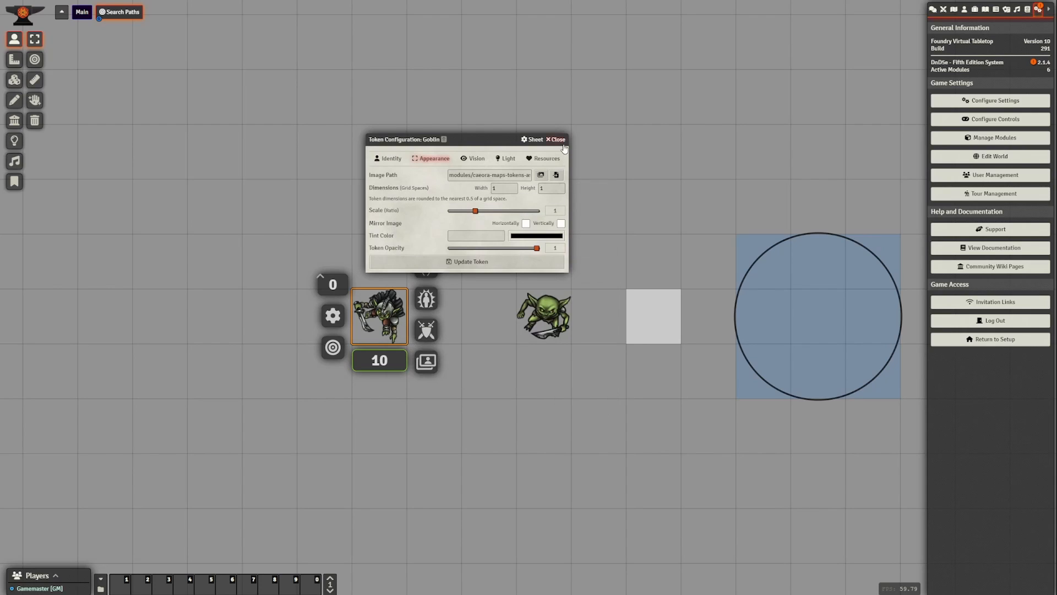
{"action": "left_click", "coordinate": [561, 143]}
Open the blank white tile's configuration to view its image setting, and close it again.
{"action": "left_click_drag", "start_coordinate": [566, 224], "coordinate": [357, 228]}
{"action": "left_click", "coordinate": [15, 80]}
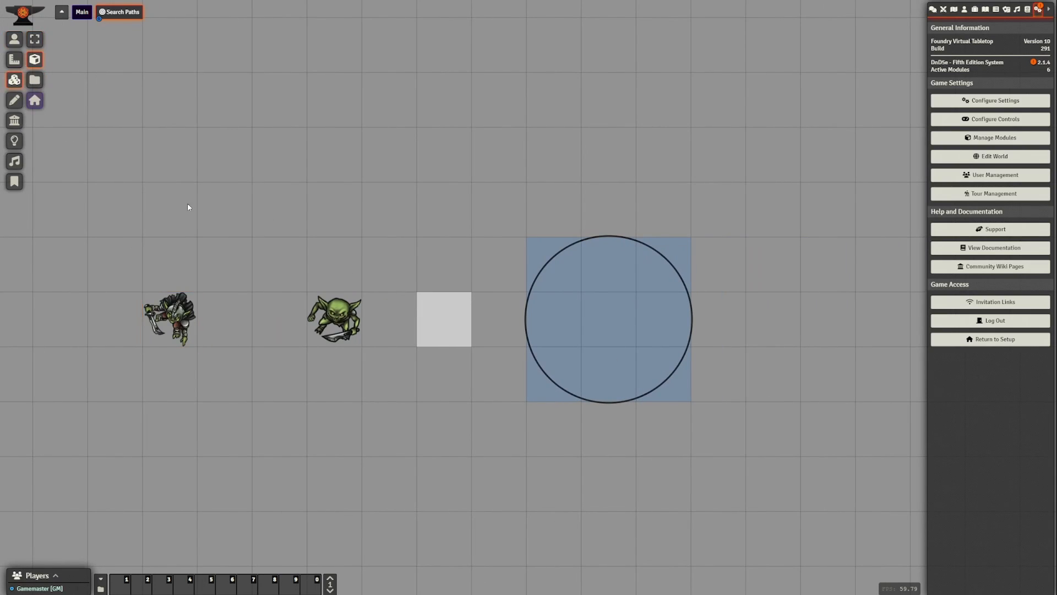
{"action": "double_click", "coordinate": [449, 311]}
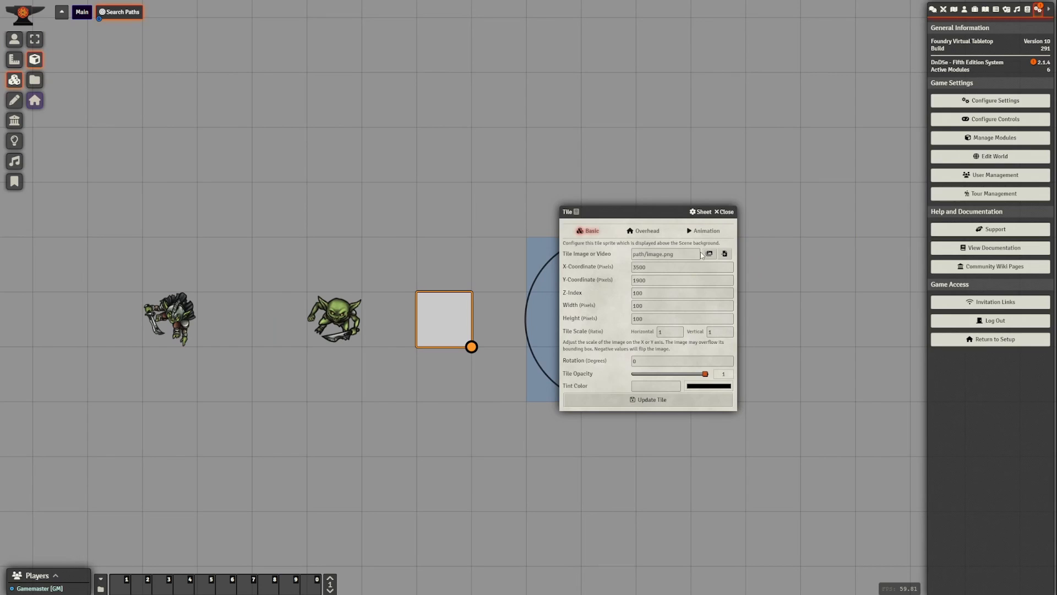
{"action": "left_click", "coordinate": [723, 212]}
Open the circular measured template's configuration to view its fill texture setting, and close it again.
{"action": "left_click_drag", "start_coordinate": [729, 270], "coordinate": [578, 275]}
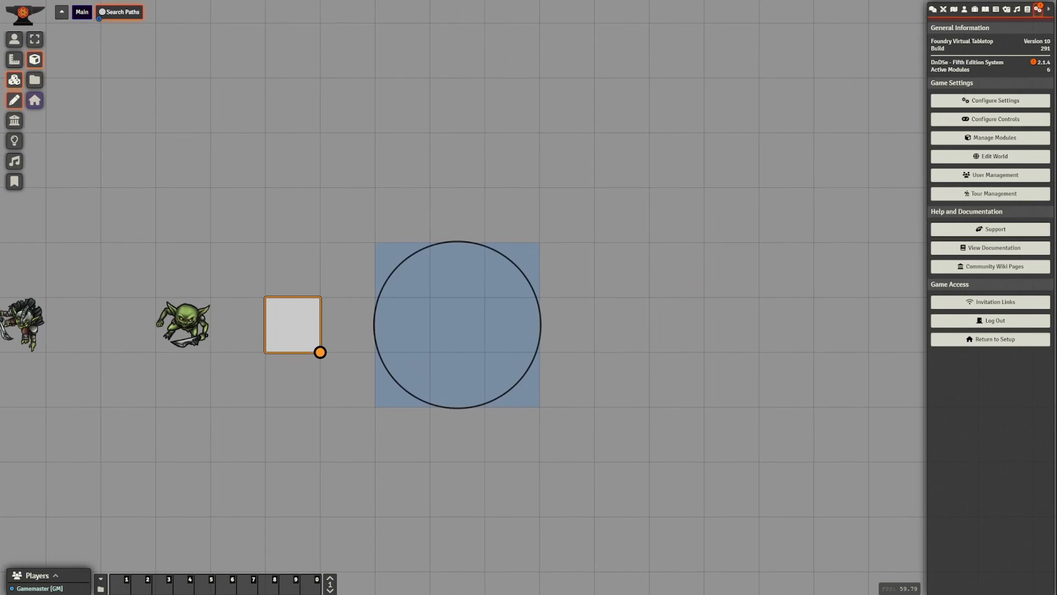
{"action": "left_click", "coordinate": [12, 63]}
{"action": "double_click", "coordinate": [456, 329]}
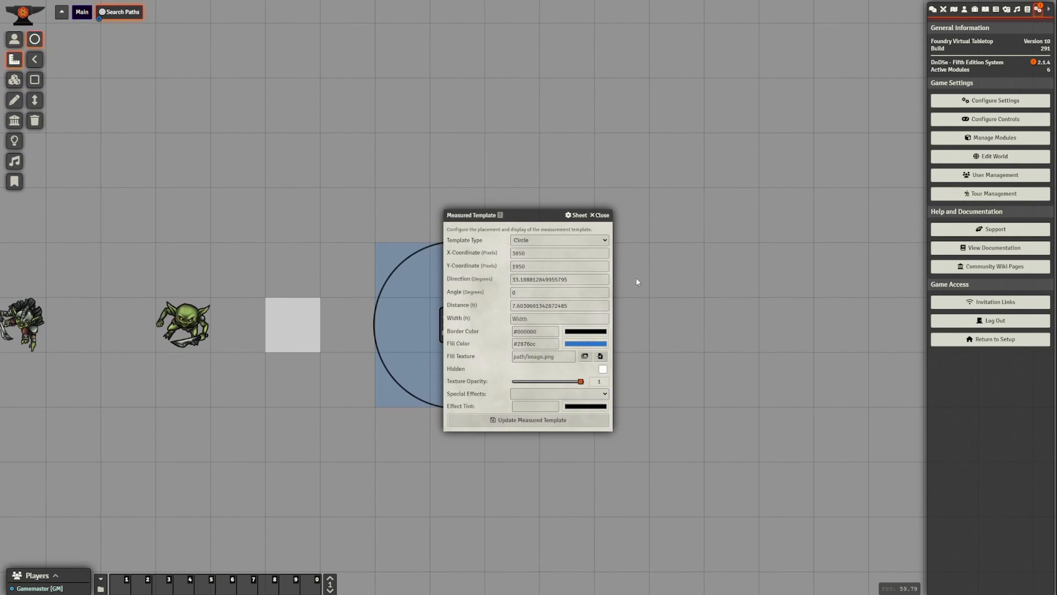
{"action": "left_click", "coordinate": [600, 216]}
Return to the token layer, bring up the art selection for the Gold item's image, and close both windows.
{"action": "key", "text": "Right"}
{"action": "left_click", "coordinate": [14, 45]}
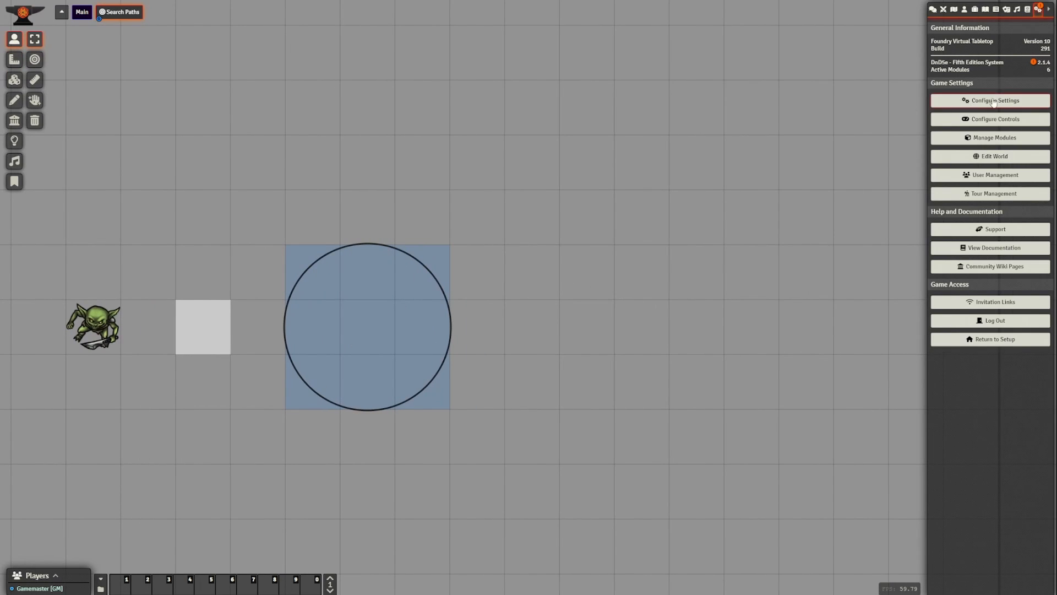
{"action": "left_click", "coordinate": [975, 10]}
{"action": "left_click", "coordinate": [951, 57]}
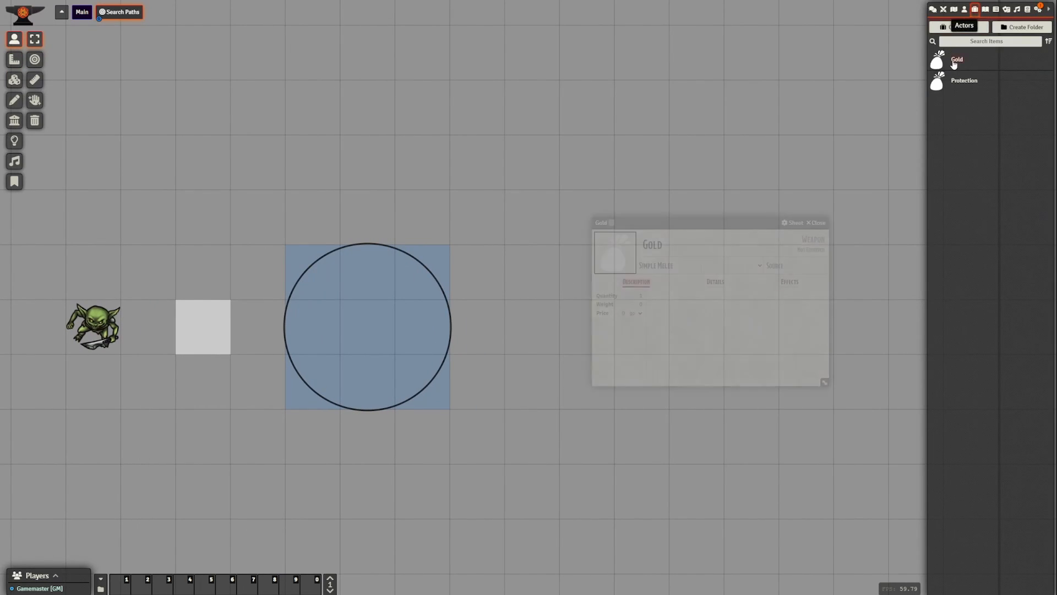
{"action": "left_click_drag", "start_coordinate": [664, 221], "coordinate": [572, 206]}
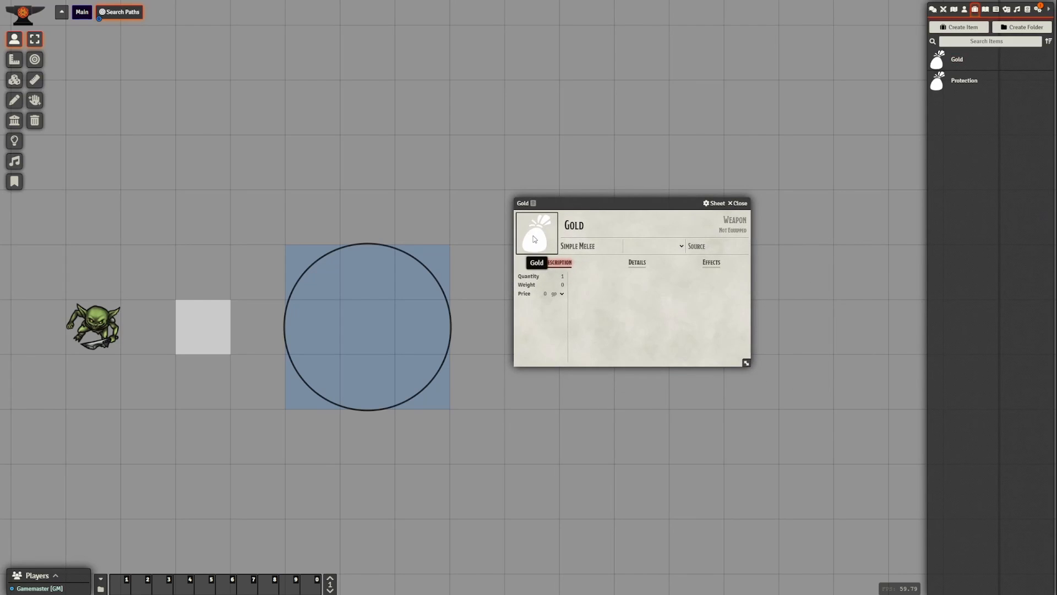
{"action": "left_click", "coordinate": [538, 237]}
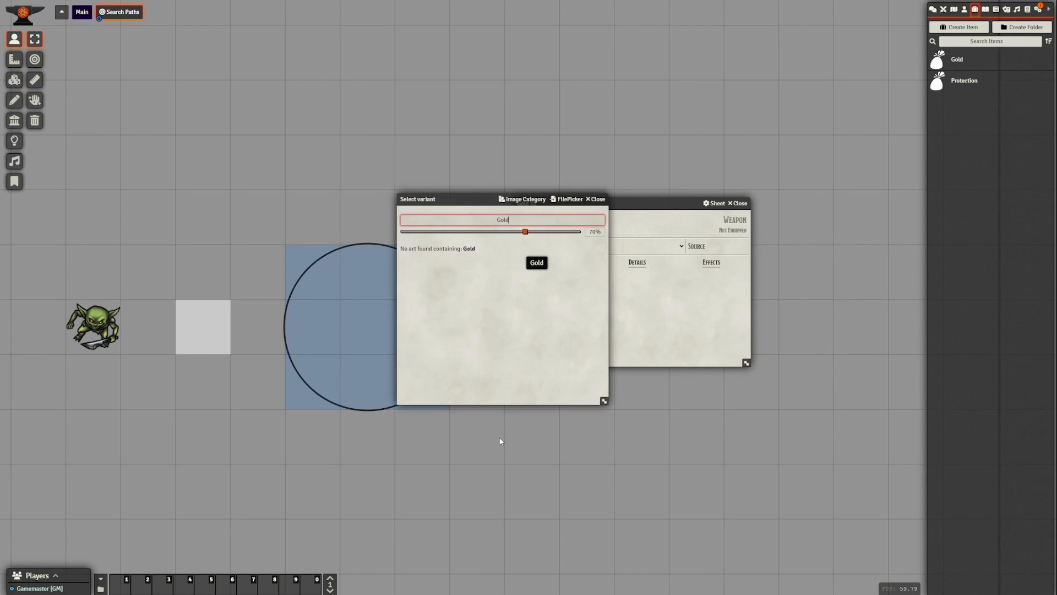
{"action": "left_click", "coordinate": [597, 200]}
{"action": "left_click", "coordinate": [739, 203]}
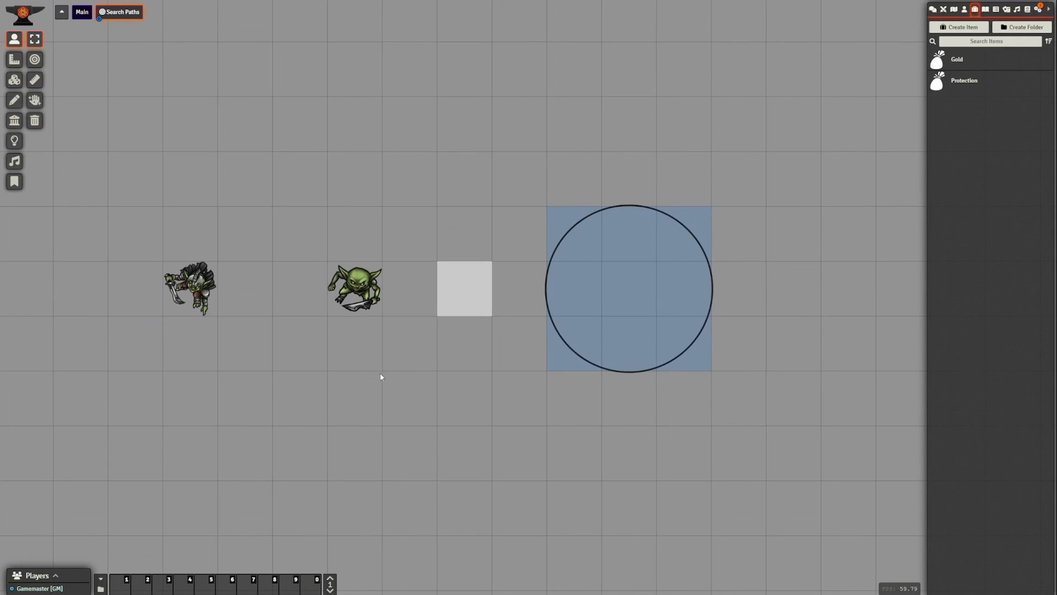
Search the leftmost goblin token's variant images for "dragon" and apply the dragon with dark red wings.
{"action": "left_click", "coordinate": [292, 321]}
{"action": "right_click", "coordinate": [290, 328]}
{"action": "left_click", "coordinate": [330, 363]}
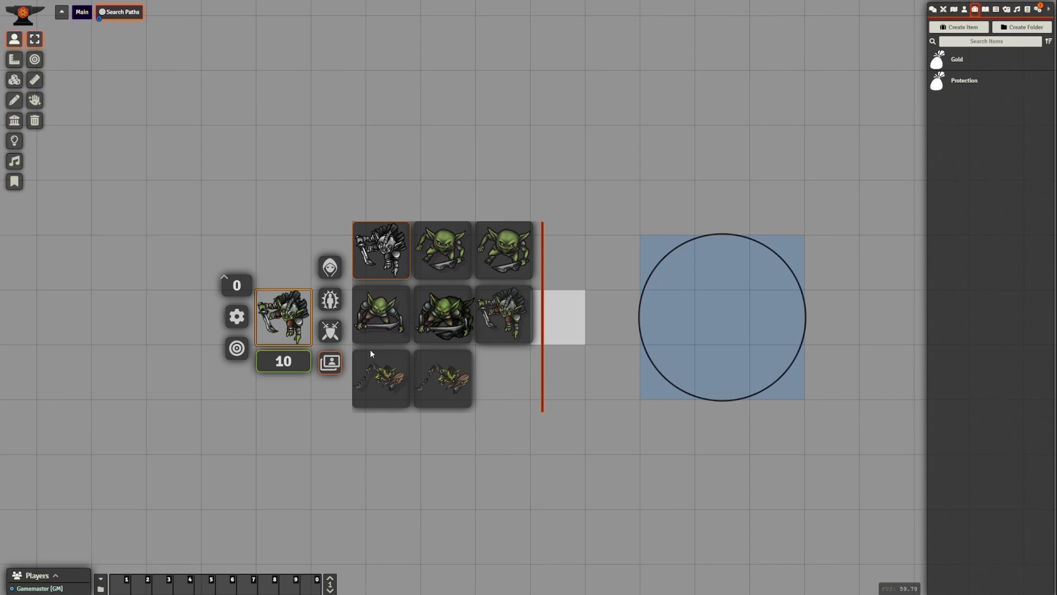
{"action": "left_click", "coordinate": [330, 365]}
{"action": "left_click", "coordinate": [399, 297]}
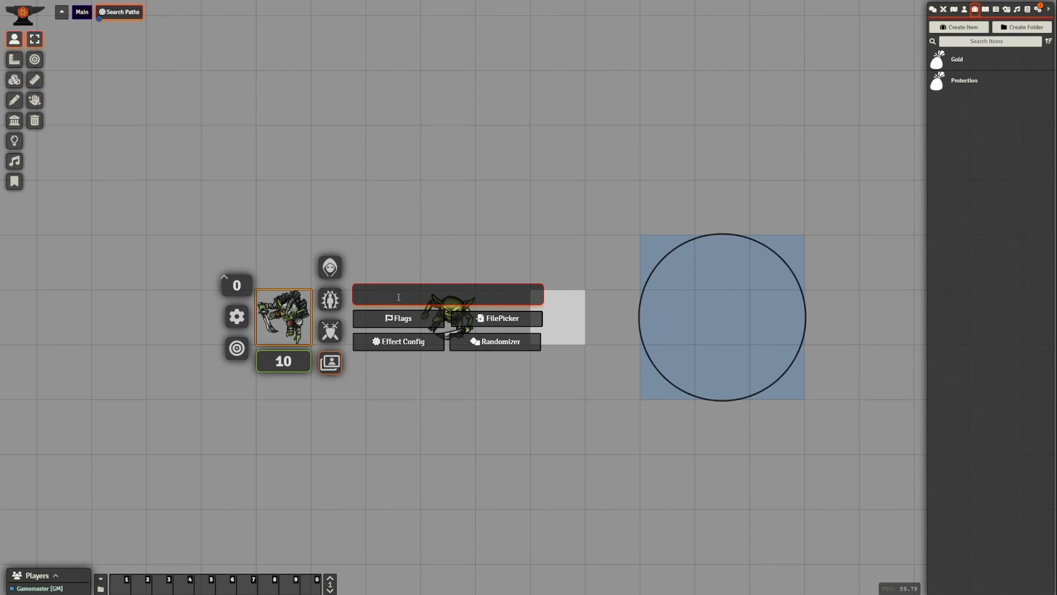
{"action": "type", "text": "dragon"}
{"action": "key", "text": "Return"}
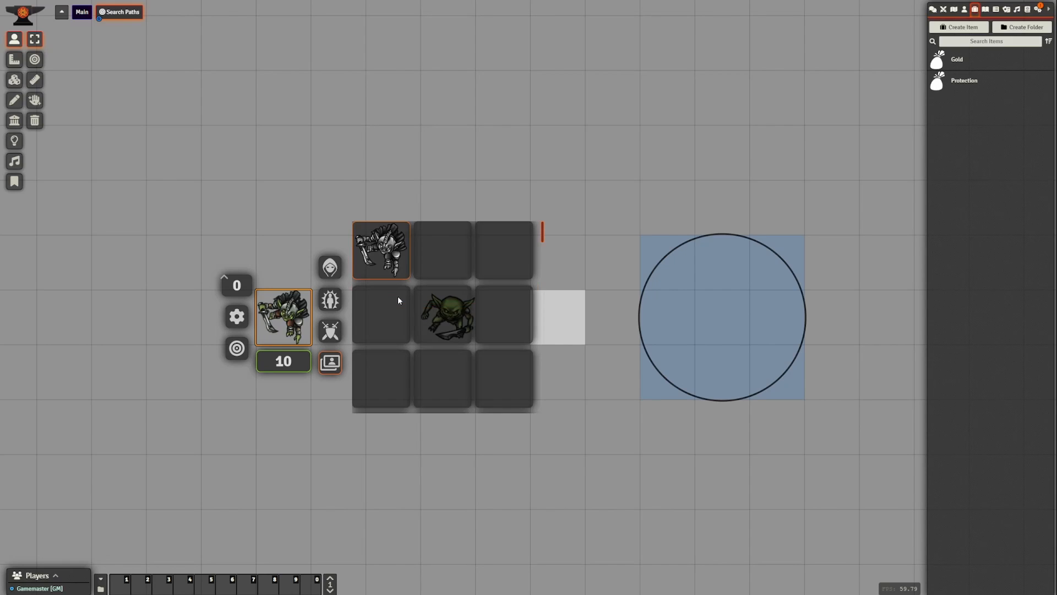
{"action": "scroll", "coordinate": [398, 300], "scroll_direction": "down", "scroll_amount": 5}
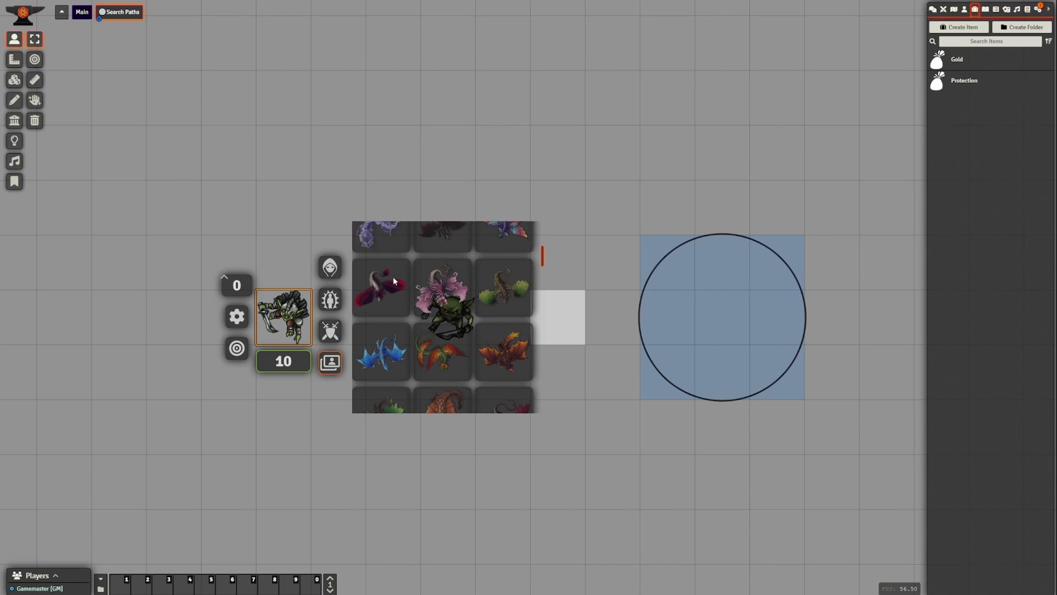
{"action": "left_click", "coordinate": [378, 302]}
Copy the remaining goblin token and paste nine randomized copies in three rows below it.
{"action": "left_click_drag", "start_coordinate": [472, 430], "coordinate": [419, 451]}
{"action": "left_click_drag", "start_coordinate": [363, 423], "coordinate": [378, 418]}
{"action": "left_click", "coordinate": [417, 341]}
{"action": "key", "text": "ctrl+c"}
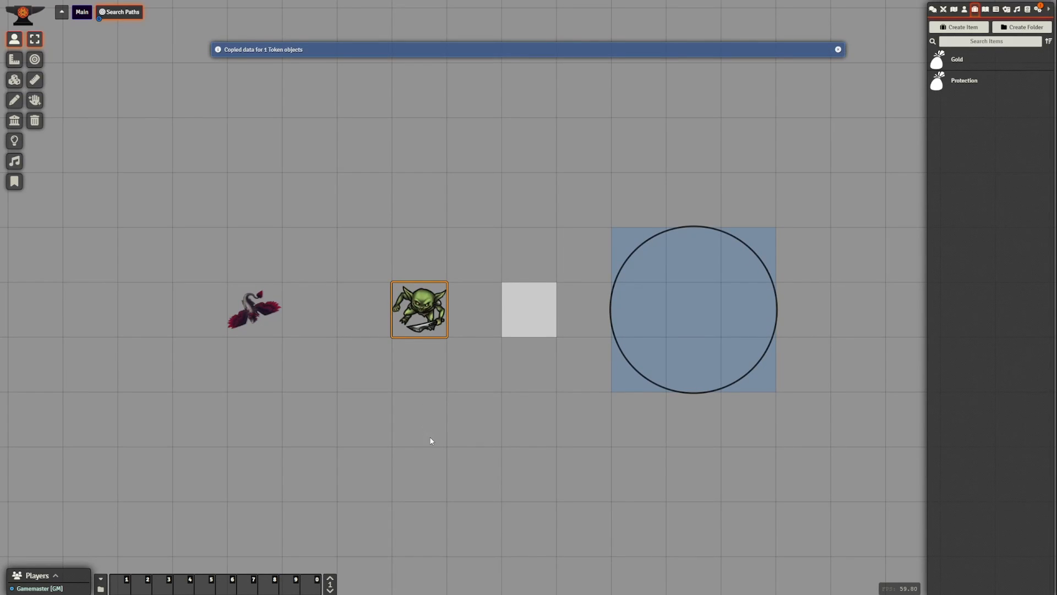
{"action": "left_click_drag", "start_coordinate": [430, 441], "coordinate": [440, 414]}
{"action": "key", "text": "ctrl+v"}
{"action": "key", "text": "ctrl+v"}
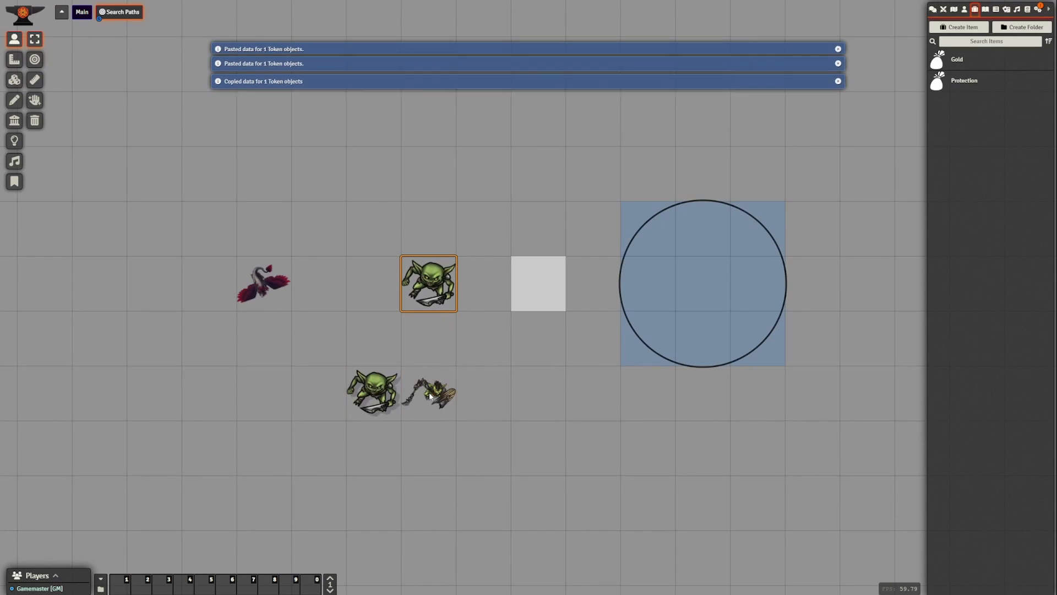
{"action": "key", "text": "ctrl+v"}
{"action": "key", "text": "ctrl+v"}
{"action": "key", "text": "ctrl+v"}
{"action": "key", "text": "ctrl+v"}
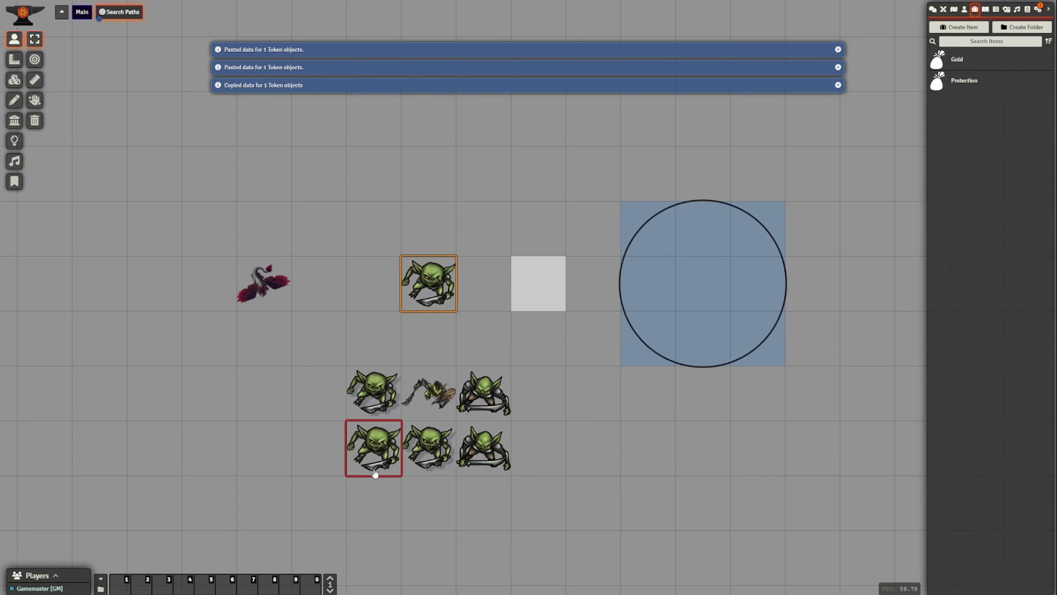
{"action": "key", "text": "ctrl+v"}
{"action": "key", "text": "ctrl+v"}
{"action": "key", "text": "ctrl+v"}
Open the Compendium Mapper from the Token Variant Art settings and arrange it beside the game settings window.
{"action": "left_click_drag", "start_coordinate": [590, 492], "coordinate": [502, 441]}
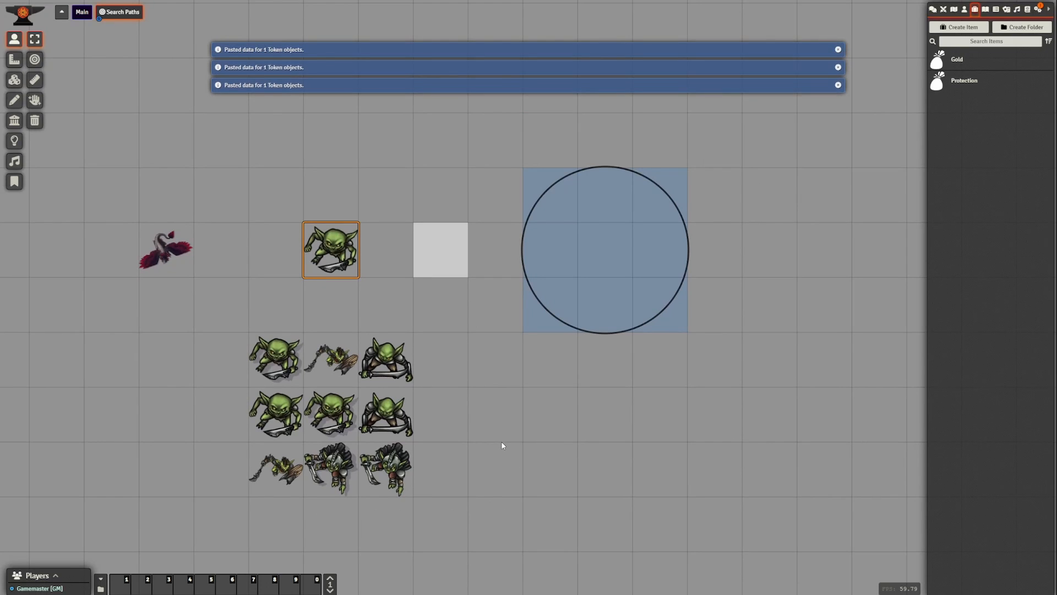
{"action": "left_click", "coordinate": [1038, 8]}
{"action": "left_click_drag", "start_coordinate": [648, 387], "coordinate": [729, 377]}
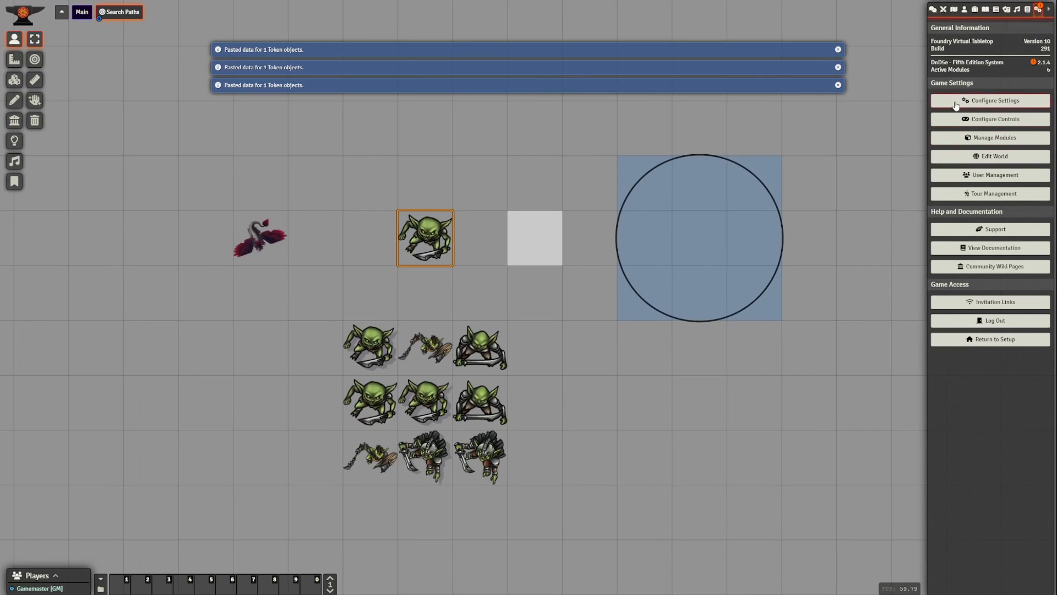
{"action": "left_click", "coordinate": [958, 100]}
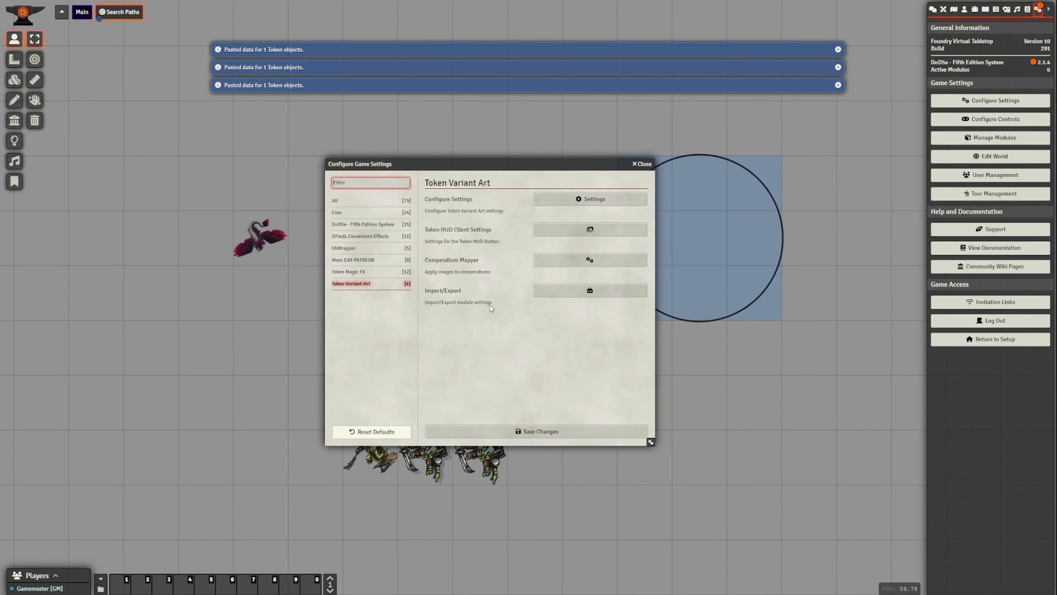
{"action": "left_click", "coordinate": [570, 262]}
{"action": "left_click_drag", "start_coordinate": [487, 160], "coordinate": [261, 206]}
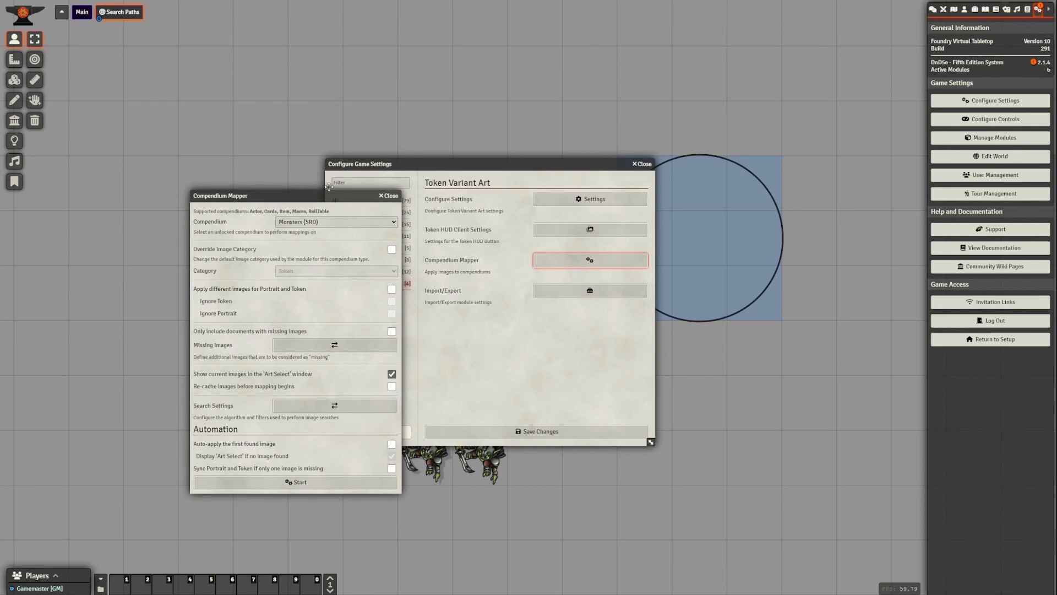
{"action": "left_click_drag", "start_coordinate": [421, 161], "coordinate": [529, 193]}
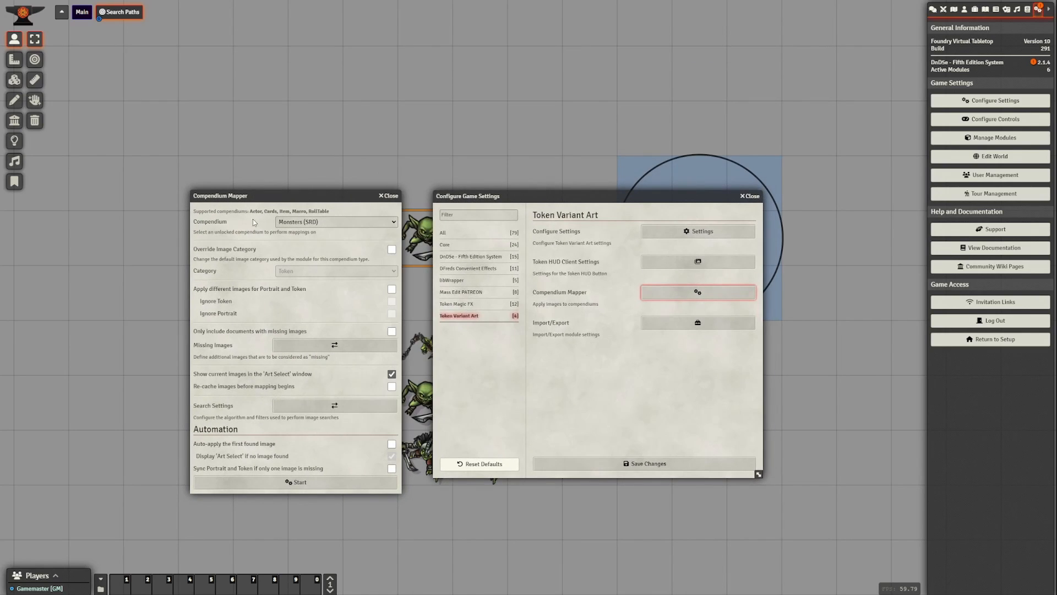
Choose the Monsters (SRD) compendium and start mapping images to it.
{"action": "left_click", "coordinate": [305, 226]}
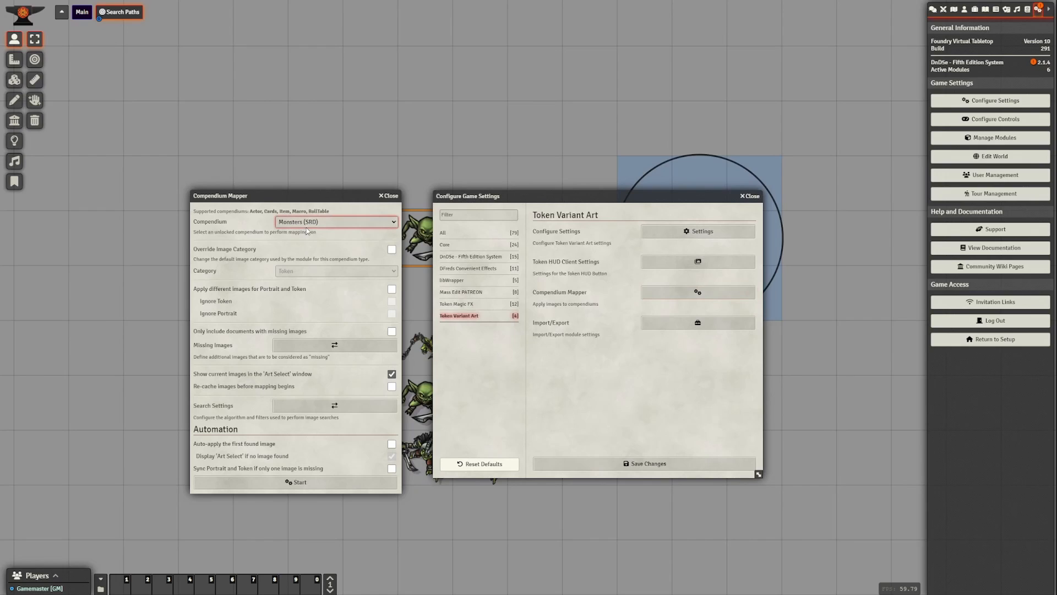
{"action": "left_click", "coordinate": [288, 243]}
{"action": "left_click", "coordinate": [299, 482]}
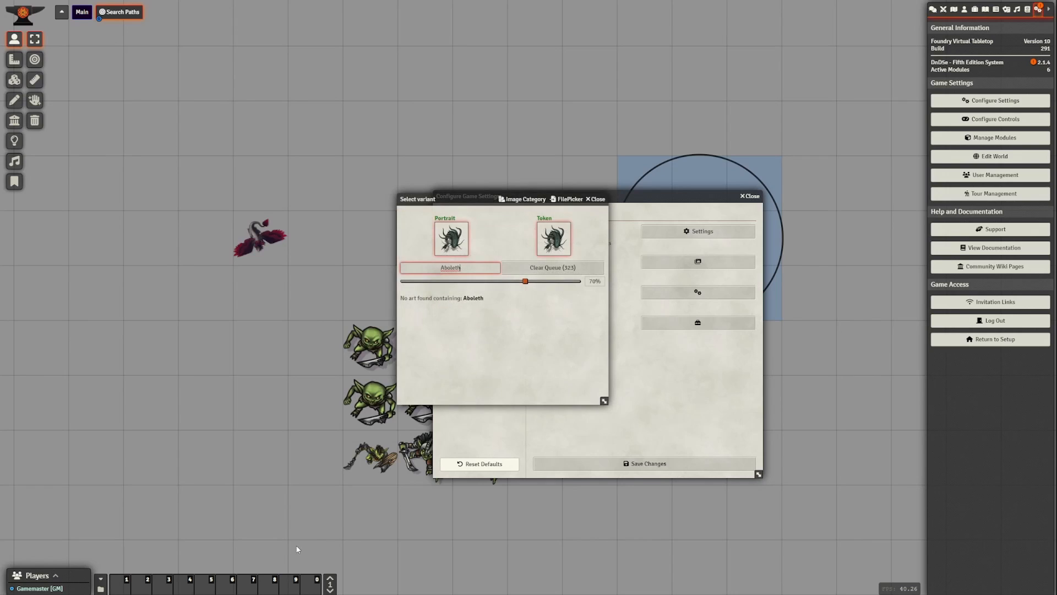
Move the variant selection aside, skip Aboleth, assign the second Acolyte image, and skip Adult Black Dragon.
{"action": "left_click_drag", "start_coordinate": [442, 200], "coordinate": [242, 252]}
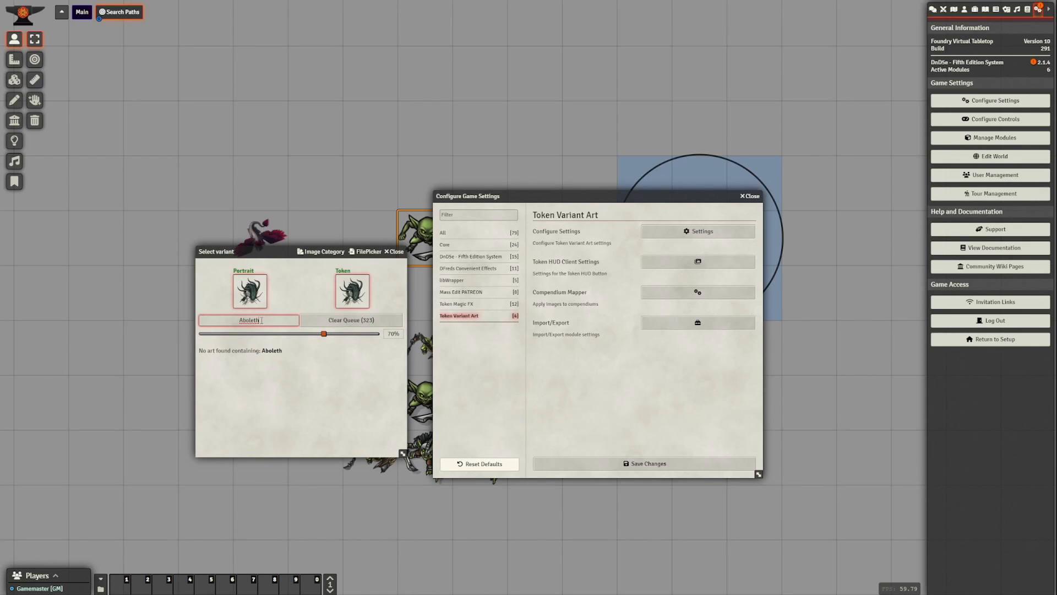
{"action": "left_click", "coordinate": [394, 254]}
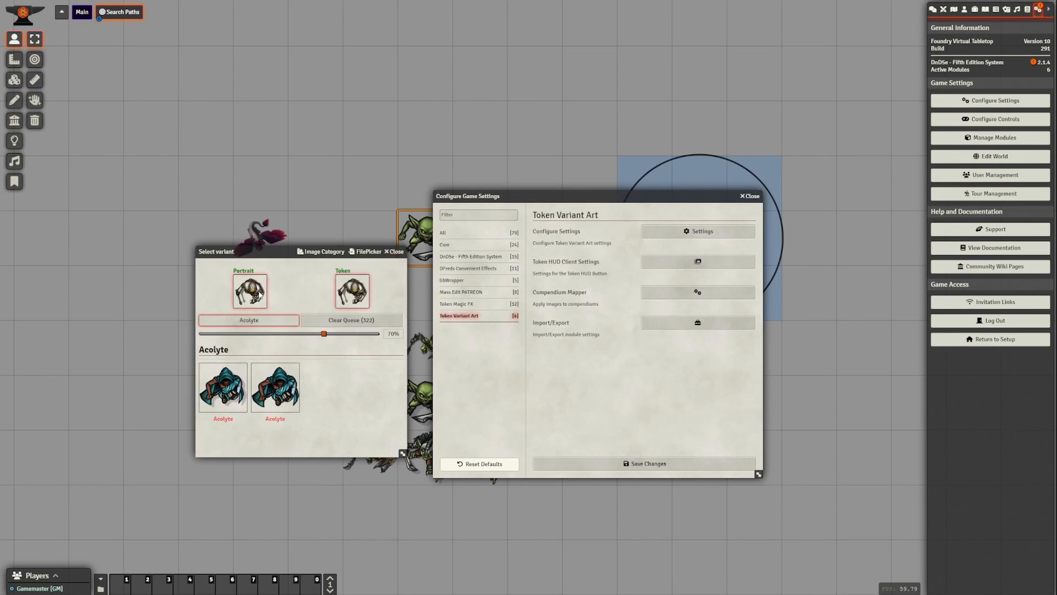
{"action": "left_click", "coordinate": [268, 395]}
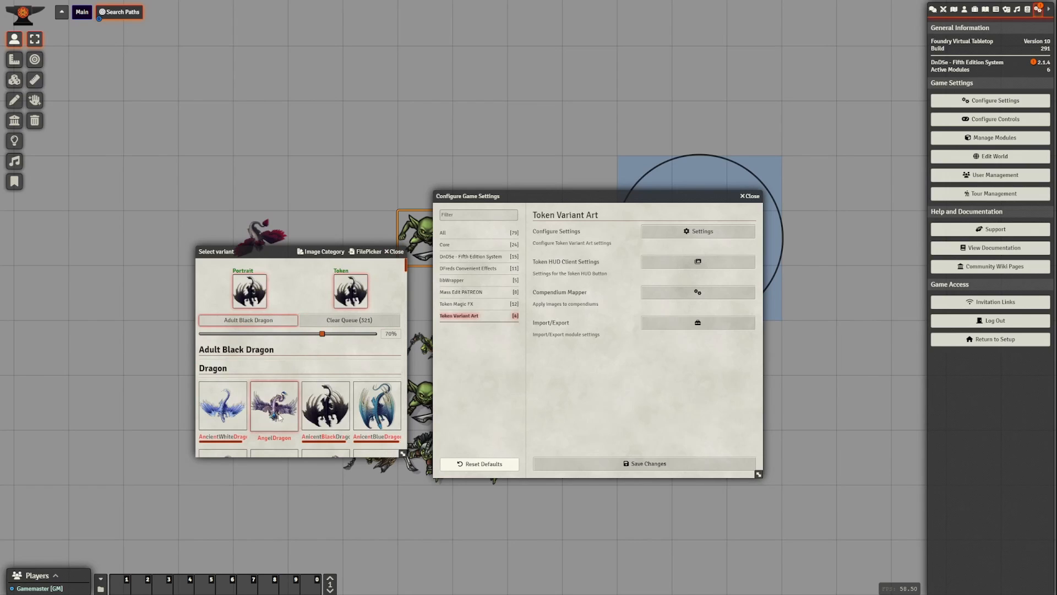
{"action": "left_click", "coordinate": [394, 251]}
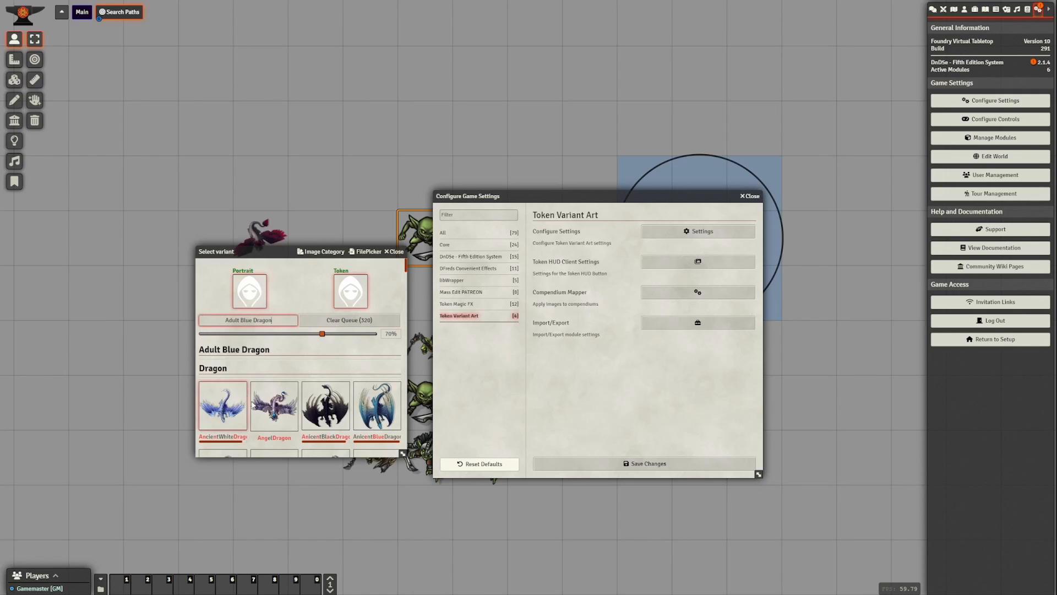
Assign the Ancient Blue Dragon image to Adult Blue Dragon, clear the remaining mapping queue, and close the open windows.
{"action": "left_click", "coordinate": [366, 412]}
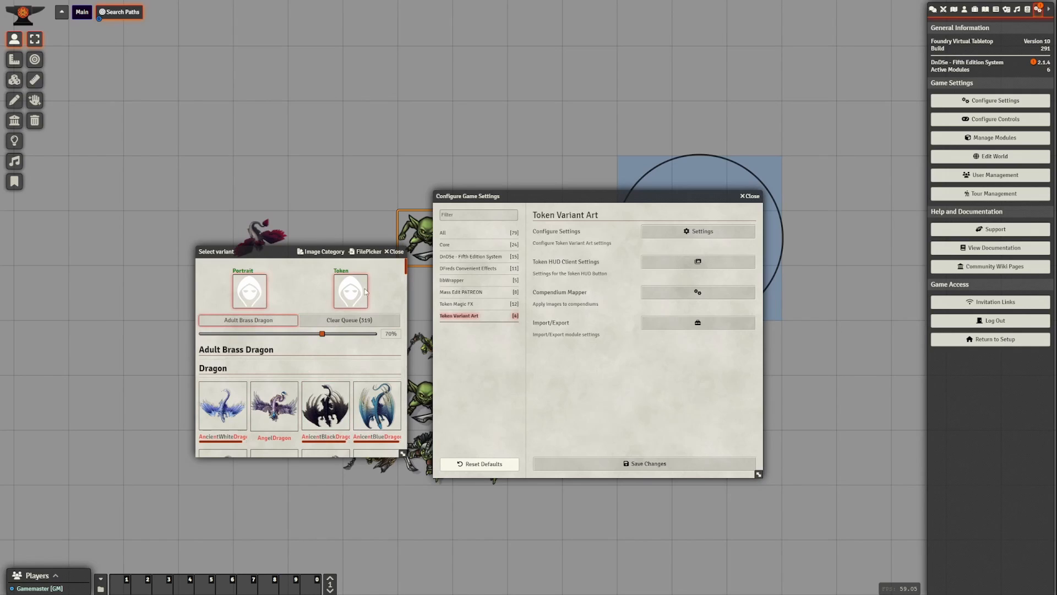
{"action": "left_click", "coordinate": [360, 320]}
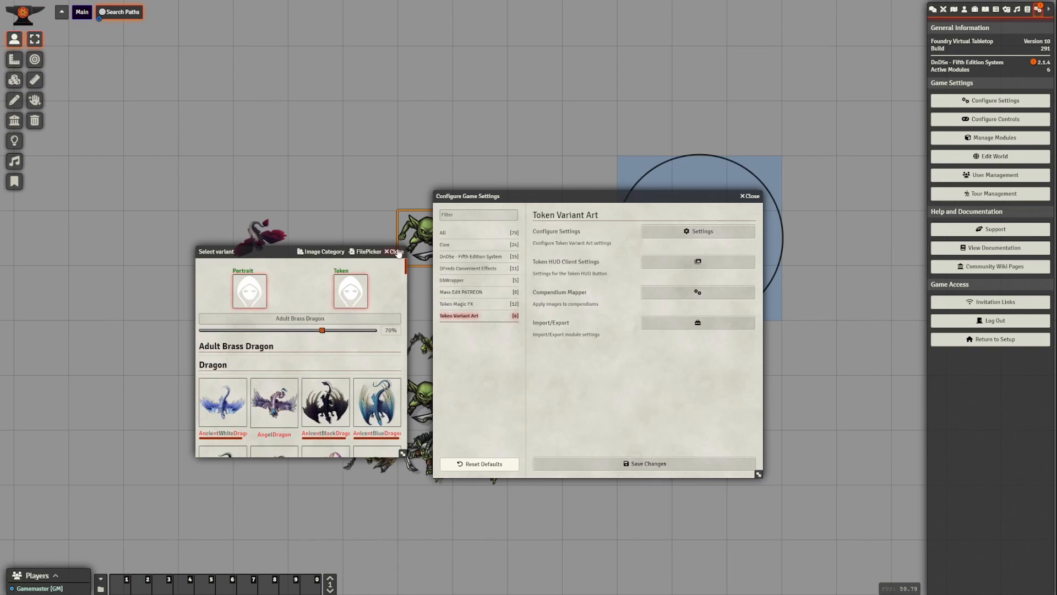
{"action": "left_click", "coordinate": [749, 197]}
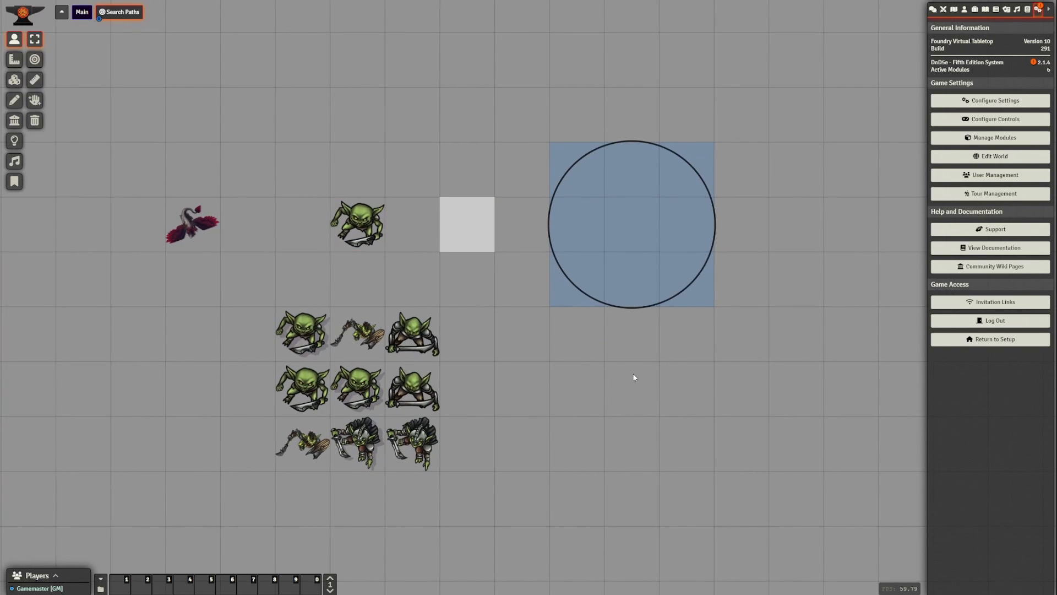
Open the Search Paths configuration in the Token Variant Art settings and add a new search path row.
{"action": "left_click_drag", "start_coordinate": [625, 413], "coordinate": [615, 392]}
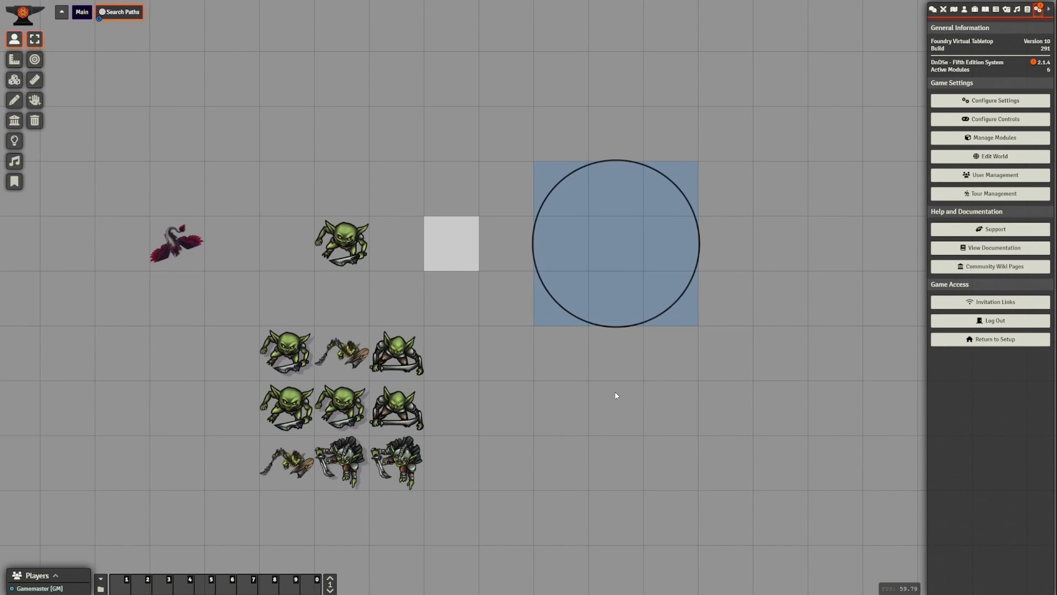
{"action": "left_click_drag", "start_coordinate": [538, 332], "coordinate": [581, 331]}
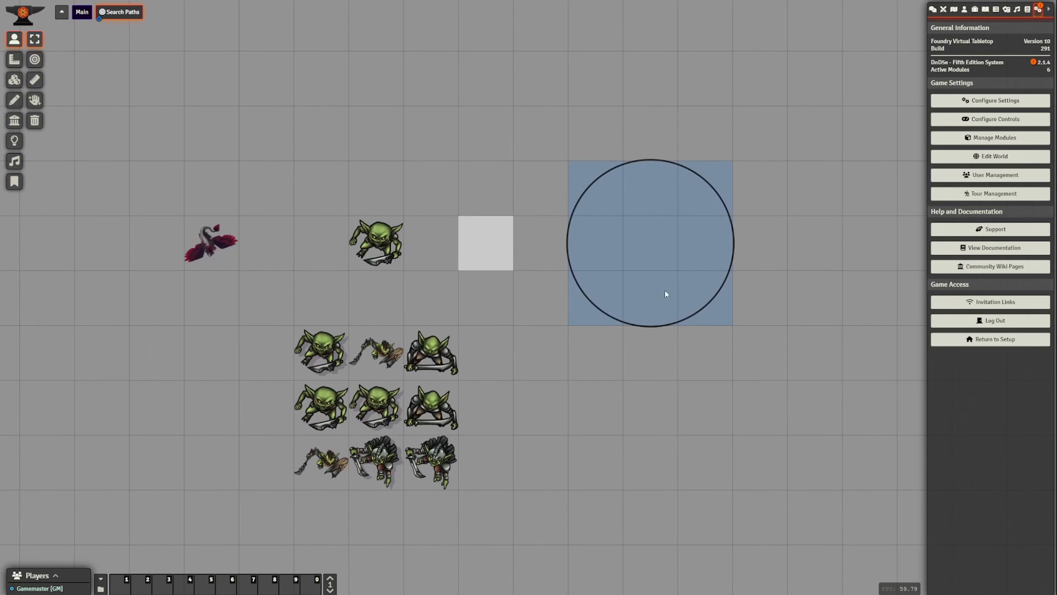
{"action": "left_click", "coordinate": [969, 107]}
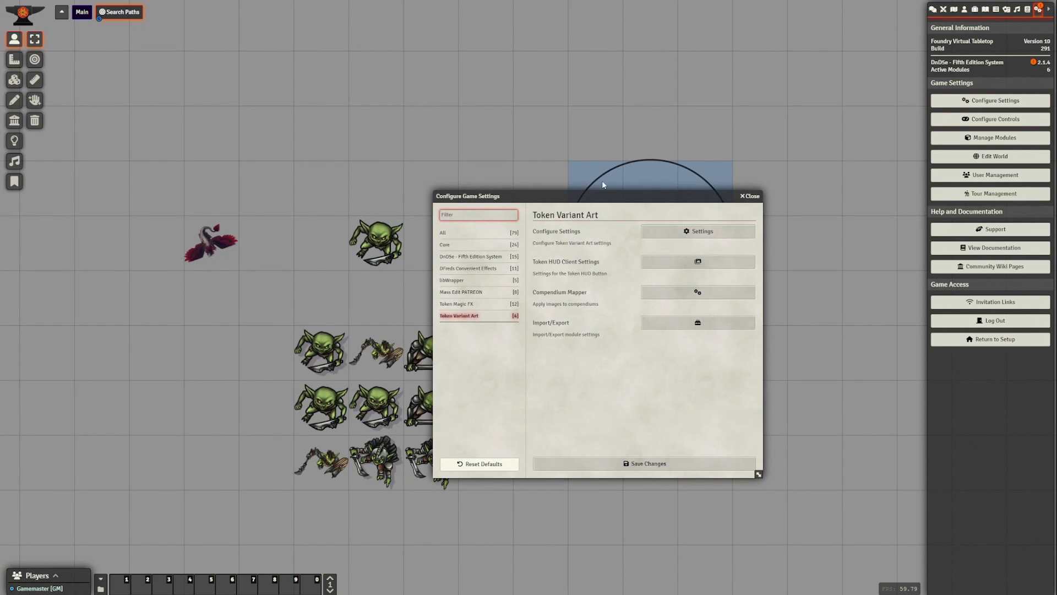
{"action": "left_click_drag", "start_coordinate": [562, 194], "coordinate": [594, 178]}
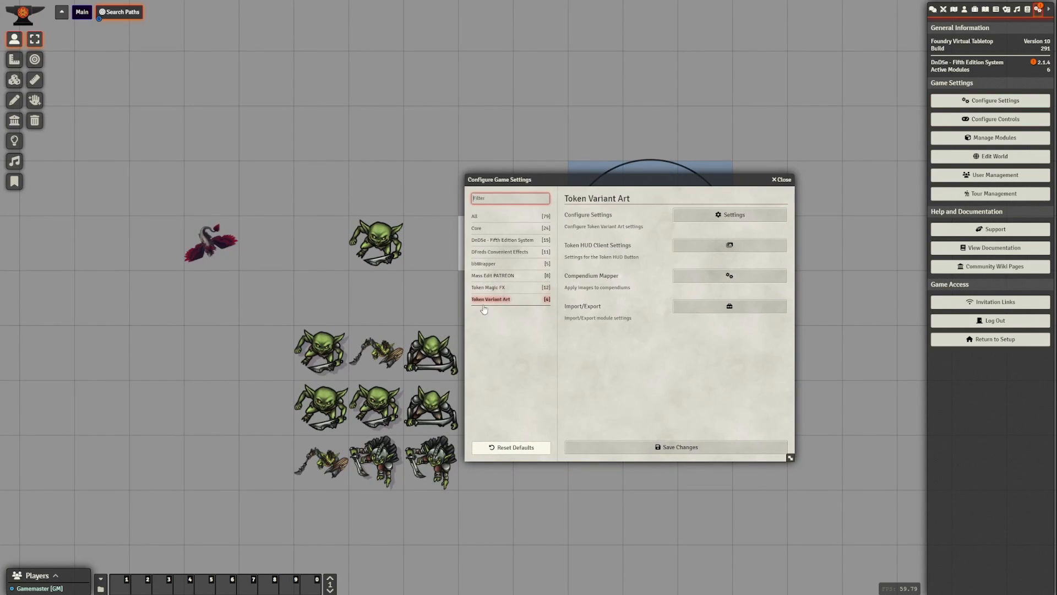
{"action": "left_click", "coordinate": [730, 215]}
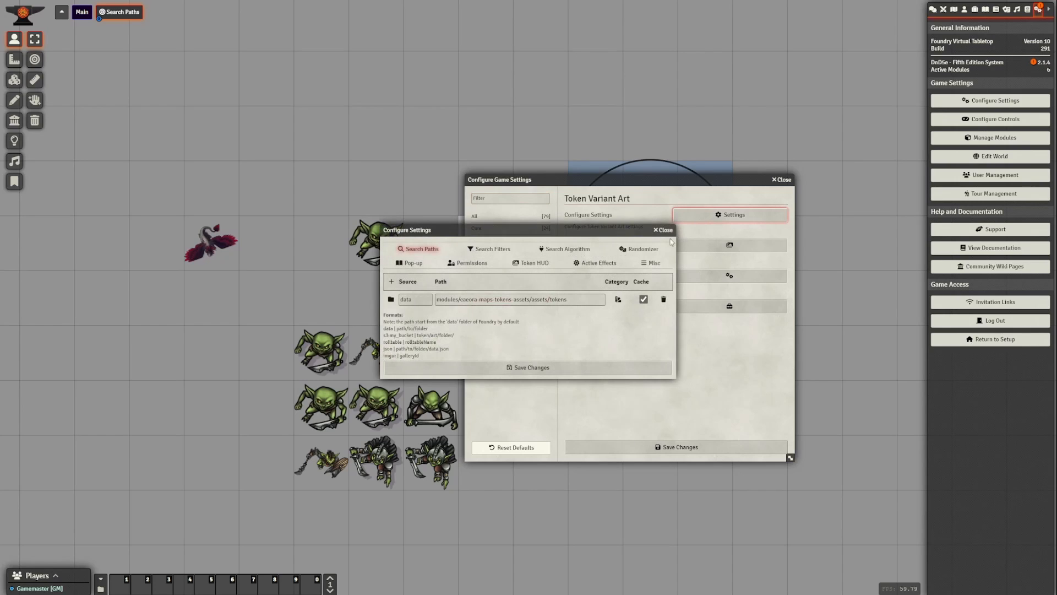
{"action": "left_click_drag", "start_coordinate": [497, 227], "coordinate": [609, 246]}
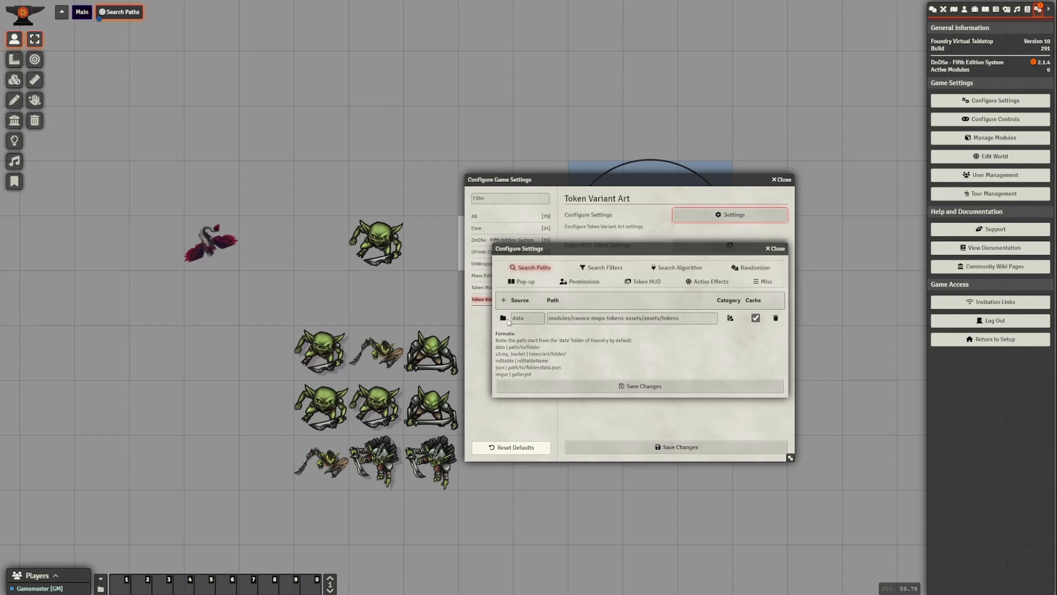
{"action": "left_click_drag", "start_coordinate": [630, 252], "coordinate": [624, 238]}
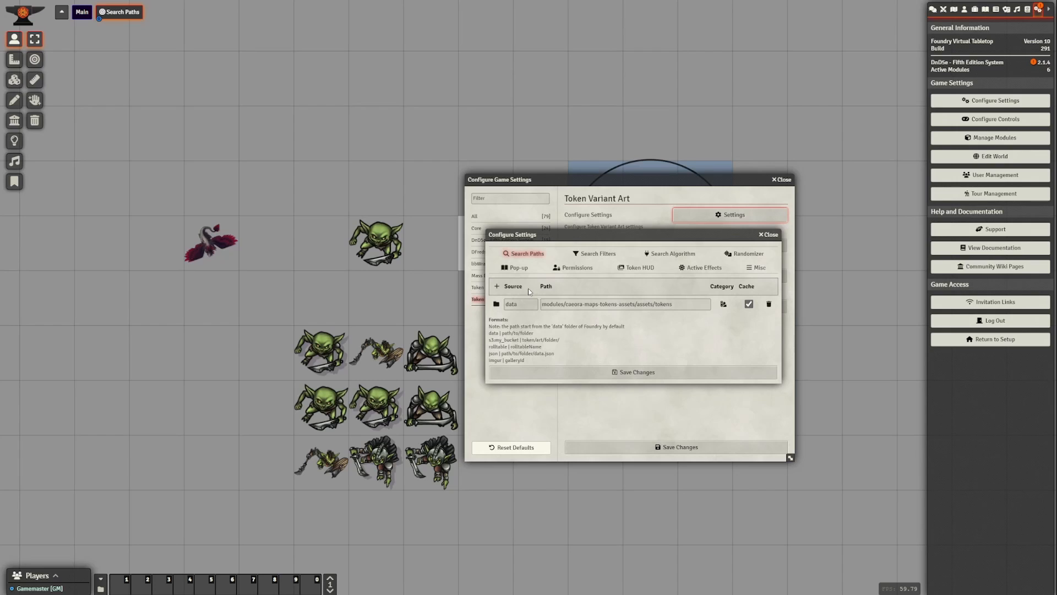
{"action": "left_click", "coordinate": [497, 287]}
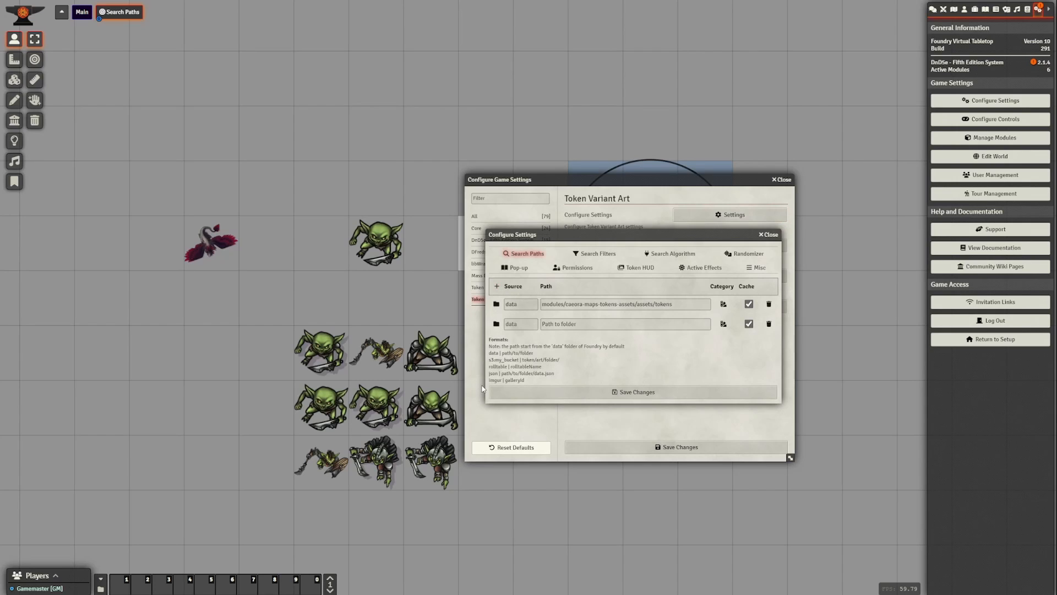
{"action": "left_click", "coordinate": [586, 326]}
{"action": "type", "text": "token_parth"}
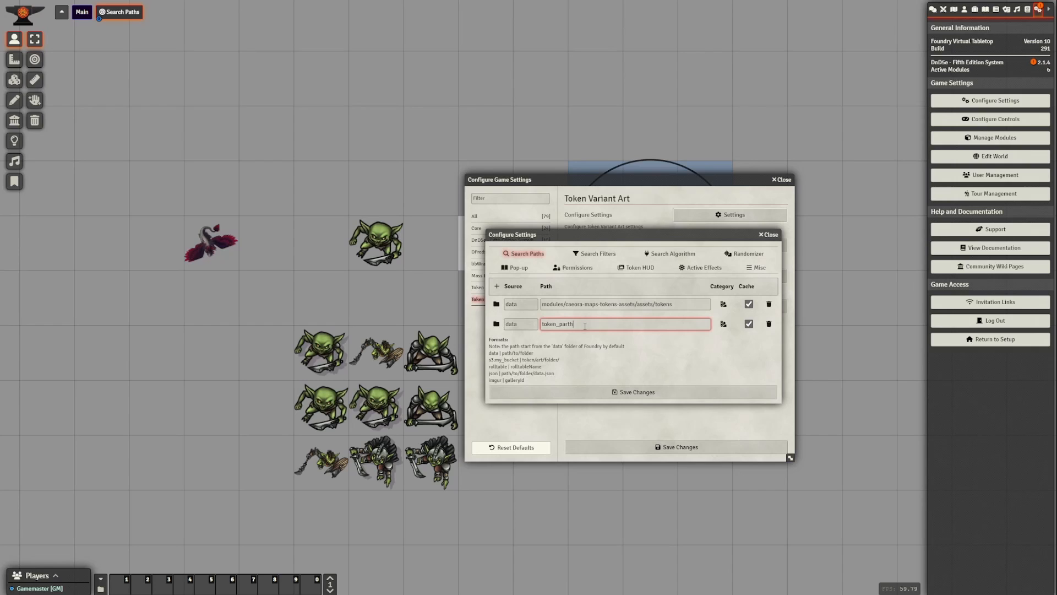
{"action": "key", "text": "ctrl+a"}
{"action": "key", "text": "BackSpace"}
Browse to the TopDownTokens folder, set it as the new search path, and save the configuration.
{"action": "left_click", "coordinate": [498, 325]}
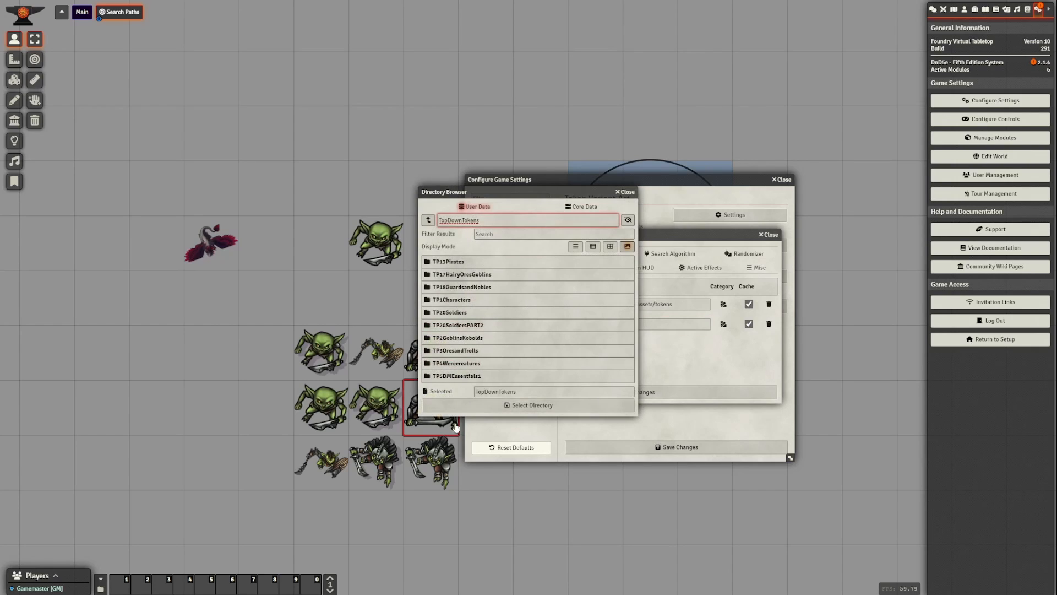
{"action": "left_click_drag", "start_coordinate": [499, 194], "coordinate": [619, 242]}
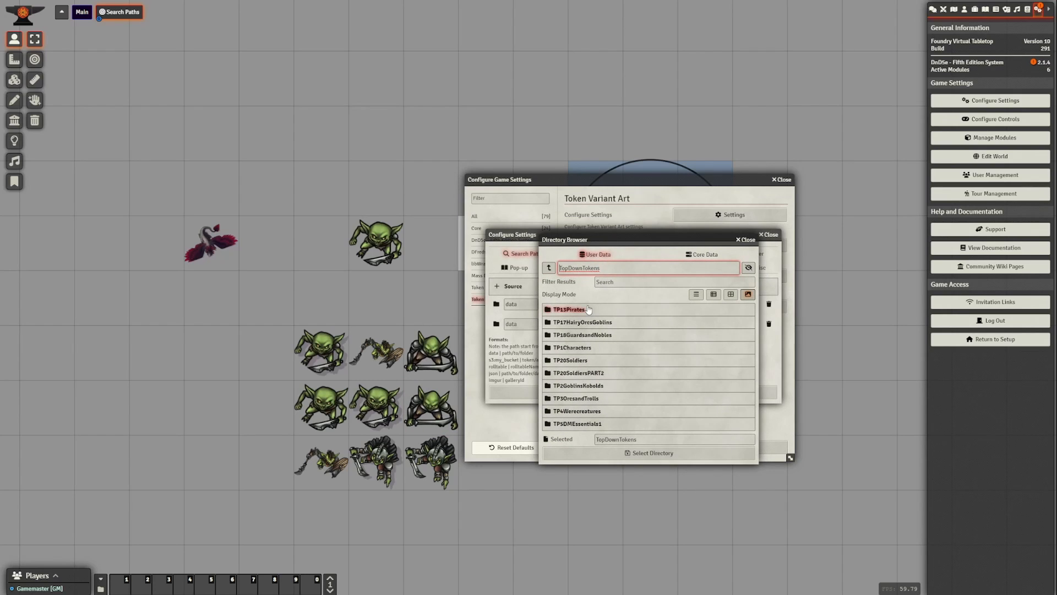
{"action": "left_click", "coordinate": [549, 268]}
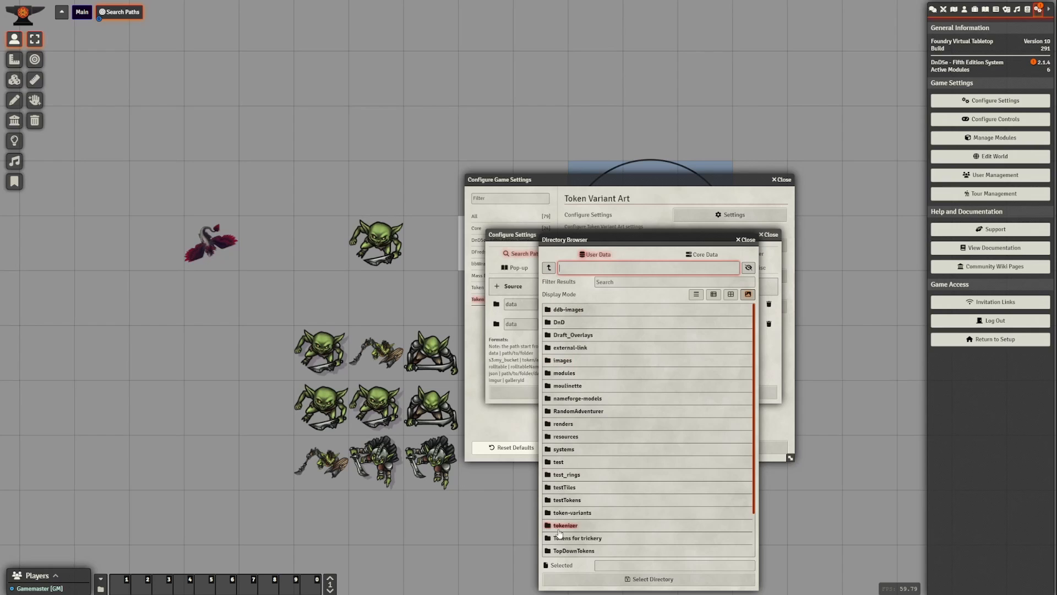
{"action": "left_click", "coordinate": [587, 550]}
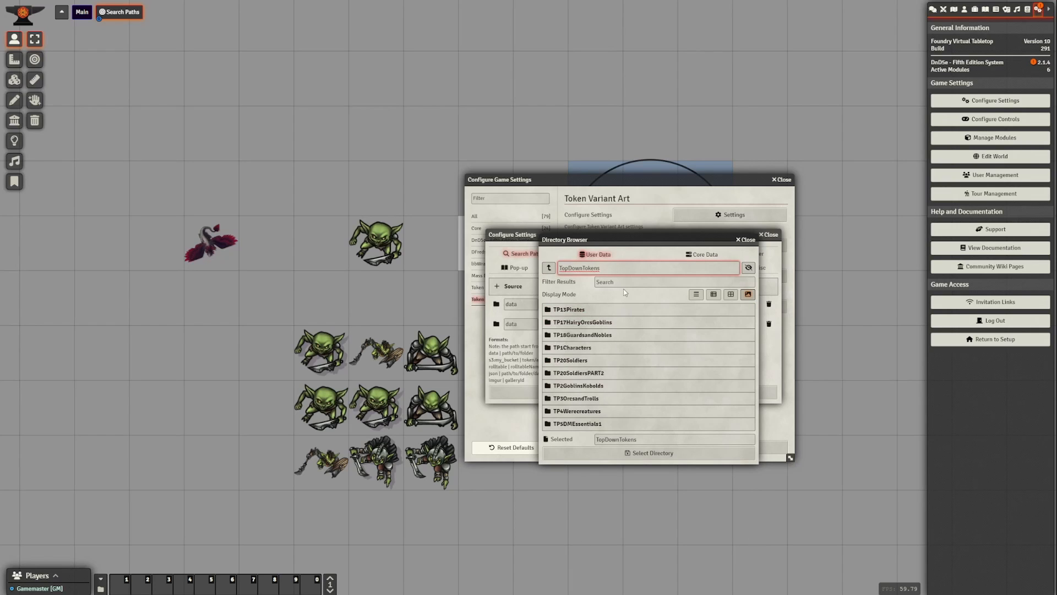
{"action": "left_click_drag", "start_coordinate": [618, 242], "coordinate": [665, 216]}
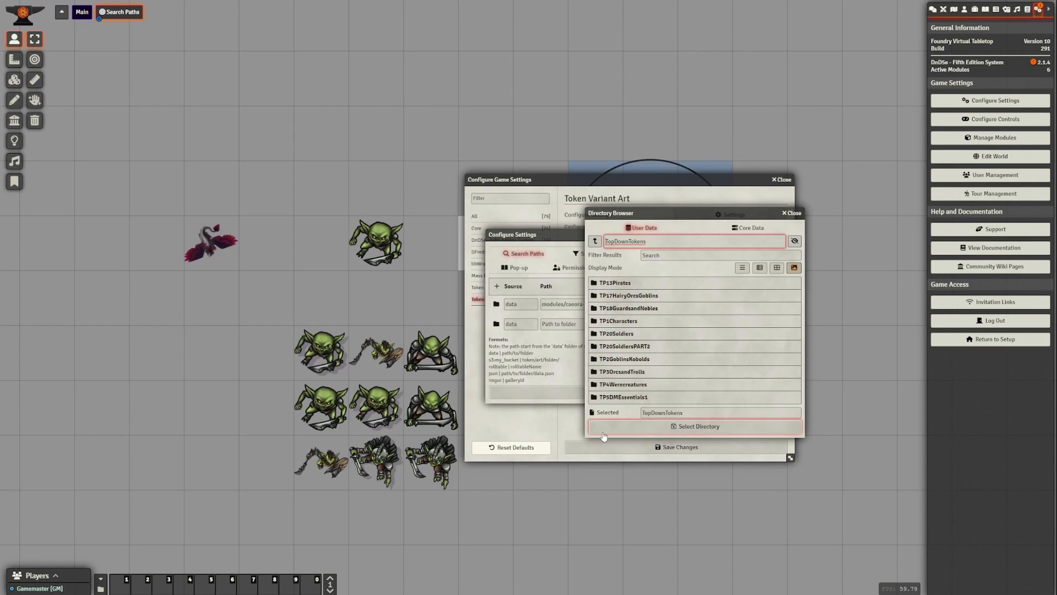
{"action": "left_click", "coordinate": [694, 428]}
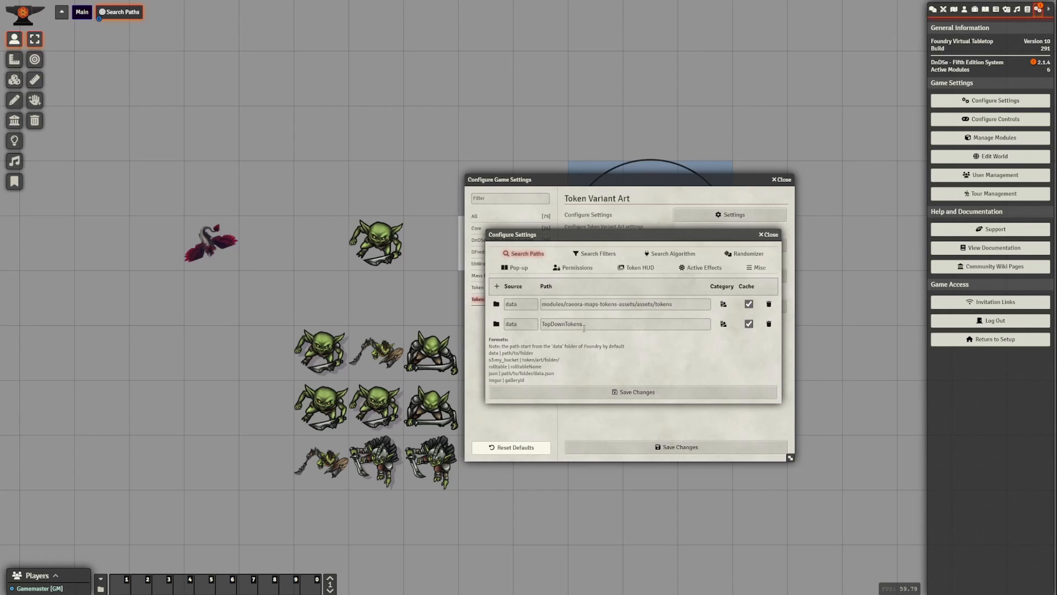
{"action": "left_click", "coordinate": [605, 394]}
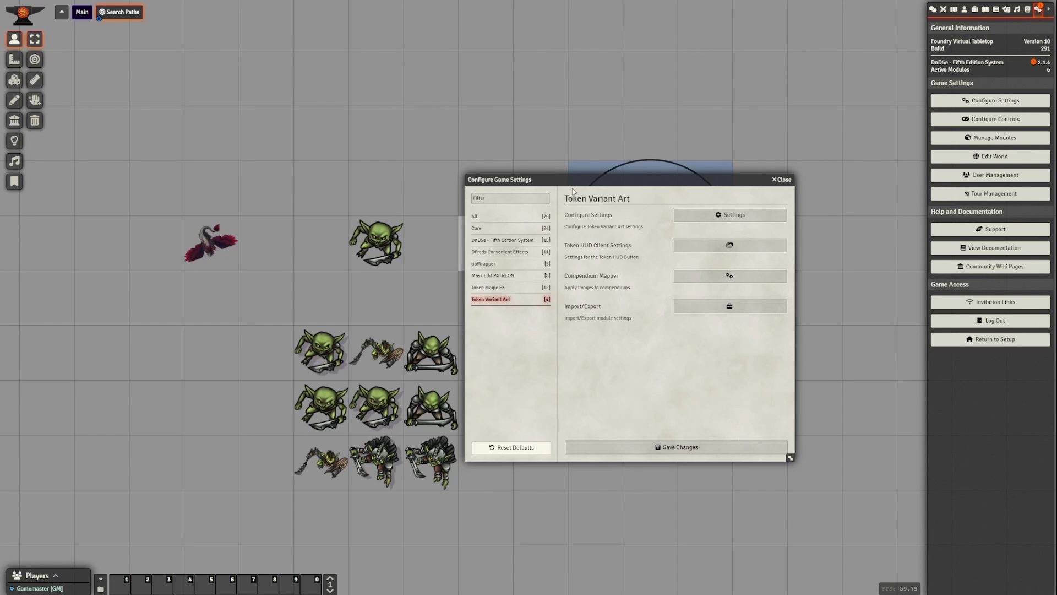
Move the game settings window clear of the tokens and close it.
{"action": "left_click_drag", "start_coordinate": [569, 178], "coordinate": [621, 176]}
{"action": "left_click_drag", "start_coordinate": [502, 152], "coordinate": [442, 141]}
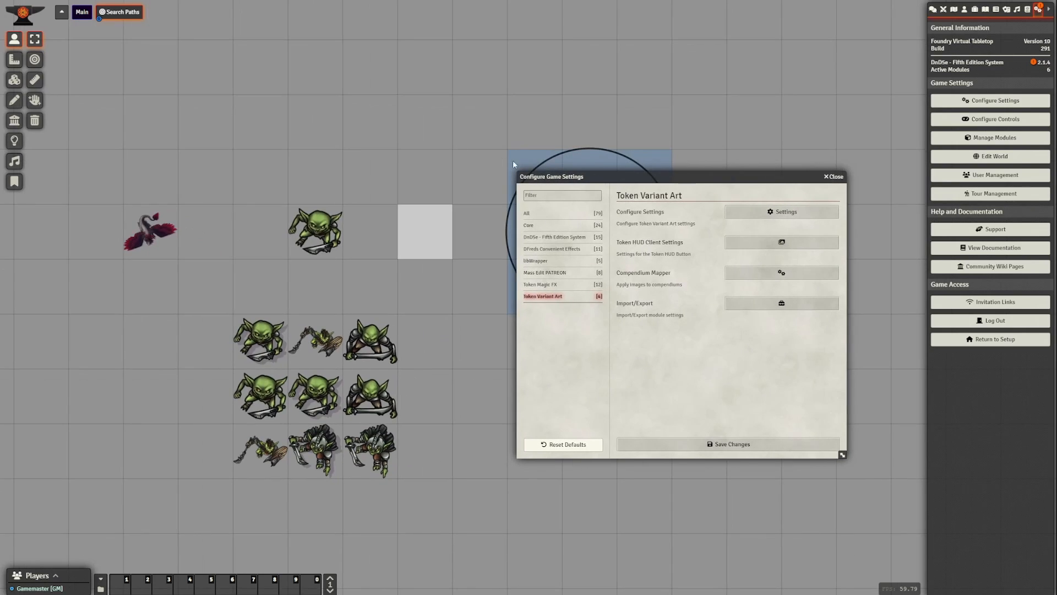
{"action": "left_click_drag", "start_coordinate": [604, 177], "coordinate": [622, 184]}
{"action": "left_click_drag", "start_coordinate": [439, 315], "coordinate": [468, 306]}
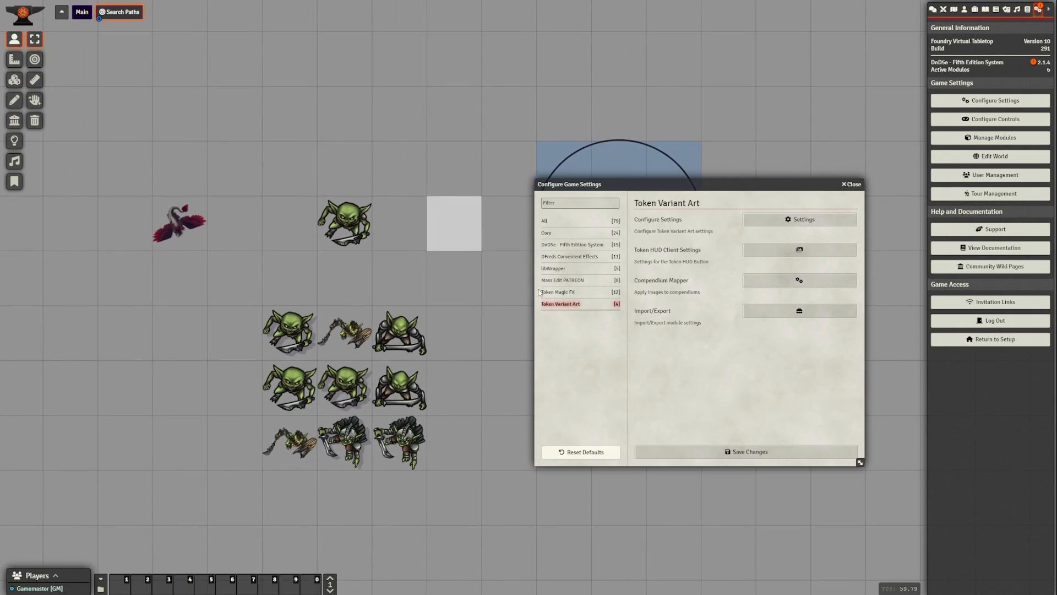
{"action": "left_click", "coordinate": [853, 184]}
{"action": "left_click_drag", "start_coordinate": [441, 253], "coordinate": [455, 274]}
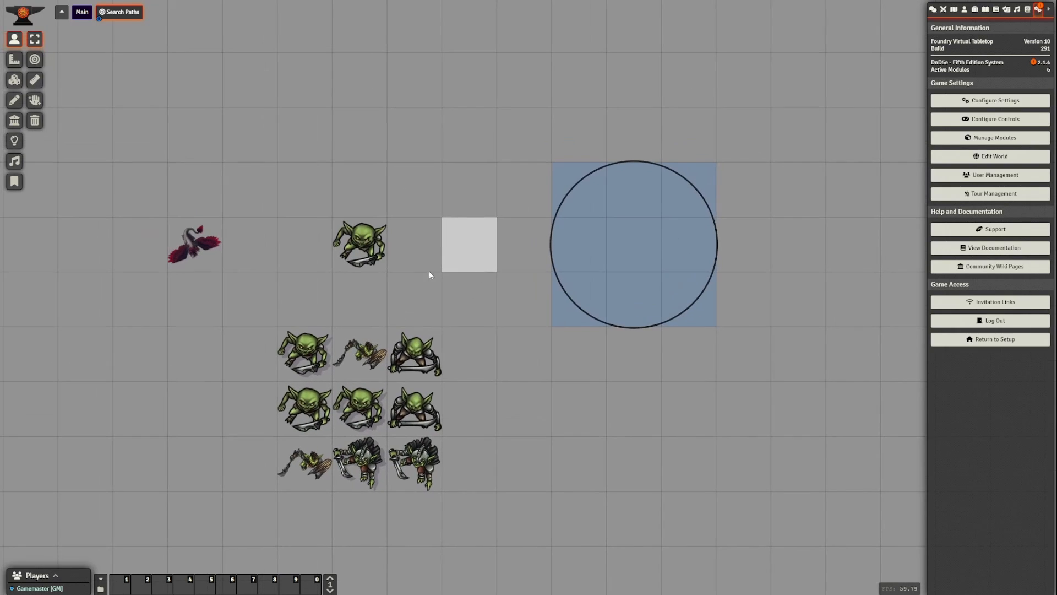
Browse the art variants of the goblin token above the rows and give it the green goblin image holding two curved blades.
{"action": "left_click", "coordinate": [364, 263]}
{"action": "right_click", "coordinate": [375, 266]}
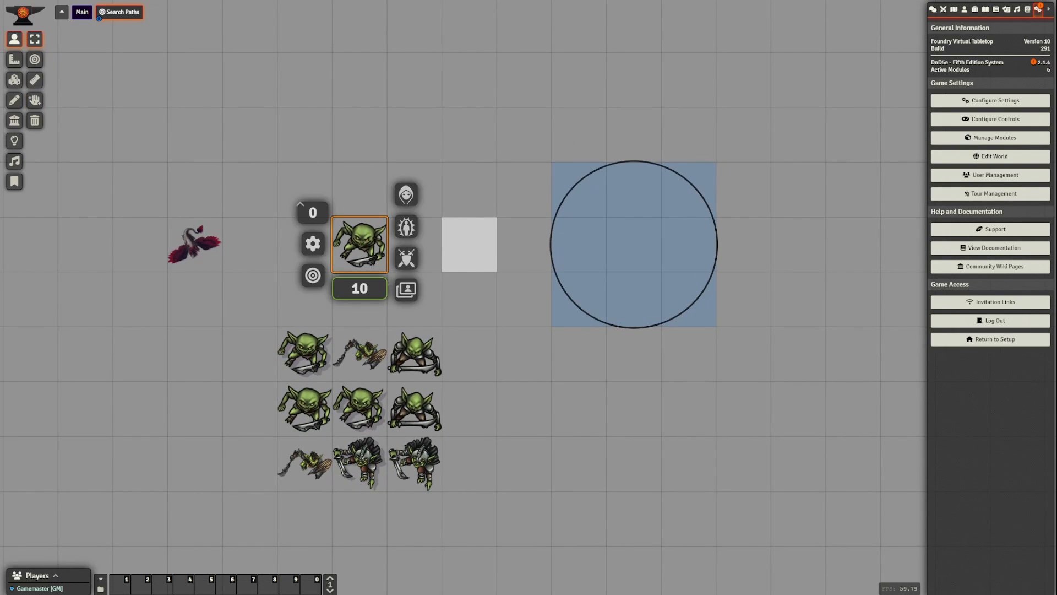
{"action": "left_click", "coordinate": [405, 290]}
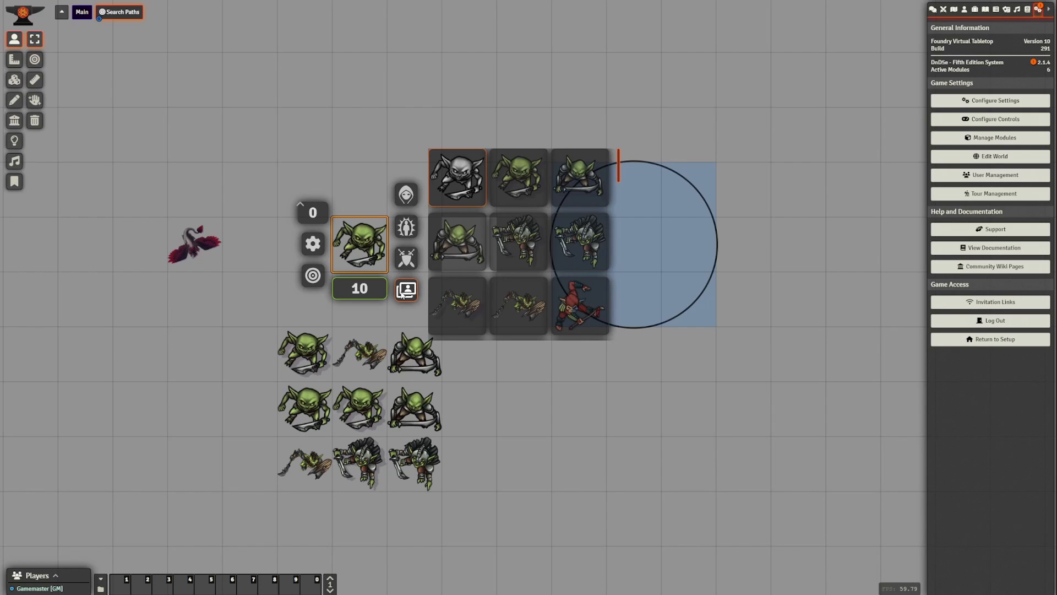
{"action": "scroll", "coordinate": [502, 289], "scroll_direction": "down", "scroll_amount": 4}
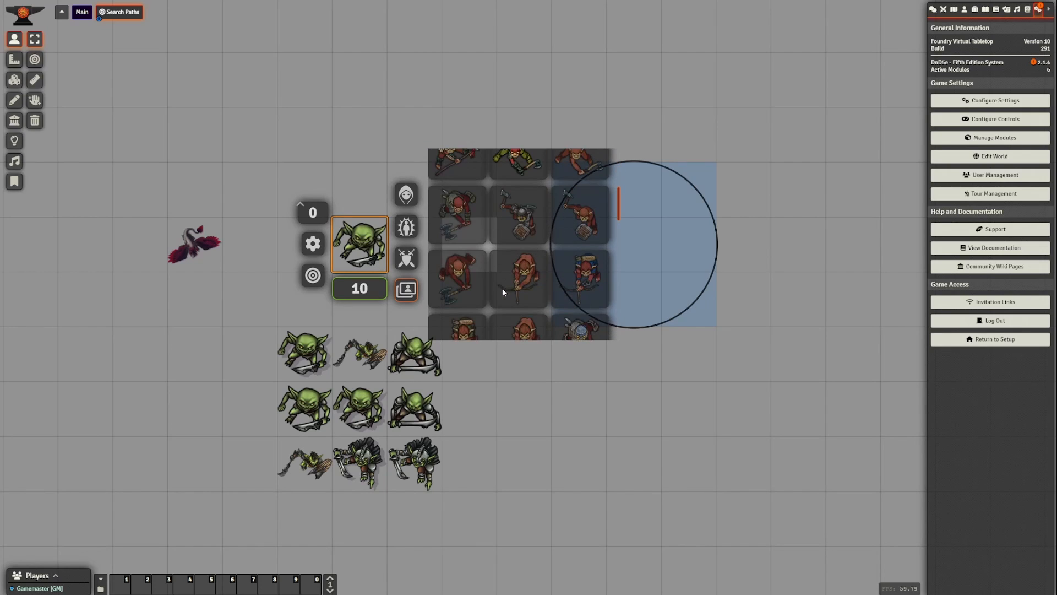
{"action": "scroll", "coordinate": [525, 220], "scroll_direction": "down", "scroll_amount": 5}
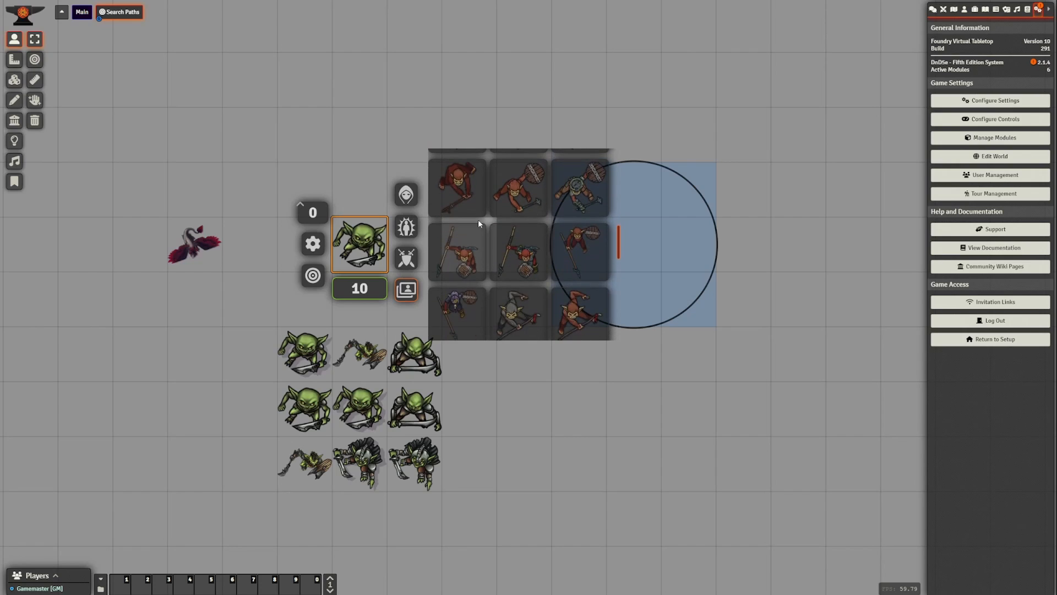
{"action": "scroll", "coordinate": [518, 283], "scroll_direction": "down", "scroll_amount": 6}
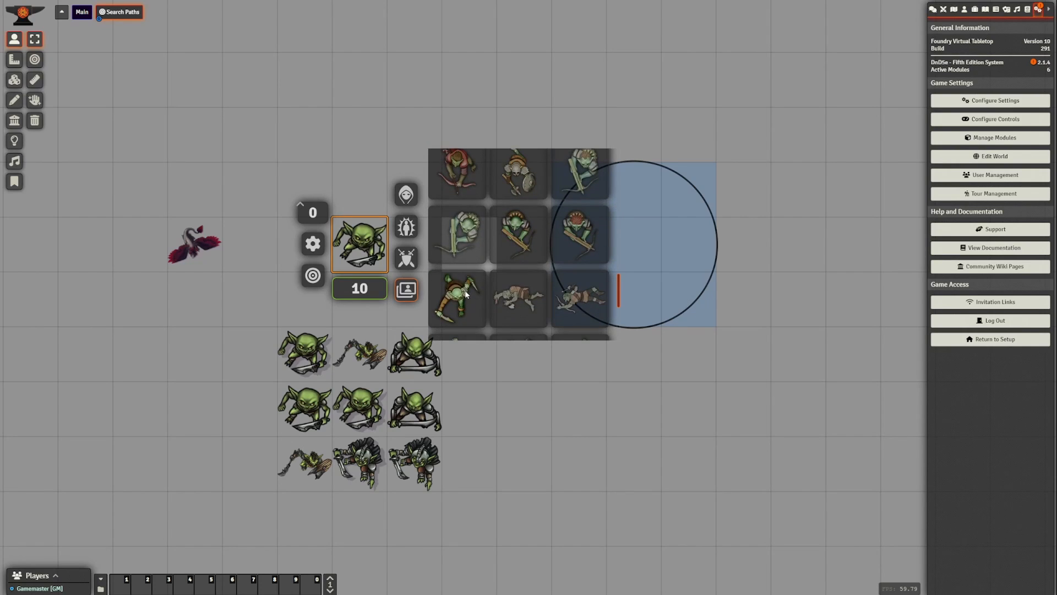
{"action": "scroll", "coordinate": [563, 304], "scroll_direction": "down", "scroll_amount": 3}
{"action": "scroll", "coordinate": [497, 301], "scroll_direction": "up", "scroll_amount": 2}
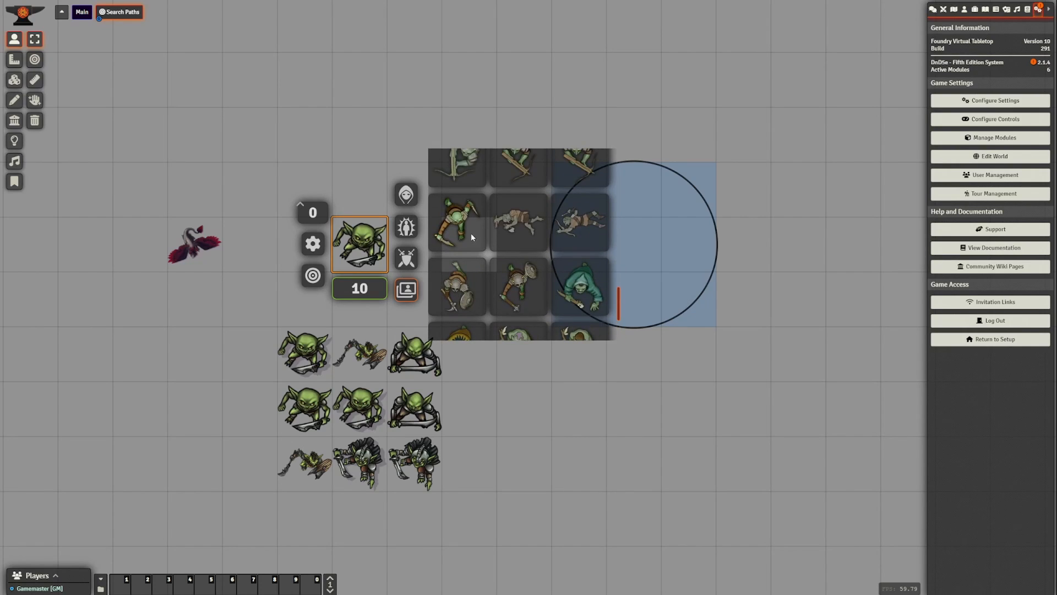
{"action": "left_click", "coordinate": [473, 236]}
Copy the updated goblin token and paste randomized copies beside and below the existing goblin rows.
{"action": "left_click", "coordinate": [366, 248]}
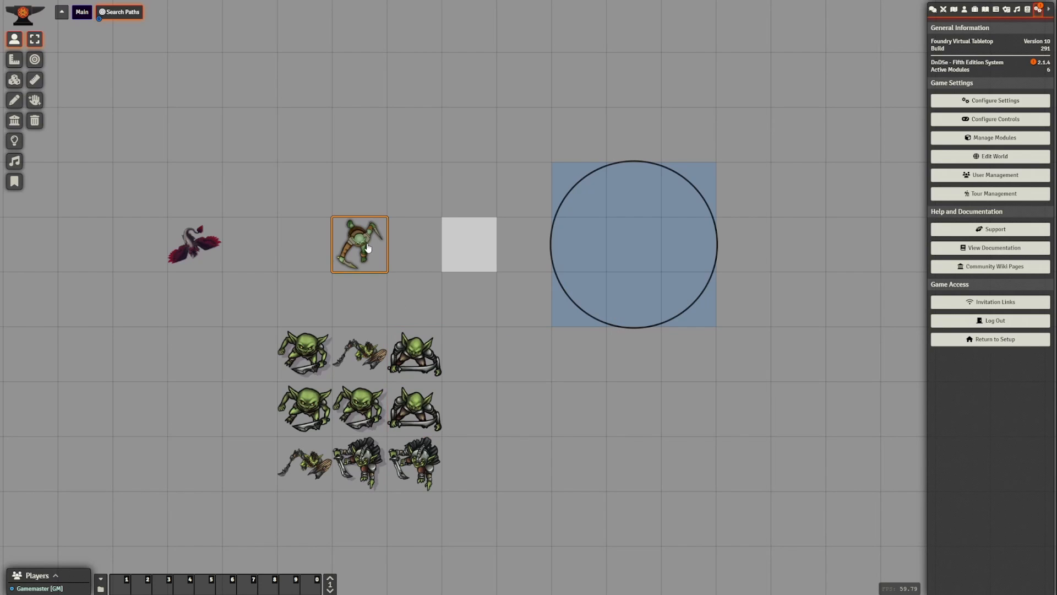
{"action": "key", "text": "ctrl+c"}
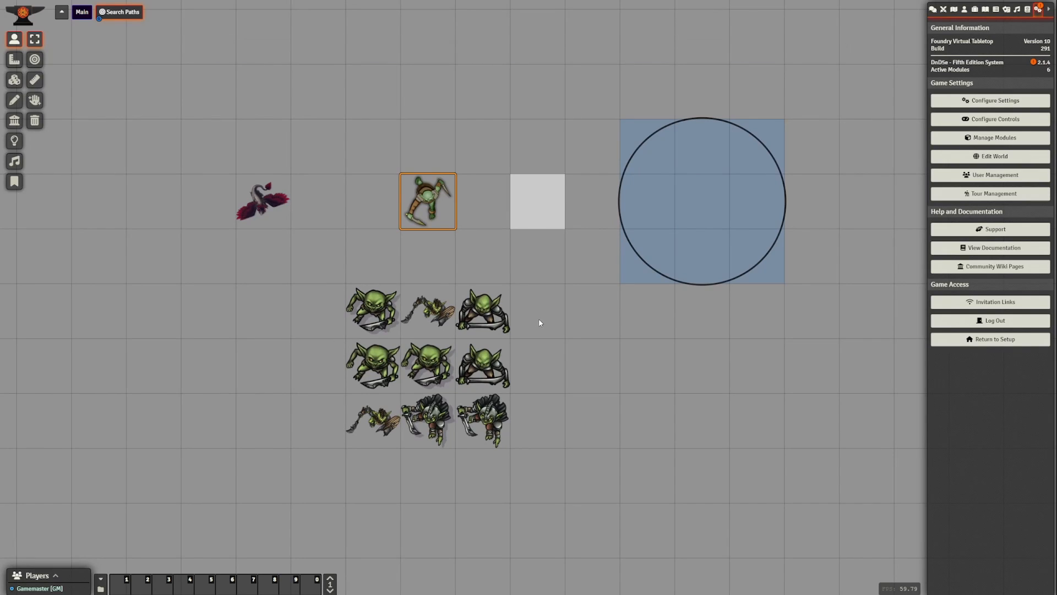
{"action": "key", "text": "ctrl+v"}
{"action": "key", "text": "ctrl+v"}
{"action": "key", "text": "ctrl+v"}
{"action": "key", "text": "ctrl+v"}
{"action": "key", "text": "ctrl+v"}
{"action": "key", "text": "ctrl+v"}
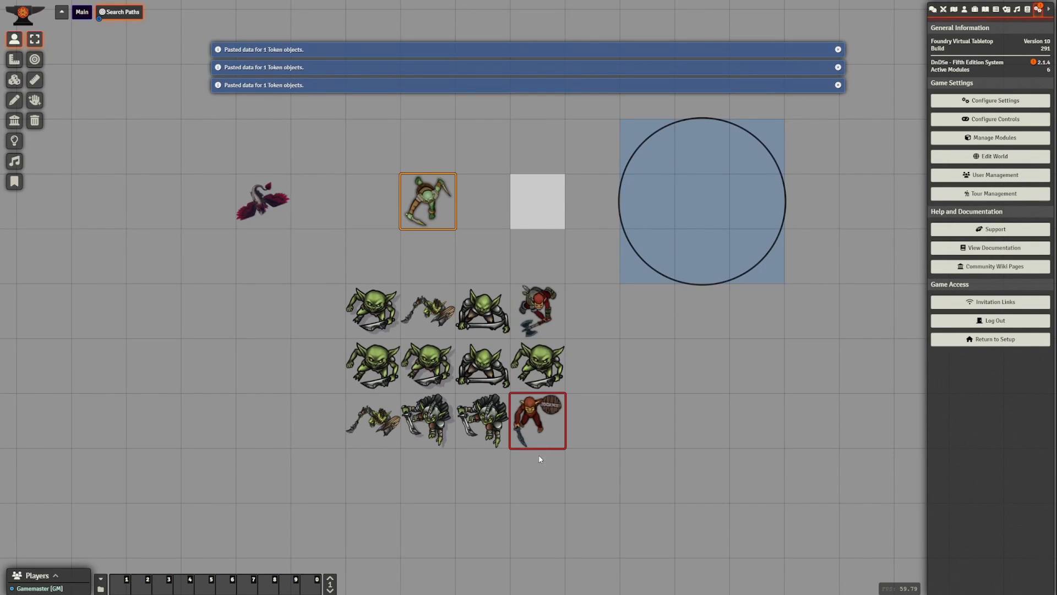
{"action": "key", "text": "ctrl+v"}
{"action": "key", "text": "ctrl+v"}
{"action": "key", "text": "ctrl+v"}
{"action": "key", "text": "ctrl+v"}
{"action": "key", "text": "ctrl+v"}
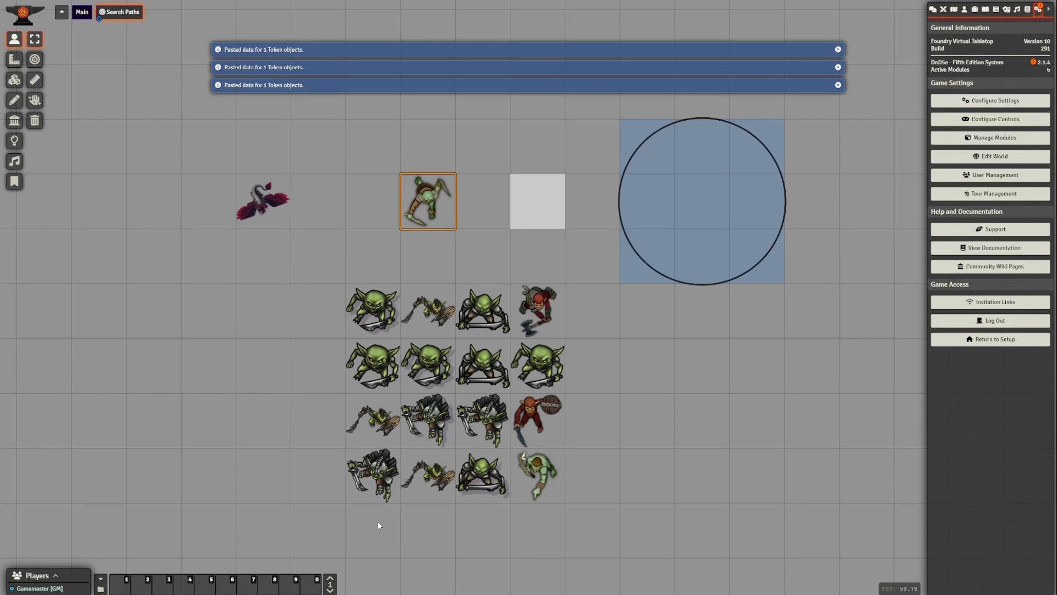
{"action": "key", "text": "ctrl+v"}
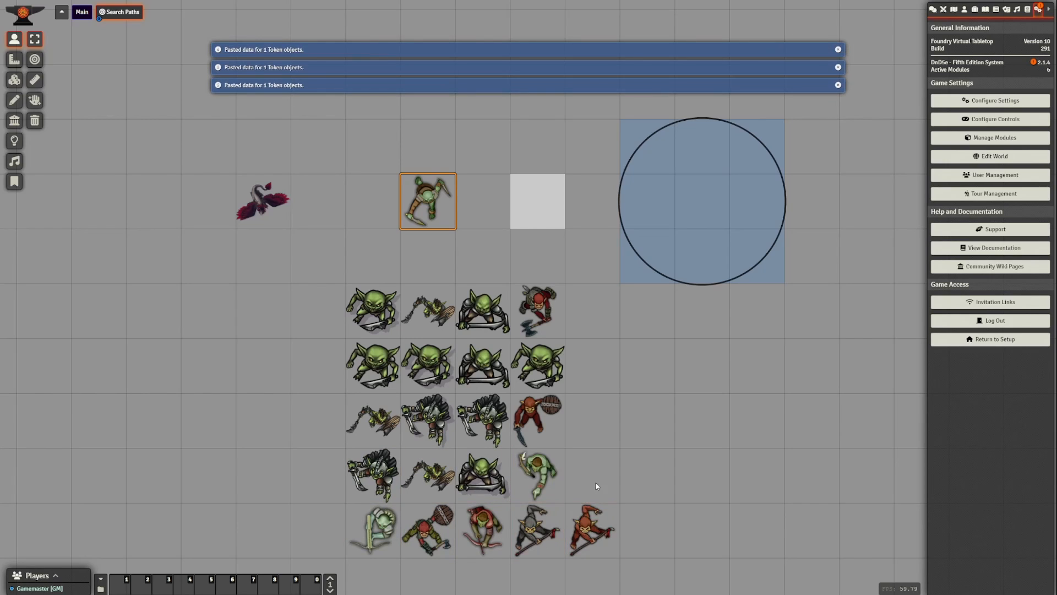
{"action": "key", "text": "ctrl+v"}
{"action": "key", "text": "ctrl+v"}
{"action": "key", "text": "ctrl+v"}
Delete all the goblin copies in the rows except the first one in the top row.
{"action": "left_click_drag", "start_coordinate": [656, 571], "coordinate": [316, 355]}
{"action": "key", "text": "Delete"}
{"action": "left_click_drag", "start_coordinate": [642, 402], "coordinate": [389, 279]}
{"action": "key", "text": "Delete"}
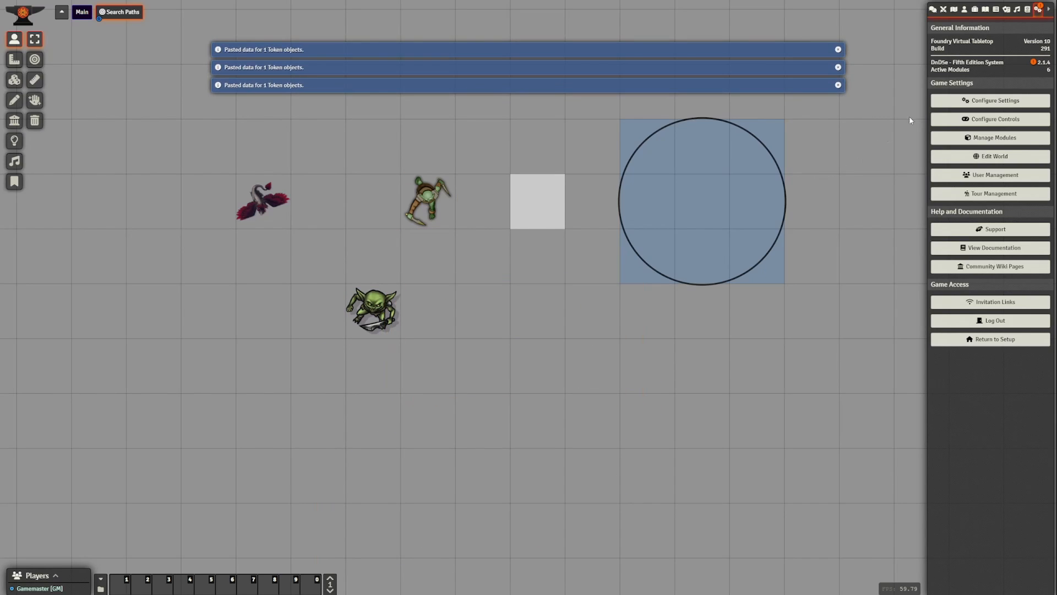
Open the Token Variant Art module's configuration from the game settings and move both windows below the upper tokens.
{"action": "left_click", "coordinate": [962, 101]}
{"action": "left_click_drag", "start_coordinate": [660, 187], "coordinate": [411, 242]}
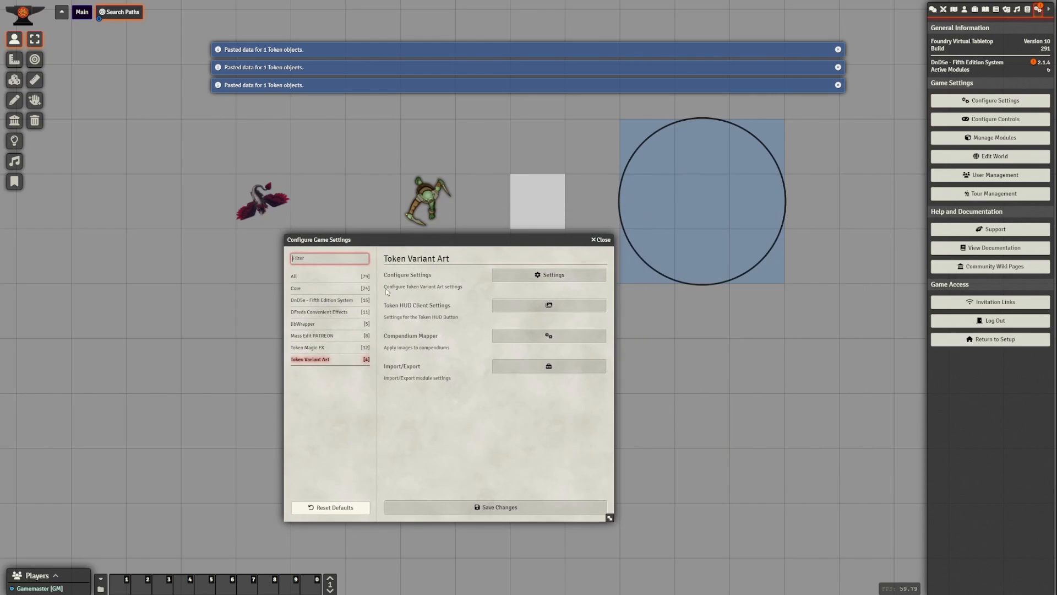
{"action": "left_click", "coordinate": [549, 275]}
{"action": "left_click_drag", "start_coordinate": [450, 223], "coordinate": [396, 288]}
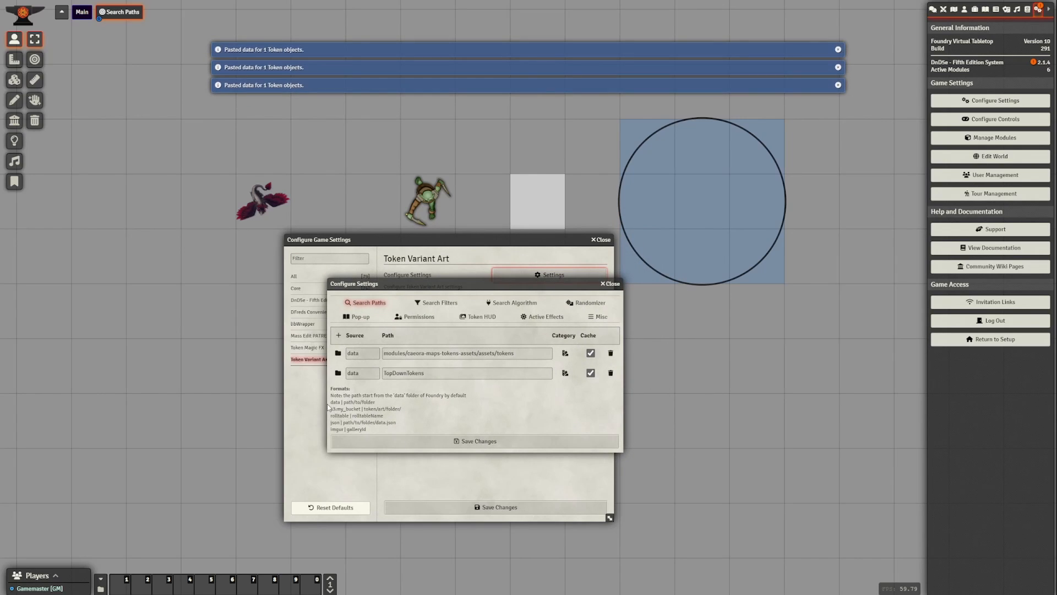
Add a search path whose source is s3:bucket.
{"action": "left_click", "coordinate": [339, 336]}
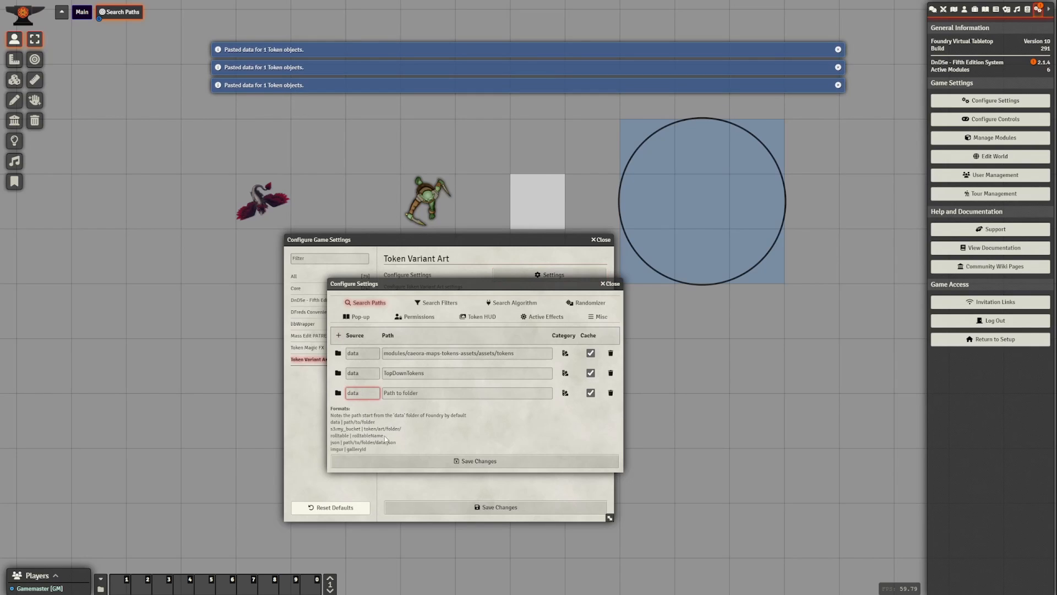
{"action": "key", "text": "BackSpace"}
{"action": "key", "text": "BackSpace"}
{"action": "key", "text": "BackSpace"}
{"action": "key", "text": "BackSpace"}
{"action": "type", "text": "s3"}
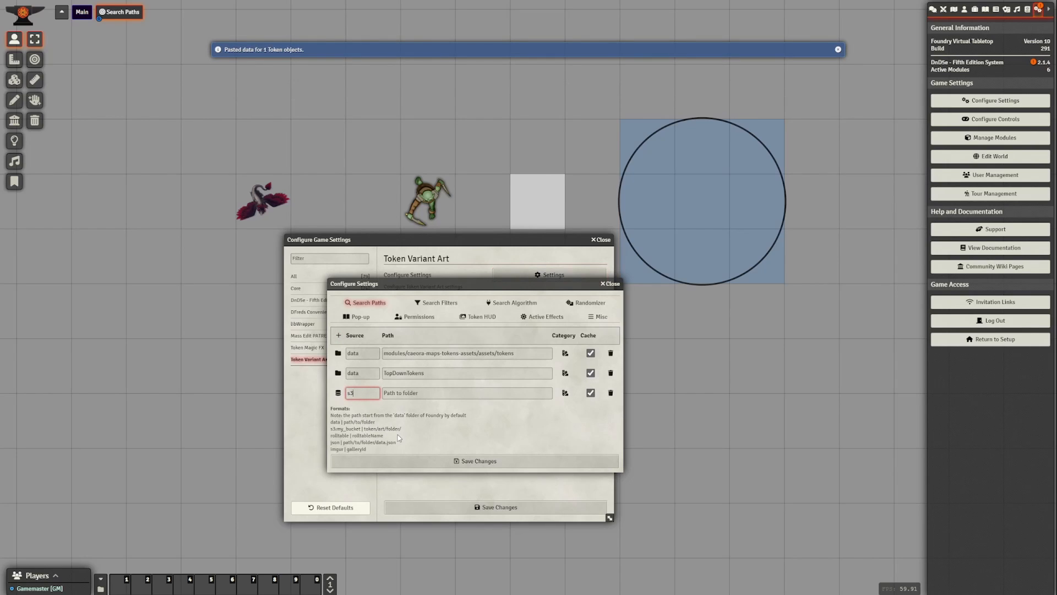
{"action": "type", "text": ":bucket"}
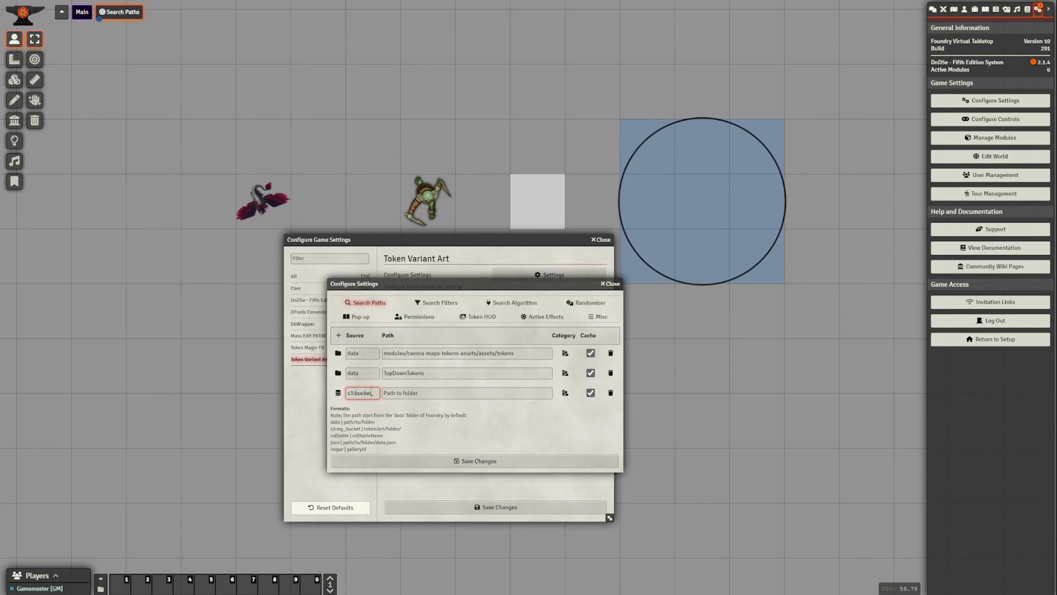
Add a search path with the source rolltable, choose the test table for it, and view that table's entries.
{"action": "left_click", "coordinate": [339, 335]}
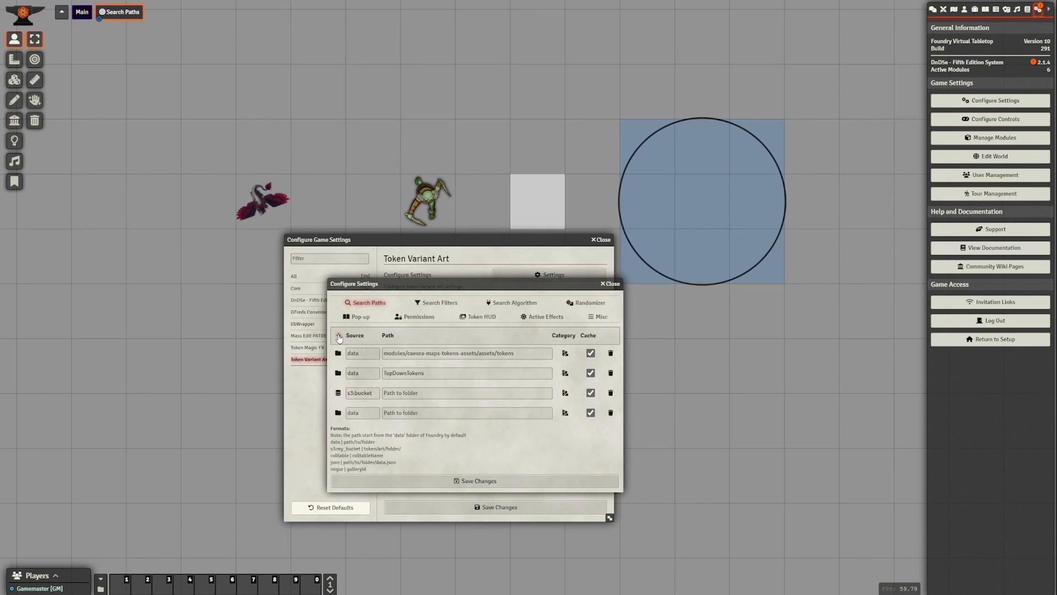
{"action": "left_click", "coordinate": [360, 410]}
{"action": "type", "text": "rolltable"}
{"action": "left_click", "coordinate": [338, 414]}
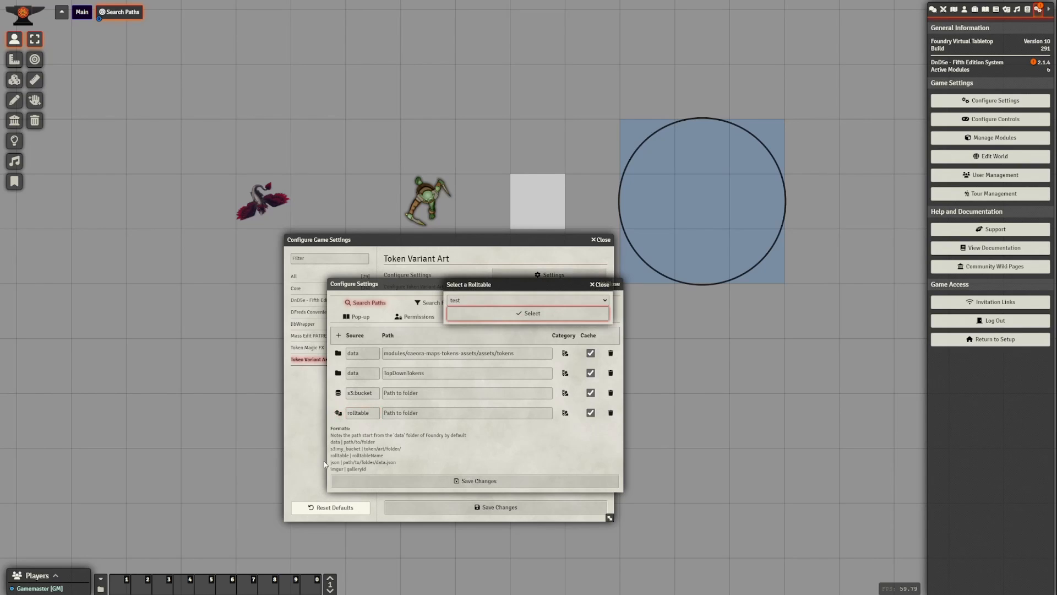
{"action": "left_click", "coordinate": [472, 300]}
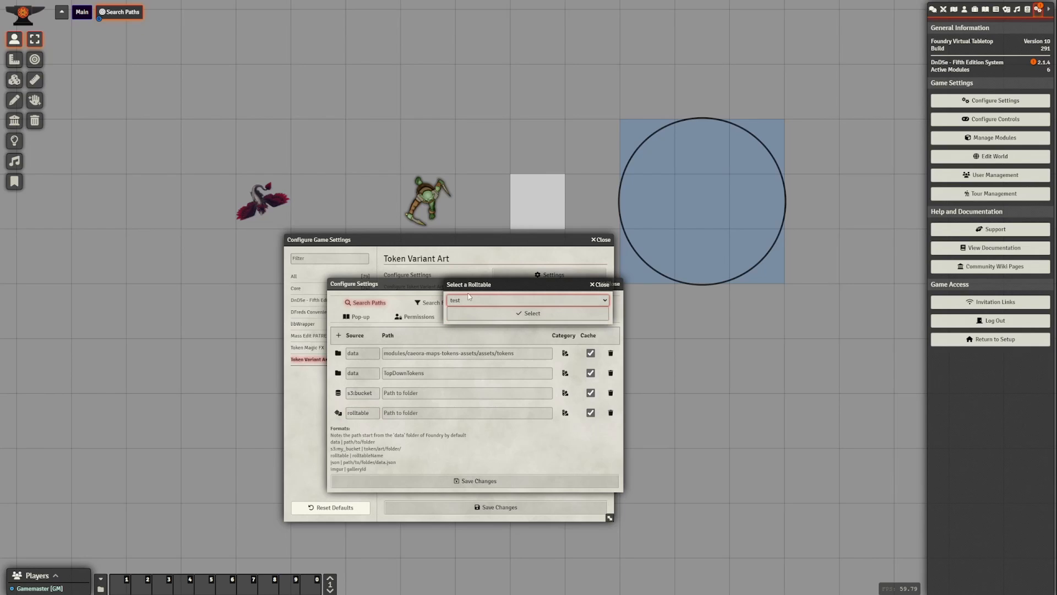
{"action": "left_click", "coordinate": [1000, 11]}
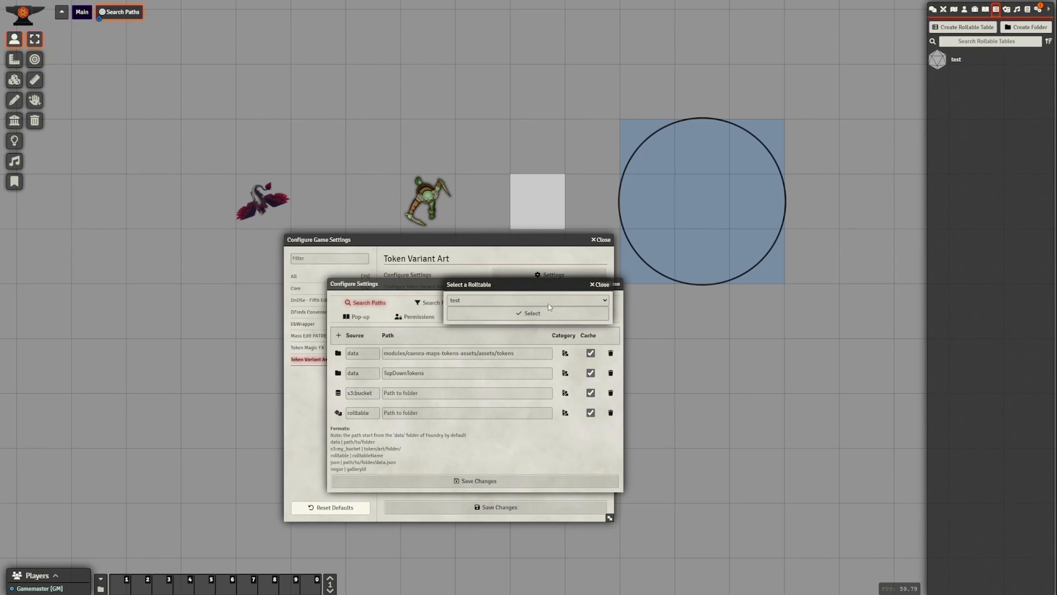
{"action": "left_click", "coordinate": [532, 313]}
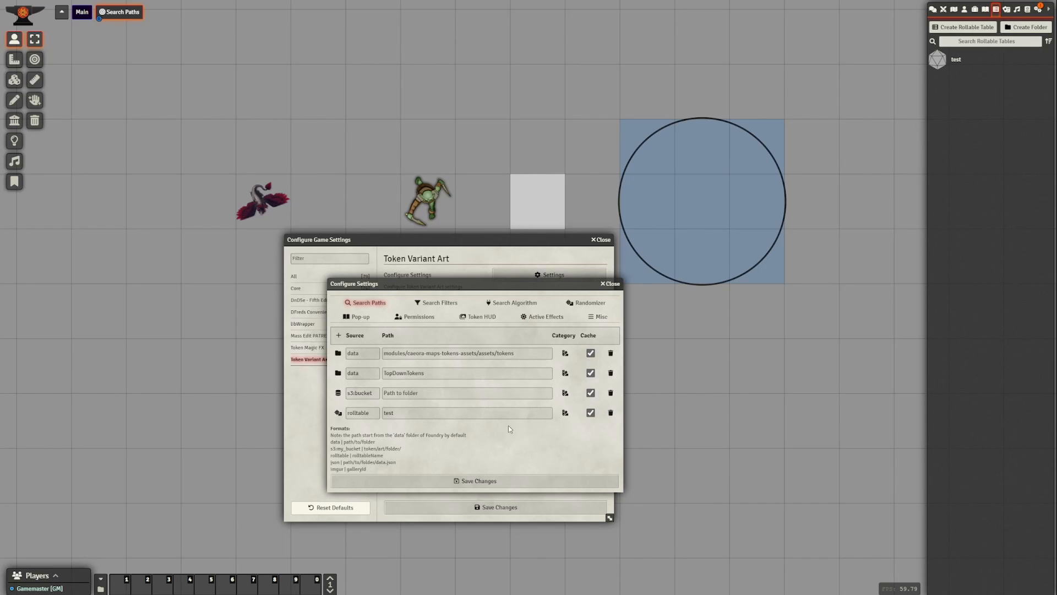
{"action": "left_click", "coordinate": [957, 61]}
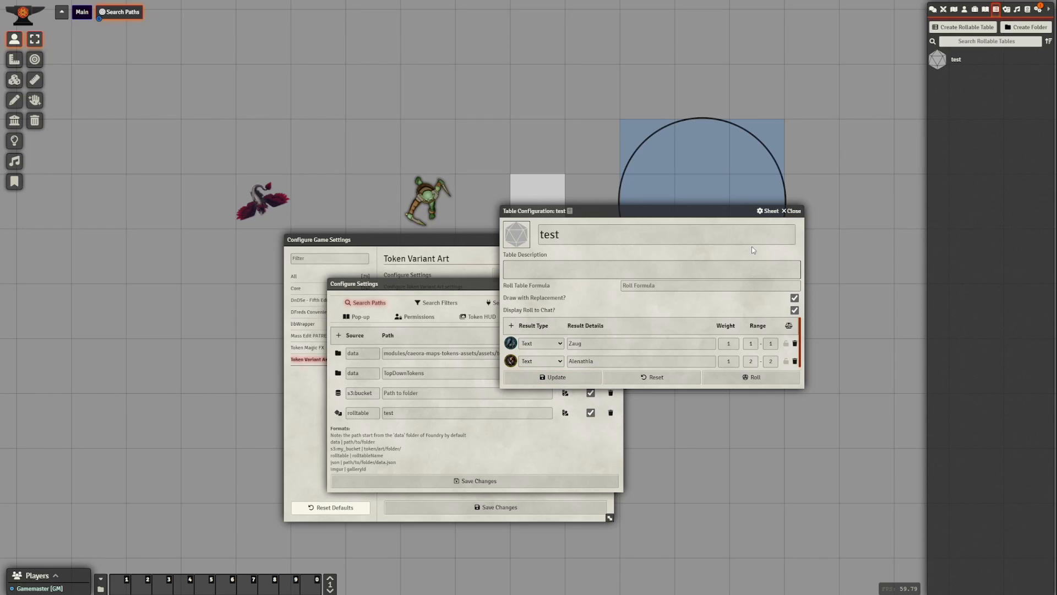
{"action": "left_click", "coordinate": [792, 211]}
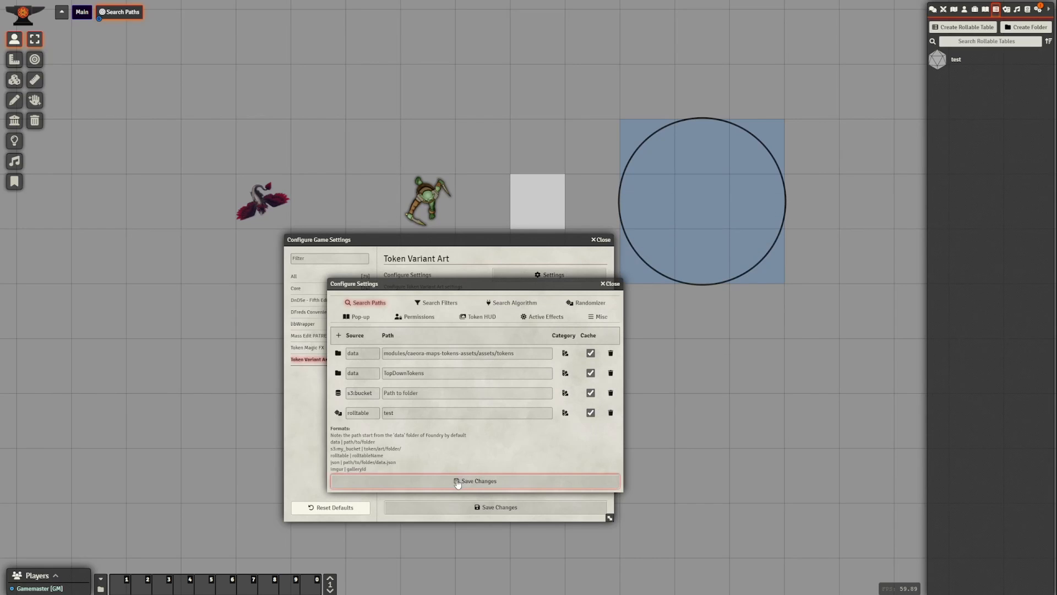
Browse for the s3:bucket path's folder, cancel, remove that search path and save the module and game settings.
{"action": "left_click", "coordinate": [338, 393]}
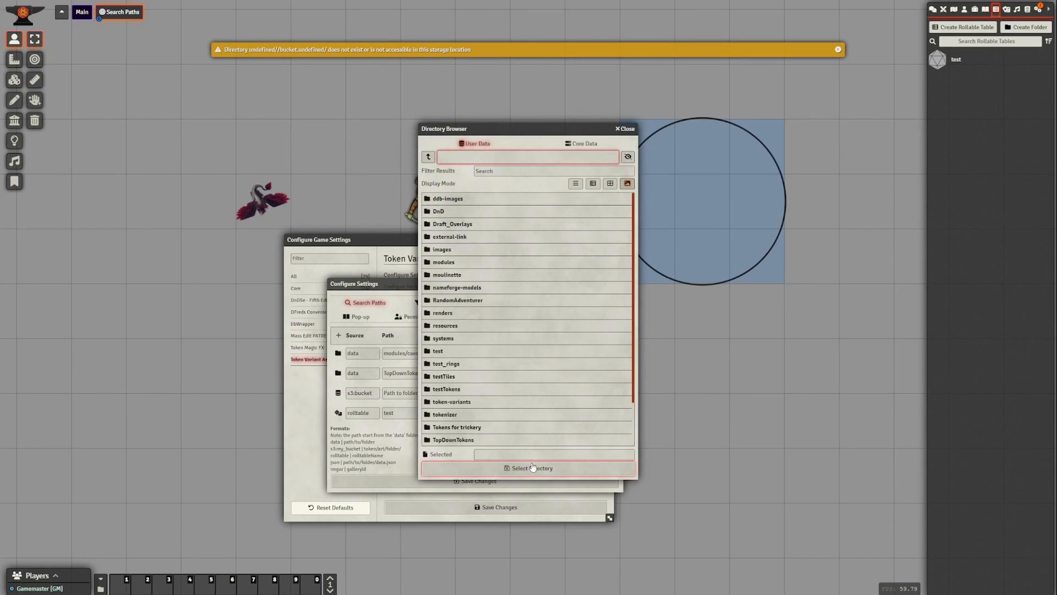
{"action": "left_click", "coordinate": [625, 129]}
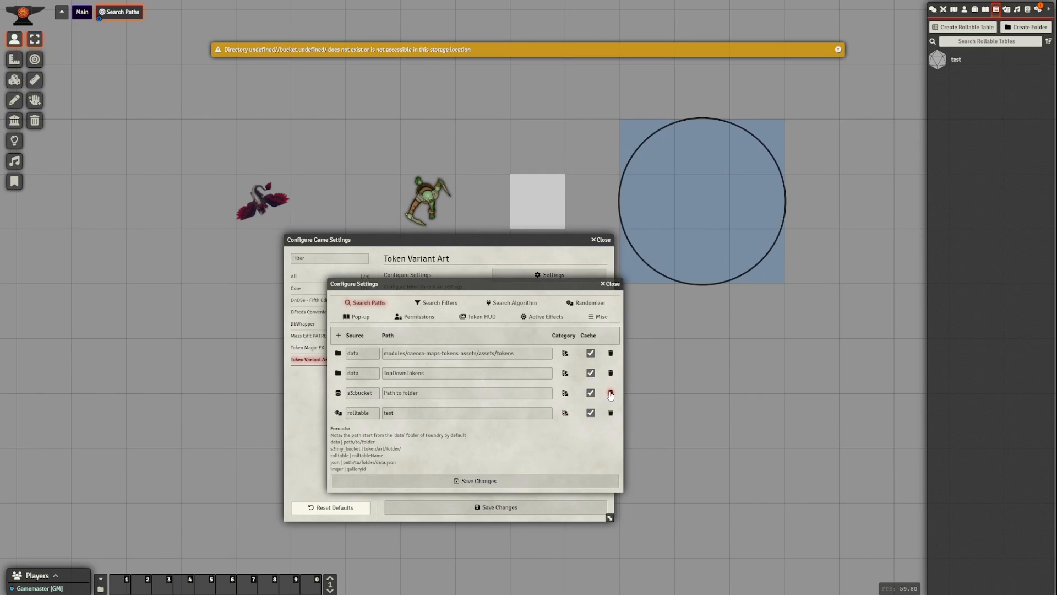
{"action": "left_click", "coordinate": [610, 412]}
{"action": "left_click", "coordinate": [455, 461]}
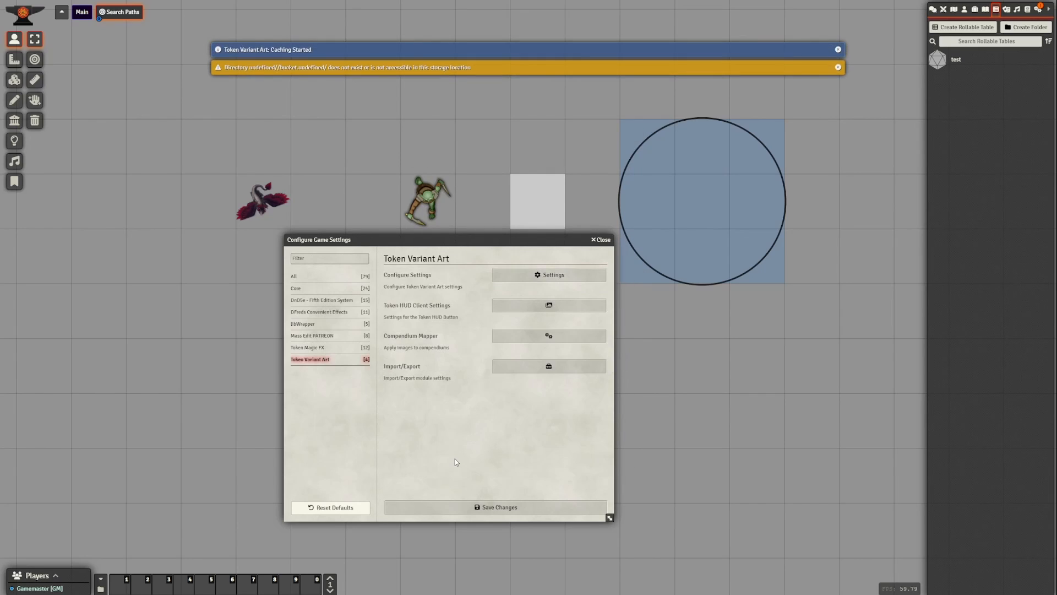
{"action": "left_click", "coordinate": [477, 506]}
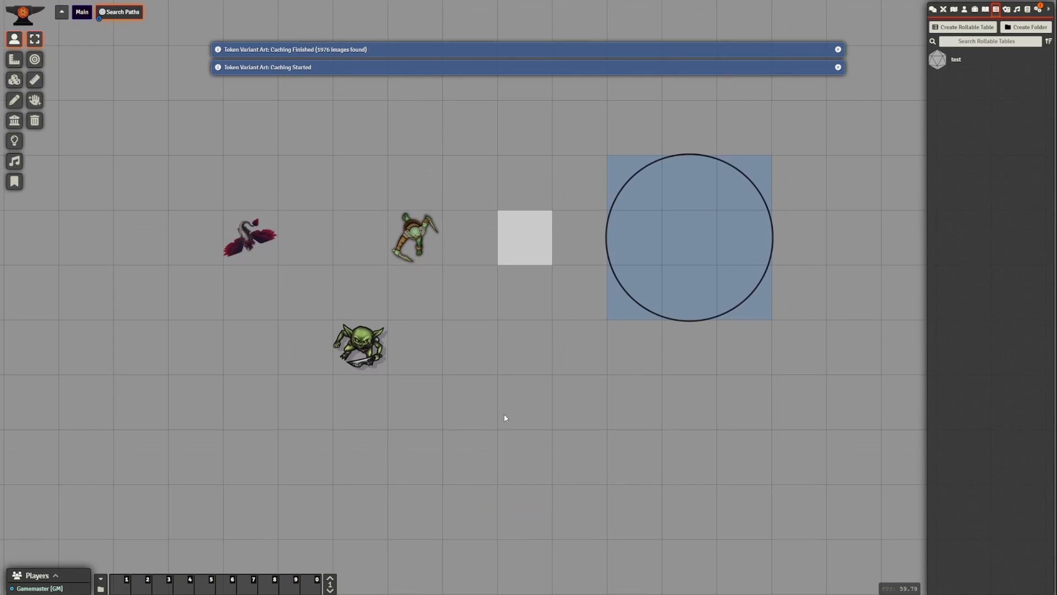
Browse the art variants of the goblin token between the dragon and the white square.
{"action": "right_click", "coordinate": [410, 256]}
{"action": "left_click", "coordinate": [462, 283]}
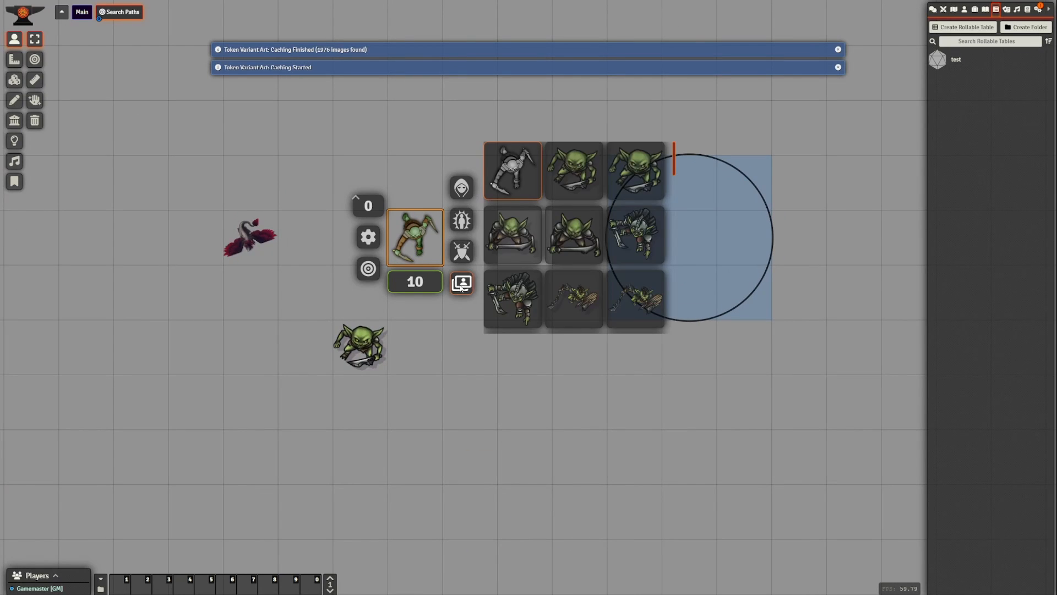
{"action": "scroll", "coordinate": [521, 279], "scroll_direction": "down", "scroll_amount": 5}
{"action": "scroll", "coordinate": [521, 280], "scroll_direction": "up", "scroll_amount": 5}
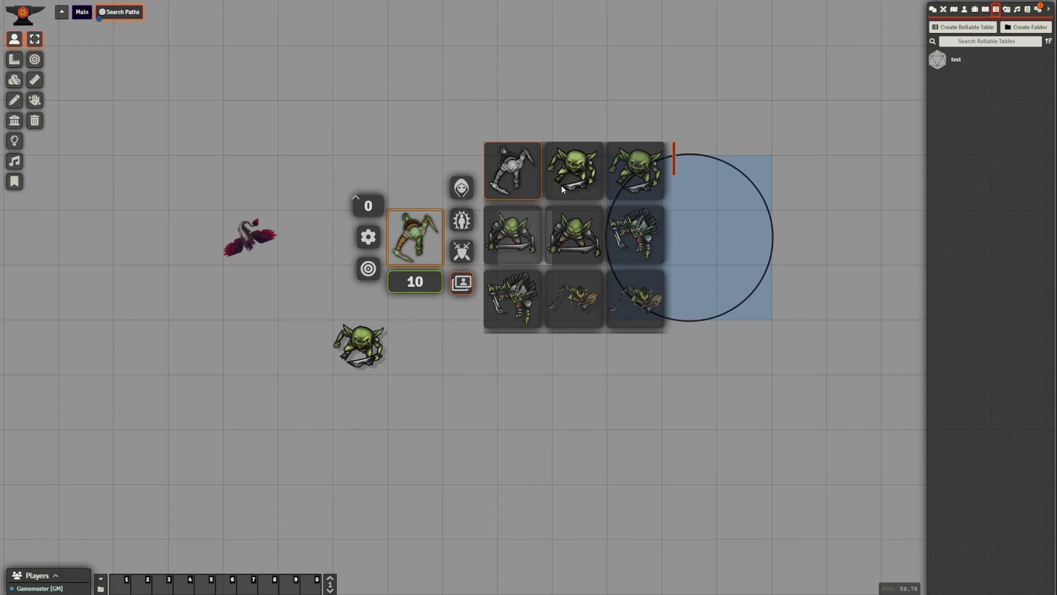
Search the goblin token's art for images from the test rollable table, using "ale" for the second search.
{"action": "right_click", "coordinate": [464, 284]}
{"action": "left_click", "coordinate": [512, 215]}
{"action": "type", "text": "male"}
{"action": "key", "text": "Return"}
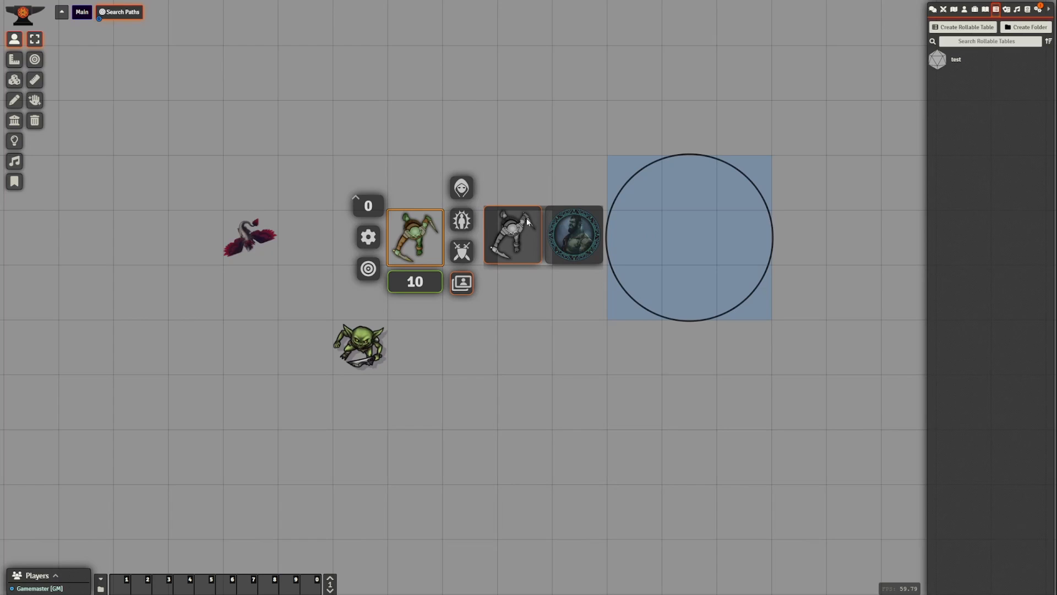
{"action": "right_click", "coordinate": [461, 283]}
{"action": "left_click", "coordinate": [514, 219]}
{"action": "type", "text": "plant"}
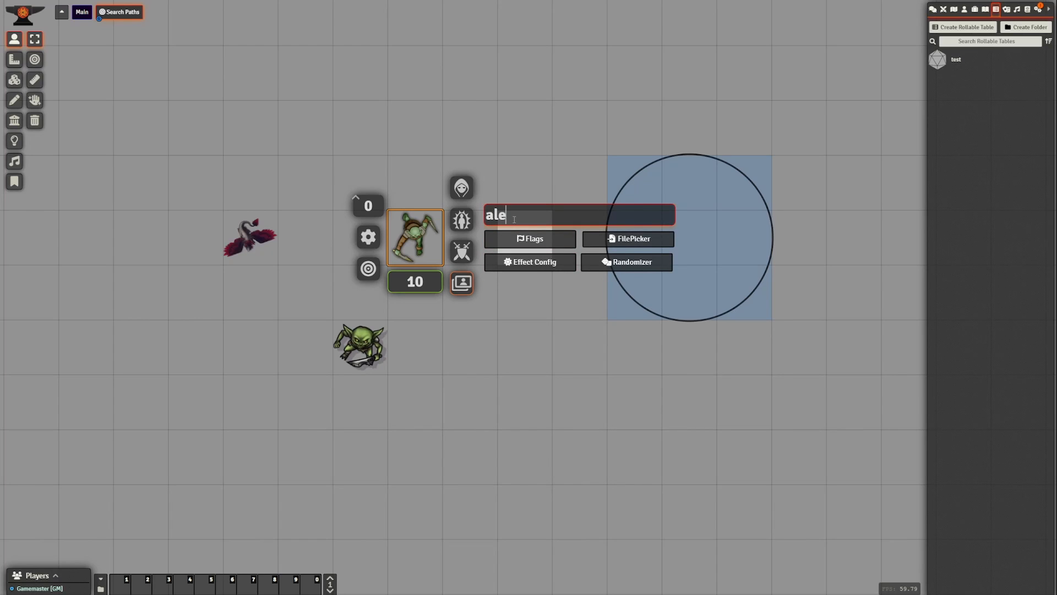
{"action": "key", "text": "Return"}
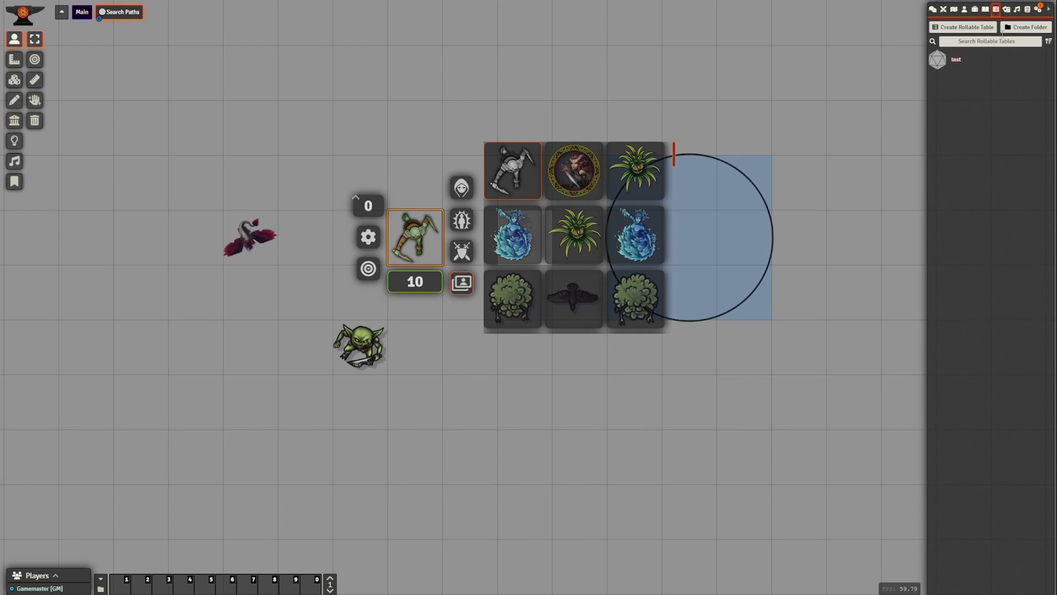
Reopen the Token Variant Art configuration and add a search path with the source json.
{"action": "left_click", "coordinate": [1037, 10]}
{"action": "left_click", "coordinate": [991, 100]}
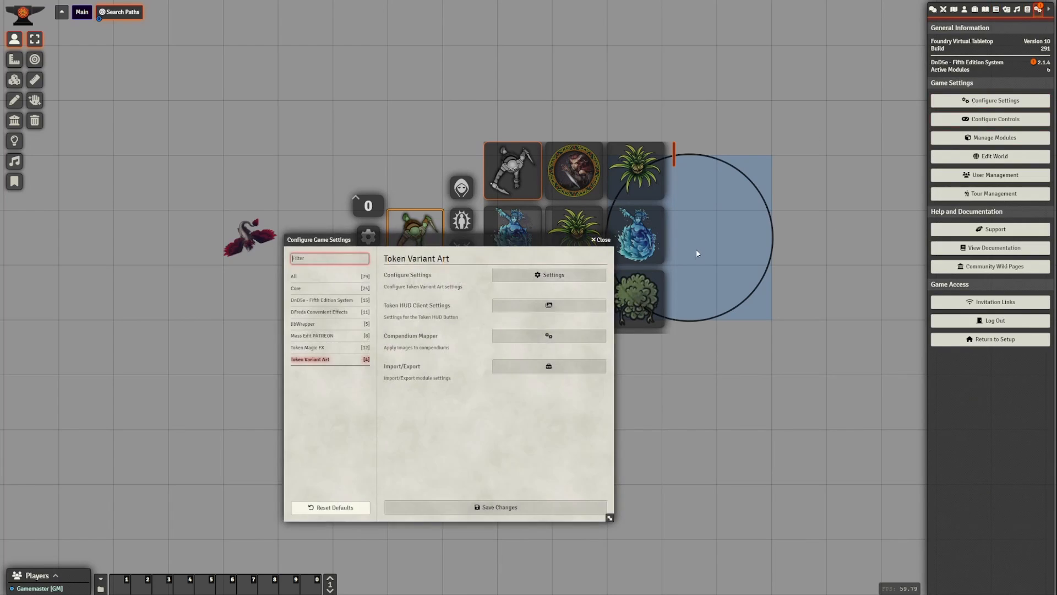
{"action": "left_click", "coordinate": [549, 274]}
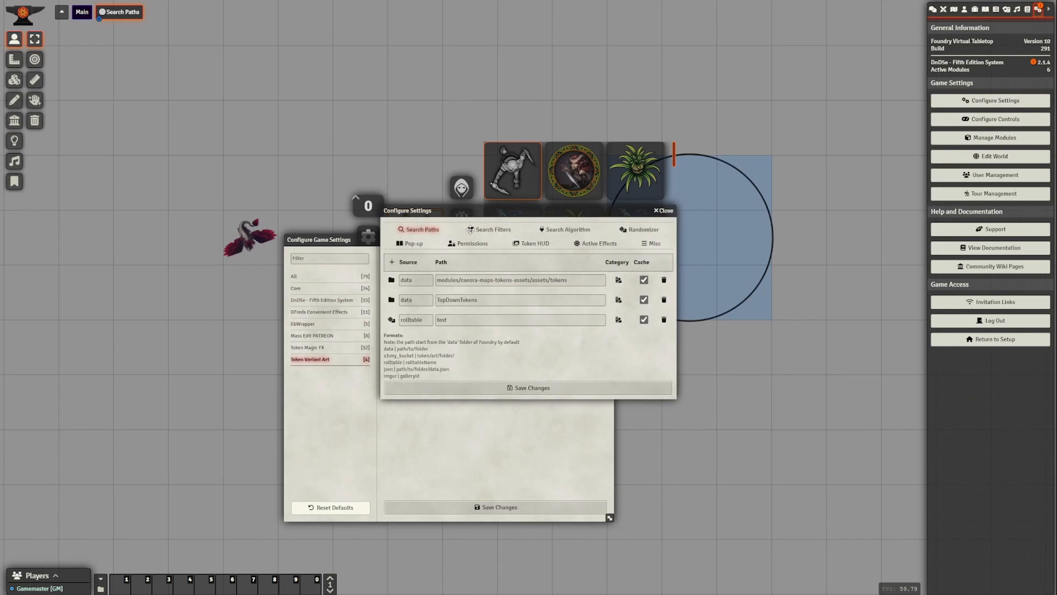
{"action": "left_click", "coordinate": [392, 290]}
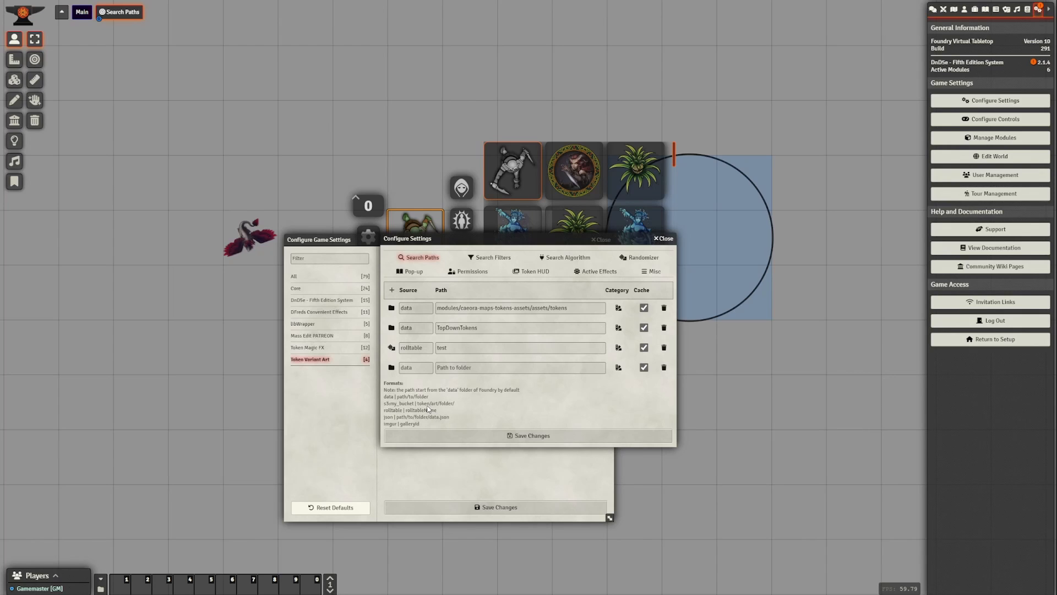
{"action": "left_click", "coordinate": [416, 369]}
{"action": "type", "text": "json"}
Browse for the json path's file in modules/token-variants, filtering the module folders by "token" and clearing the filter inside.
{"action": "left_click", "coordinate": [391, 369]}
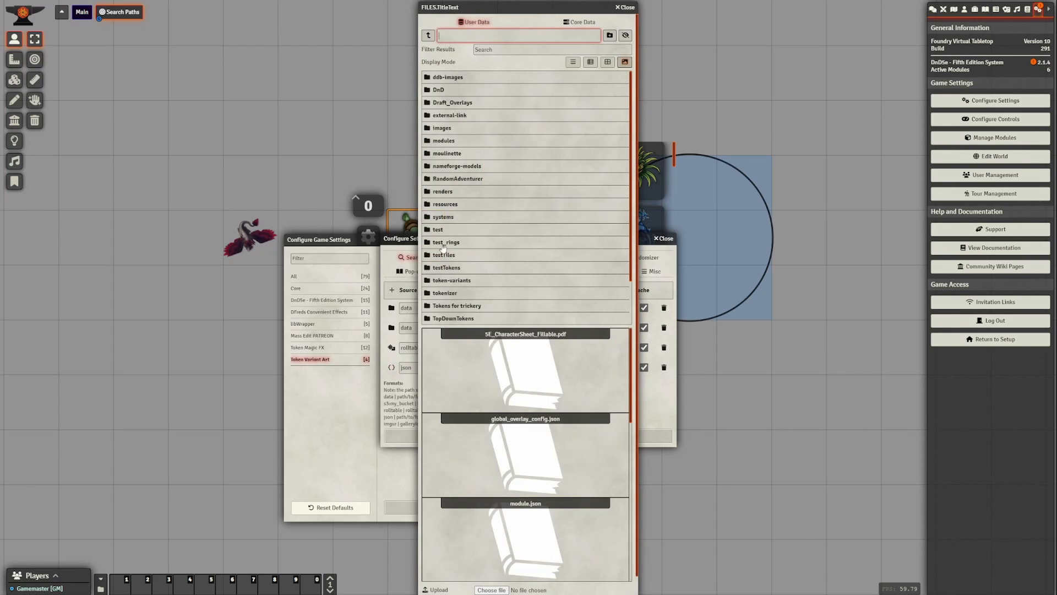
{"action": "left_click", "coordinate": [446, 142]}
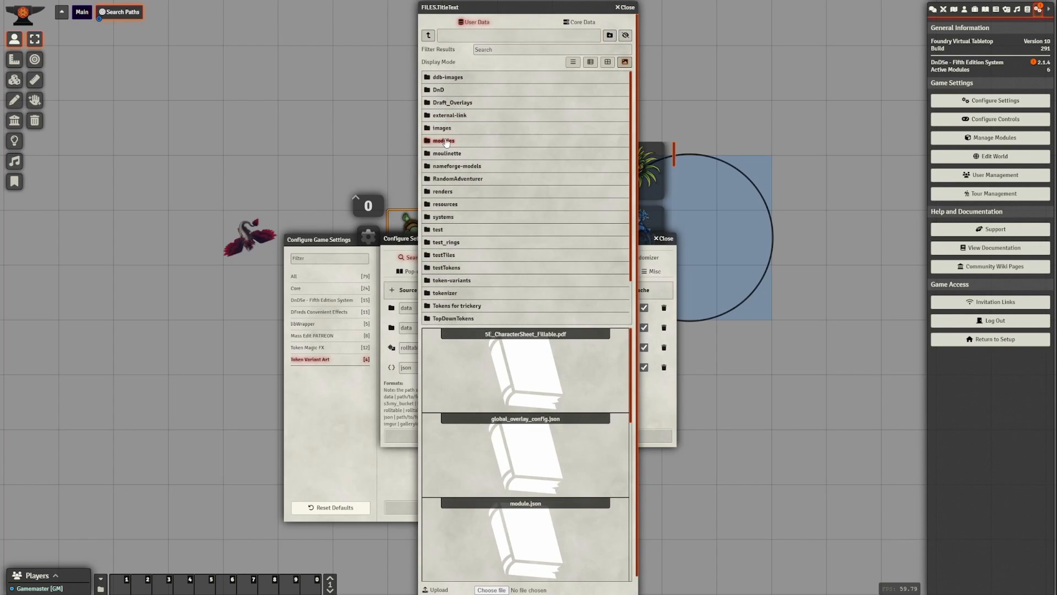
{"action": "left_click", "coordinate": [495, 49]}
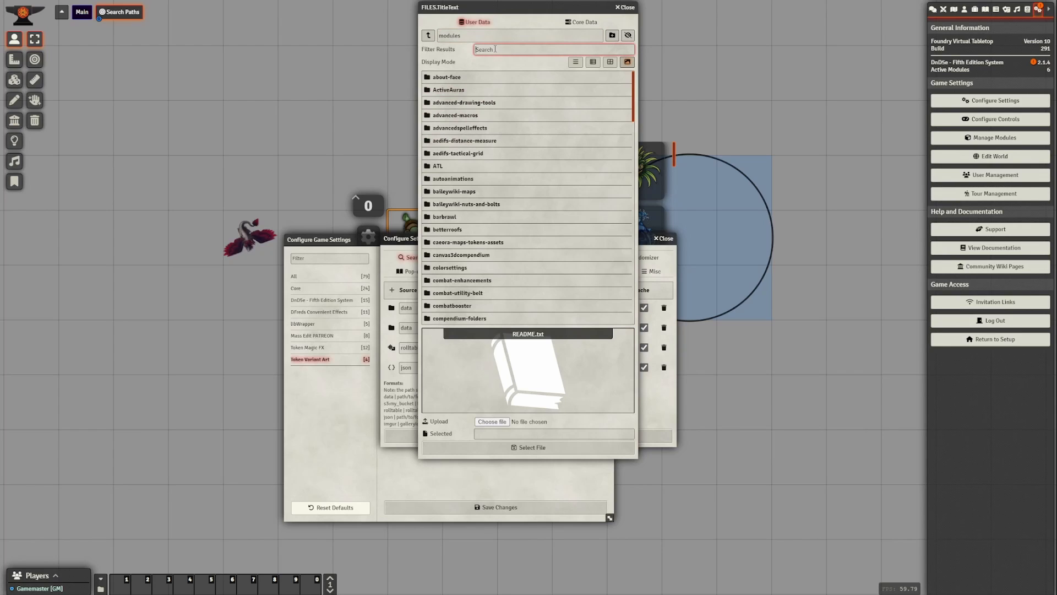
{"action": "type", "text": "token"}
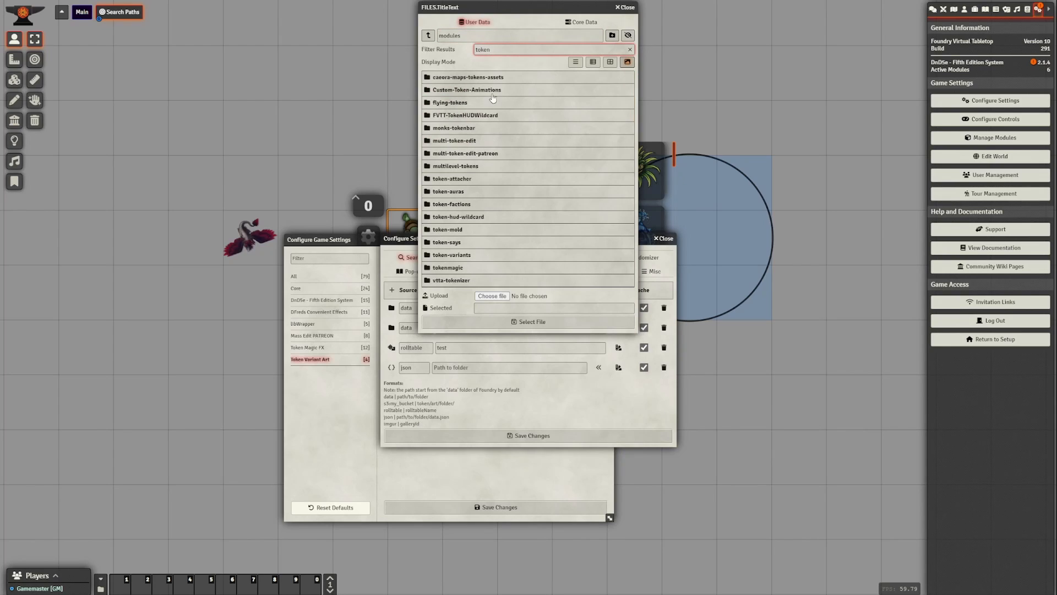
{"action": "left_click", "coordinate": [471, 255]}
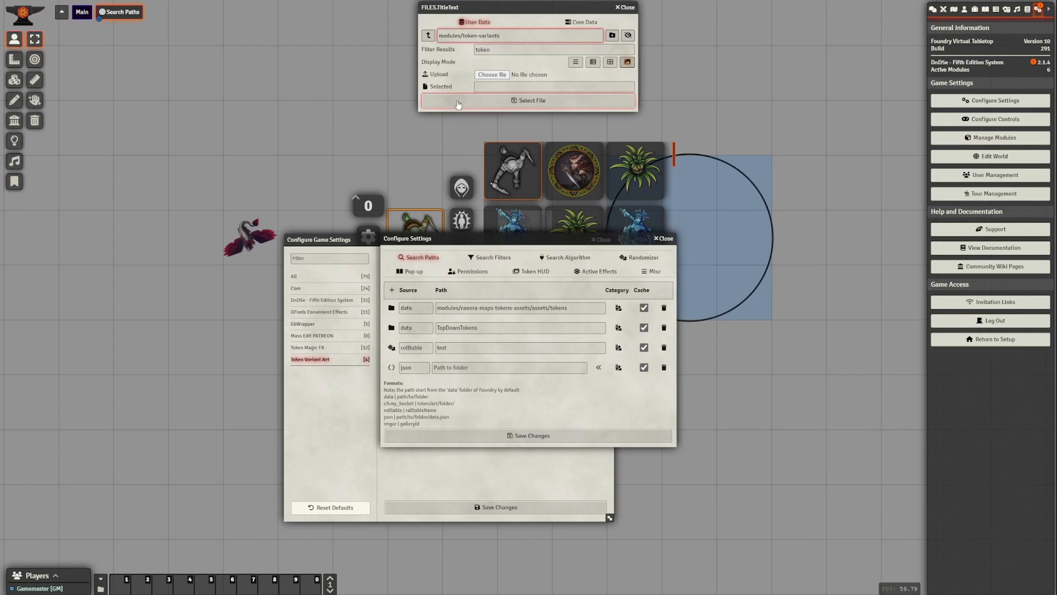
{"action": "left_click_drag", "start_coordinate": [520, 50], "coordinate": [468, 51]}
{"action": "key", "text": "BackSpace"}
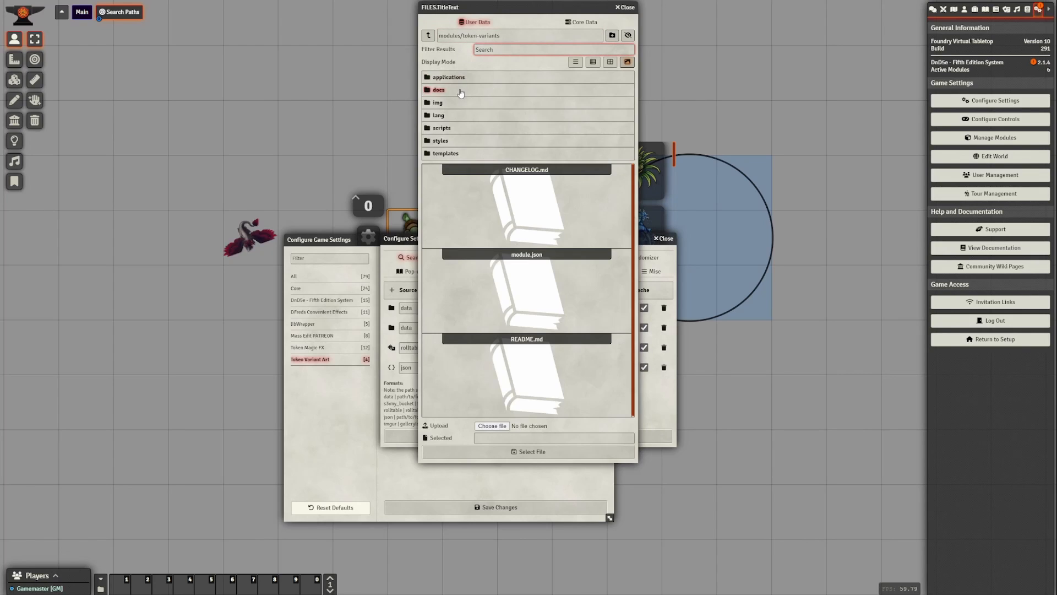
Choose wowhead-icons-2023-01-18.json from docs/jsons-samples as the json search path and save the module and game settings.
{"action": "left_click", "coordinate": [463, 91]}
{"action": "left_click", "coordinate": [465, 81]}
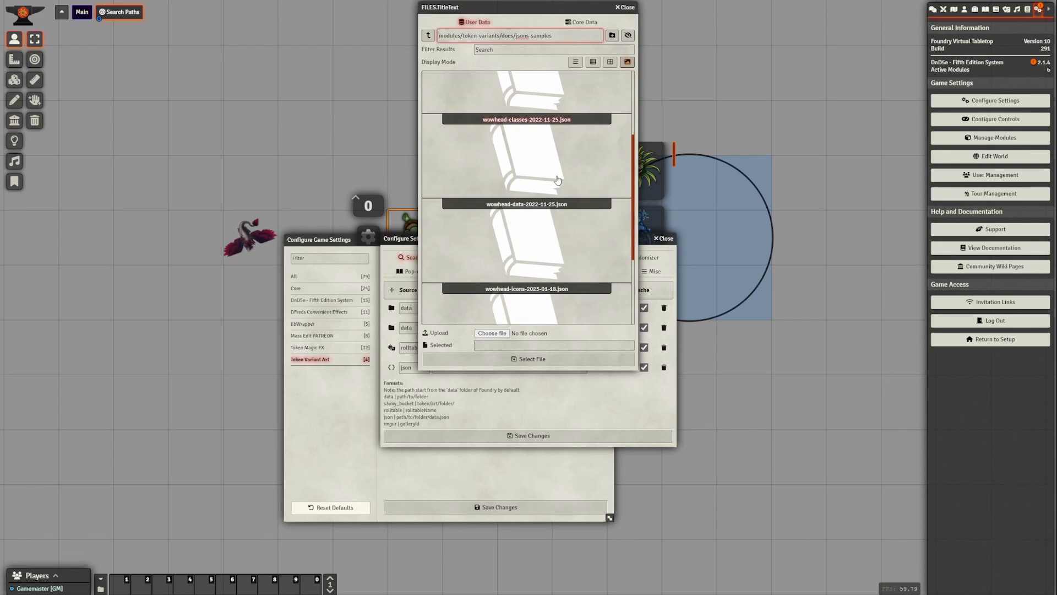
{"action": "scroll", "coordinate": [529, 268], "scroll_direction": "down", "scroll_amount": 3}
{"action": "left_click", "coordinate": [529, 267]}
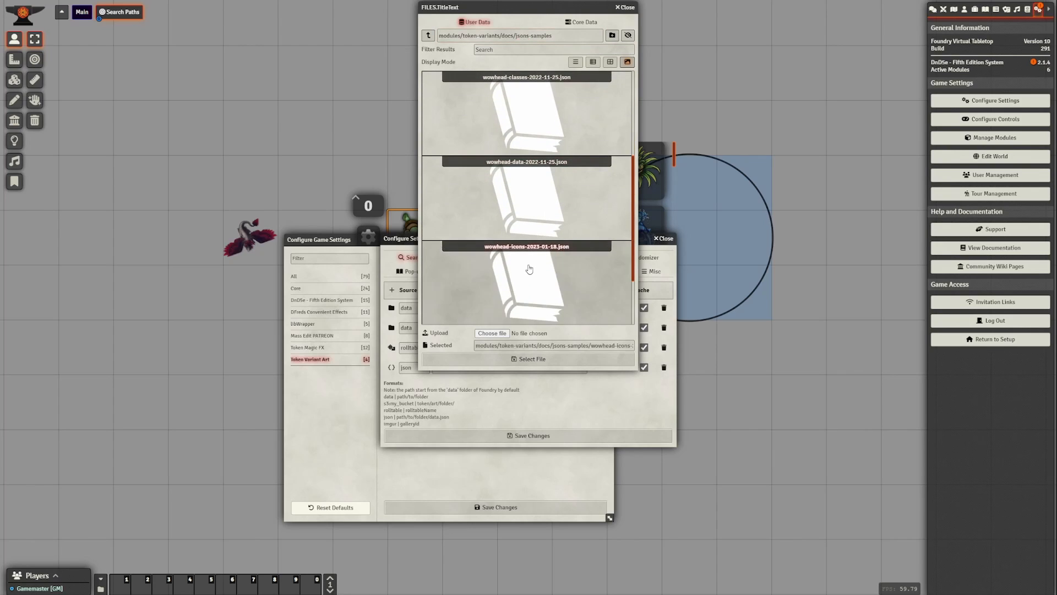
{"action": "left_click", "coordinate": [518, 359]}
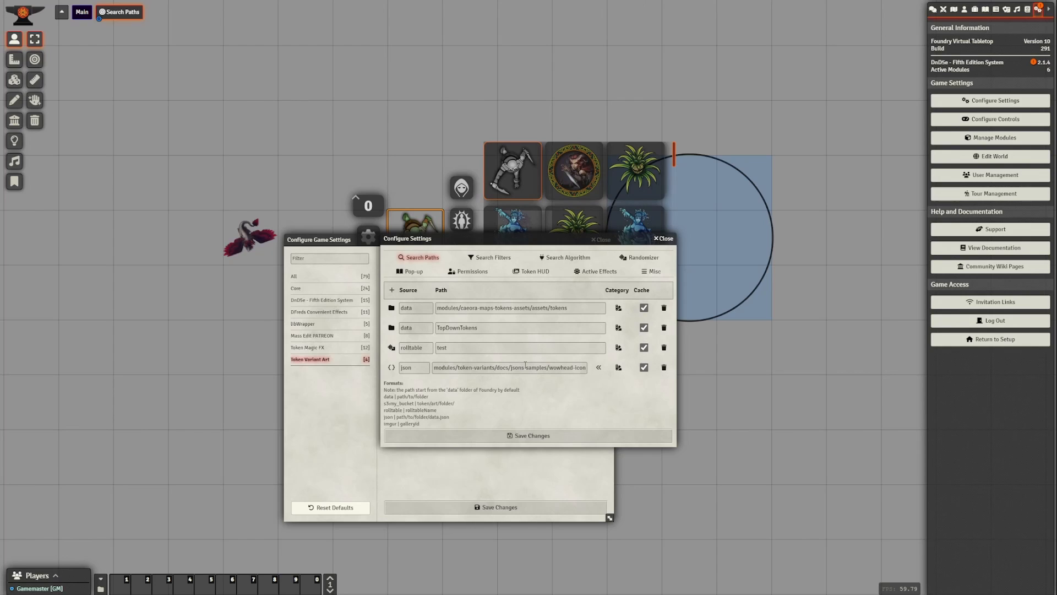
{"action": "left_click", "coordinate": [529, 439]}
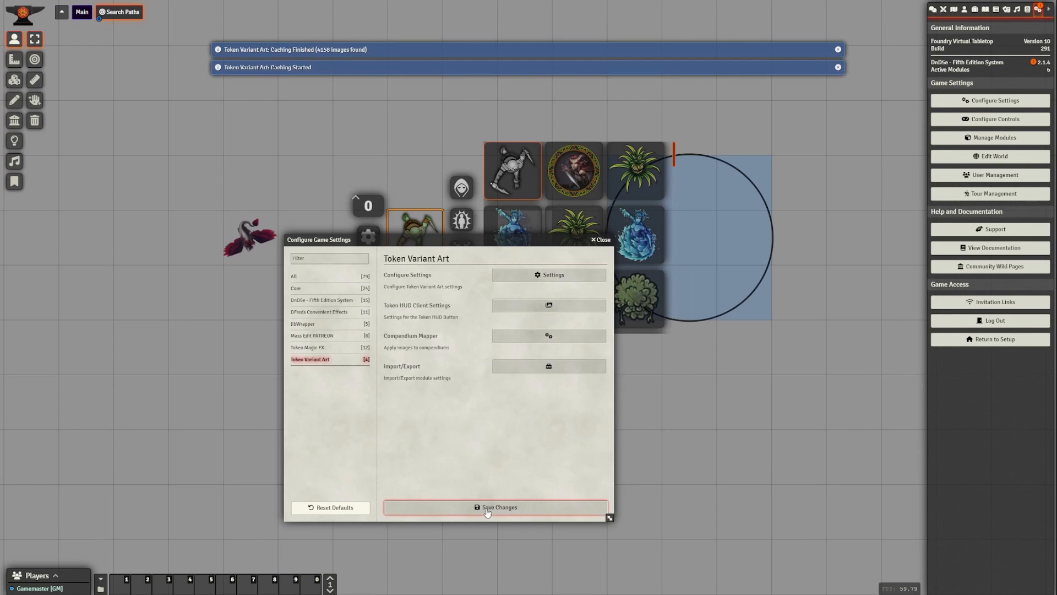
{"action": "left_click", "coordinate": [488, 509]}
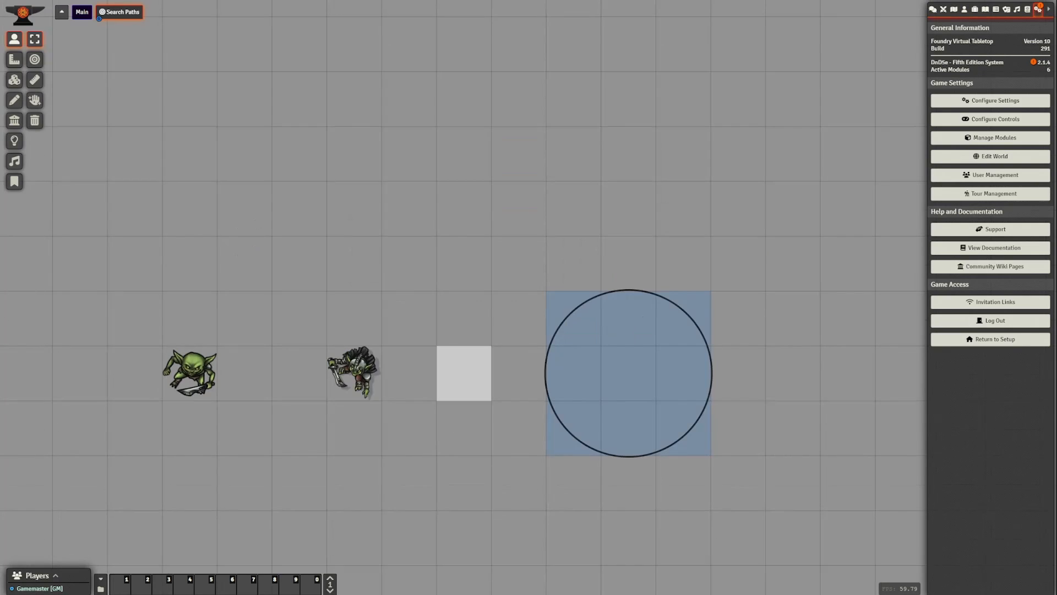
Search the goblin boss token's art for "protect", browse the matching icons and close the art selection.
{"action": "left_click_drag", "start_coordinate": [312, 389], "coordinate": [457, 490]}
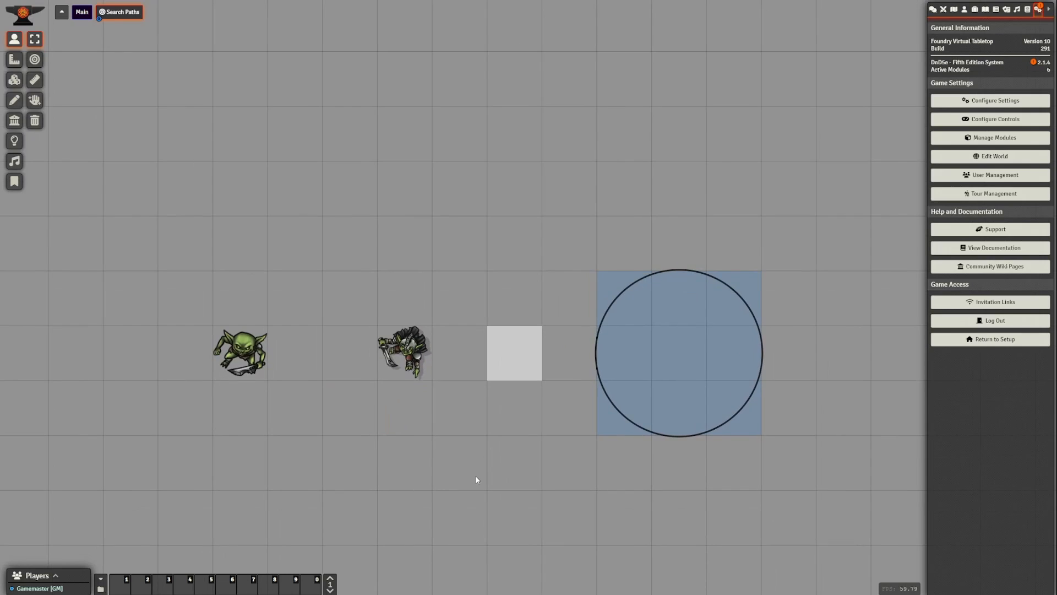
{"action": "left_click_drag", "start_coordinate": [477, 481], "coordinate": [376, 325]}
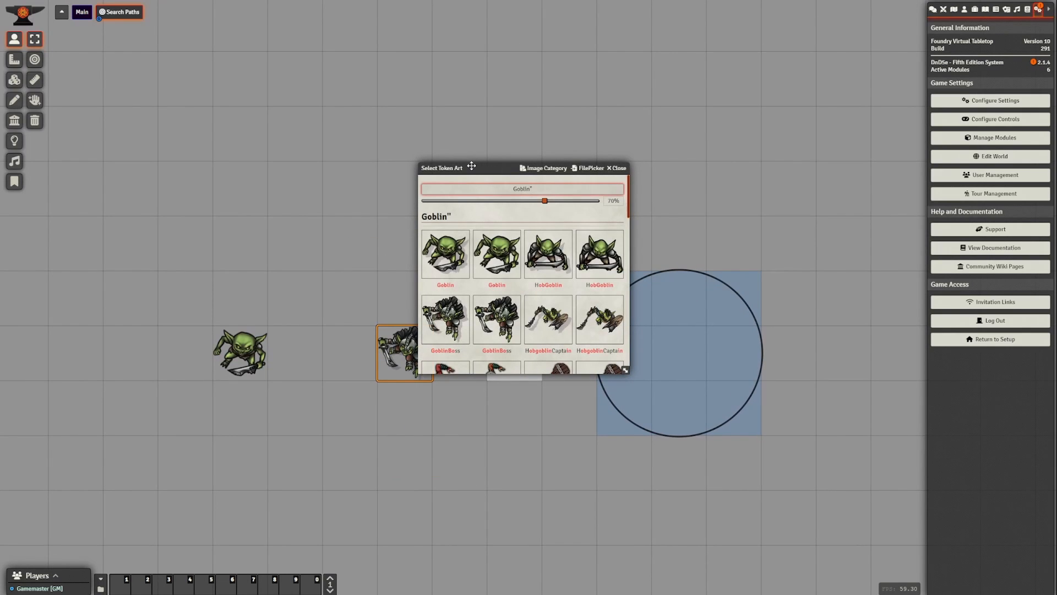
{"action": "left_click_drag", "start_coordinate": [474, 168], "coordinate": [525, 169]}
{"action": "key", "text": "ctrl+a"}
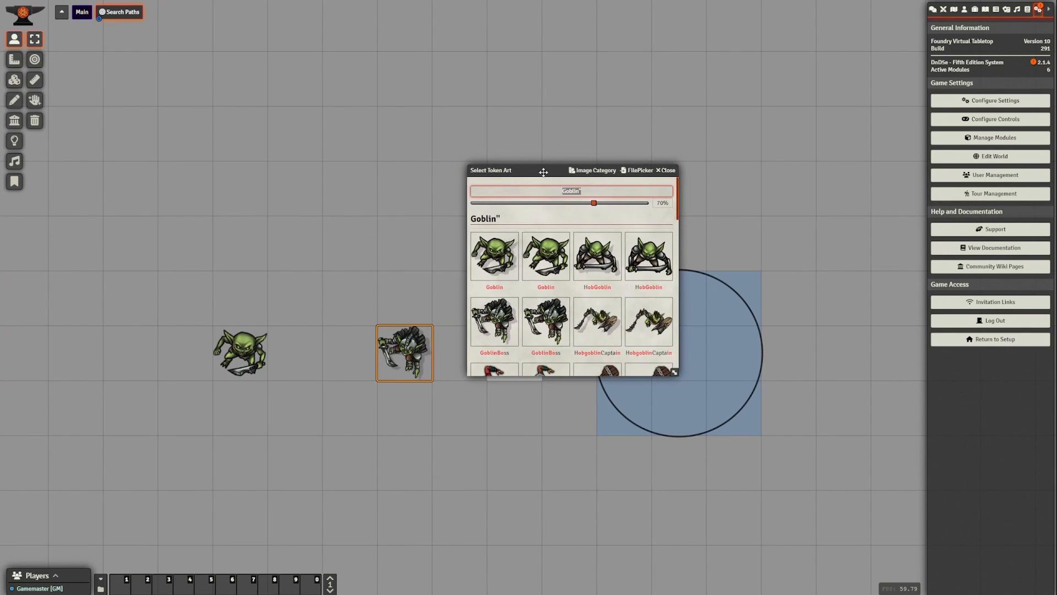
{"action": "type", "text": "protect"}
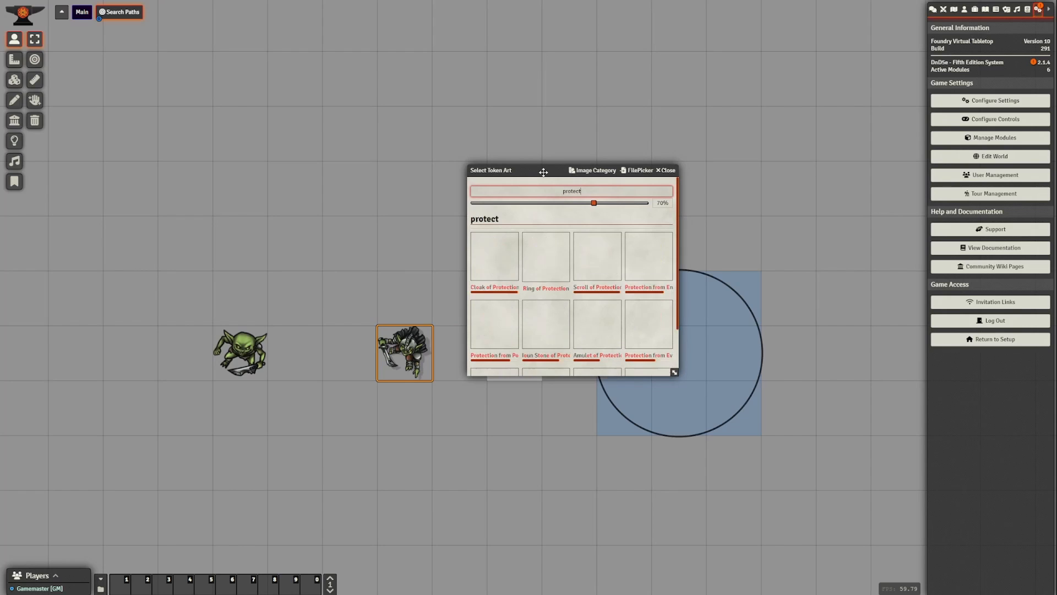
{"action": "scroll", "coordinate": [568, 228], "scroll_direction": "down", "scroll_amount": 2}
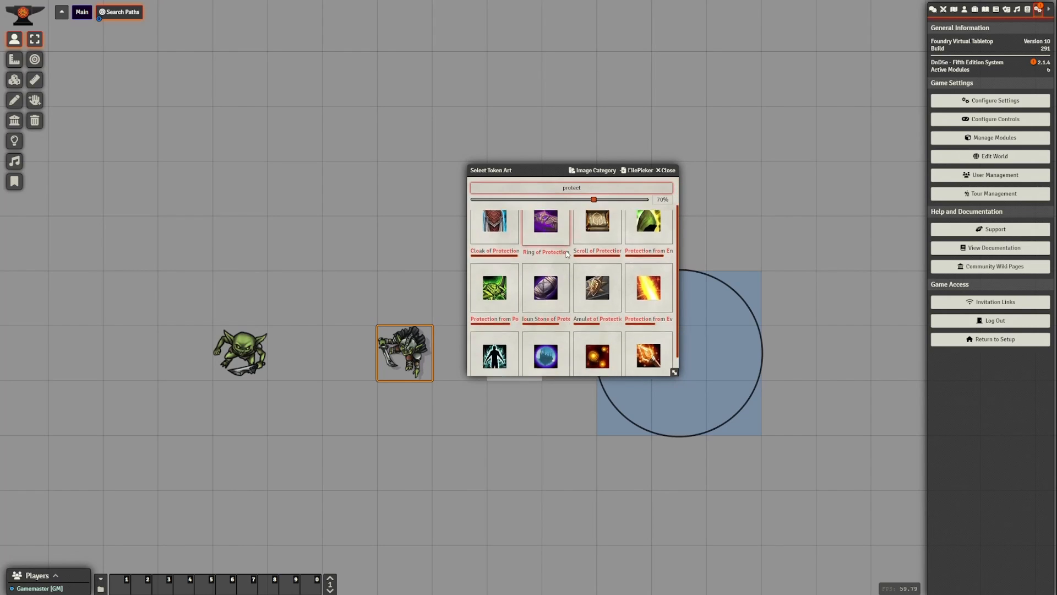
{"action": "scroll", "coordinate": [529, 286], "scroll_direction": "up", "scroll_amount": 1}
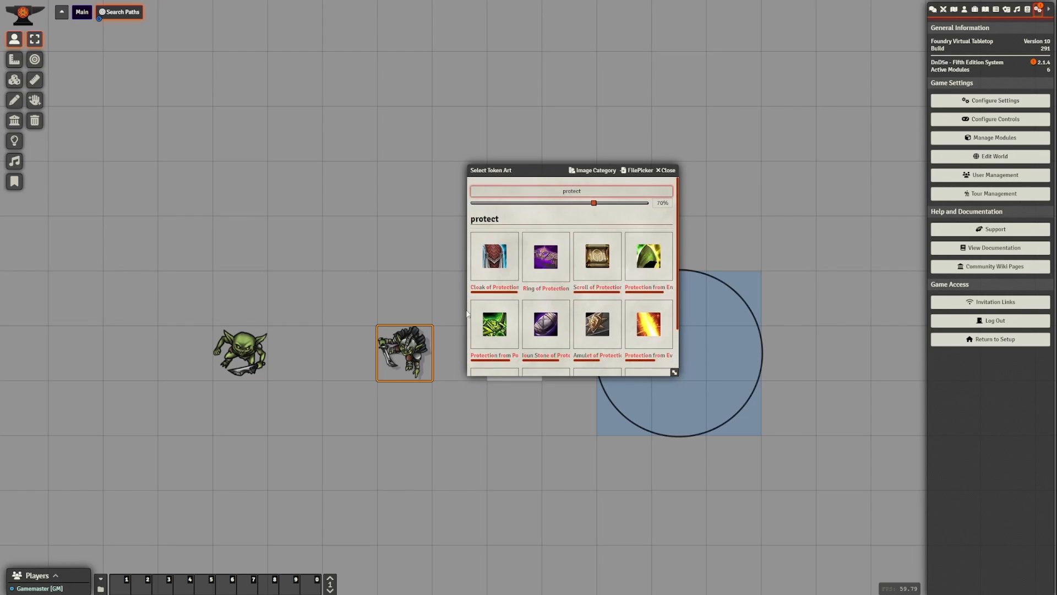
{"action": "scroll", "coordinate": [484, 322], "scroll_direction": "down", "scroll_amount": 1}
{"action": "left_click", "coordinate": [665, 170]}
Reopen the Token Variant Art configuration at its search paths.
{"action": "left_click", "coordinate": [963, 99]}
{"action": "left_click_drag", "start_coordinate": [404, 190], "coordinate": [634, 193]}
{"action": "left_click", "coordinate": [617, 227]}
{"action": "left_click_drag", "start_coordinate": [497, 205], "coordinate": [537, 208]}
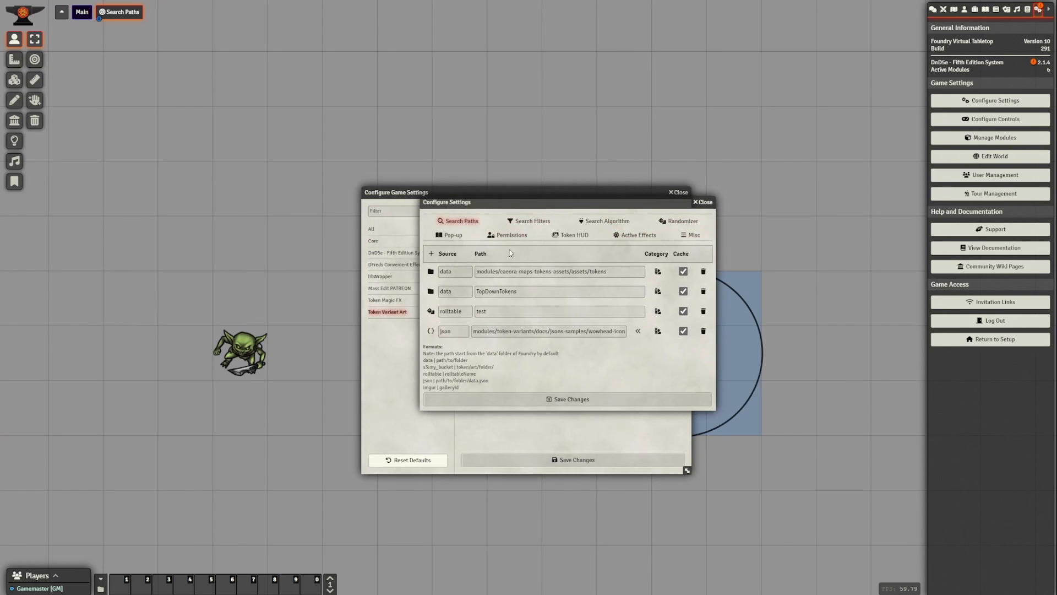
Try adding a search path with the source imgur, bring up the rollable tables directory and delete the imgur path.
{"action": "left_click", "coordinate": [431, 254]}
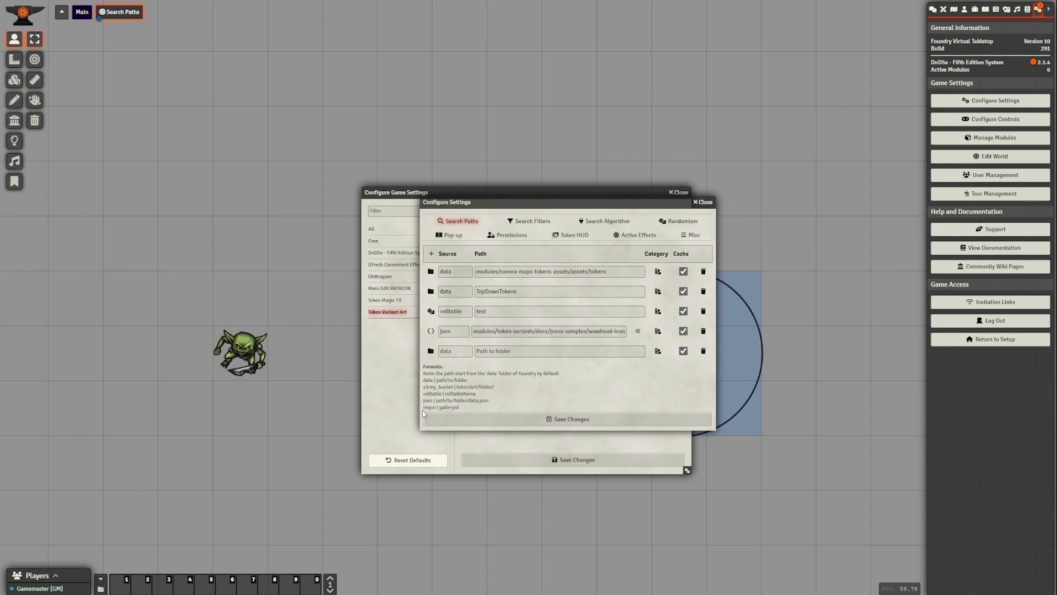
{"action": "double_click", "coordinate": [460, 352]}
{"action": "type", "text": "imgur"}
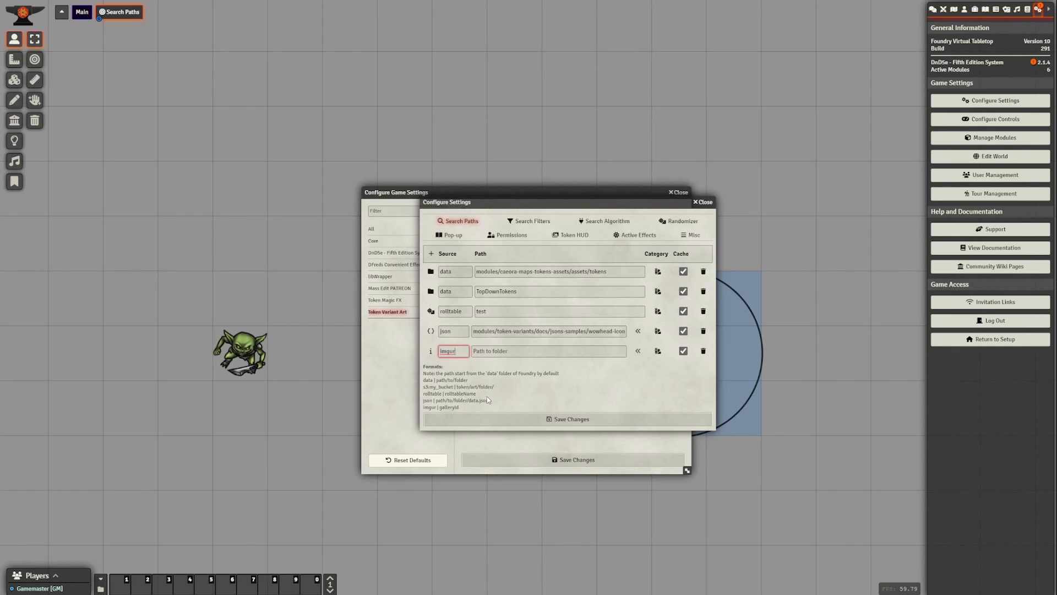
{"action": "left_click", "coordinate": [497, 353]}
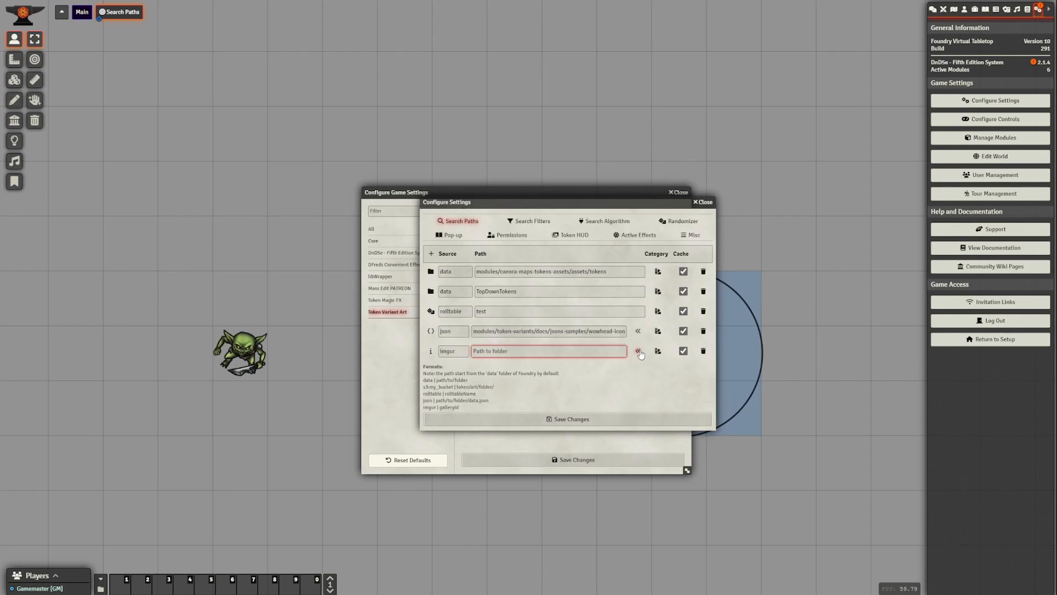
{"action": "left_click", "coordinate": [1028, 9]}
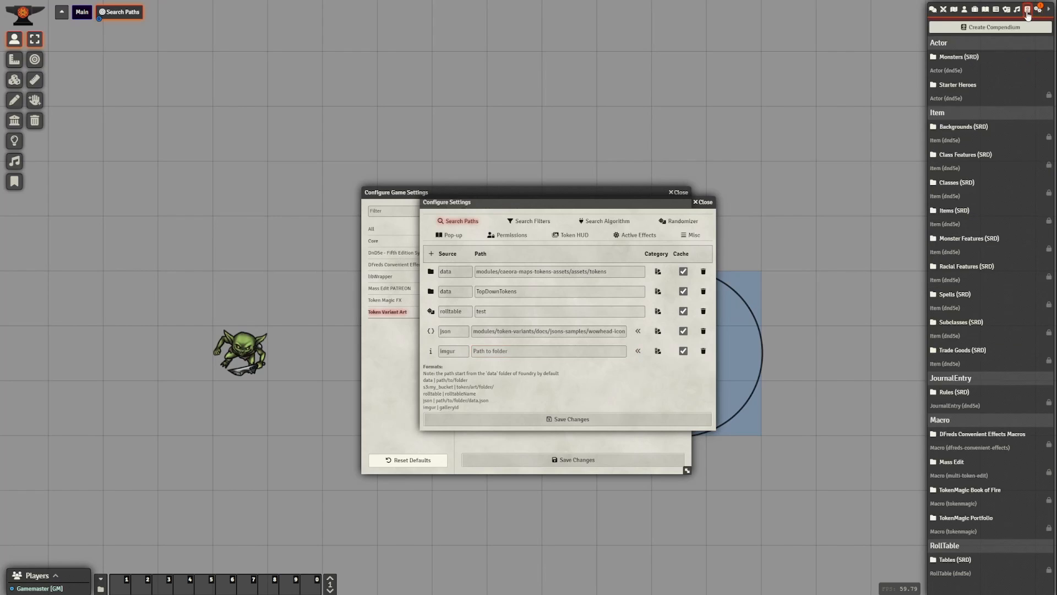
{"action": "left_click", "coordinate": [996, 9]}
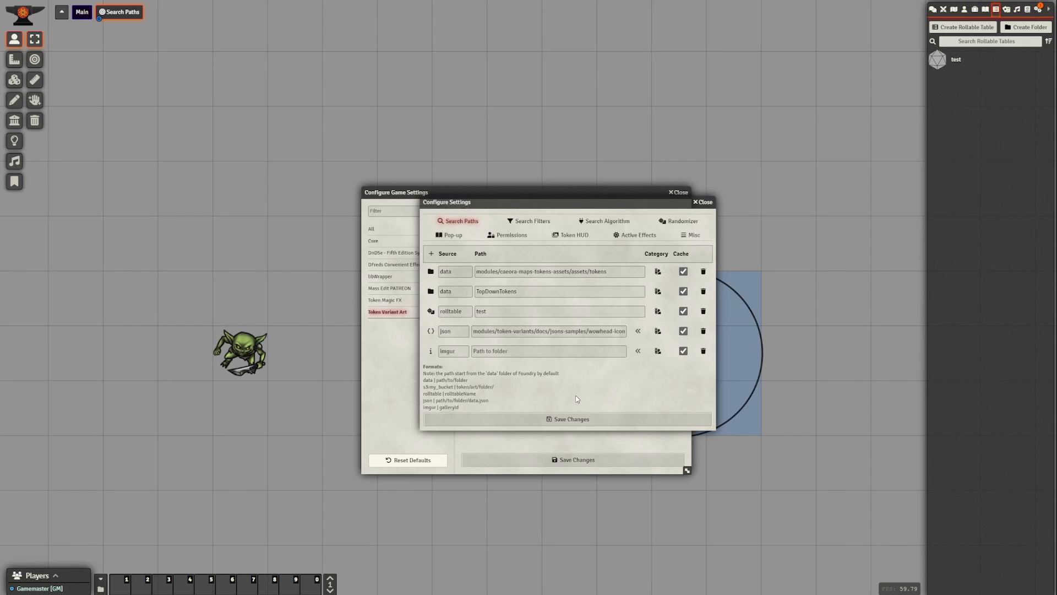
{"action": "left_click", "coordinate": [703, 351]}
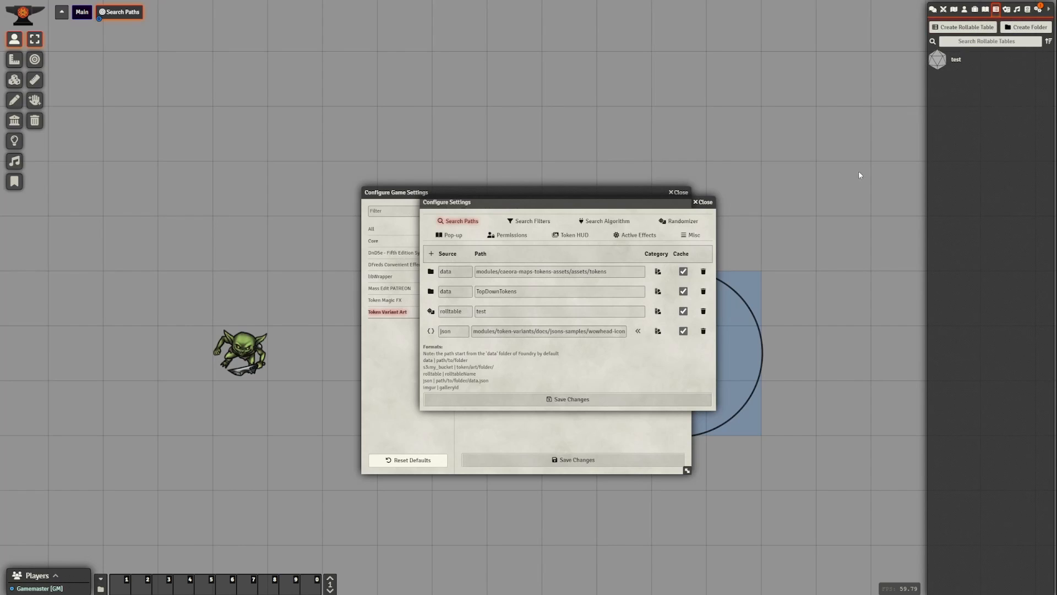
Convert the wowhead-icons-2023-01-18 json search path into a rollable table and inspect the generated table's entries.
{"action": "left_click", "coordinate": [638, 332]}
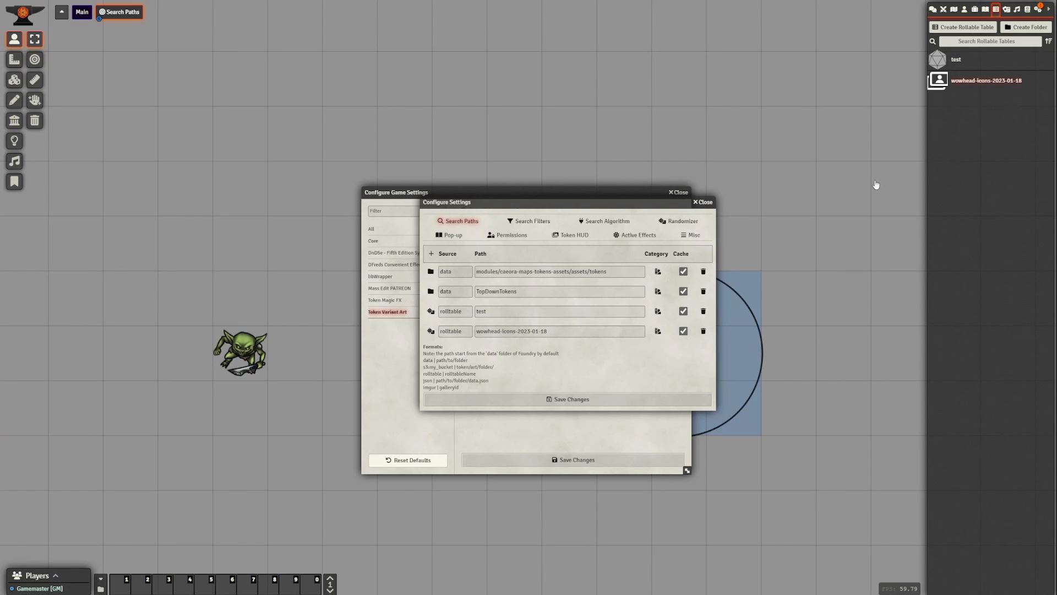
{"action": "left_click_drag", "start_coordinate": [551, 116], "coordinate": [734, 93]}
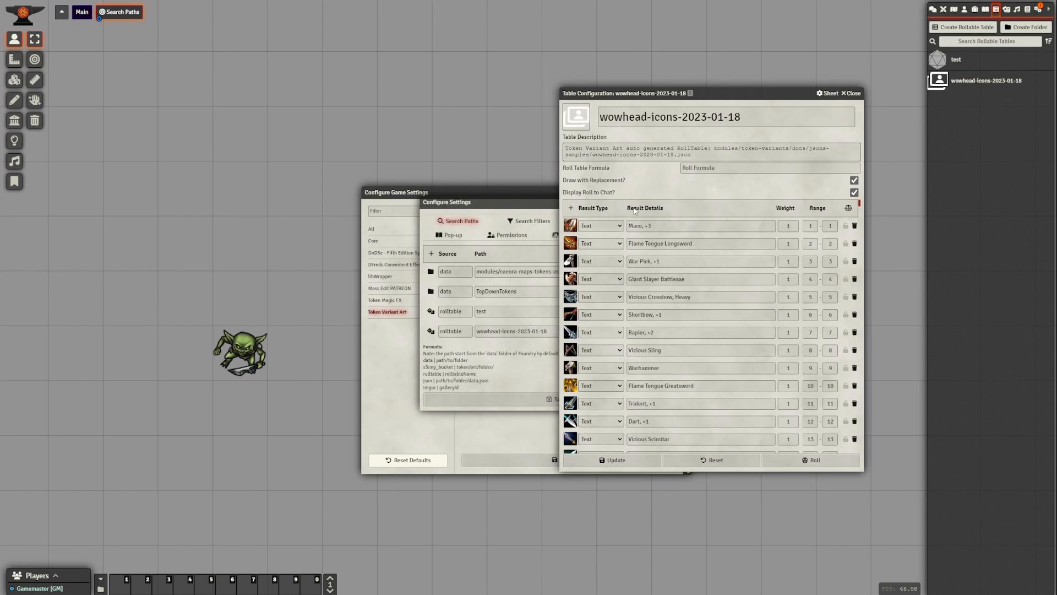
{"action": "scroll", "coordinate": [585, 234], "scroll_direction": "down", "scroll_amount": 5}
{"action": "scroll", "coordinate": [576, 334], "scroll_direction": "down", "scroll_amount": 3}
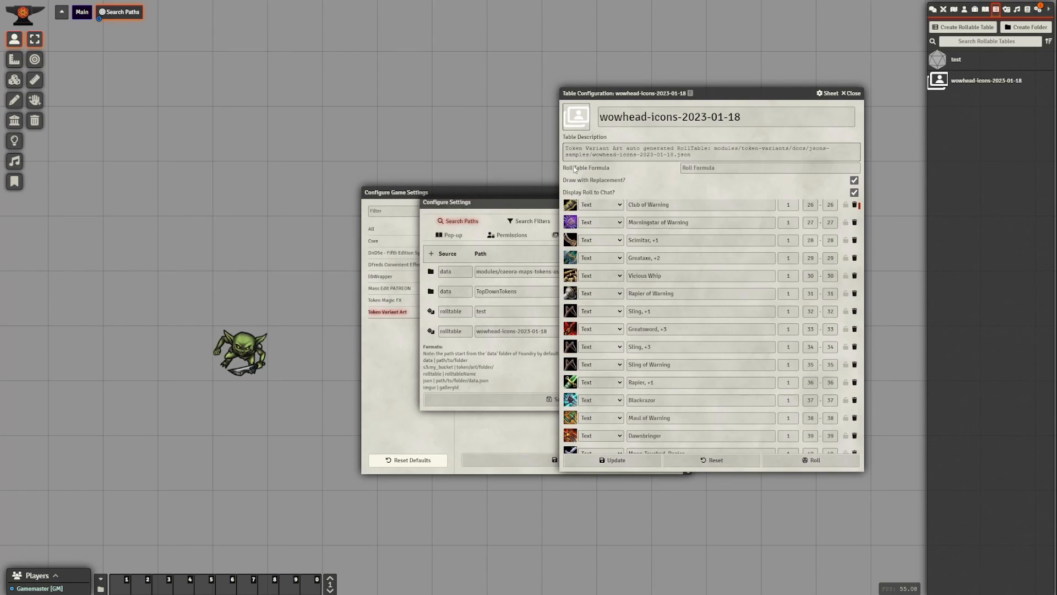
{"action": "scroll", "coordinate": [566, 275], "scroll_direction": "down", "scroll_amount": 1}
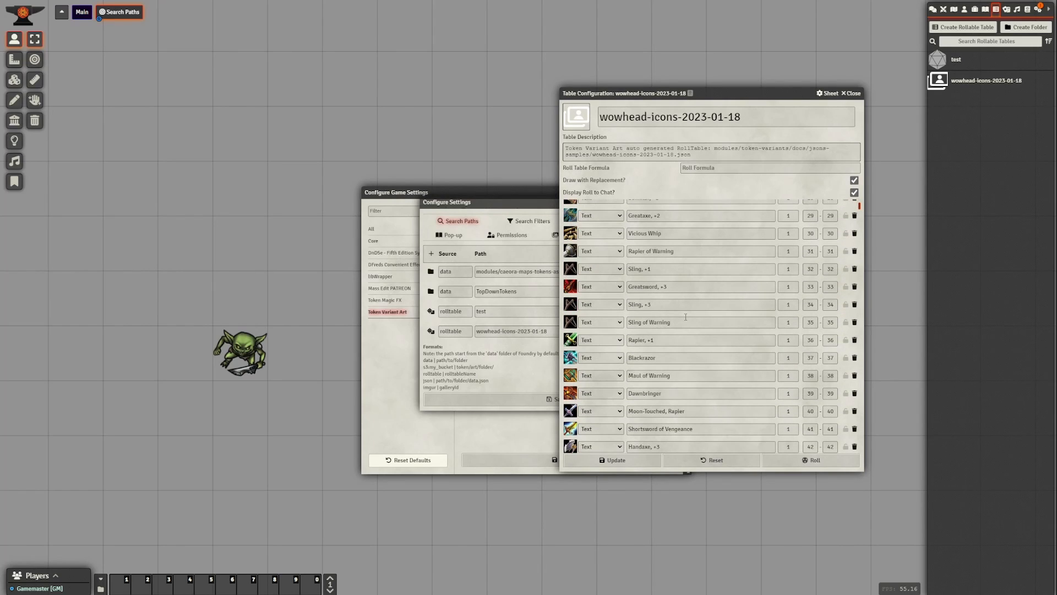
{"action": "scroll", "coordinate": [686, 317], "scroll_direction": "up", "scroll_amount": 8}
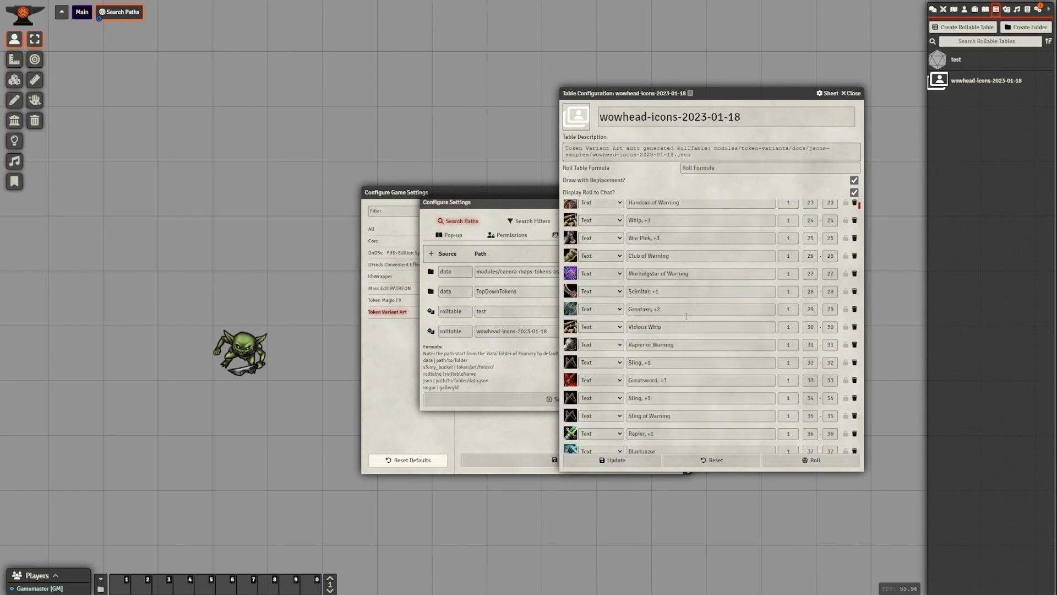
{"action": "left_click", "coordinate": [858, 97]}
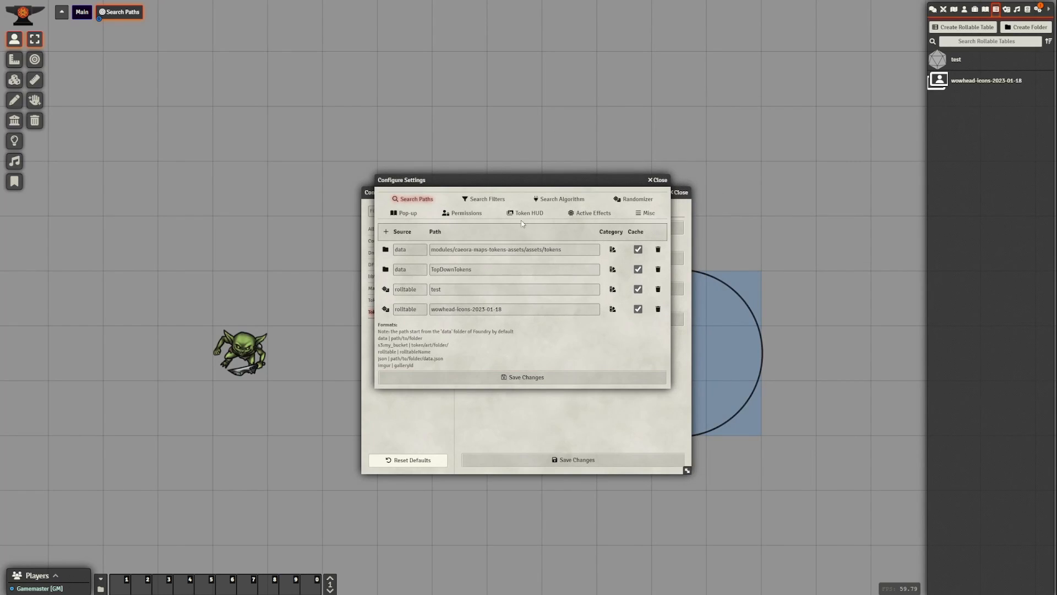
{"action": "left_click_drag", "start_coordinate": [511, 175], "coordinate": [492, 167]}
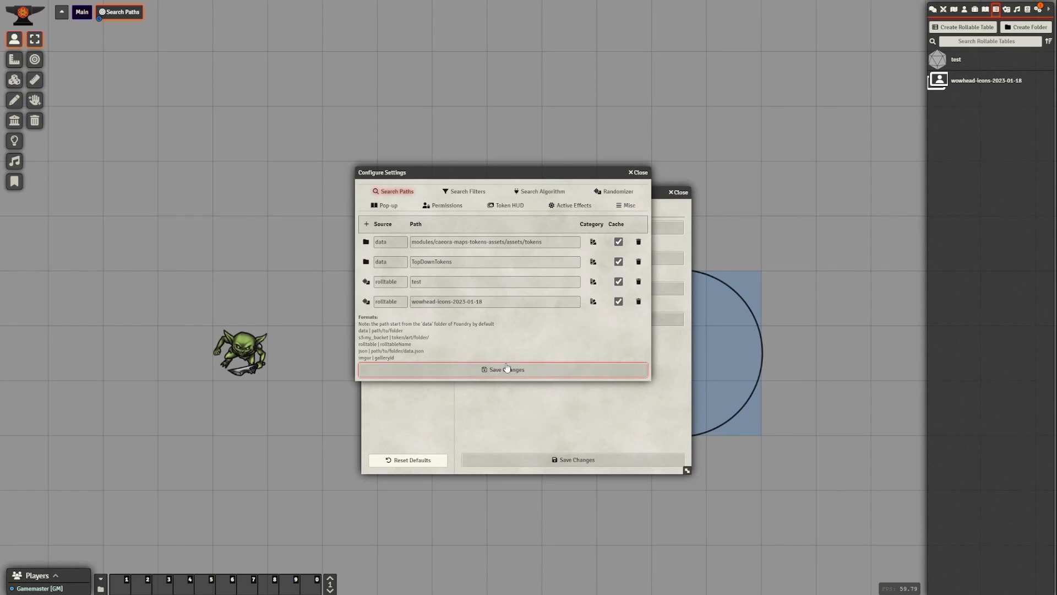
{"action": "left_click_drag", "start_coordinate": [470, 171], "coordinate": [551, 239]}
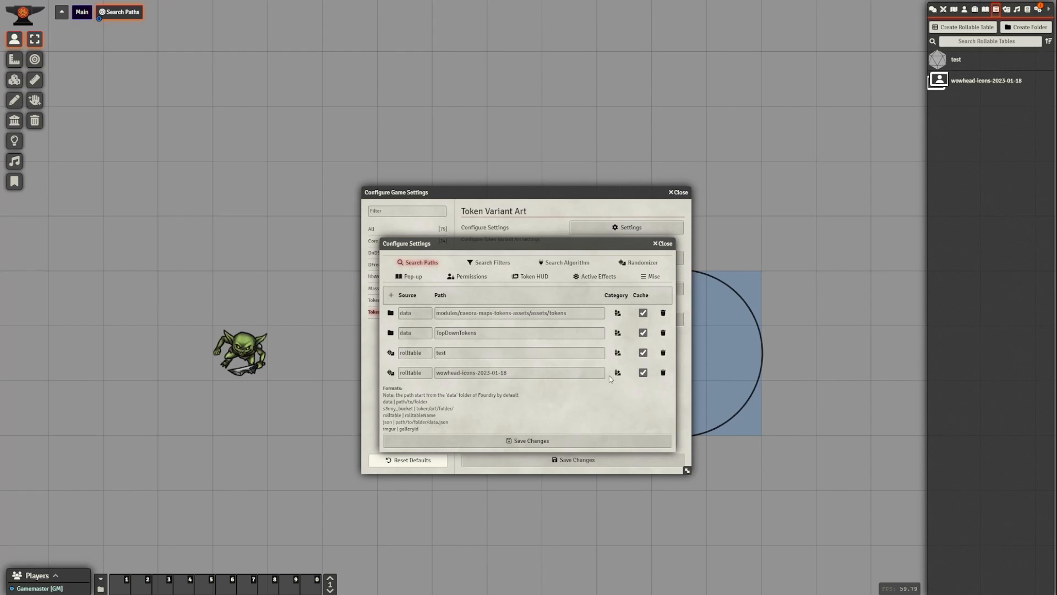
{"action": "left_click_drag", "start_coordinate": [534, 239], "coordinate": [659, 238]}
{"action": "left_click_drag", "start_coordinate": [556, 190], "coordinate": [334, 205]}
{"action": "left_click_drag", "start_coordinate": [579, 238], "coordinate": [549, 233]}
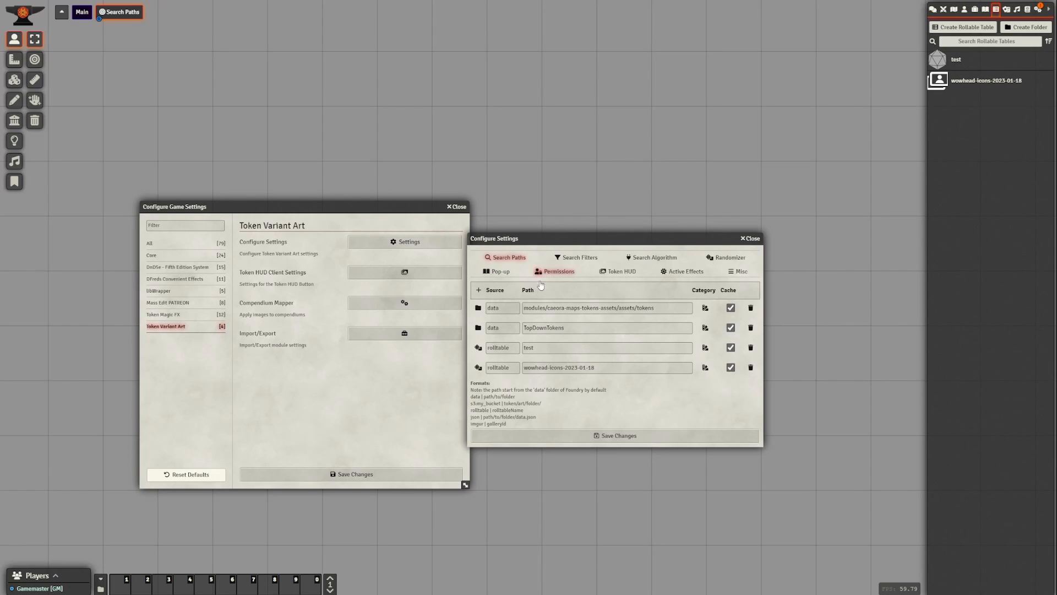
{"action": "left_click_drag", "start_coordinate": [611, 243], "coordinate": [561, 242]}
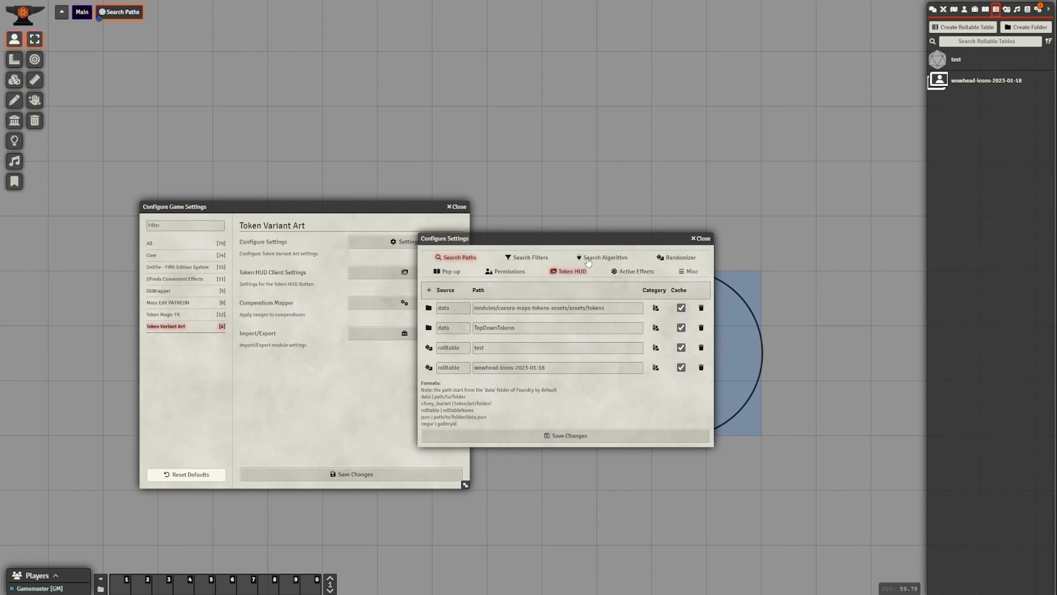
{"action": "left_click_drag", "start_coordinate": [575, 238], "coordinate": [488, 245]}
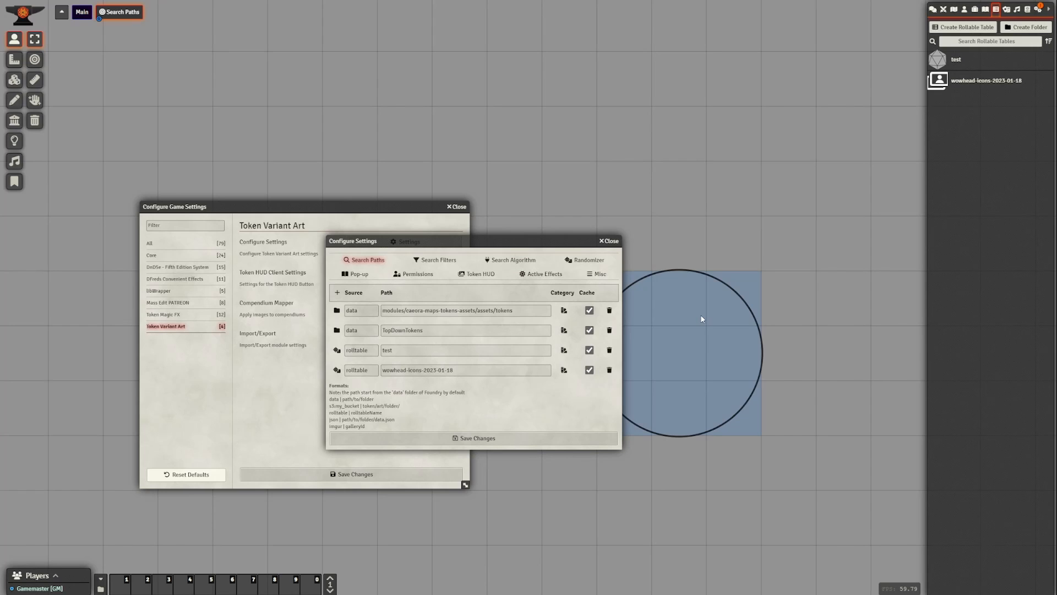
{"action": "left_click_drag", "start_coordinate": [525, 243], "coordinate": [439, 248]}
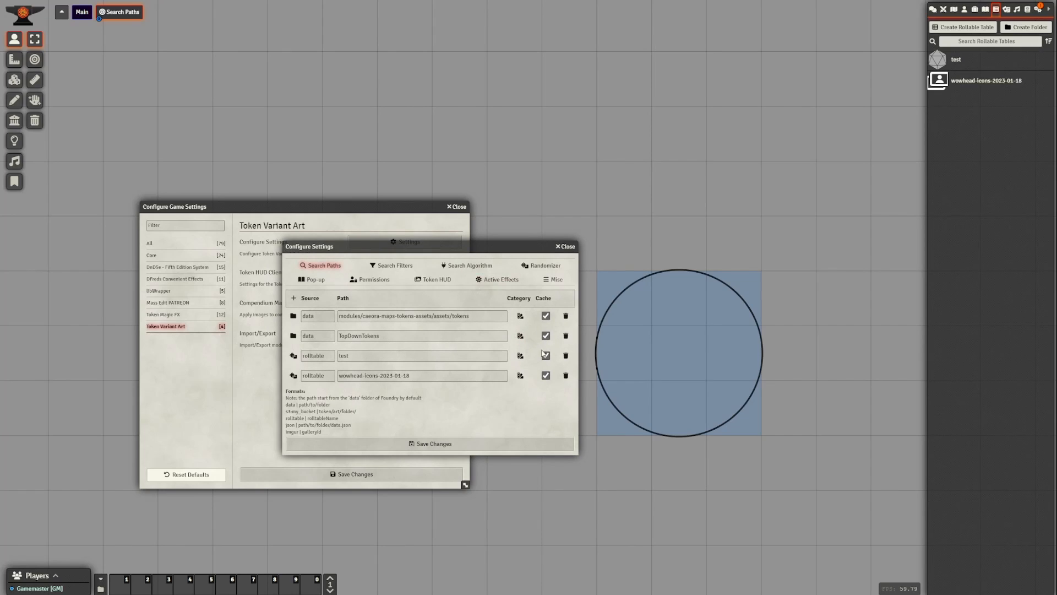
{"action": "left_click_drag", "start_coordinate": [465, 245], "coordinate": [482, 243]}
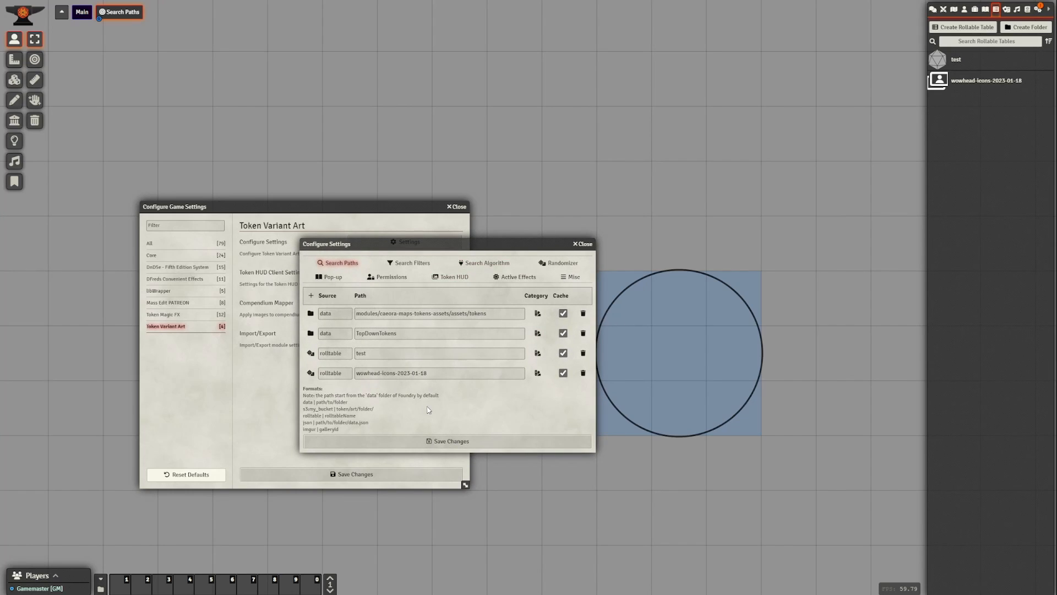
{"action": "left_click_drag", "start_coordinate": [484, 245], "coordinate": [492, 244]}
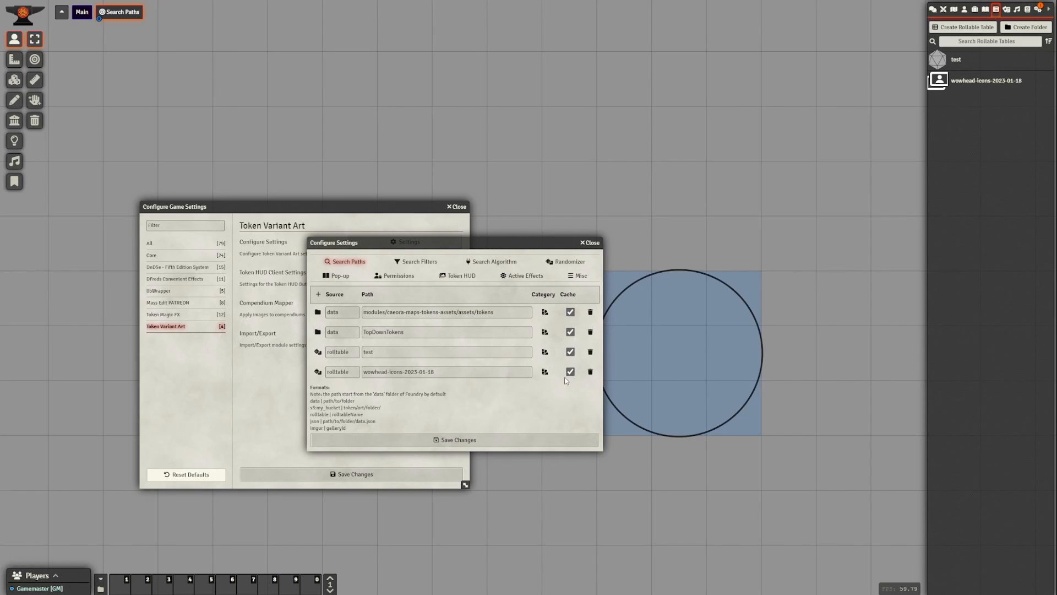
{"action": "left_click_drag", "start_coordinate": [482, 243], "coordinate": [652, 244]}
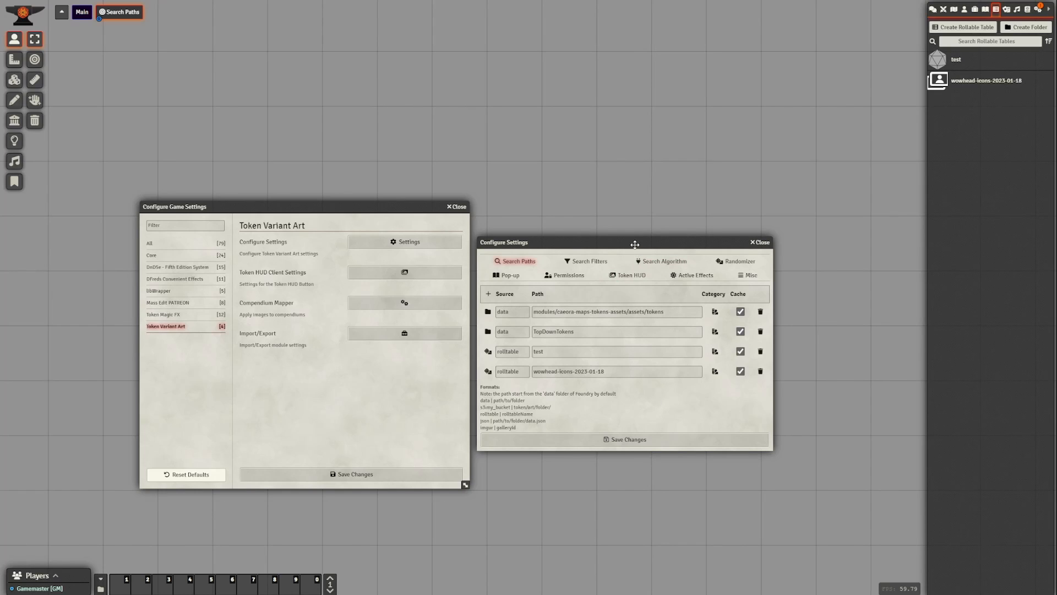
{"action": "left_click_drag", "start_coordinate": [635, 244], "coordinate": [584, 249]}
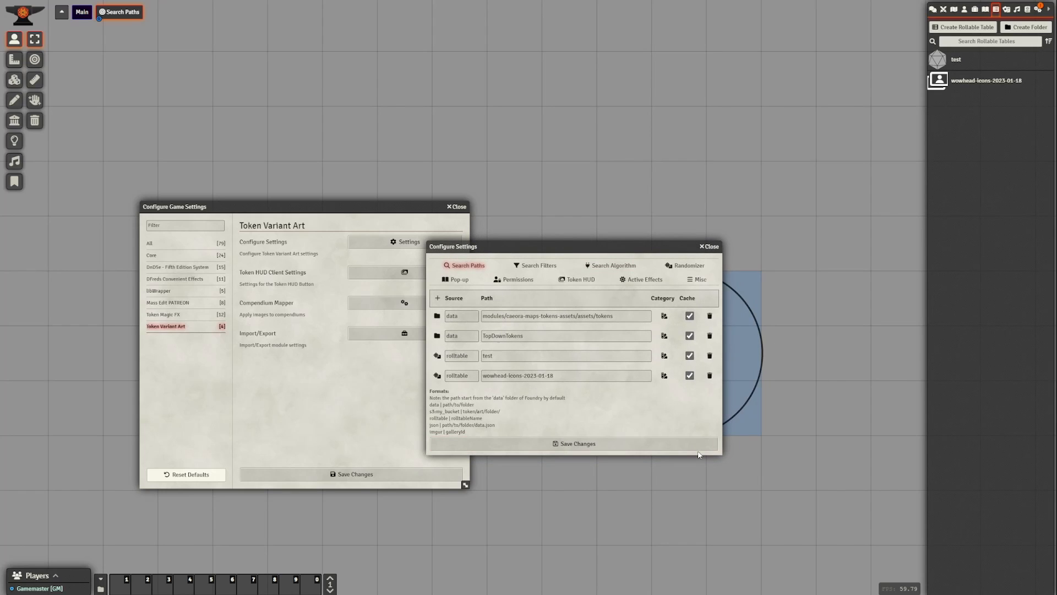
{"action": "left_click_drag", "start_coordinate": [576, 245], "coordinate": [481, 243]}
Move the settings windows off the tokens and open the image categories of the modules/caeora-maps-tokens-assets/assets/tokens path, keeping Portrait enabled.
{"action": "left_click_drag", "start_coordinate": [373, 211], "coordinate": [815, 199]}
{"action": "left_click_drag", "start_coordinate": [484, 242], "coordinate": [757, 291]}
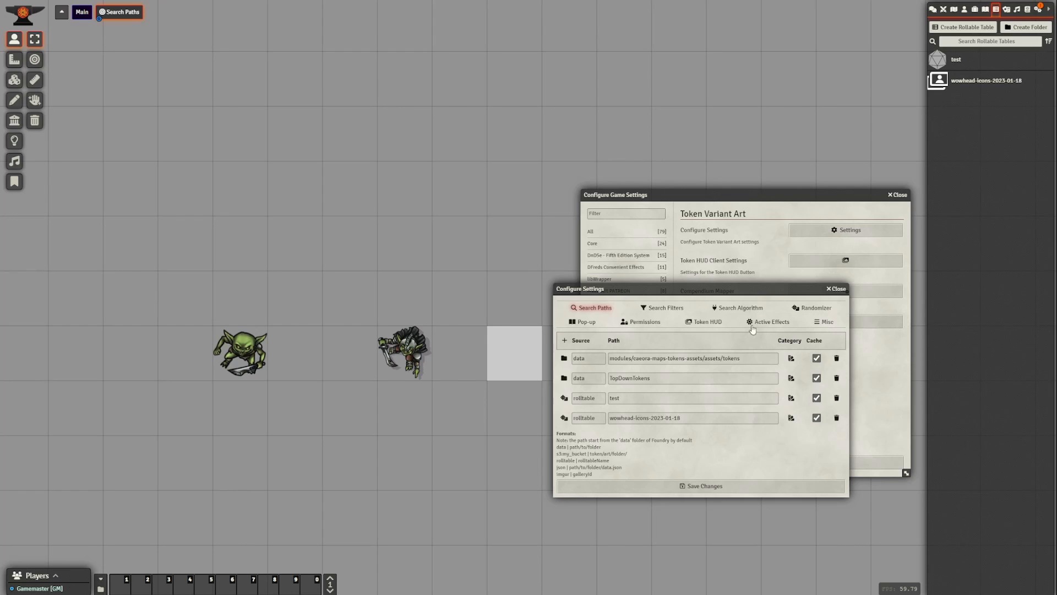
{"action": "left_click_drag", "start_coordinate": [704, 293], "coordinate": [731, 299]}
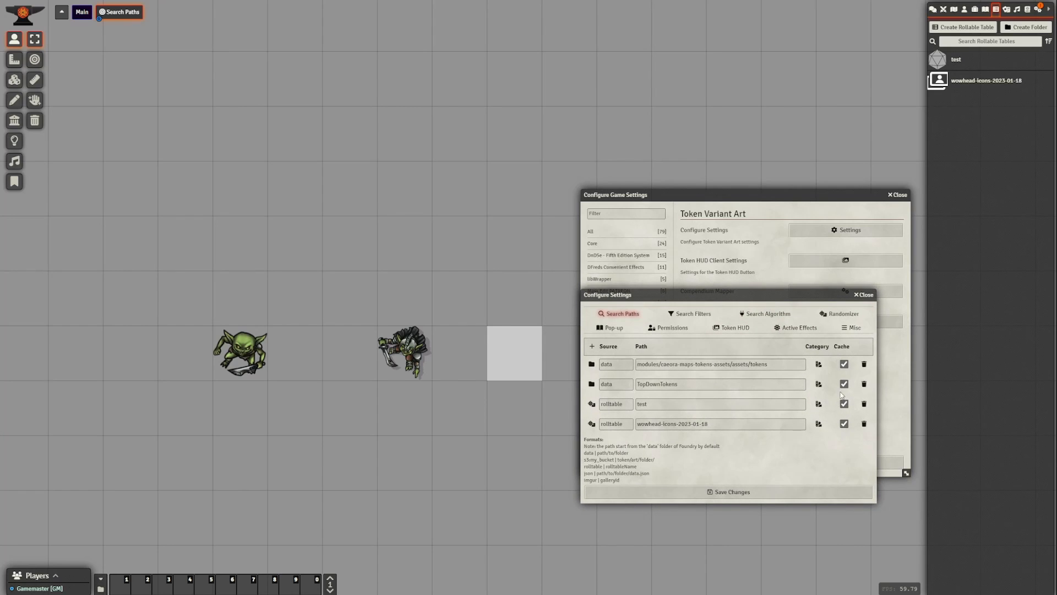
{"action": "left_click", "coordinate": [819, 366]}
{"action": "left_click_drag", "start_coordinate": [512, 277], "coordinate": [678, 347]}
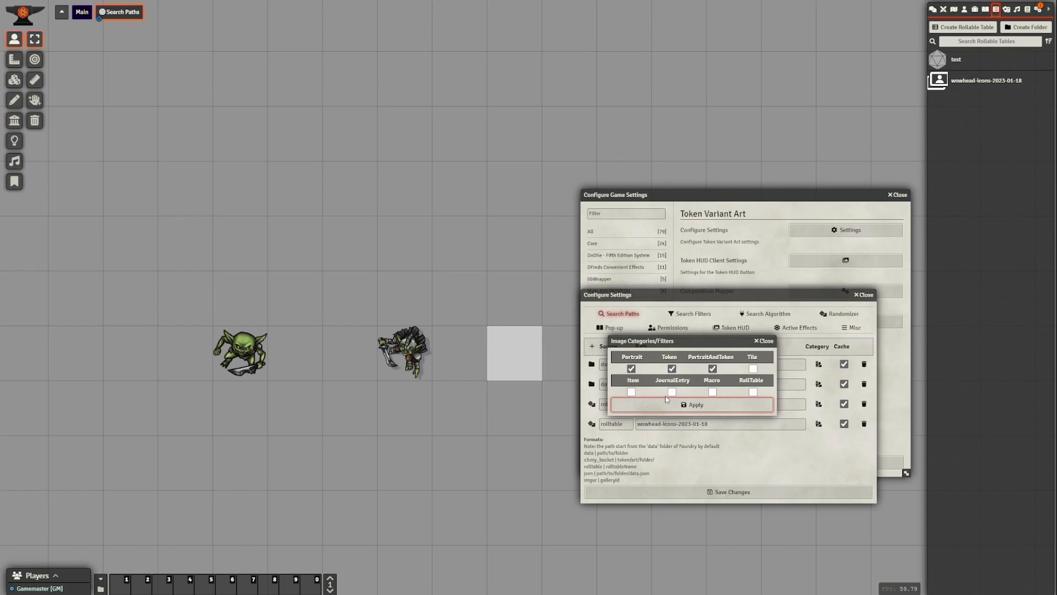
{"action": "left_click_drag", "start_coordinate": [683, 343], "coordinate": [683, 399]}
{"action": "left_click", "coordinate": [634, 424]}
{"action": "left_click", "coordinate": [634, 425]}
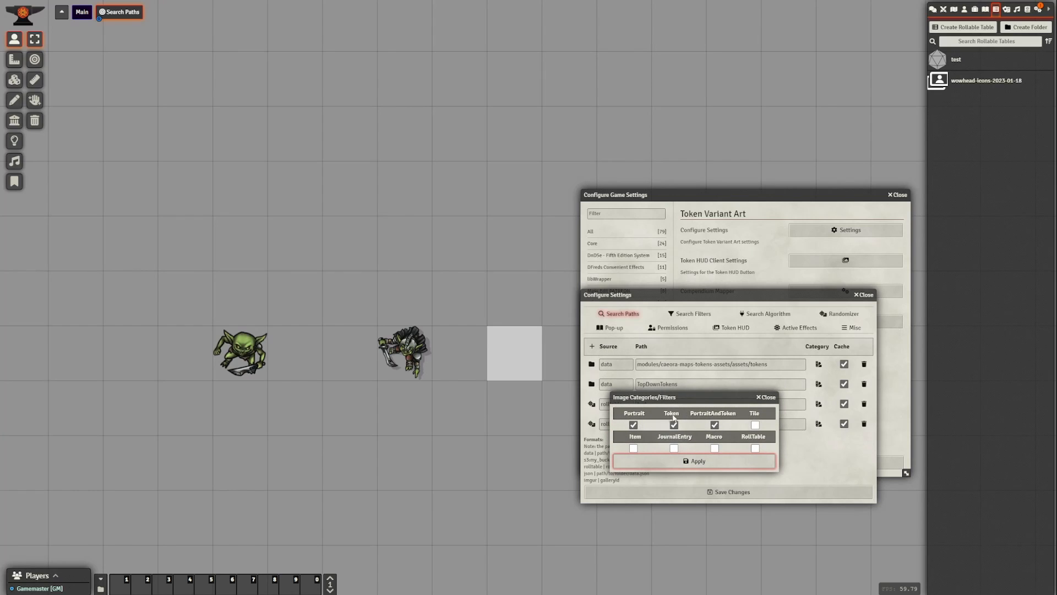
{"action": "left_click_drag", "start_coordinate": [717, 399], "coordinate": [748, 390]}
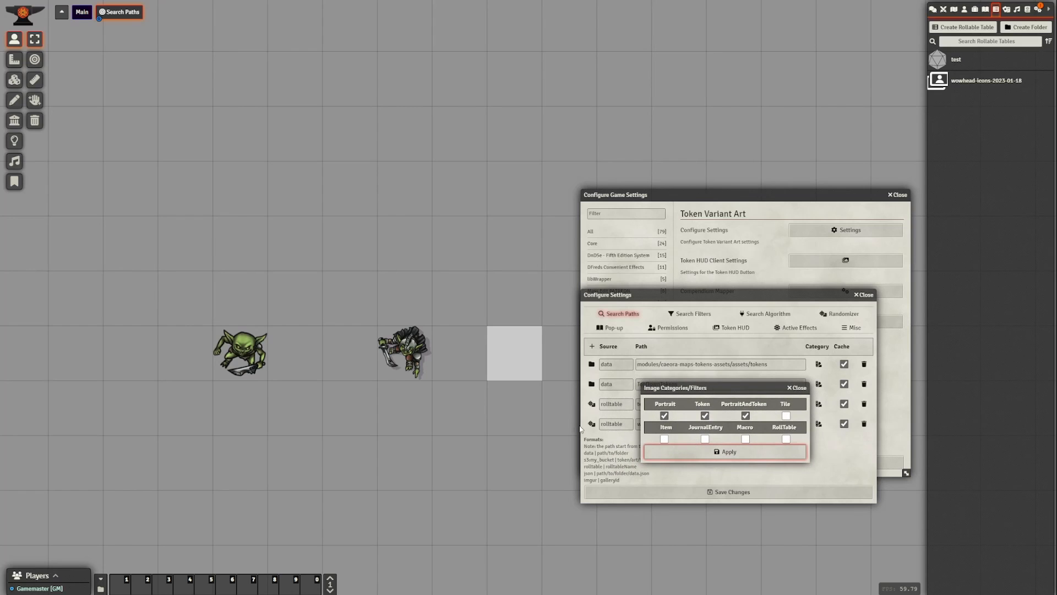
{"action": "left_click_drag", "start_coordinate": [472, 425], "coordinate": [397, 413]}
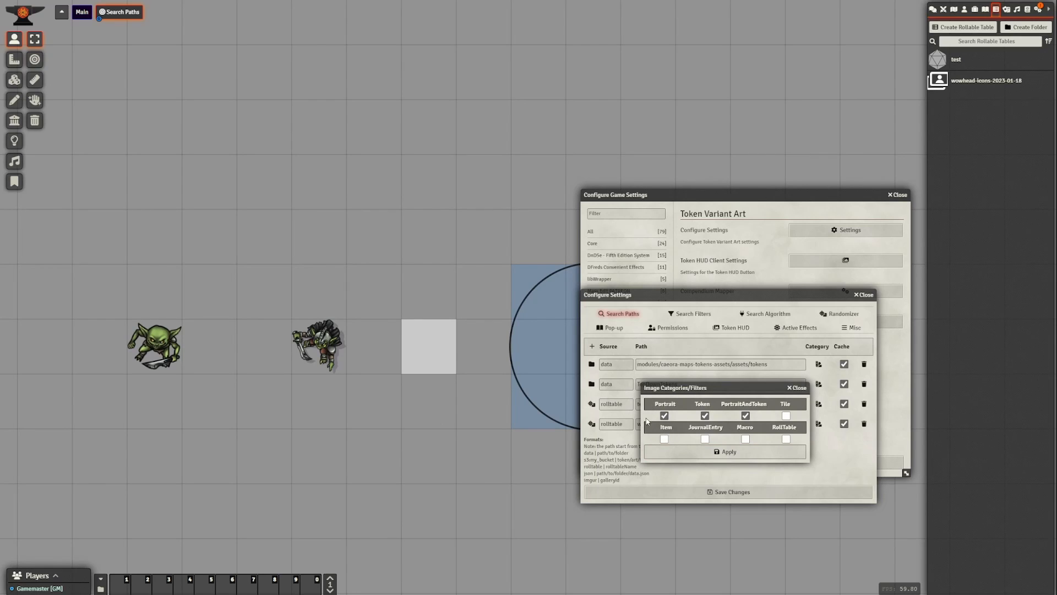
Display the art variants available in the armoured goblin token's HUD.
{"action": "left_click_drag", "start_coordinate": [548, 427], "coordinate": [529, 430]}
{"action": "left_click", "coordinate": [306, 370]}
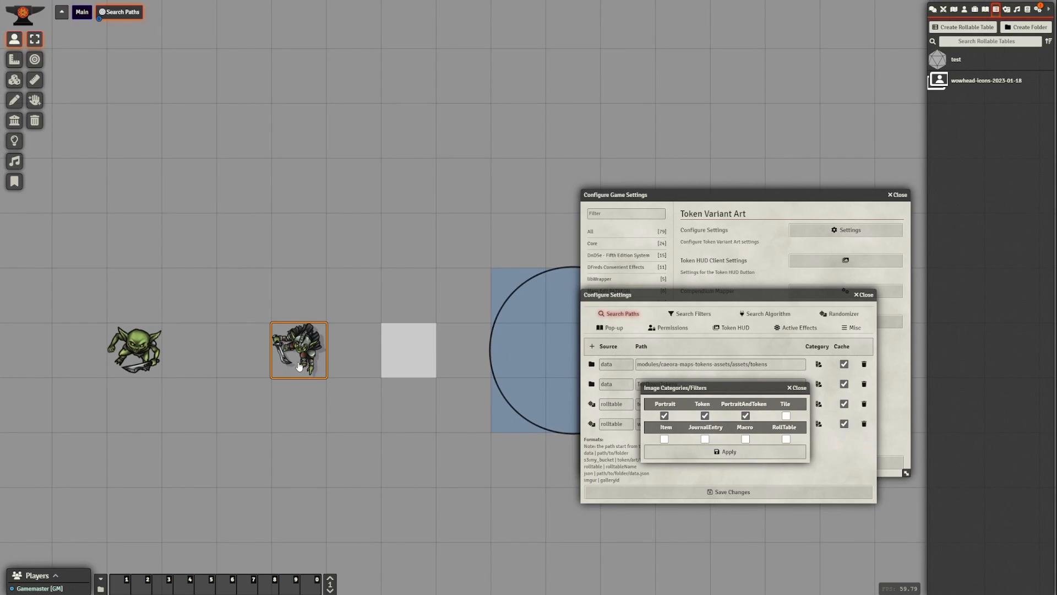
{"action": "right_click", "coordinate": [305, 371]}
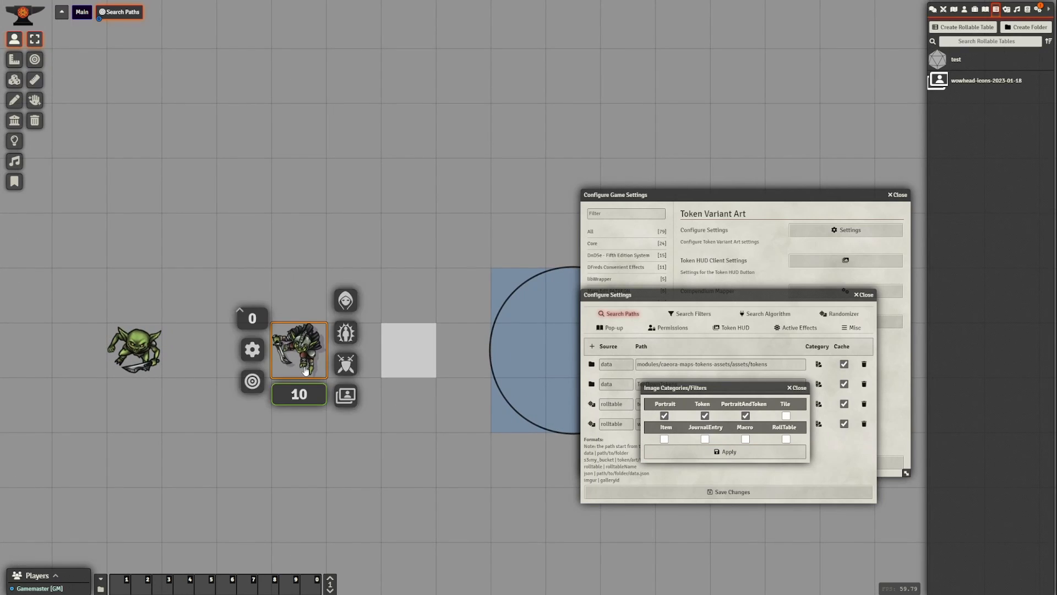
{"action": "left_click", "coordinate": [346, 397]}
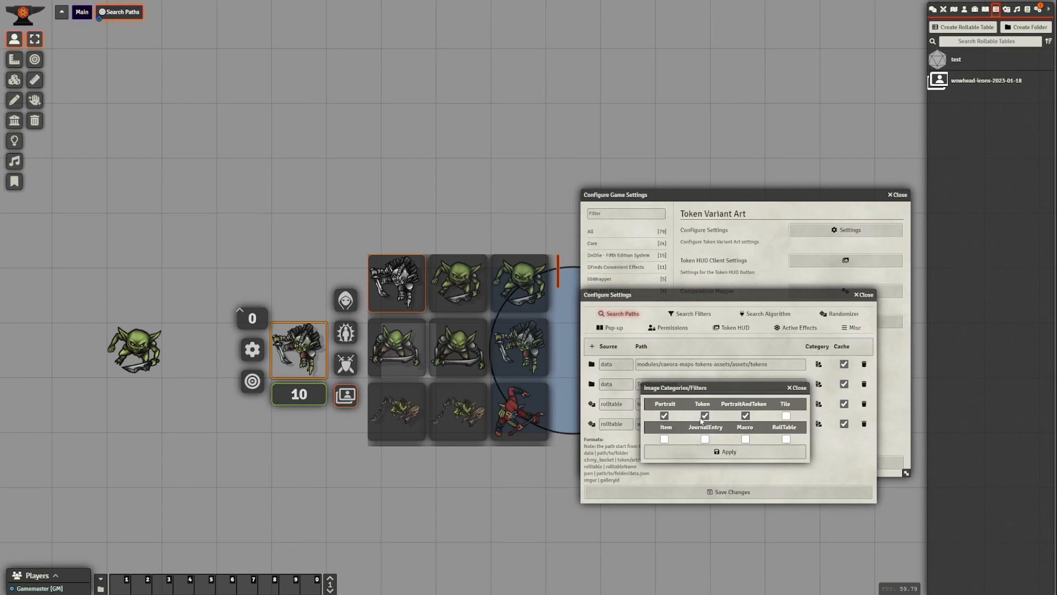
Inspect the portrait art choices from the armoured goblin's character sheet and close both windows.
{"action": "double_click", "coordinate": [307, 361]}
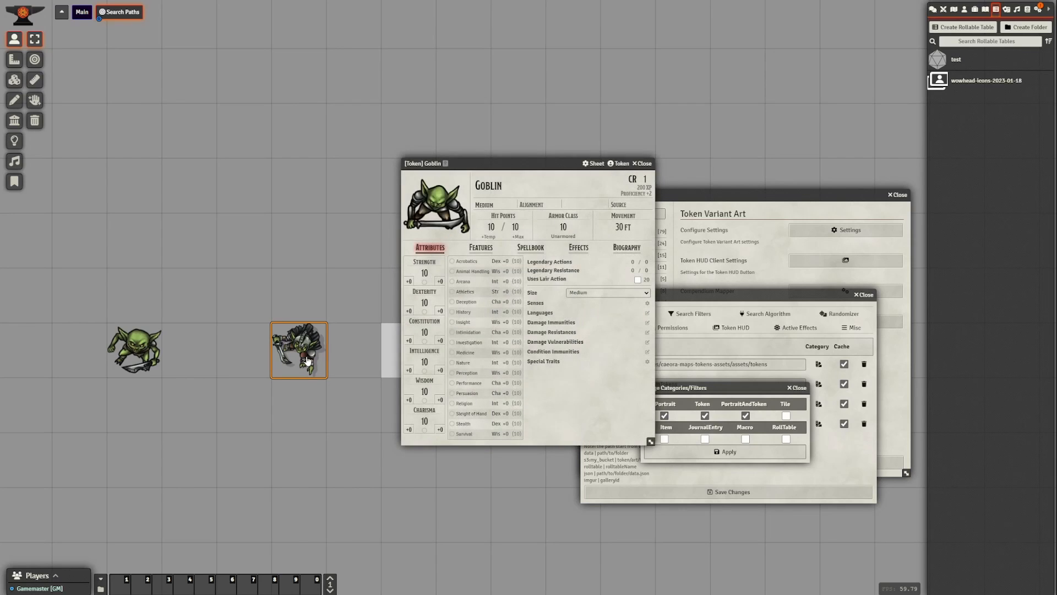
{"action": "left_click", "coordinate": [433, 222]}
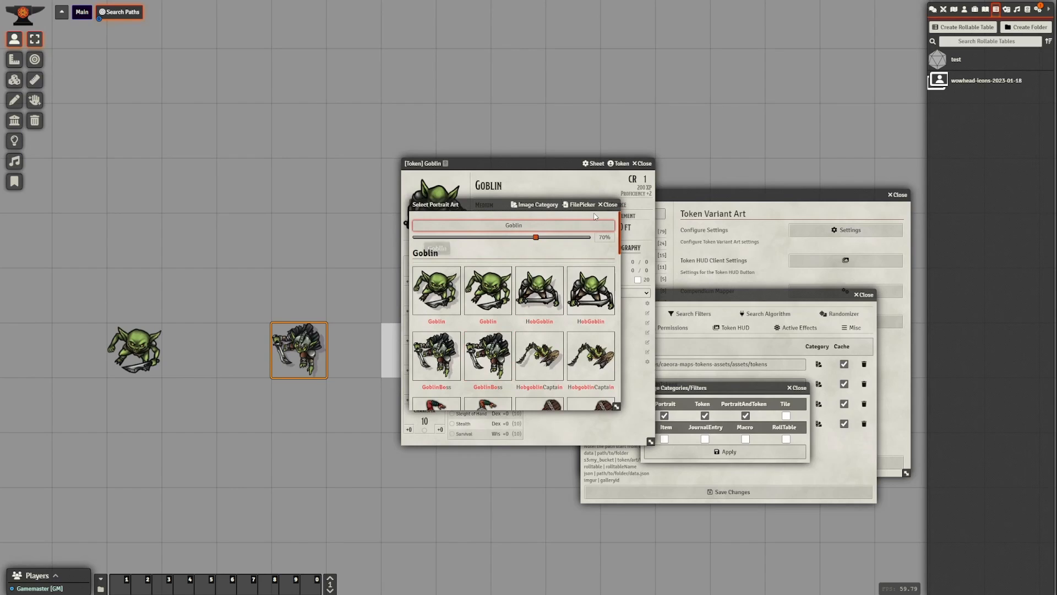
{"action": "left_click", "coordinate": [608, 205]}
{"action": "left_click", "coordinate": [642, 163]}
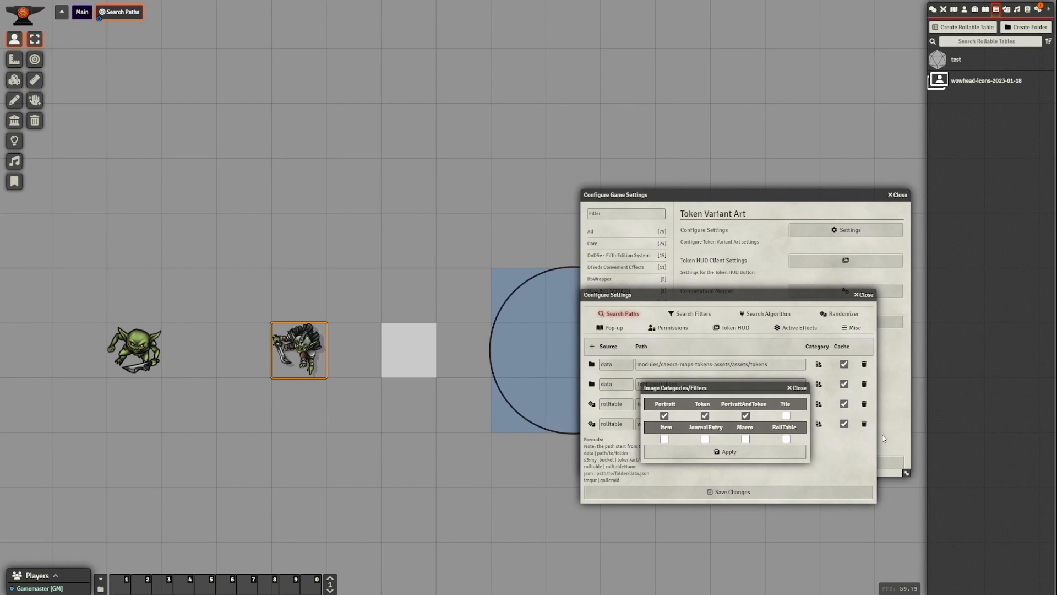
Restrict the image categories of the modules/caeora-maps-tokens-assets/assets/tokens search path to Token only.
{"action": "left_click", "coordinate": [795, 387]}
{"action": "left_click", "coordinate": [820, 365]}
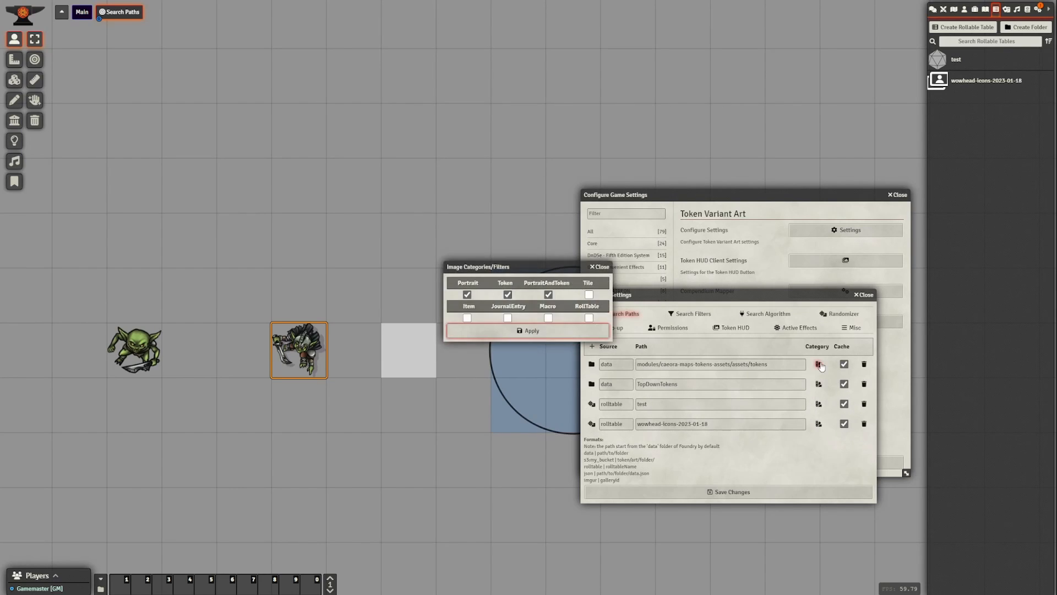
{"action": "left_click", "coordinate": [467, 295]}
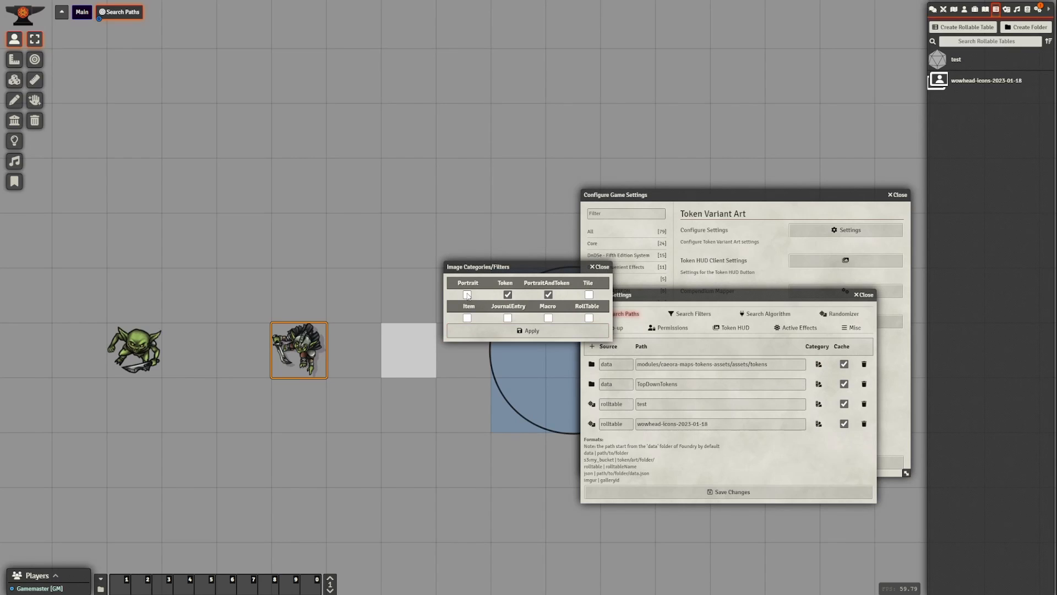
{"action": "left_click", "coordinate": [538, 331]}
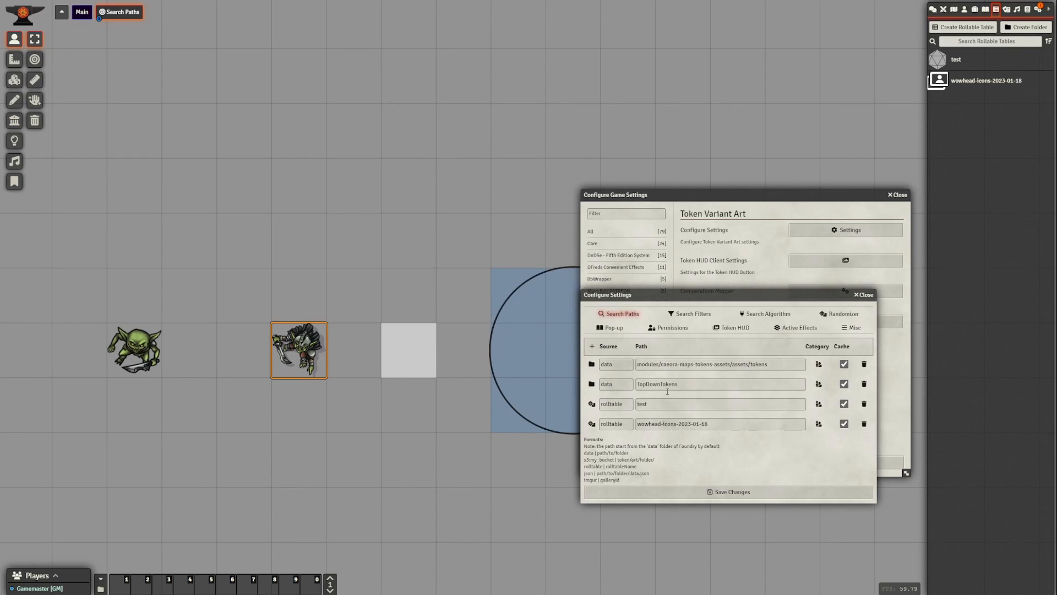
Disable Portrait and PortraitAndToken for the TopDownTokens search path and save the configuration.
{"action": "left_click", "coordinate": [819, 384]}
{"action": "left_click", "coordinate": [467, 295]}
{"action": "left_click", "coordinate": [548, 295]}
{"action": "left_click", "coordinate": [522, 332]}
{"action": "left_click", "coordinate": [724, 494]}
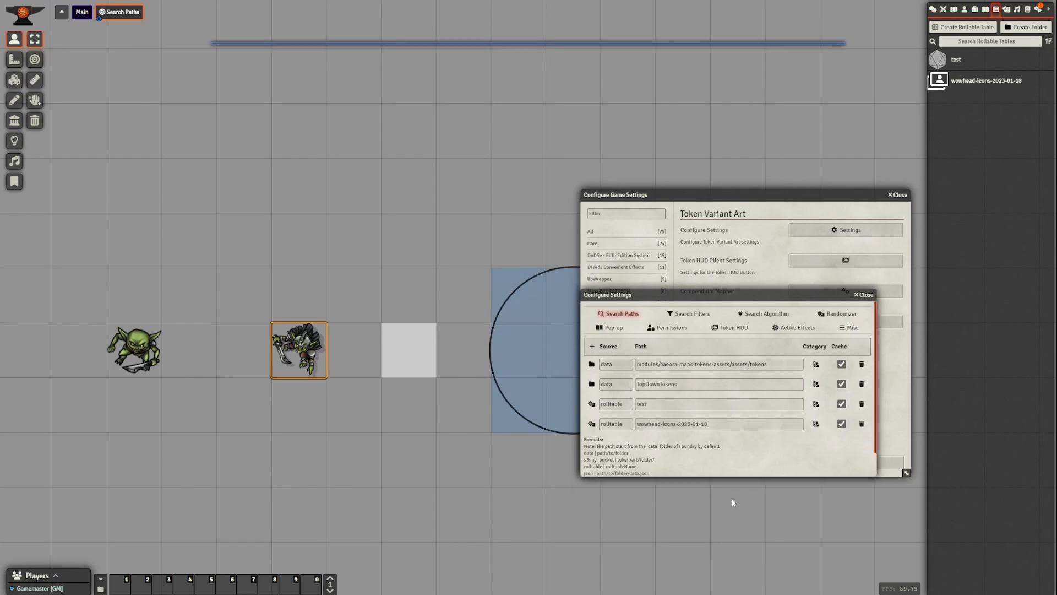
Browse the art variants in the armoured goblin token's HUD with the restricted categories in place.
{"action": "right_click", "coordinate": [344, 368]}
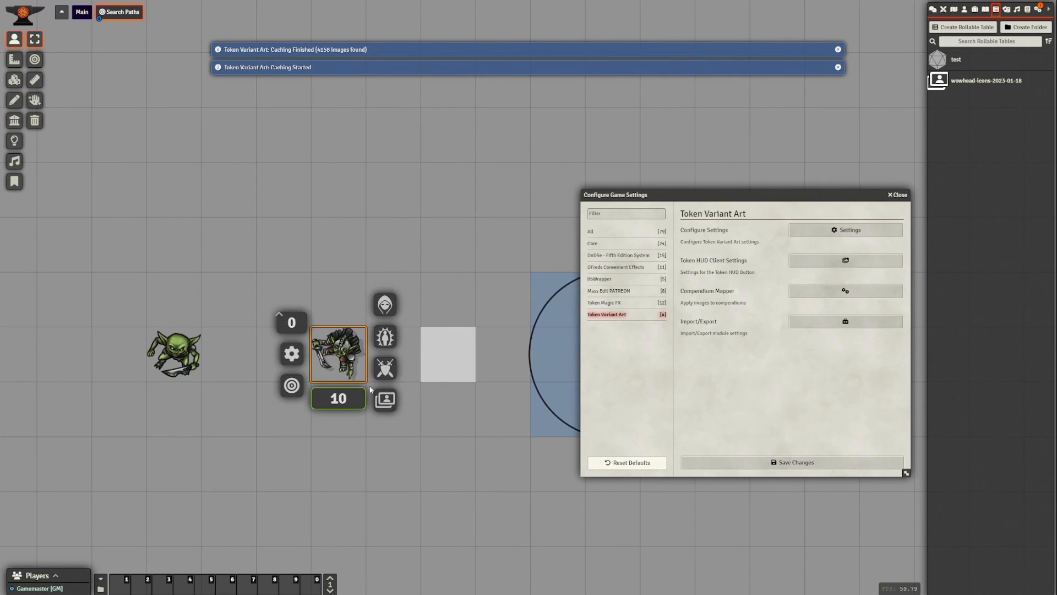
{"action": "left_click", "coordinate": [385, 400]}
{"action": "scroll", "coordinate": [488, 418], "scroll_direction": "down", "scroll_amount": 10}
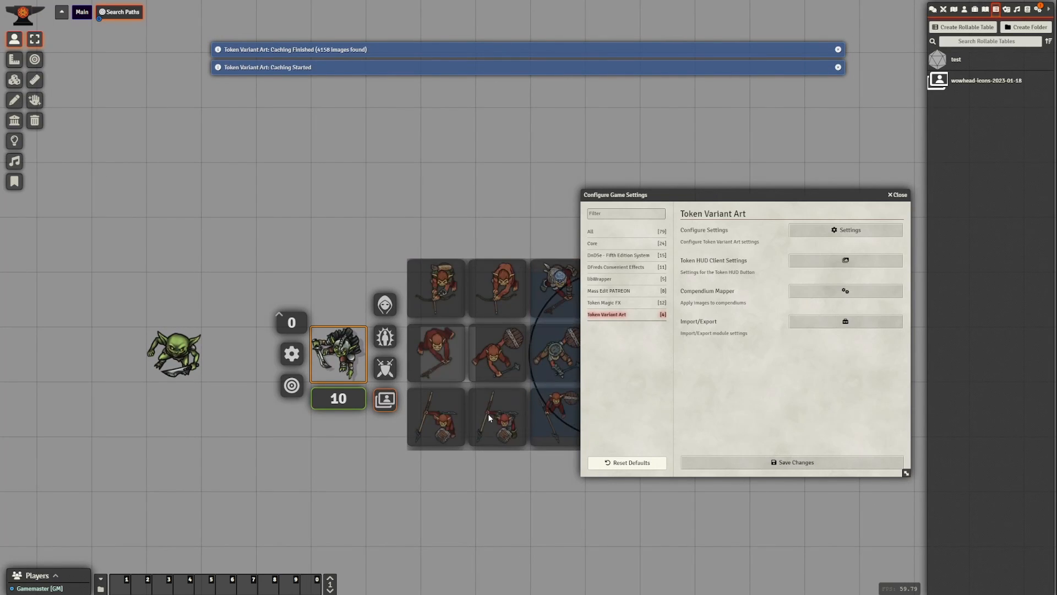
Check the image categories of the modules/caeora-maps-tokens-assets/assets/tokens path and close the configuration.
{"action": "left_click", "coordinate": [816, 236]}
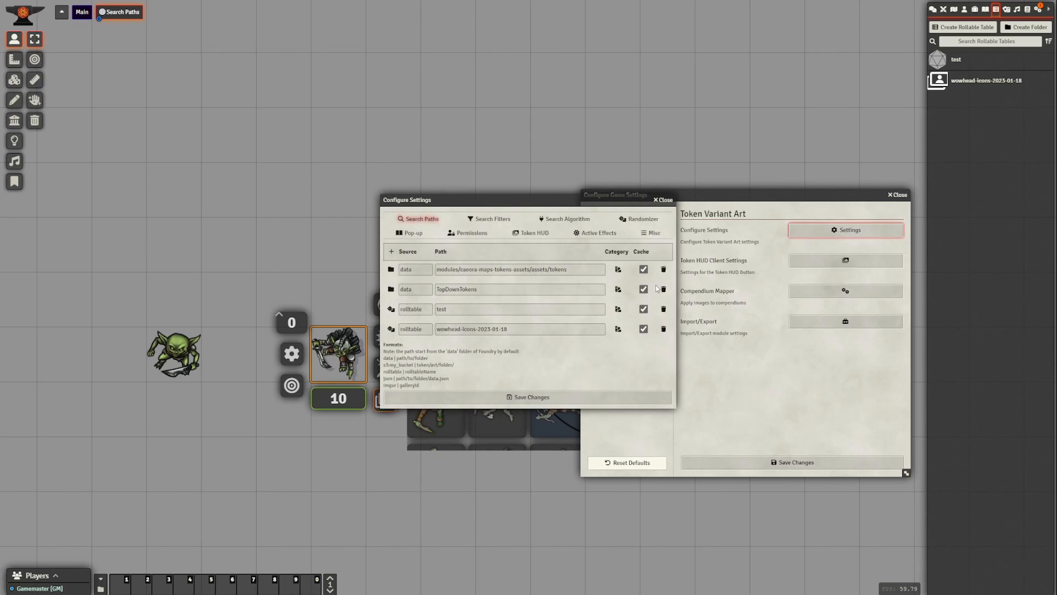
{"action": "left_click", "coordinate": [618, 270]}
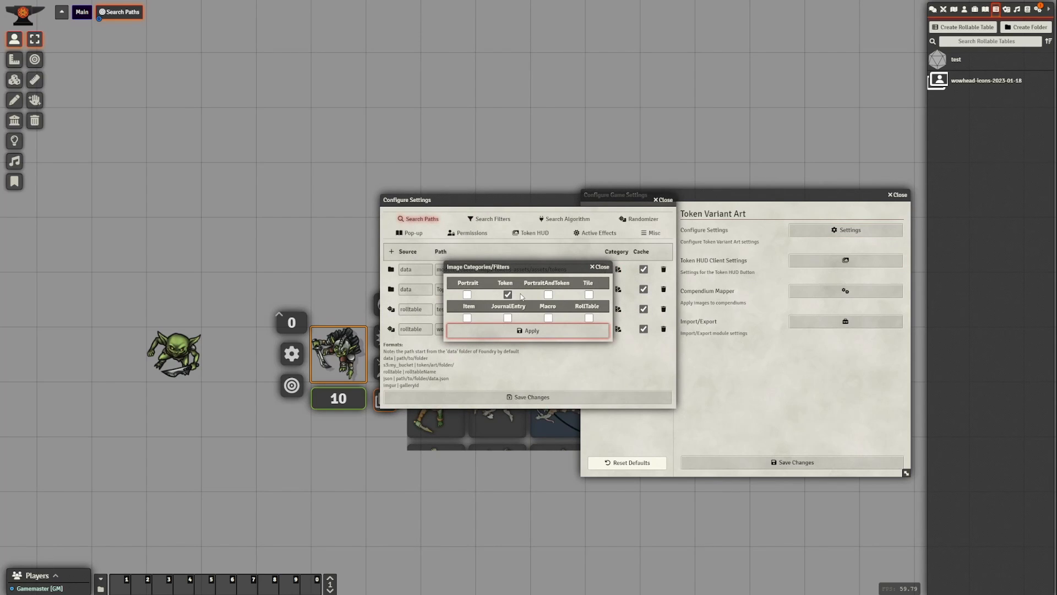
{"action": "left_click", "coordinate": [603, 267]}
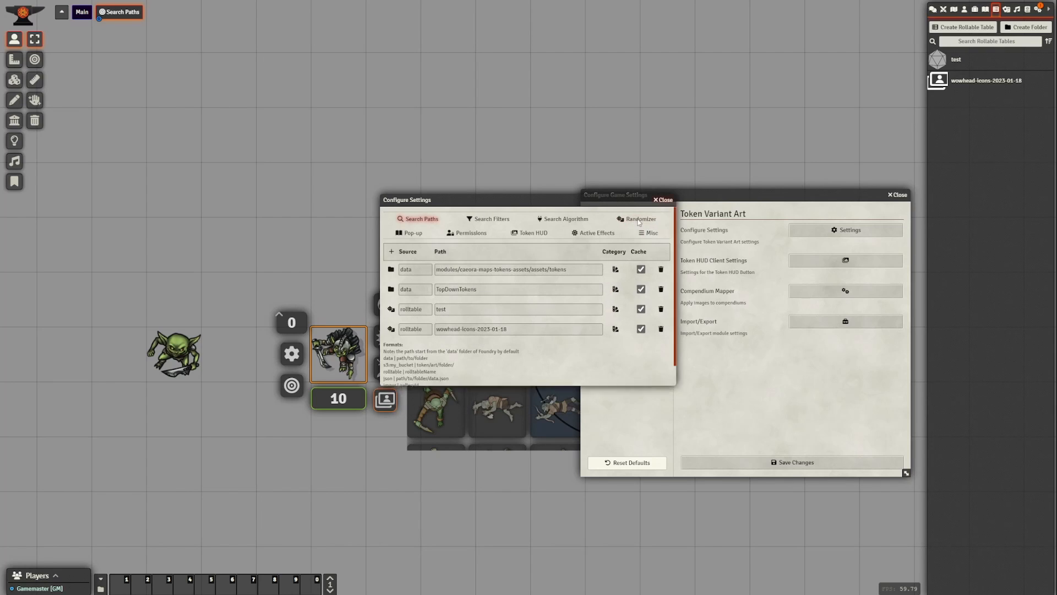
{"action": "left_click", "coordinate": [662, 200]}
Open the portrait art selection from the armoured goblin's sheet and switch its image category to Token.
{"action": "double_click", "coordinate": [337, 366]}
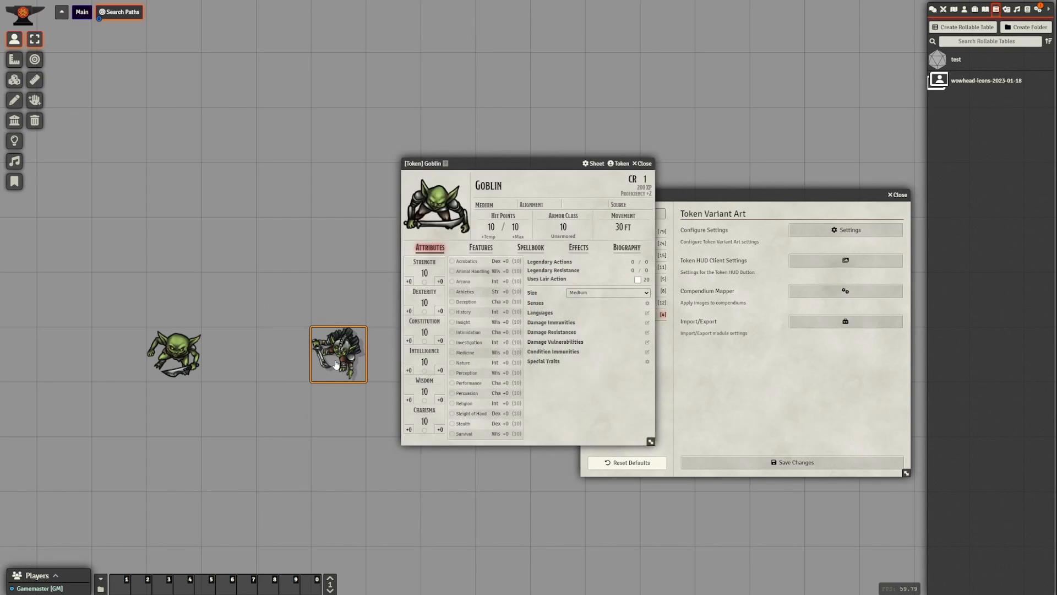
{"action": "left_click", "coordinate": [430, 204]}
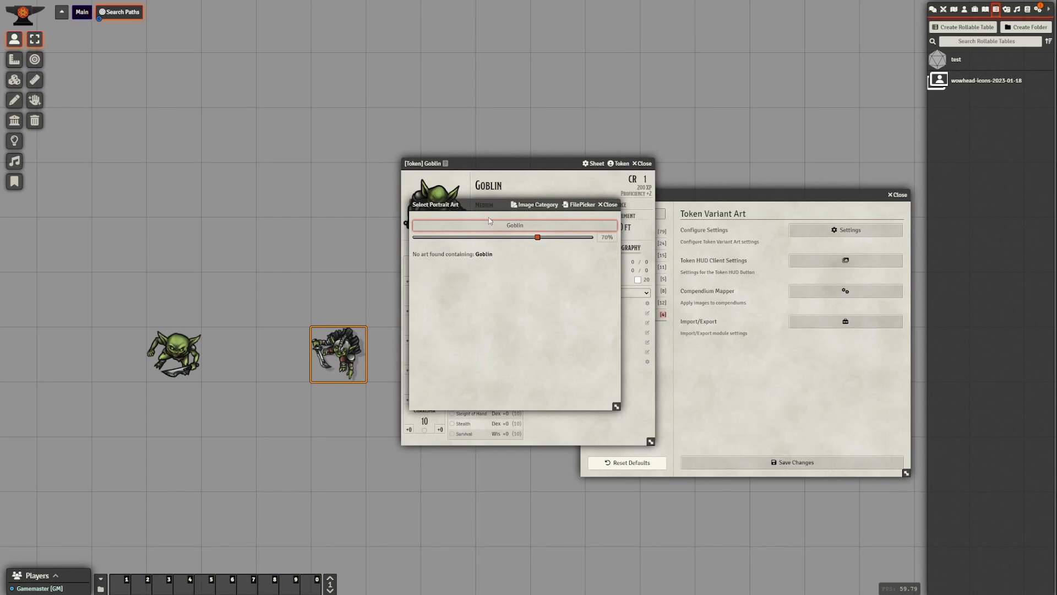
{"action": "left_click_drag", "start_coordinate": [482, 207], "coordinate": [523, 286]}
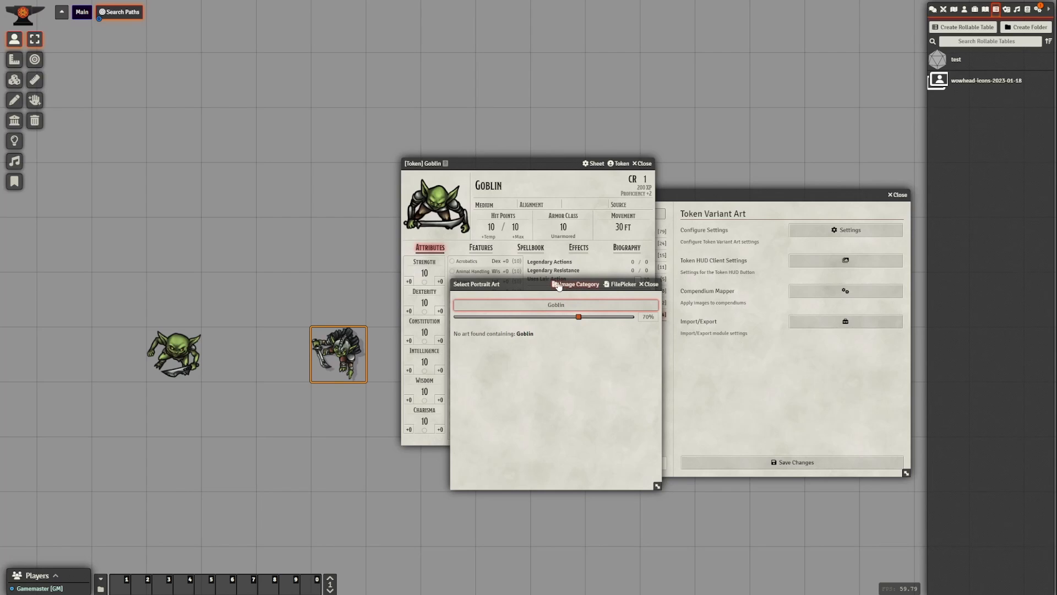
{"action": "left_click", "coordinate": [571, 287]}
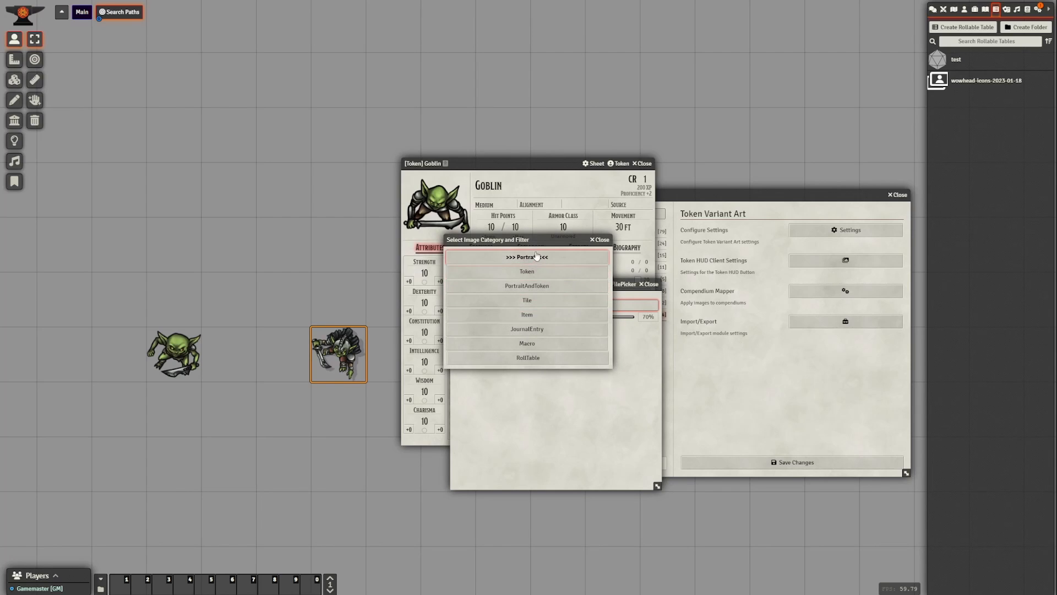
{"action": "left_click_drag", "start_coordinate": [533, 241], "coordinate": [730, 287]}
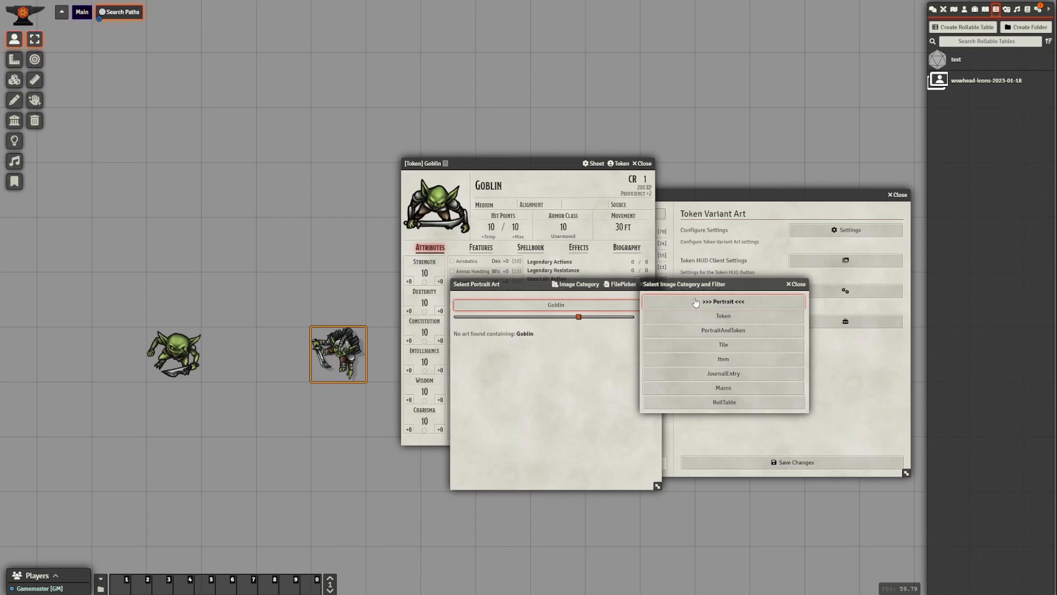
{"action": "left_click", "coordinate": [724, 317]}
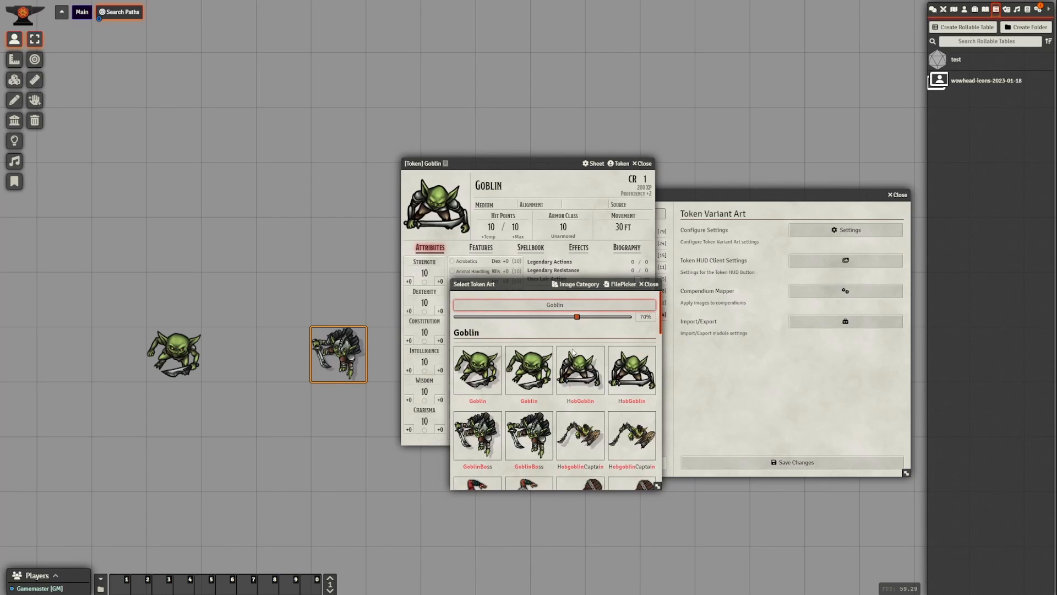
Look through the goblin token art results and close the selection window and the character sheet.
{"action": "scroll", "coordinate": [543, 408], "scroll_direction": "down", "scroll_amount": 10}
{"action": "scroll", "coordinate": [543, 408], "scroll_direction": "down", "scroll_amount": 5}
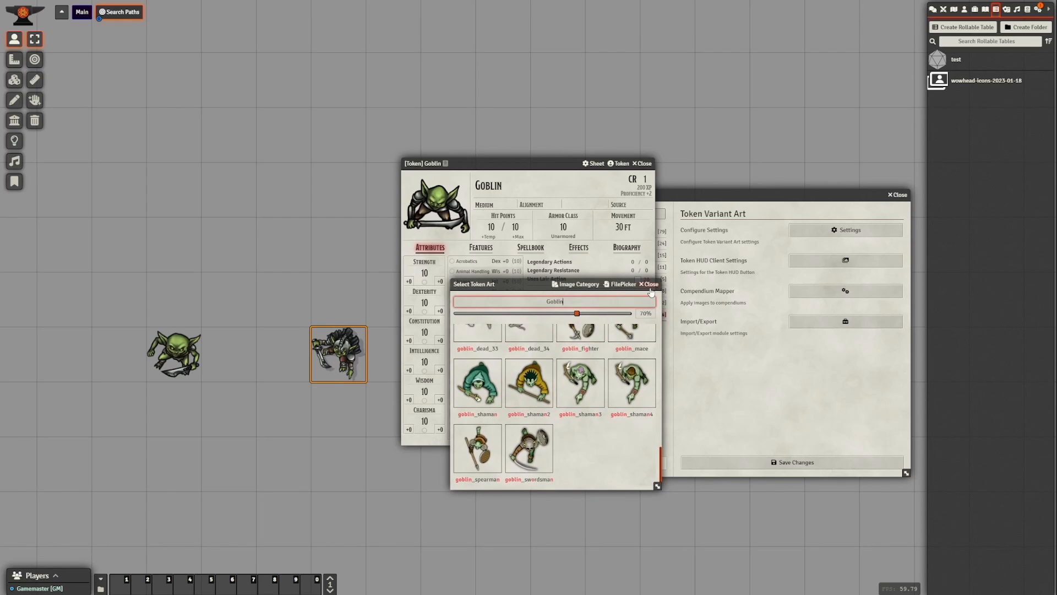
{"action": "left_click", "coordinate": [650, 284]}
{"action": "left_click", "coordinate": [644, 163]}
Reopen the Token Variant Art configuration at its search paths and position its window clear of the goblin tokens.
{"action": "left_click", "coordinate": [821, 231]}
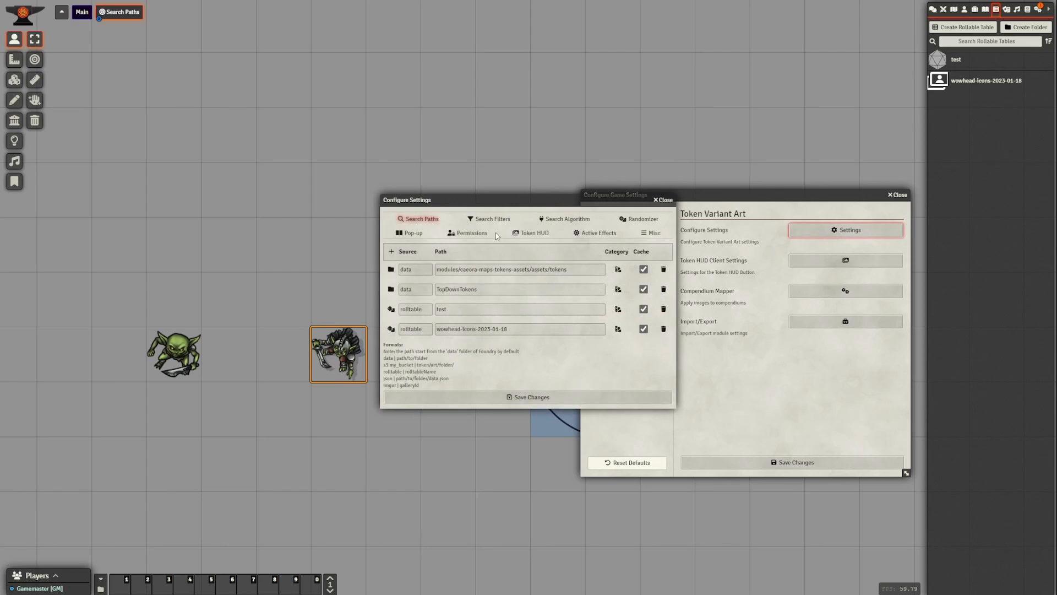
{"action": "left_click_drag", "start_coordinate": [477, 202], "coordinate": [495, 248]}
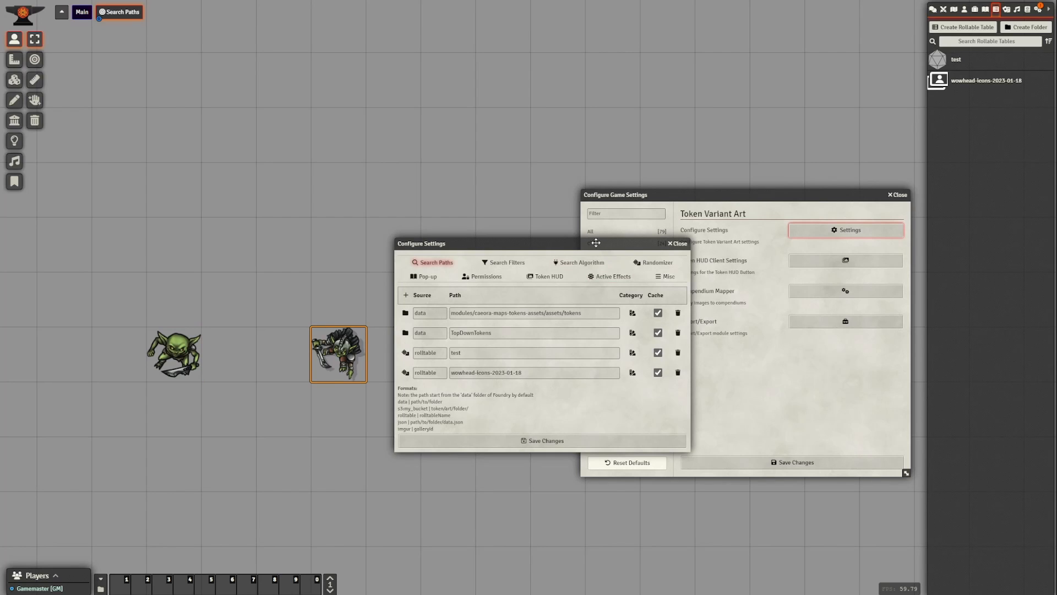
{"action": "left_click_drag", "start_coordinate": [599, 245], "coordinate": [587, 235]}
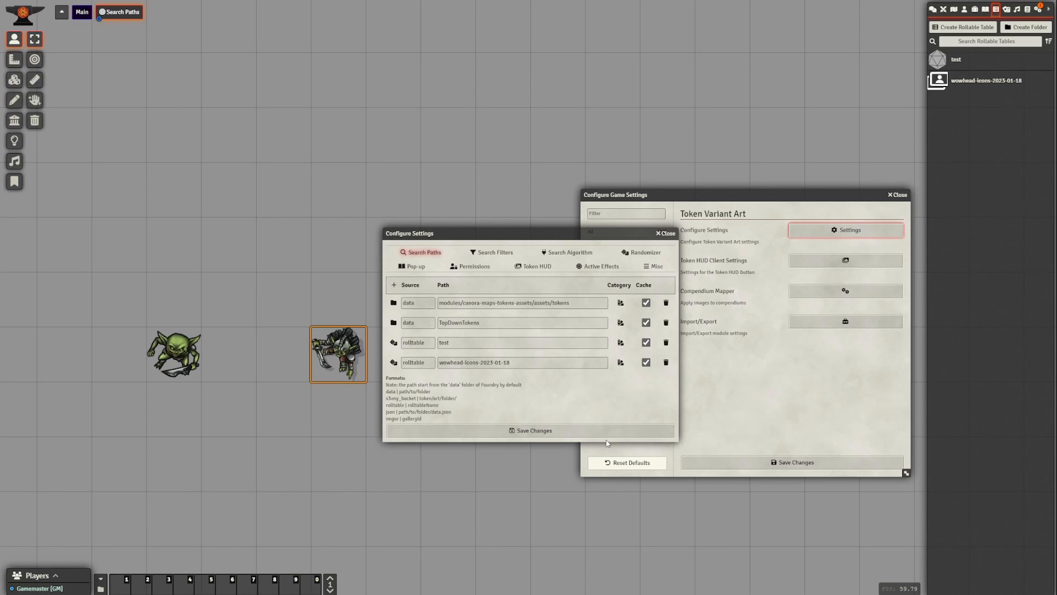
{"action": "left_click_drag", "start_coordinate": [533, 229], "coordinate": [558, 228]}
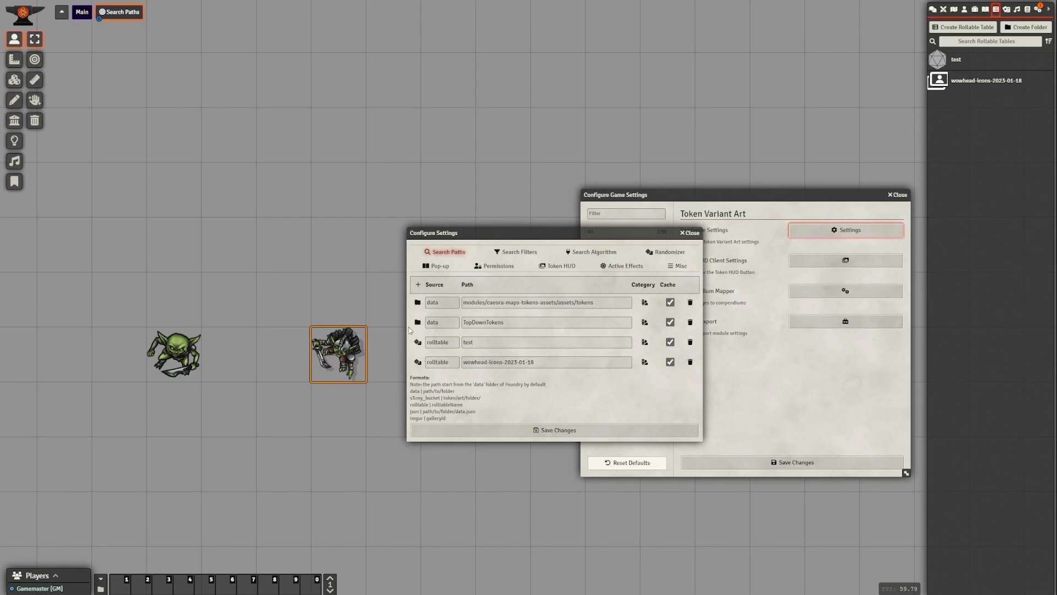
{"action": "left_click_drag", "start_coordinate": [555, 234], "coordinate": [589, 229]}
Review the search filter and search algorithm settings, and save the configuration from the search paths.
{"action": "left_click", "coordinate": [549, 246]}
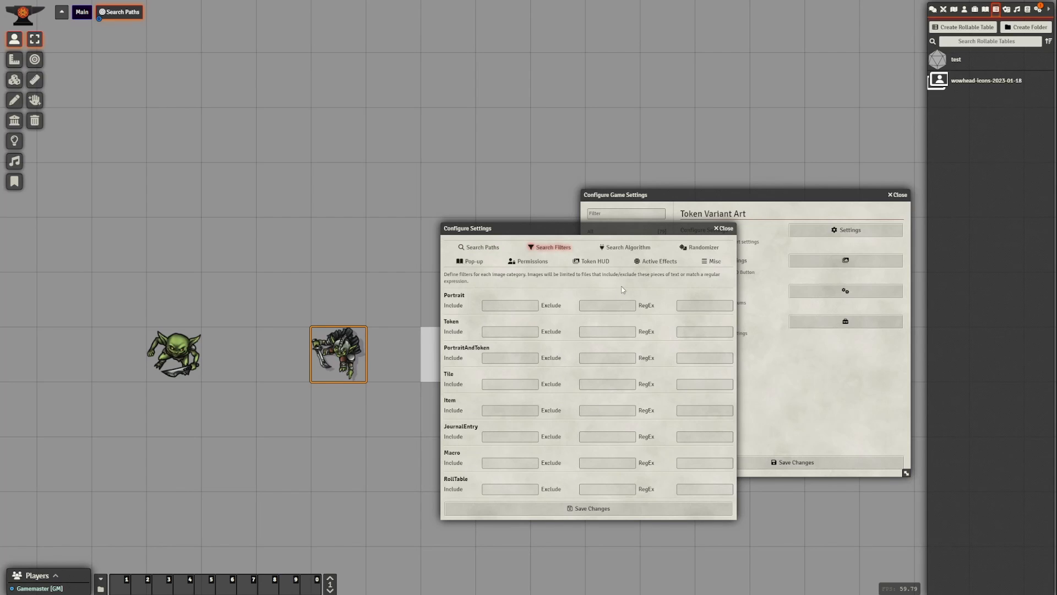
{"action": "left_click", "coordinate": [625, 247]}
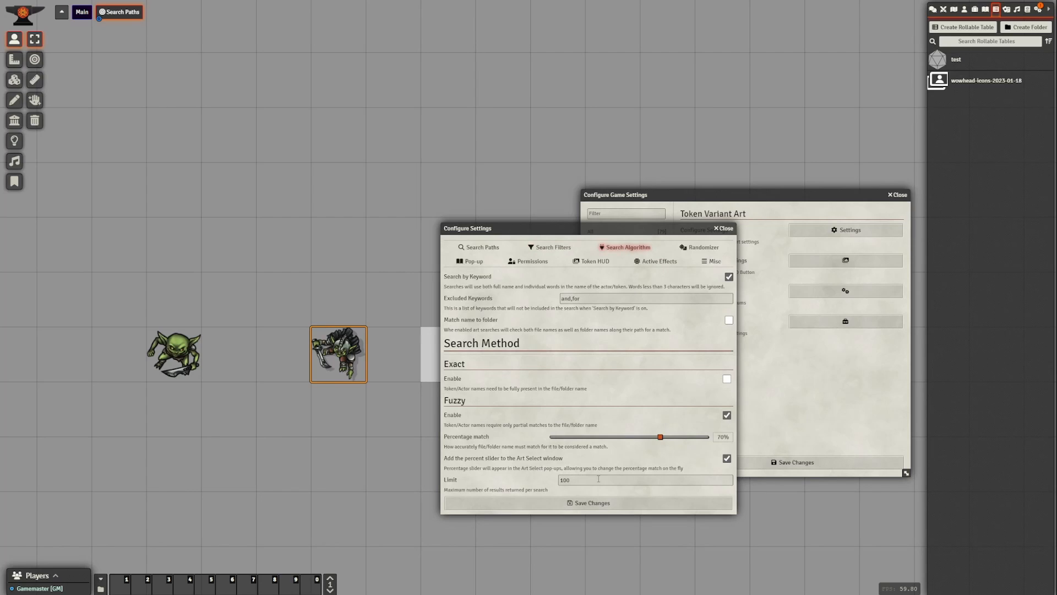
{"action": "left_click", "coordinate": [478, 247]}
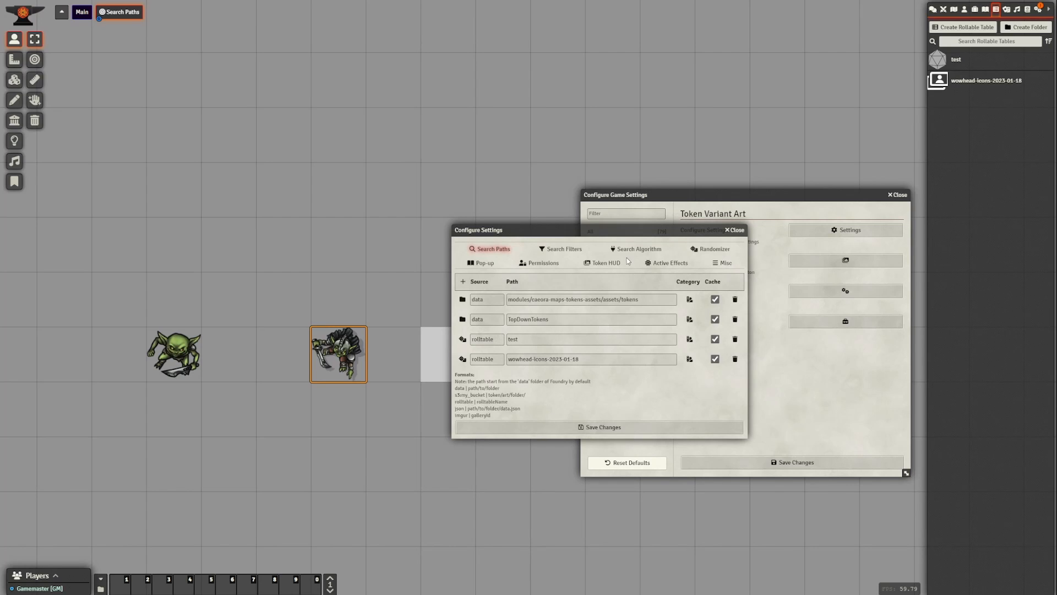
{"action": "left_click_drag", "start_coordinate": [594, 236], "coordinate": [558, 265]}
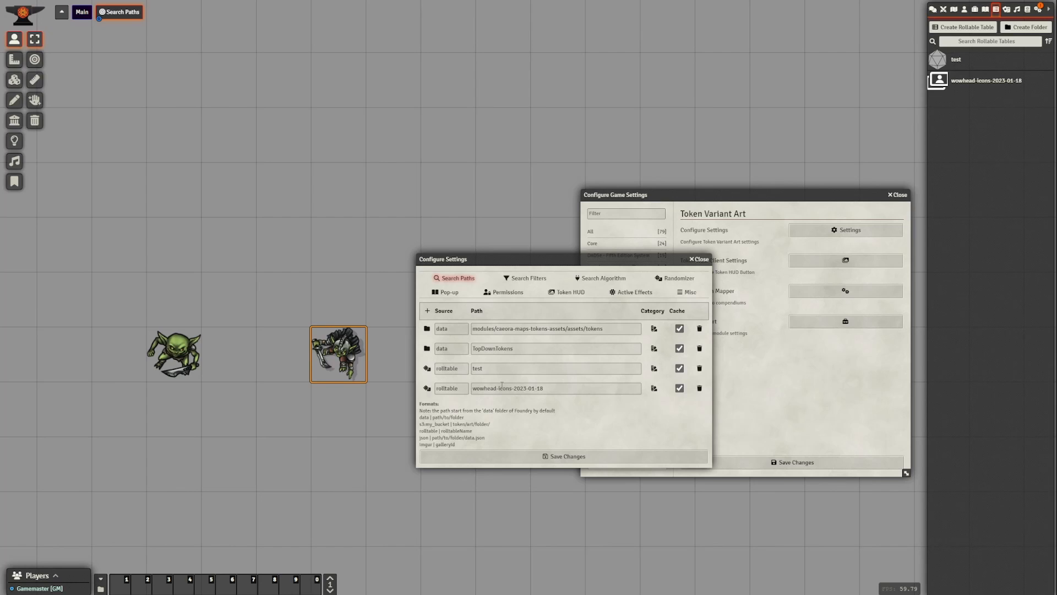
{"action": "left_click", "coordinate": [552, 459]}
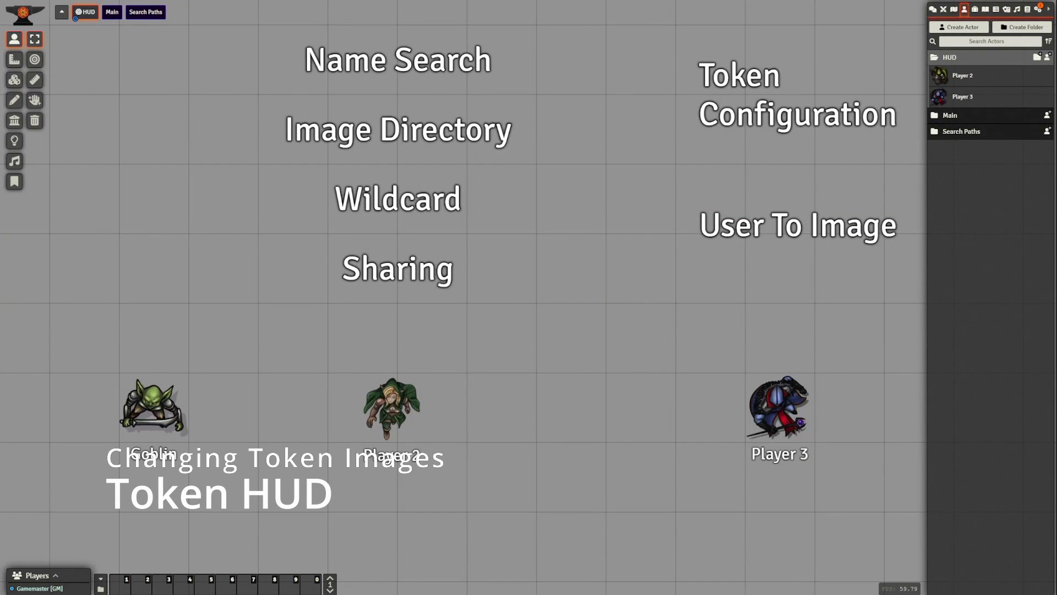
Show the Player 2 token's HUD with its art variant control in the HUD scene and dismiss it.
{"action": "left_click_drag", "start_coordinate": [532, 446], "coordinate": [594, 468]}
{"action": "scroll", "coordinate": [596, 468], "scroll_direction": "down", "scroll_amount": 2}
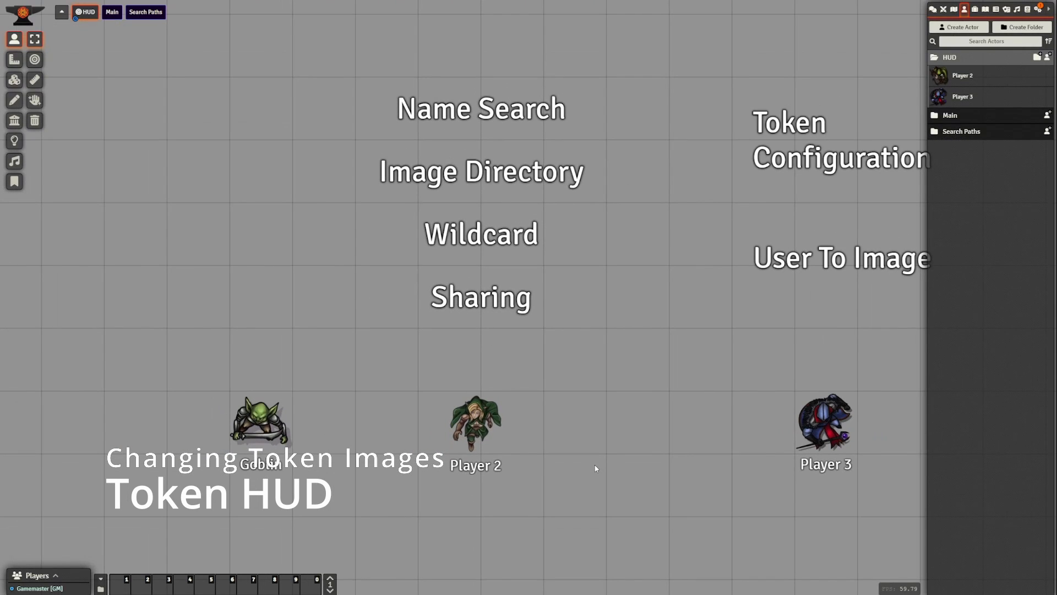
{"action": "right_click", "coordinate": [484, 424]}
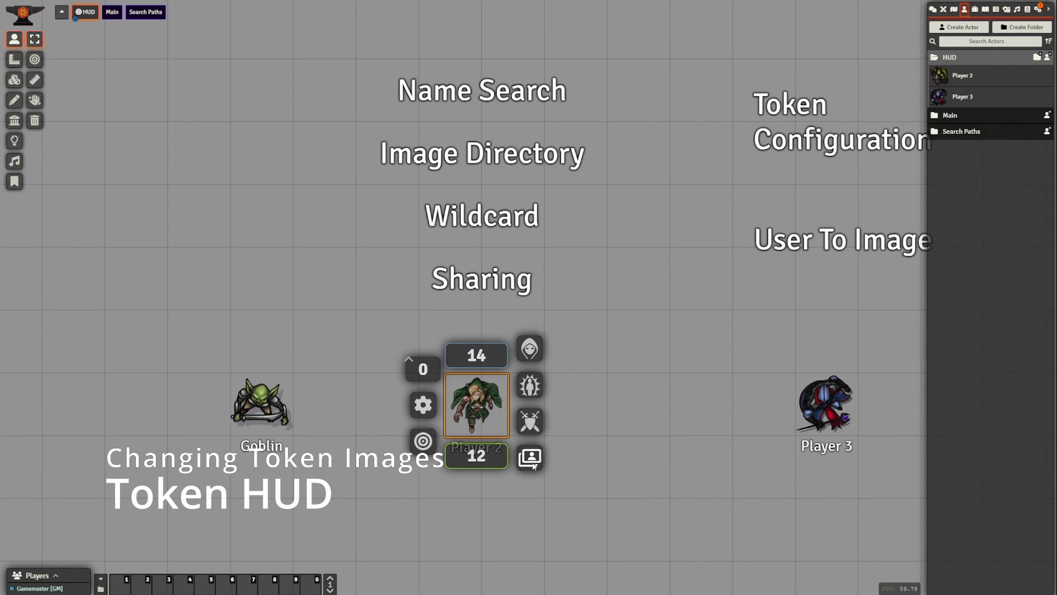
{"action": "left_click_drag", "start_coordinate": [436, 497], "coordinate": [473, 494]}
{"action": "left_click", "coordinate": [473, 494]}
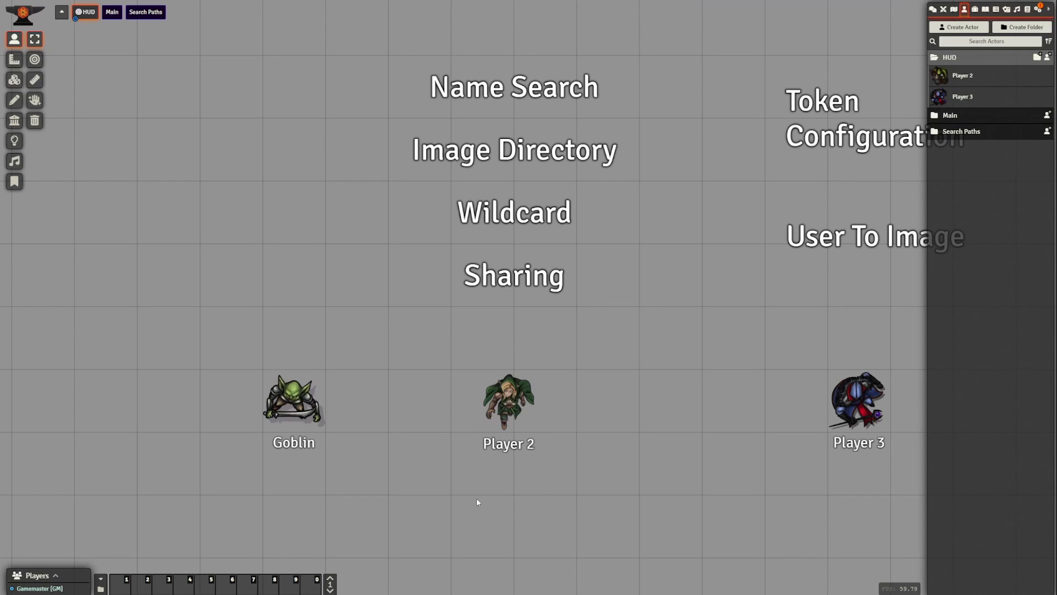
Switch the Goblin token between art variants from its Token HUD, finishing on the heavily armoured goblin with the curved blade.
{"action": "left_click", "coordinate": [311, 419]}
{"action": "right_click", "coordinate": [309, 426]}
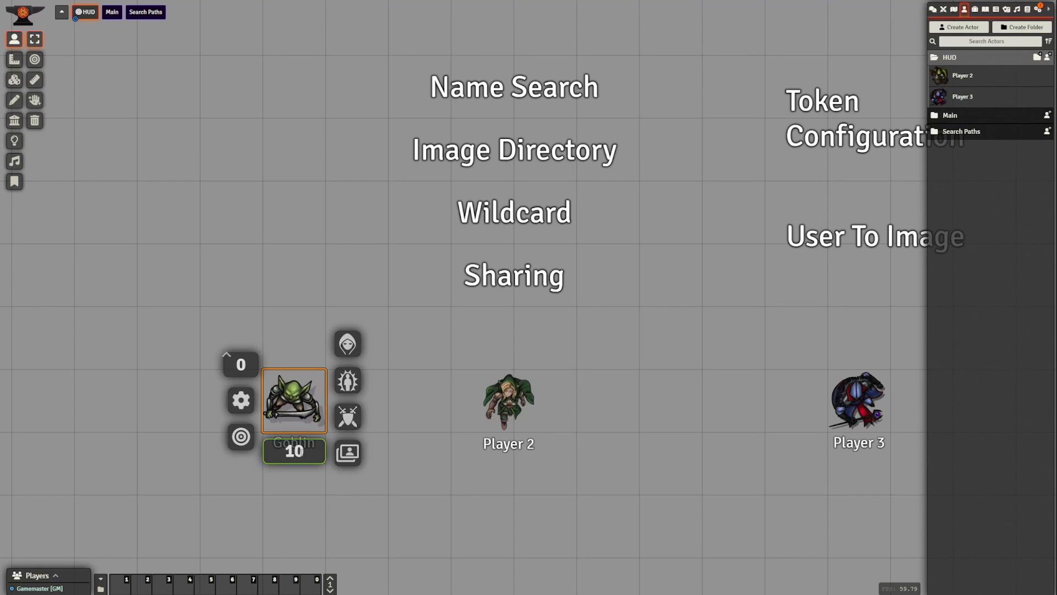
{"action": "left_click", "coordinate": [347, 452]}
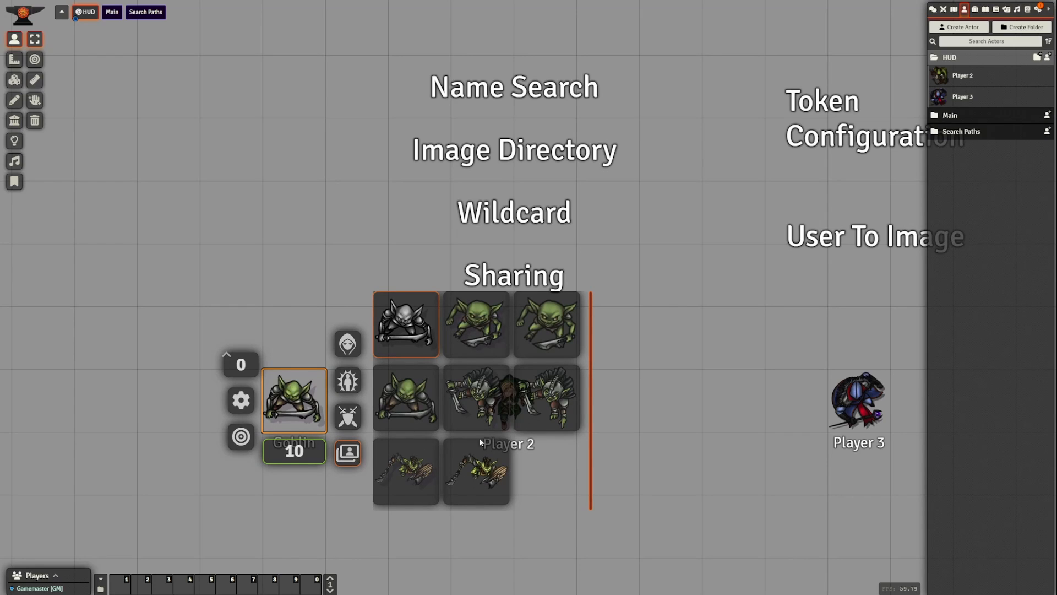
{"action": "left_click", "coordinate": [347, 453]}
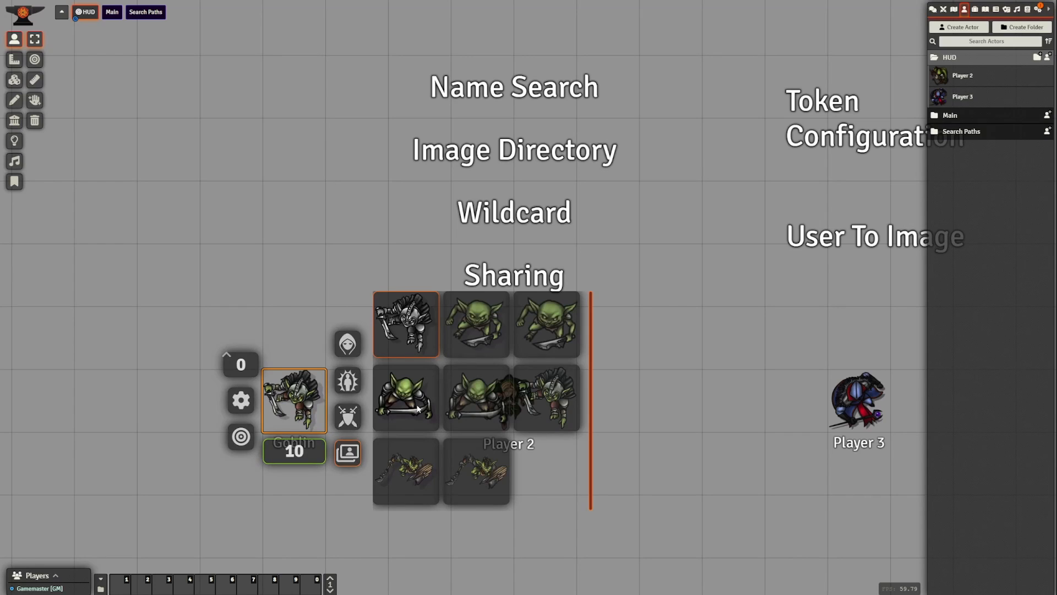
{"action": "left_click", "coordinate": [327, 399]}
{"action": "right_click", "coordinate": [313, 404]}
{"action": "left_click", "coordinate": [348, 453]}
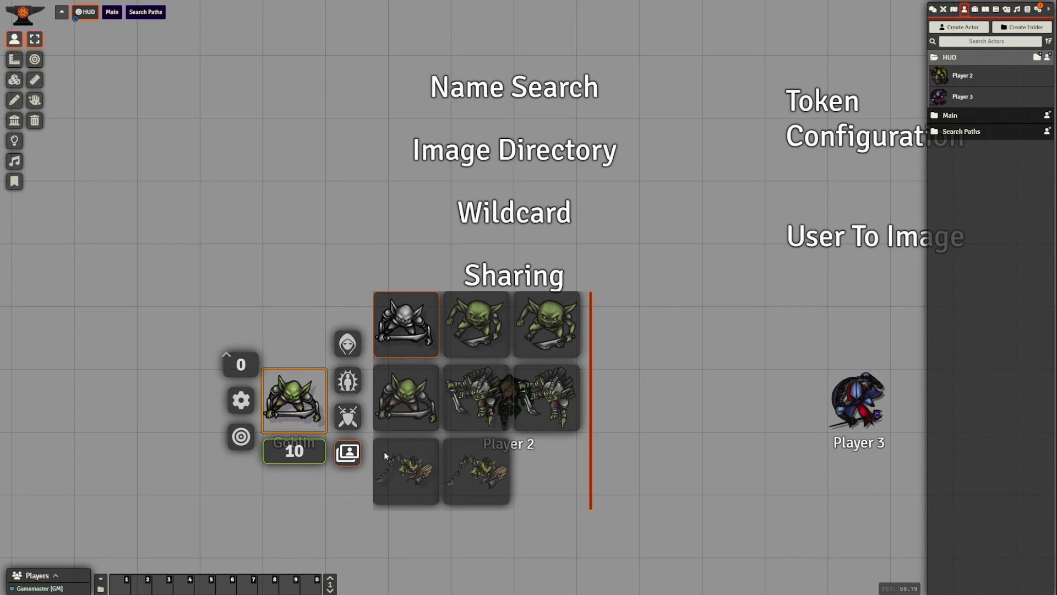
{"action": "left_click", "coordinate": [551, 394]}
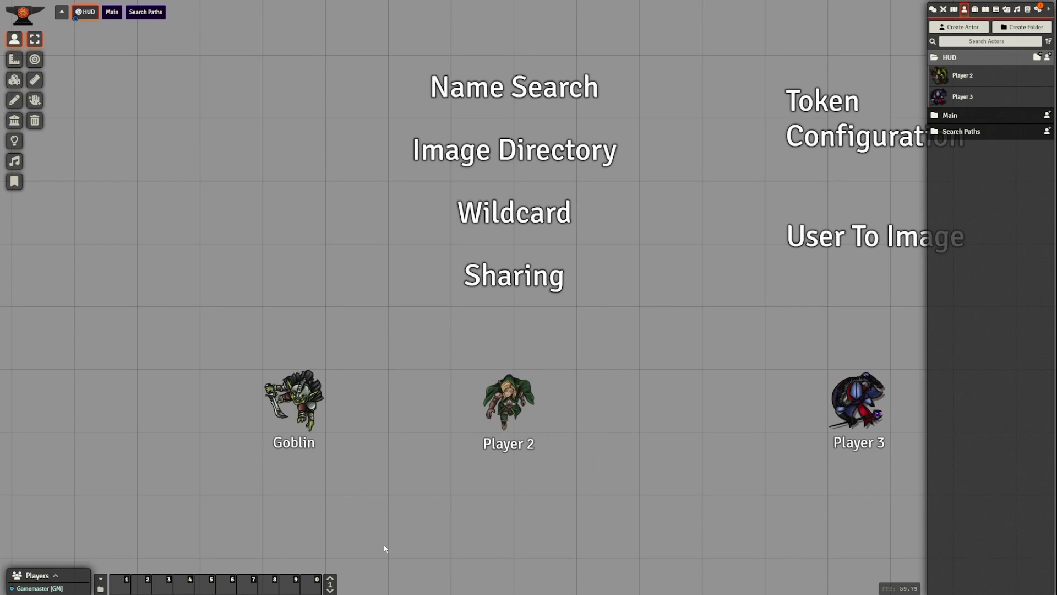
Show the art variants offered in the Player 2 token's HUD and dismiss them.
{"action": "left_click_drag", "start_coordinate": [521, 517], "coordinate": [414, 517]}
{"action": "scroll", "coordinate": [414, 516], "scroll_direction": "down", "scroll_amount": 3}
{"action": "left_click_drag", "start_coordinate": [498, 462], "coordinate": [500, 483]}
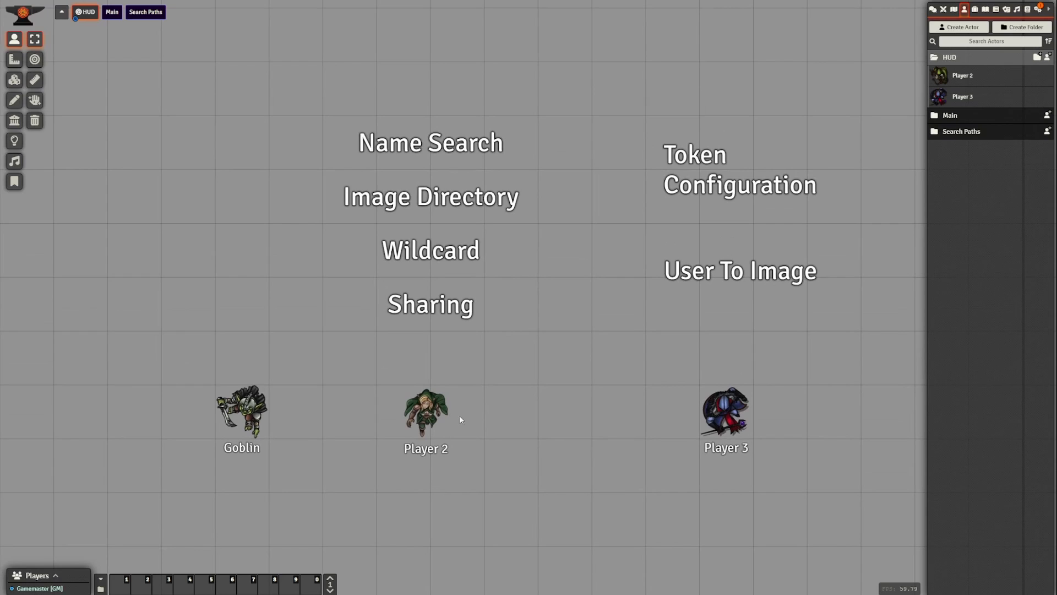
{"action": "right_click", "coordinate": [417, 404]}
{"action": "left_click", "coordinate": [472, 457]}
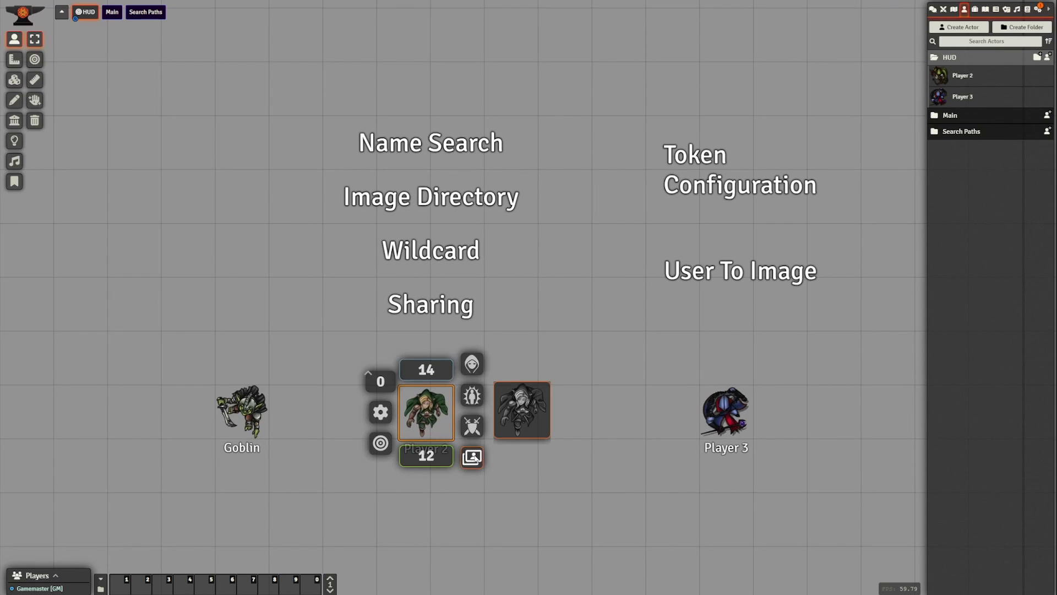
{"action": "left_click_drag", "start_coordinate": [536, 337], "coordinate": [541, 358]}
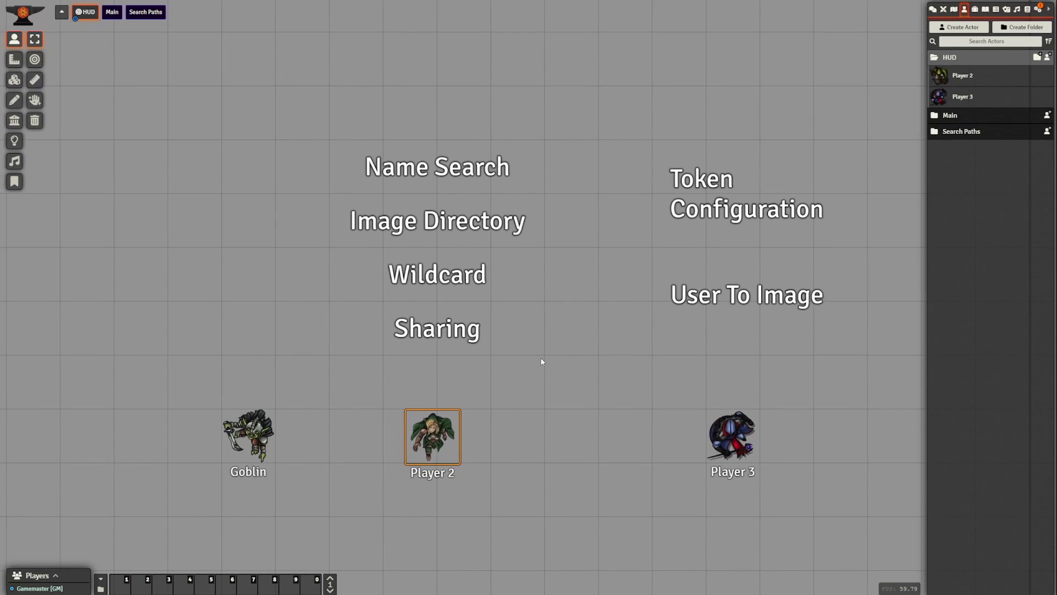
Look over the Name Search, Image Directory, Wildcard and Sharing labels above the Player 2 token.
{"action": "scroll", "coordinate": [544, 361], "scroll_direction": "up", "scroll_amount": 1}
{"action": "left_click_drag", "start_coordinate": [295, 126], "coordinate": [581, 371]}
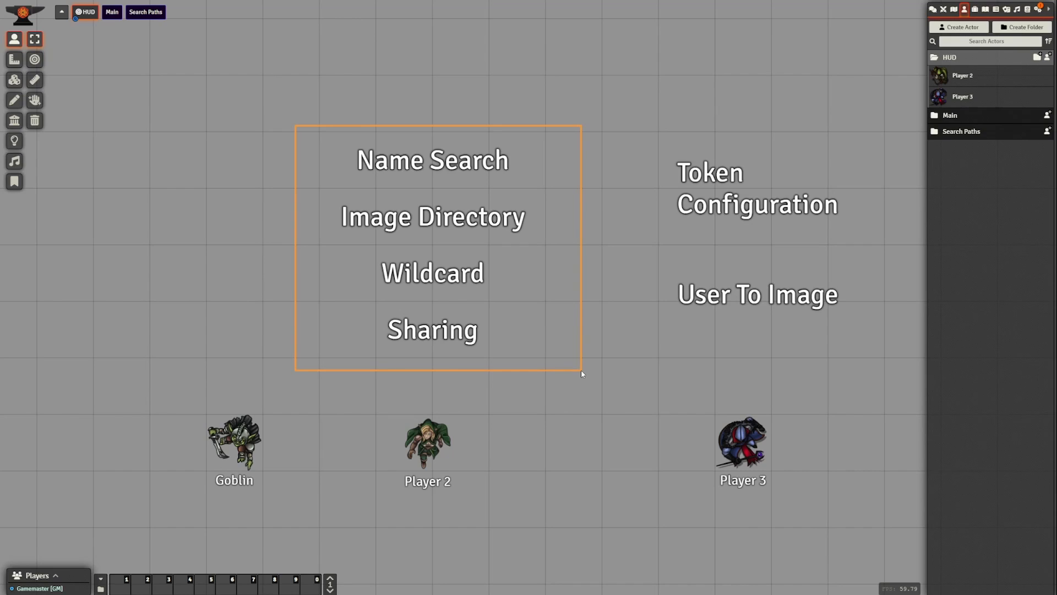
{"action": "left_click_drag", "start_coordinate": [581, 371], "coordinate": [580, 369]}
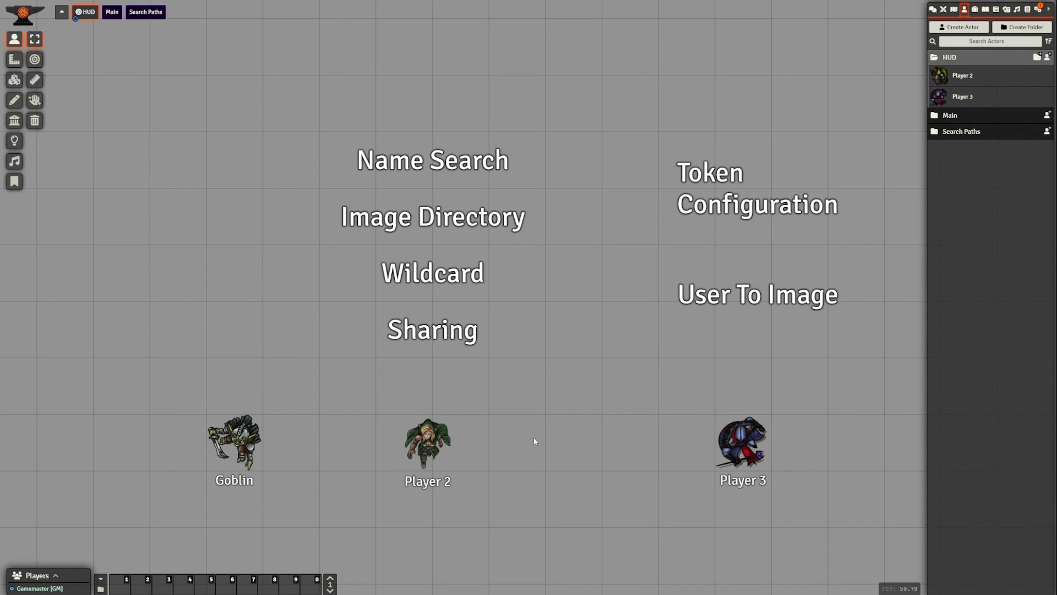
{"action": "scroll", "coordinate": [532, 412], "scroll_direction": "down", "scroll_amount": 1}
{"action": "scroll", "coordinate": [528, 406], "scroll_direction": "up", "scroll_amount": 1}
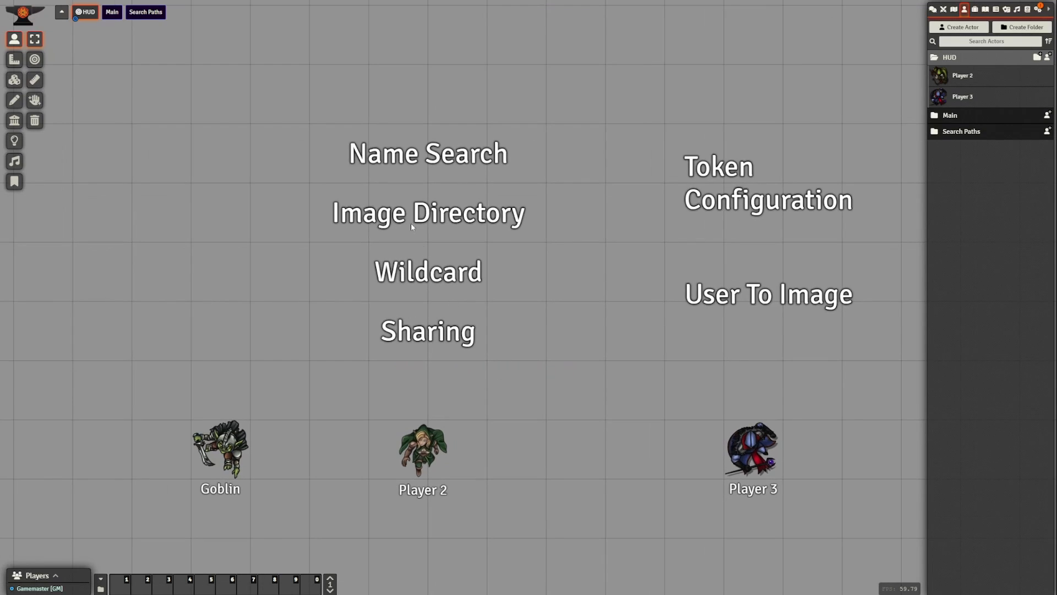
{"action": "left_click_drag", "start_coordinate": [283, 97], "coordinate": [590, 199]}
{"action": "left_click_drag", "start_coordinate": [582, 396], "coordinate": [570, 380]}
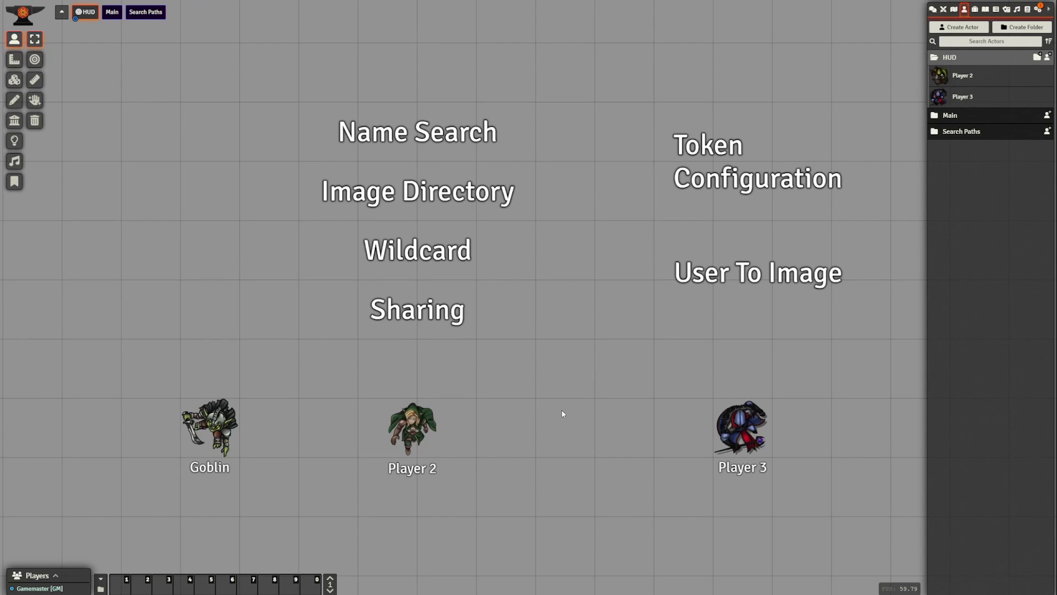
{"action": "scroll", "coordinate": [562, 413], "scroll_direction": "down", "scroll_amount": 1}
{"action": "scroll", "coordinate": [562, 414], "scroll_direction": "up", "scroll_amount": 1}
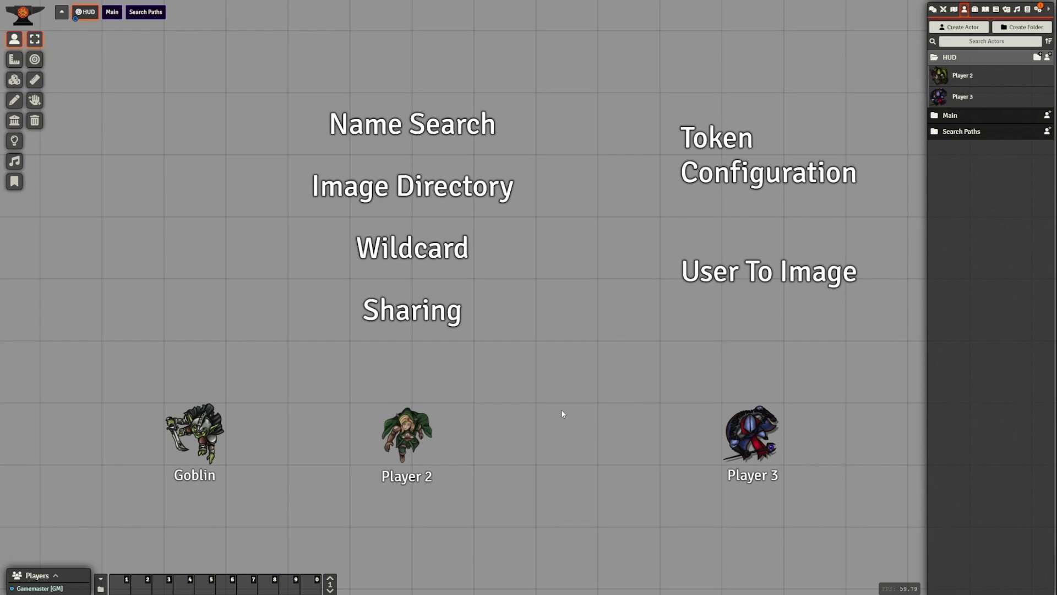
Check Player 2's HUD art variants again before changing the search paths, and close the HUD.
{"action": "left_click_drag", "start_coordinate": [539, 417], "coordinate": [533, 400]}
{"action": "left_click", "coordinate": [422, 437]}
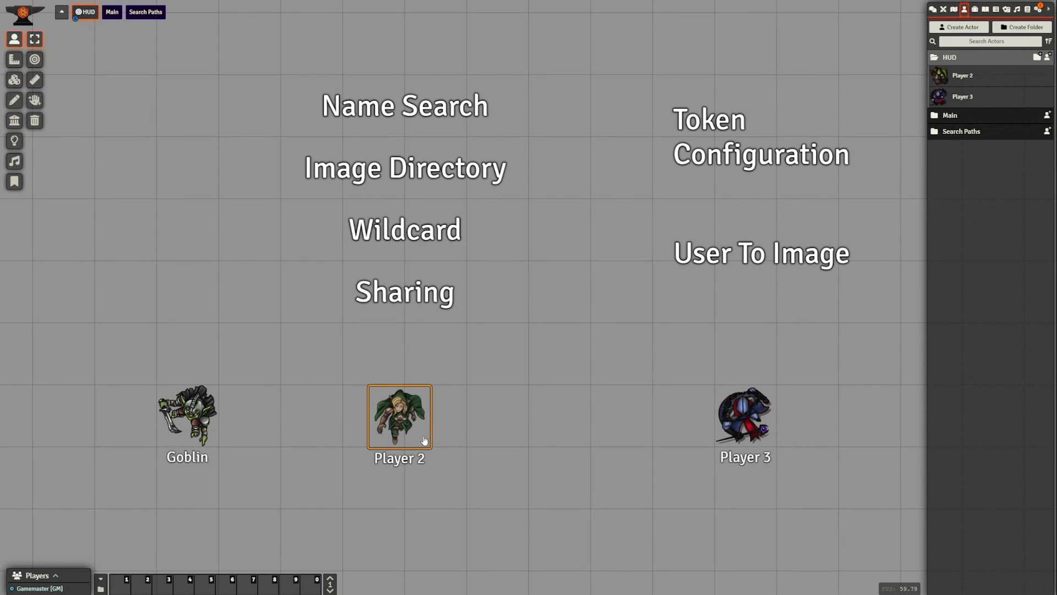
{"action": "right_click", "coordinate": [424, 439]}
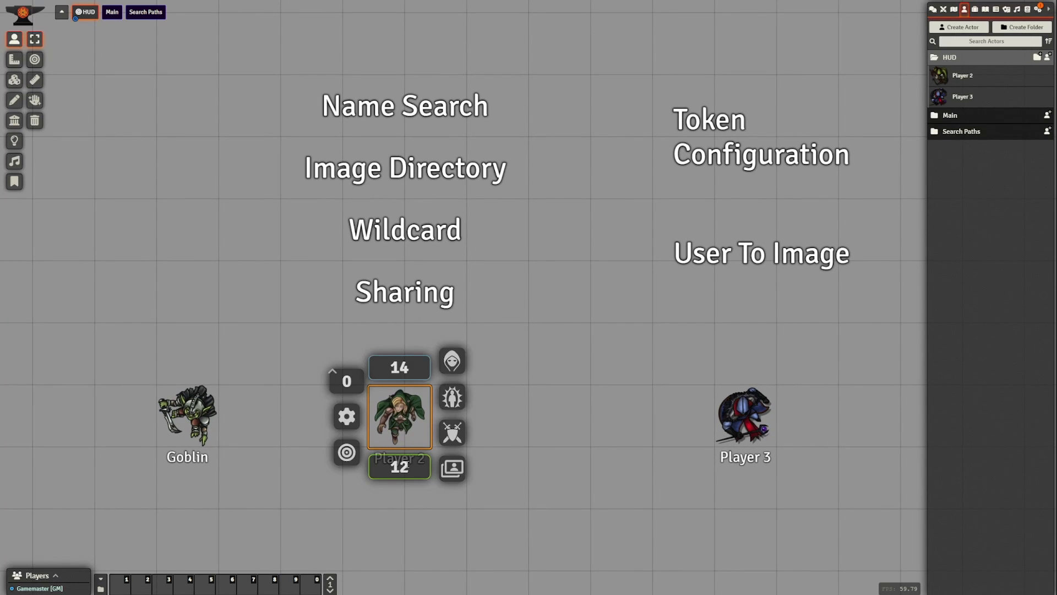
{"action": "left_click", "coordinate": [453, 479]}
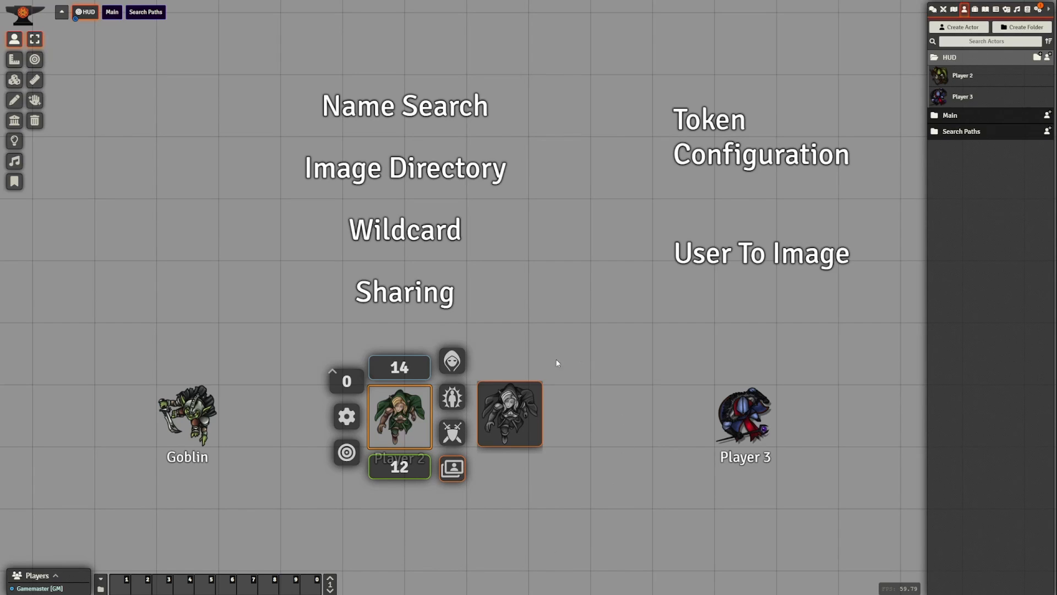
{"action": "left_click", "coordinate": [371, 514]}
{"action": "left_click_drag", "start_coordinate": [363, 485], "coordinate": [446, 448]}
{"action": "left_click_drag", "start_coordinate": [445, 445], "coordinate": [466, 452]}
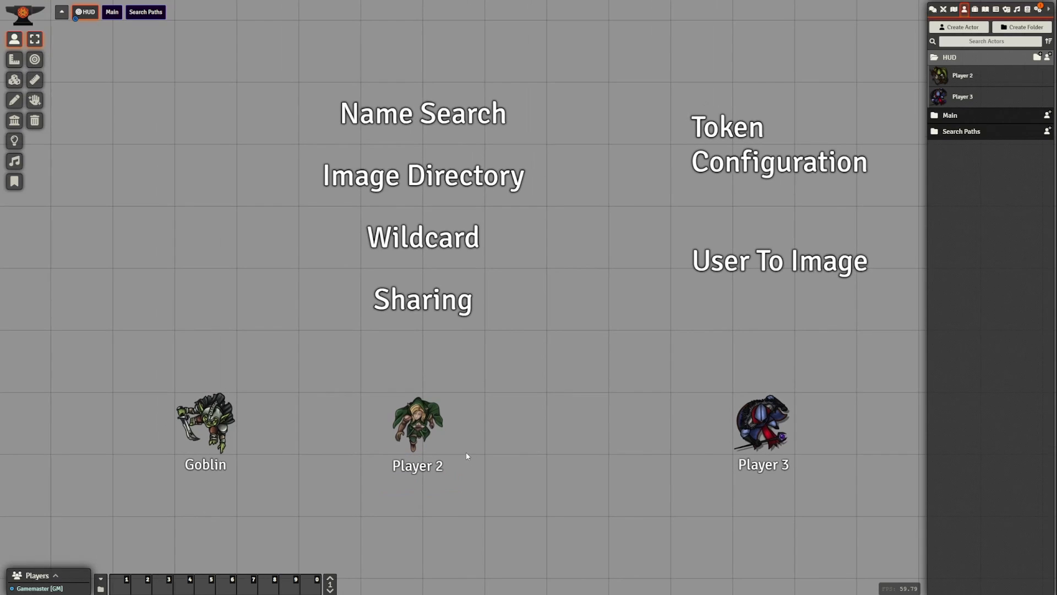
Open the Token Variant Art configuration at its search paths and position its window clear of the Player 2 token.
{"action": "left_click", "coordinate": [1039, 9]}
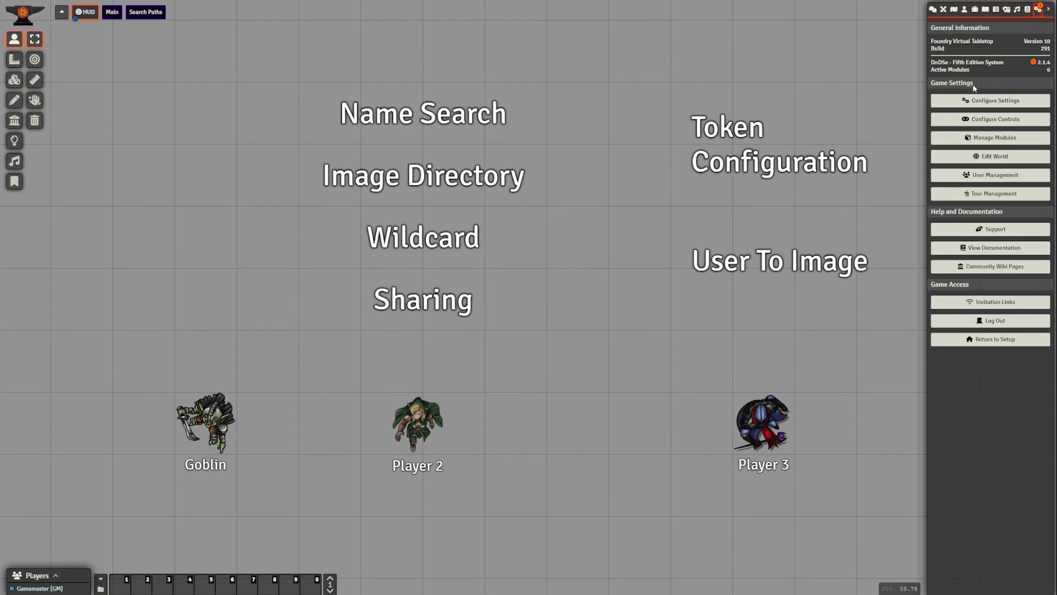
{"action": "left_click", "coordinate": [991, 100]}
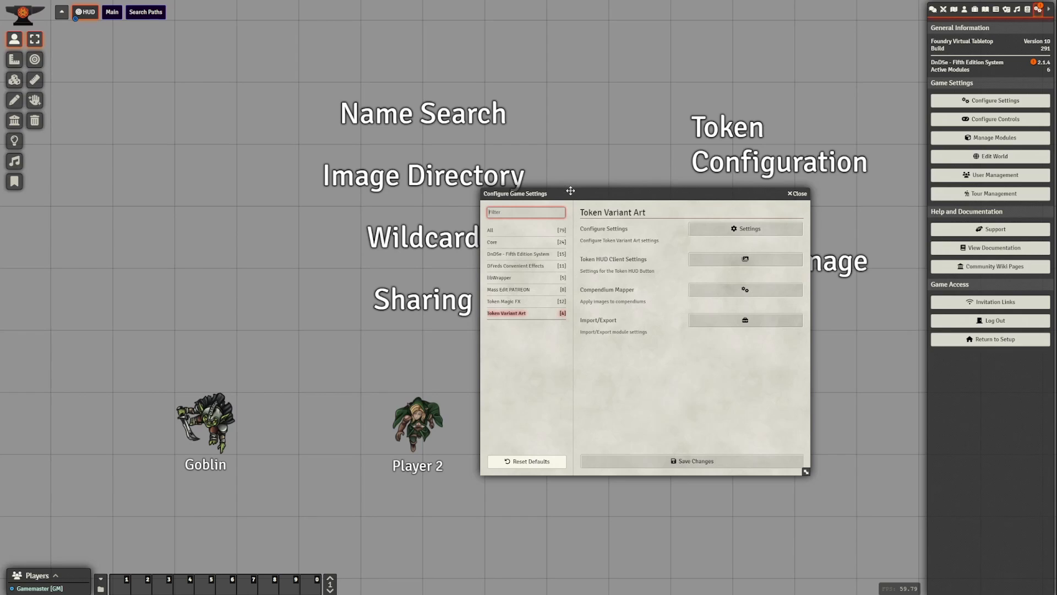
{"action": "left_click_drag", "start_coordinate": [570, 188], "coordinate": [643, 181]}
{"action": "left_click", "coordinate": [799, 228]}
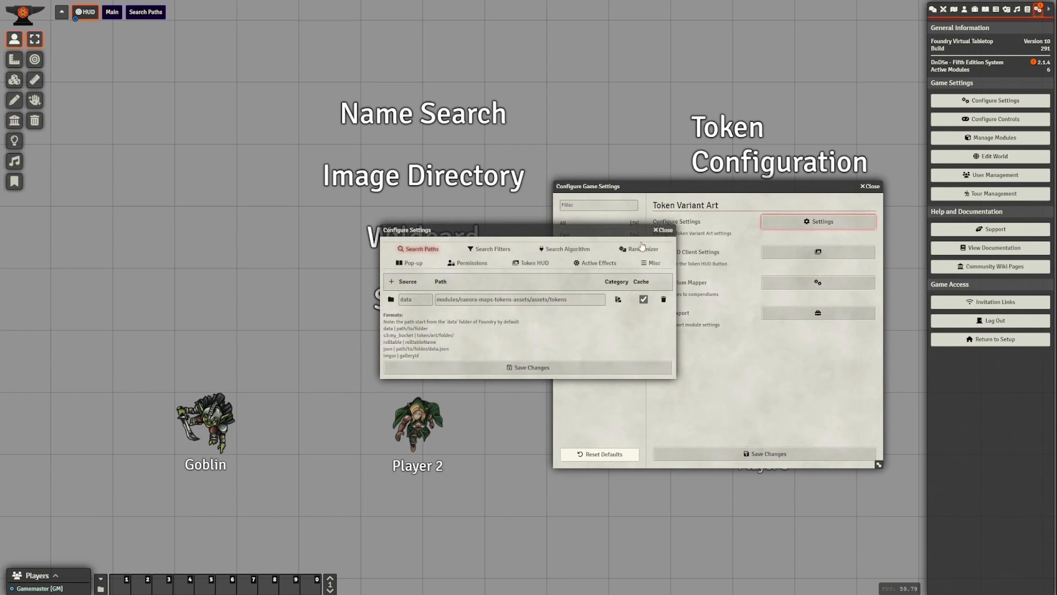
{"action": "left_click_drag", "start_coordinate": [542, 230], "coordinate": [730, 258]}
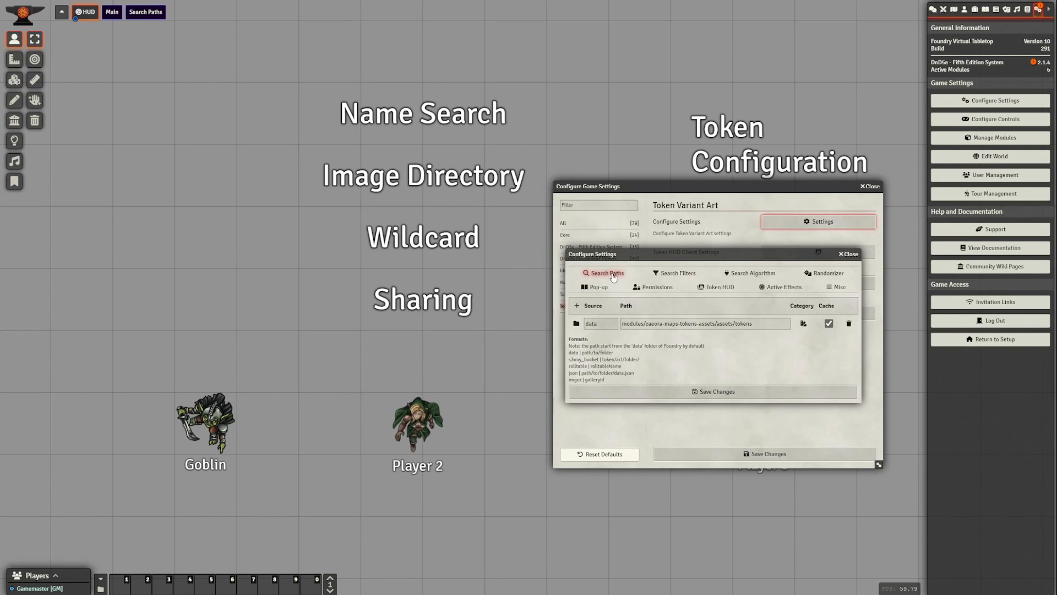
Add a data search path for the player folder and save the module and game settings.
{"action": "left_click", "coordinate": [578, 306]}
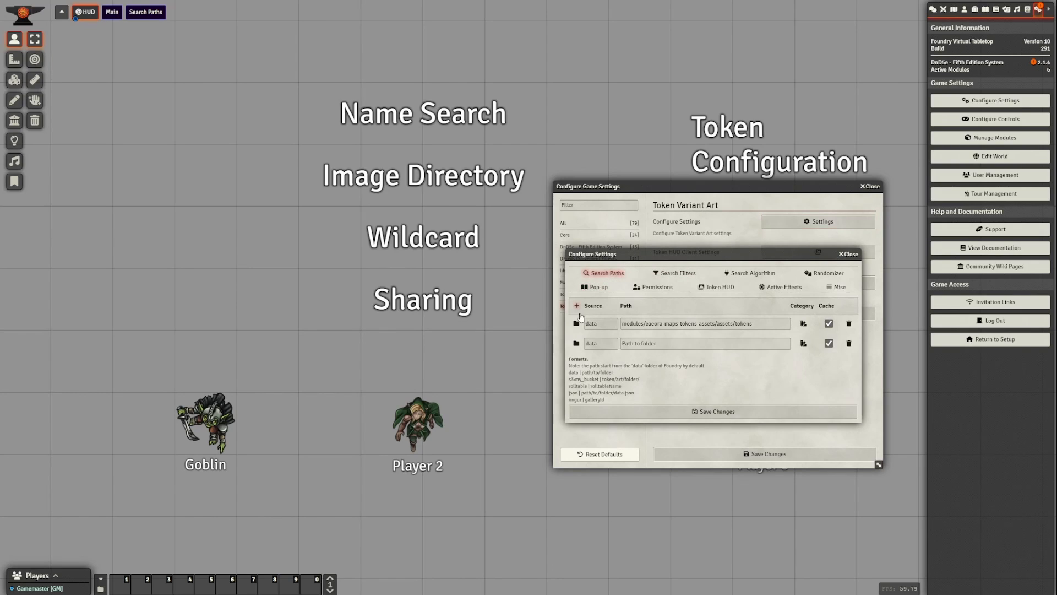
{"action": "left_click", "coordinate": [576, 343]}
{"action": "left_click_drag", "start_coordinate": [492, 253], "coordinate": [602, 285]}
{"action": "left_click", "coordinate": [538, 312]}
{"action": "left_click", "coordinate": [552, 423]}
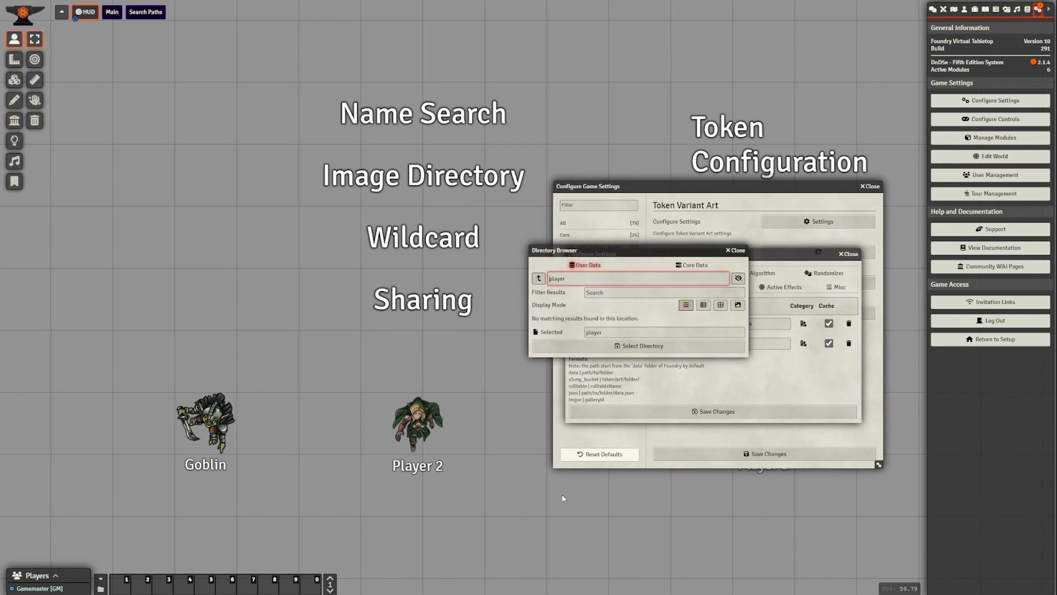
{"action": "left_click", "coordinate": [633, 347]}
{"action": "left_click", "coordinate": [693, 412]}
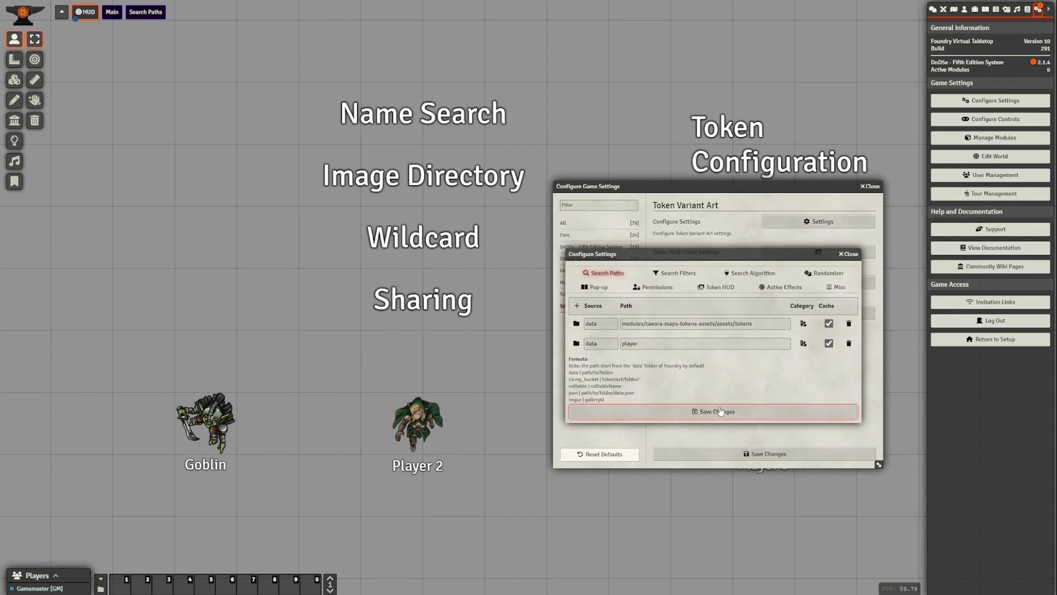
{"action": "left_click", "coordinate": [731, 460]}
Examine the art variants in the Player 2 token's HUD with the player folder as a search path, and dismiss the HUD.
{"action": "left_click", "coordinate": [445, 416]}
{"action": "right_click", "coordinate": [439, 434]}
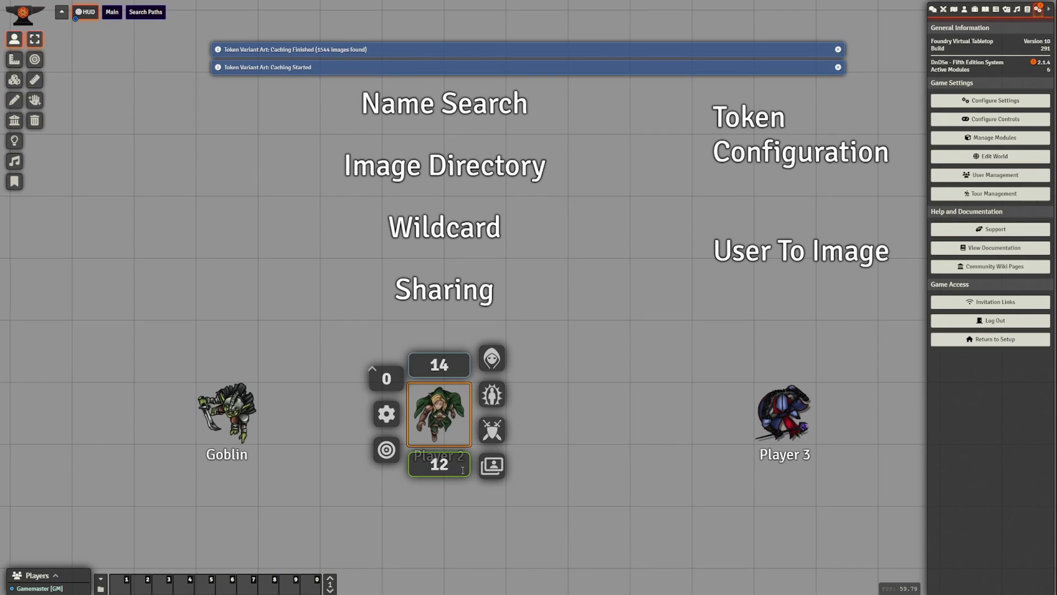
{"action": "left_click", "coordinate": [491, 466]}
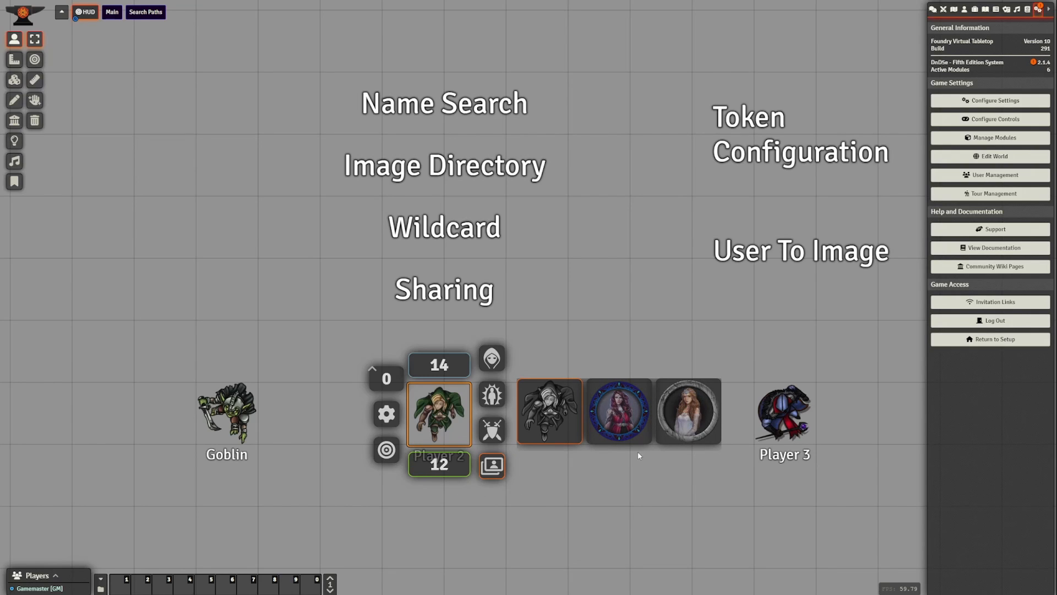
{"action": "left_click", "coordinate": [626, 486]}
{"action": "left_click_drag", "start_coordinate": [626, 486], "coordinate": [578, 462]}
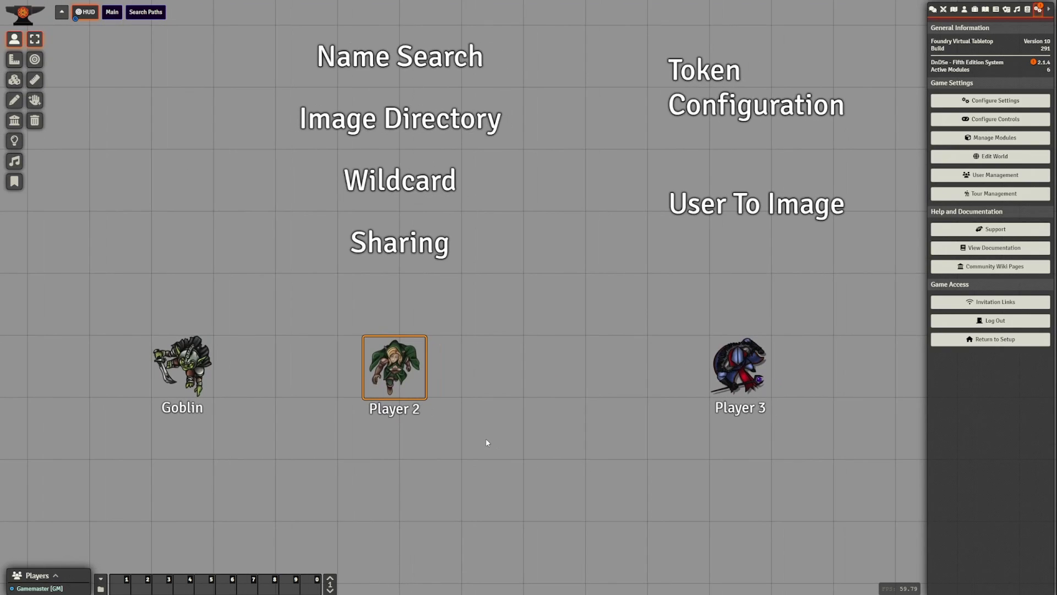
{"action": "left_click_drag", "start_coordinate": [460, 418], "coordinate": [395, 423]}
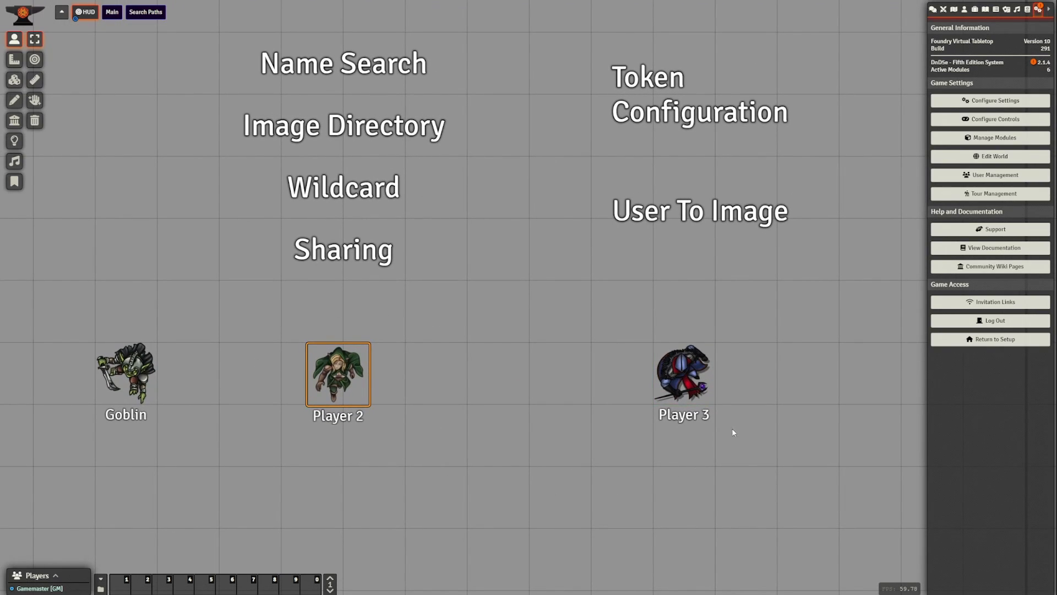
Compare the art variants offered in the HUDs of the Player 2 and Player 3 tokens.
{"action": "right_click", "coordinate": [362, 388]}
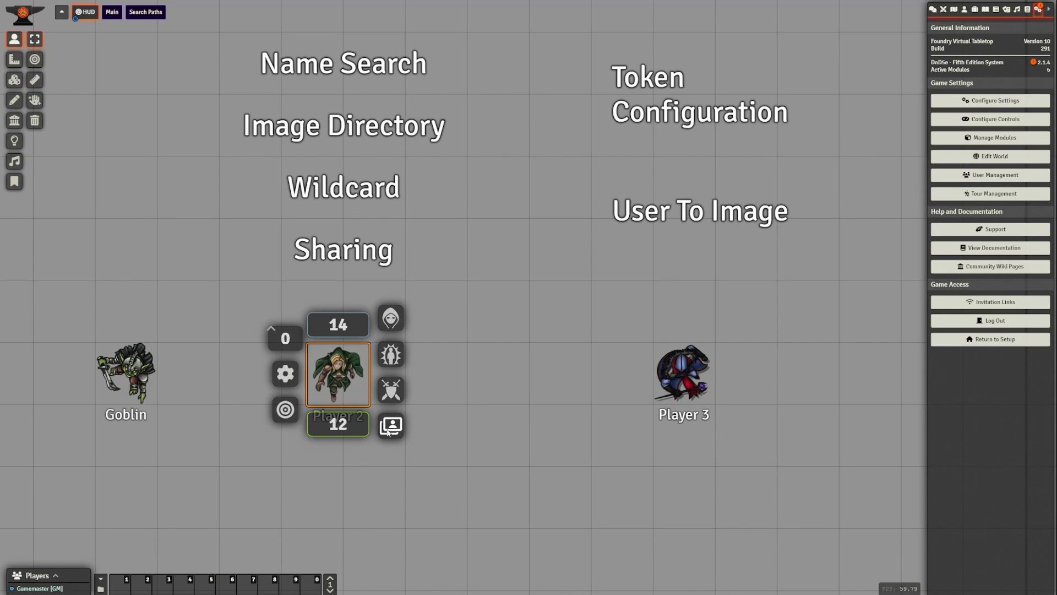
{"action": "left_click", "coordinate": [391, 425]}
{"action": "left_click_drag", "start_coordinate": [541, 441], "coordinate": [438, 451]}
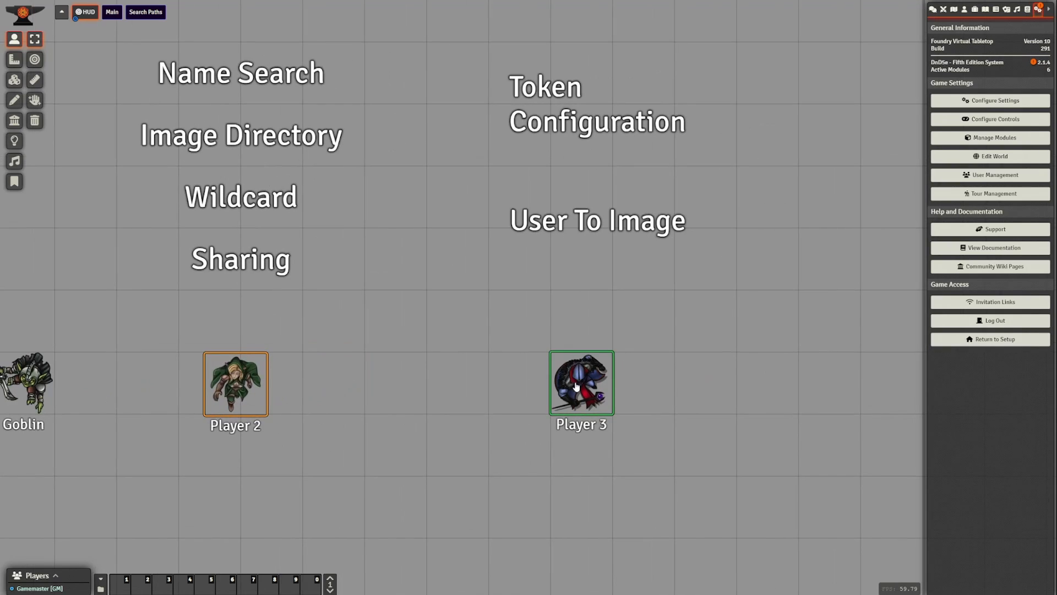
{"action": "right_click", "coordinate": [584, 392]}
{"action": "left_click", "coordinate": [634, 433]}
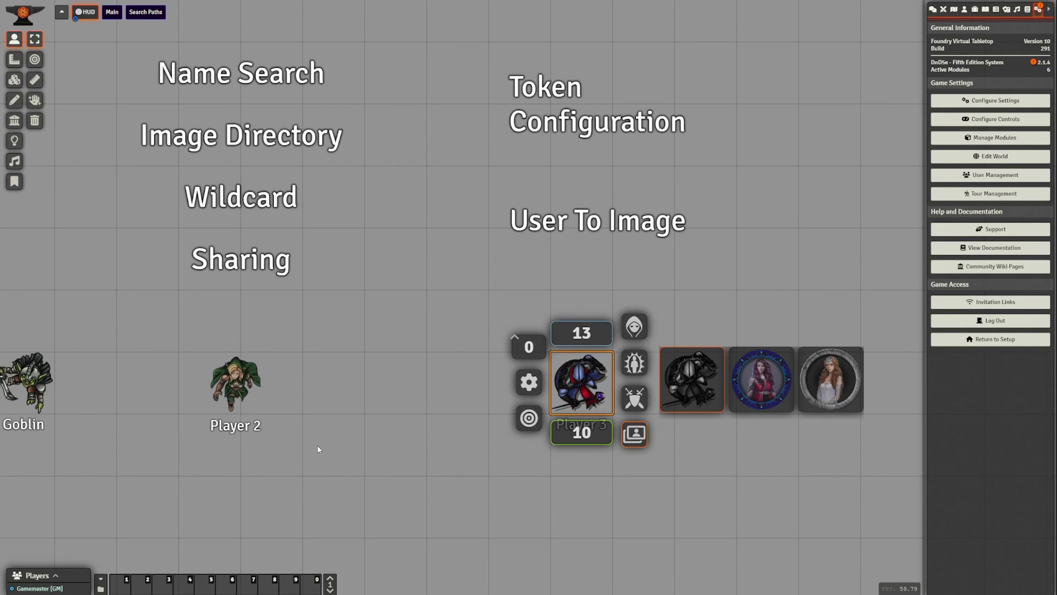
{"action": "left_click_drag", "start_coordinate": [319, 448], "coordinate": [431, 465]}
Review Player 2's art variants once more and point out the Image Directory label.
{"action": "left_click", "coordinate": [347, 420]}
{"action": "right_click", "coordinate": [346, 420]}
{"action": "left_click", "coordinate": [400, 452]}
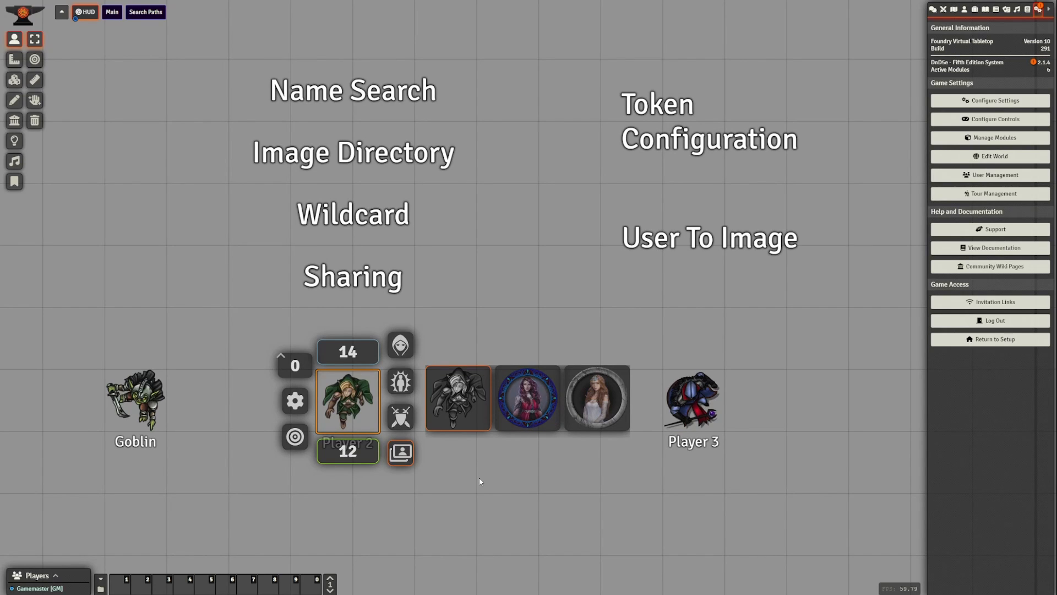
{"action": "left_click_drag", "start_coordinate": [479, 478], "coordinate": [508, 512]}
{"action": "left_click_drag", "start_coordinate": [537, 355], "coordinate": [567, 374]}
{"action": "left_click_drag", "start_coordinate": [267, 171], "coordinate": [560, 244]}
{"action": "left_click_drag", "start_coordinate": [535, 414], "coordinate": [499, 410]}
Remove the player folder from the Token Variant Art search paths and save the settings.
{"action": "left_click", "coordinate": [972, 103]}
{"action": "left_click", "coordinate": [793, 222]}
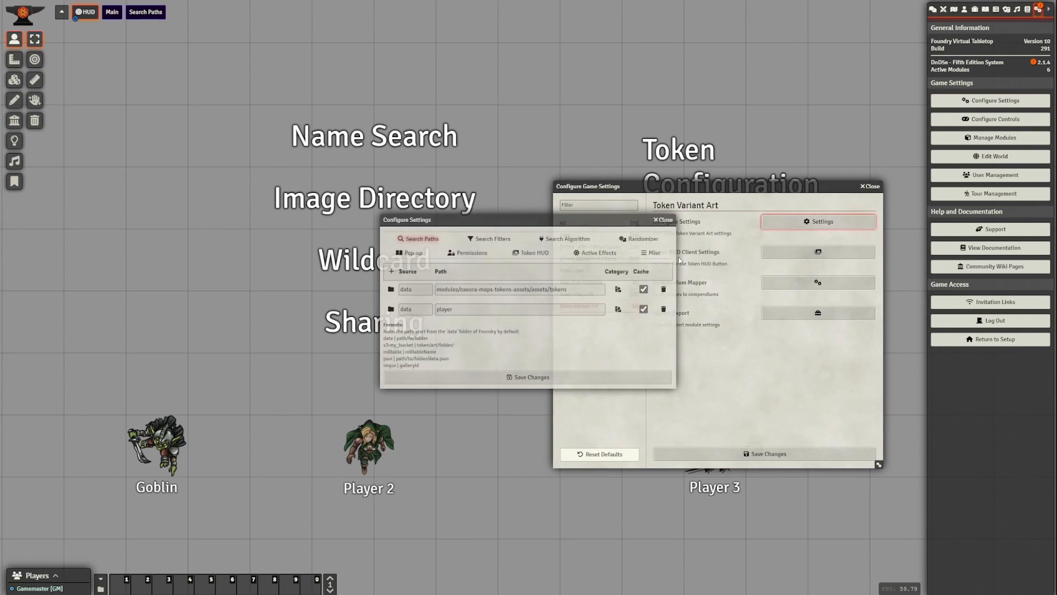
{"action": "left_click", "coordinate": [664, 310]}
{"action": "left_click", "coordinate": [528, 290]}
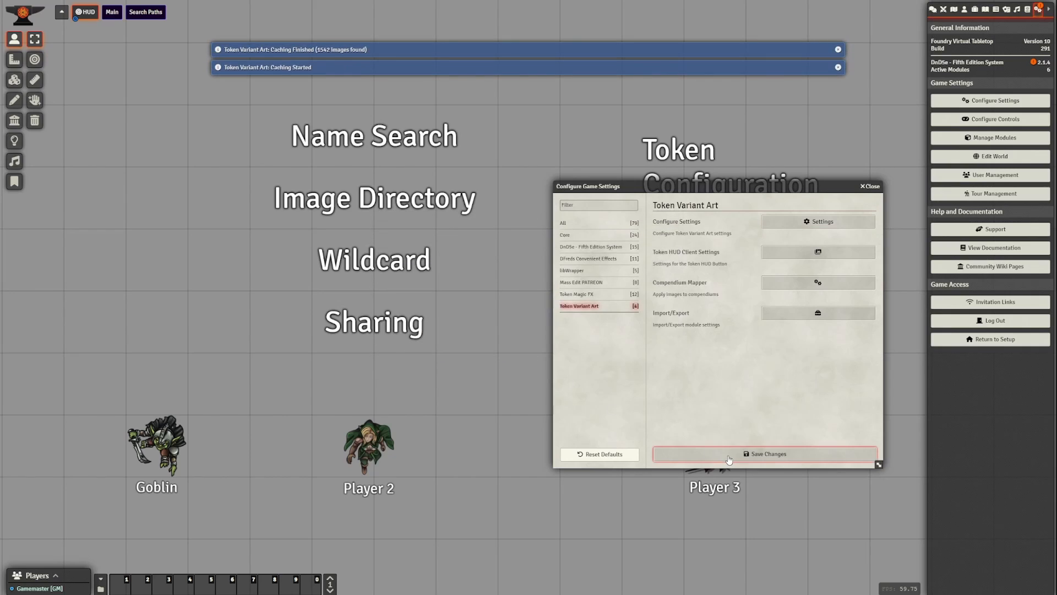
{"action": "left_click", "coordinate": [728, 459]}
Check which art variants the HUDs of the Player 2 and Player 3 tokens offer without the player search path.
{"action": "left_click", "coordinate": [392, 415]}
{"action": "right_click", "coordinate": [395, 430]}
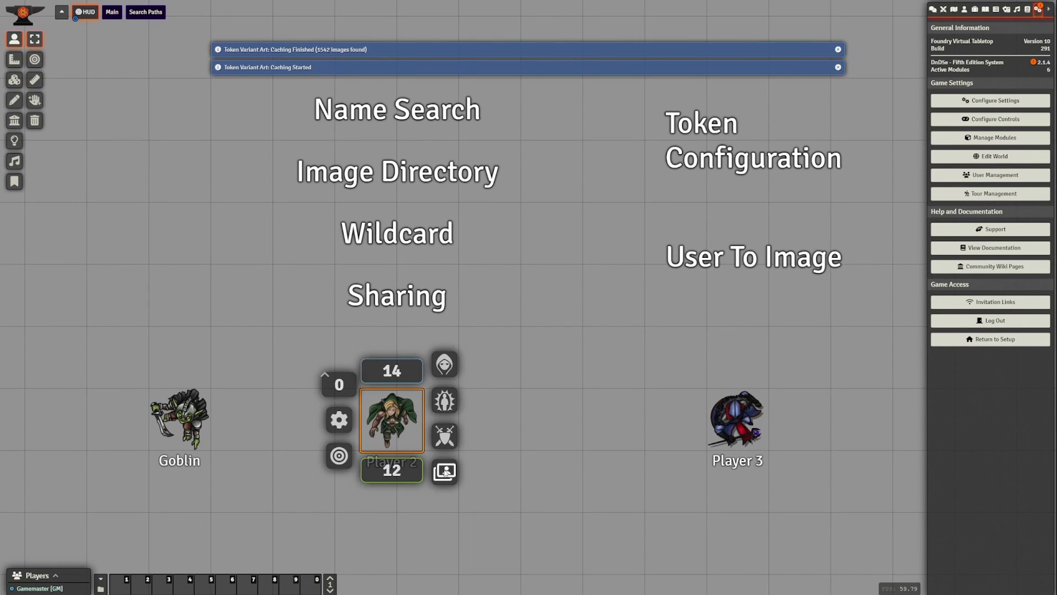
{"action": "left_click", "coordinate": [445, 471]}
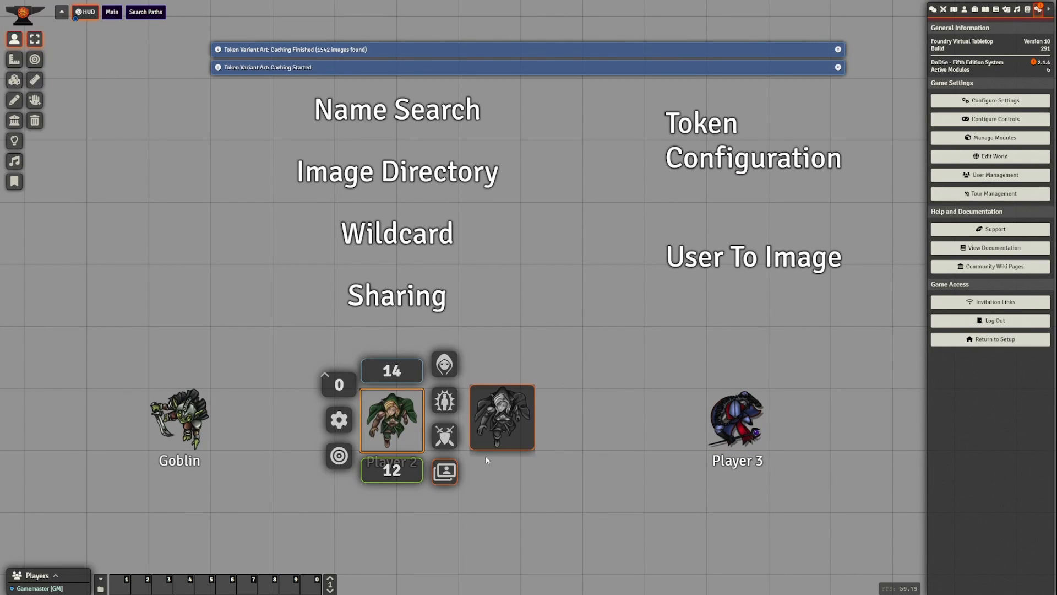
{"action": "left_click_drag", "start_coordinate": [556, 410], "coordinate": [456, 404]}
{"action": "right_click", "coordinate": [634, 422]}
{"action": "left_click", "coordinate": [690, 465]}
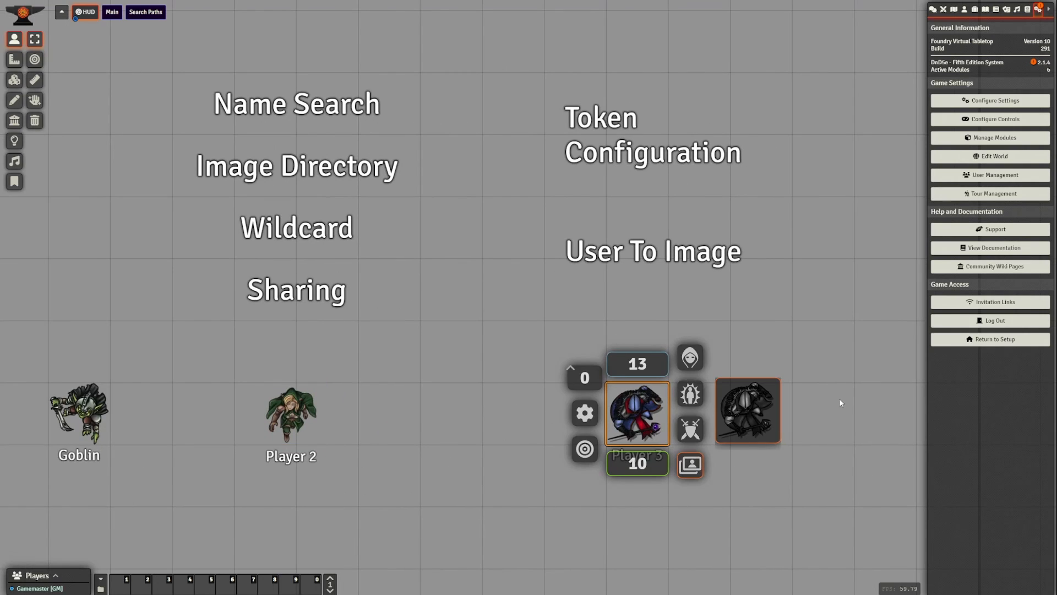
{"action": "left_click_drag", "start_coordinate": [357, 419], "coordinate": [496, 415]}
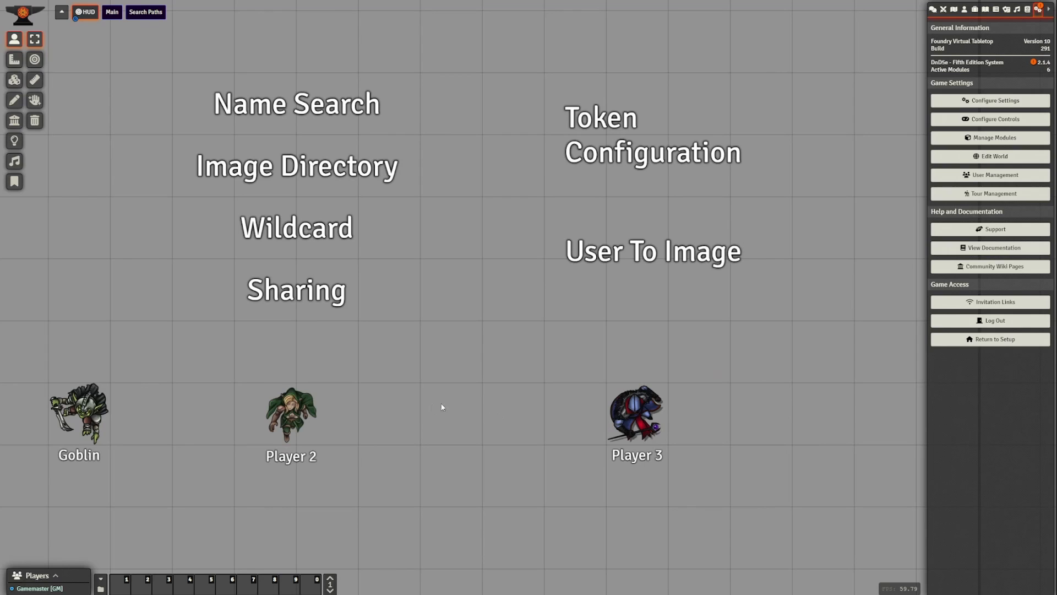
Assign the player folder as the Image Directory flag of the Player 2 token and apply the flags.
{"action": "left_click_drag", "start_coordinate": [360, 410], "coordinate": [444, 392]}
{"action": "left_click", "coordinate": [418, 393]}
{"action": "right_click", "coordinate": [393, 405]}
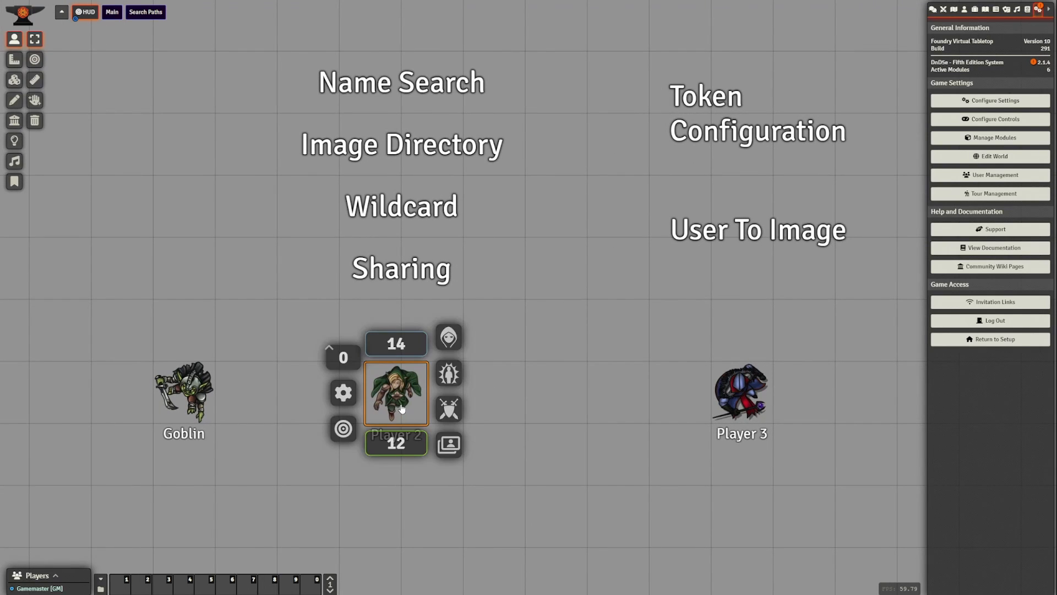
{"action": "left_click", "coordinate": [451, 448]}
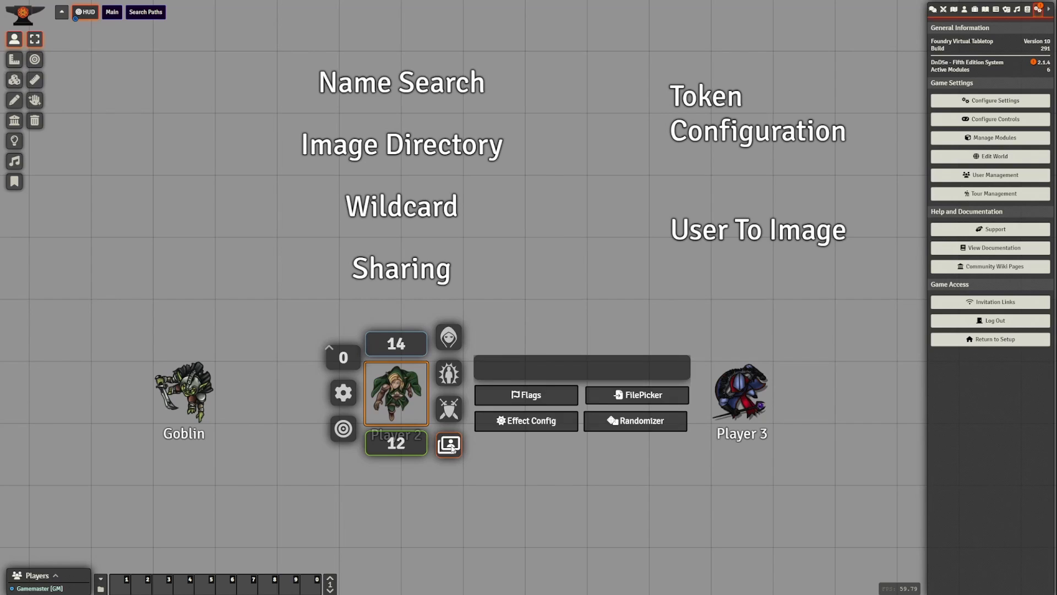
{"action": "left_click", "coordinate": [525, 401]}
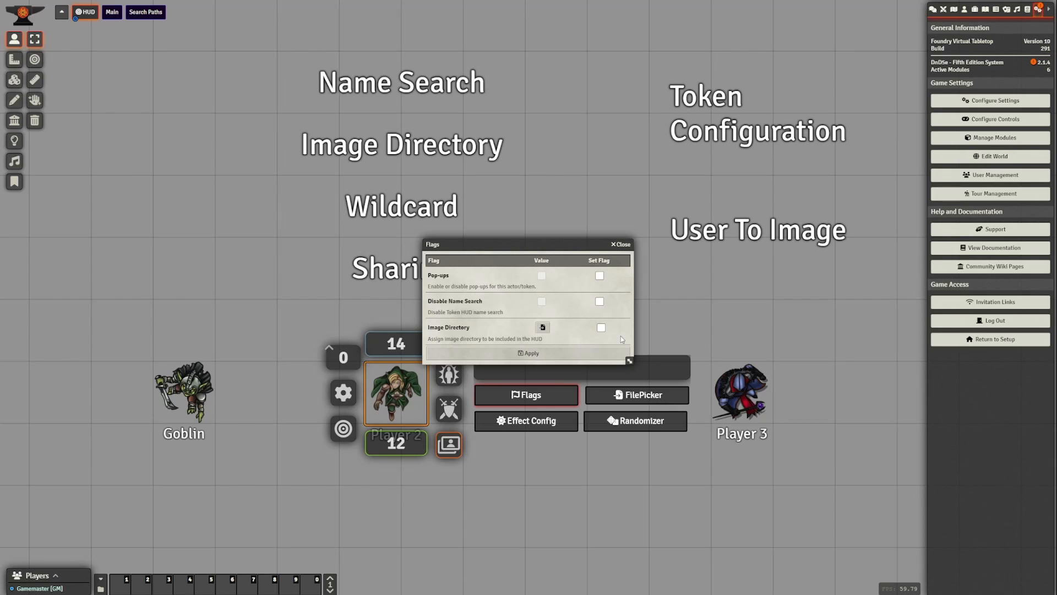
{"action": "left_click", "coordinate": [542, 327]}
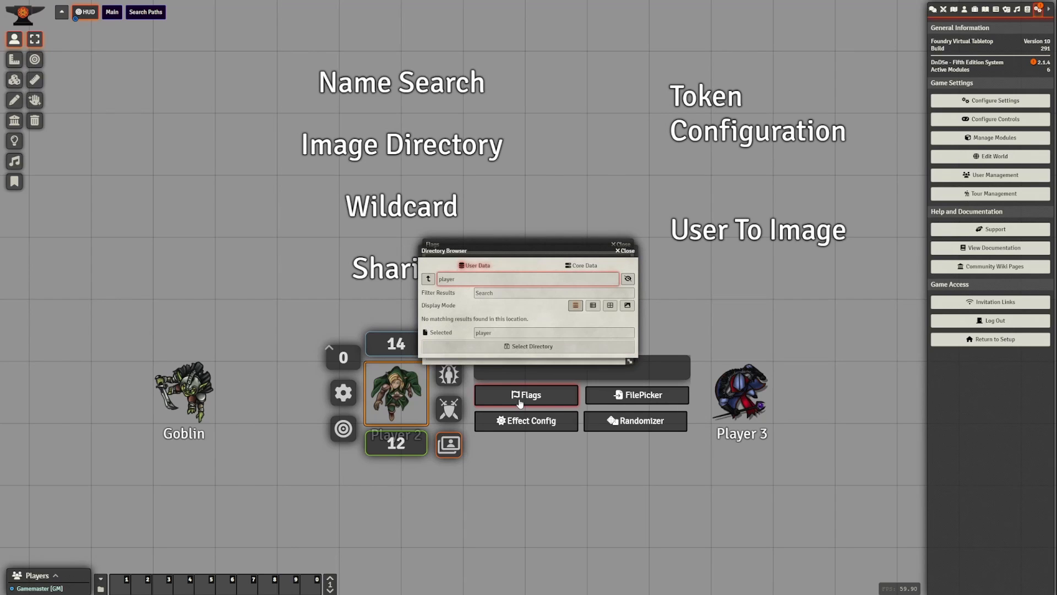
{"action": "left_click", "coordinate": [428, 278]}
{"action": "left_click", "coordinate": [470, 435]}
{"action": "left_click", "coordinate": [528, 353]}
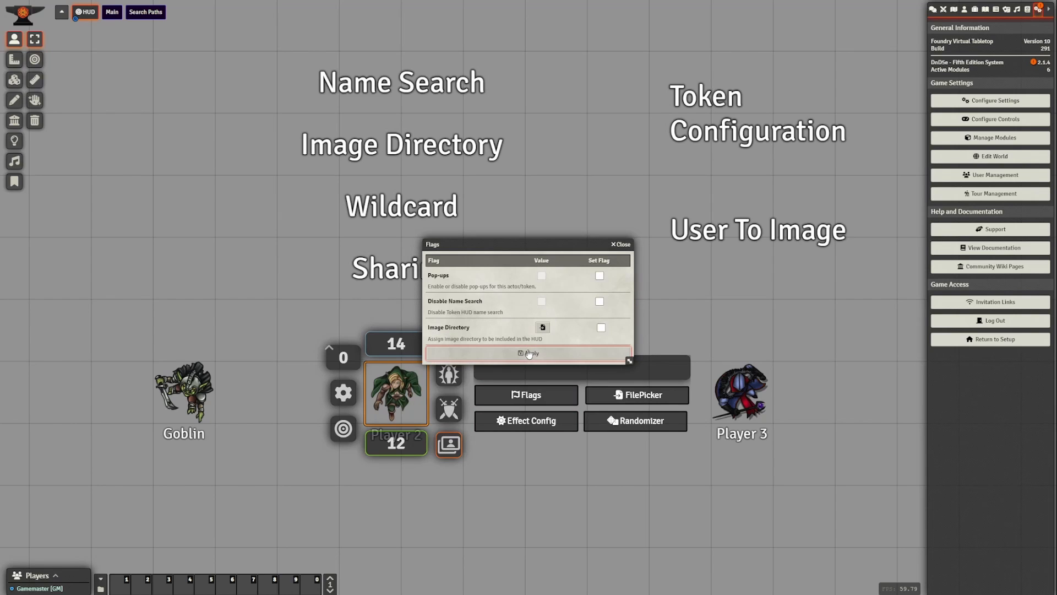
{"action": "left_click", "coordinate": [528, 353]}
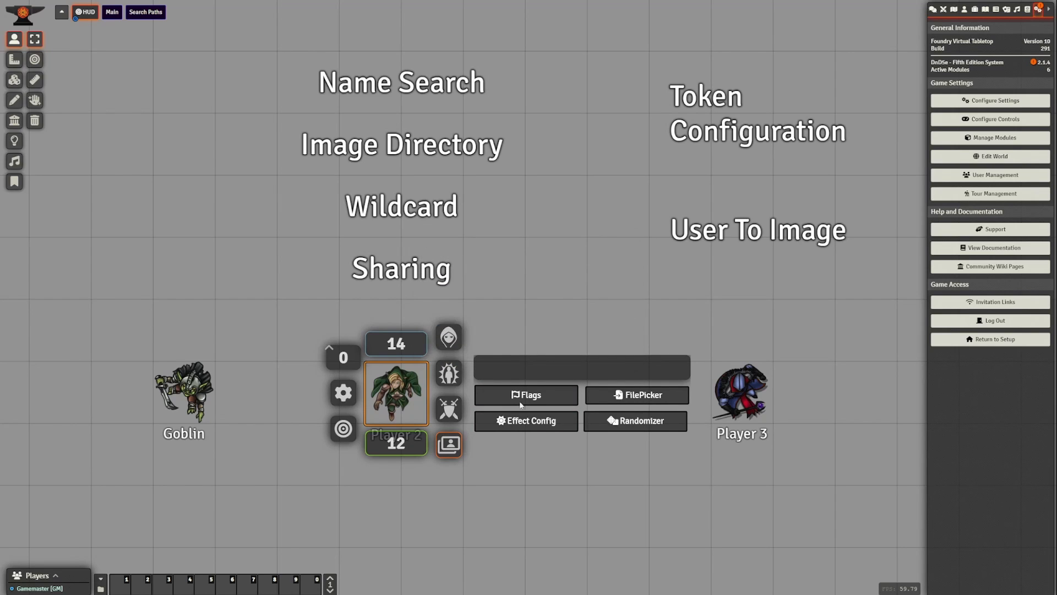
Compare the HUD art variants of Player 2, with its assigned image directory, against those of Player 3.
{"action": "left_click", "coordinate": [490, 521]}
{"action": "left_click_drag", "start_coordinate": [465, 527], "coordinate": [488, 508]}
{"action": "right_click", "coordinate": [434, 394]}
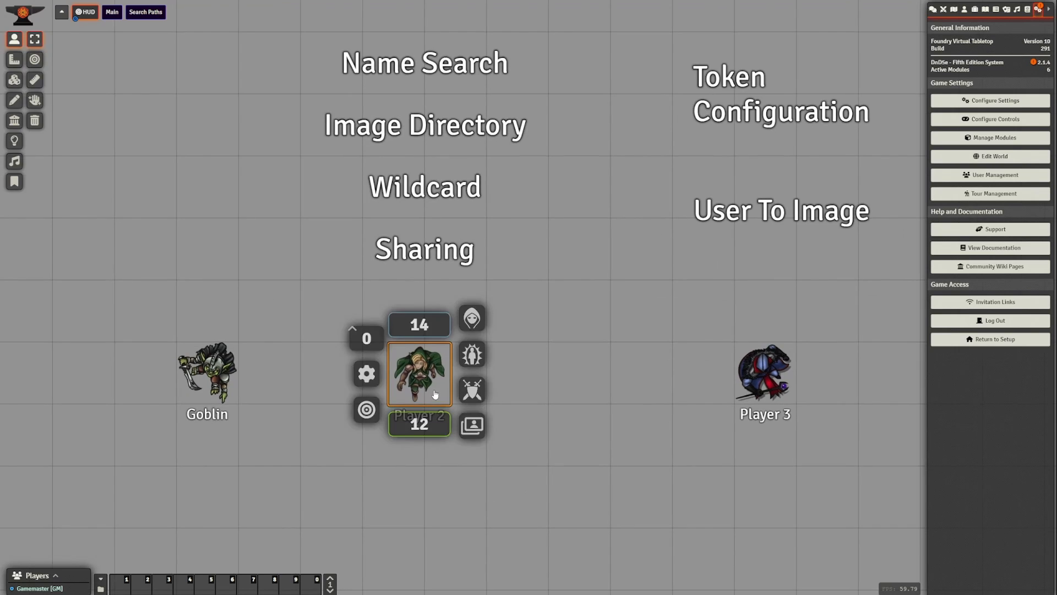
{"action": "left_click", "coordinate": [465, 427]}
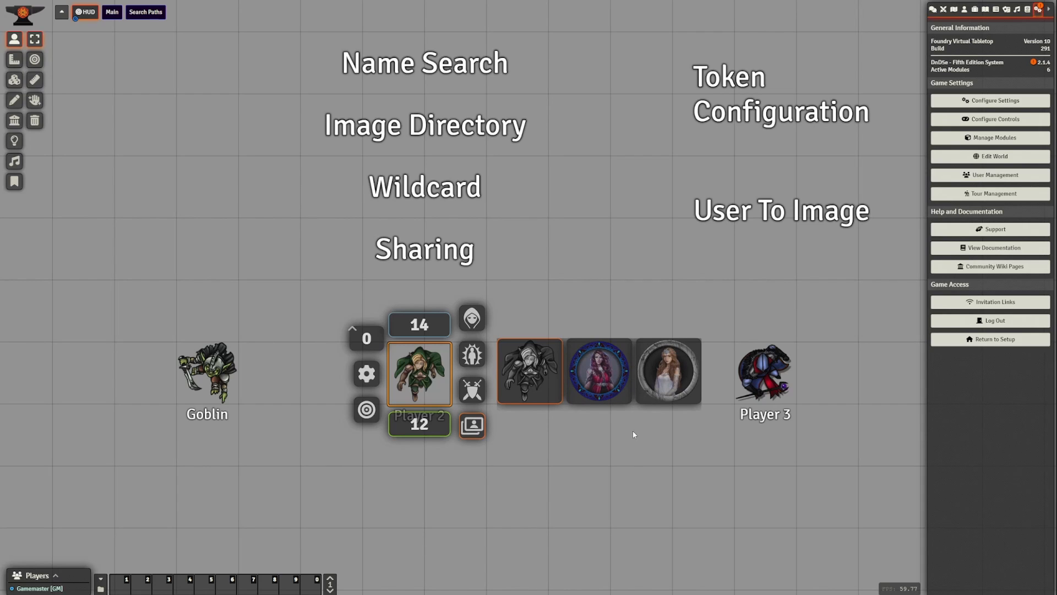
{"action": "left_click_drag", "start_coordinate": [517, 467], "coordinate": [396, 461]}
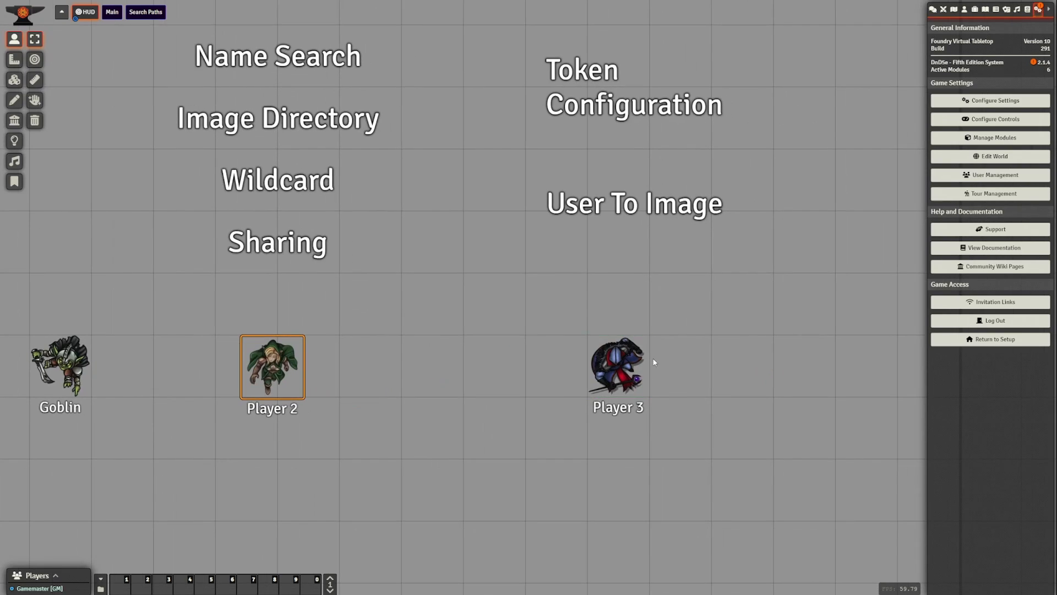
{"action": "right_click", "coordinate": [625, 366]}
{"action": "left_click", "coordinate": [672, 415]}
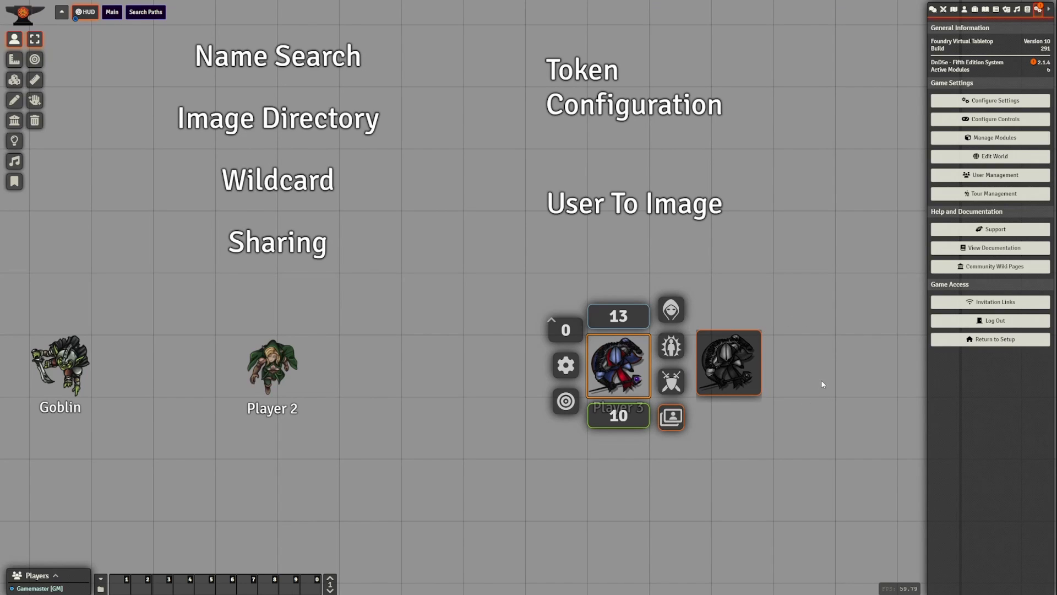
Switch the Player 2 token's image to the blue-ringed variant and finally to the grey-ringed one from its HUD.
{"action": "left_click_drag", "start_coordinate": [329, 416], "coordinate": [461, 423]}
{"action": "left_click", "coordinate": [448, 413]}
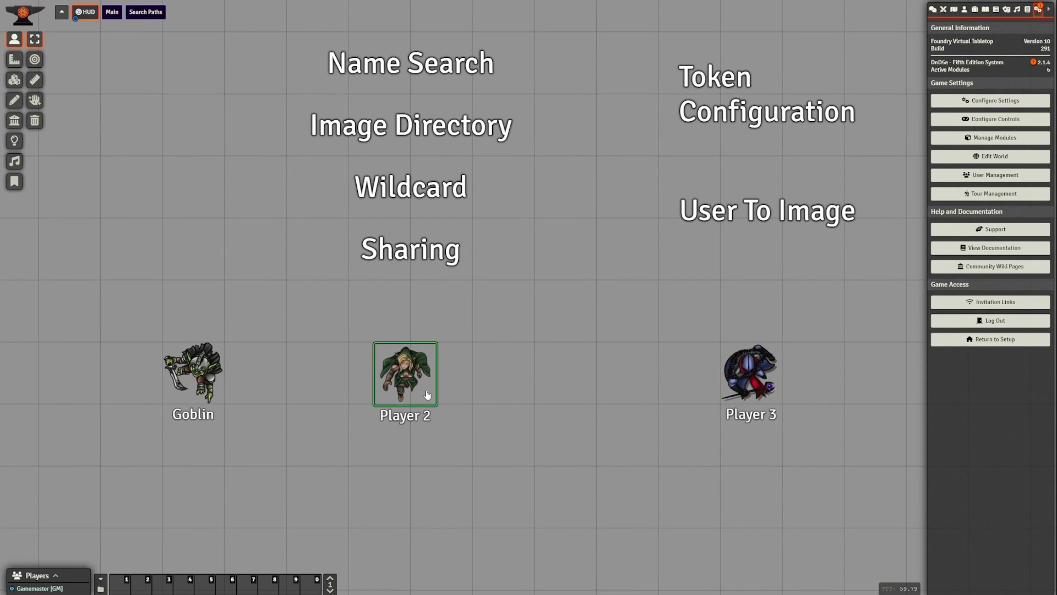
{"action": "left_click_drag", "start_coordinate": [417, 391], "coordinate": [422, 420]}
{"action": "scroll", "coordinate": [422, 420], "scroll_direction": "up", "scroll_amount": 2}
{"action": "scroll", "coordinate": [410, 444], "scroll_direction": "down", "scroll_amount": 2}
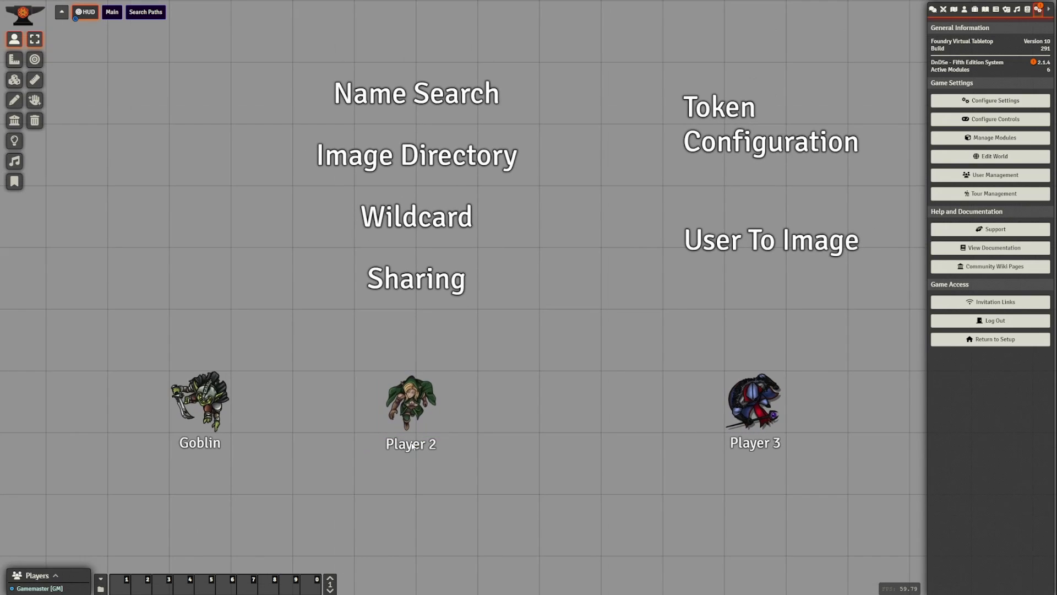
{"action": "right_click", "coordinate": [437, 401]}
{"action": "left_click", "coordinate": [463, 454]}
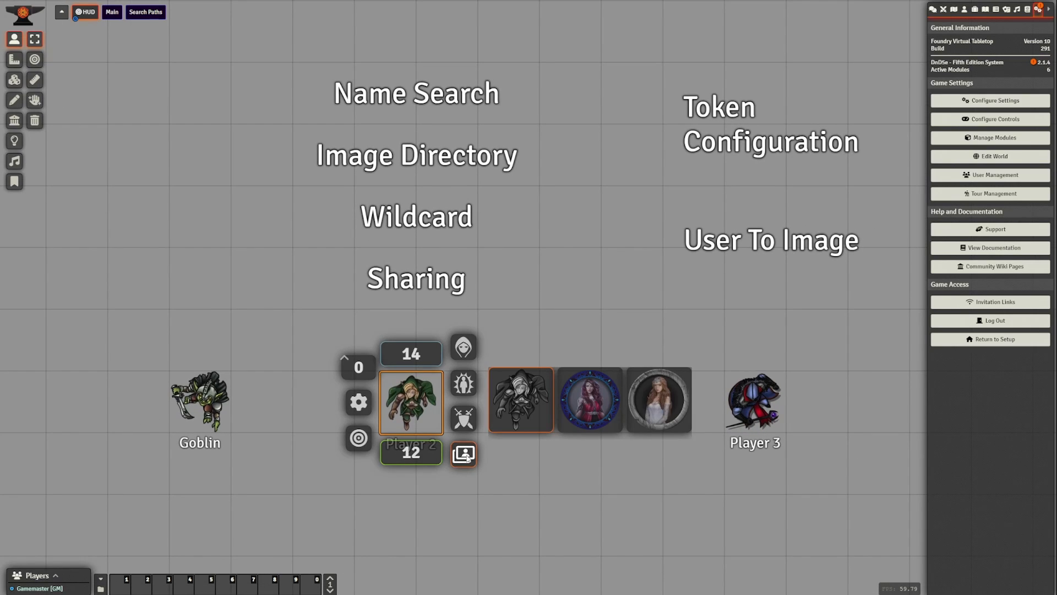
{"action": "left_click", "coordinate": [590, 400]}
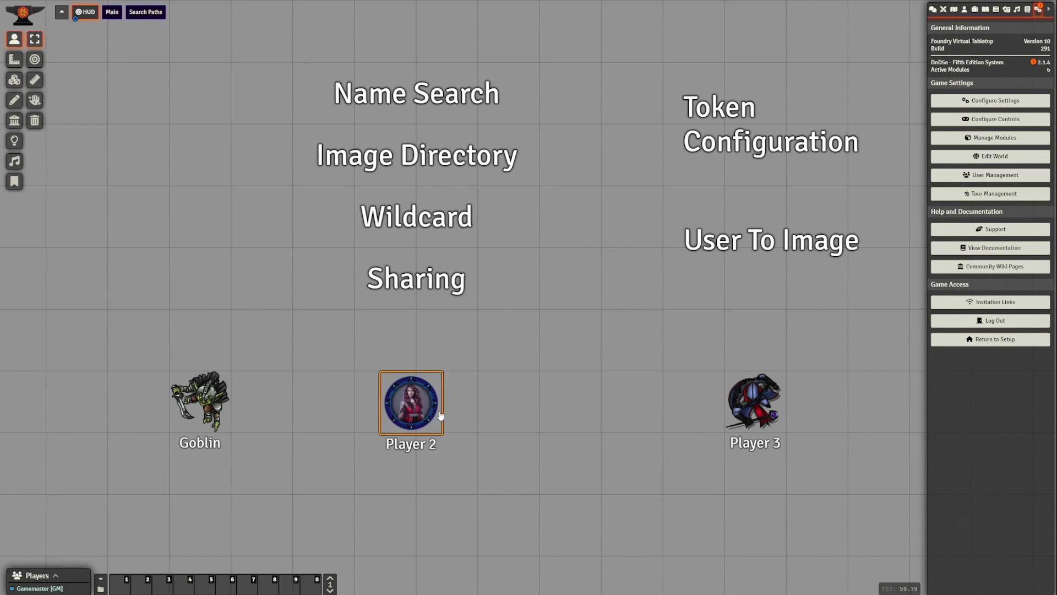
{"action": "left_click", "coordinate": [464, 453]}
{"action": "left_click", "coordinate": [624, 410]}
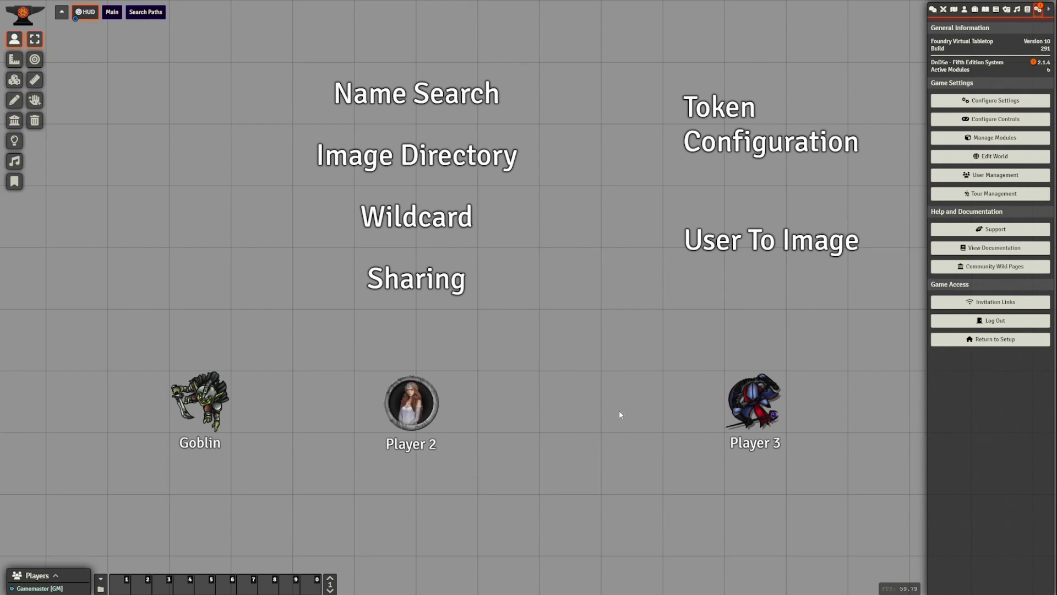
Clear the Image Directory flag of the Player 2 token and apply the flags.
{"action": "key", "text": "Right"}
{"action": "left_click", "coordinate": [392, 414]}
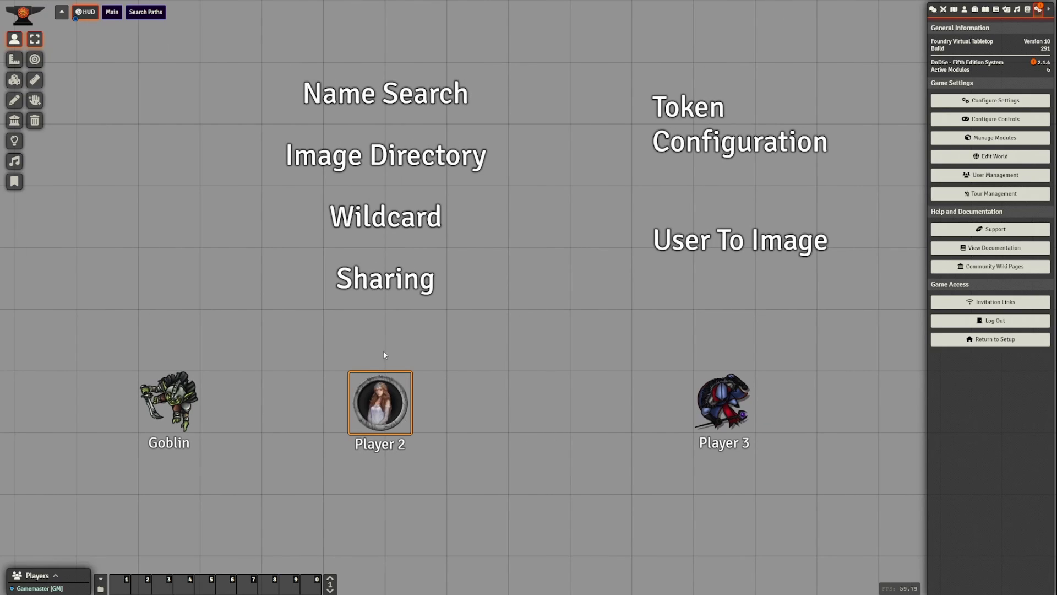
{"action": "left_click_drag", "start_coordinate": [508, 438], "coordinate": [537, 433]}
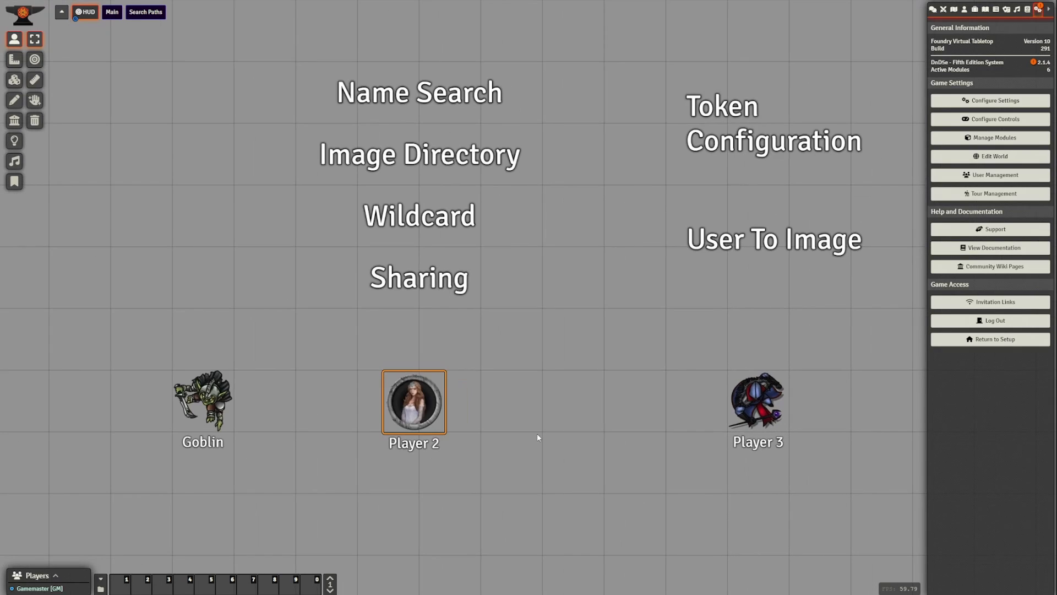
{"action": "right_click", "coordinate": [419, 417]}
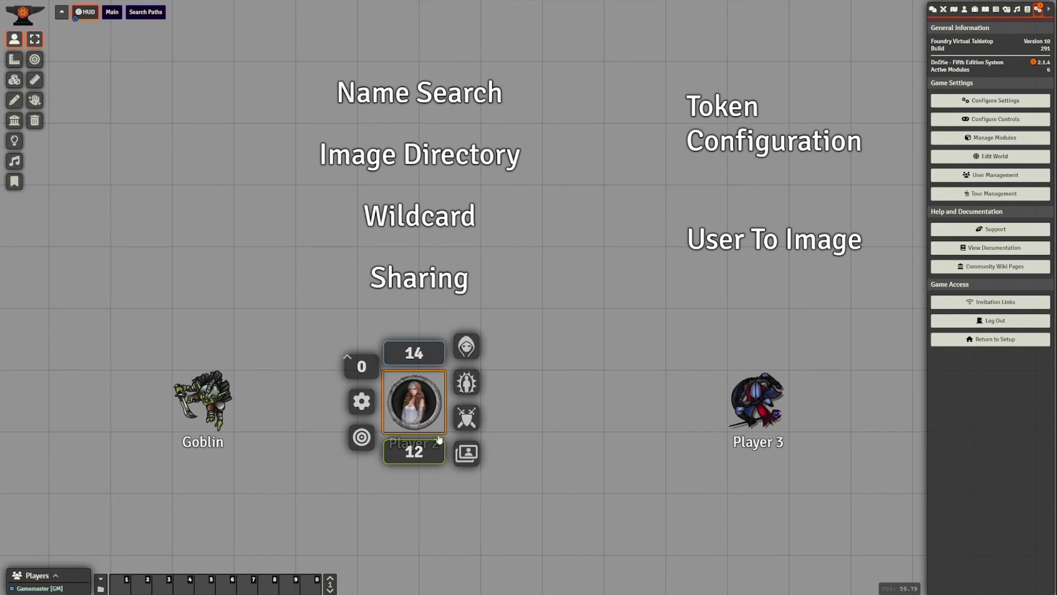
{"action": "left_click", "coordinate": [467, 453]}
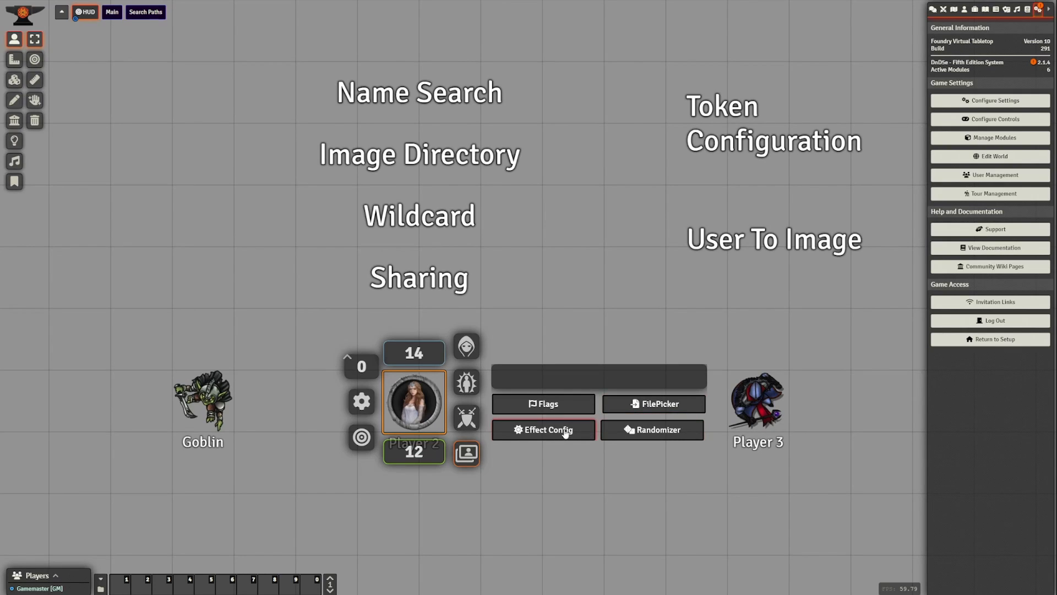
{"action": "left_click", "coordinate": [532, 406]}
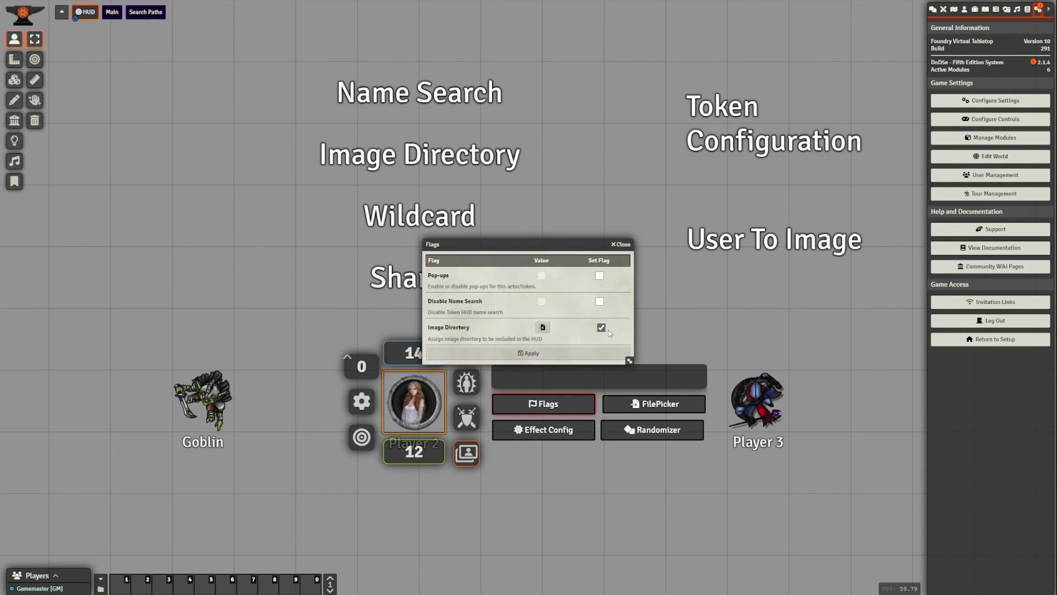
{"action": "left_click", "coordinate": [548, 357]}
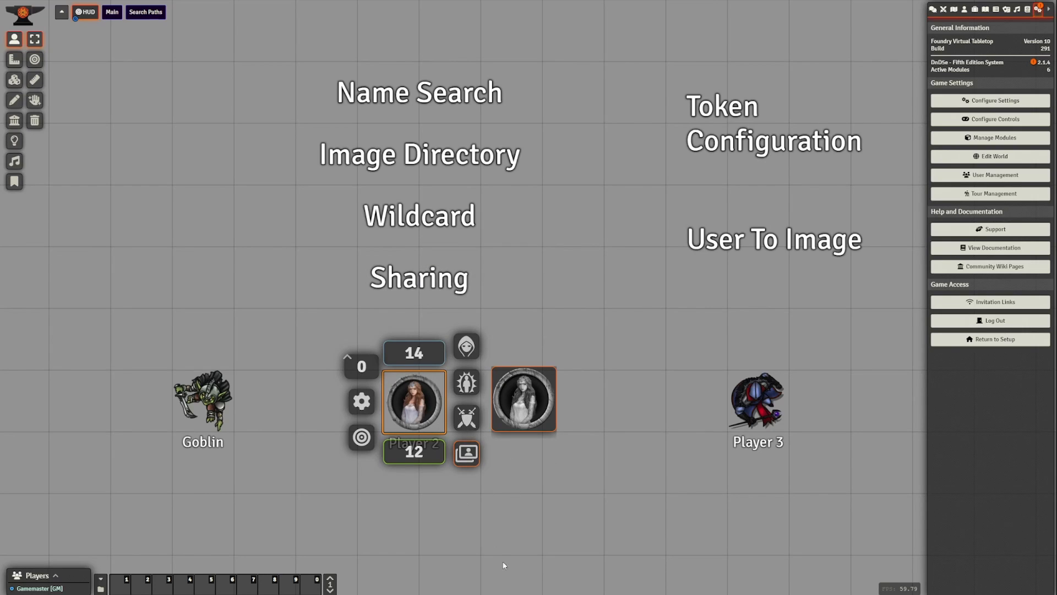
Dismiss the Player 2 HUD and point out the Wildcard label on the scene.
{"action": "left_click_drag", "start_coordinate": [530, 534], "coordinate": [494, 554]}
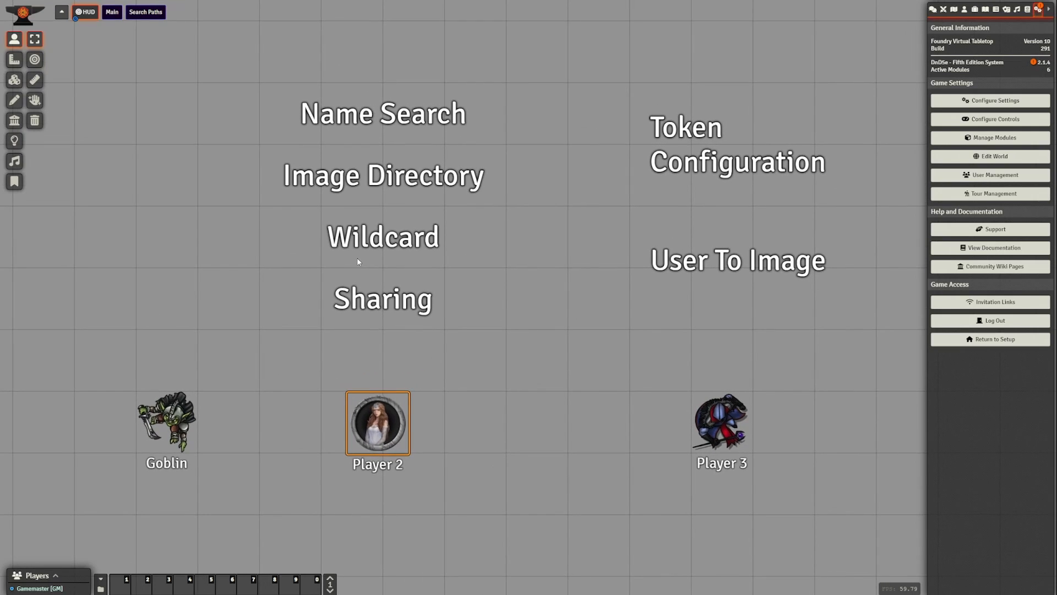
{"action": "left_click_drag", "start_coordinate": [264, 204], "coordinate": [522, 273]}
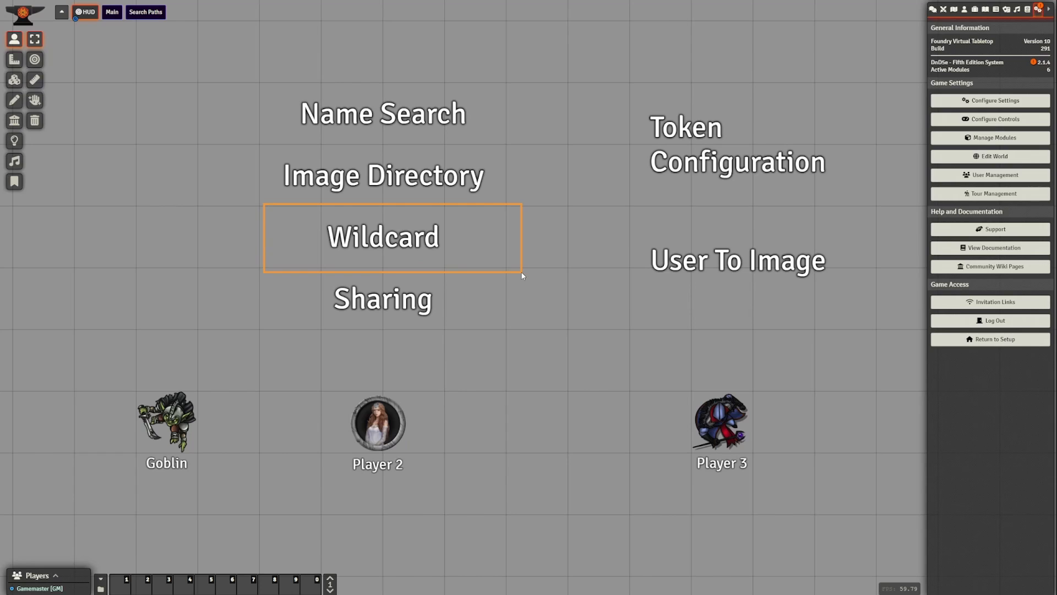
{"action": "left_click_drag", "start_coordinate": [522, 275], "coordinate": [522, 275]}
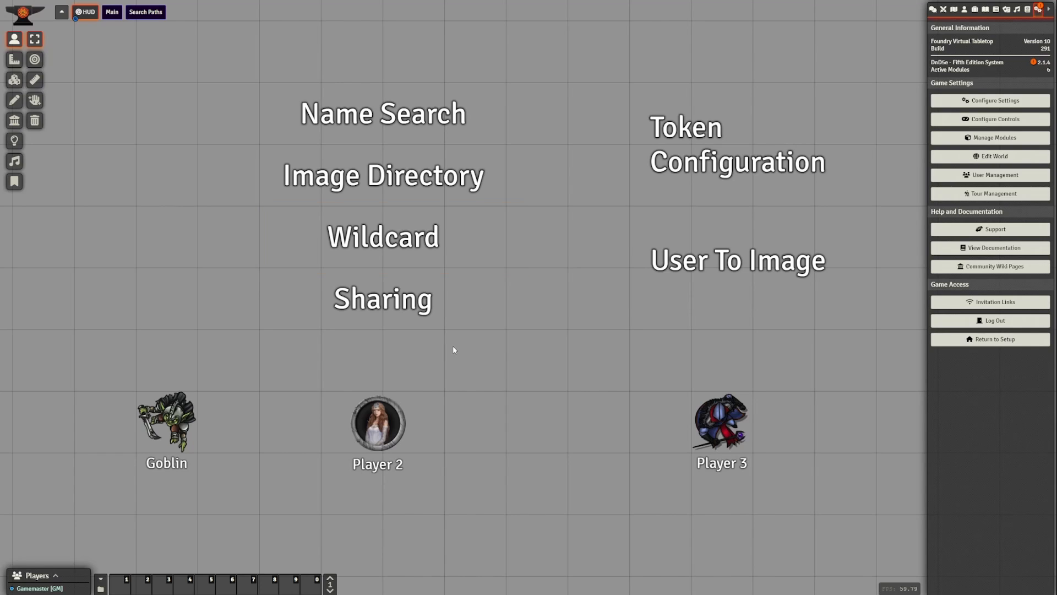
{"action": "left_click_drag", "start_coordinate": [453, 349], "coordinate": [483, 351]}
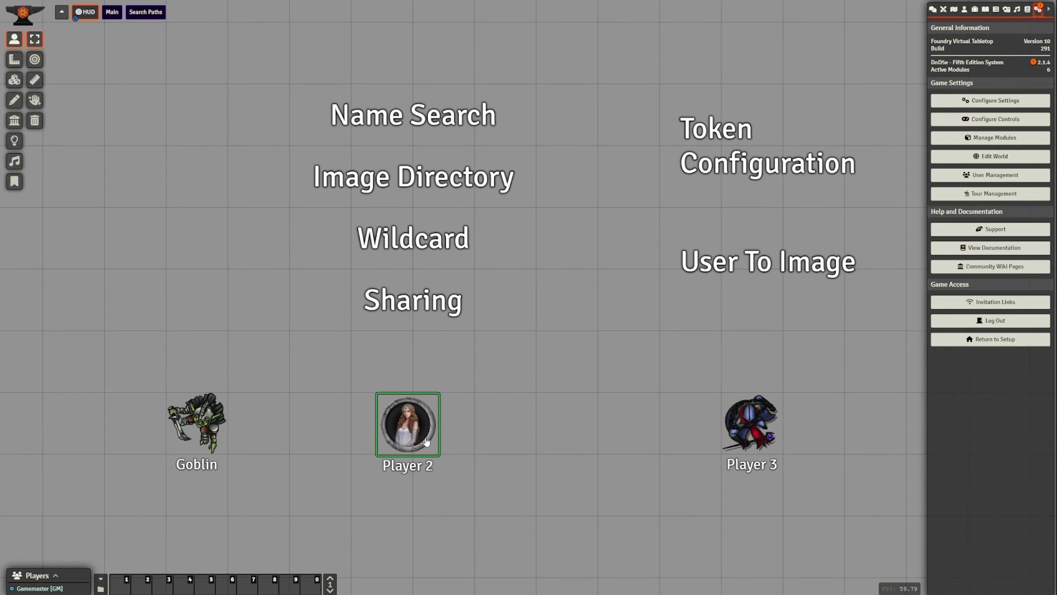
{"action": "left_click_drag", "start_coordinate": [477, 419], "coordinate": [441, 419]}
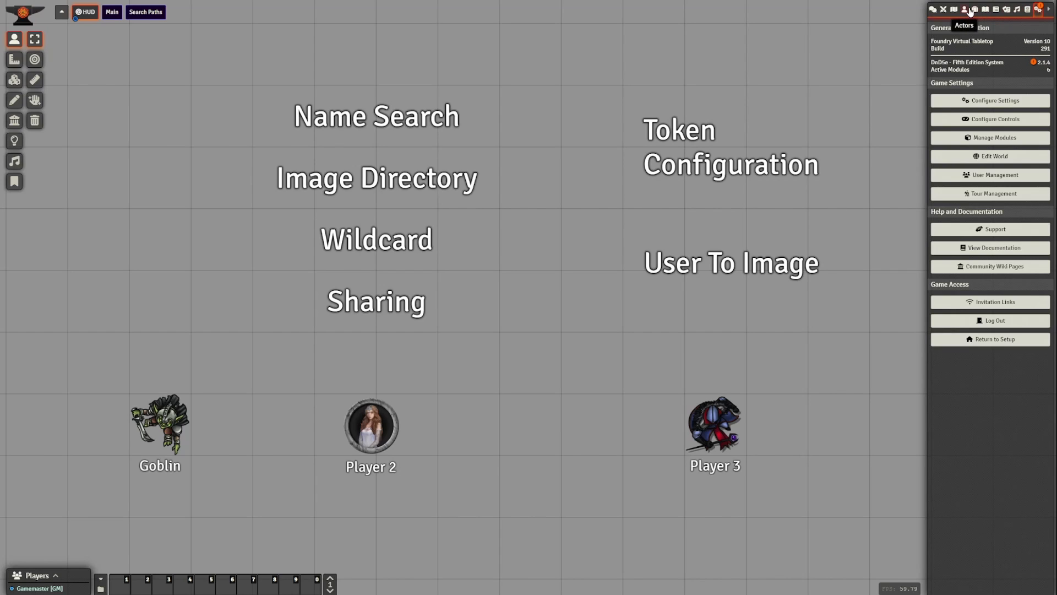
Open the appearance settings of the Player 2 actor's prototype token.
{"action": "left_click", "coordinate": [965, 10]}
{"action": "left_click", "coordinate": [963, 77]}
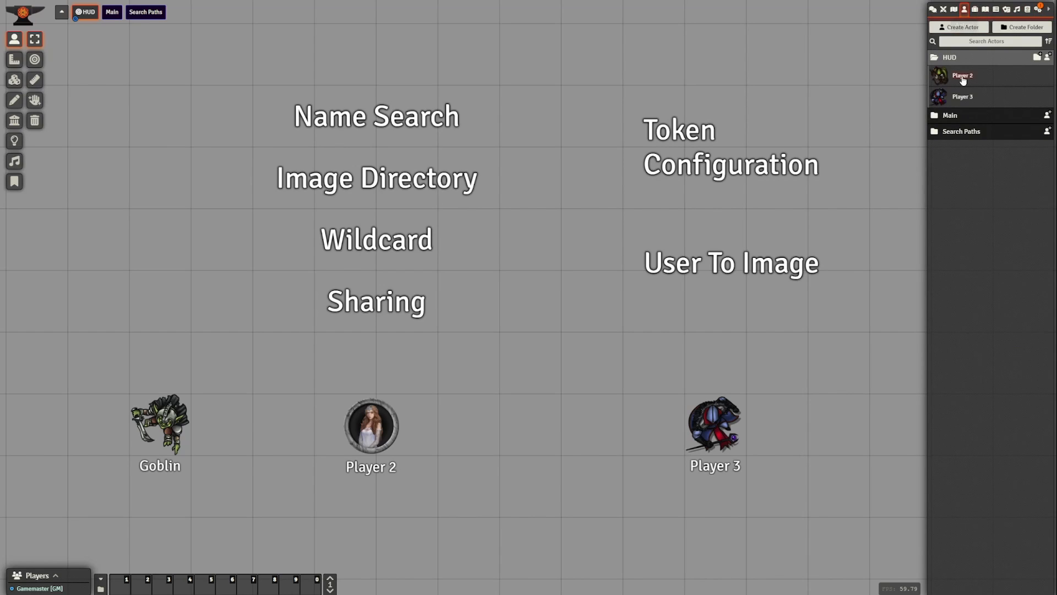
{"action": "left_click", "coordinate": [820, 204]}
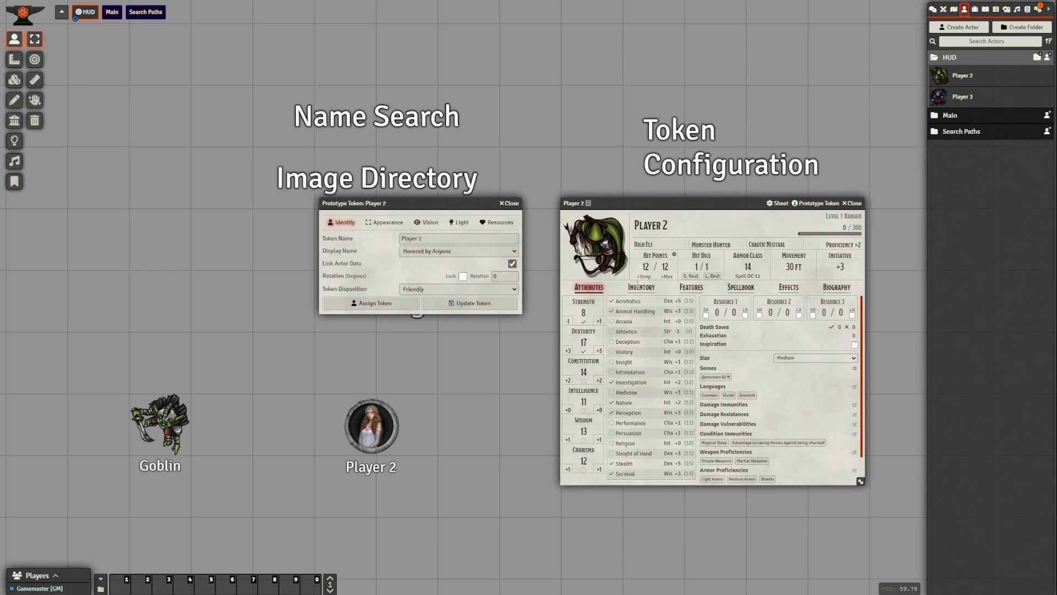
{"action": "left_click_drag", "start_coordinate": [435, 205], "coordinate": [688, 205]}
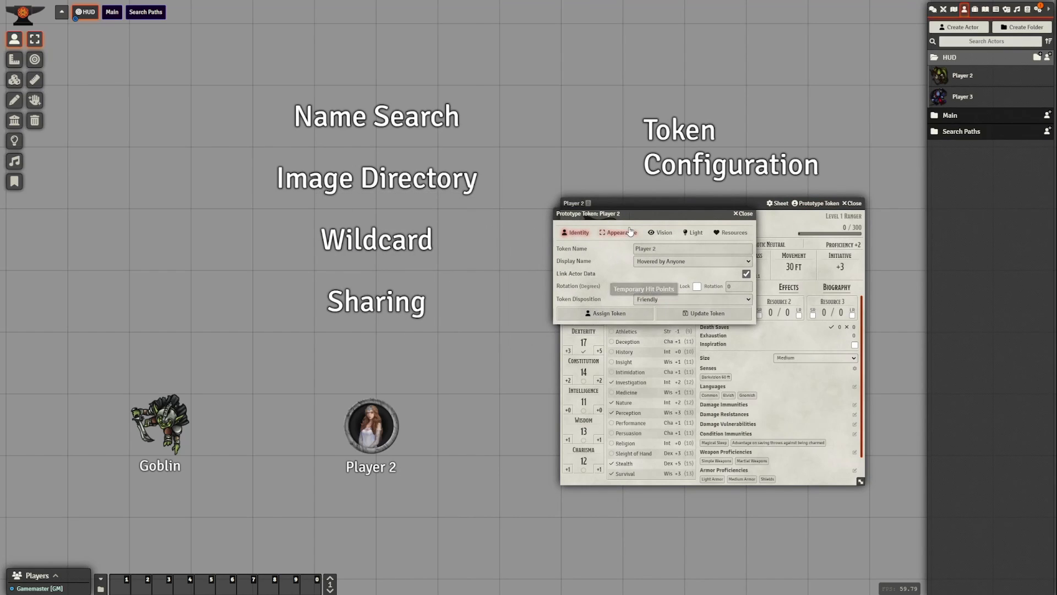
{"action": "left_click", "coordinate": [619, 236]}
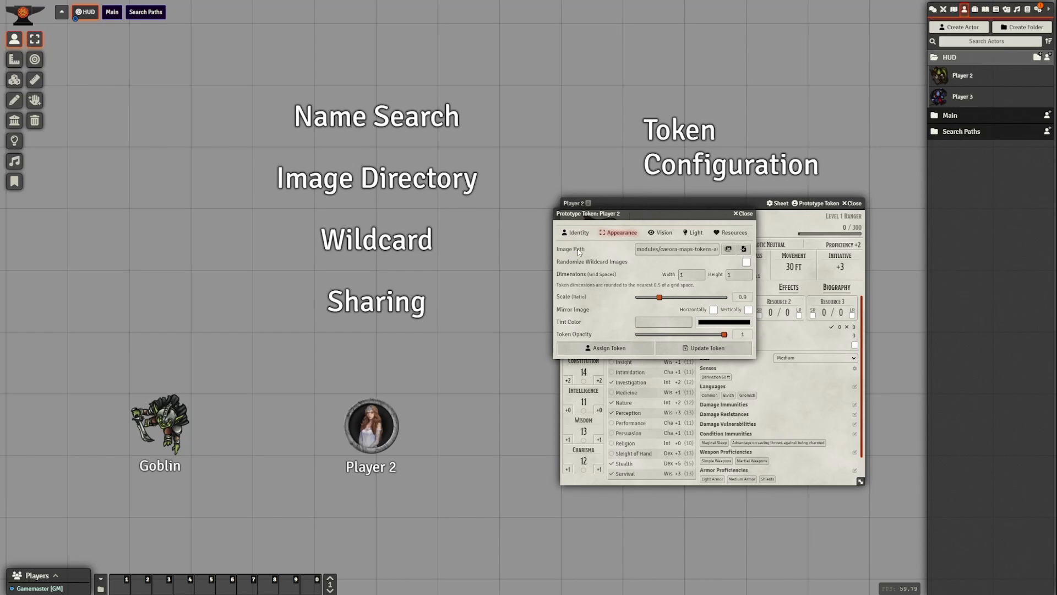
Browse the user data to the player folder for the Player 2 prototype token's image path.
{"action": "left_click", "coordinate": [728, 249]}
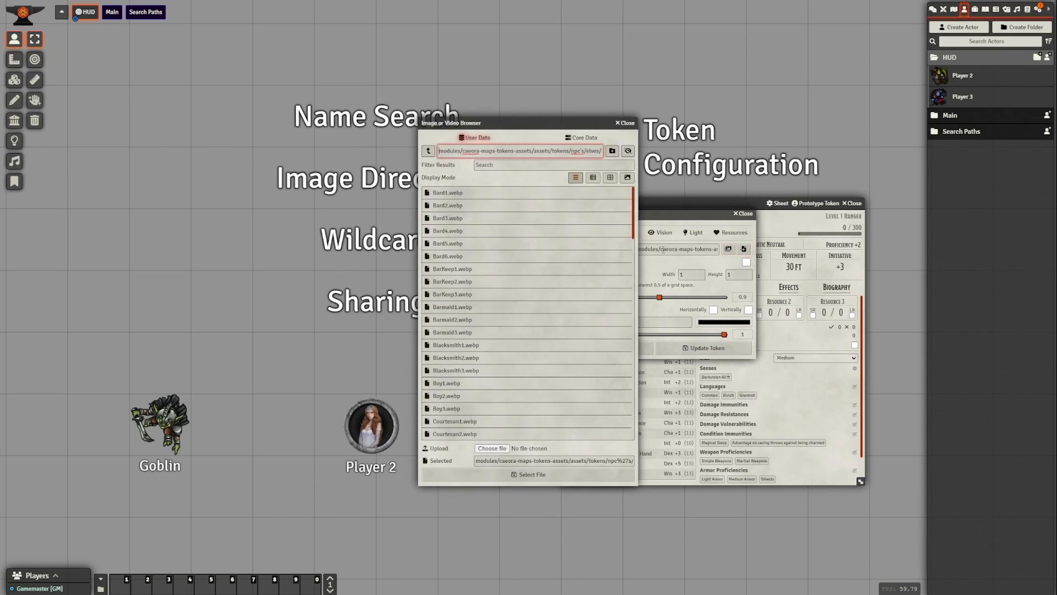
{"action": "left_click", "coordinate": [432, 152]}
{"action": "left_click", "coordinate": [432, 153]}
{"action": "left_click", "coordinate": [429, 152]}
{"action": "left_click", "coordinate": [429, 152]}
{"action": "left_click", "coordinate": [429, 152]}
{"action": "left_click", "coordinate": [429, 152]}
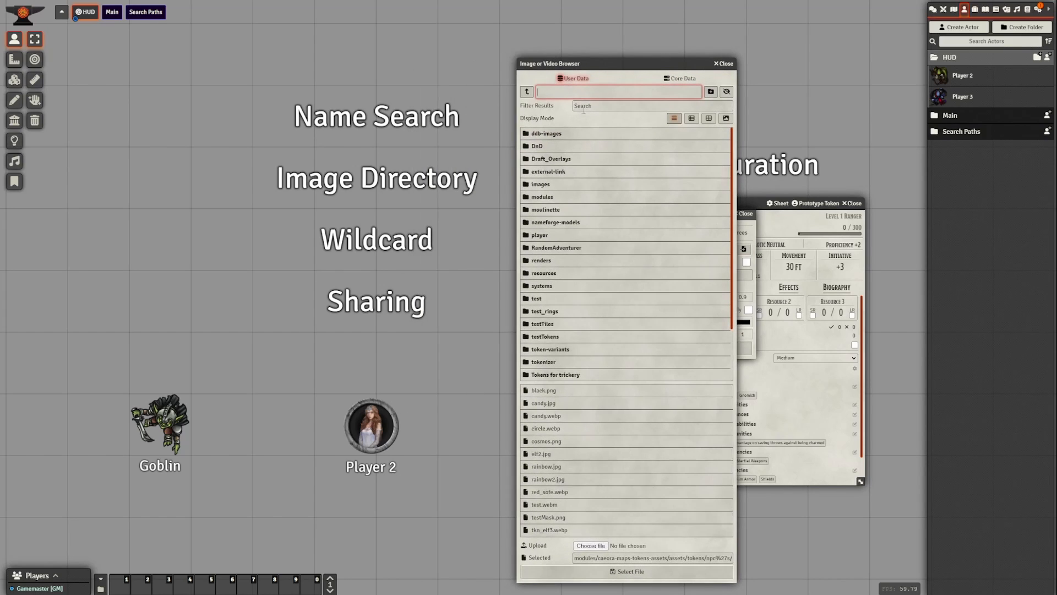
{"action": "left_click", "coordinate": [545, 235]}
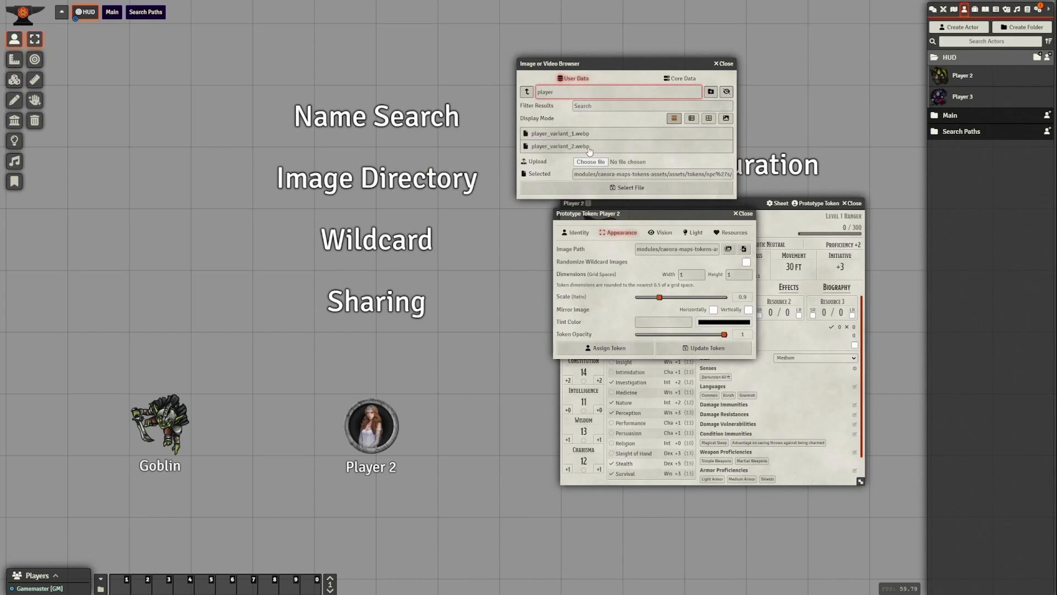
Select player_variant_1.webp as Player 2's prototype token image and turn the image path into the wildcard player/player_*.
{"action": "left_click", "coordinate": [570, 134]}
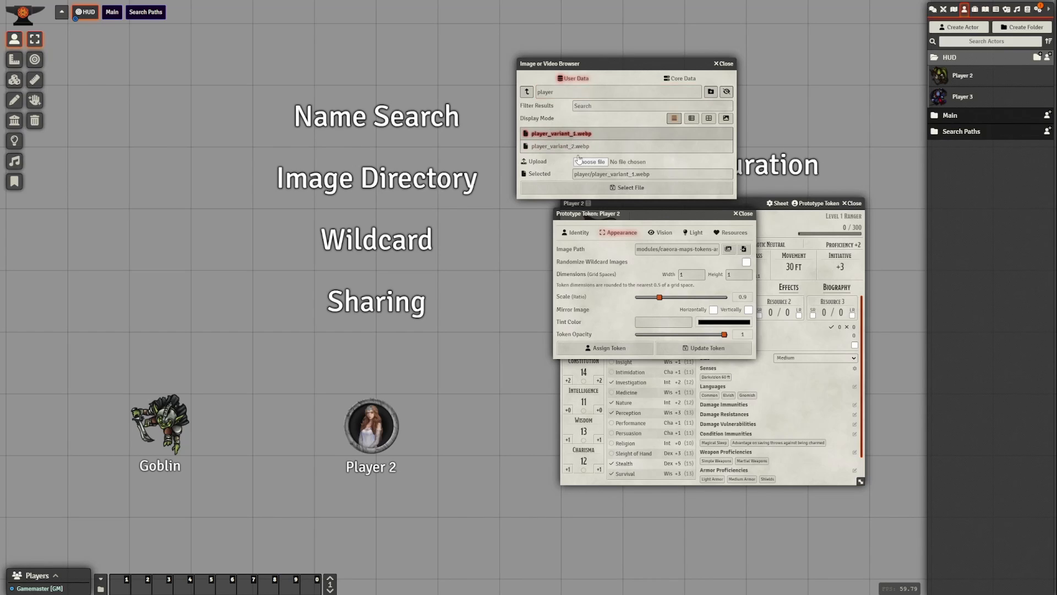
{"action": "left_click", "coordinate": [609, 188]}
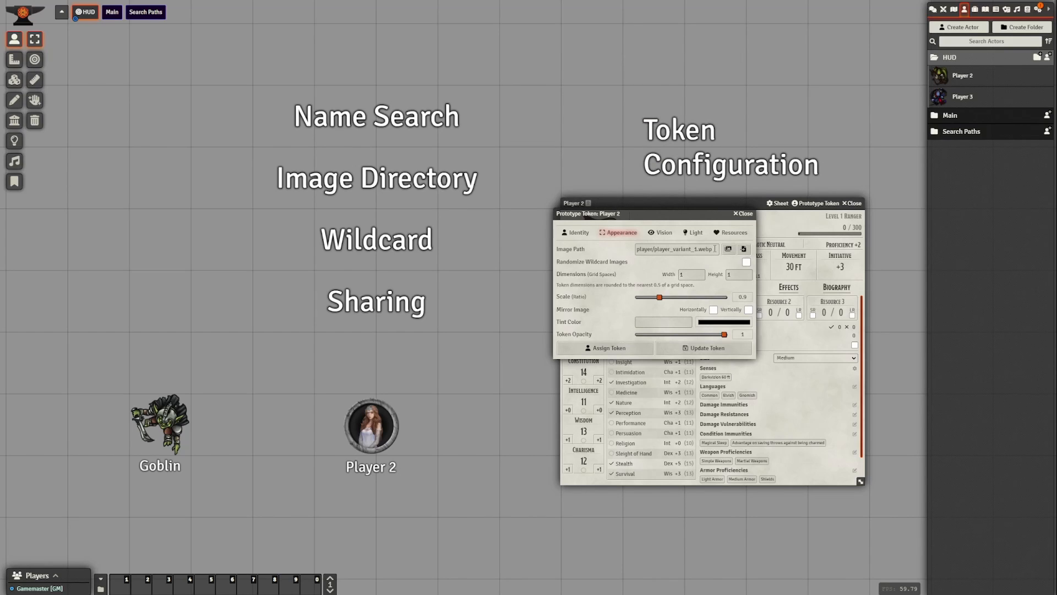
{"action": "left_click_drag", "start_coordinate": [715, 249], "coordinate": [654, 247]}
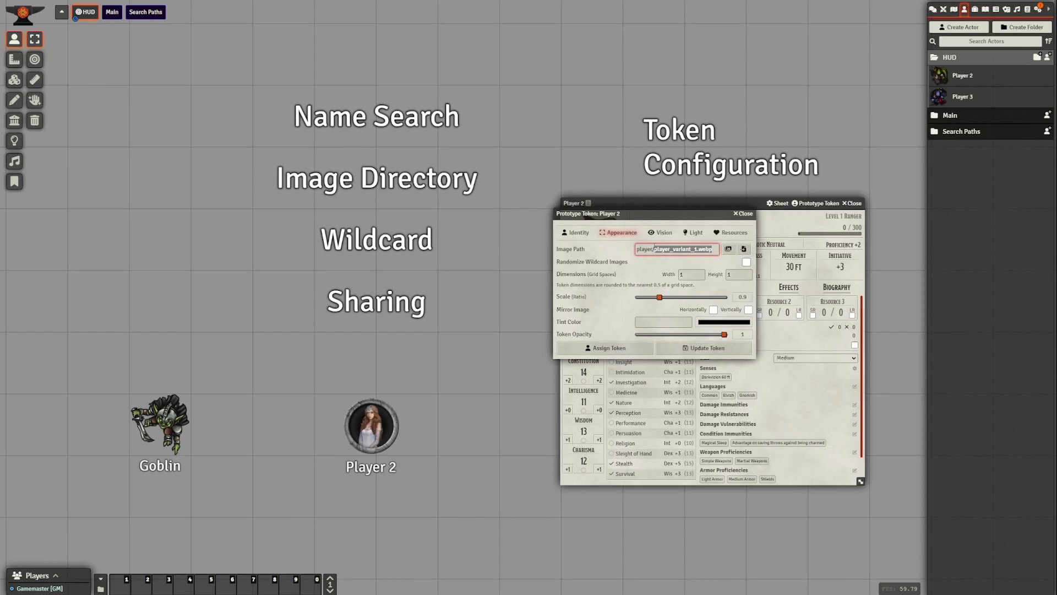
{"action": "key", "text": "BackSpace"}
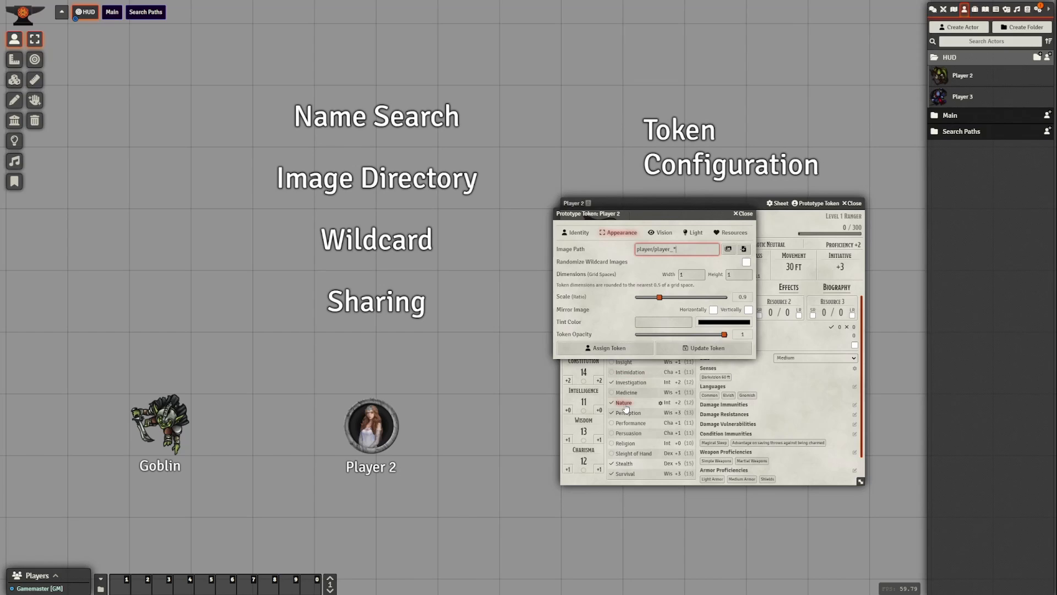
Remove the file-name pattern after the player folder in the image path, update Player 2's prototype token and close the character sheet.
{"action": "left_click_drag", "start_coordinate": [689, 253], "coordinate": [659, 251]}
{"action": "key", "text": "BackSpace"}
{"action": "left_click", "coordinate": [695, 348]}
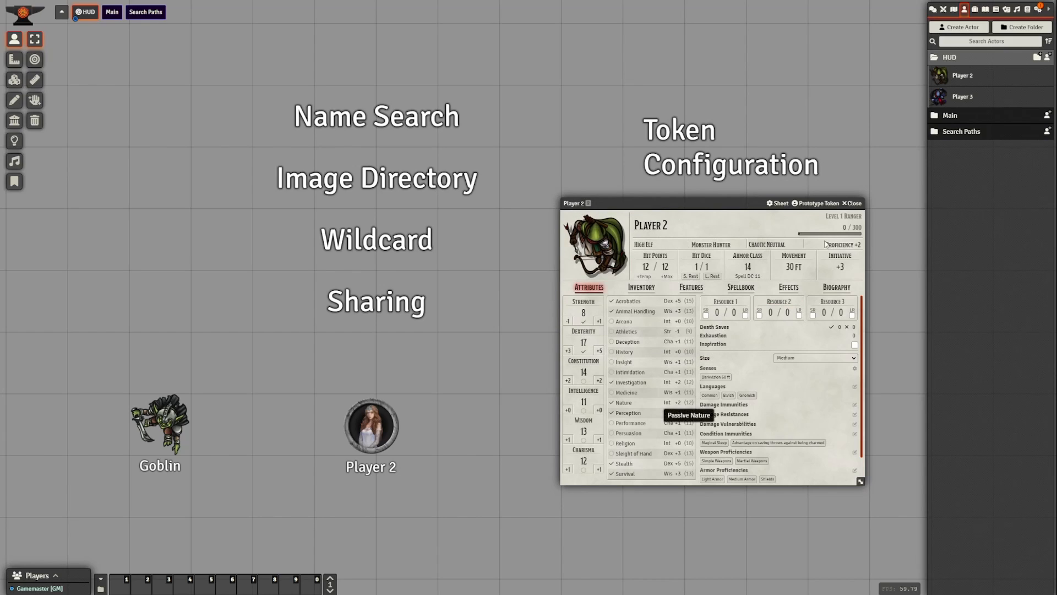
{"action": "left_click", "coordinate": [854, 203]}
View the image variants offered for the Player 2 token on the scene.
{"action": "right_click", "coordinate": [470, 402]}
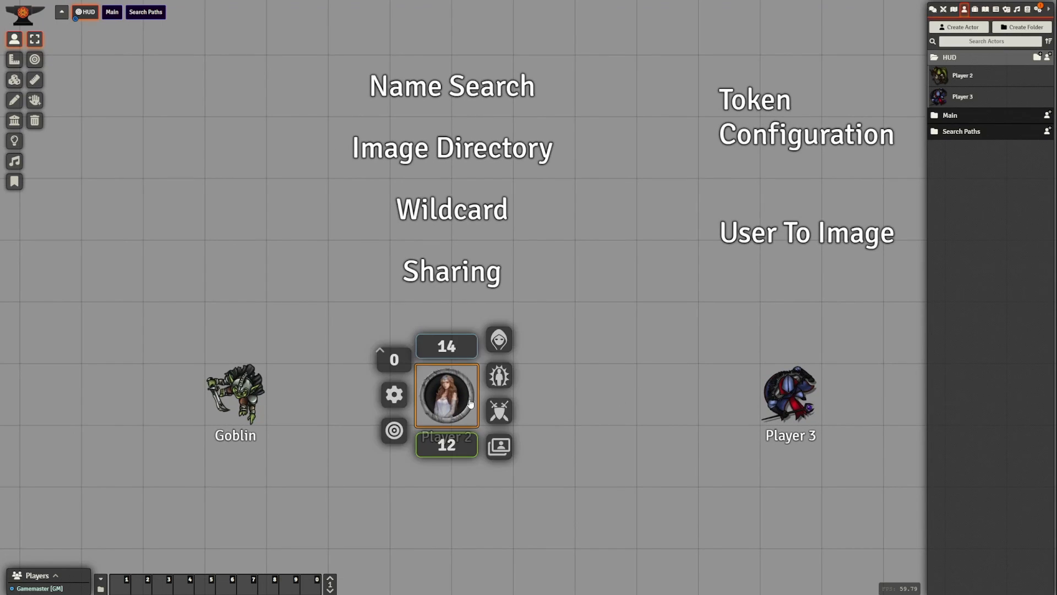
{"action": "left_click", "coordinate": [499, 446]}
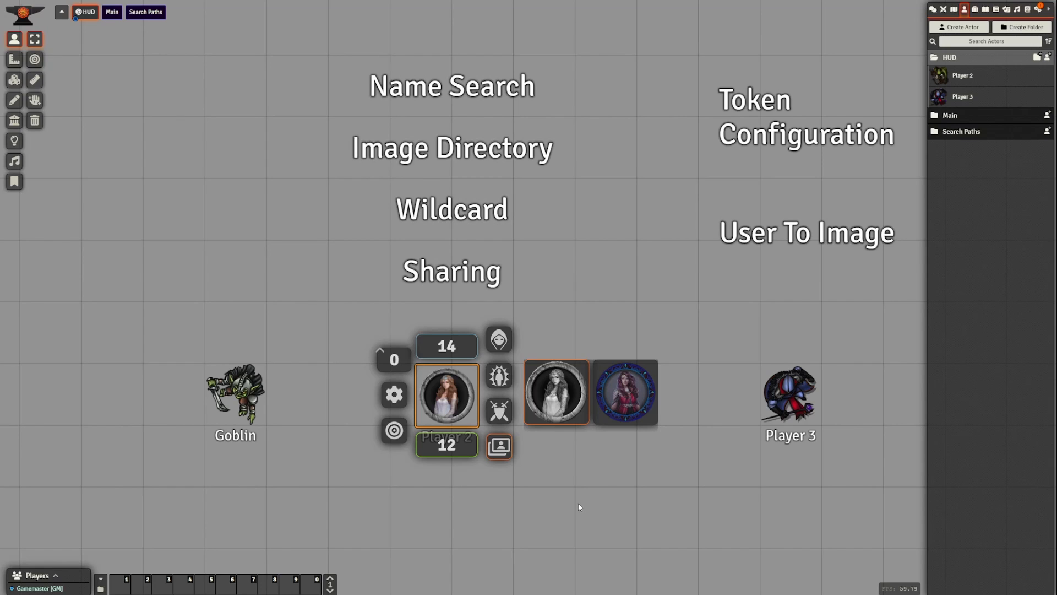
{"action": "left_click_drag", "start_coordinate": [517, 246], "coordinate": [666, 320]}
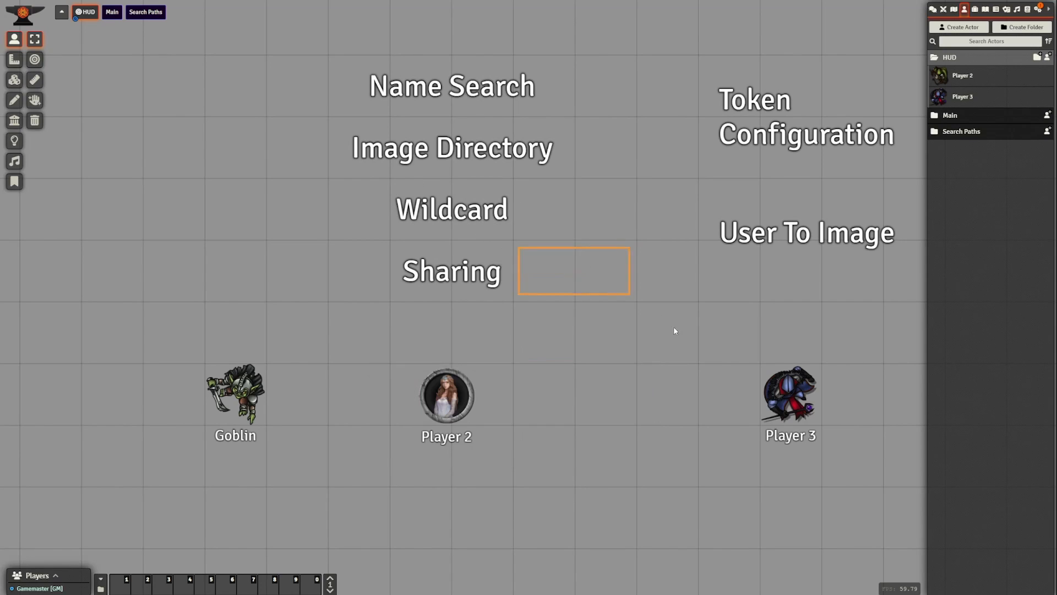
{"action": "left_click_drag", "start_coordinate": [606, 407], "coordinate": [629, 395]}
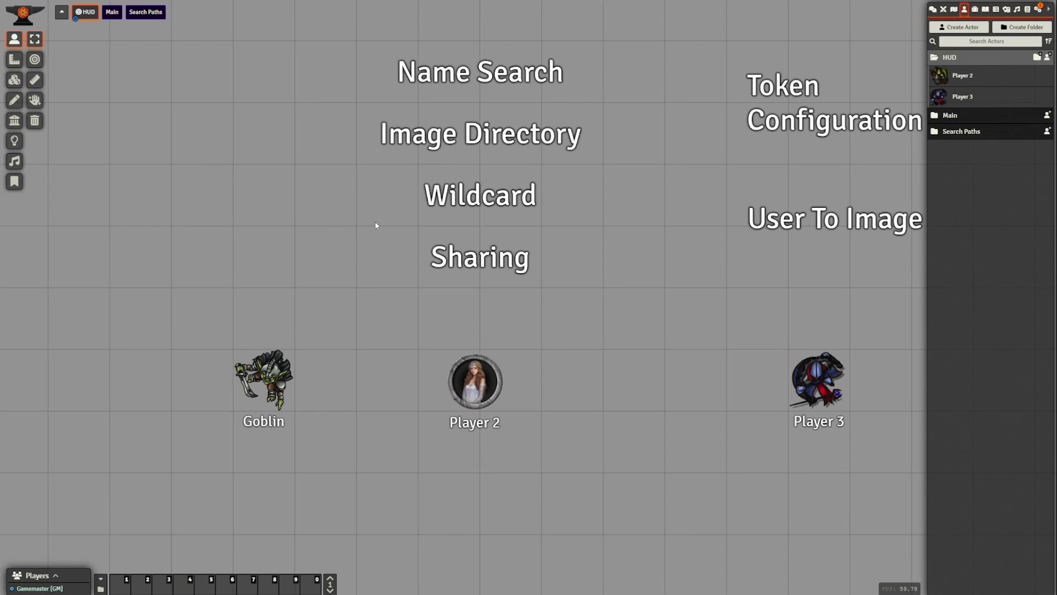
{"action": "left_click_drag", "start_coordinate": [338, 222], "coordinate": [635, 299]}
{"action": "left_click_drag", "start_coordinate": [602, 329], "coordinate": [554, 347]}
{"action": "scroll", "coordinate": [553, 366], "scroll_direction": "up", "scroll_amount": 1}
{"action": "scroll", "coordinate": [552, 376], "scroll_direction": "down", "scroll_amount": 2}
{"action": "scroll", "coordinate": [552, 375], "scroll_direction": "up", "scroll_amount": 2}
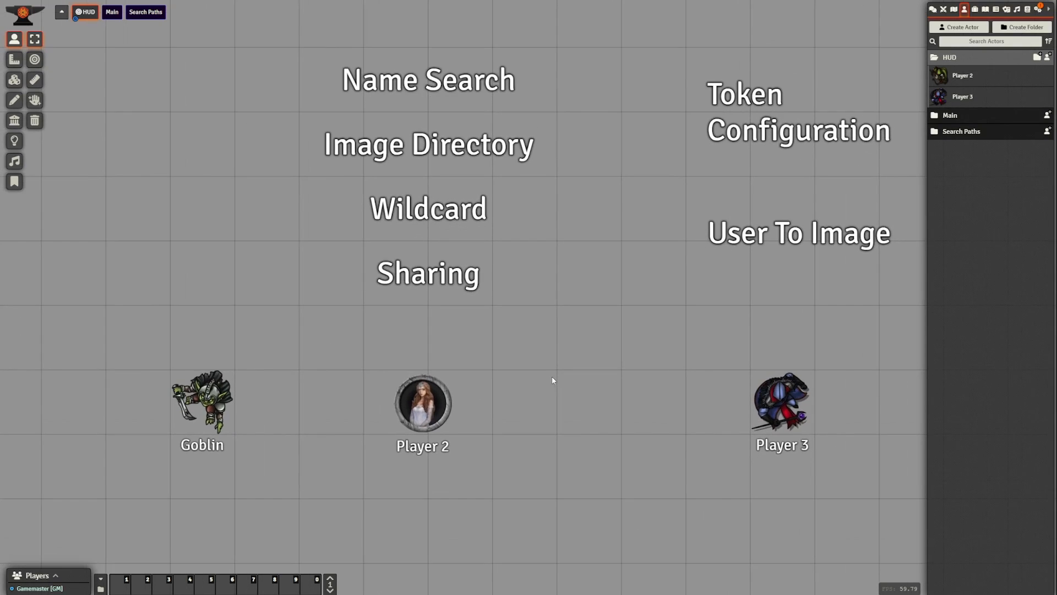
Share the portrait variants of the Player 2 token and check the sharing marks in its variant list.
{"action": "left_click", "coordinate": [428, 419]}
{"action": "right_click", "coordinate": [426, 424]}
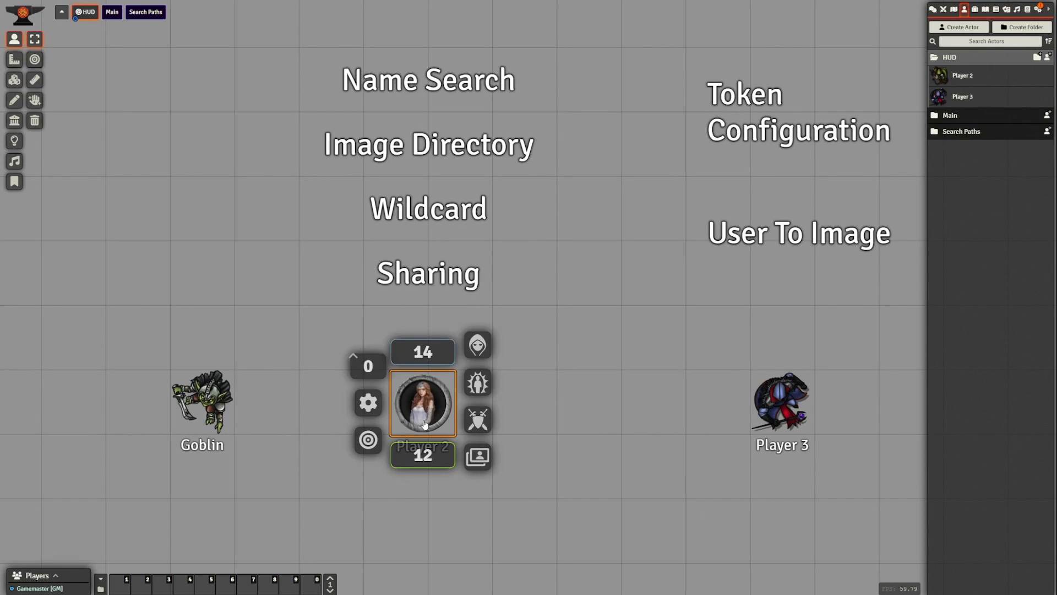
{"action": "left_click", "coordinate": [477, 457]}
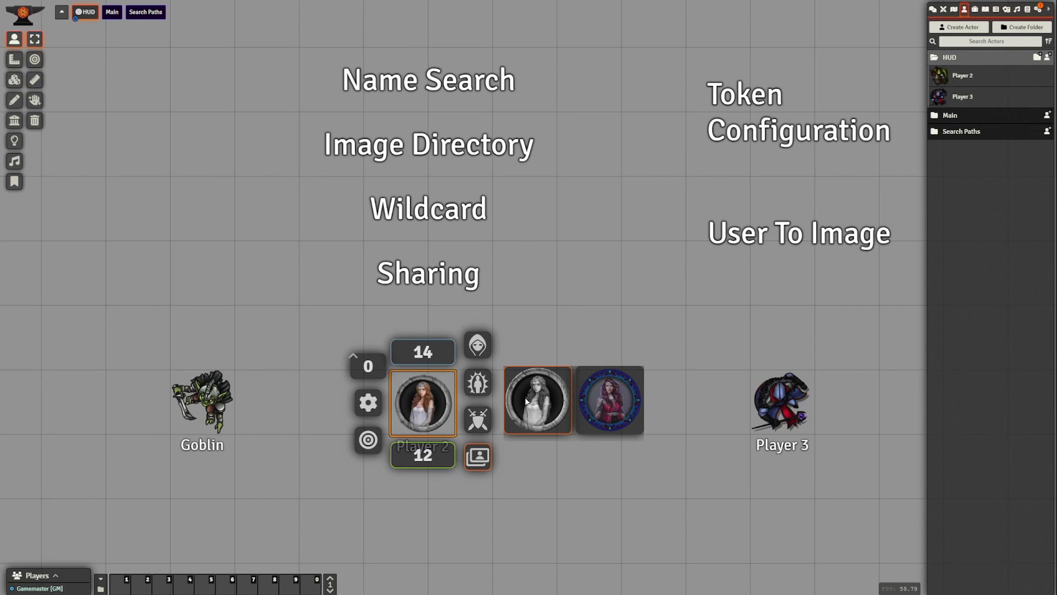
{"action": "right_click", "coordinate": [587, 423]}
{"action": "left_click", "coordinate": [477, 457]}
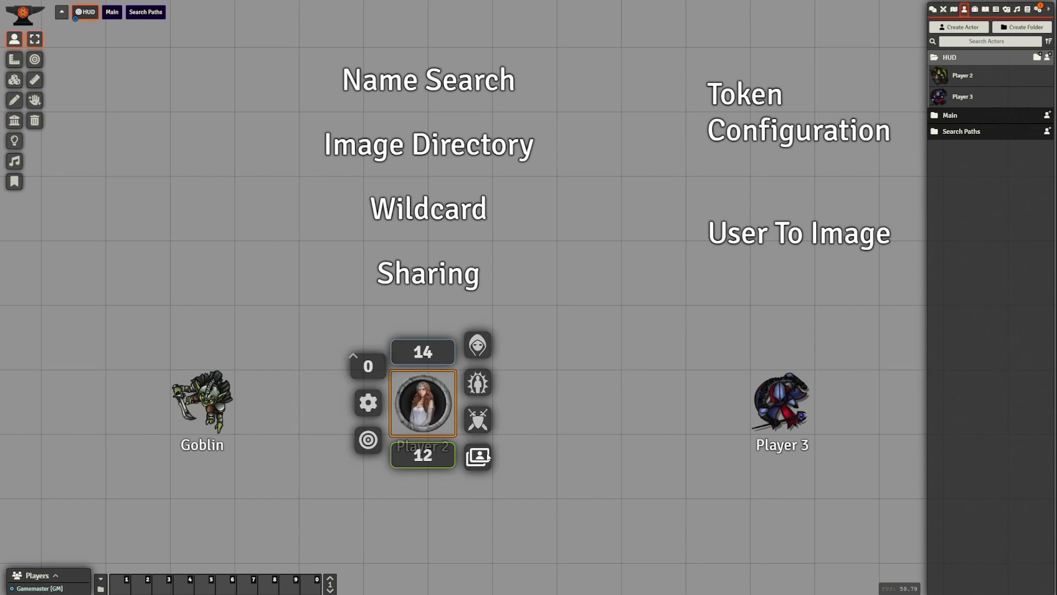
{"action": "left_click", "coordinate": [482, 458]}
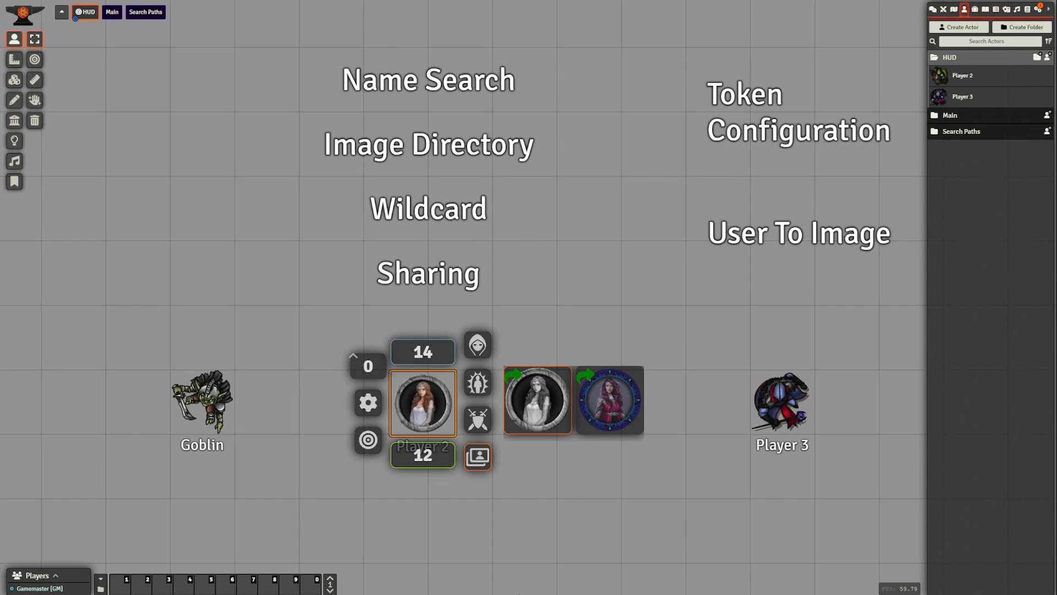
{"action": "left_click", "coordinate": [571, 524]}
Switch the Player 2 token's image to the blue-ringed portrait of the woman in red.
{"action": "right_click", "coordinate": [448, 432]}
{"action": "left_click", "coordinate": [478, 458]}
{"action": "left_click", "coordinate": [595, 406]}
Switch the Player 2 token back to the grey-ringed portrait and once more to the blue-ringed one.
{"action": "right_click", "coordinate": [423, 412]}
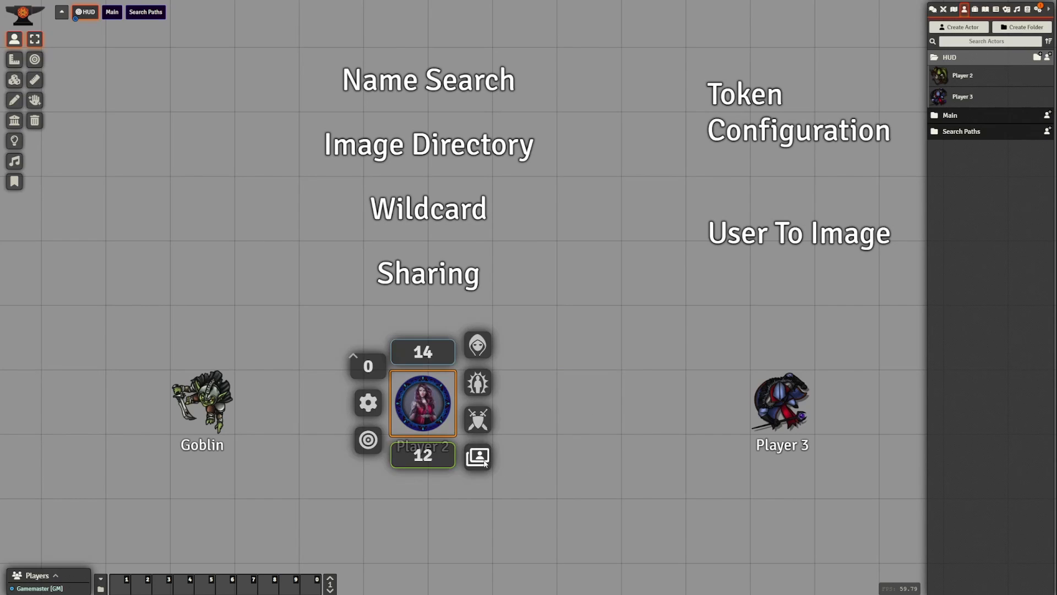
{"action": "left_click", "coordinate": [477, 457]}
{"action": "left_click", "coordinate": [591, 400]}
{"action": "right_click", "coordinate": [406, 421]}
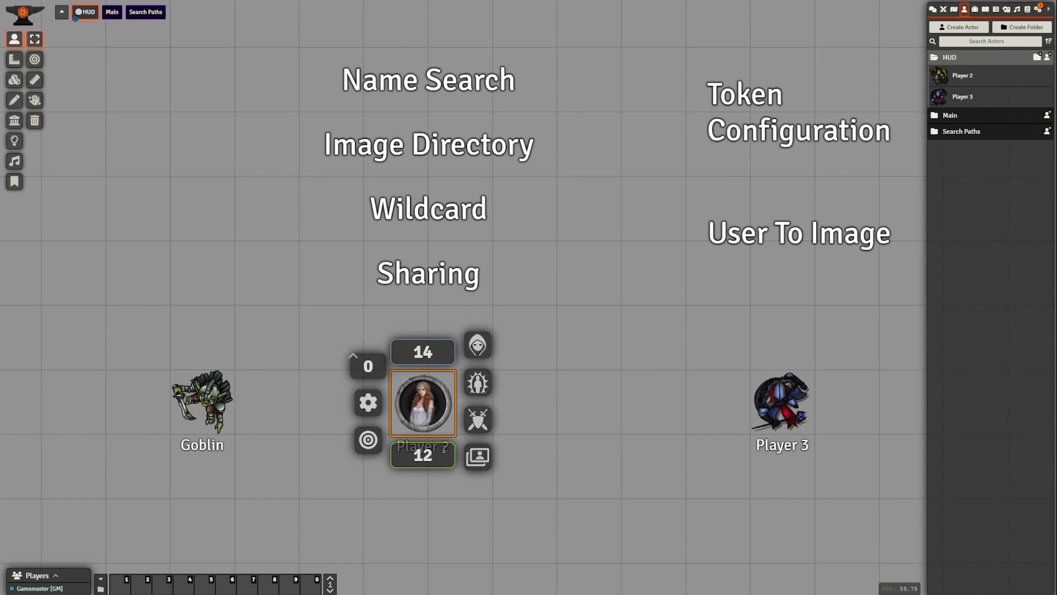
{"action": "left_click", "coordinate": [479, 457]}
{"action": "left_click", "coordinate": [606, 401]}
Search the Player 2 token's art for "vampire" and look over the images without choosing one.
{"action": "right_click", "coordinate": [423, 411]}
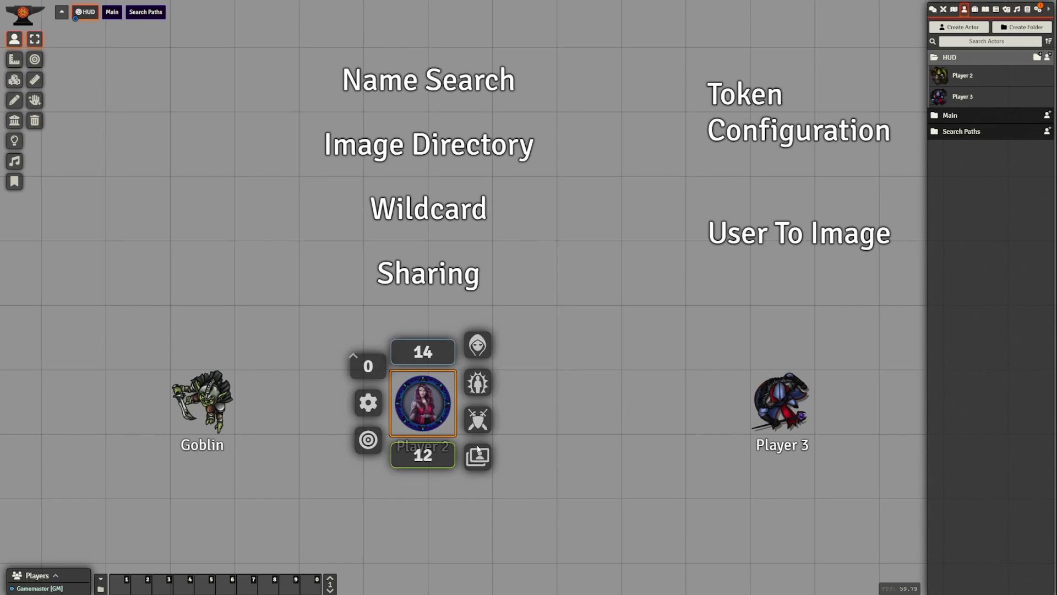
{"action": "left_click", "coordinate": [478, 456]}
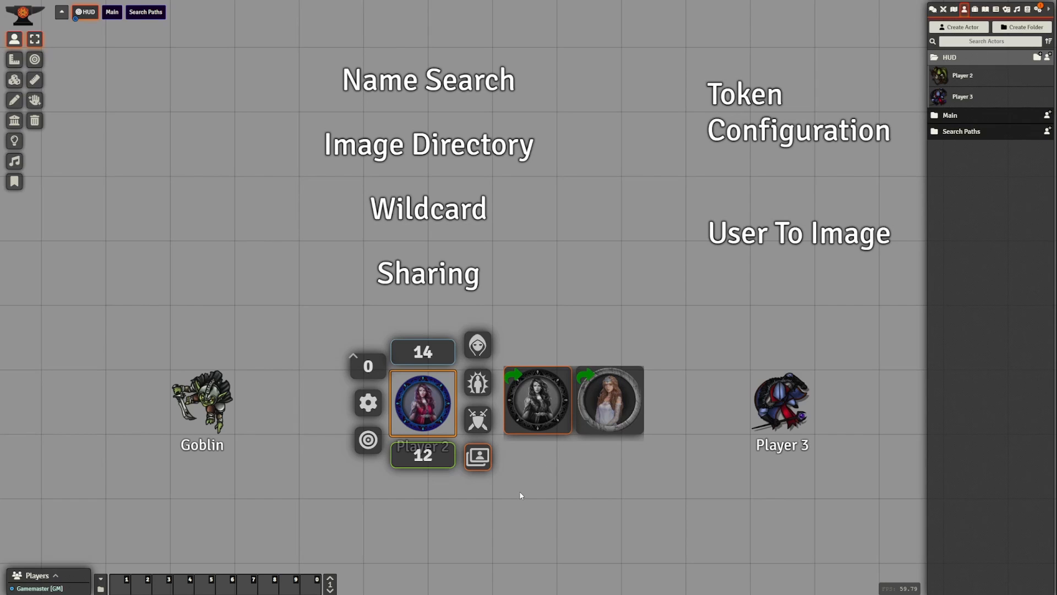
{"action": "scroll", "coordinate": [517, 499], "scroll_direction": "up", "scroll_amount": 3}
{"action": "scroll", "coordinate": [495, 520], "scroll_direction": "down", "scroll_amount": 3}
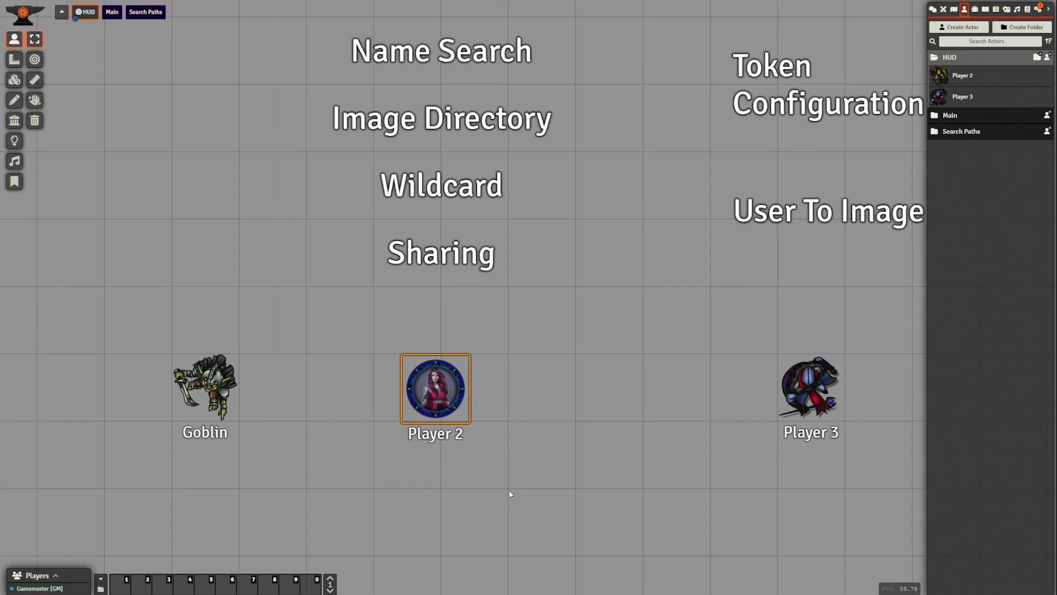
{"action": "left_click", "coordinate": [496, 440]}
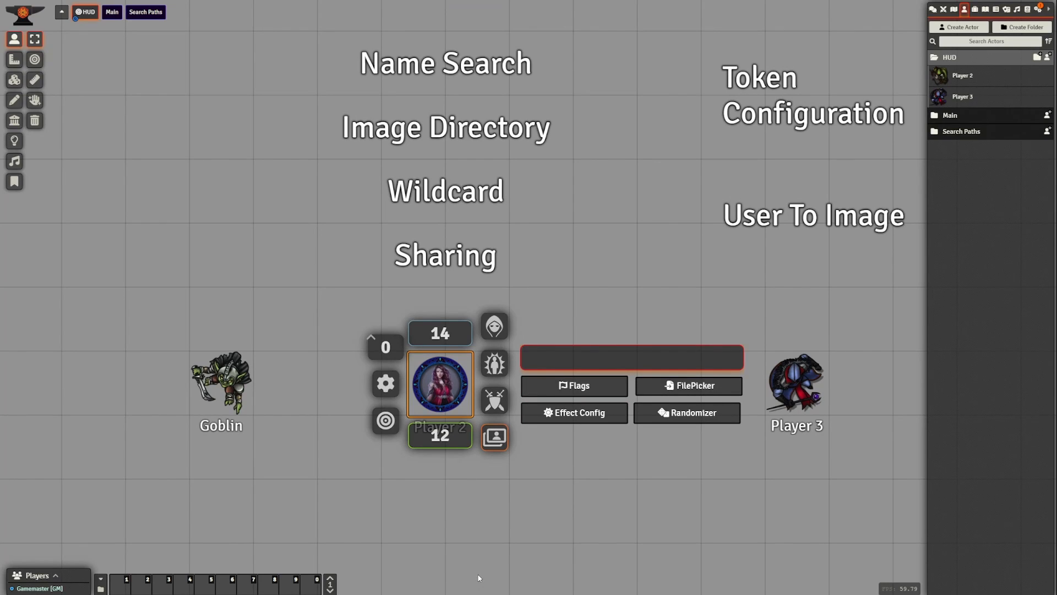
{"action": "type", "text": "vampire"}
{"action": "key", "text": "Return"}
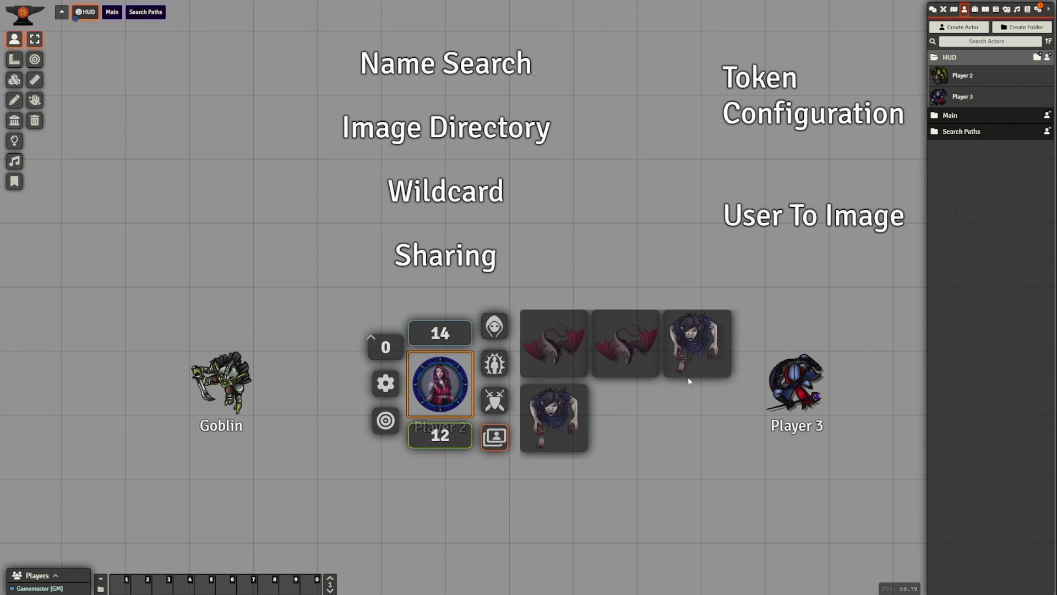
{"action": "left_click", "coordinate": [622, 498]}
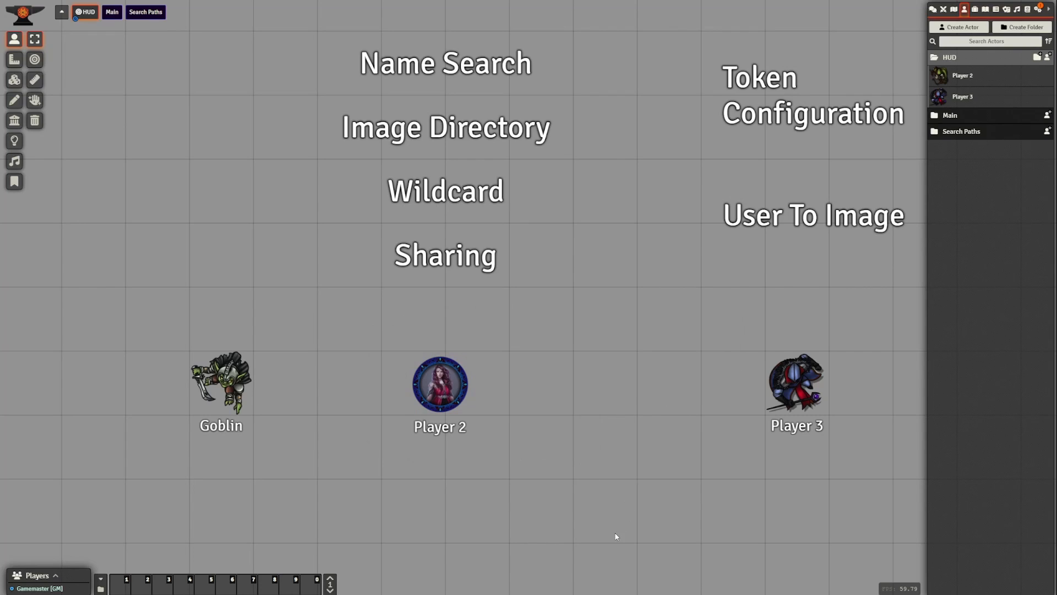
Search the Player 2 token's art for "vampire" and share the red-winged creature and the dark-haired vampire image.
{"action": "right_click", "coordinate": [440, 384]}
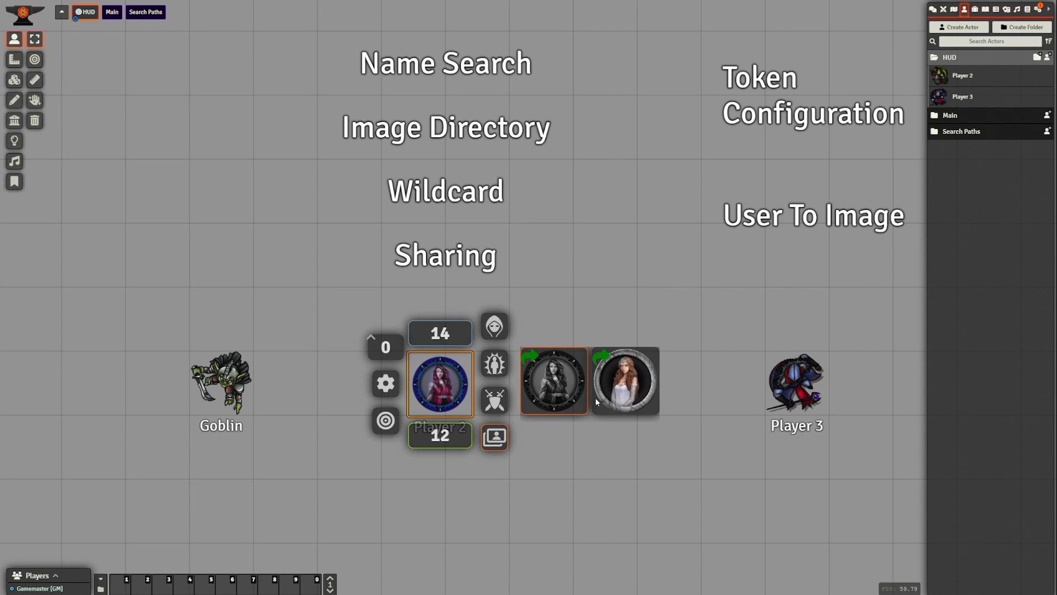
{"action": "left_click", "coordinate": [507, 435]}
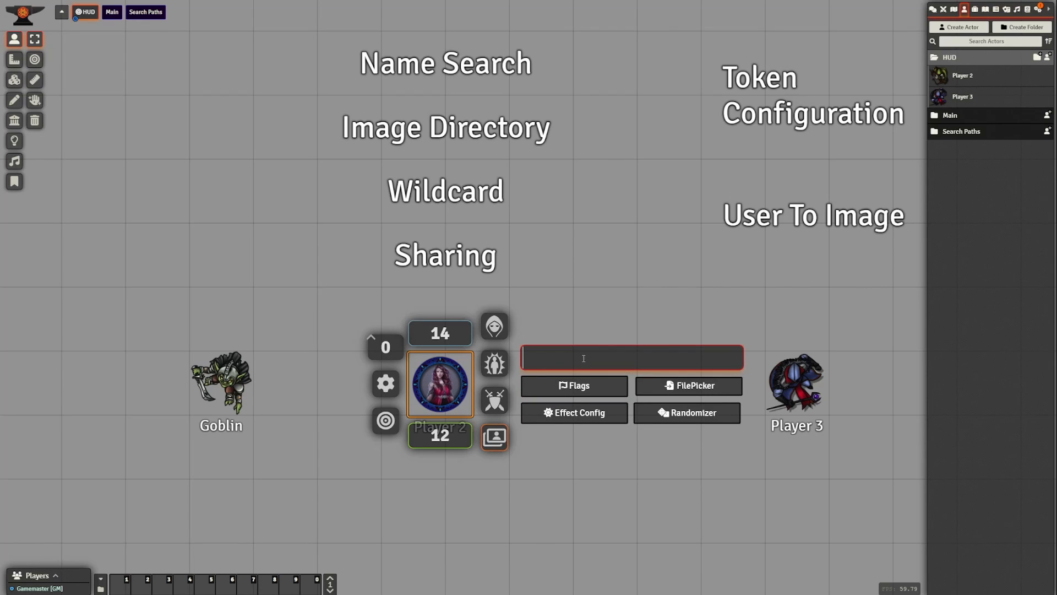
{"action": "type", "text": "vampire"}
{"action": "key", "text": "Return"}
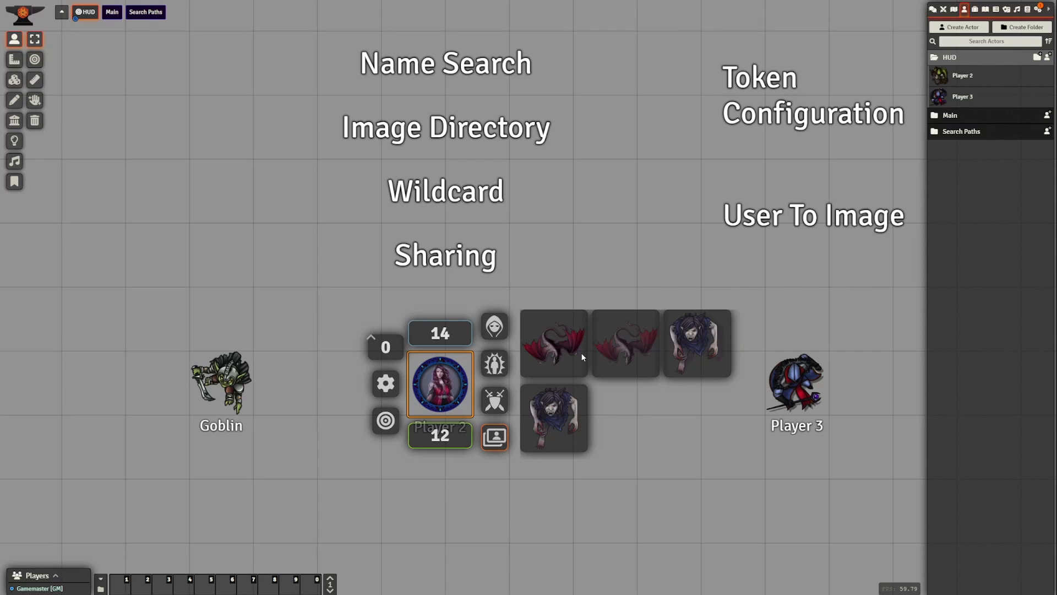
{"action": "left_click", "coordinate": [568, 345]}
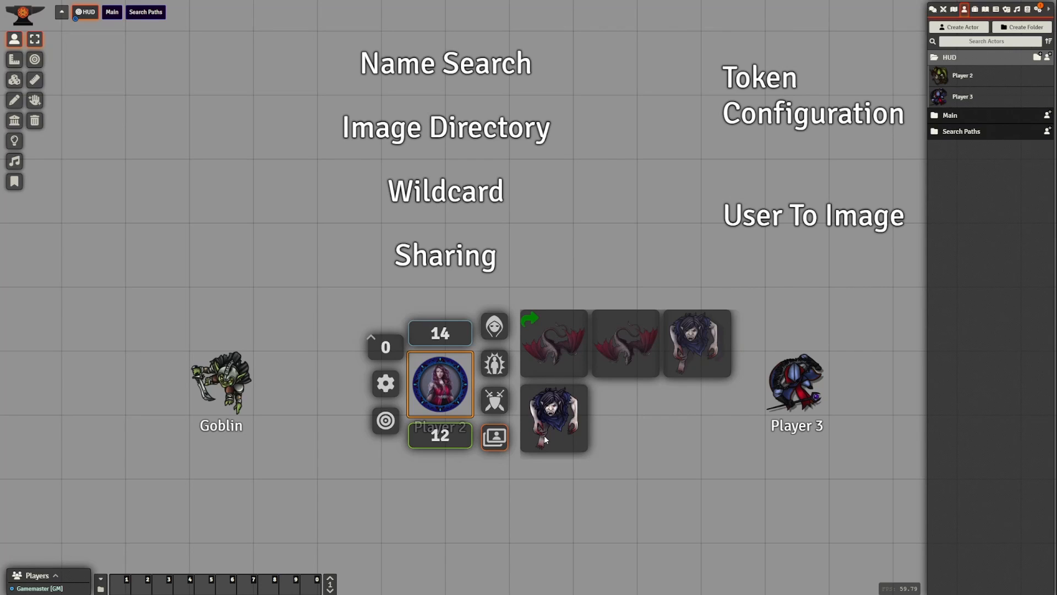
{"action": "left_click", "coordinate": [689, 352]}
Switch the Player 2 token's image to the shared red-winged creature, and after that to the shared dark-haired vampire.
{"action": "right_click", "coordinate": [458, 392]}
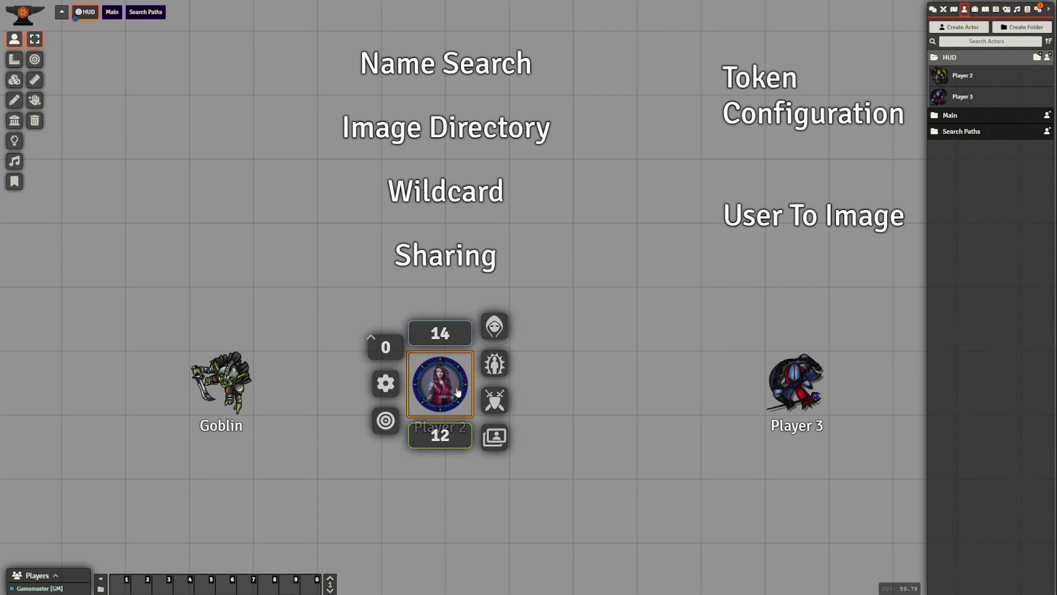
{"action": "left_click", "coordinate": [495, 437]}
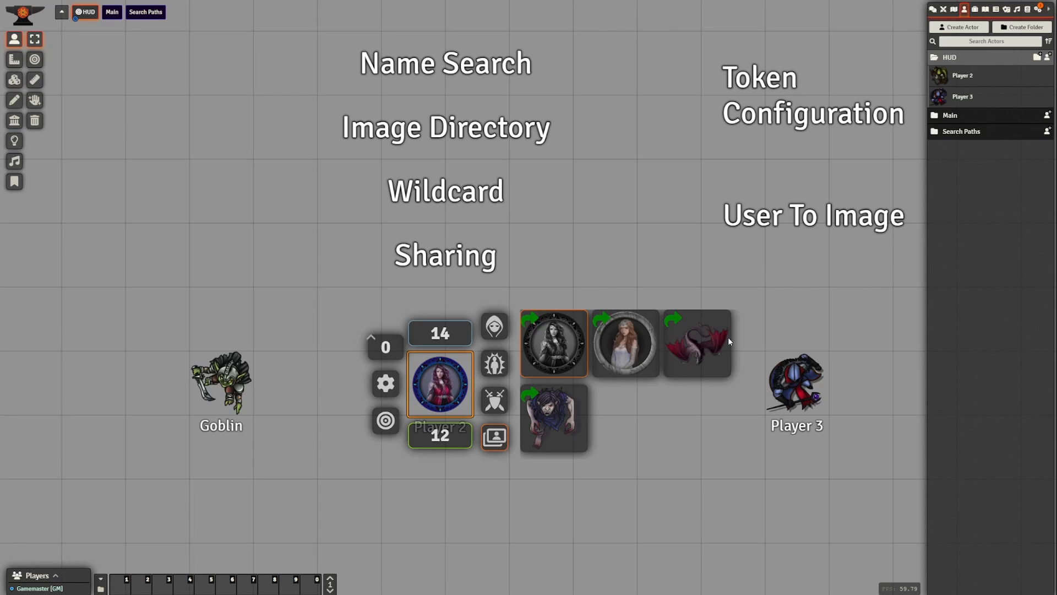
{"action": "left_click", "coordinate": [676, 358]}
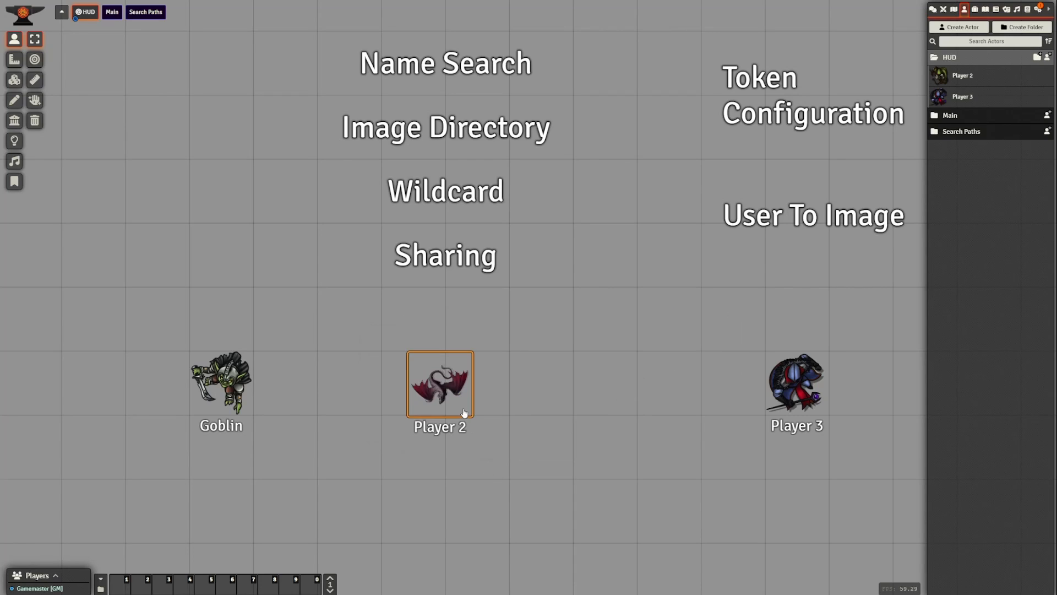
{"action": "right_click", "coordinate": [464, 413]}
{"action": "left_click", "coordinate": [495, 437]}
{"action": "left_click", "coordinate": [561, 427]}
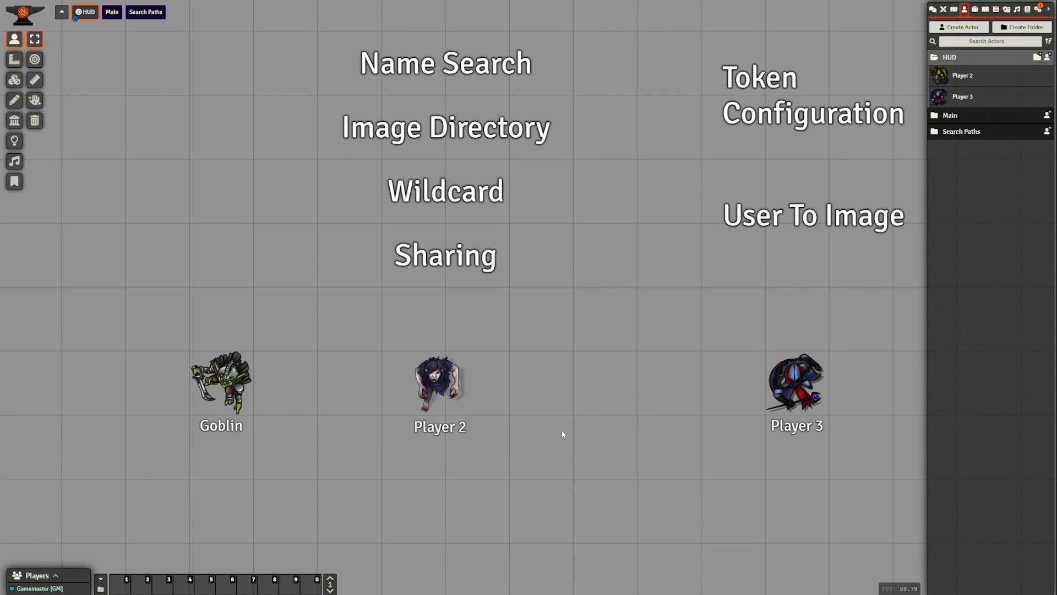
Check the Player 2 token's list of shared image variants and close it.
{"action": "right_click", "coordinate": [437, 398]}
{"action": "left_click", "coordinate": [494, 437]}
{"action": "left_click", "coordinate": [381, 537]}
{"action": "scroll", "coordinate": [423, 489], "scroll_direction": "down", "scroll_amount": 4}
Set the Player 2 token's image directory to the TopDownTokens/TP13Pirates folder.
{"action": "right_click", "coordinate": [455, 368]}
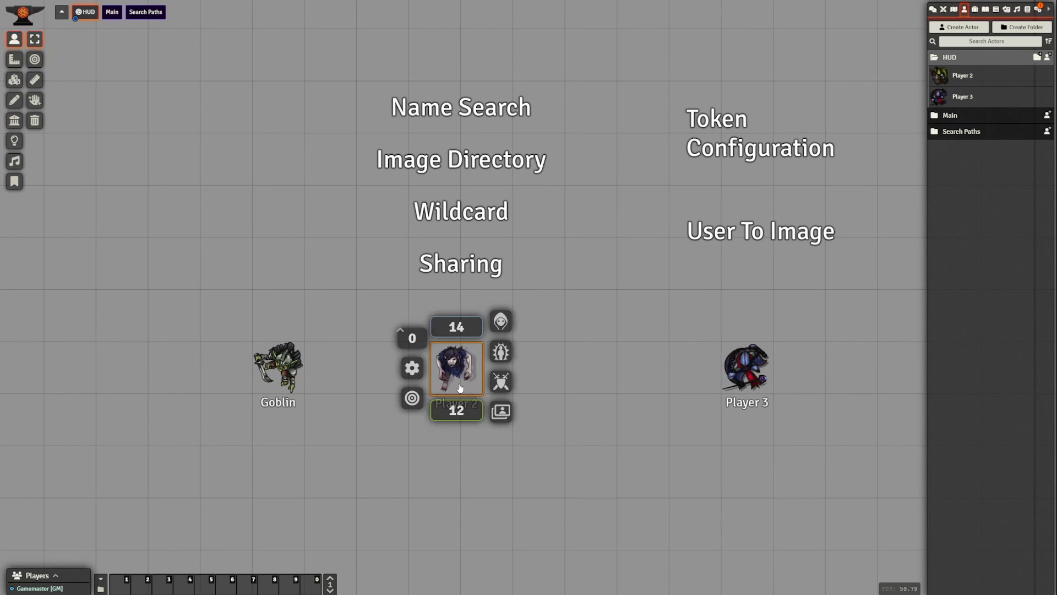
{"action": "left_click", "coordinate": [499, 408]}
{"action": "scroll", "coordinate": [468, 492], "scroll_direction": "up", "scroll_amount": 4}
{"action": "right_click", "coordinate": [491, 433]}
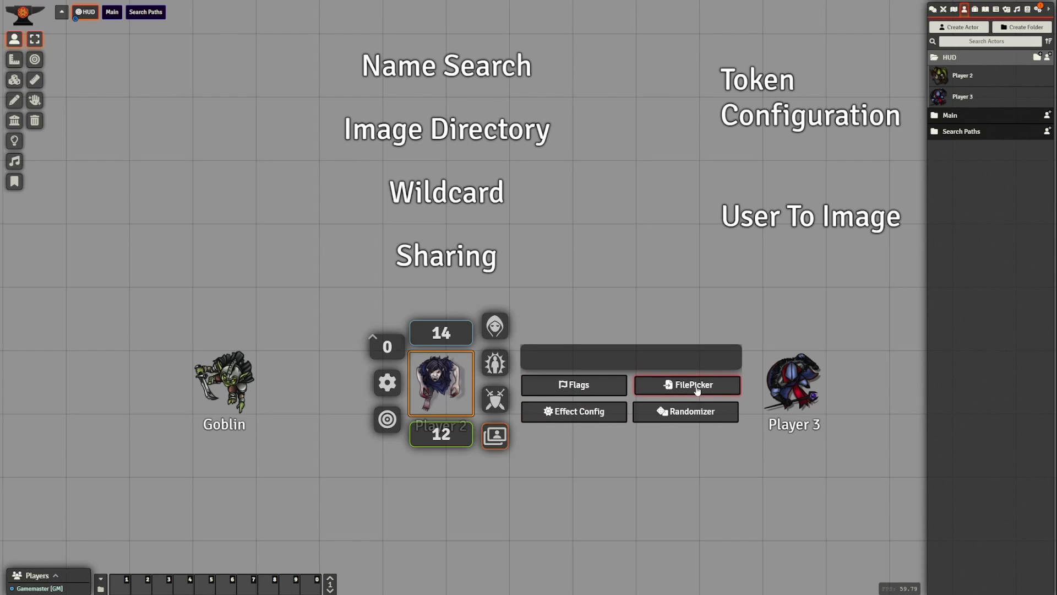
{"action": "left_click", "coordinate": [677, 385]}
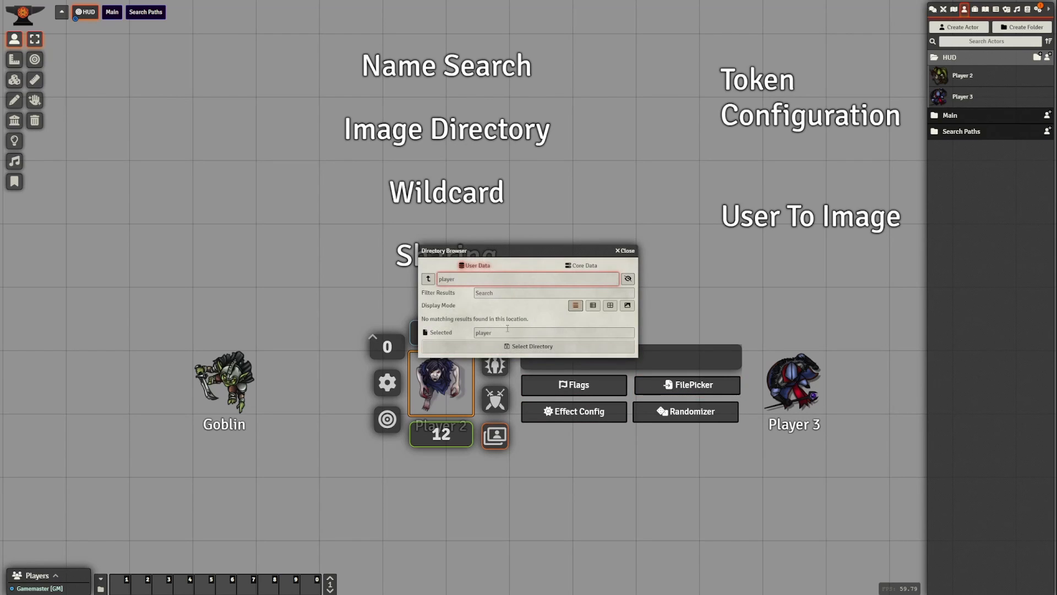
{"action": "scroll", "coordinate": [504, 442], "scroll_direction": "down", "scroll_amount": 2}
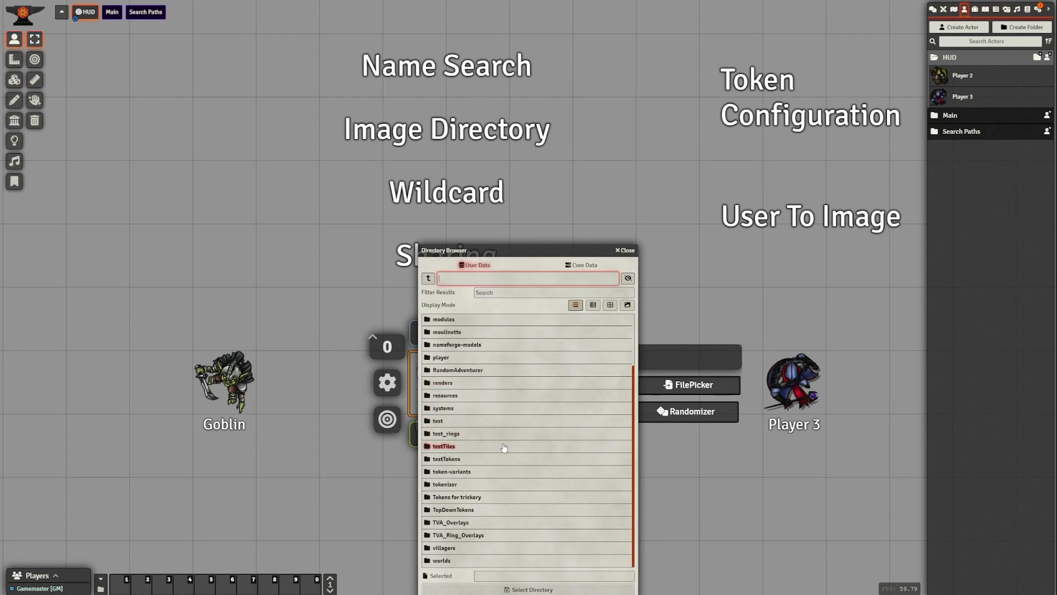
{"action": "left_click", "coordinate": [464, 510]}
{"action": "left_click", "coordinate": [449, 320]}
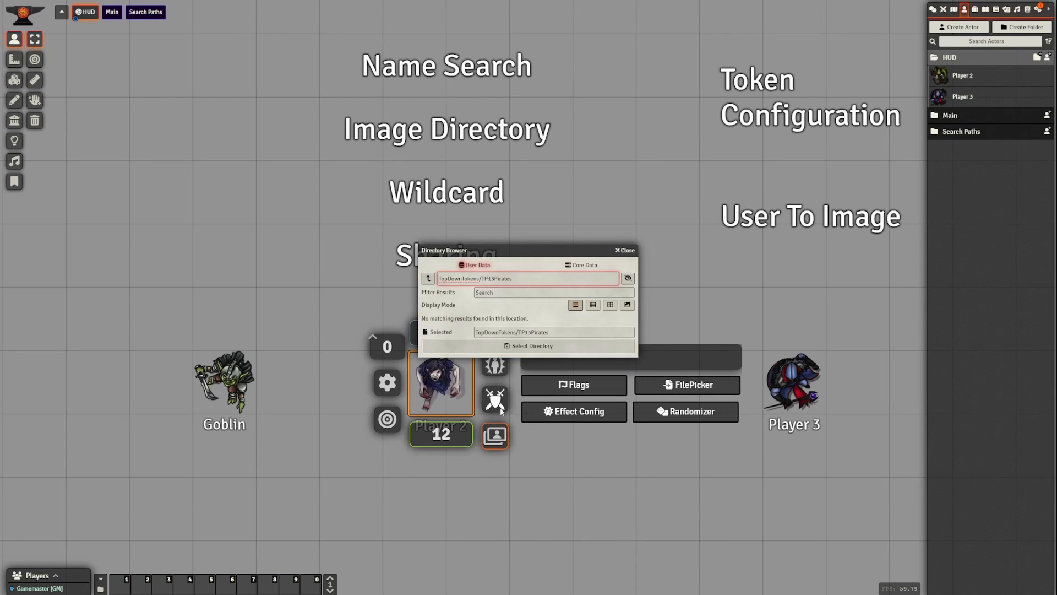
{"action": "left_click", "coordinate": [541, 350]}
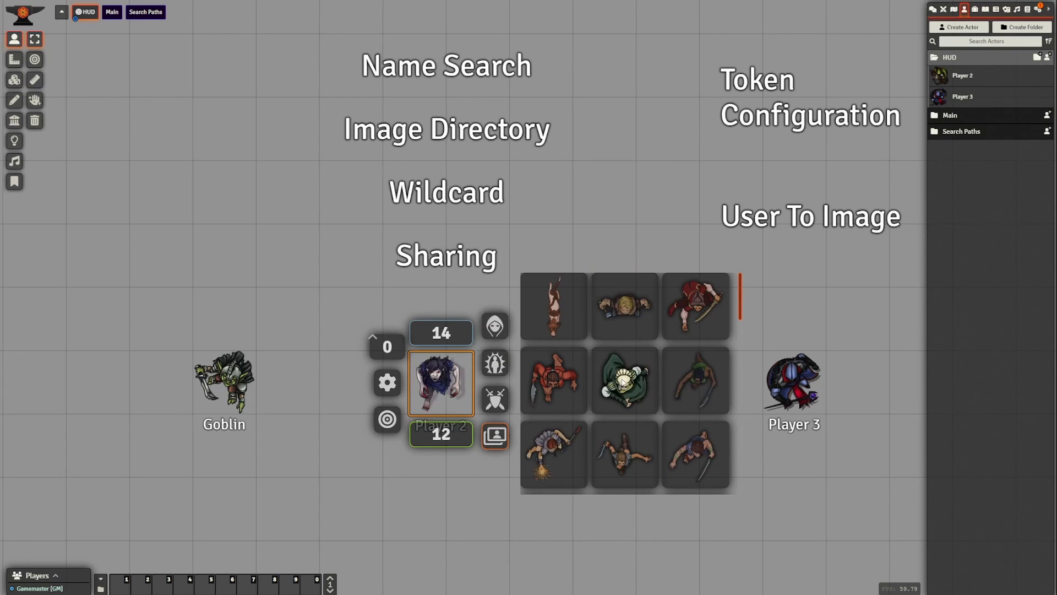
Share several pirate images from the TP13Pirates directory with the Player 2 token, including the green-cloaked and orange-clad pirates, and close the list.
{"action": "scroll", "coordinate": [664, 455], "scroll_direction": "down", "scroll_amount": 1}
{"action": "scroll", "coordinate": [661, 454], "scroll_direction": "down", "scroll_amount": 1}
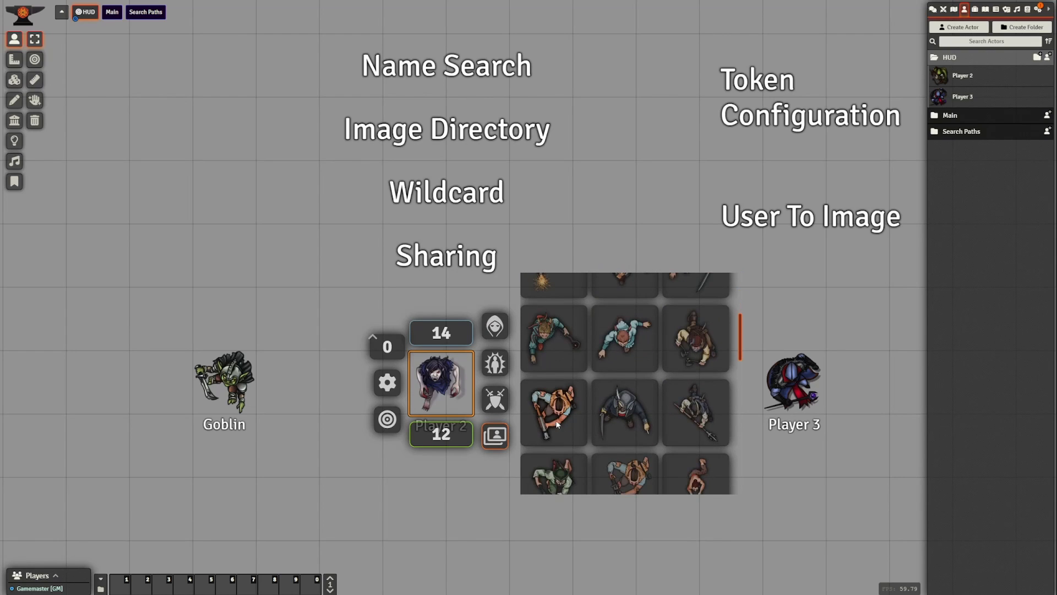
{"action": "scroll", "coordinate": [606, 465], "scroll_direction": "down", "scroll_amount": 1}
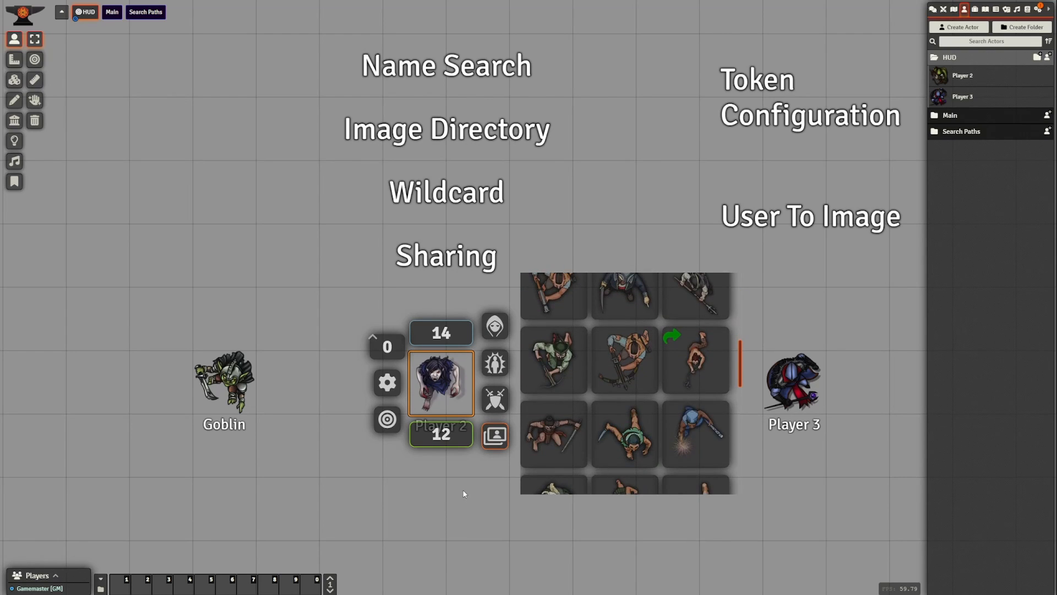
{"action": "left_click", "coordinate": [512, 530]}
Switch the Player 2 token's image to the shared orange-clad pirate.
{"action": "right_click", "coordinate": [442, 384]}
{"action": "left_click", "coordinate": [495, 436]}
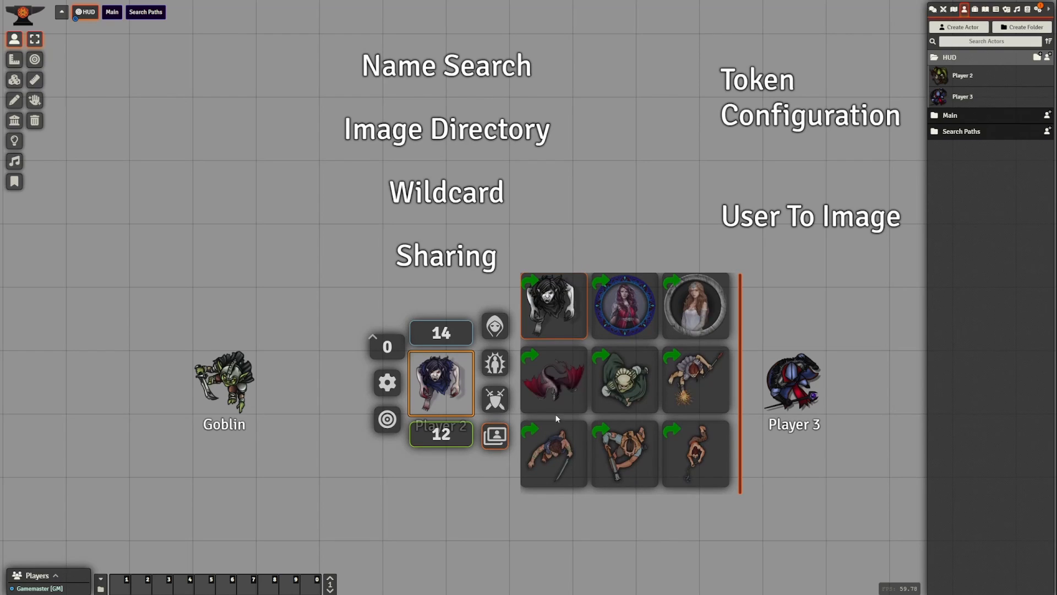
{"action": "left_click", "coordinate": [599, 460]}
Cycle the Player 2 token's image through several shared variants, ending on the red-winged creature.
{"action": "left_click", "coordinate": [503, 437]}
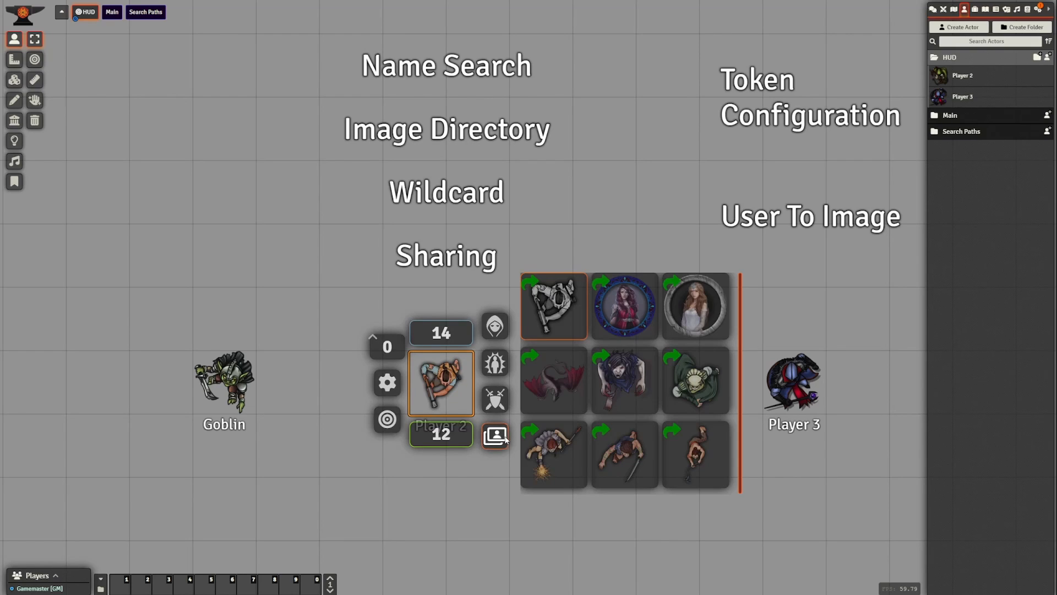
{"action": "left_click", "coordinate": [562, 392]}
{"action": "right_click", "coordinate": [454, 402]}
{"action": "left_click", "coordinate": [495, 436]}
{"action": "left_click", "coordinate": [642, 330]}
{"action": "right_click", "coordinate": [441, 384]}
{"action": "left_click", "coordinate": [495, 436]}
{"action": "left_click", "coordinate": [631, 358]}
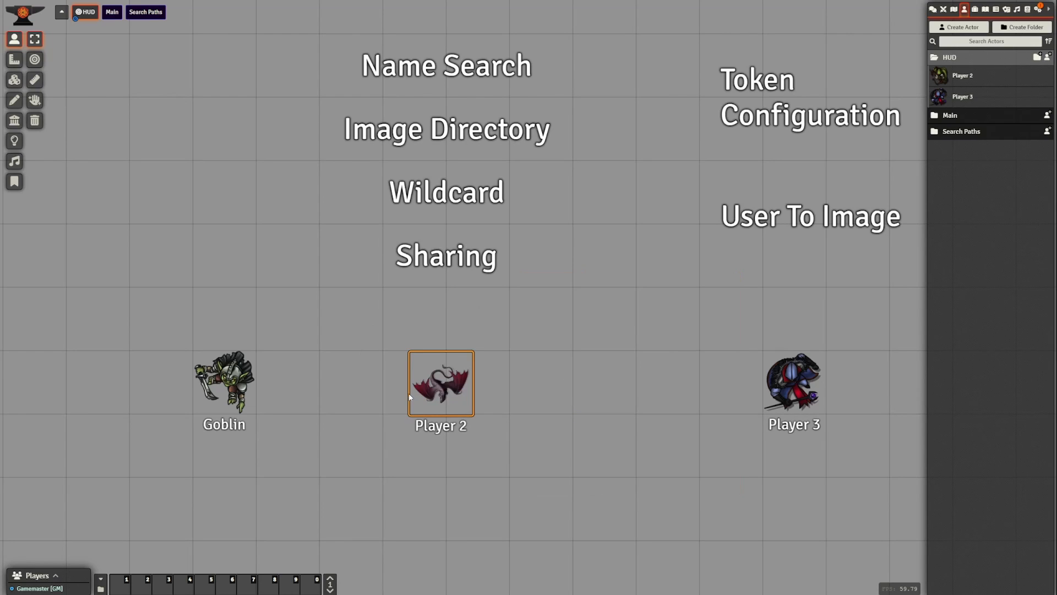
Switch the Player 2 token's image to the shared dark-haired vampire.
{"action": "right_click", "coordinate": [452, 397]}
{"action": "left_click", "coordinate": [495, 437]}
{"action": "left_click", "coordinate": [547, 394]}
Review the full set of shared image variants on the Player 2 token and close the list.
{"action": "right_click", "coordinate": [449, 397]}
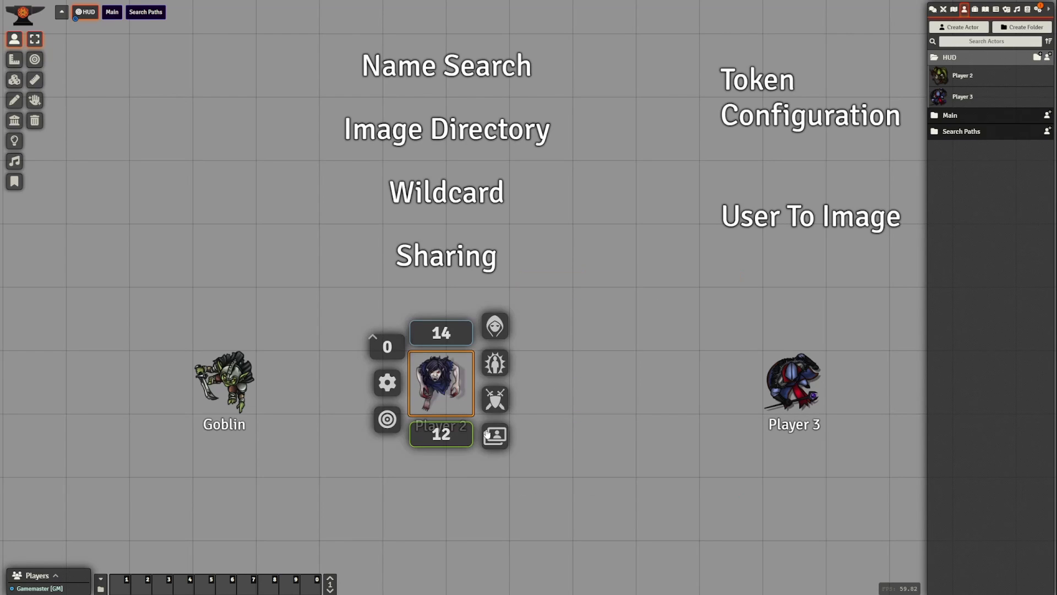
{"action": "left_click", "coordinate": [495, 436]}
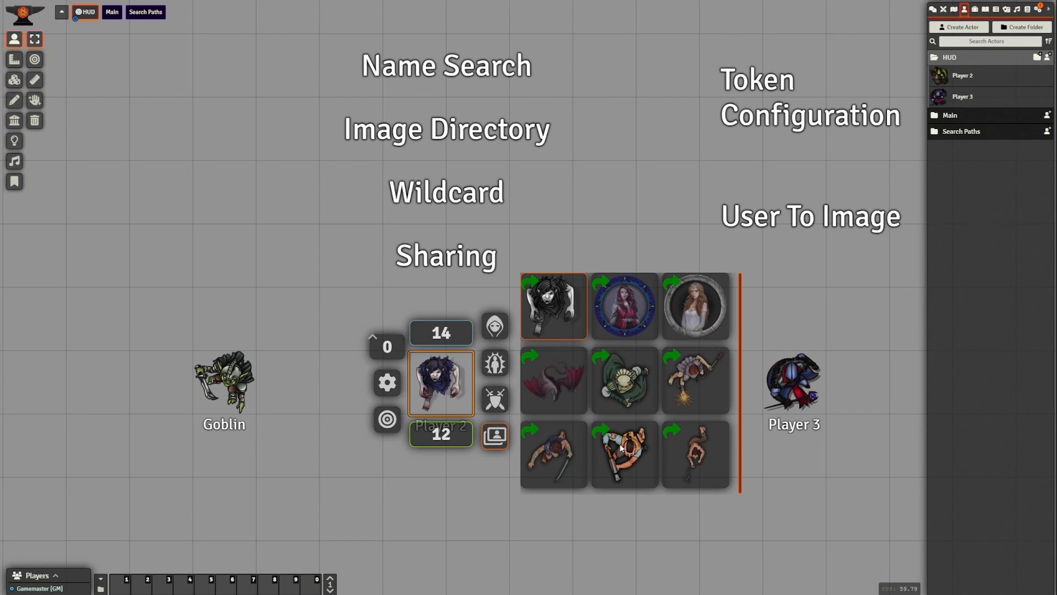
{"action": "left_click", "coordinate": [499, 511]}
{"action": "left_click_drag", "start_coordinate": [576, 437], "coordinate": [460, 453]}
{"action": "scroll", "coordinate": [479, 397], "scroll_direction": "down", "scroll_amount": 2}
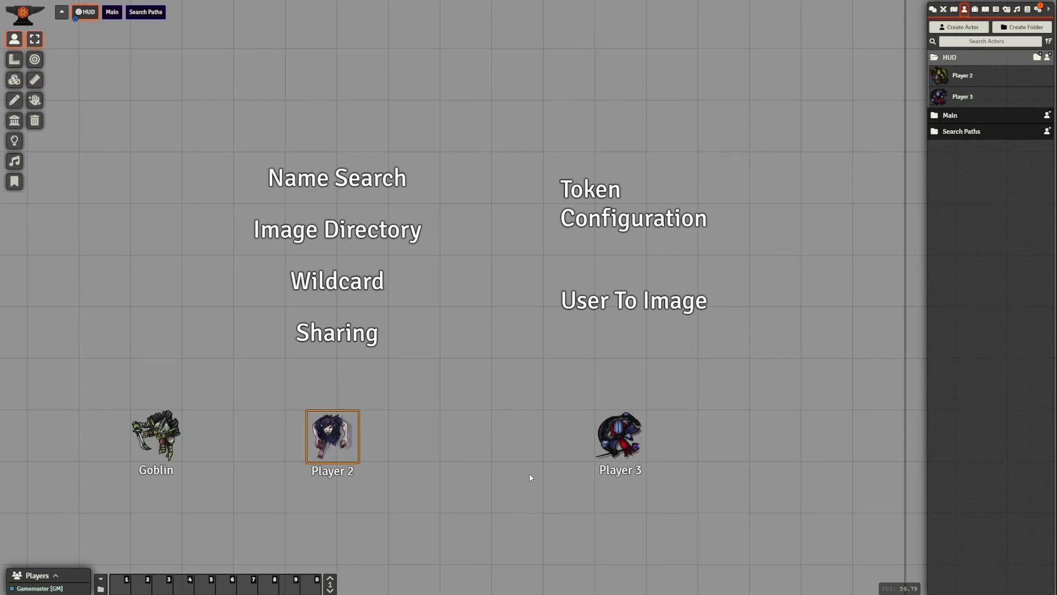
{"action": "scroll", "coordinate": [530, 477], "scroll_direction": "up", "scroll_amount": 1}
{"action": "right_click", "coordinate": [313, 450]}
{"action": "left_click", "coordinate": [362, 497]}
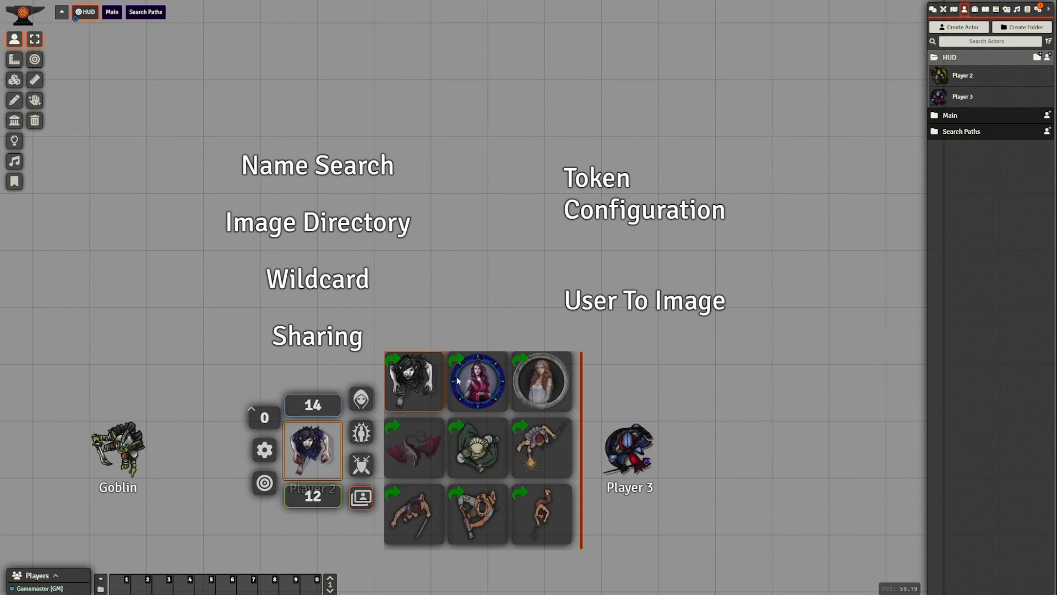
{"action": "left_click", "coordinate": [713, 450]}
{"action": "left_click_drag", "start_coordinate": [757, 417], "coordinate": [611, 396]}
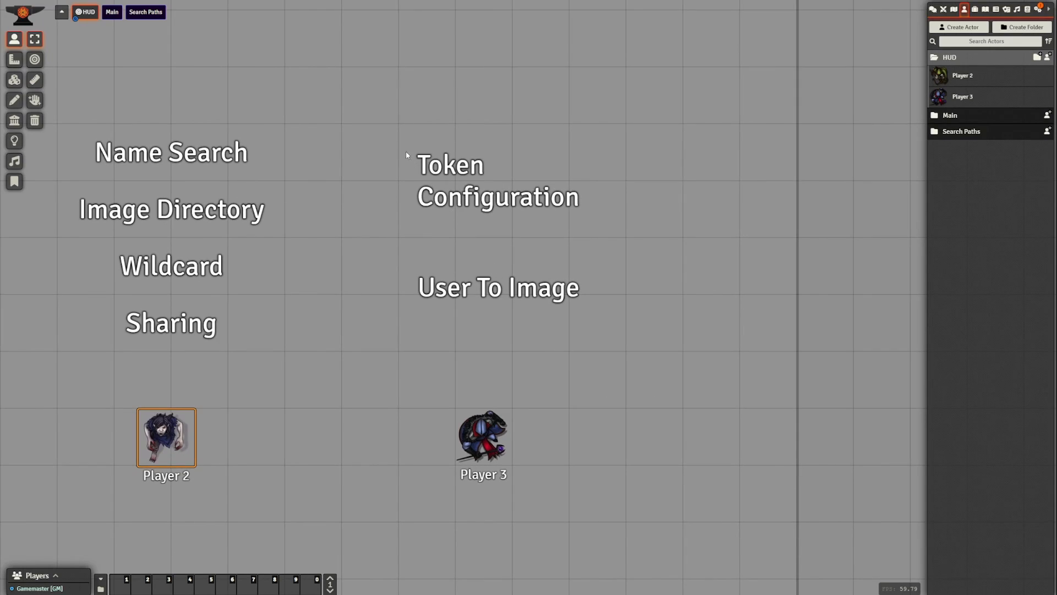
{"action": "left_click_drag", "start_coordinate": [360, 105], "coordinate": [662, 338]}
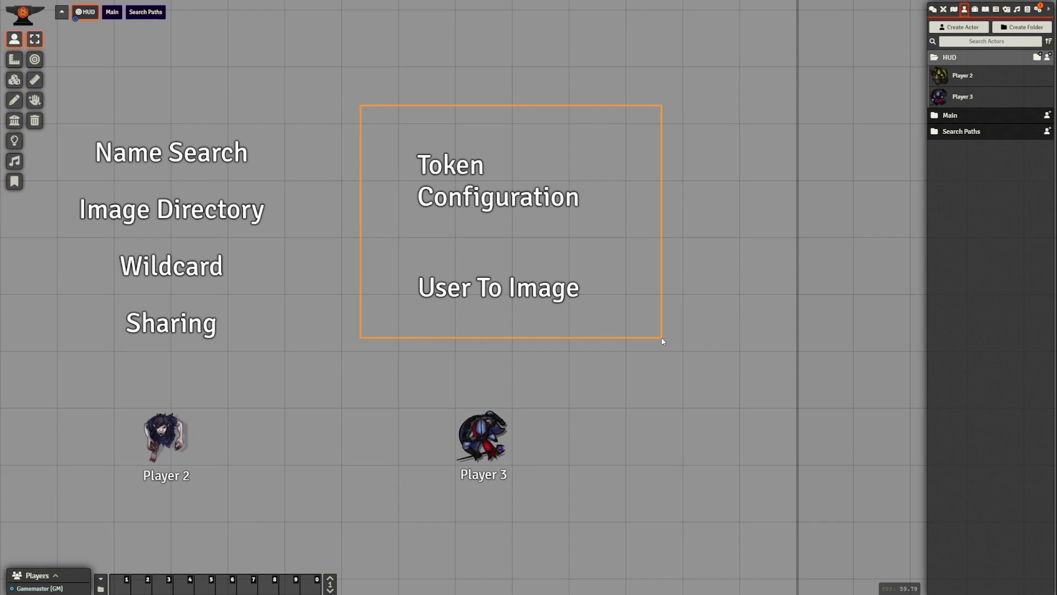
{"action": "left_click_drag", "start_coordinate": [662, 340], "coordinate": [585, 376]}
Check the Player 3 token's available image variants and close the list.
{"action": "right_click", "coordinate": [415, 453]}
{"action": "left_click", "coordinate": [465, 480]}
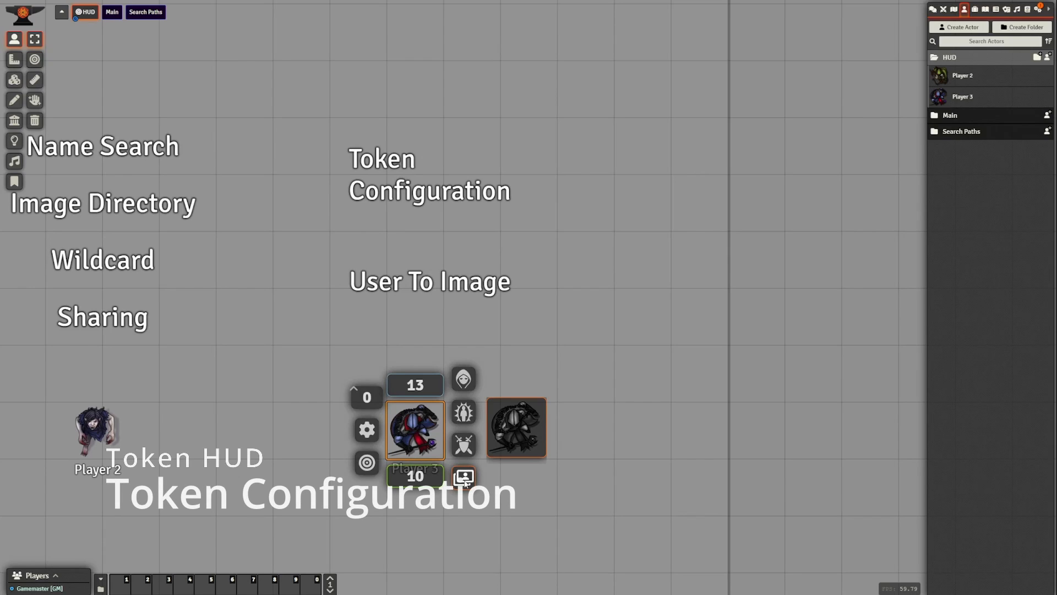
{"action": "left_click_drag", "start_coordinate": [443, 537], "coordinate": [456, 522]}
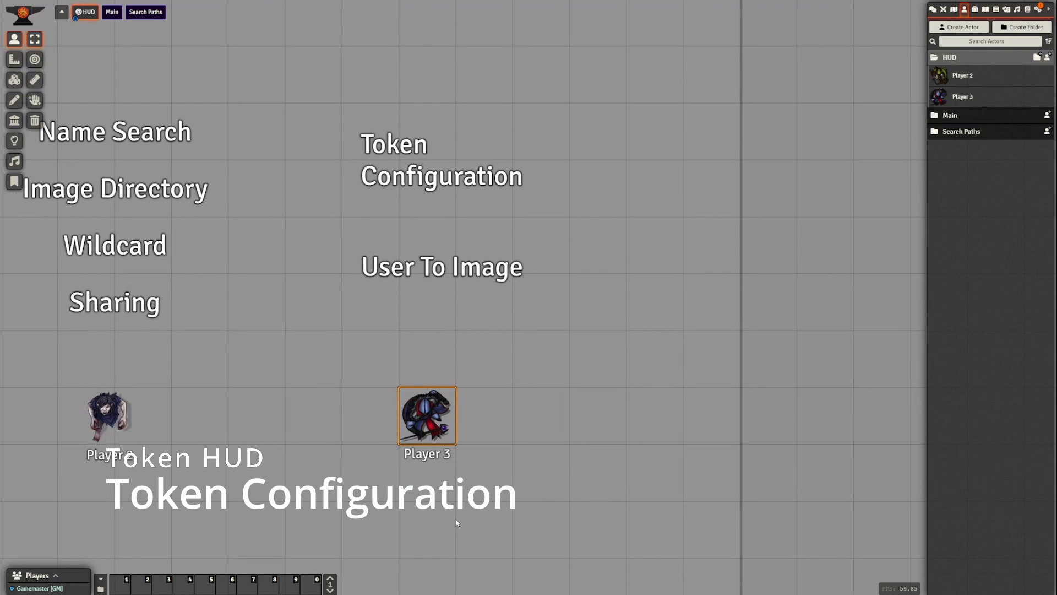
Search the Player 3 token's art for "dragon" and share the red dragon image.
{"action": "right_click", "coordinate": [438, 442]}
{"action": "left_click", "coordinate": [476, 464]}
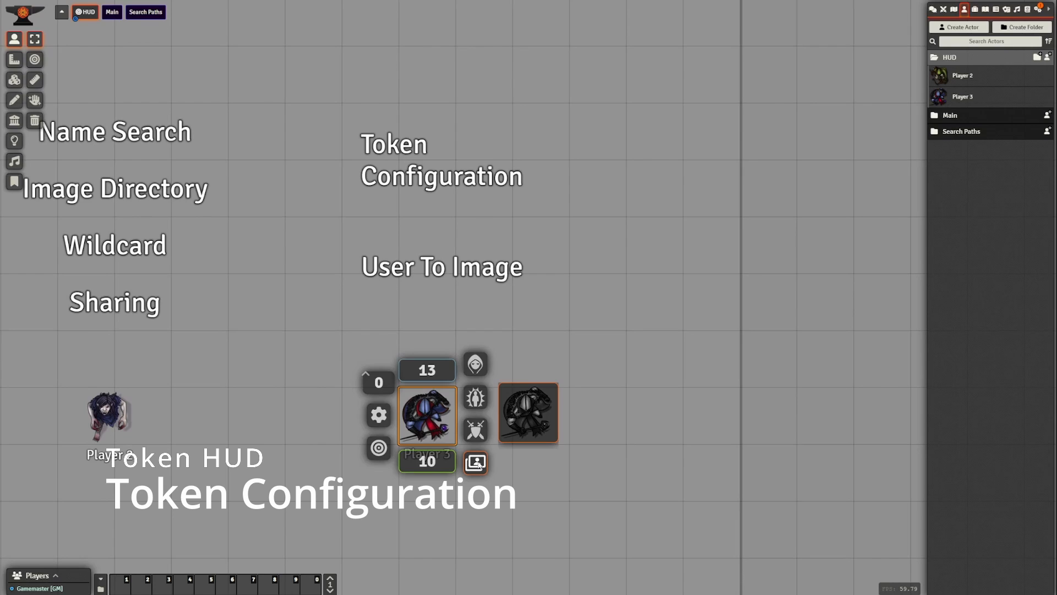
{"action": "right_click", "coordinate": [481, 465]}
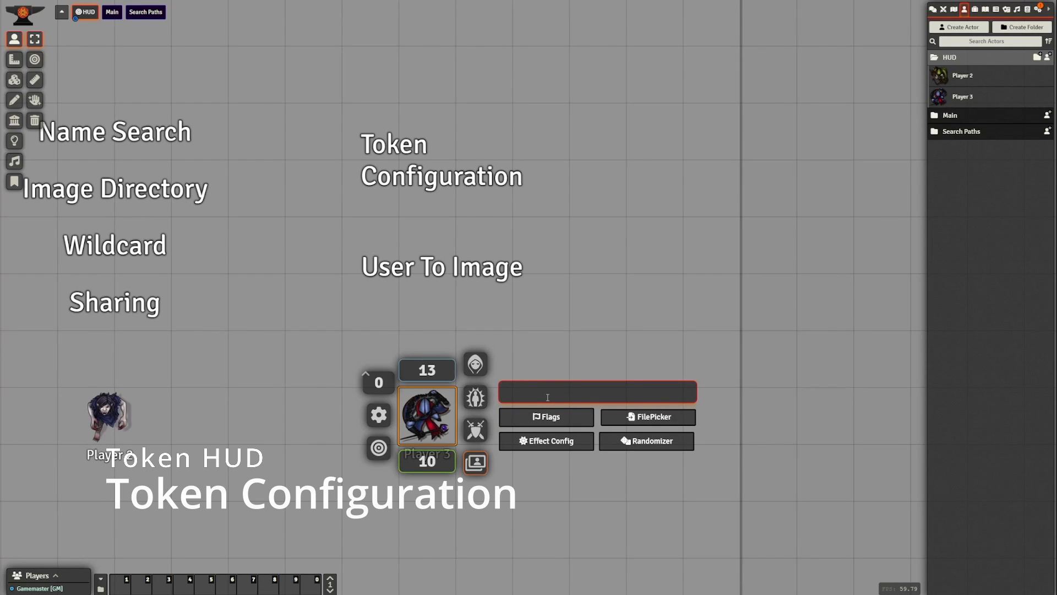
{"action": "type", "text": "dragon"}
{"action": "key", "text": "Return"}
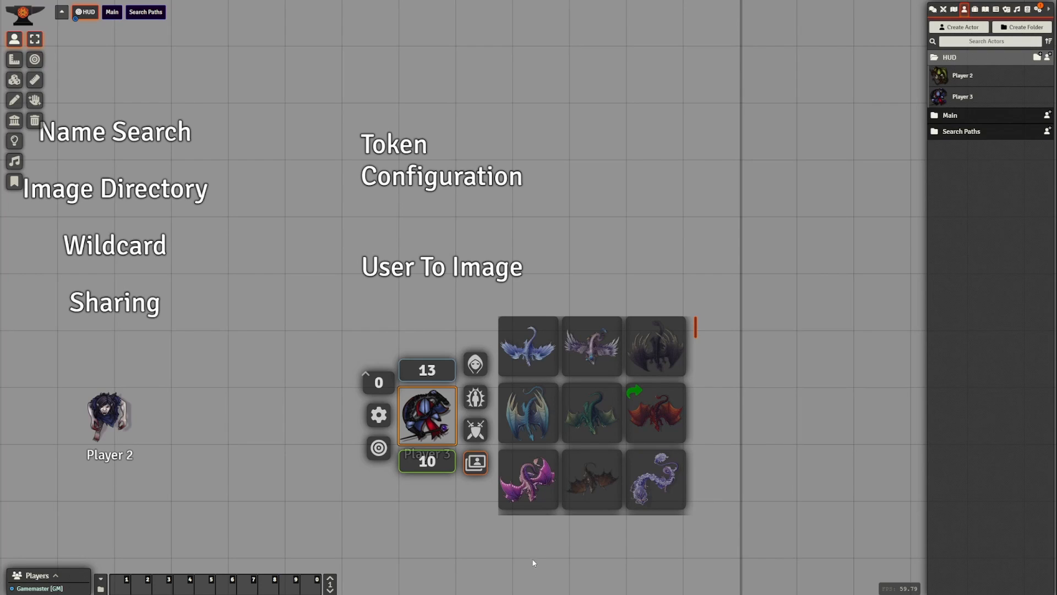
Switch the Player 3 token's image to the shared red dragon.
{"action": "right_click", "coordinate": [432, 425]}
{"action": "right_click", "coordinate": [437, 427]}
{"action": "left_click", "coordinate": [476, 462]}
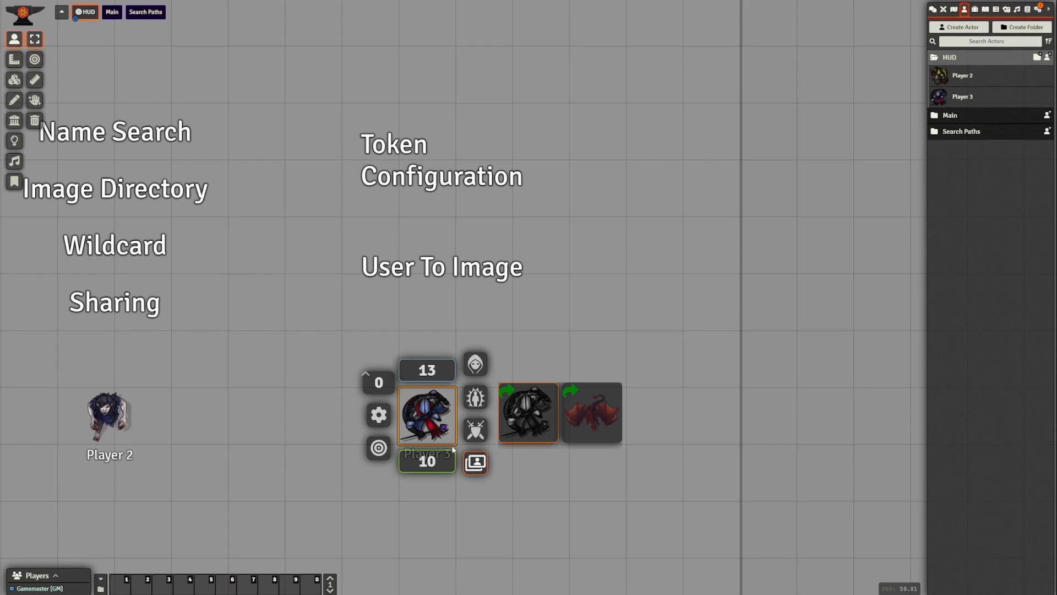
{"action": "left_click", "coordinate": [584, 415]}
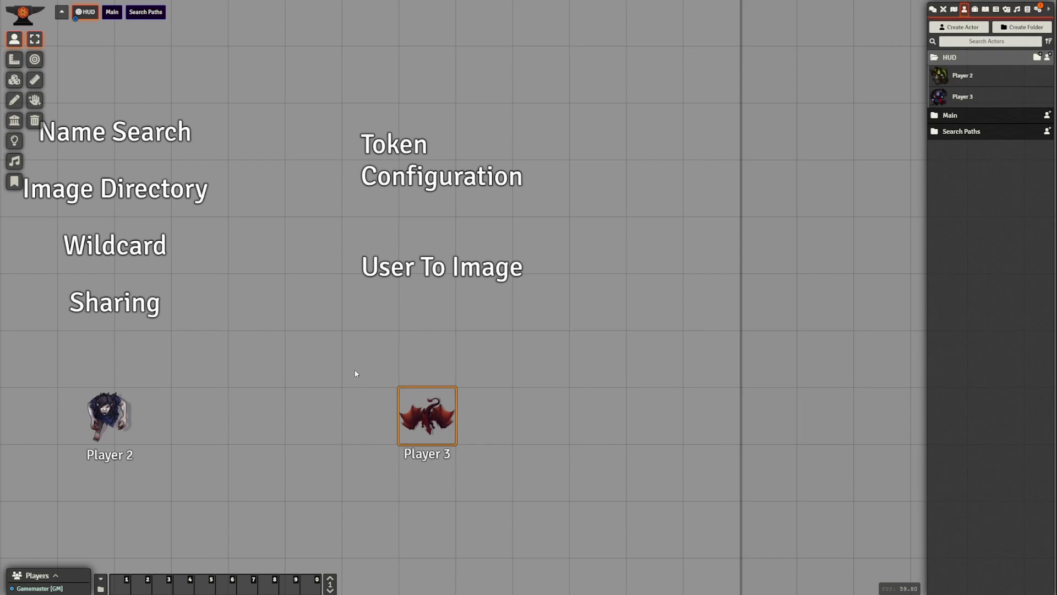
Switch the Player 3 token's image back to the blue-and-red armoured figure.
{"action": "scroll", "coordinate": [559, 526], "scroll_direction": "up", "scroll_amount": 1}
{"action": "left_click_drag", "start_coordinate": [361, 351], "coordinate": [541, 512]}
{"action": "scroll", "coordinate": [544, 546], "scroll_direction": "down", "scroll_amount": 1}
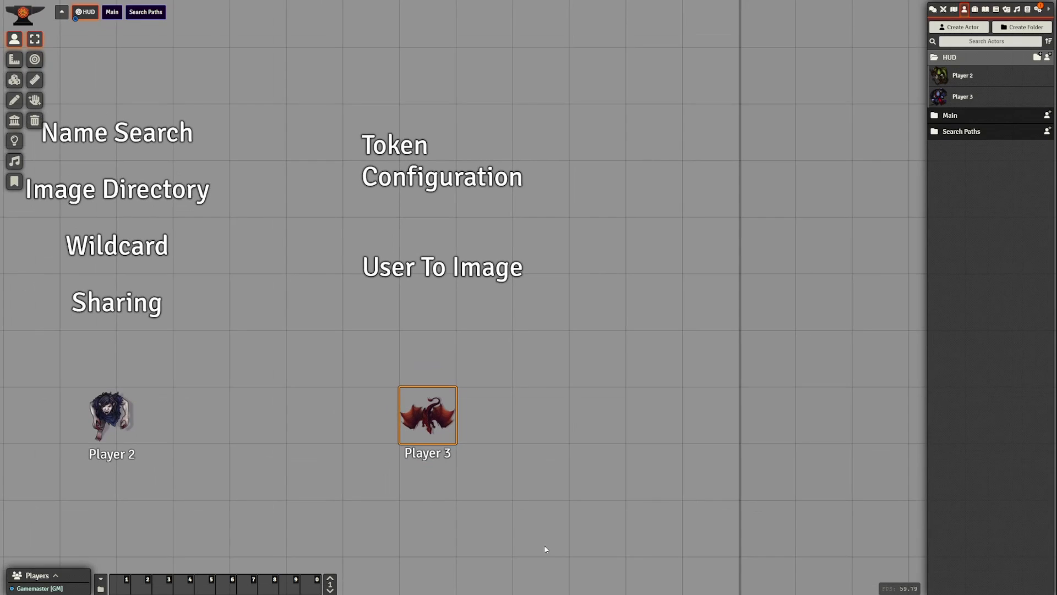
{"action": "scroll", "coordinate": [544, 549], "scroll_direction": "down", "scroll_amount": 1}
{"action": "right_click", "coordinate": [457, 418]}
{"action": "left_click", "coordinate": [481, 446]}
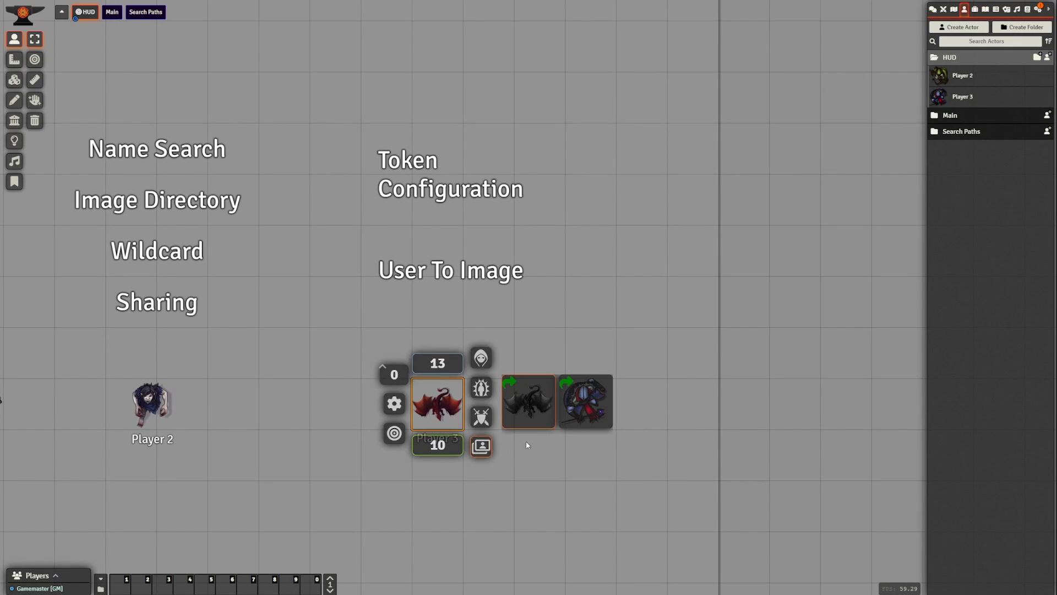
{"action": "left_click", "coordinate": [562, 416]}
Save a token configuration for Player 3's red dragon variant with dimensions of width 2 and height 2.
{"action": "right_click", "coordinate": [437, 402]}
{"action": "left_click", "coordinate": [481, 446]}
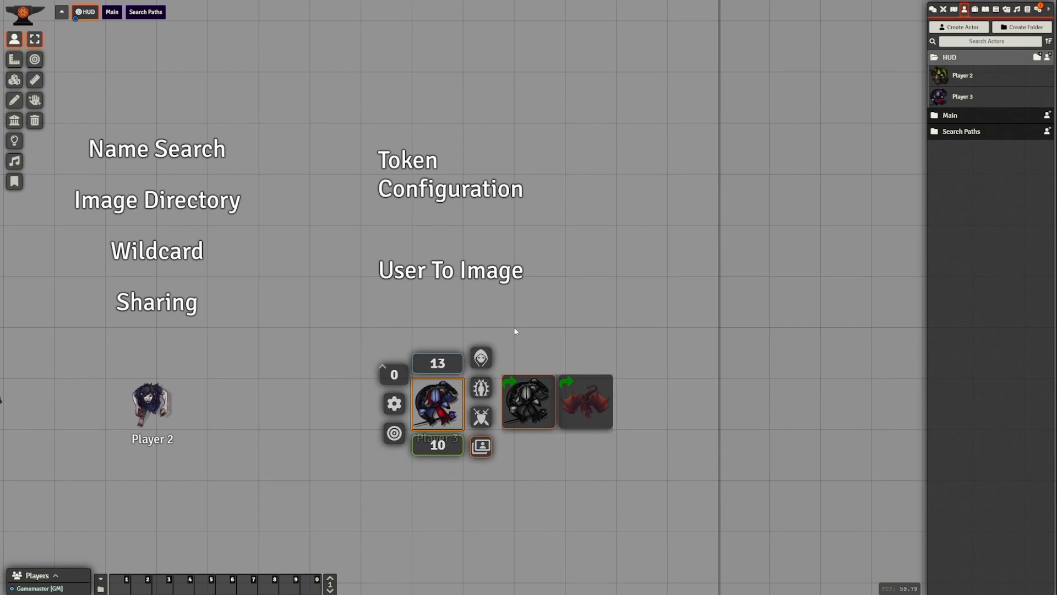
{"action": "right_click", "coordinate": [584, 409]}
{"action": "left_click_drag", "start_coordinate": [498, 228], "coordinate": [569, 229]}
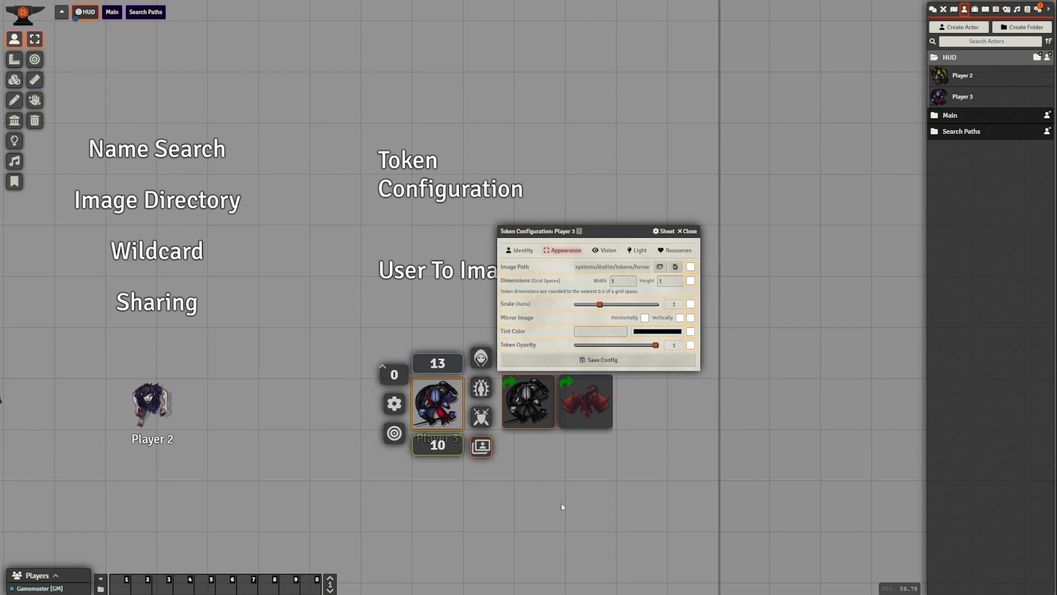
{"action": "left_click", "coordinate": [605, 282]}
{"action": "type", "text": "2"}
{"action": "key", "text": "Tab"}
{"action": "type", "text": "2"}
{"action": "left_click", "coordinate": [553, 290]}
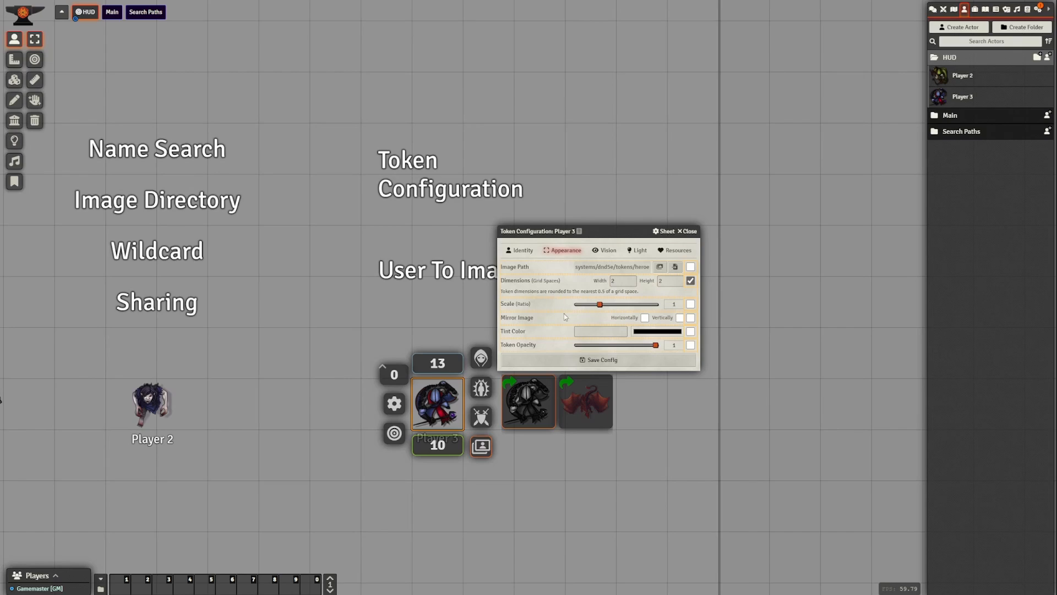
{"action": "left_click", "coordinate": [597, 362]}
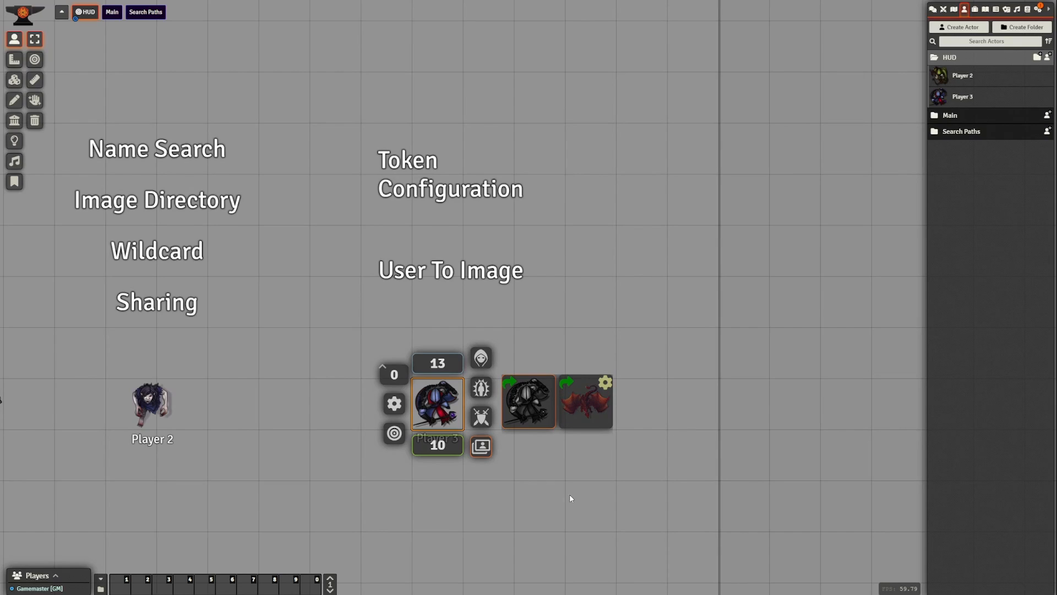
Test the variant's configuration by switching the Player 3 token to the red dragon and back to the armoured figure.
{"action": "left_click", "coordinate": [593, 399]}
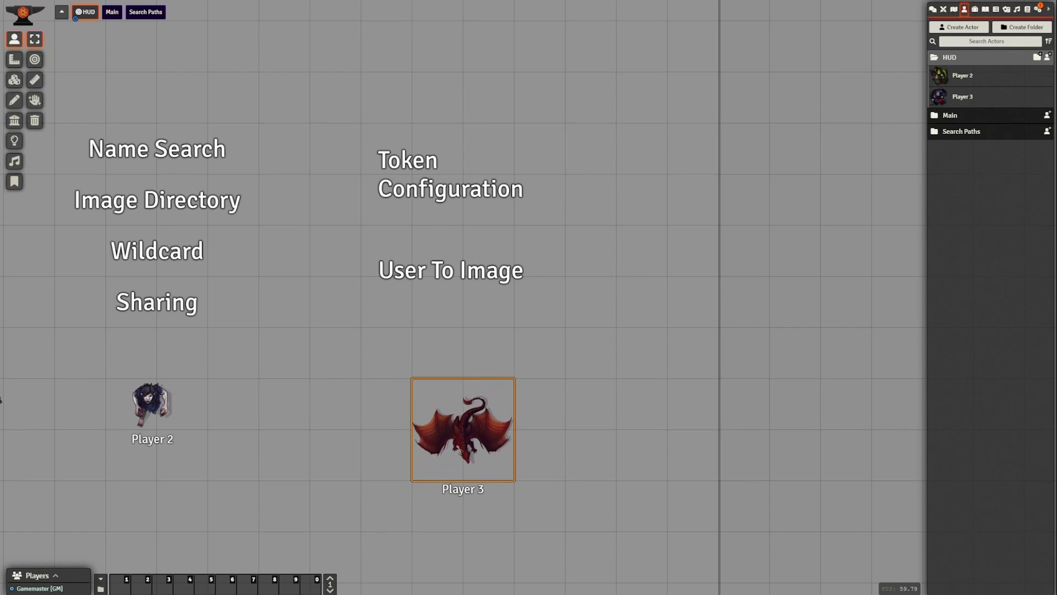
{"action": "scroll", "coordinate": [518, 569], "scroll_direction": "down", "scroll_amount": 3}
{"action": "right_click", "coordinate": [502, 438]}
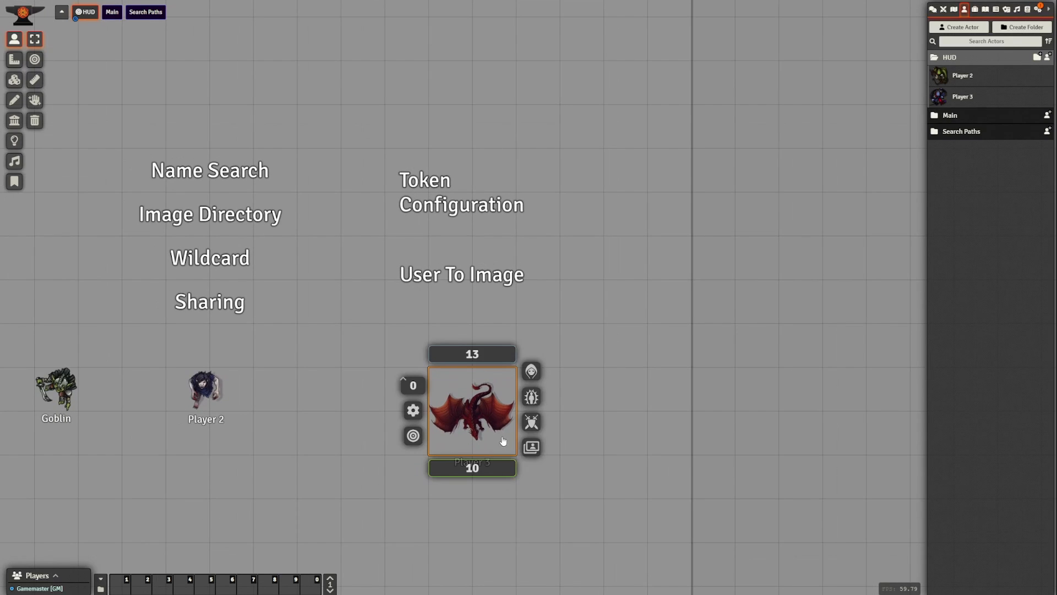
{"action": "left_click", "coordinate": [532, 448]}
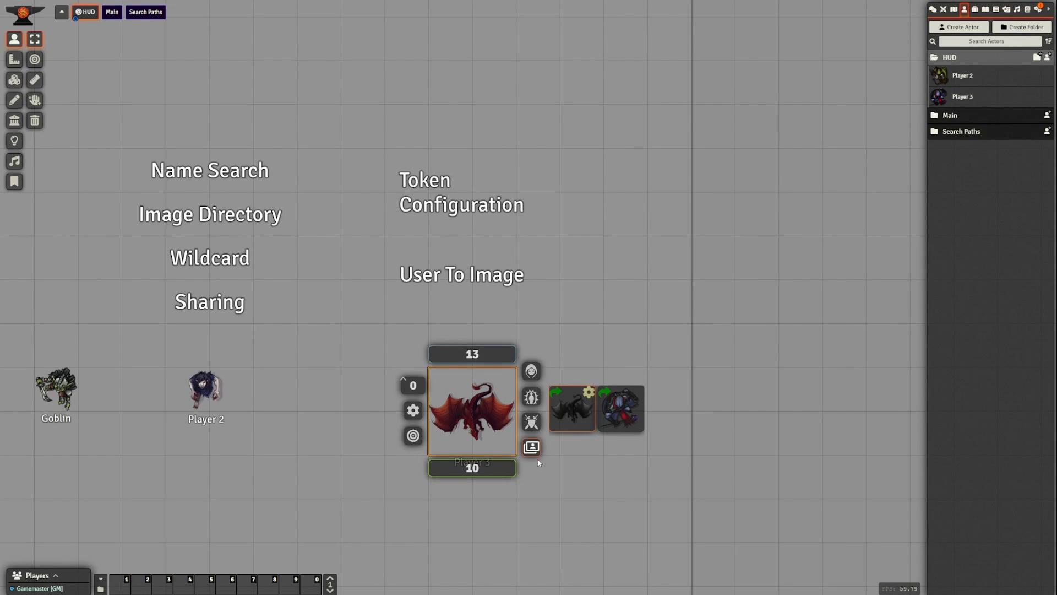
{"action": "left_click", "coordinate": [619, 415]}
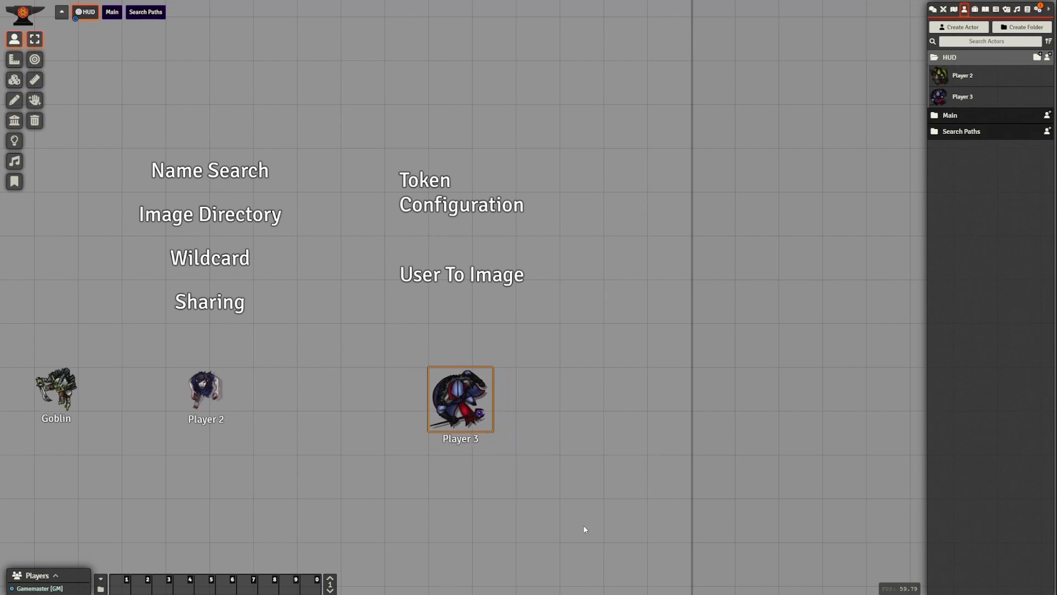
Open the token configuration of Player 3's red dragon variant and set its light color to #ffea00.
{"action": "right_click", "coordinate": [457, 406]}
{"action": "left_click", "coordinate": [488, 425]}
{"action": "right_click", "coordinate": [573, 389]}
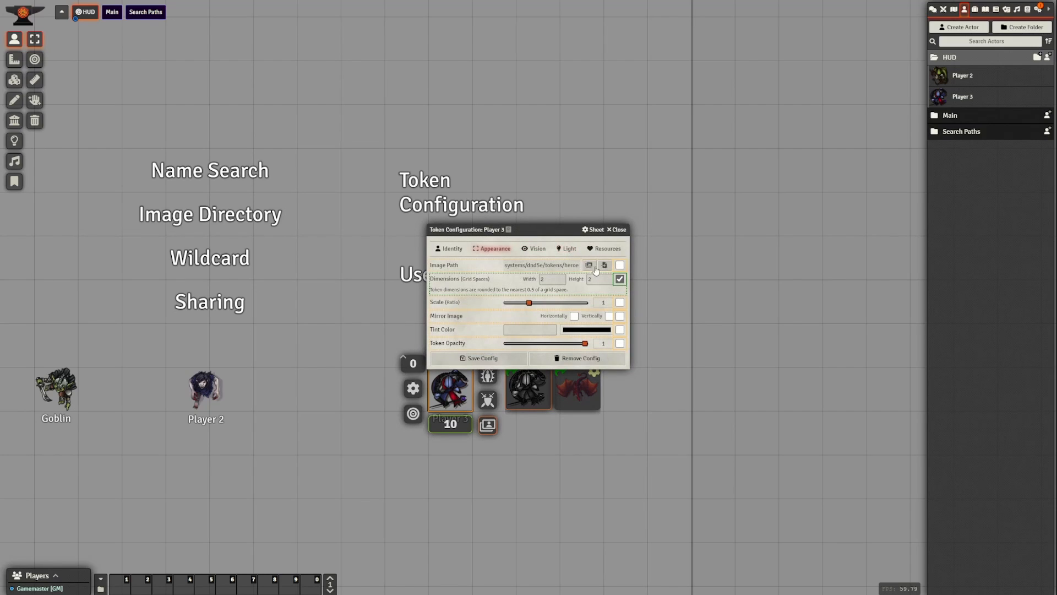
{"action": "left_click", "coordinate": [535, 251]}
{"action": "left_click", "coordinate": [562, 250]}
{"action": "left_click_drag", "start_coordinate": [541, 229], "coordinate": [590, 230]}
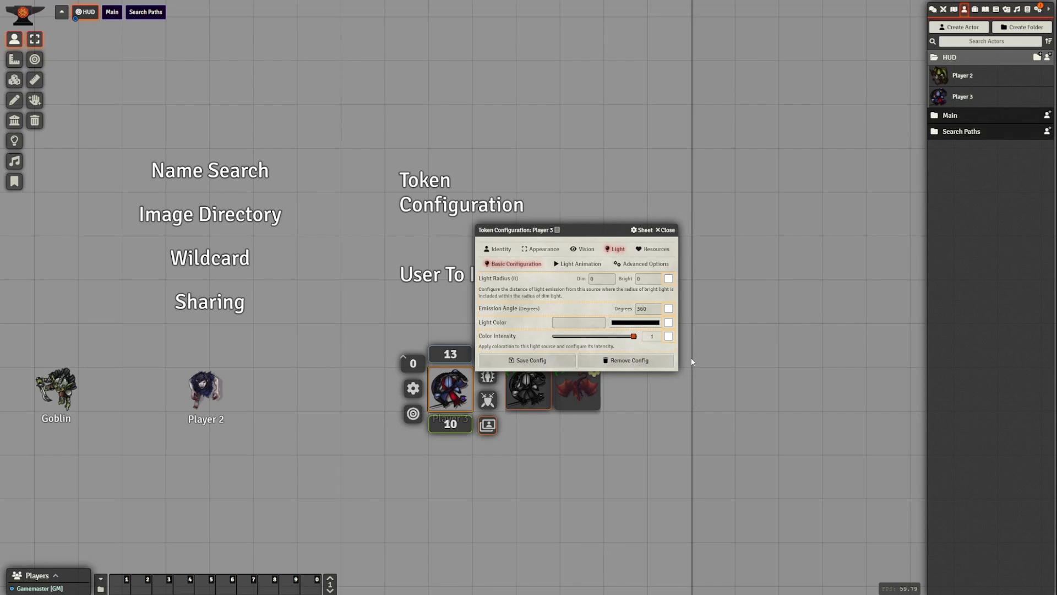
{"action": "left_click_drag", "start_coordinate": [692, 367], "coordinate": [709, 329]}
{"action": "left_click", "coordinate": [588, 305]}
Set the variant's light radius to dim 20 and bright 10, and save the configuration.
{"action": "left_click", "coordinate": [613, 278]}
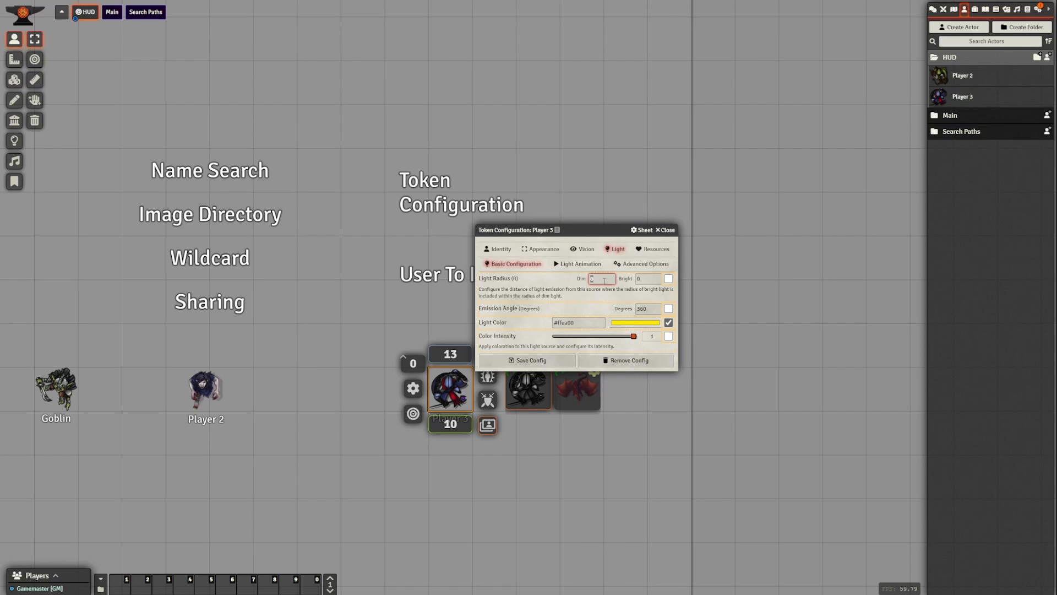
{"action": "type", "text": "20"}
{"action": "key", "text": "Tab"}
{"action": "type", "text": "10"}
{"action": "left_click", "coordinate": [579, 300]}
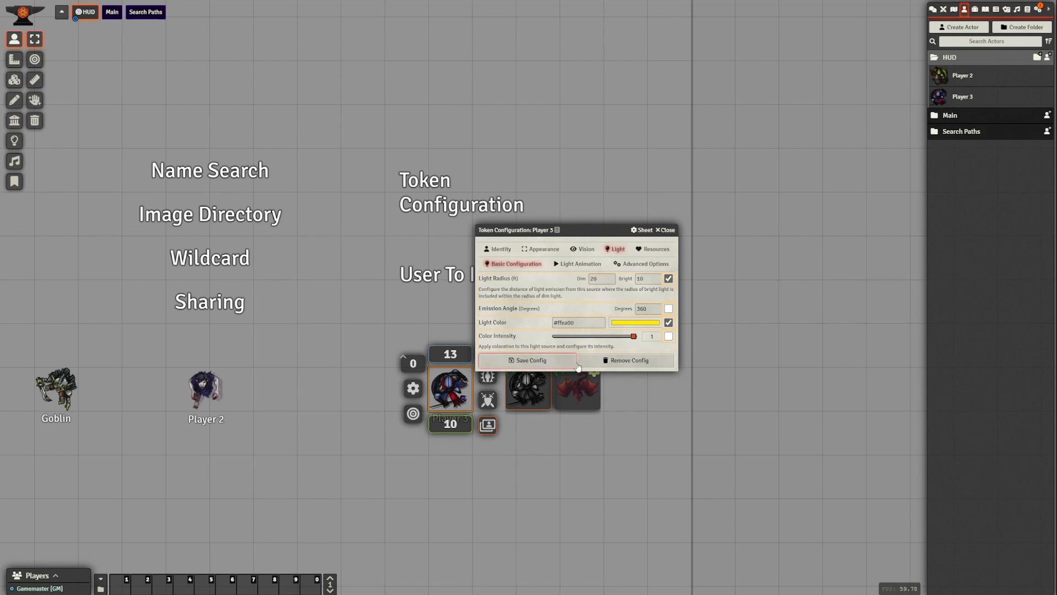
{"action": "left_click", "coordinate": [553, 360]}
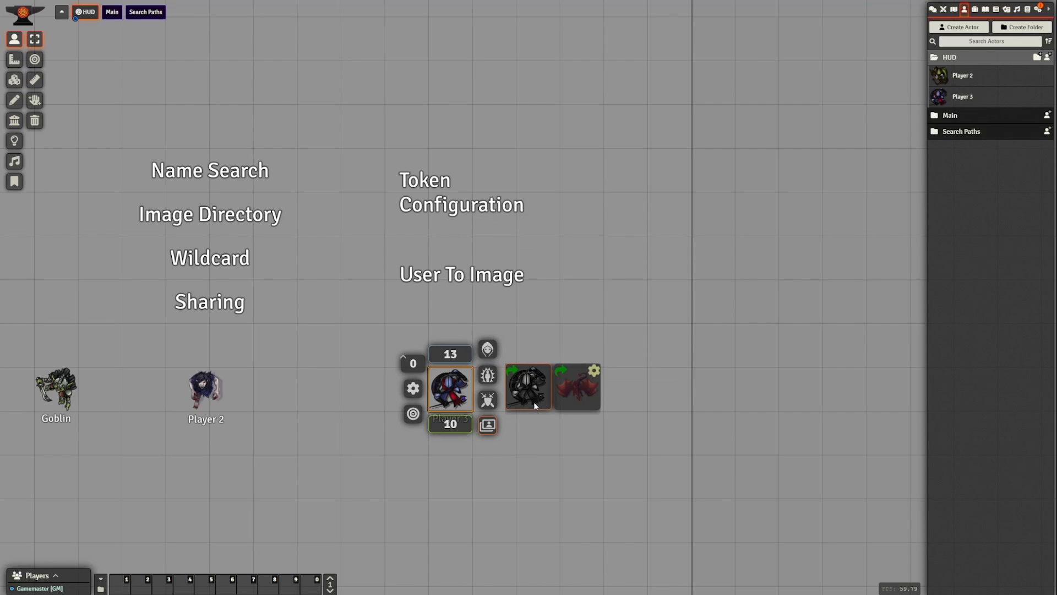
Test the light configuration by switching the Player 3 token to the red dragon and back to the armoured figure.
{"action": "left_click", "coordinate": [579, 397]}
{"action": "scroll", "coordinate": [540, 520], "scroll_direction": "down", "scroll_amount": 4}
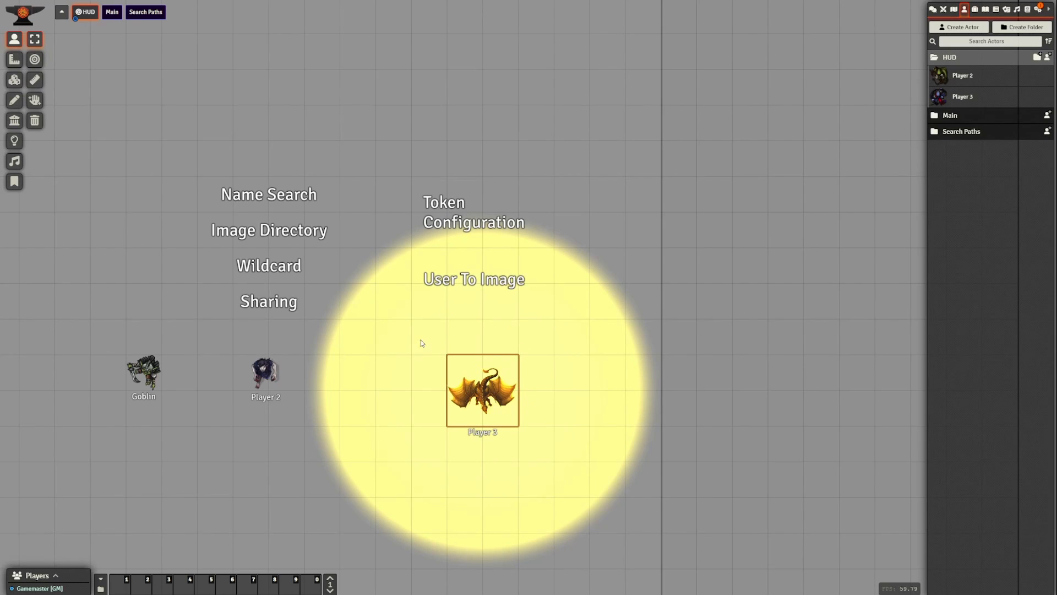
{"action": "scroll", "coordinate": [490, 507], "scroll_direction": "up", "scroll_amount": 1}
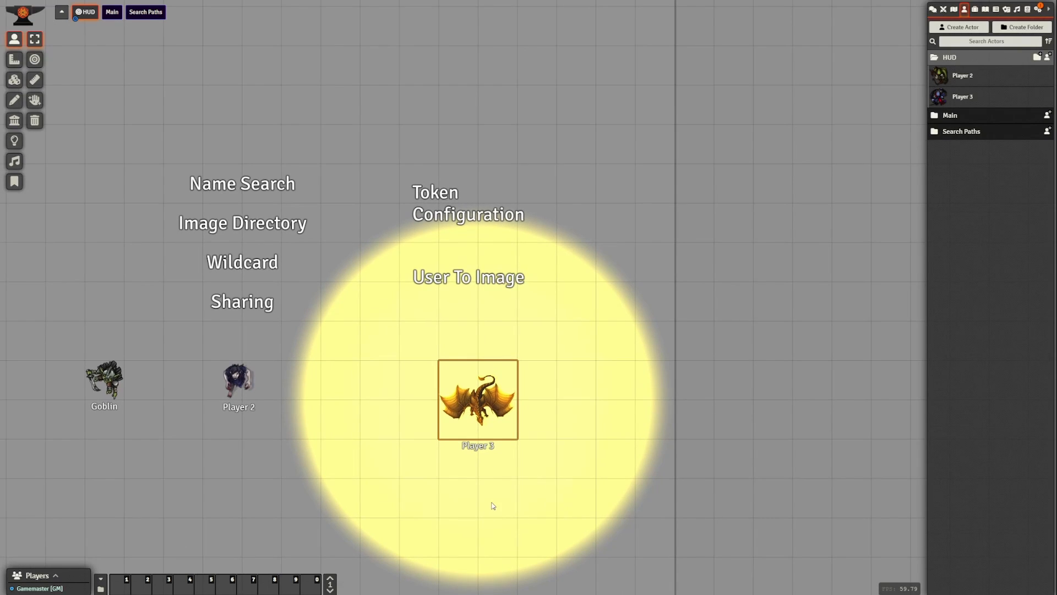
{"action": "scroll", "coordinate": [488, 432], "scroll_direction": "up", "scroll_amount": 1}
{"action": "right_click", "coordinate": [487, 431]}
{"action": "left_click", "coordinate": [532, 445]}
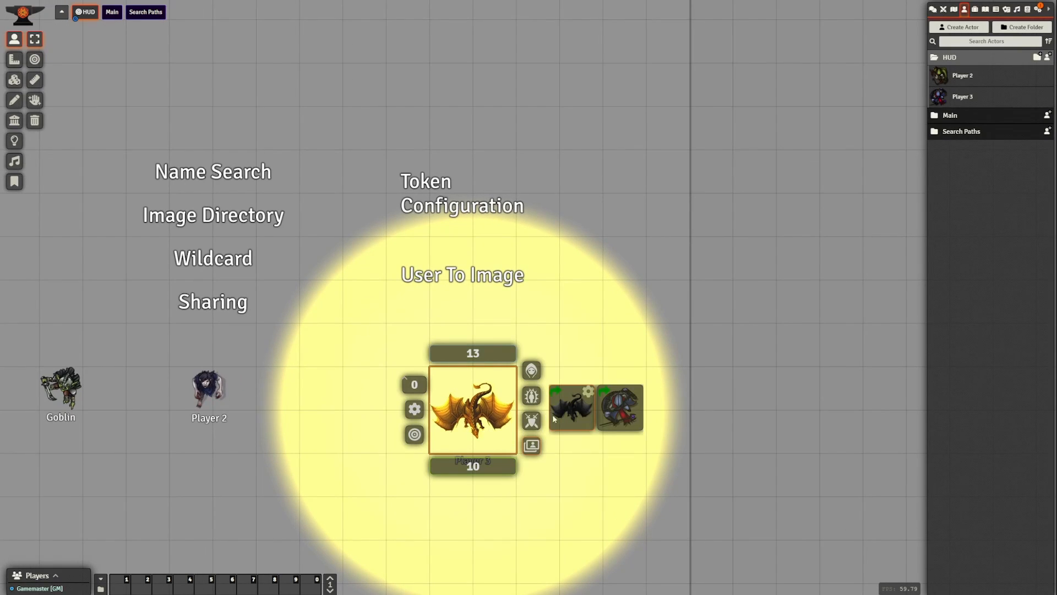
{"action": "left_click", "coordinate": [620, 407]}
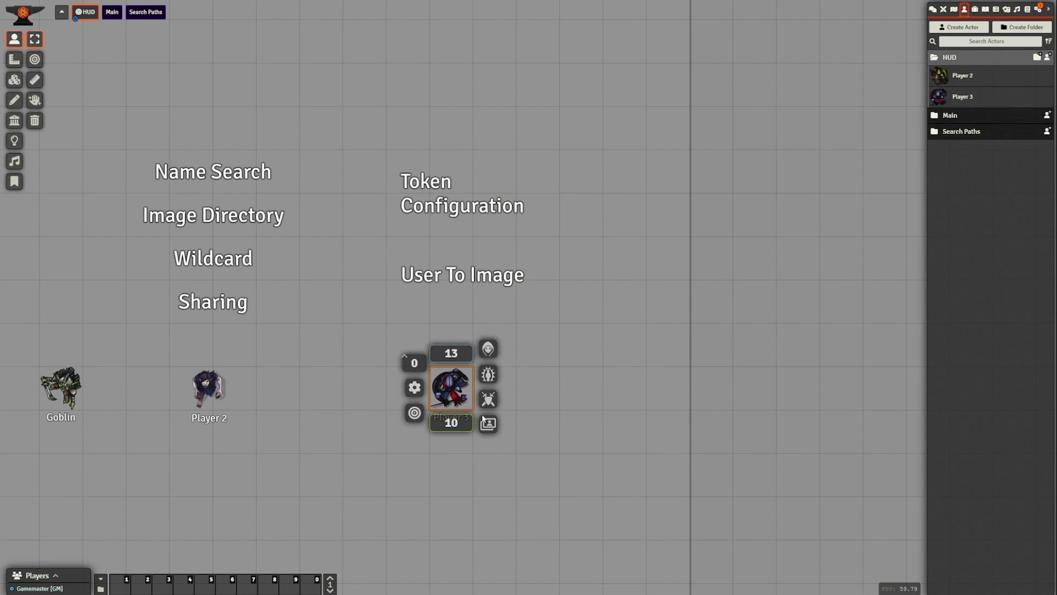
Remove the custom token configuration from Player 3's red dragon variant.
{"action": "left_click", "coordinate": [487, 422]}
{"action": "left_click", "coordinate": [579, 391], "text": "shift"}
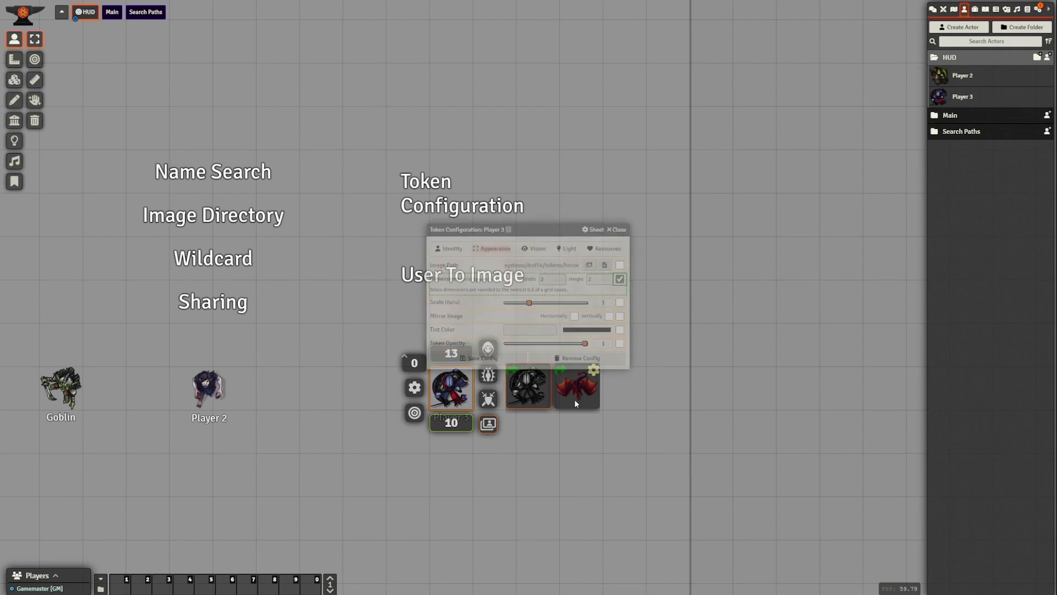
{"action": "left_click", "coordinate": [581, 360]}
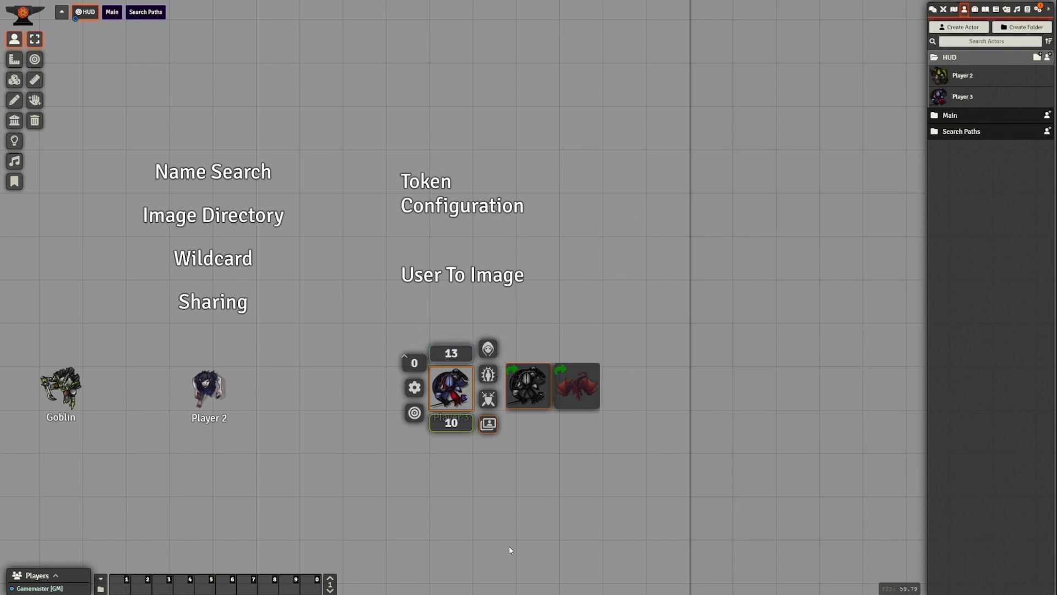
{"action": "left_click", "coordinate": [487, 498]}
{"action": "left_click_drag", "start_coordinate": [500, 500], "coordinate": [531, 515]}
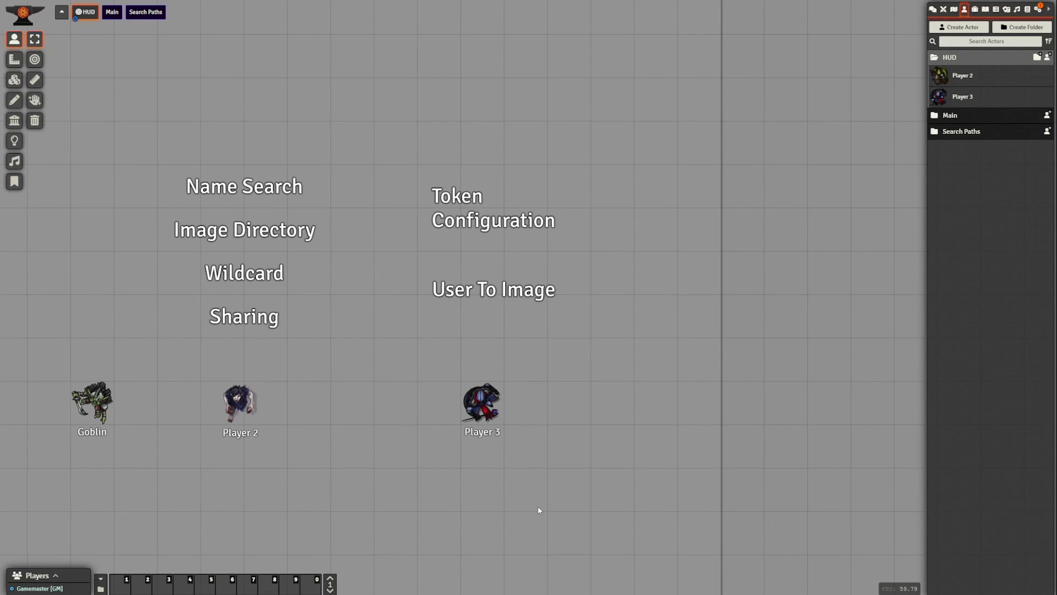
{"action": "scroll", "coordinate": [606, 466], "scroll_direction": "up", "scroll_amount": 3}
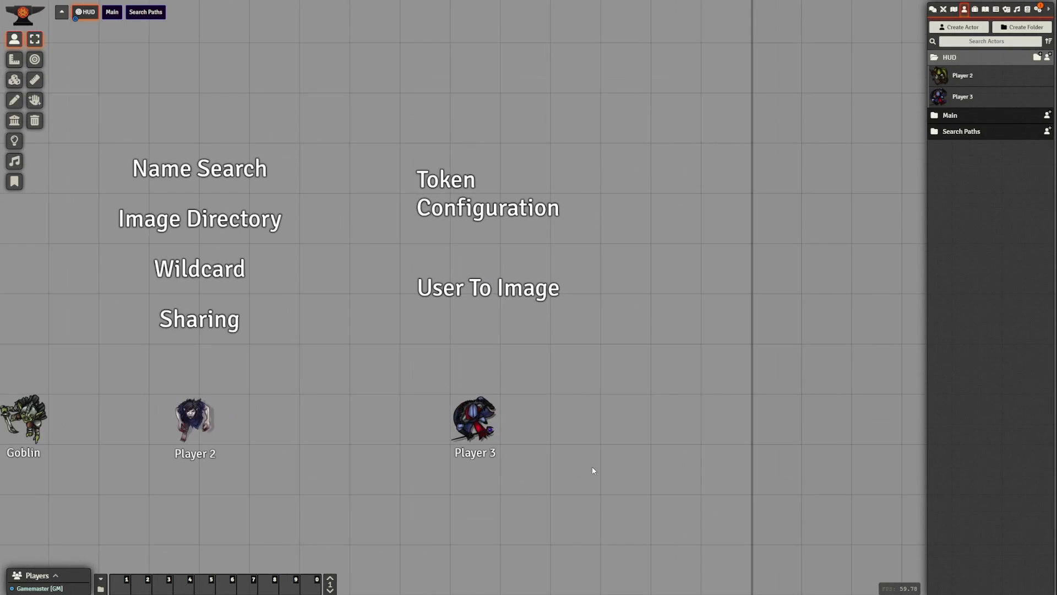
{"action": "left_click_drag", "start_coordinate": [513, 349], "coordinate": [491, 340]}
{"action": "left_click_drag", "start_coordinate": [381, 252], "coordinate": [562, 327]}
{"action": "left_click_drag", "start_coordinate": [571, 412], "coordinate": [609, 425]}
{"action": "scroll", "coordinate": [600, 447], "scroll_direction": "up", "scroll_amount": 1}
{"action": "scroll", "coordinate": [584, 465], "scroll_direction": "down", "scroll_amount": 3}
{"action": "left_click_drag", "start_coordinate": [576, 472], "coordinate": [597, 457]}
{"action": "left_click", "coordinate": [523, 400]}
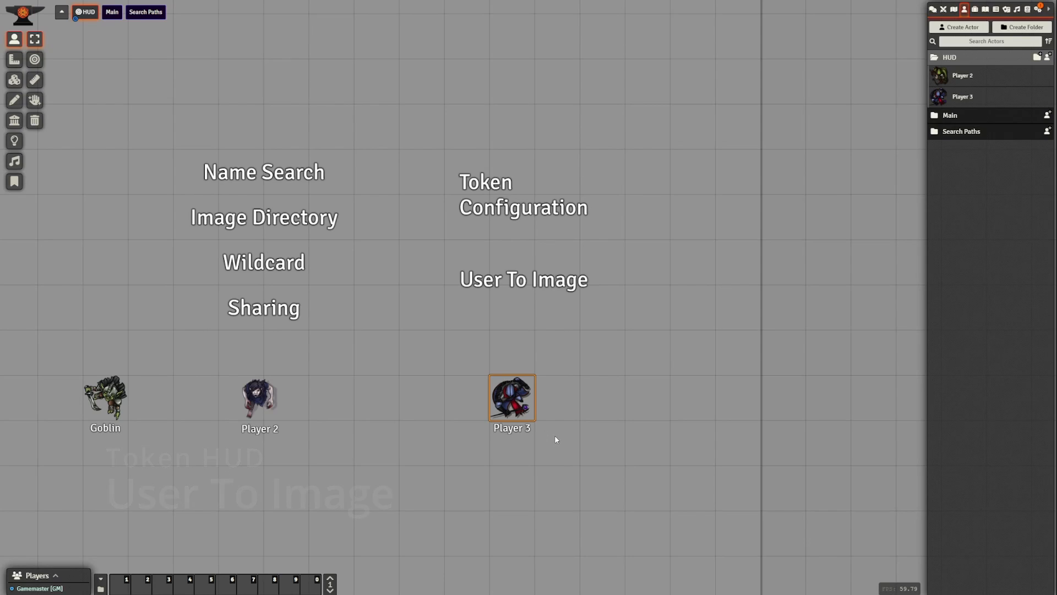
{"action": "scroll", "coordinate": [554, 435], "scroll_direction": "up", "scroll_amount": 1}
{"action": "scroll", "coordinate": [554, 435], "scroll_direction": "up", "scroll_amount": 1}
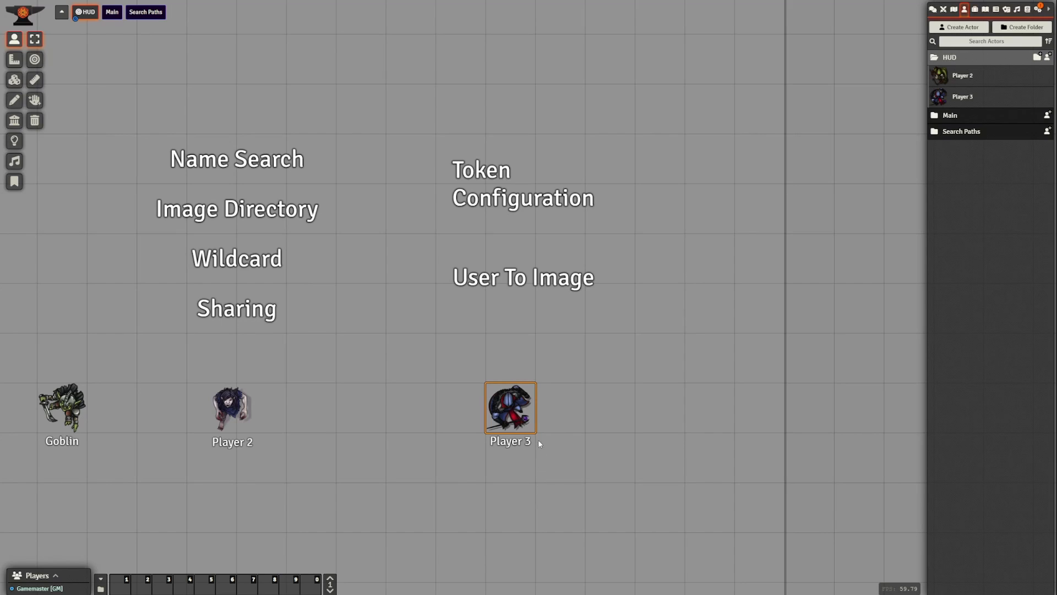
{"action": "left_click_drag", "start_coordinate": [546, 528], "coordinate": [501, 522]}
Review the image variants available to the Player 3 token.
{"action": "right_click", "coordinate": [468, 426]}
{"action": "left_click", "coordinate": [518, 444]}
{"action": "right_click", "coordinate": [480, 420]}
{"action": "left_click", "coordinate": [508, 442]}
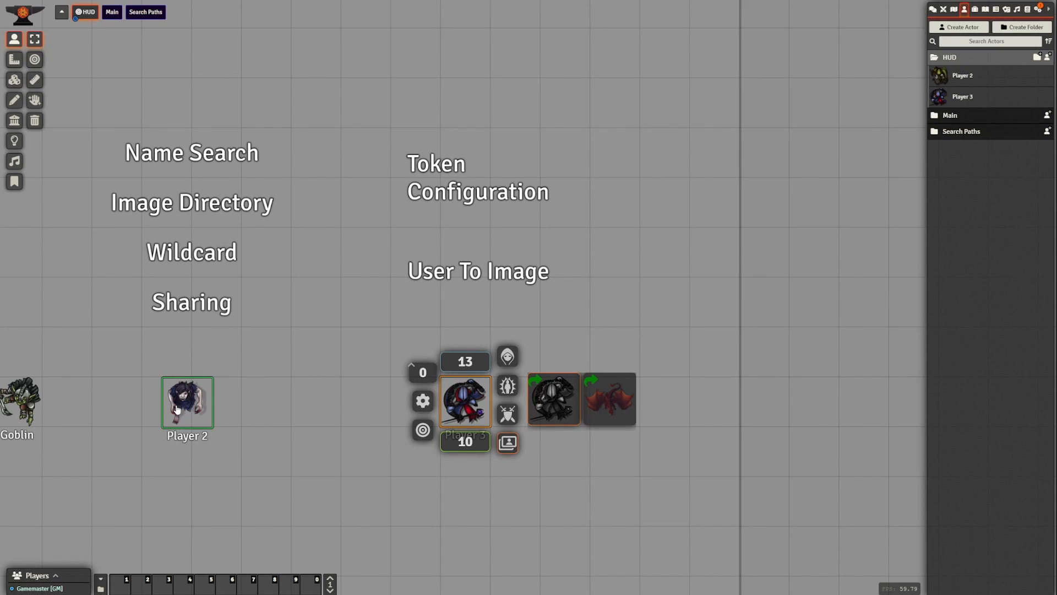
{"action": "left_click", "coordinate": [342, 500]}
{"action": "left_click_drag", "start_coordinate": [443, 347], "coordinate": [564, 484]}
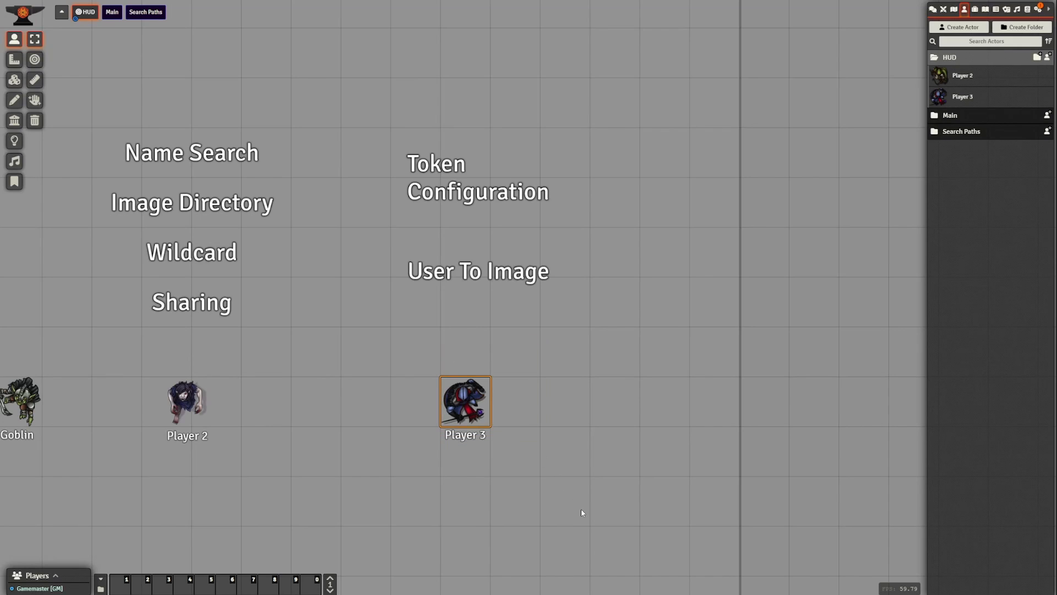
Search the Player 3 token's variants for "ghost" and share the second blue ghost image with the token.
{"action": "right_click", "coordinate": [485, 415]}
{"action": "left_click", "coordinate": [508, 445]}
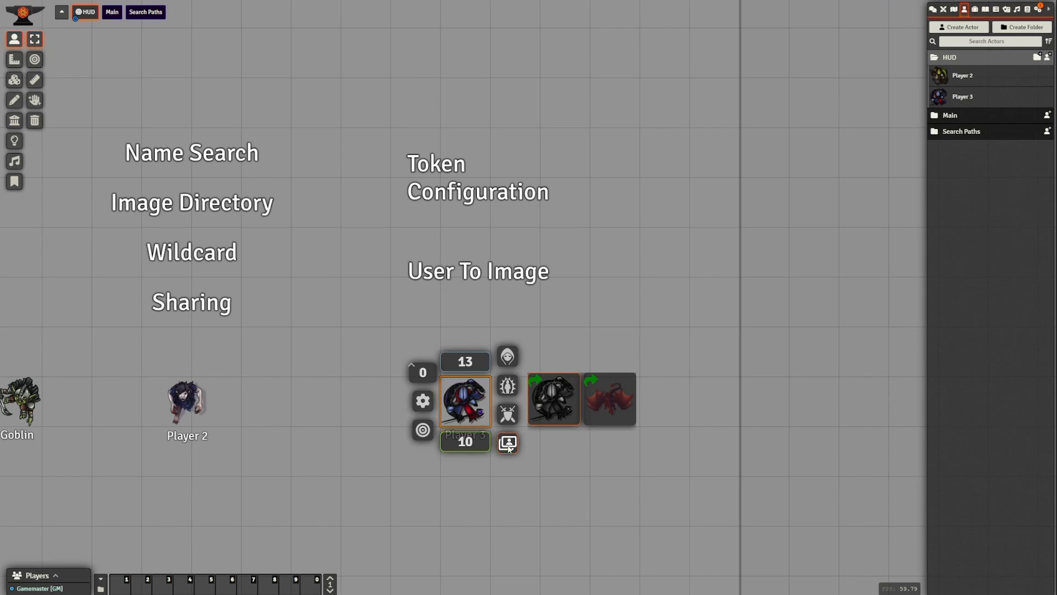
{"action": "right_click", "coordinate": [509, 445]}
{"action": "type", "text": "ghost"}
{"action": "key", "text": "Return"}
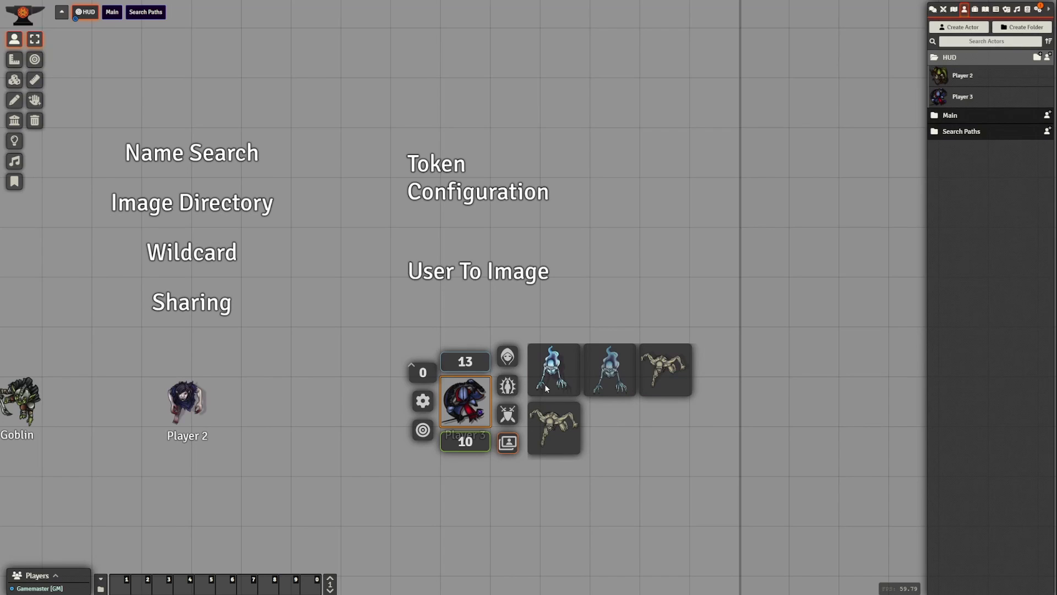
{"action": "right_click", "coordinate": [617, 384]}
{"action": "left_click", "coordinate": [518, 493]}
Assign the shared blue ghost image on the Player 3 token to the user Player2 and apply it.
{"action": "right_click", "coordinate": [484, 408]}
{"action": "left_click", "coordinate": [507, 443]}
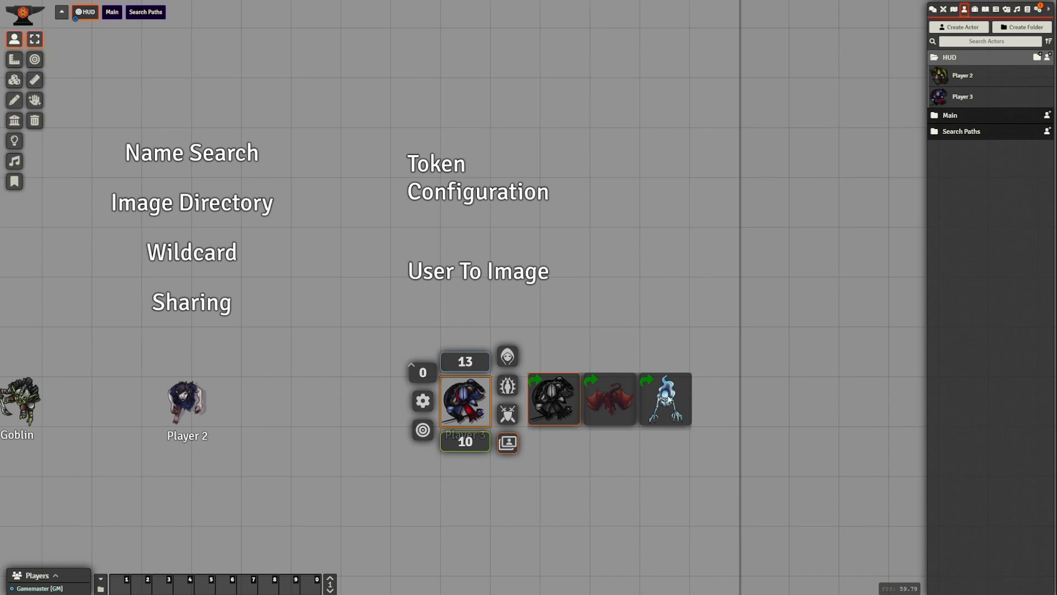
{"action": "left_click", "coordinate": [670, 408], "text": "shift"}
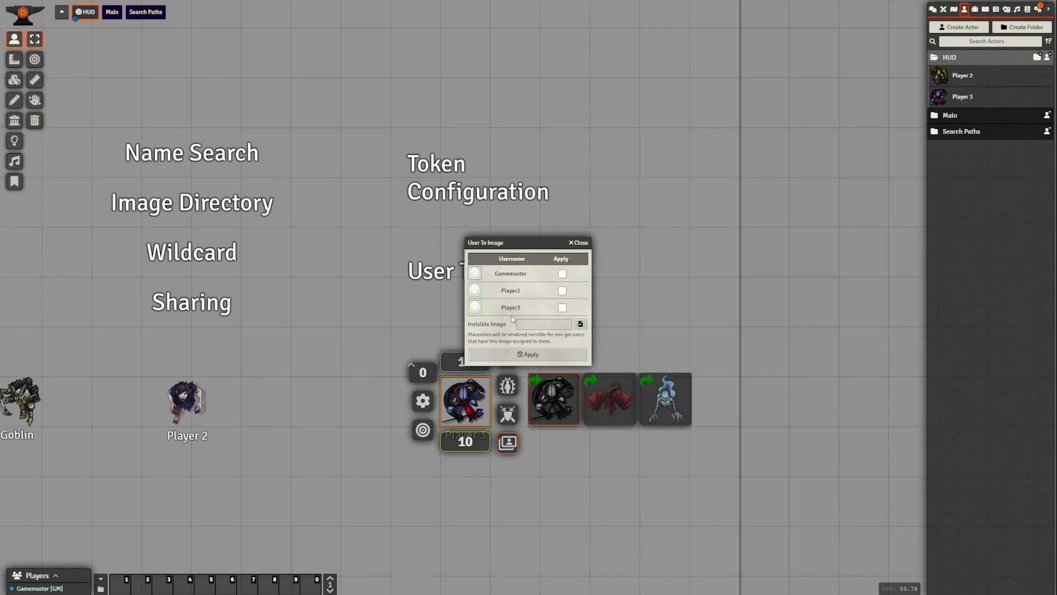
{"action": "left_click", "coordinate": [563, 290]}
{"action": "left_click", "coordinate": [527, 354]}
{"action": "left_click_drag", "start_coordinate": [526, 397], "coordinate": [554, 391]}
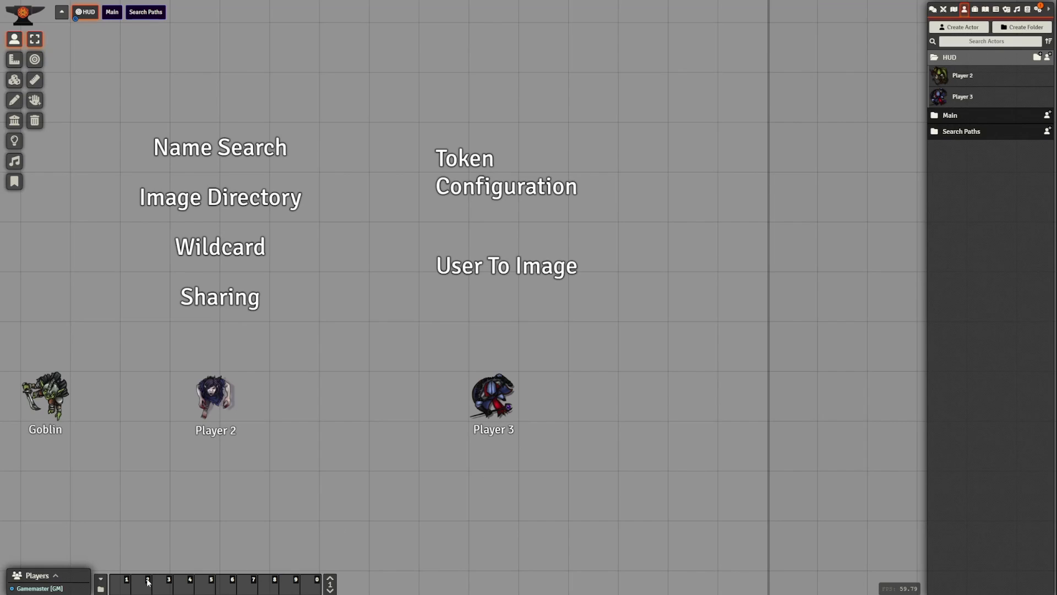
Also assign the Player 3 token's blue ghost image to the Gamemaster user and apply it.
{"action": "left_click", "coordinate": [493, 396]}
{"action": "right_click", "coordinate": [493, 396]}
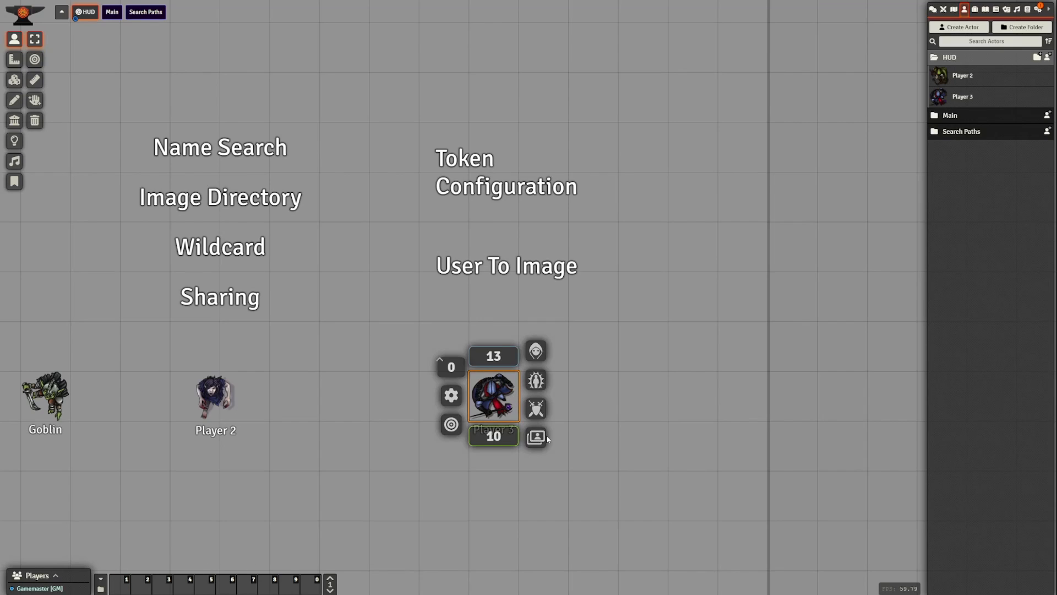
{"action": "left_click", "coordinate": [536, 436]}
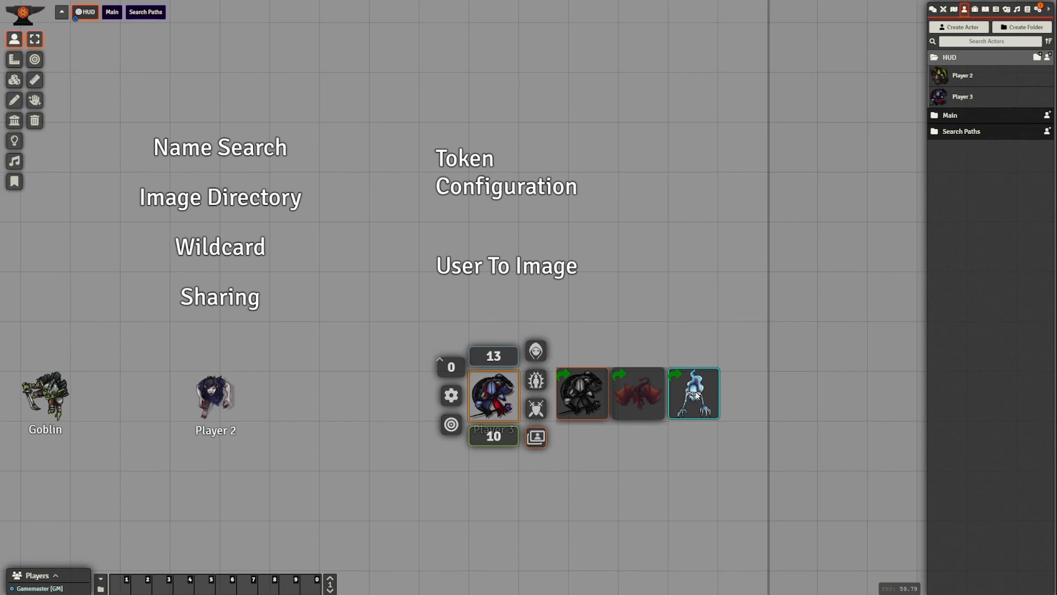
{"action": "left_click", "coordinate": [685, 392], "text": "shift"}
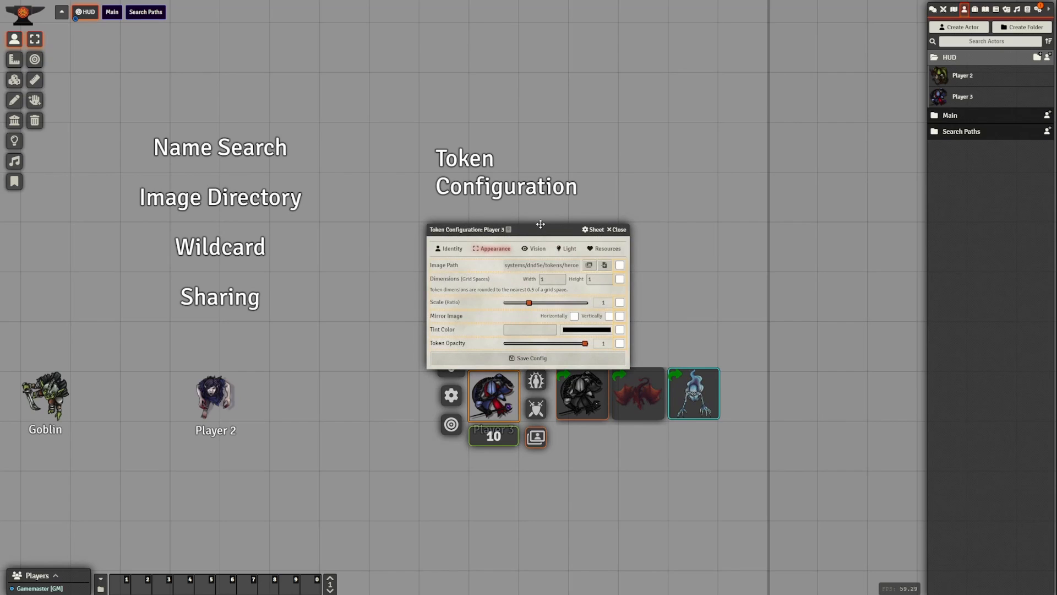
{"action": "left_click", "coordinate": [618, 232]}
{"action": "right_click", "coordinate": [701, 404], "text": "shift"}
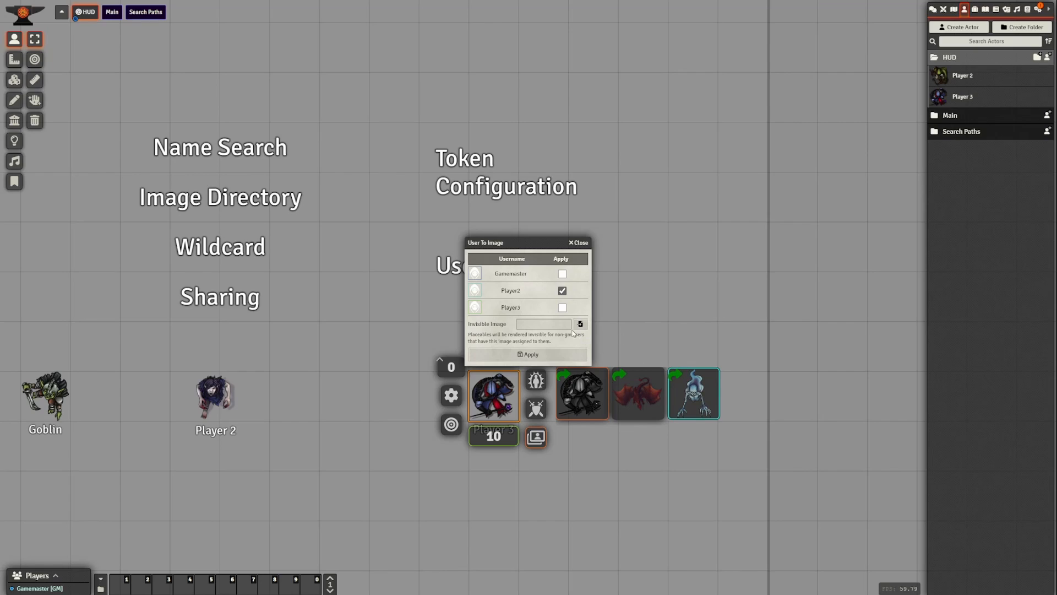
{"action": "left_click", "coordinate": [562, 274]}
{"action": "left_click", "coordinate": [523, 353]}
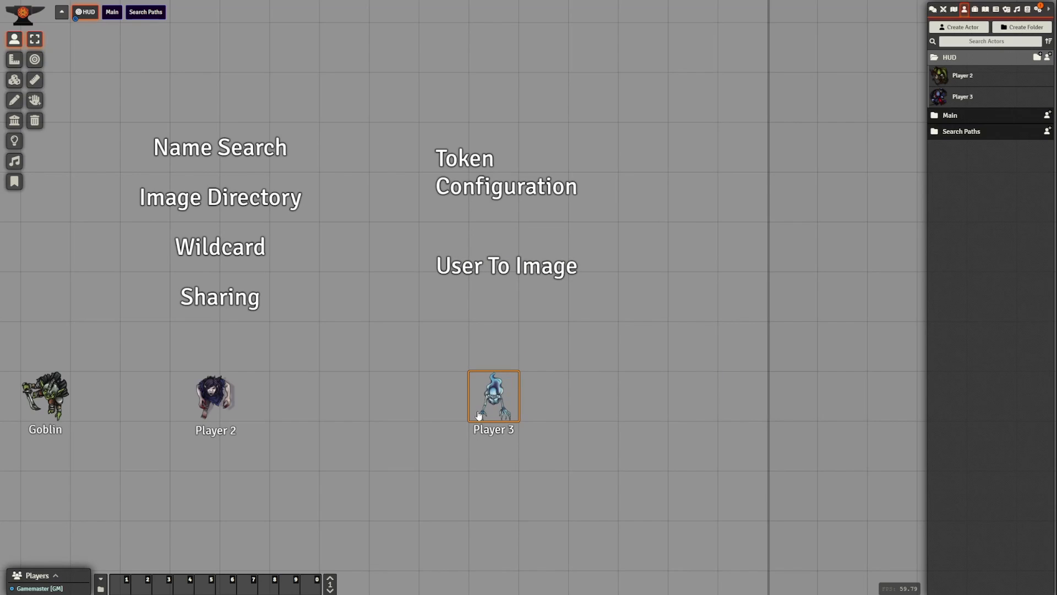
Inspect the actual image path in the Player 3 token's appearance configuration, and close it without updating.
{"action": "right_click", "coordinate": [498, 405]}
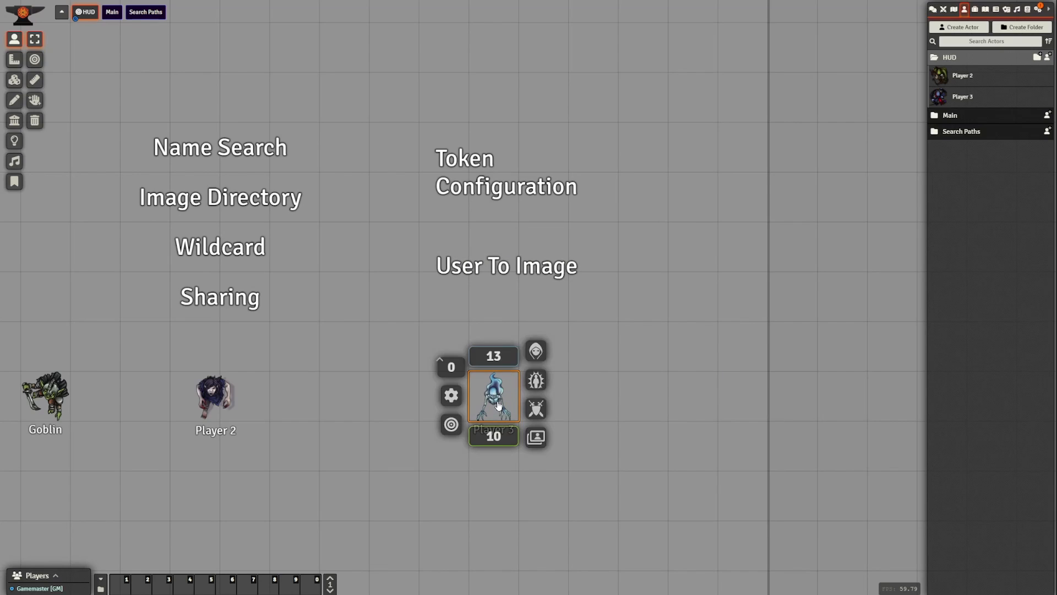
{"action": "right_click", "coordinate": [498, 406]}
{"action": "left_click_drag", "start_coordinate": [519, 220], "coordinate": [729, 310]}
{"action": "left_click", "coordinate": [620, 291]}
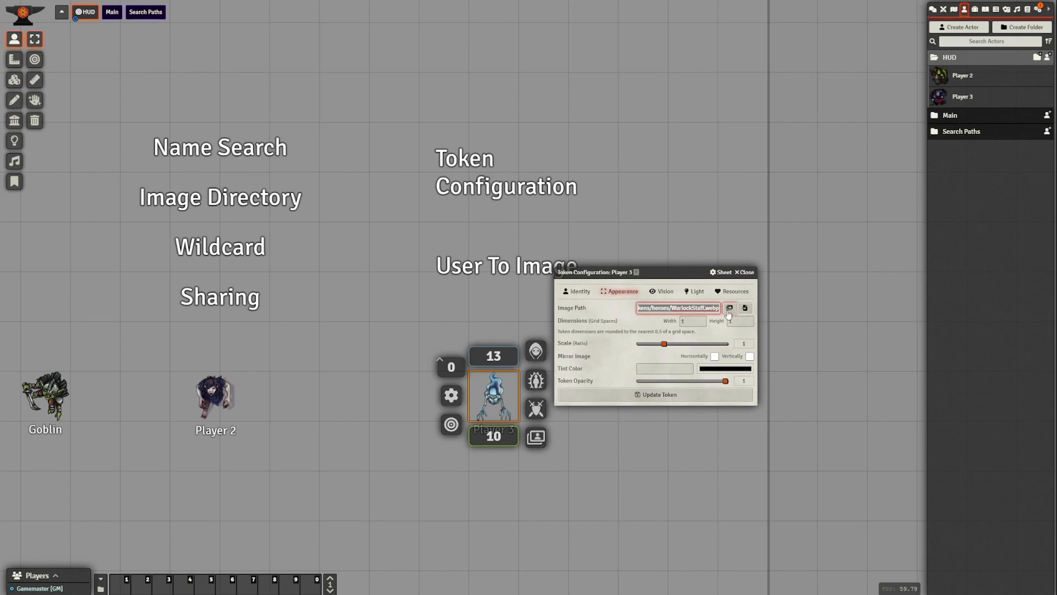
{"action": "left_click", "coordinate": [687, 309]}
{"action": "double_click", "coordinate": [686, 308]}
{"action": "left_click", "coordinate": [682, 307]}
{"action": "left_click", "coordinate": [744, 272]}
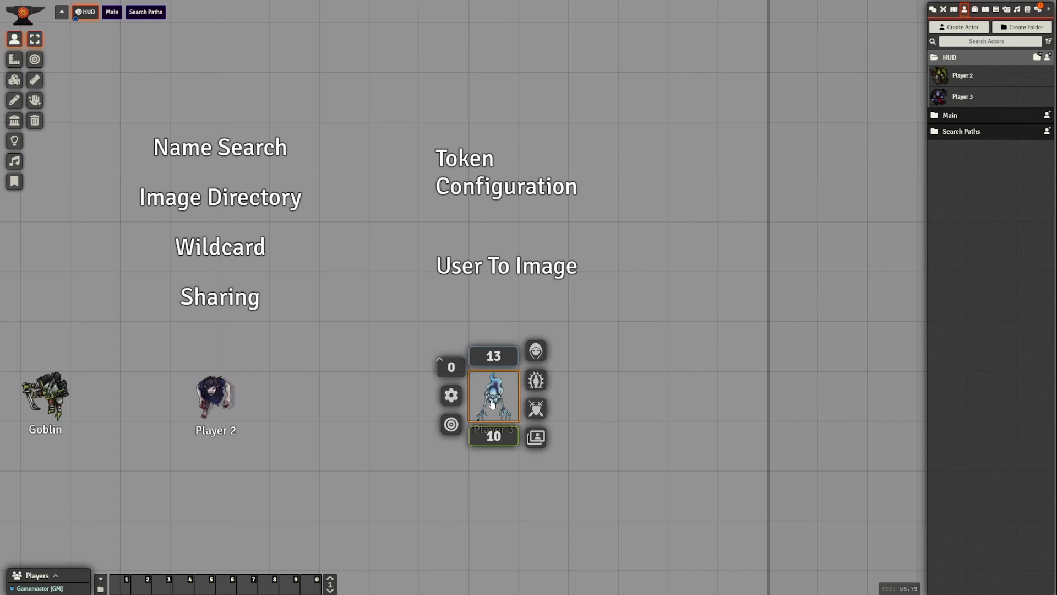
Remove the Gamemaster user from the blue ghost image's assignment, keeping Player2 assigned, and apply it.
{"action": "left_click", "coordinate": [536, 438]}
{"action": "right_click", "coordinate": [697, 394]}
{"action": "left_click", "coordinate": [562, 275]}
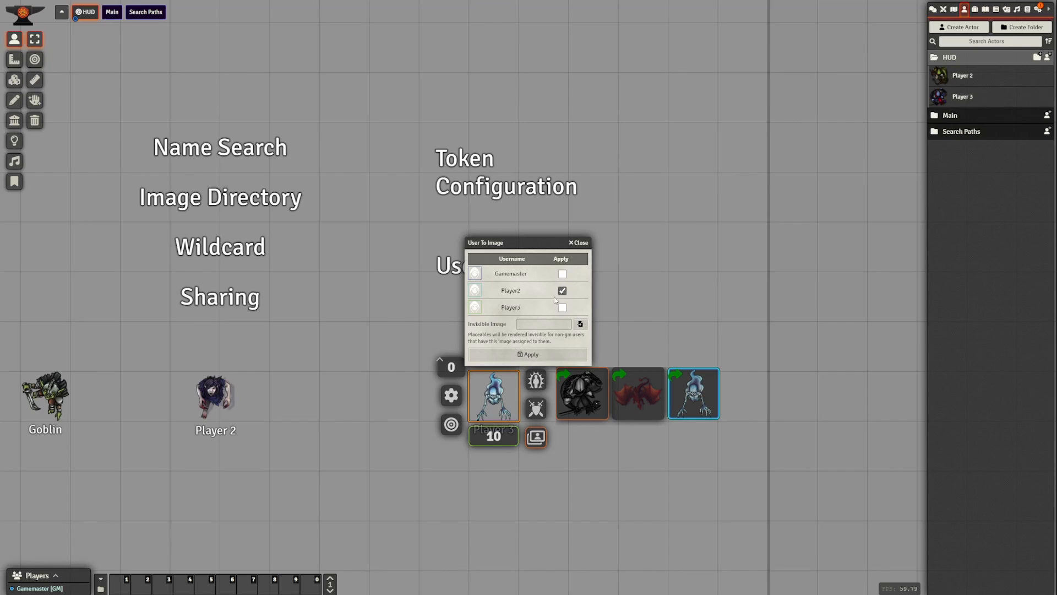
{"action": "left_click", "coordinate": [514, 355]}
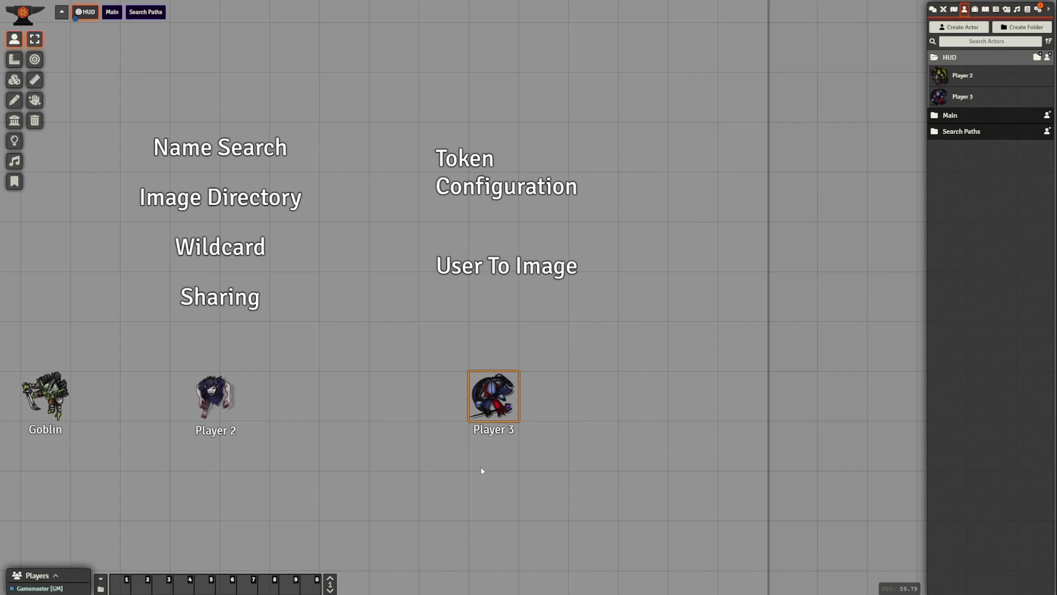
Review the User To Image assignment of the Player 3 token's blue ghost image and its Invisible Image option, and close it without applying.
{"action": "left_click_drag", "start_coordinate": [469, 498], "coordinate": [503, 493]}
{"action": "left_click_drag", "start_coordinate": [208, 349], "coordinate": [344, 461]}
{"action": "left_click", "coordinate": [536, 402]}
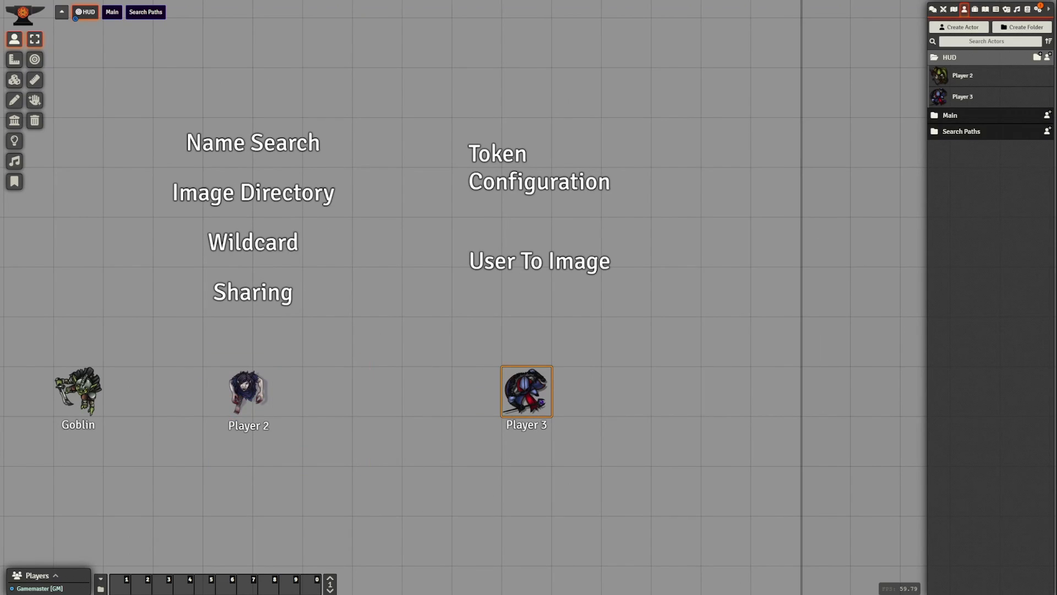
{"action": "right_click", "coordinate": [538, 407]}
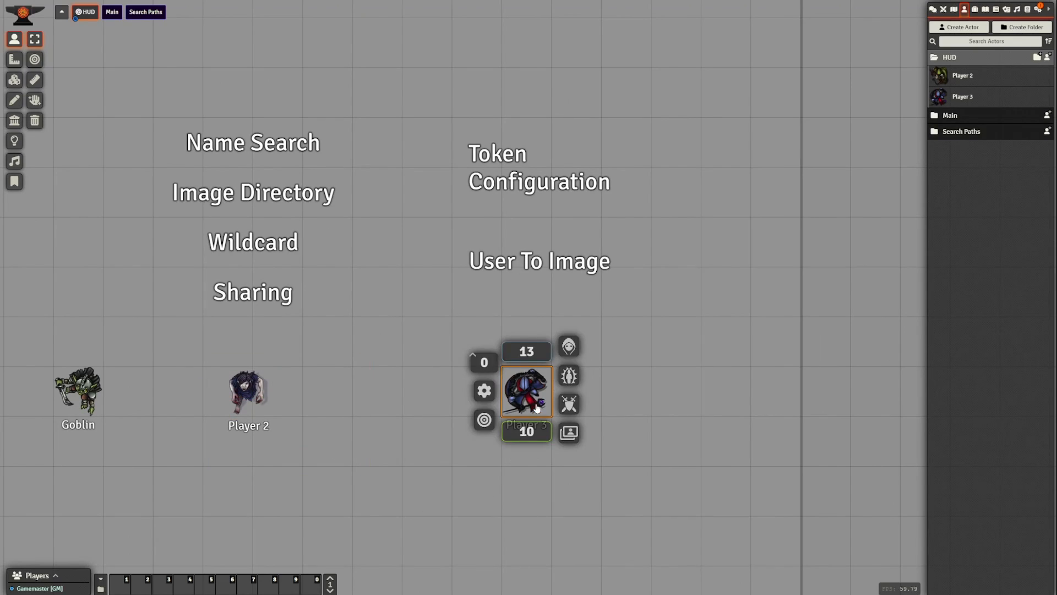
{"action": "left_click", "coordinate": [569, 433]}
{"action": "right_click", "coordinate": [730, 390]}
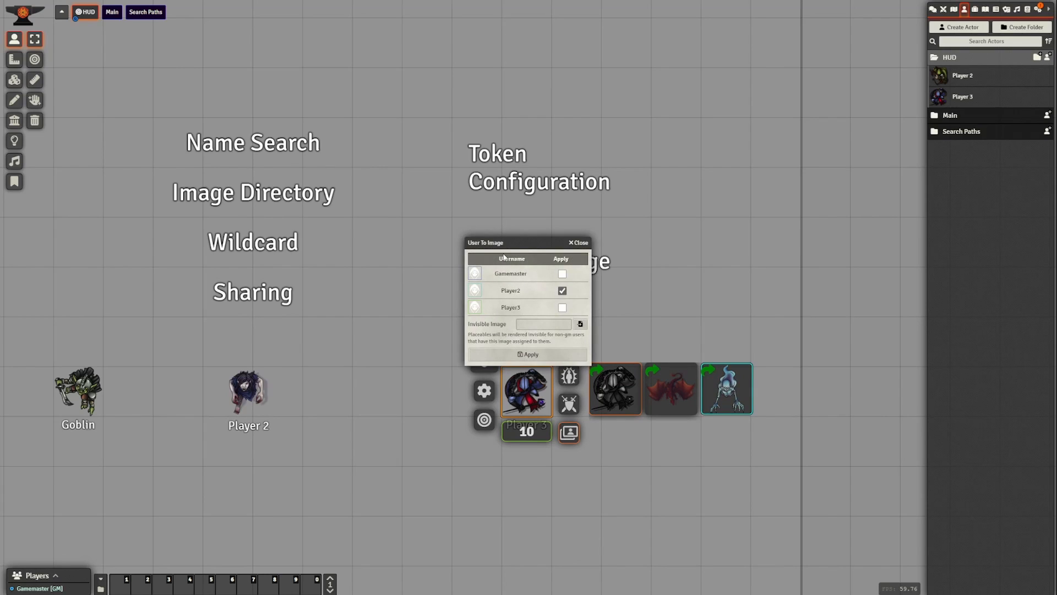
{"action": "left_click_drag", "start_coordinate": [504, 242], "coordinate": [569, 271]}
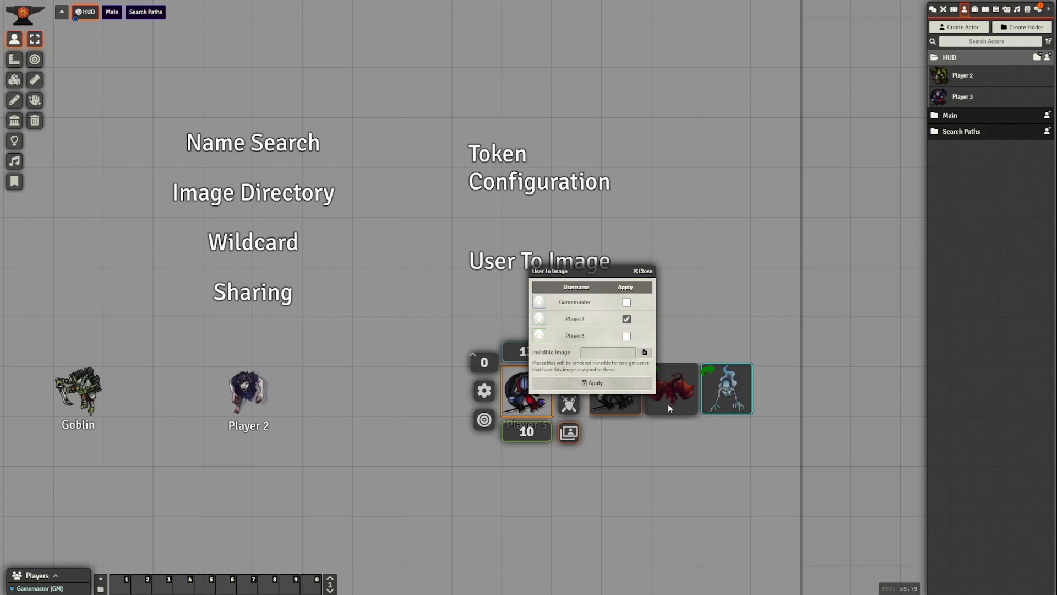
{"action": "left_click_drag", "start_coordinate": [573, 271], "coordinate": [640, 243]}
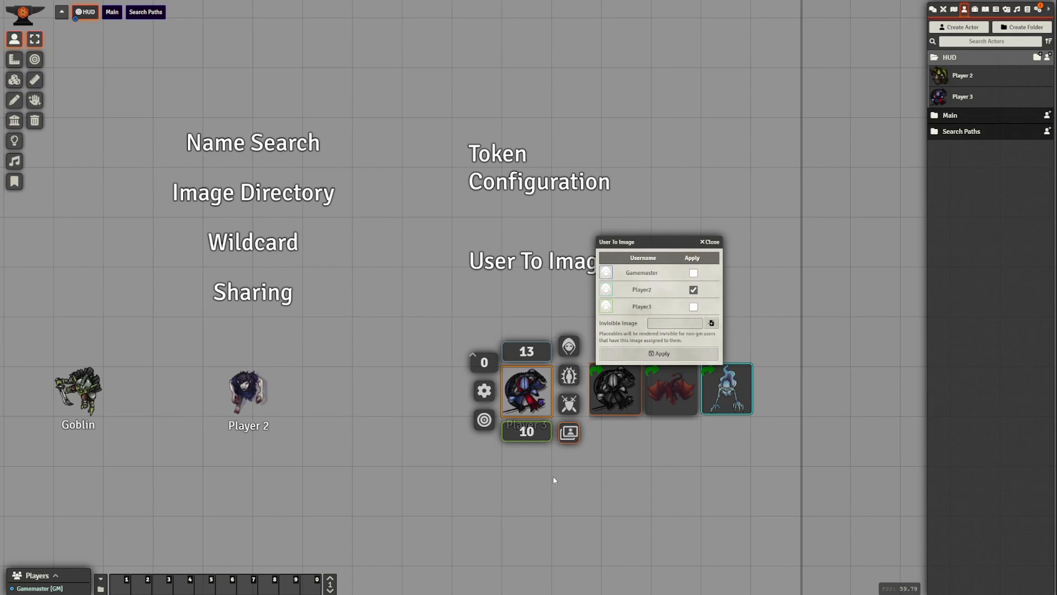
{"action": "right_click", "coordinate": [532, 413]}
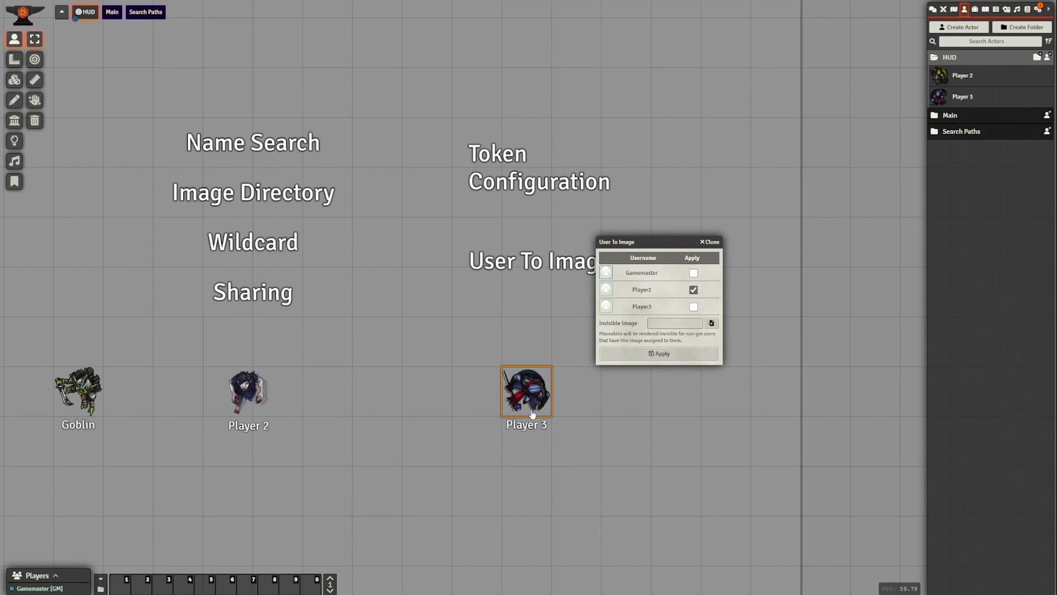
{"action": "left_click", "coordinate": [703, 243]}
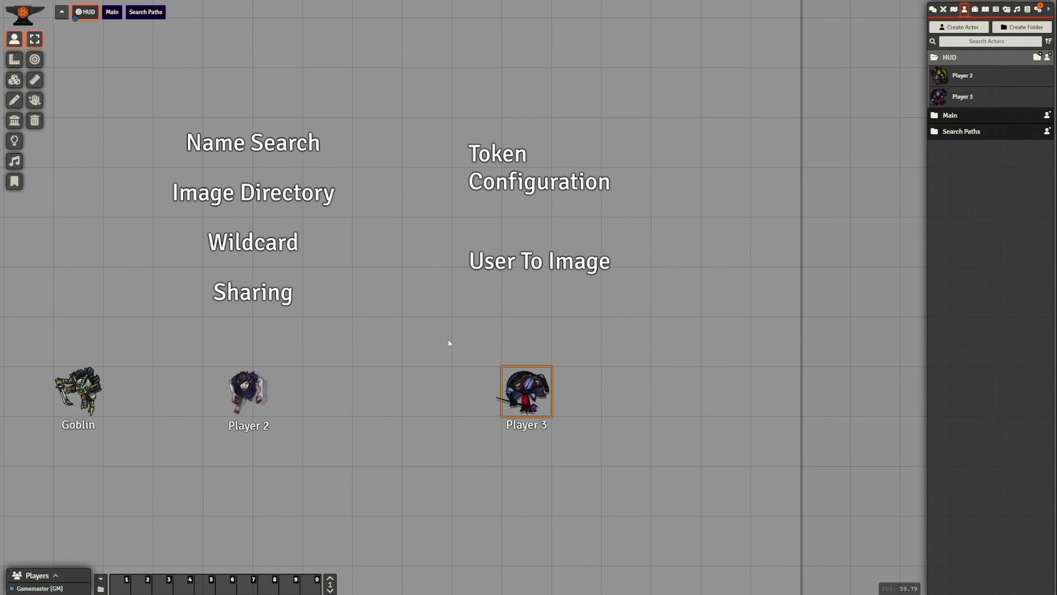
View the image variants available for the Player 3 token, and dismiss them without choosing one.
{"action": "left_click_drag", "start_coordinate": [653, 483], "coordinate": [679, 476]}
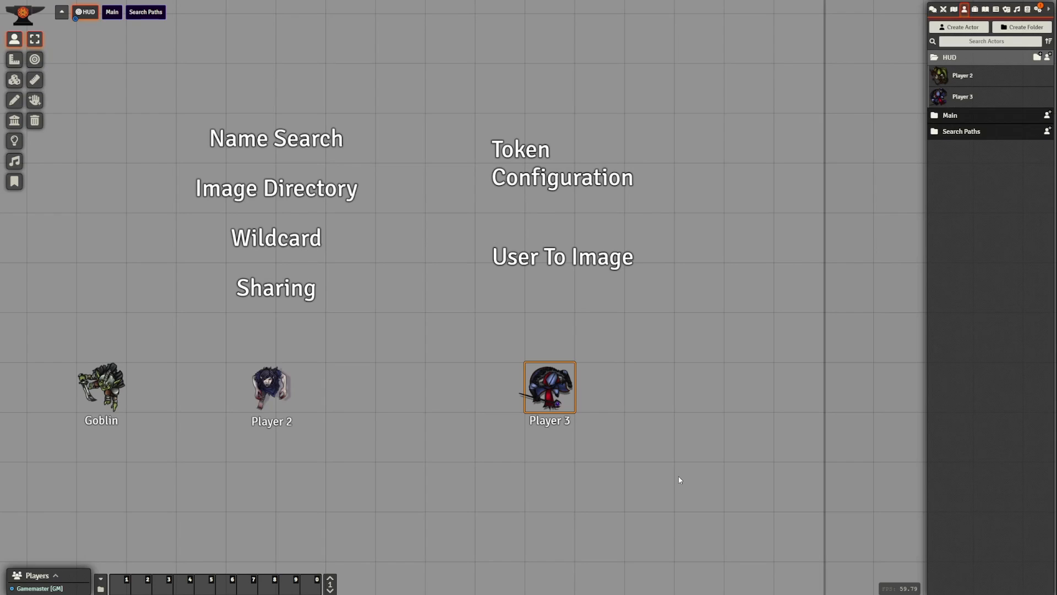
{"action": "right_click", "coordinate": [573, 410]}
{"action": "left_click", "coordinate": [592, 428]}
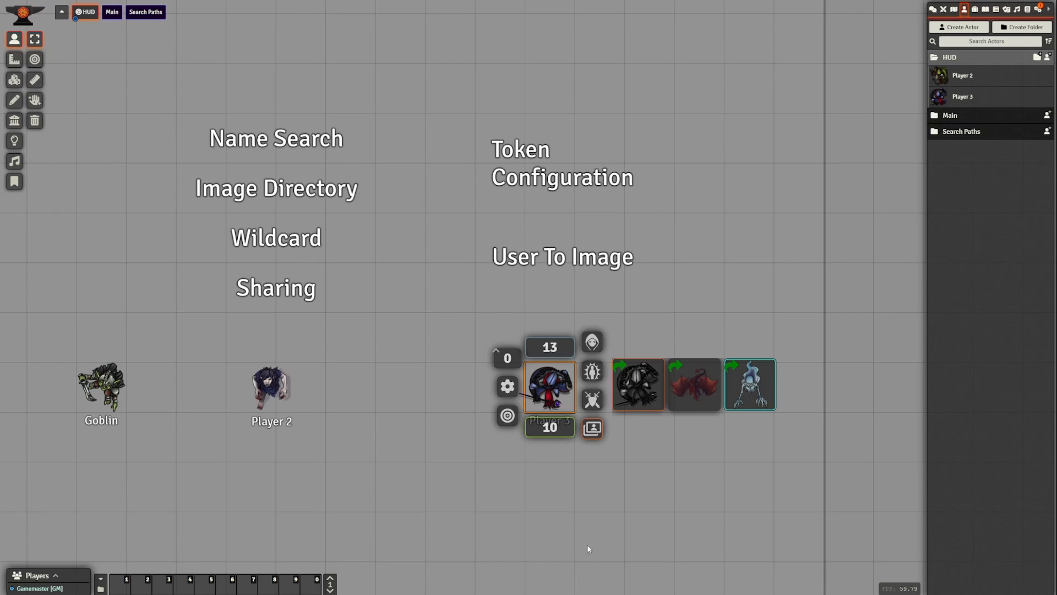
{"action": "left_click", "coordinate": [534, 474]}
{"action": "scroll", "coordinate": [605, 538], "scroll_direction": "down", "scroll_amount": 5}
{"action": "left_click_drag", "start_coordinate": [605, 537], "coordinate": [653, 532]}
{"action": "scroll", "coordinate": [652, 532], "scroll_direction": "up", "scroll_amount": 4}
{"action": "scroll", "coordinate": [653, 535], "scroll_direction": "down", "scroll_amount": 1}
{"action": "scroll", "coordinate": [612, 442], "scroll_direction": "up", "scroll_amount": 7}
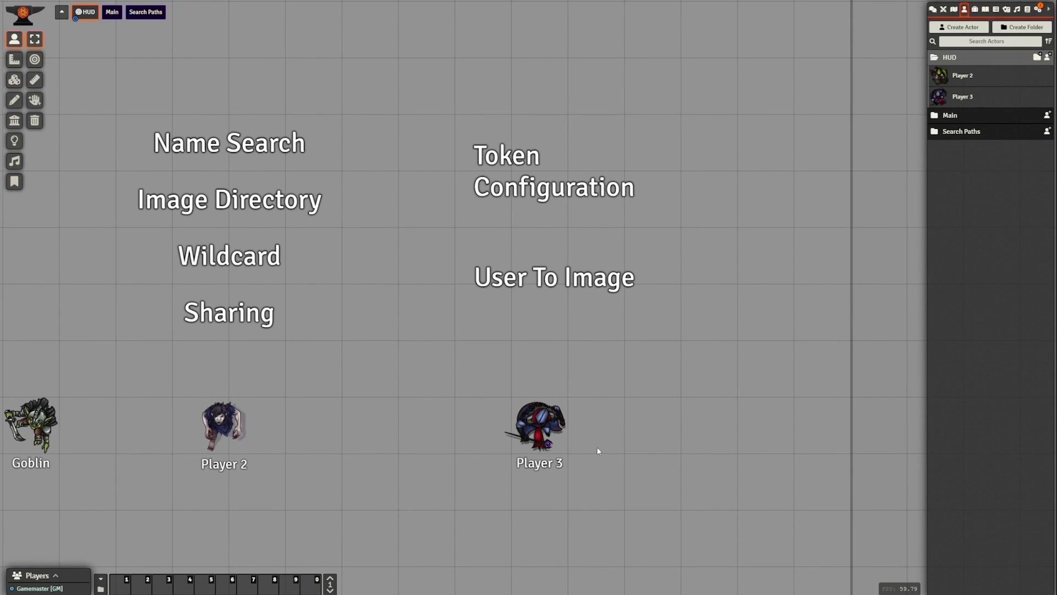
Examine the Player 3 token's extra variant options, including Flags, FilePicker, Effect Config and Randomizer, and dismiss them without changes.
{"action": "scroll", "coordinate": [597, 447], "scroll_direction": "down", "scroll_amount": 1}
{"action": "left_click_drag", "start_coordinate": [418, 477], "coordinate": [490, 435]}
{"action": "scroll", "coordinate": [581, 490], "scroll_direction": "down", "scroll_amount": 8}
{"action": "scroll", "coordinate": [538, 474], "scroll_direction": "up", "scroll_amount": 7}
{"action": "right_click", "coordinate": [586, 385]}
{"action": "left_click", "coordinate": [627, 426]}
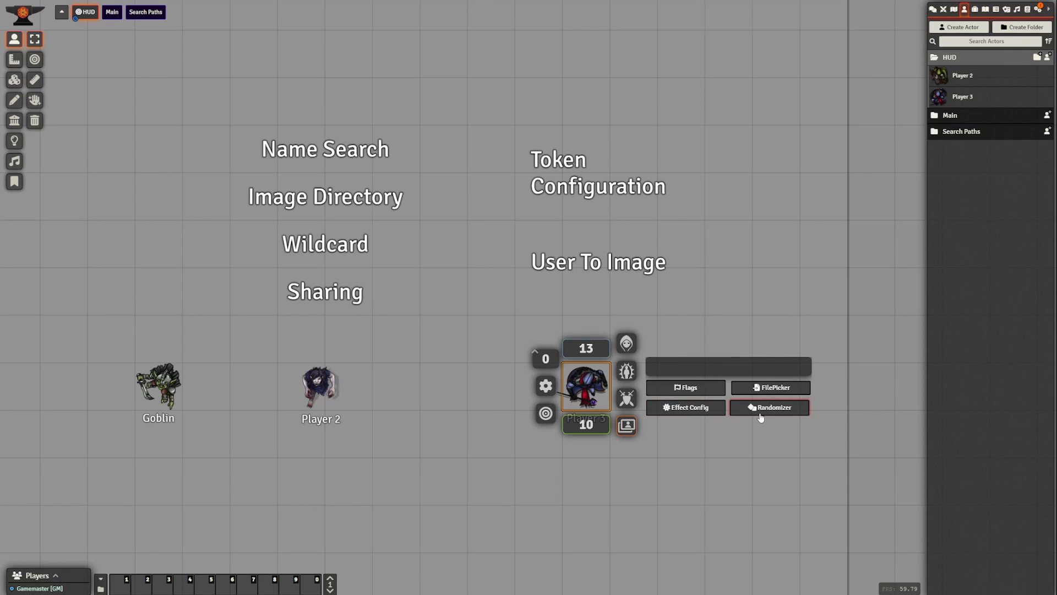
{"action": "left_click", "coordinate": [445, 457]}
{"action": "left_click_drag", "start_coordinate": [515, 497], "coordinate": [561, 498]}
{"action": "scroll", "coordinate": [545, 481], "scroll_direction": "down", "scroll_amount": 3}
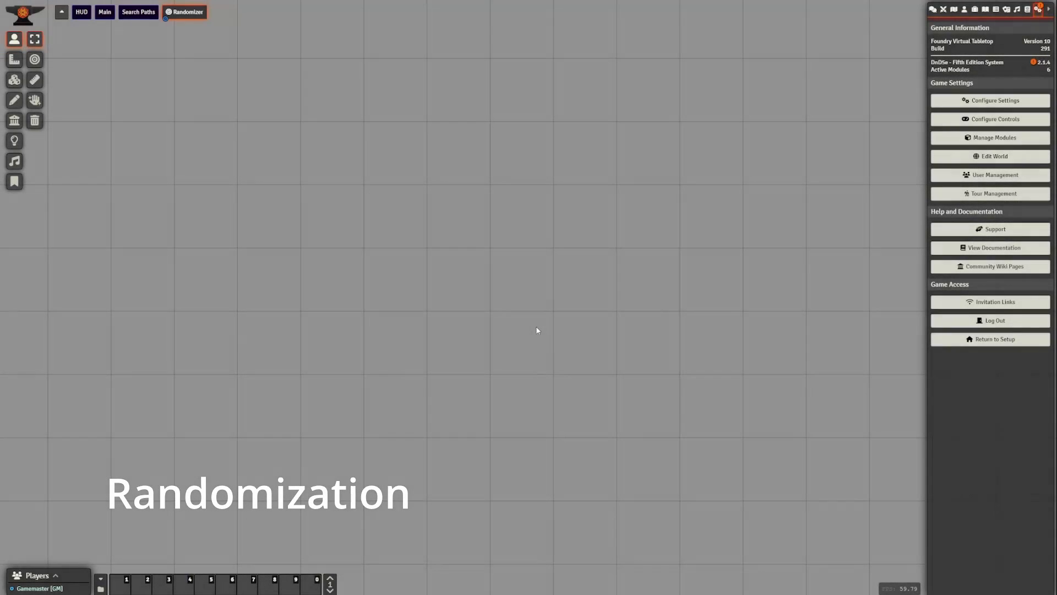
Place three Goblin Wildcard actor tokens in a row on the Randomizer scene.
{"action": "left_click", "coordinate": [964, 9]}
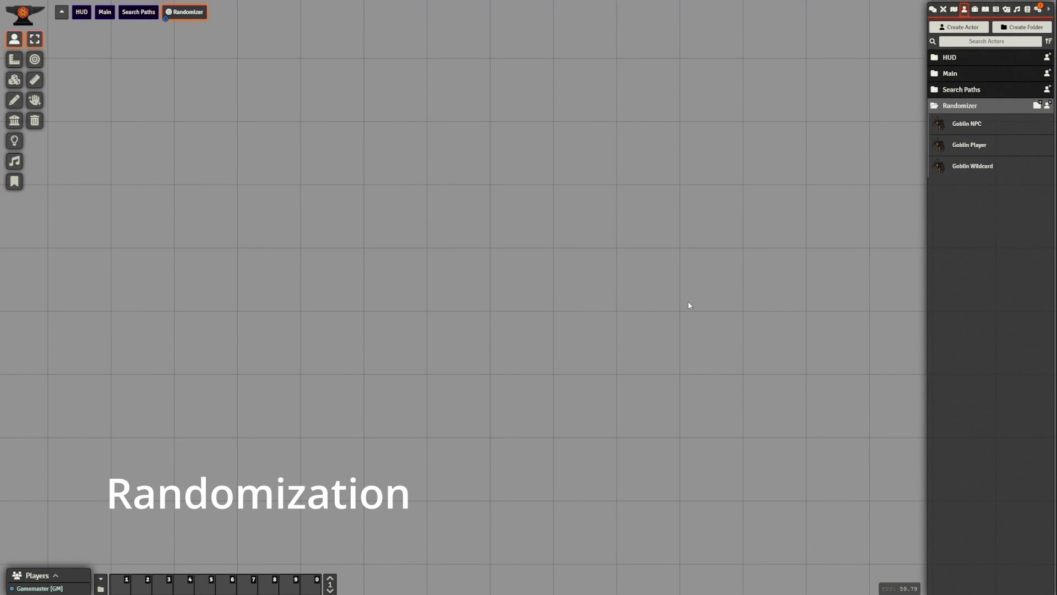
{"action": "left_click_drag", "start_coordinate": [512, 364], "coordinate": [553, 325]}
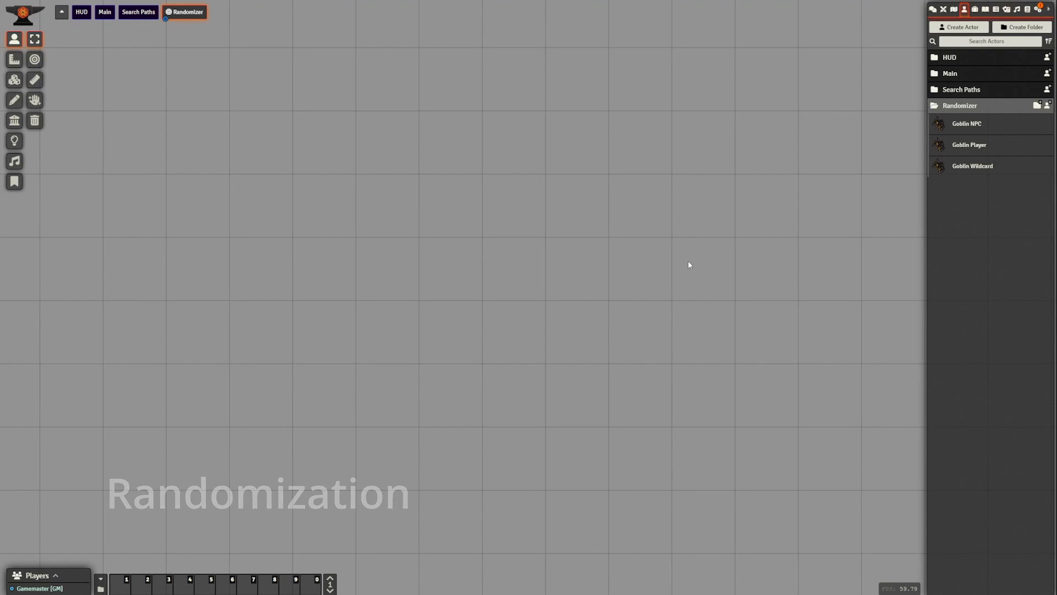
{"action": "left_click_drag", "start_coordinate": [756, 233], "coordinate": [727, 244]}
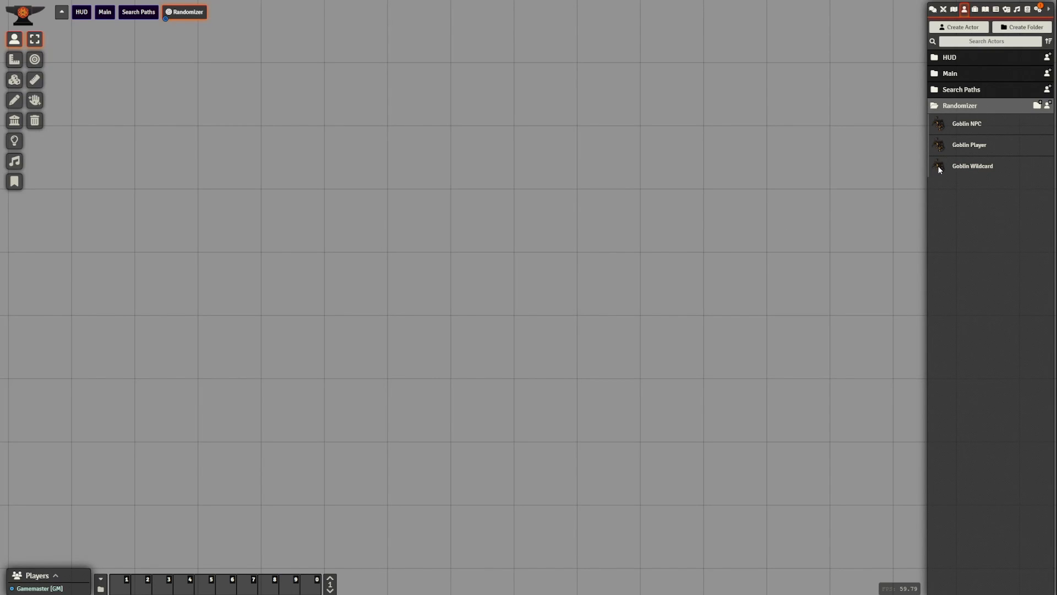
{"action": "left_click_drag", "start_coordinate": [940, 167], "coordinate": [393, 199]}
{"action": "left_click_drag", "start_coordinate": [275, 220], "coordinate": [276, 222]}
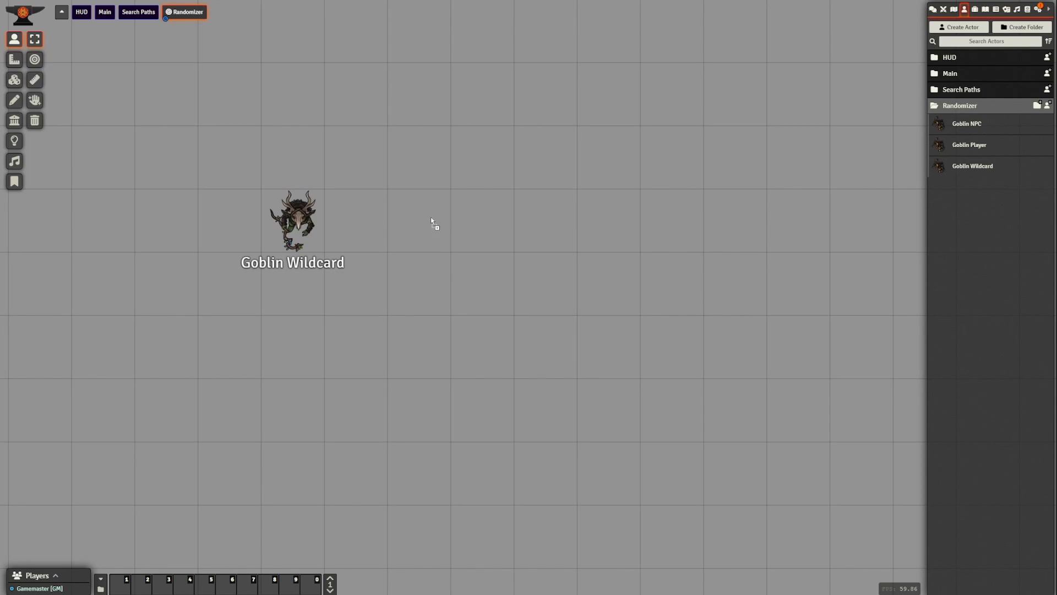
{"action": "left_click_drag", "start_coordinate": [432, 220], "coordinate": [431, 221]}
{"action": "left_click_drag", "start_coordinate": [951, 168], "coordinate": [556, 223]}
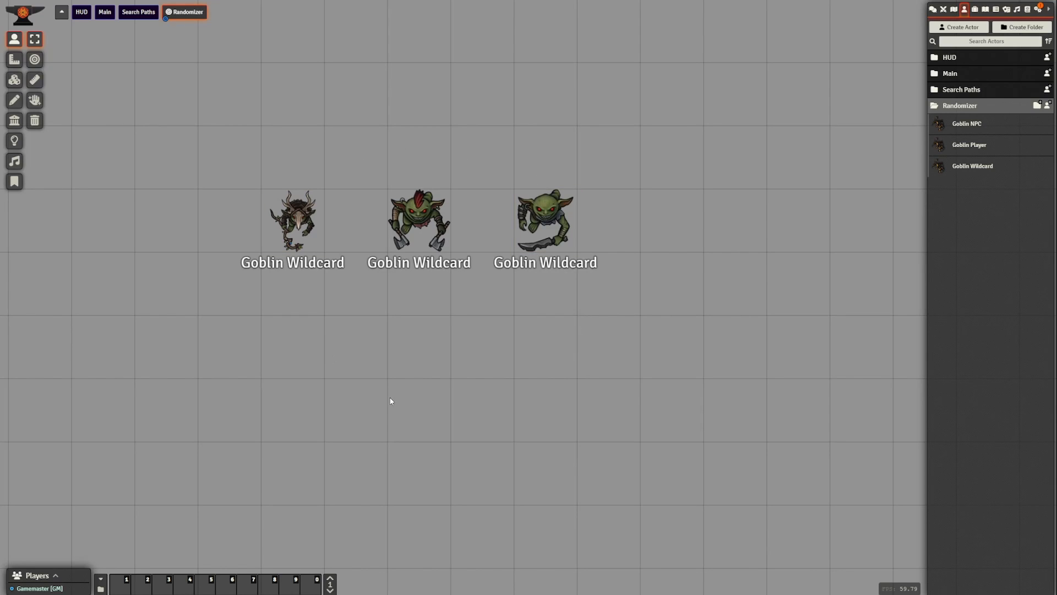
Inspect the wildcard image path in the Goblin Wildcard actor's prototype token appearance, and close the windows without updating.
{"action": "left_click_drag", "start_coordinate": [574, 346], "coordinate": [601, 399]}
{"action": "left_click_drag", "start_coordinate": [473, 369], "coordinate": [509, 373]}
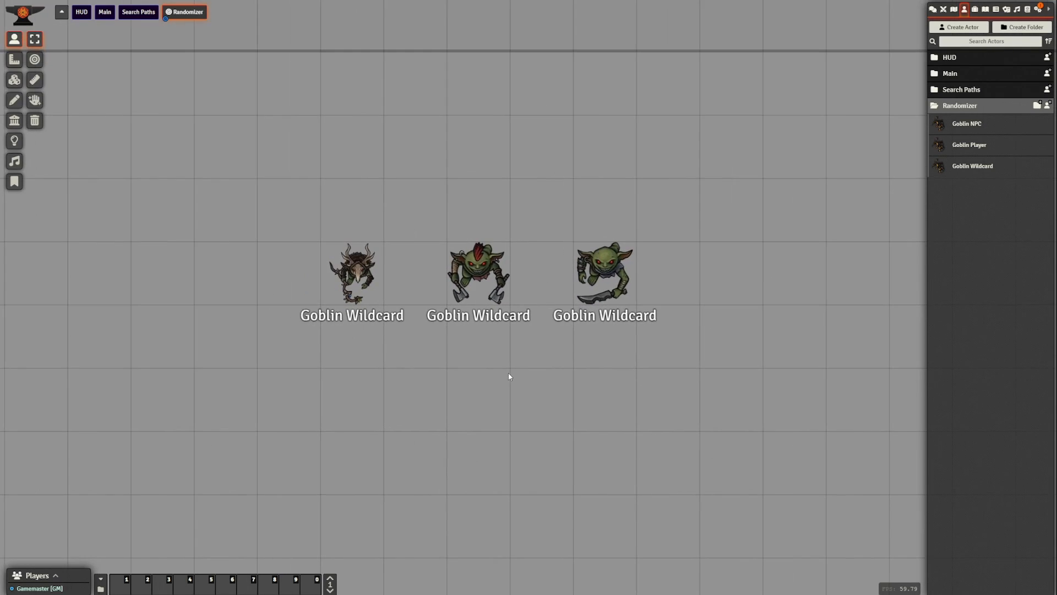
{"action": "double_click", "coordinate": [963, 171]}
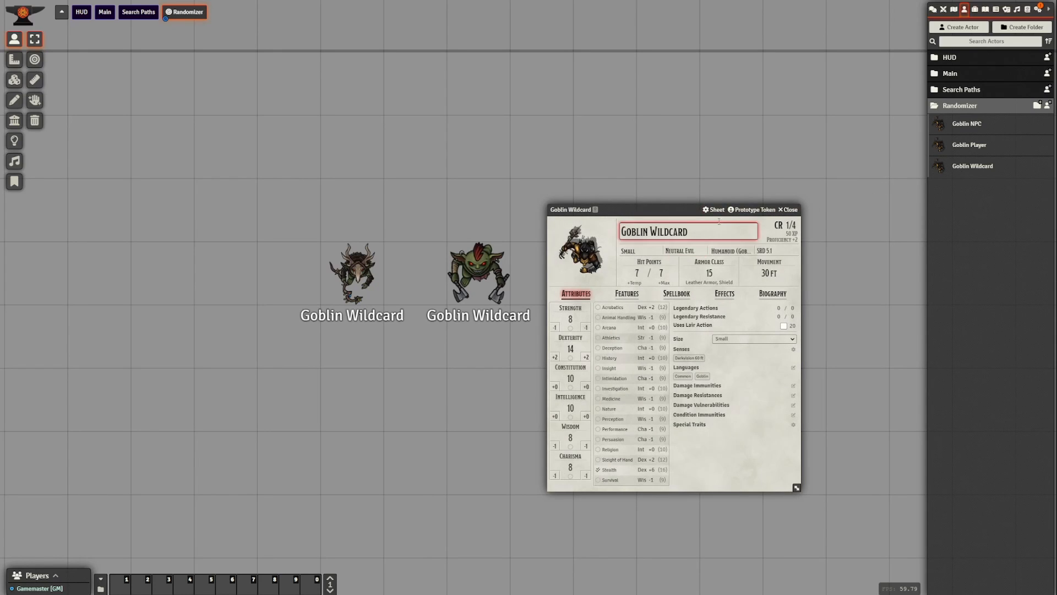
{"action": "left_click", "coordinate": [754, 210]}
{"action": "left_click_drag", "start_coordinate": [408, 209], "coordinate": [522, 247]}
{"action": "left_click", "coordinate": [518, 267]}
{"action": "left_click_drag", "start_coordinate": [549, 283], "coordinate": [641, 288]}
{"action": "left_click", "coordinate": [626, 284]}
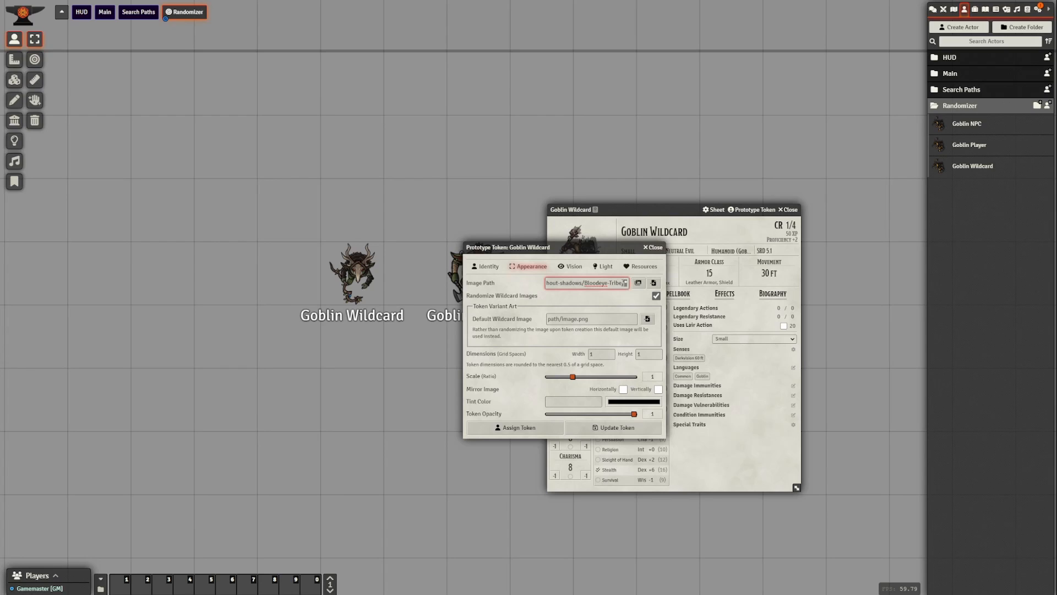
{"action": "left_click", "coordinate": [653, 247]}
{"action": "left_click", "coordinate": [788, 209]}
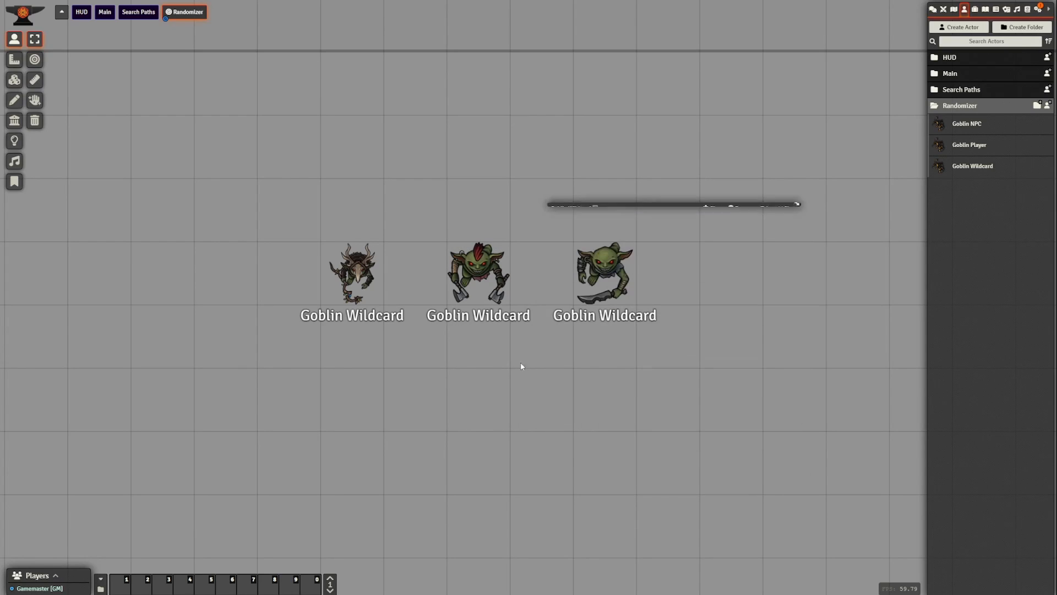
Copy each of the three Goblin Wildcard tokens and paste two duplicates of each below the original.
{"action": "left_click", "coordinate": [372, 300]}
{"action": "key", "text": "ctrl+c"}
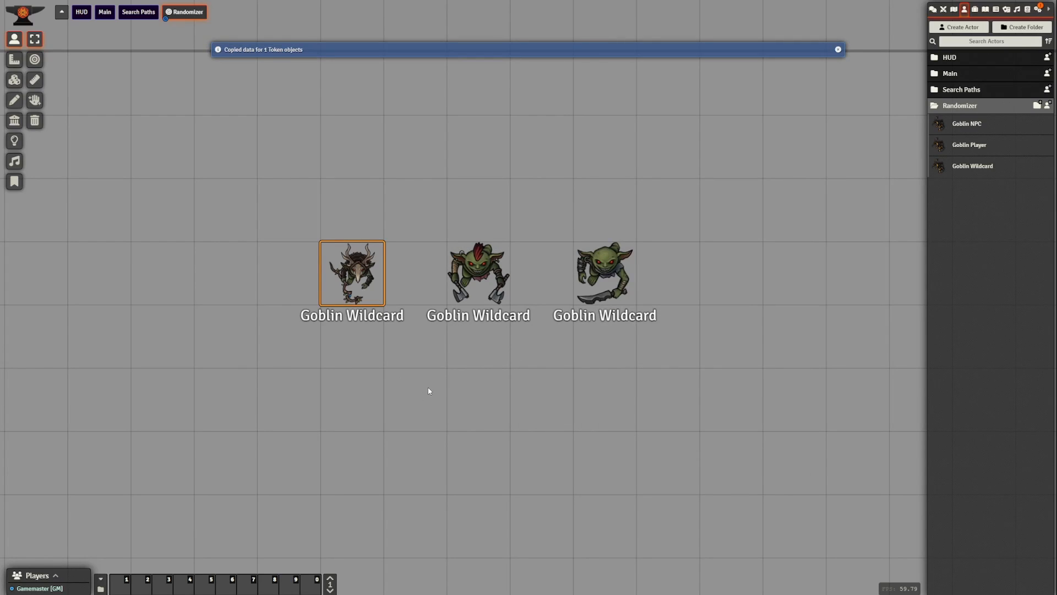
{"action": "left_click_drag", "start_coordinate": [428, 388], "coordinate": [431, 363]}
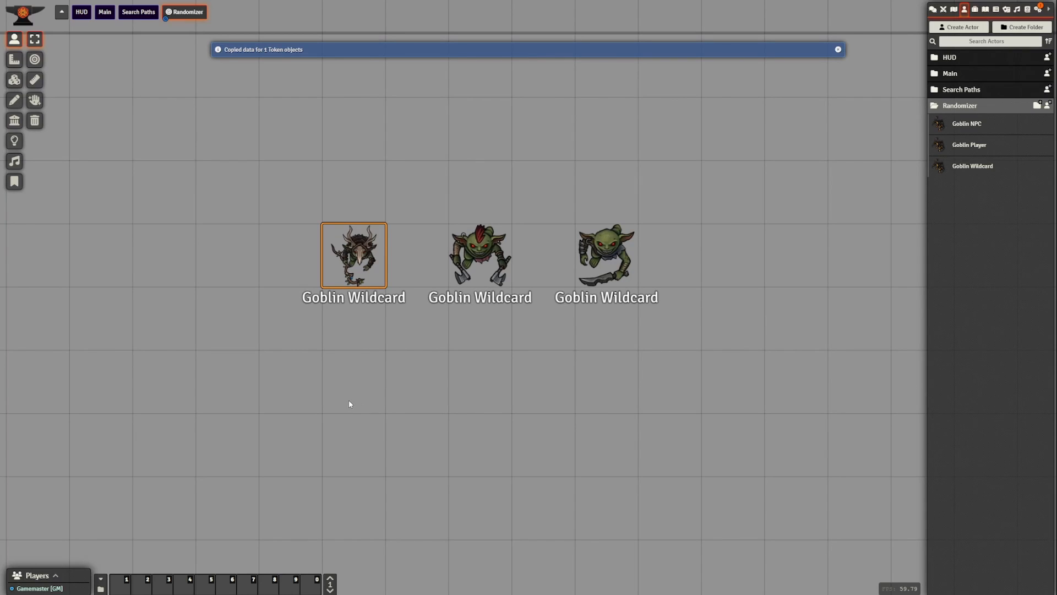
{"action": "key", "text": "ctrl+v"}
{"action": "key", "text": "ctrl+v"}
{"action": "left_click", "coordinate": [480, 255]}
{"action": "key", "text": "ctrl+c"}
{"action": "key", "text": "ctrl+v"}
{"action": "key", "text": "ctrl+v"}
{"action": "left_click", "coordinate": [606, 255]}
{"action": "key", "text": "ctrl+c"}
{"action": "key", "text": "ctrl+v"}
{"action": "key", "text": "ctrl+v"}
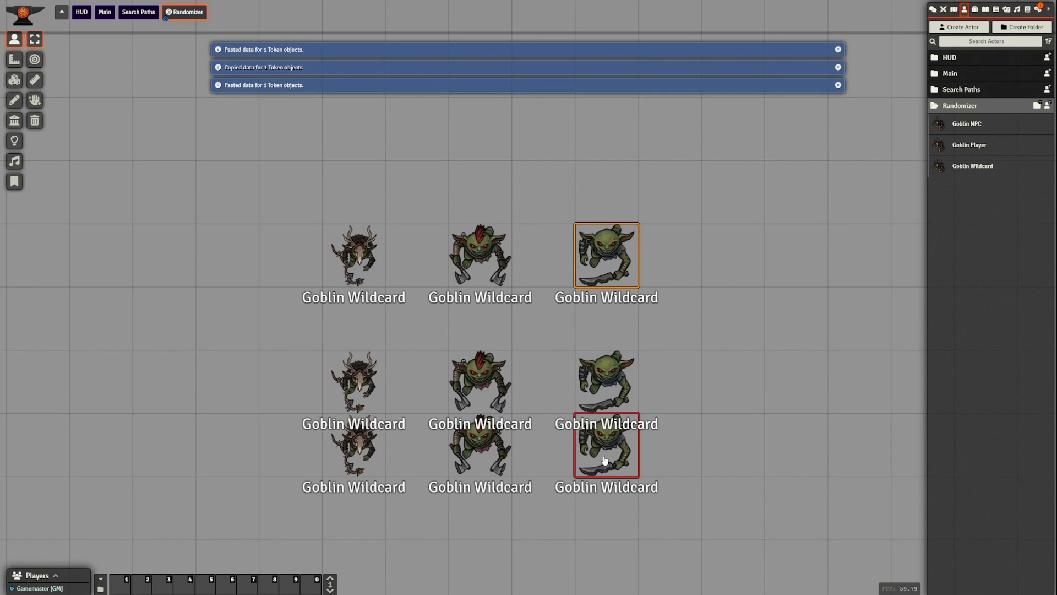
View the character sheets of the original Goblin Wildcard tokens and close them.
{"action": "double_click", "coordinate": [372, 269]}
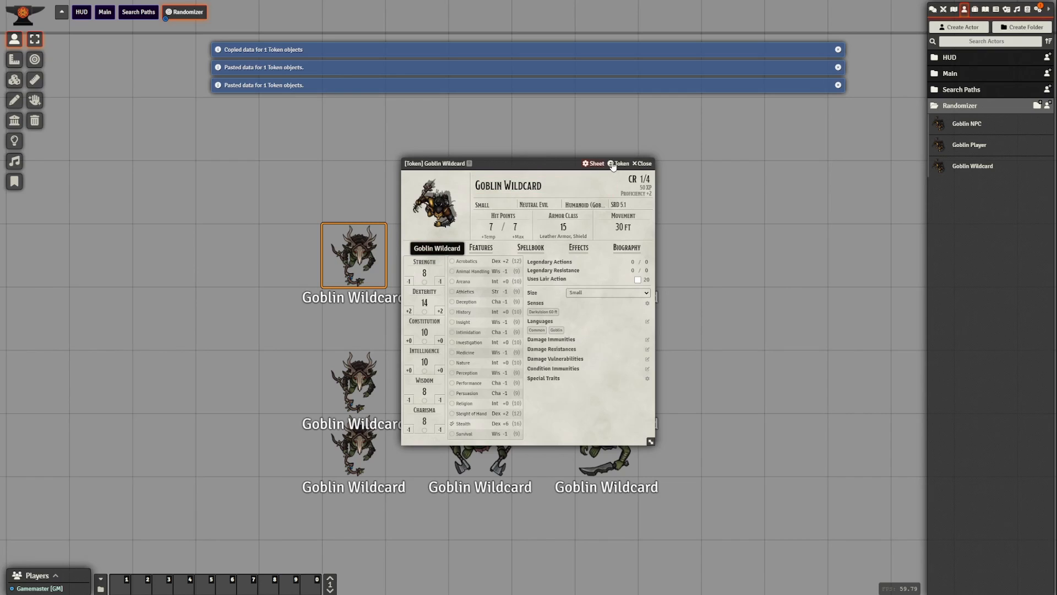
{"action": "left_click", "coordinate": [643, 164]}
{"action": "left_click", "coordinate": [477, 249]}
{"action": "double_click", "coordinate": [476, 249]}
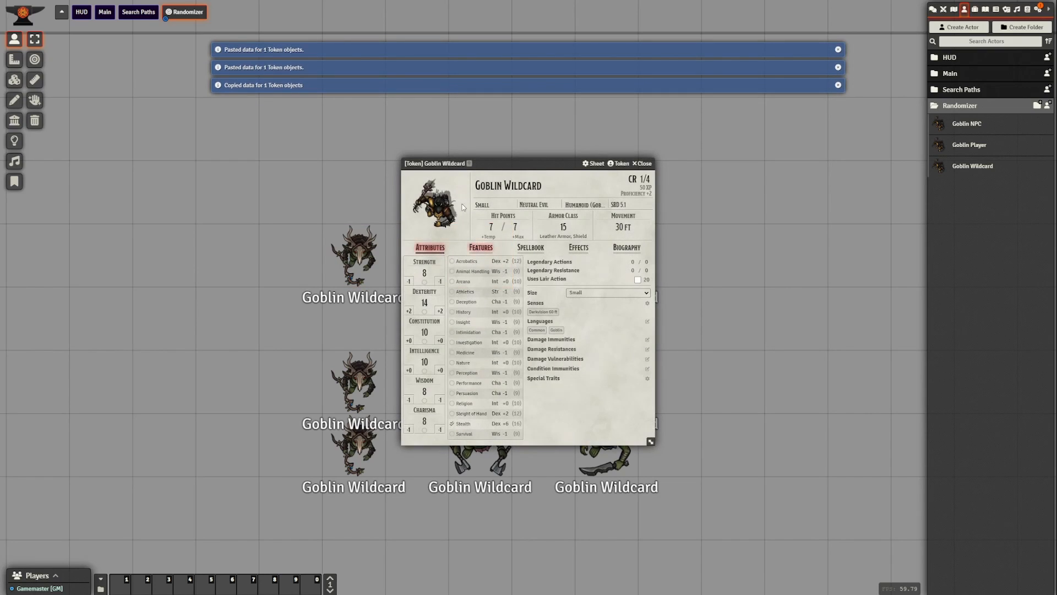
{"action": "left_click", "coordinate": [642, 164]}
{"action": "double_click", "coordinate": [458, 221]}
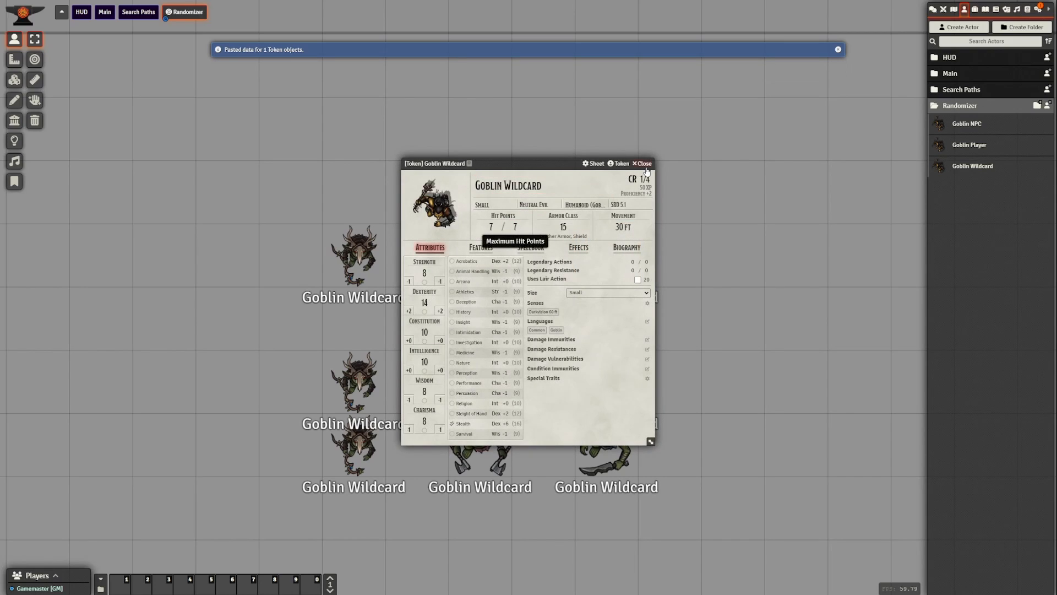
{"action": "left_click", "coordinate": [642, 163]}
Delete all the Goblin Wildcard tokens from the scene.
{"action": "left_click_drag", "start_coordinate": [682, 518], "coordinate": [260, 323]}
{"action": "key", "text": "Delete"}
{"action": "left_click_drag", "start_coordinate": [712, 364], "coordinate": [255, 390]}
{"action": "key", "text": "Delete"}
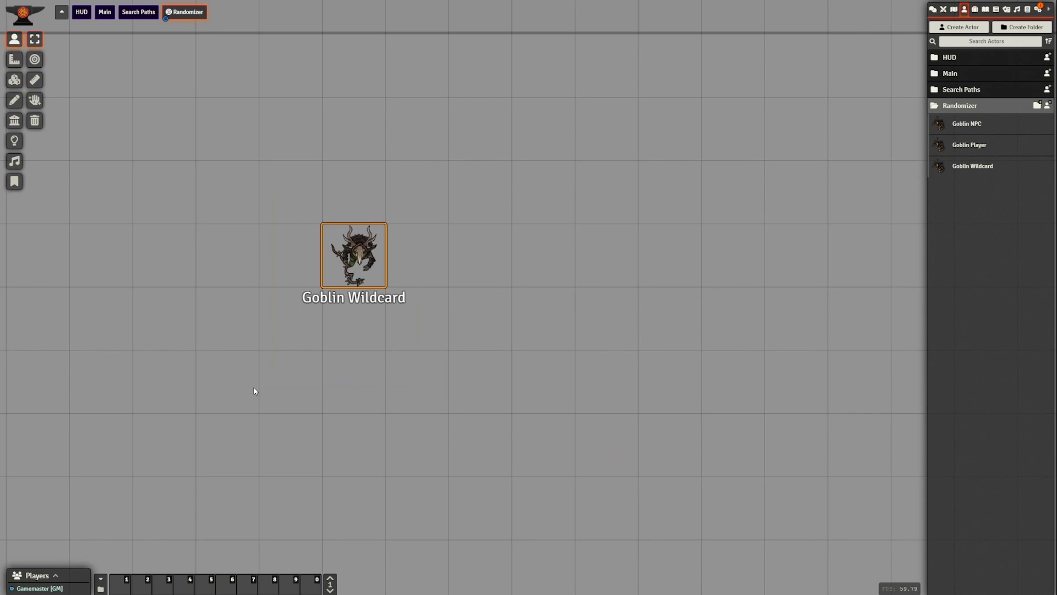
{"action": "key", "text": "Delete"}
Place three Goblin NPC actor tokens in a row on the emptied scene.
{"action": "left_click_drag", "start_coordinate": [387, 314], "coordinate": [385, 310]}
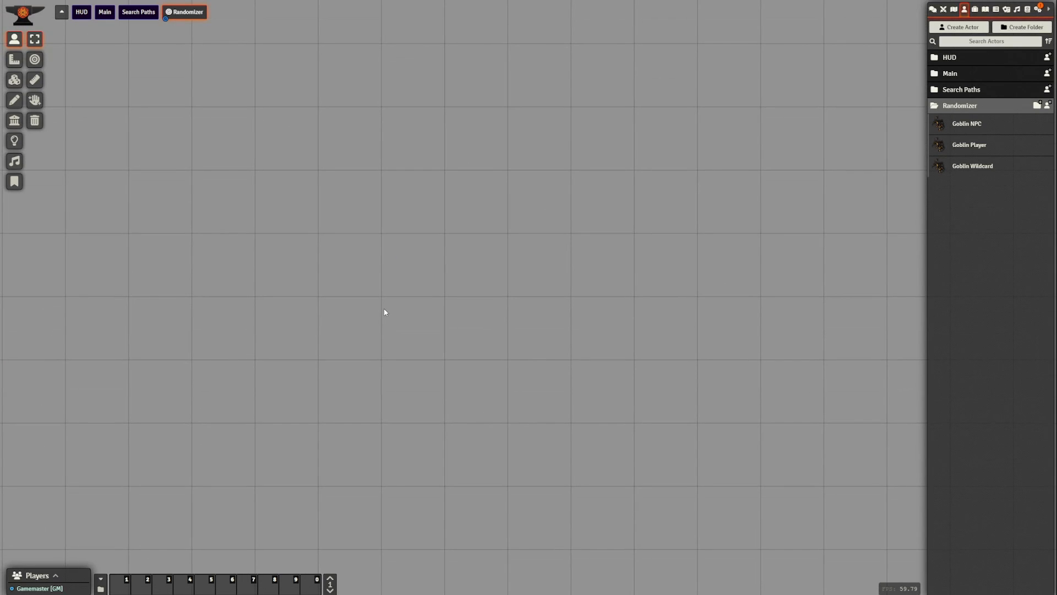
{"action": "left_click_drag", "start_coordinate": [533, 317], "coordinate": [502, 307]}
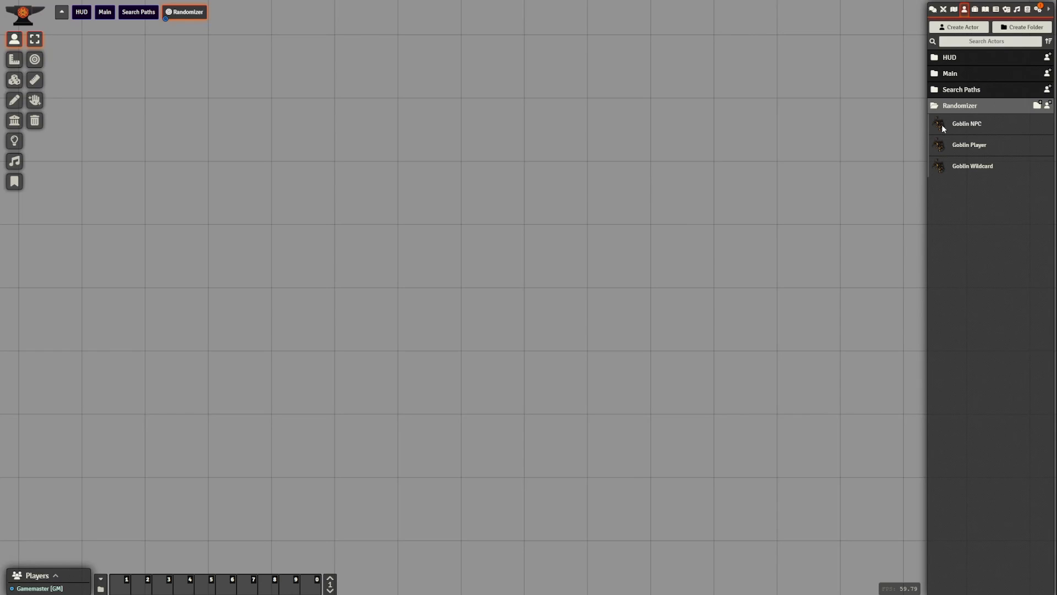
{"action": "left_click_drag", "start_coordinate": [943, 128], "coordinate": [370, 217]}
{"action": "left_click_drag", "start_coordinate": [942, 128], "coordinate": [510, 199]}
{"action": "left_click_drag", "start_coordinate": [942, 123], "coordinate": [628, 198]}
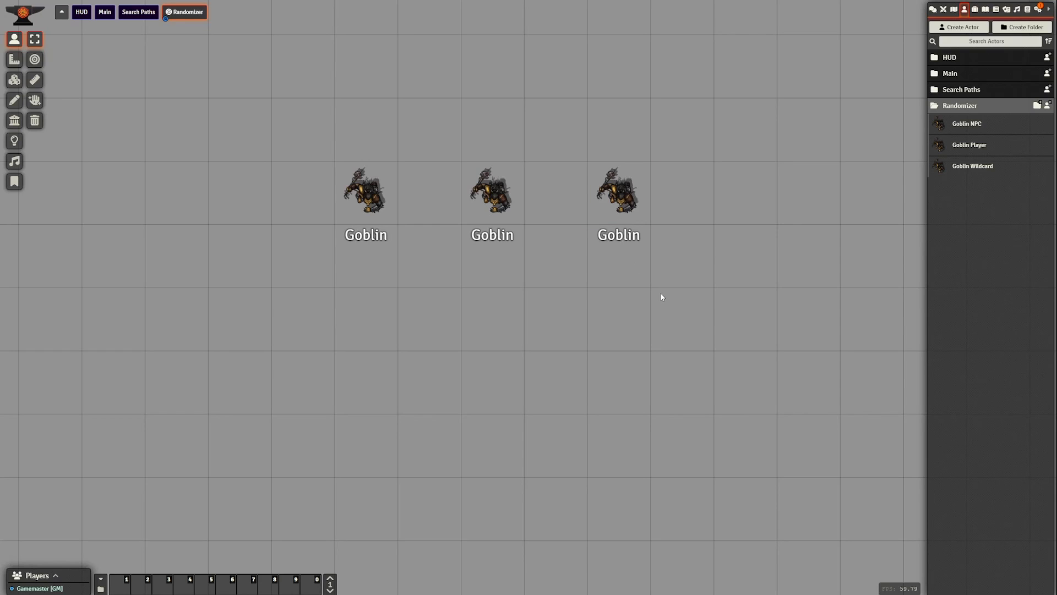
Browse the image variants available for the first Goblin token in the row.
{"action": "right_click", "coordinate": [331, 284]}
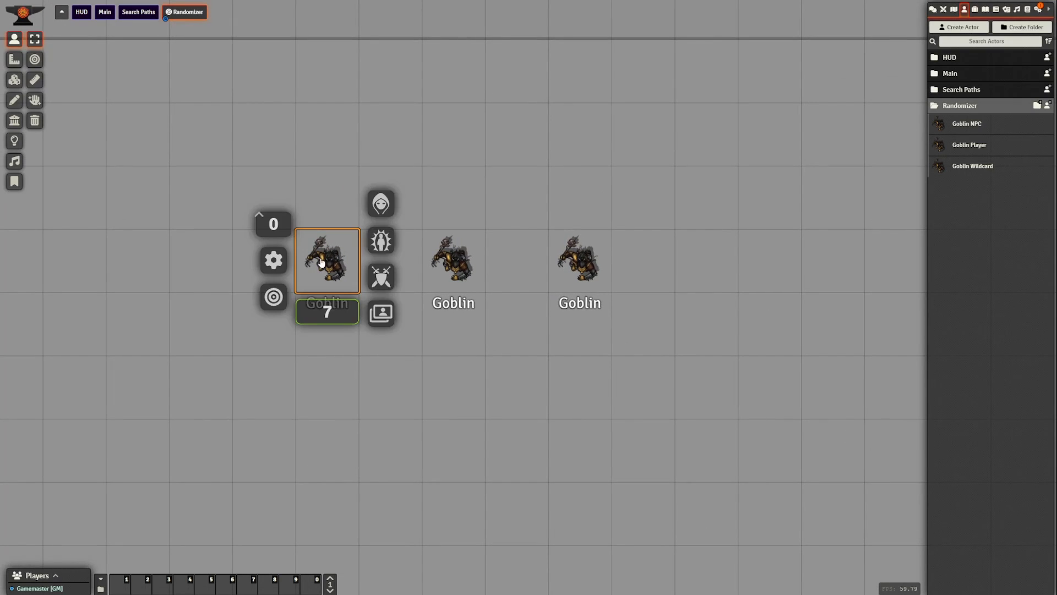
{"action": "left_click", "coordinate": [384, 319]}
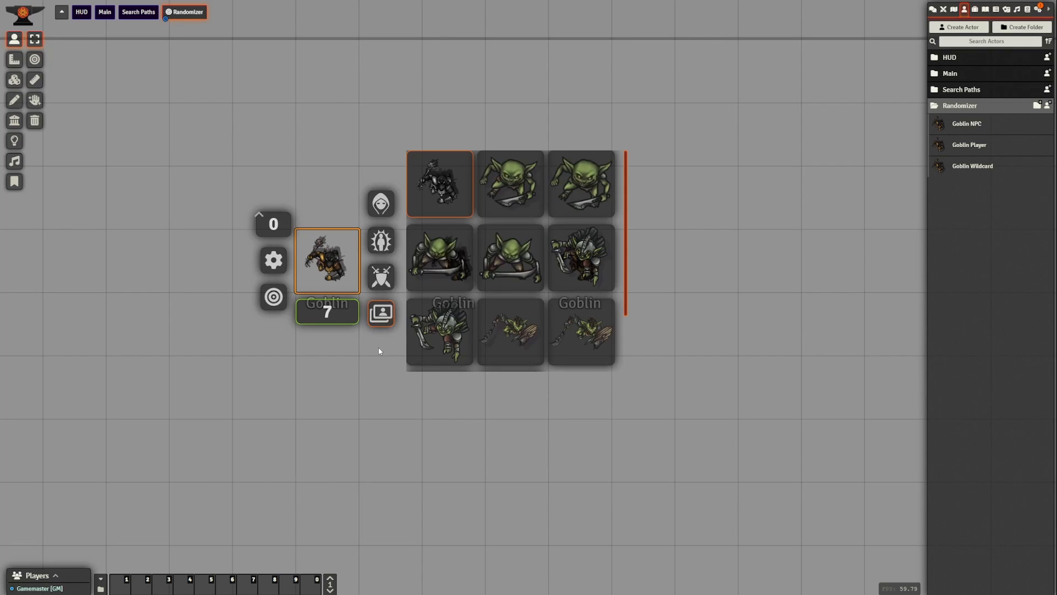
{"action": "scroll", "coordinate": [478, 204], "scroll_direction": "down", "scroll_amount": 1}
{"action": "scroll", "coordinate": [526, 209], "scroll_direction": "up", "scroll_amount": 1}
{"action": "scroll", "coordinate": [473, 342], "scroll_direction": "down", "scroll_amount": 1}
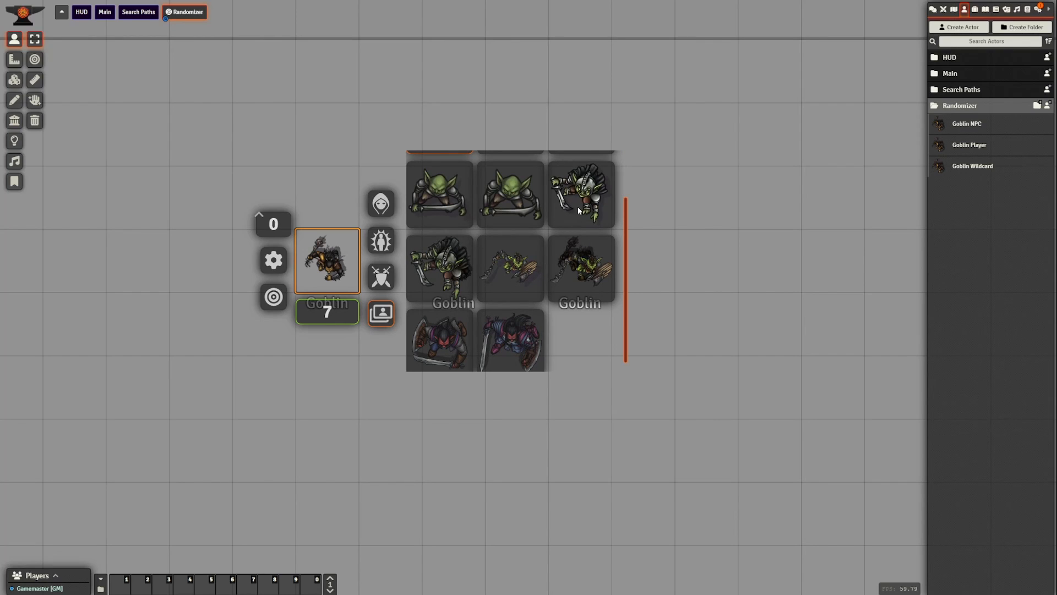
{"action": "scroll", "coordinate": [496, 220], "scroll_direction": "up", "scroll_amount": 1}
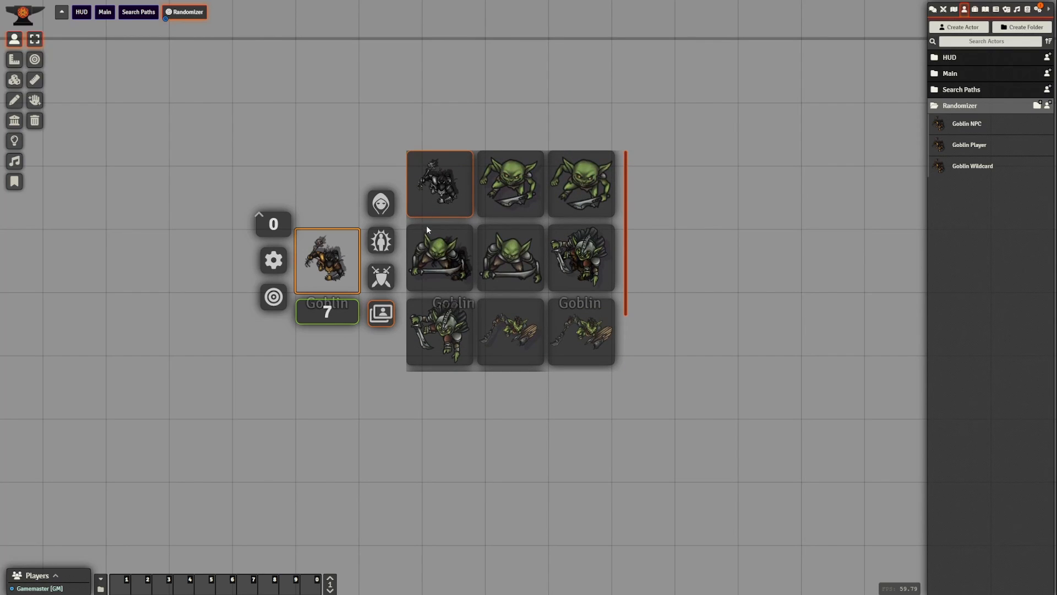
Review the remaining image variants of the first Goblin token and close the variant list.
{"action": "scroll", "coordinate": [447, 342], "scroll_direction": "down", "scroll_amount": 1}
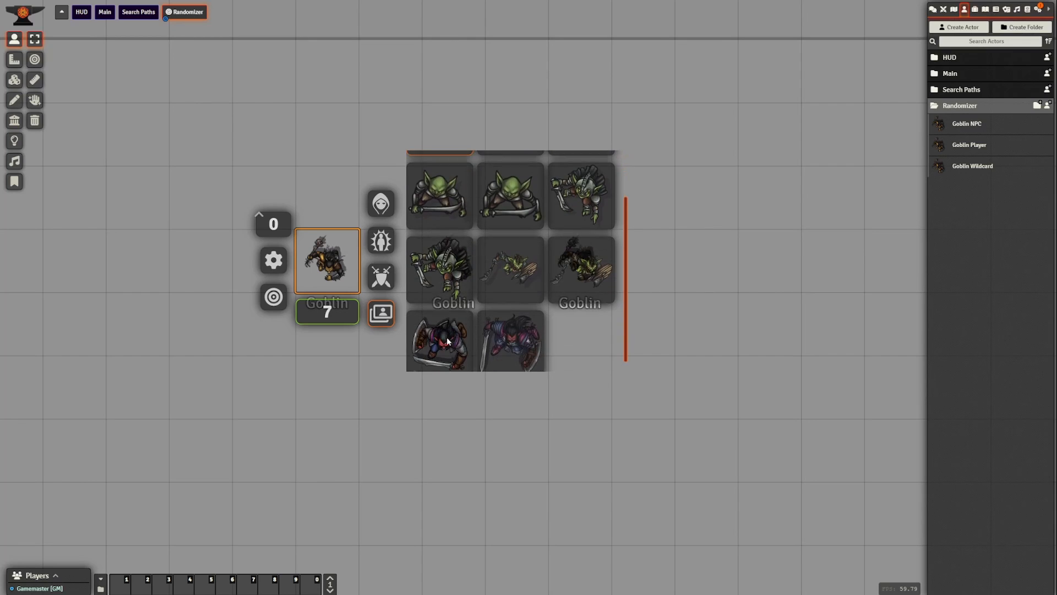
{"action": "left_click", "coordinate": [487, 470]}
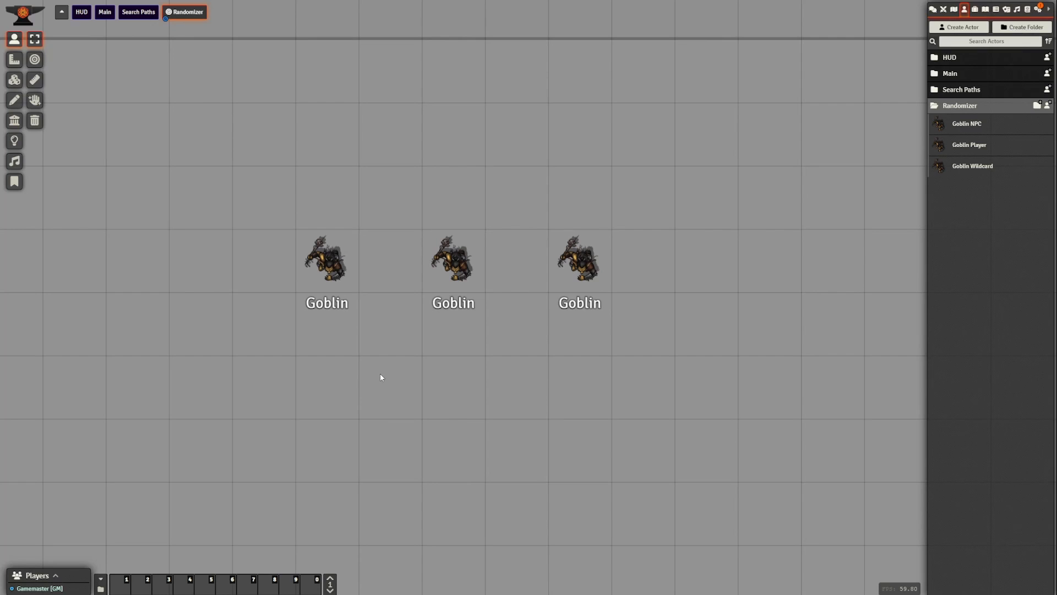
{"action": "left_click", "coordinate": [333, 284]}
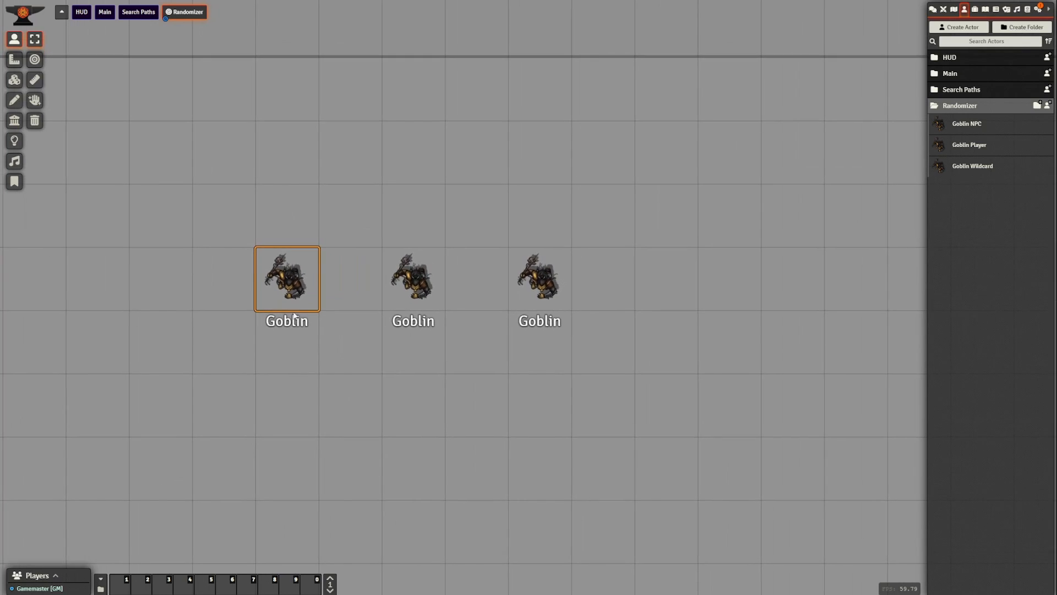
{"action": "right_click", "coordinate": [287, 278]}
{"action": "left_click", "coordinate": [341, 330]}
{"action": "scroll", "coordinate": [537, 301], "scroll_direction": "down", "scroll_amount": 2}
{"action": "left_click", "coordinate": [488, 467]}
{"action": "left_click_drag", "start_coordinate": [498, 459], "coordinate": [538, 429]}
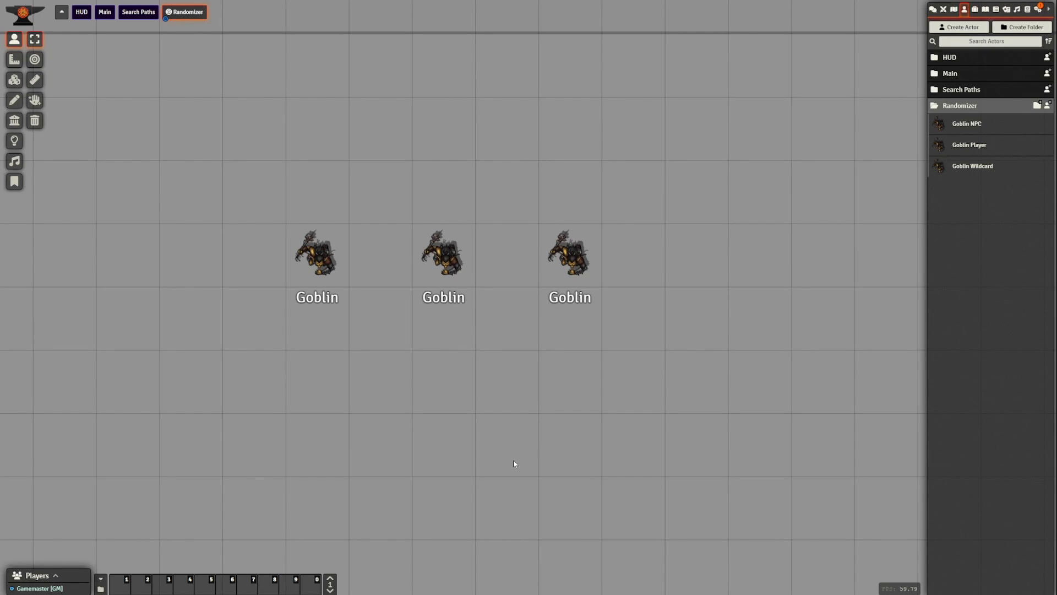
Open the Randomizer section of the Token Variant Art settings and keep only that dialog open beside the tokens.
{"action": "left_click", "coordinate": [1039, 9]}
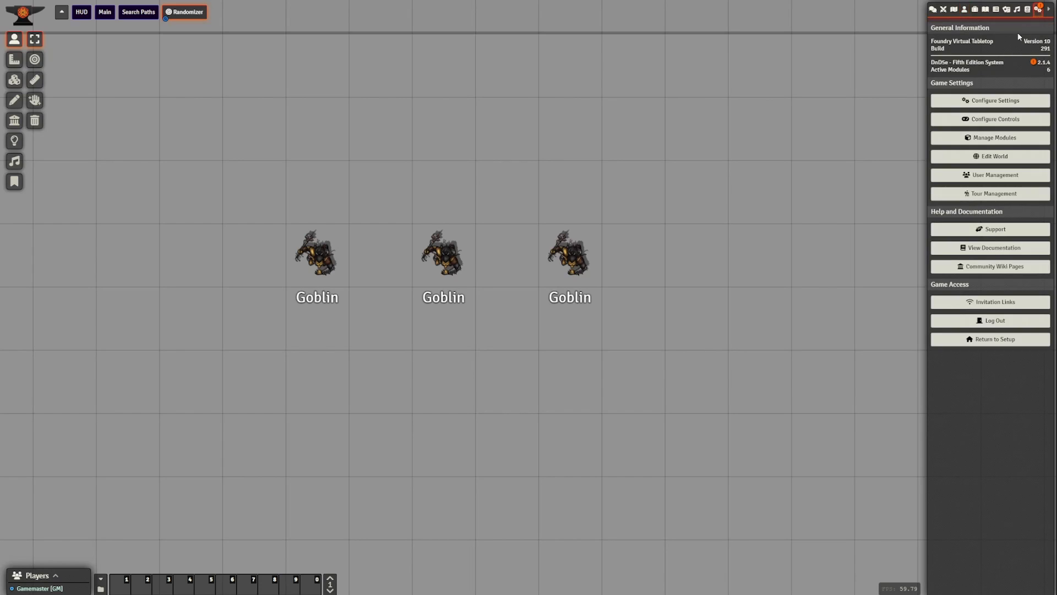
{"action": "left_click", "coordinate": [991, 100]}
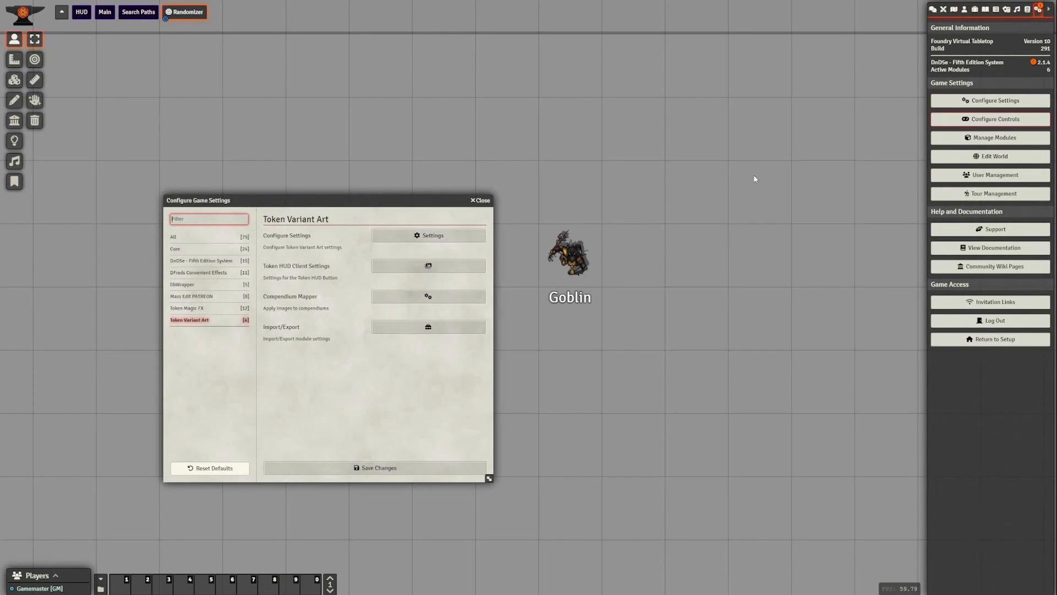
{"action": "left_click", "coordinate": [183, 321]}
{"action": "left_click", "coordinate": [419, 236]}
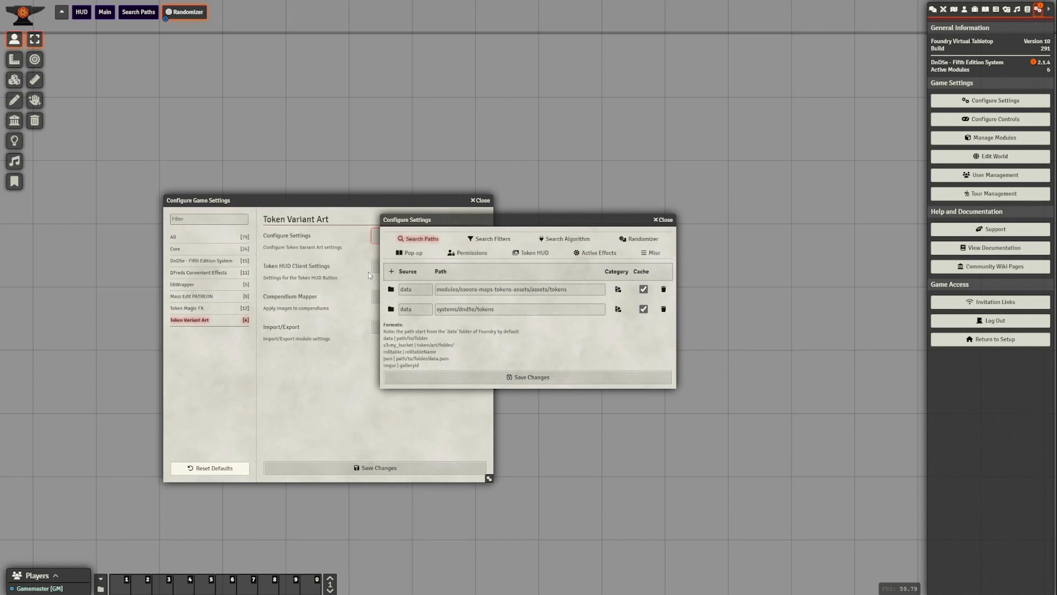
{"action": "left_click", "coordinate": [641, 239]}
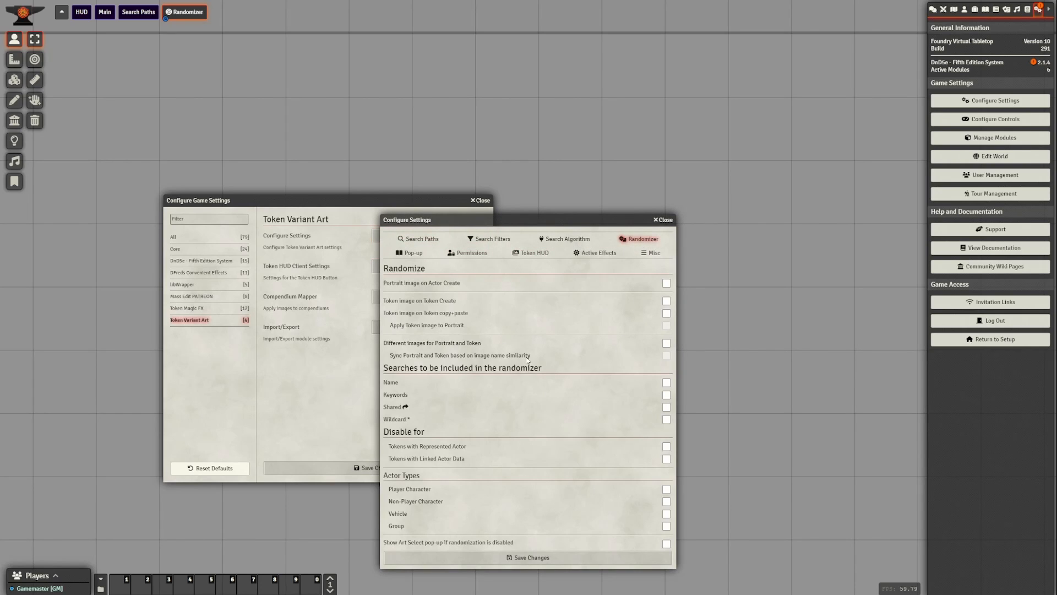
{"action": "left_click_drag", "start_coordinate": [516, 215], "coordinate": [649, 162]}
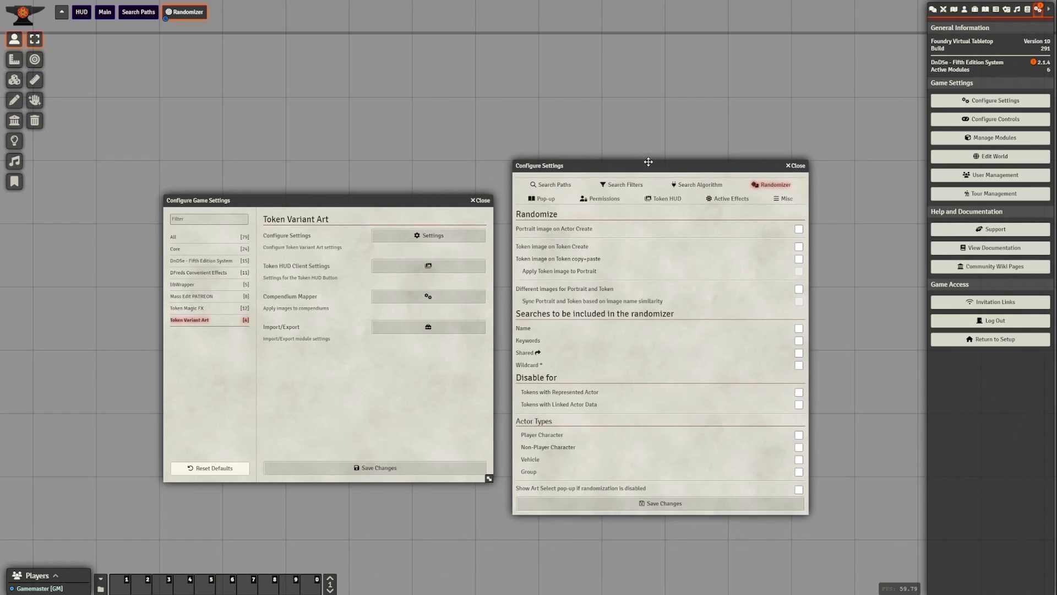
{"action": "left_click", "coordinate": [481, 201]}
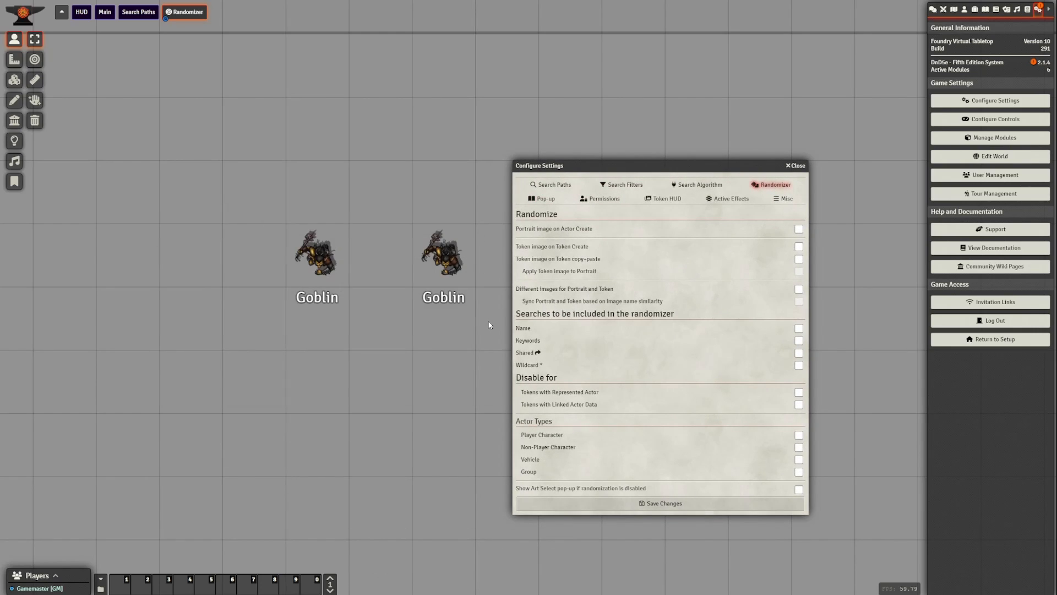
{"action": "left_click_drag", "start_coordinate": [581, 163], "coordinate": [632, 152]}
View the token-specific Randomizer options of the first Goblin token and close them without applying anything.
{"action": "key", "text": "ctrl+v"}
{"action": "left_click", "coordinate": [241, 281]}
{"action": "right_click", "coordinate": [241, 281]}
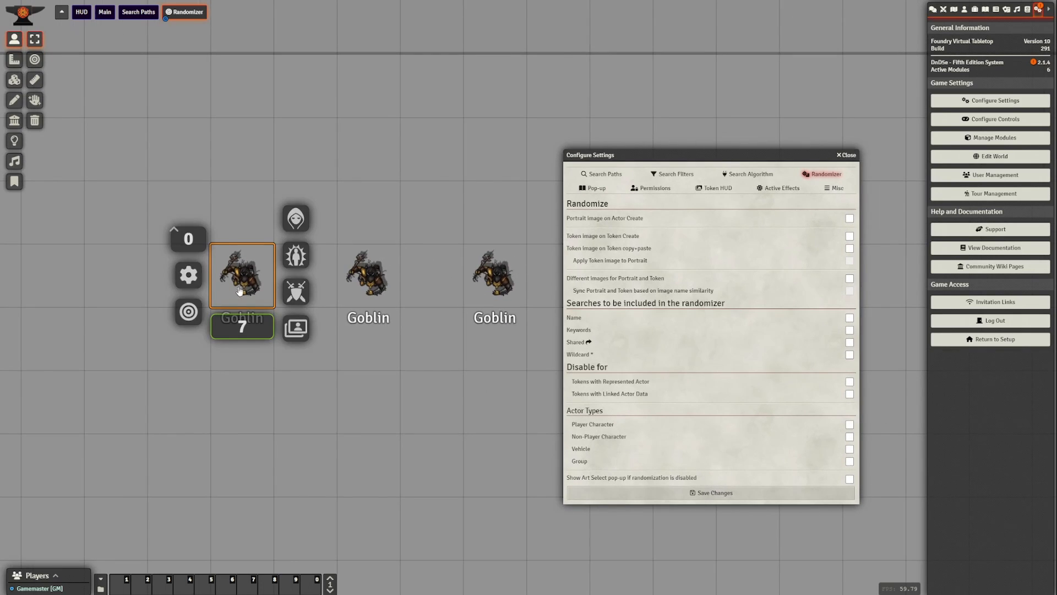
{"action": "right_click", "coordinate": [296, 328]}
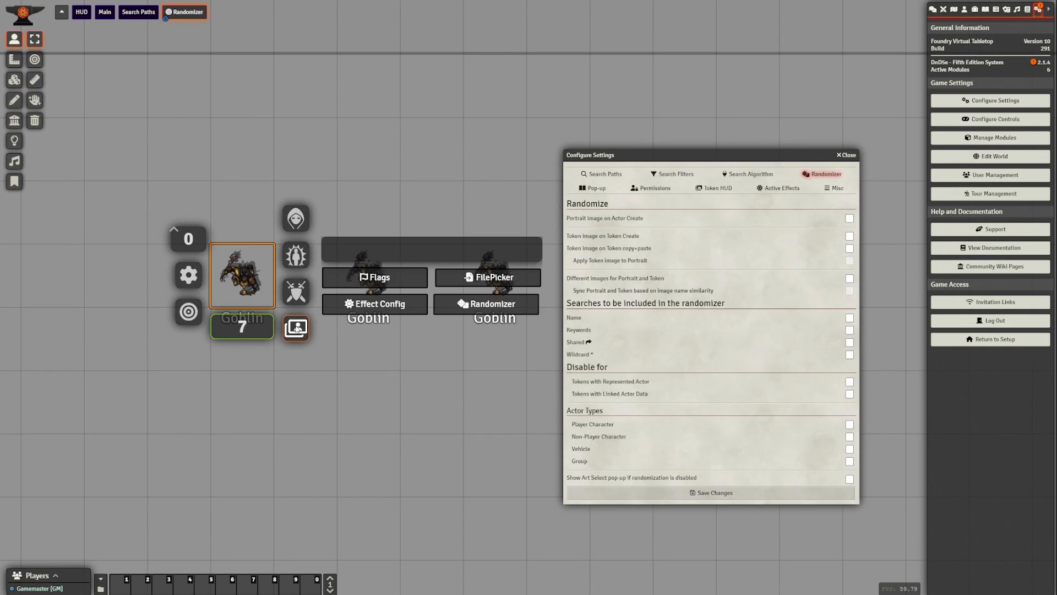
{"action": "left_click", "coordinate": [478, 306]}
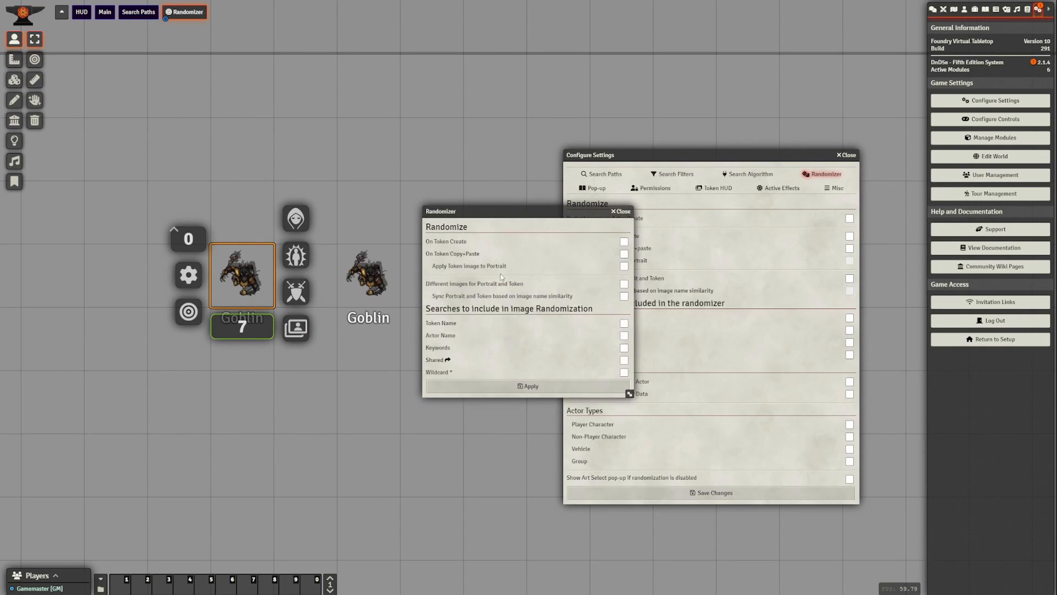
{"action": "left_click_drag", "start_coordinate": [501, 216], "coordinate": [419, 159]}
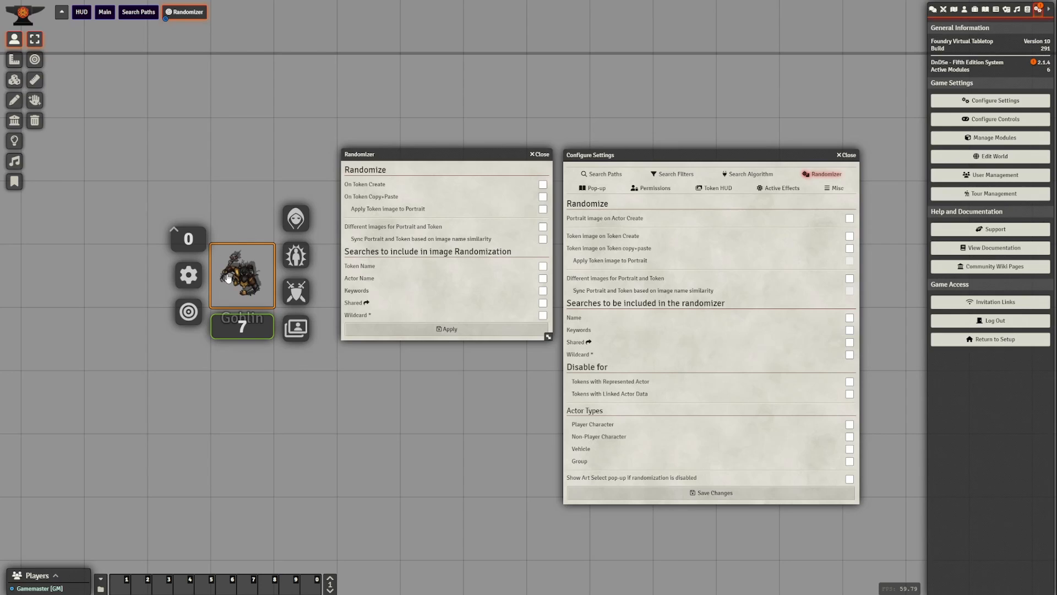
{"action": "left_click_drag", "start_coordinate": [476, 155], "coordinate": [320, 257]}
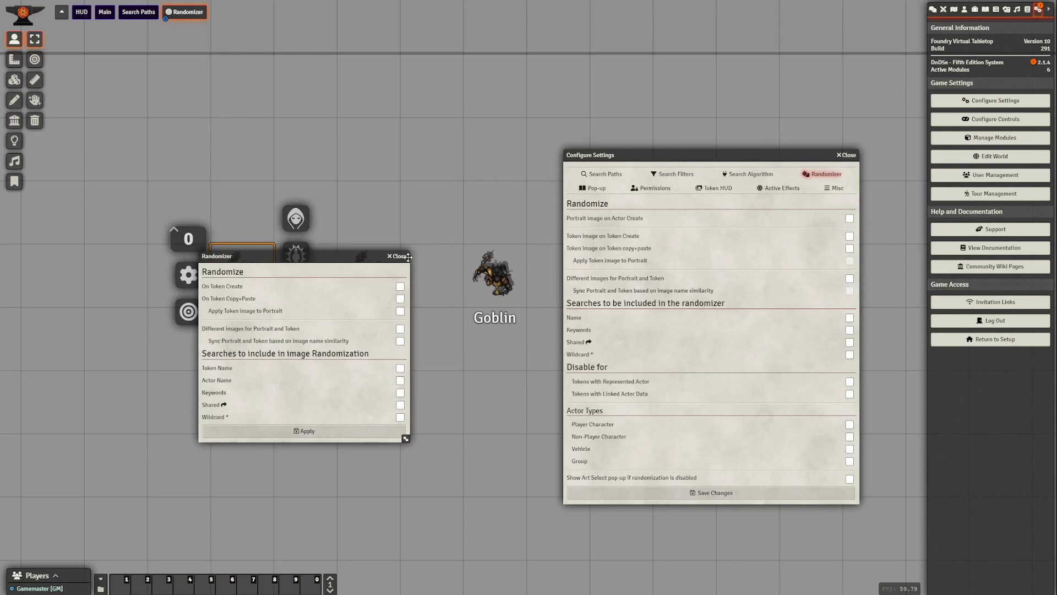
{"action": "left_click", "coordinate": [398, 253]}
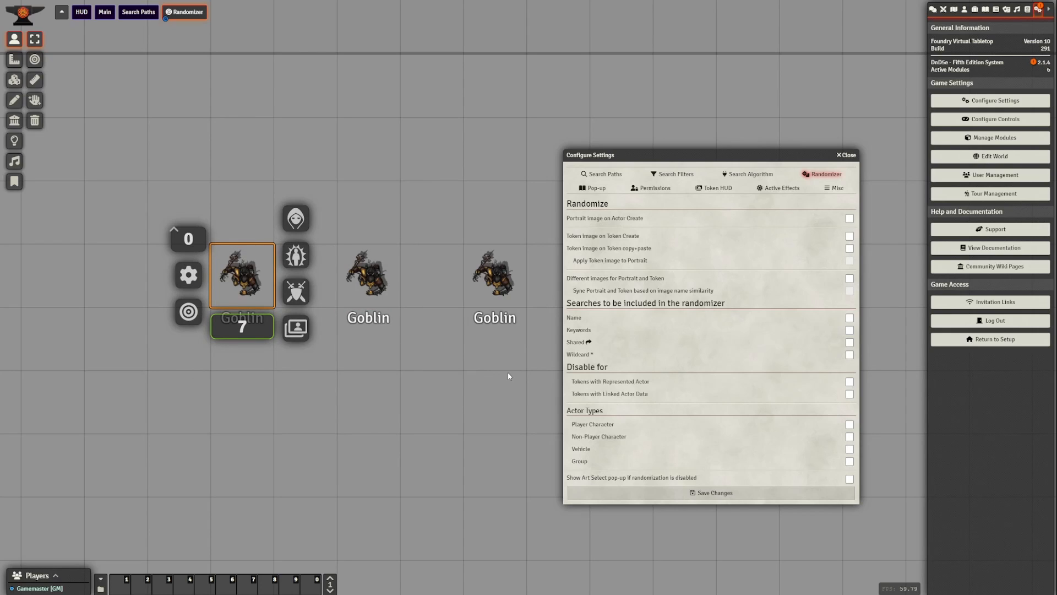
{"action": "left_click_drag", "start_coordinate": [508, 373], "coordinate": [479, 381]}
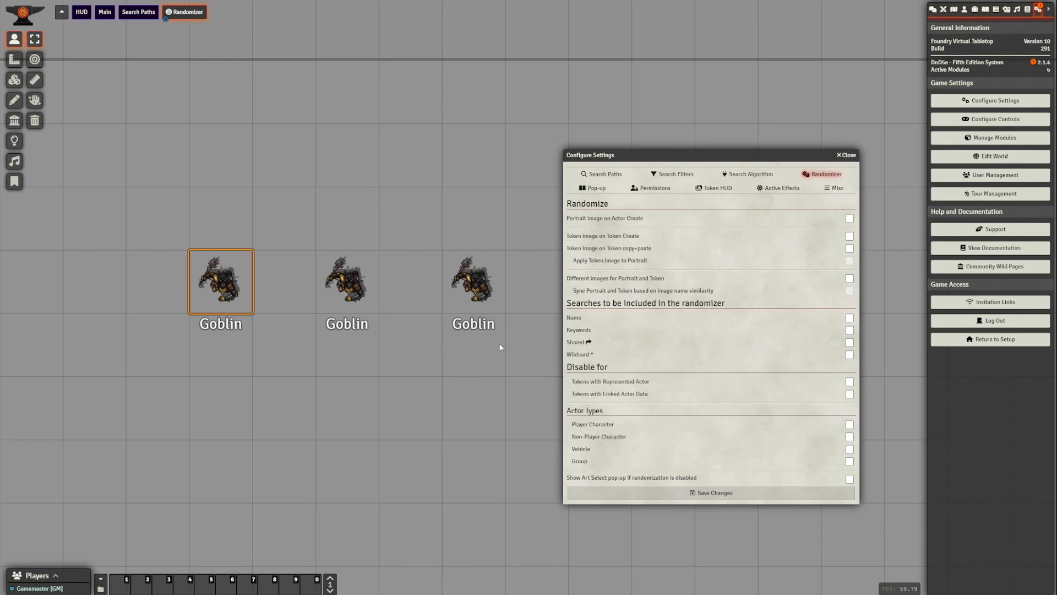
Move the Randomizer settings clear of the tokens and look through the first Goblin's image variants found by name.
{"action": "left_click_drag", "start_coordinate": [647, 157], "coordinate": [518, 160]}
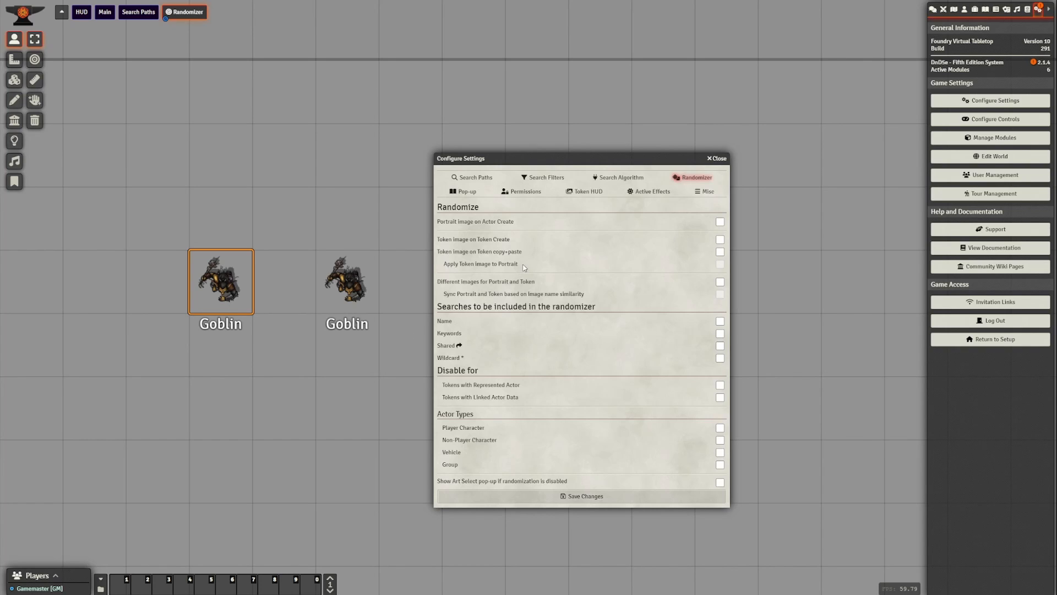
{"action": "left_click_drag", "start_coordinate": [554, 157], "coordinate": [615, 114]}
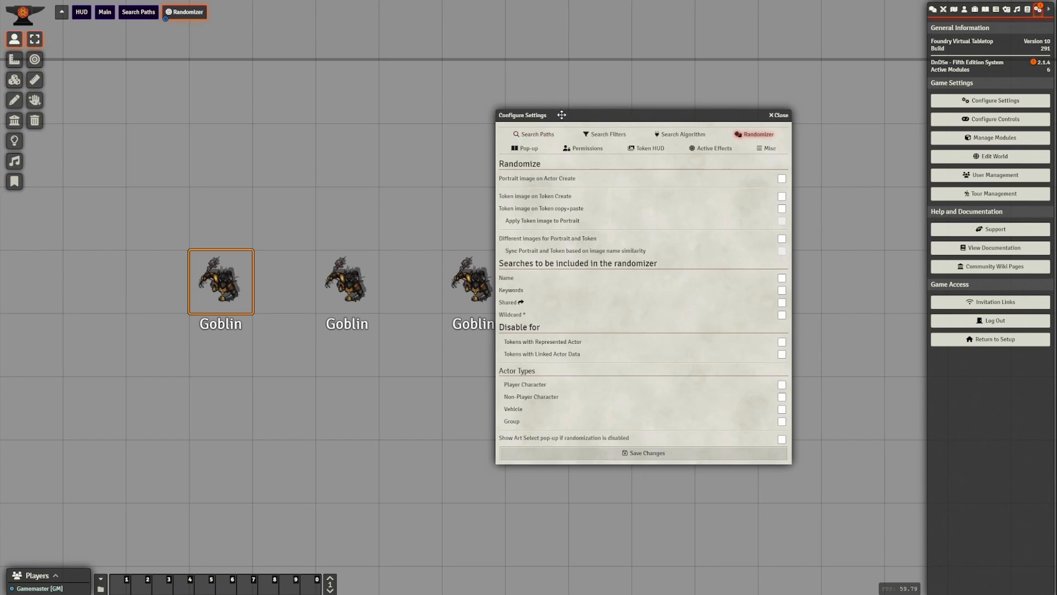
{"action": "left_click_drag", "start_coordinate": [556, 115], "coordinate": [629, 119]}
{"action": "right_click", "coordinate": [226, 311]}
{"action": "left_click", "coordinate": [274, 334]}
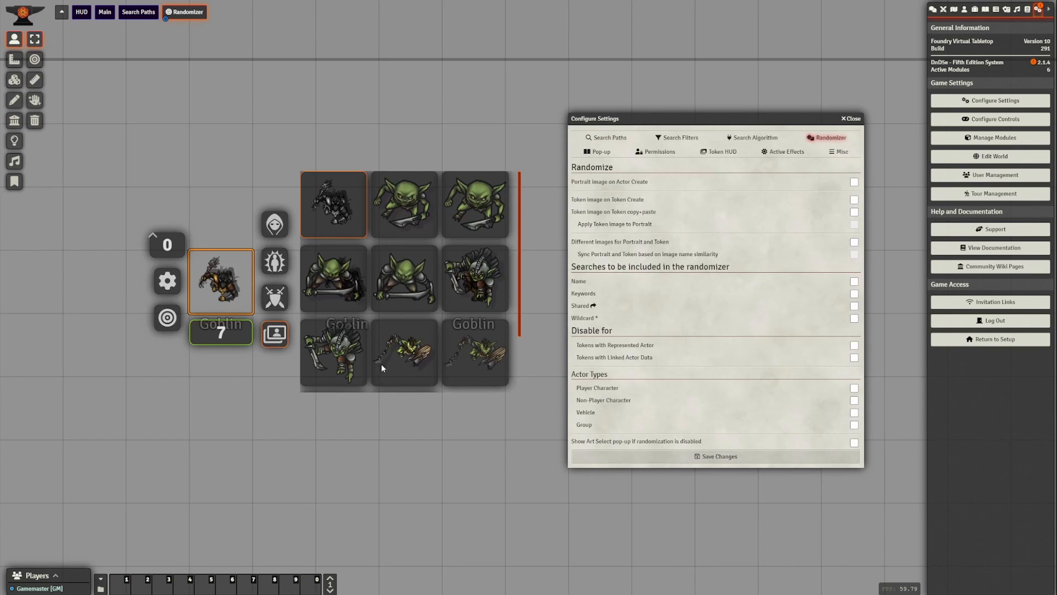
{"action": "scroll", "coordinate": [397, 358], "scroll_direction": "down", "scroll_amount": 1}
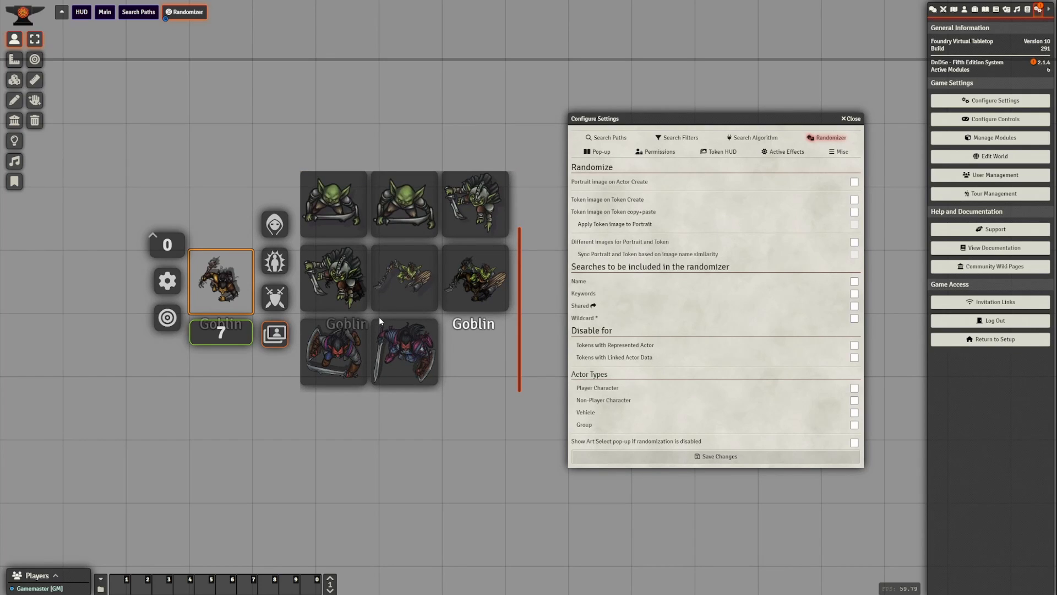
{"action": "scroll", "coordinate": [386, 308], "scroll_direction": "up", "scroll_amount": 1}
{"action": "scroll", "coordinate": [373, 309], "scroll_direction": "up", "scroll_amount": 1}
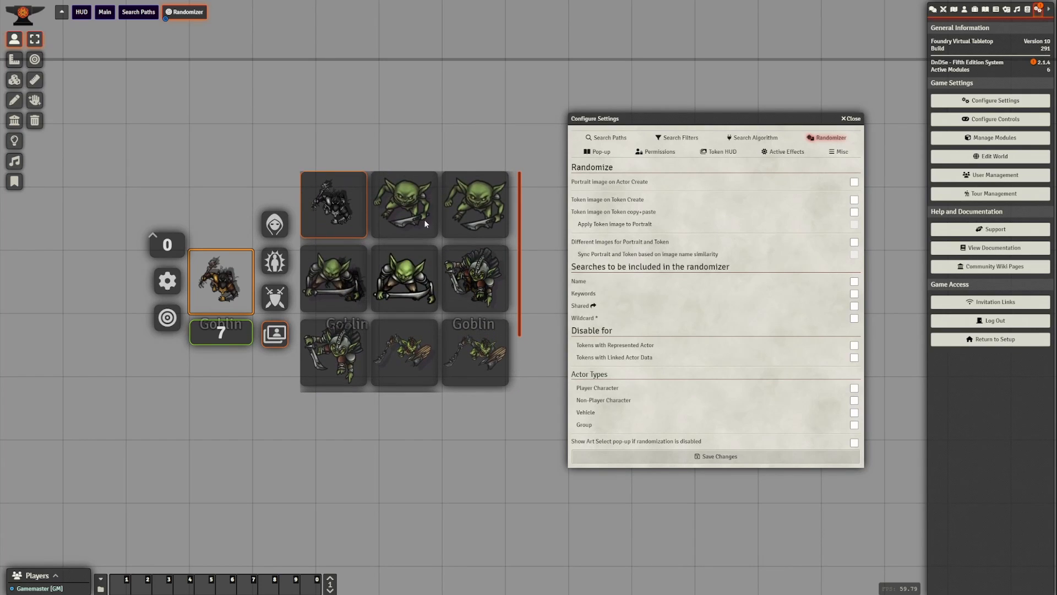
{"action": "scroll", "coordinate": [375, 347], "scroll_direction": "down", "scroll_amount": 1}
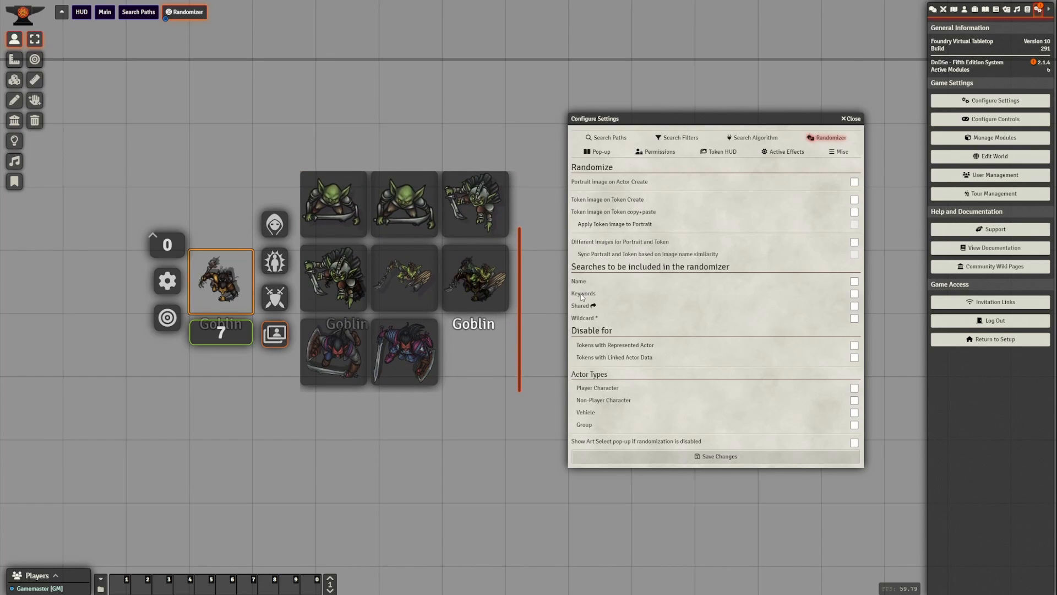
Rename the first Goblin token as "Red Goblin".
{"action": "right_click", "coordinate": [222, 303]}
{"action": "right_click", "coordinate": [223, 305]}
{"action": "right_click", "coordinate": [223, 305]}
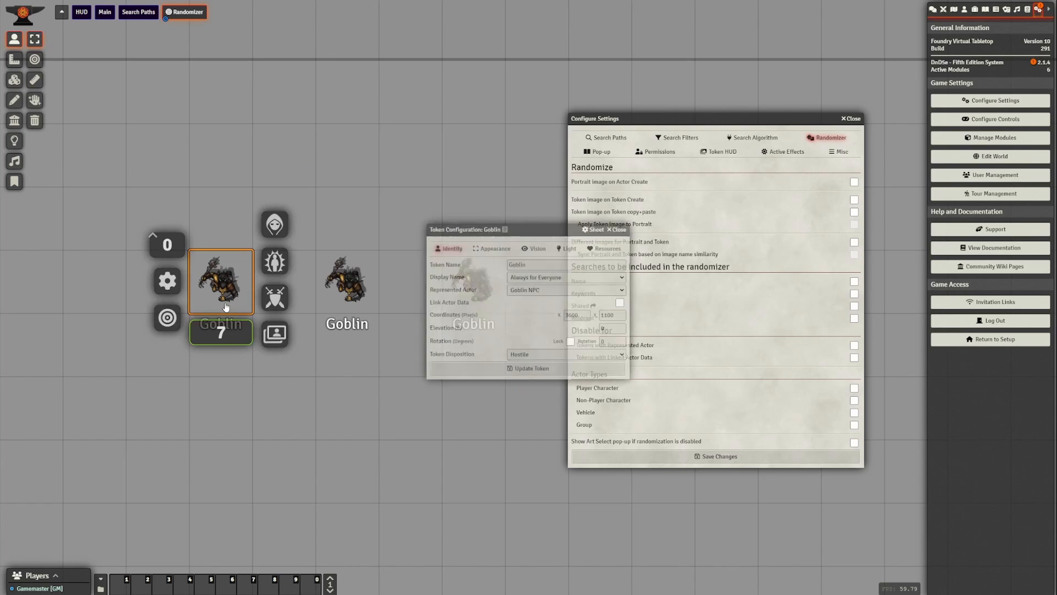
{"action": "left_click", "coordinate": [513, 262]}
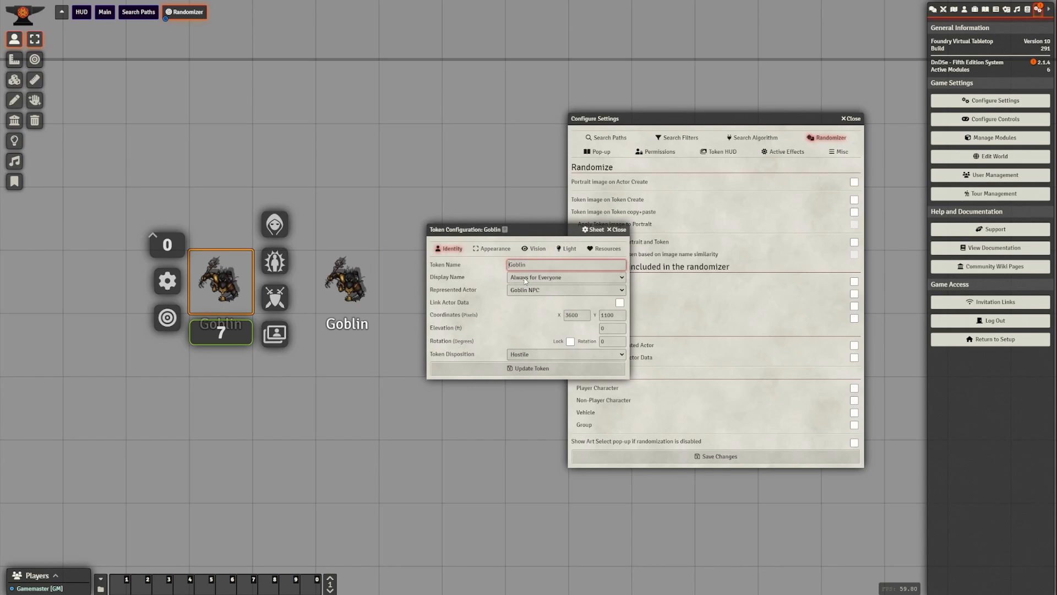
{"action": "type", "text": "Red"}
{"action": "left_click", "coordinate": [504, 372]}
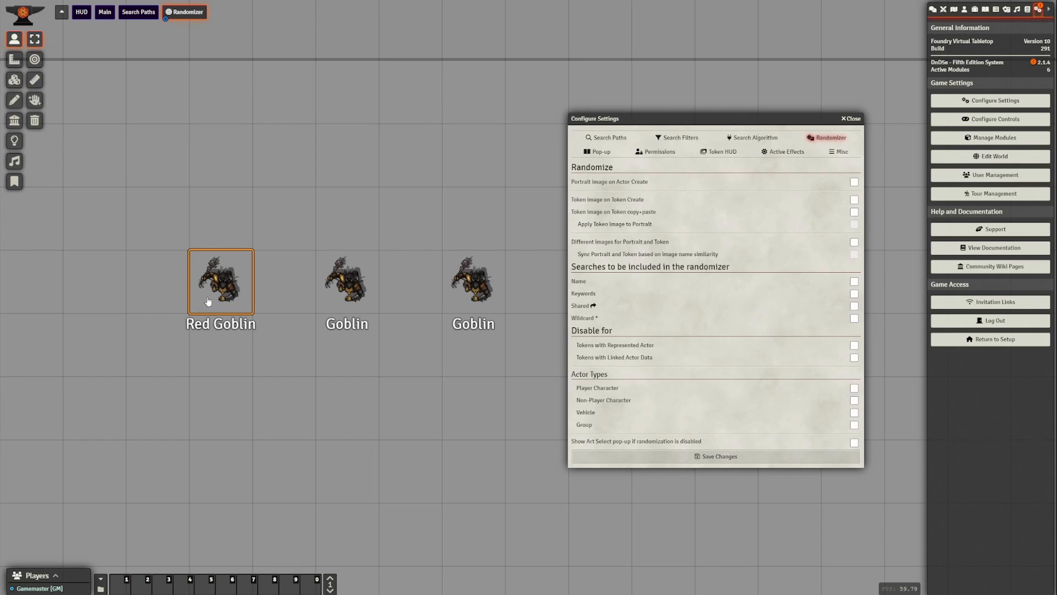
Check which image variants are offered for the Red Goblin token.
{"action": "right_click", "coordinate": [207, 302]}
{"action": "left_click", "coordinate": [273, 334]}
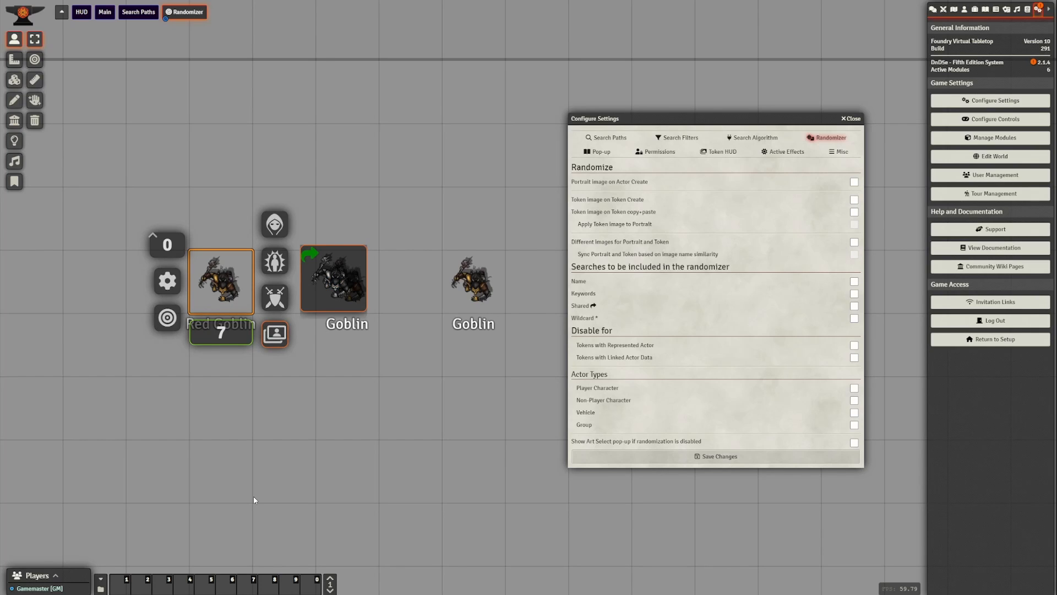
{"action": "left_click", "coordinate": [335, 270]}
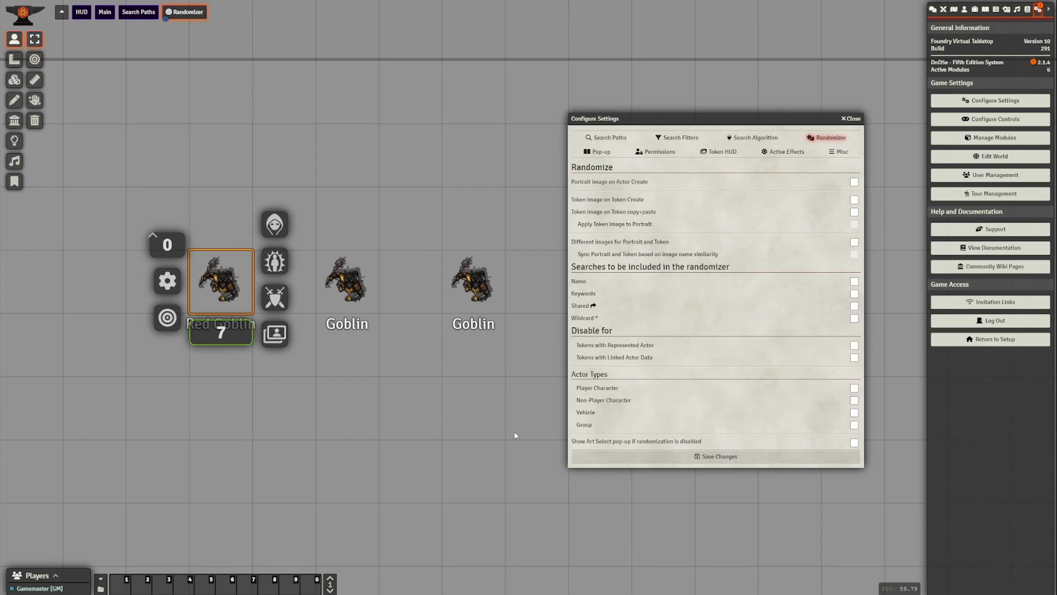
Remove "Red" from the first token's name so that it reads "Goblin", and update the token.
{"action": "right_click", "coordinate": [226, 290]}
{"action": "right_click", "coordinate": [226, 295]}
{"action": "right_click", "coordinate": [226, 295]}
{"action": "left_click", "coordinate": [541, 267]}
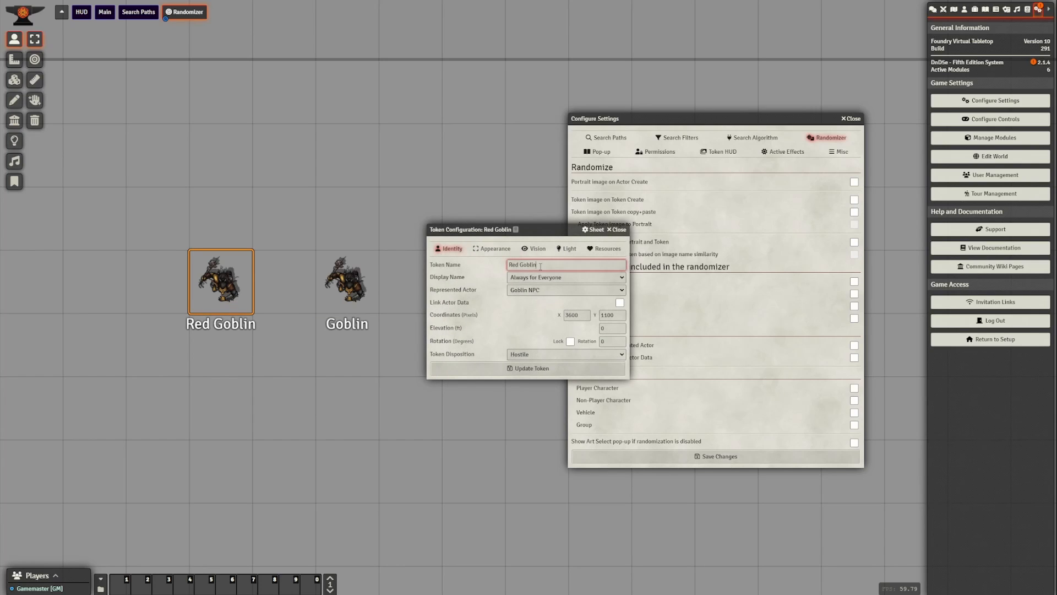
{"action": "left_click_drag", "start_coordinate": [521, 265], "coordinate": [478, 279]}
{"action": "key", "text": "BackSpace"}
{"action": "left_click", "coordinate": [507, 367]}
Look through the image variants offered for the first token under the name "Goblin".
{"action": "right_click", "coordinate": [208, 302]}
{"action": "left_click", "coordinate": [275, 334]}
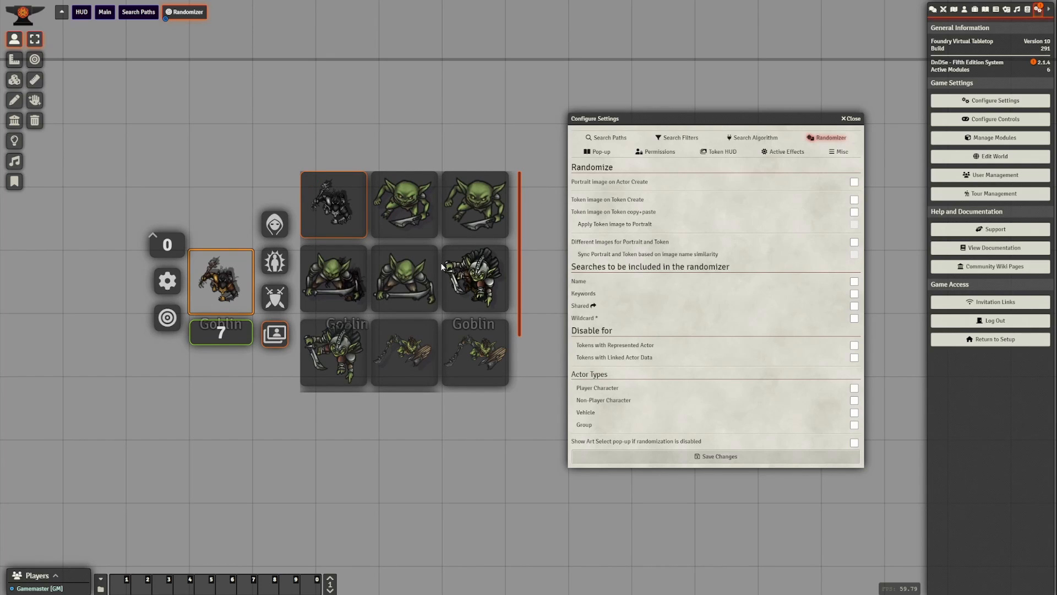
{"action": "scroll", "coordinate": [442, 267], "scroll_direction": "down", "scroll_amount": 2}
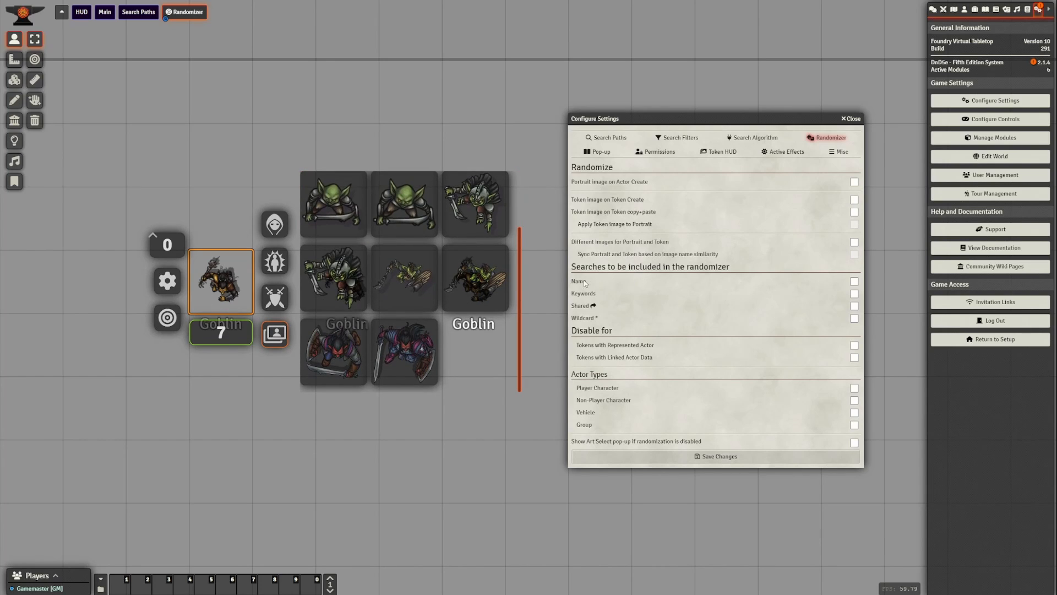
Include Name searches in the randomizer and disable randomization for the Player Character, Vehicle and Group actor types.
{"action": "left_click", "coordinate": [854, 282]}
{"action": "left_click", "coordinate": [855, 389]}
{"action": "left_click", "coordinate": [855, 413]}
{"action": "left_click", "coordinate": [855, 425]}
{"action": "left_click_drag", "start_coordinate": [683, 118], "coordinate": [665, 178]}
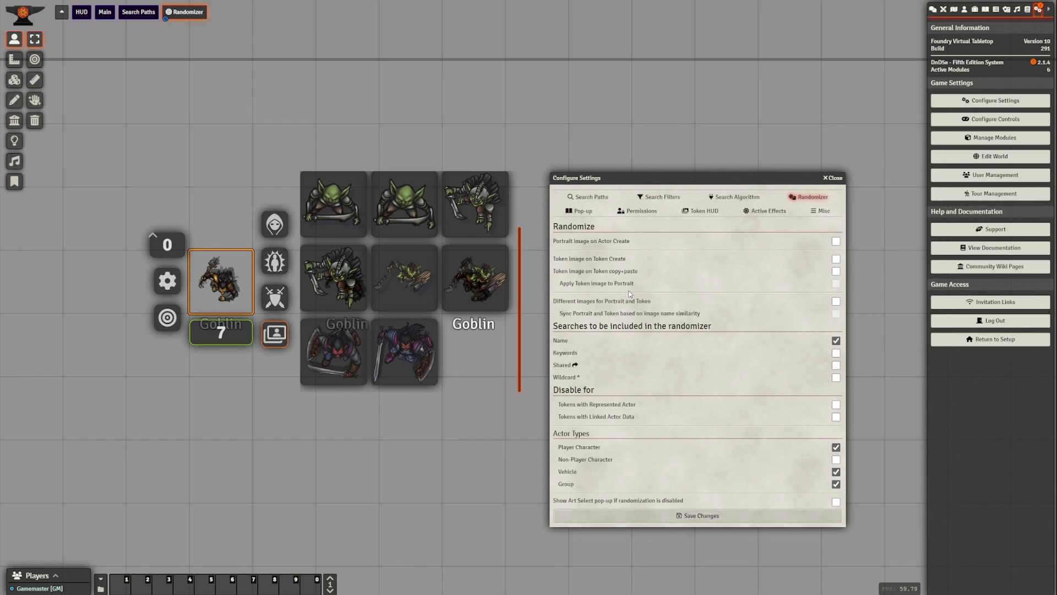
Enable token image randomization on token create and on token copy+paste, and save the settings.
{"action": "left_click", "coordinate": [837, 258]}
{"action": "left_click", "coordinate": [837, 272]}
{"action": "left_click_drag", "start_coordinate": [692, 180], "coordinate": [683, 136]}
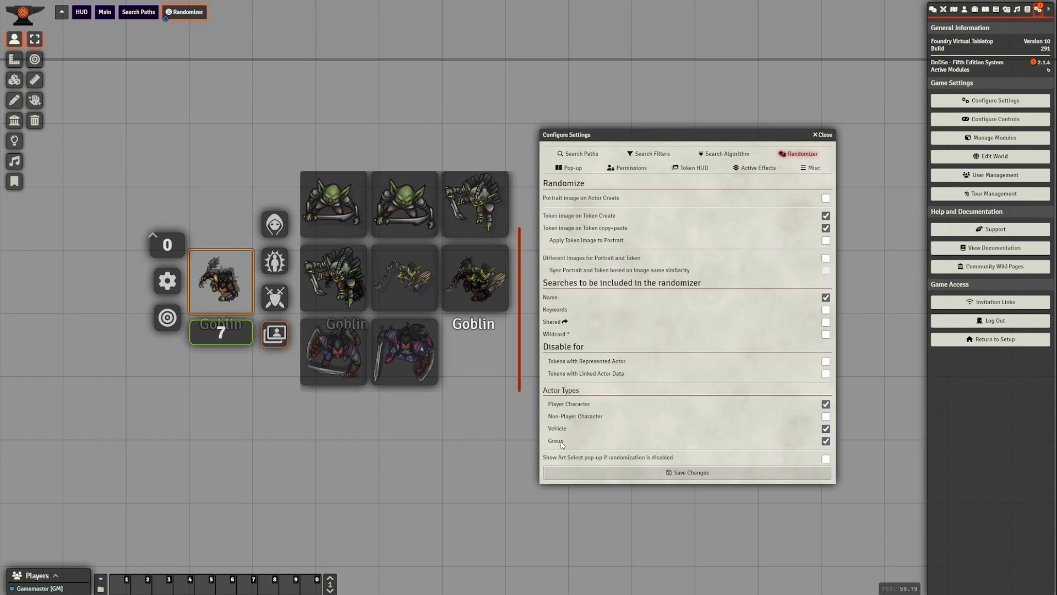
{"action": "left_click", "coordinate": [666, 474]}
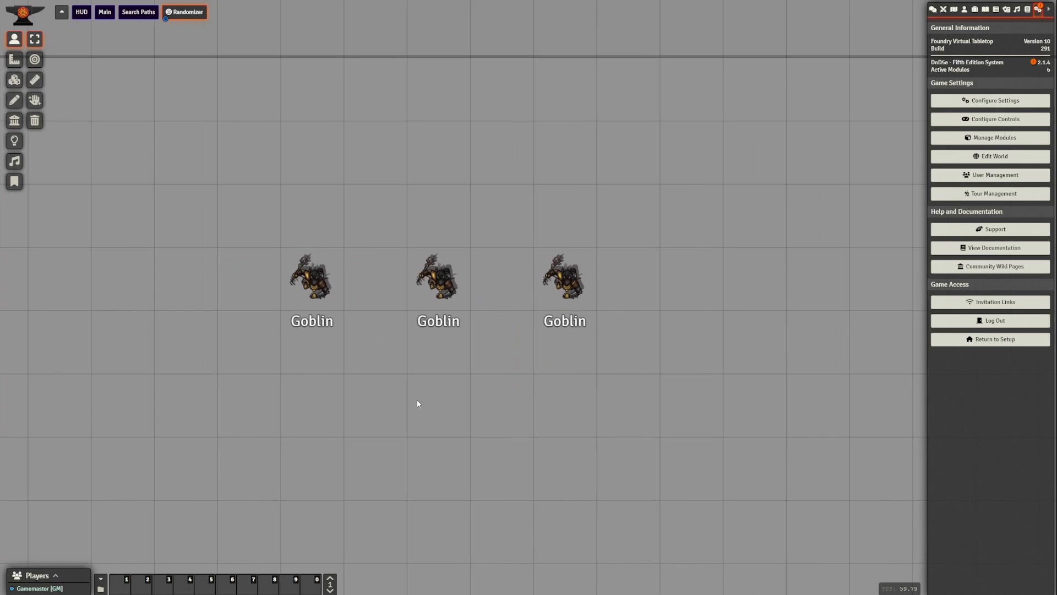
Place three Goblin NPC actor tokens in a column beside the three existing goblins.
{"action": "left_click", "coordinate": [964, 10]}
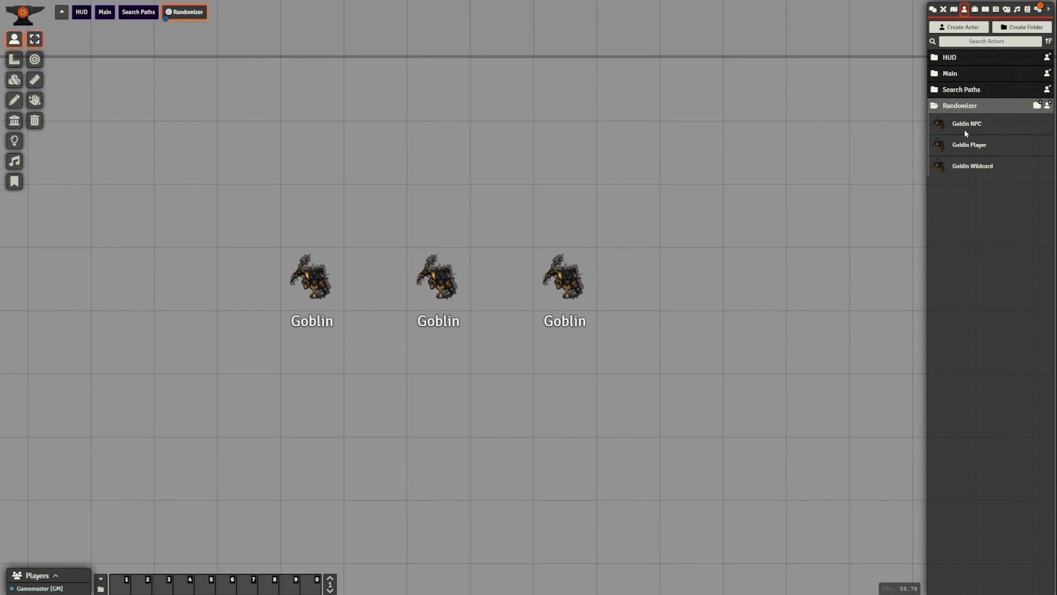
{"action": "left_click_drag", "start_coordinate": [962, 129], "coordinate": [686, 286]}
{"action": "left_click_drag", "start_coordinate": [709, 394], "coordinate": [560, 357]}
{"action": "left_click_drag", "start_coordinate": [654, 291], "coordinate": [548, 380]}
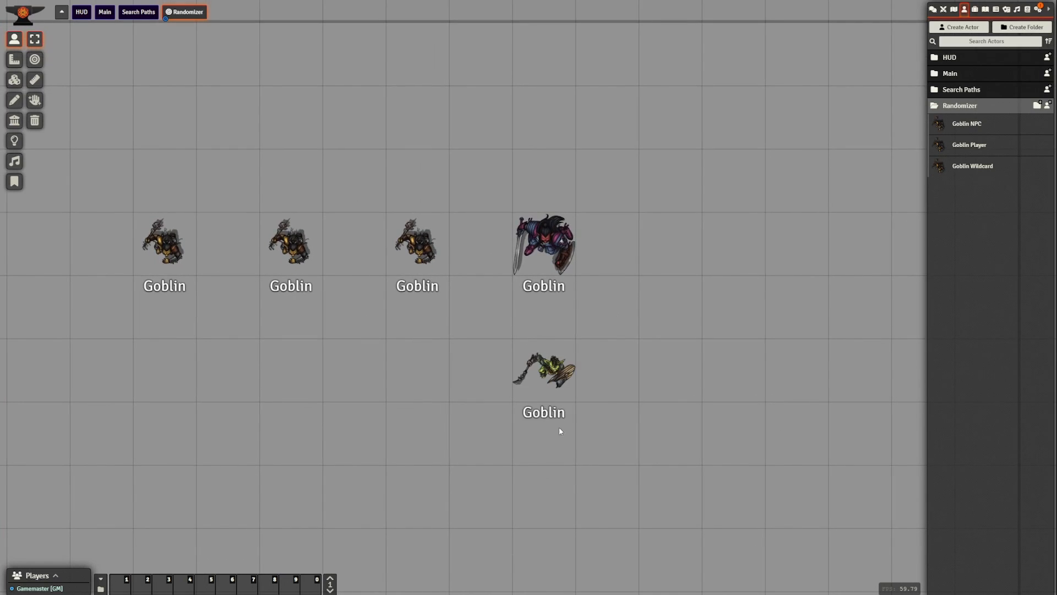
{"action": "left_click_drag", "start_coordinate": [936, 132], "coordinate": [545, 496]}
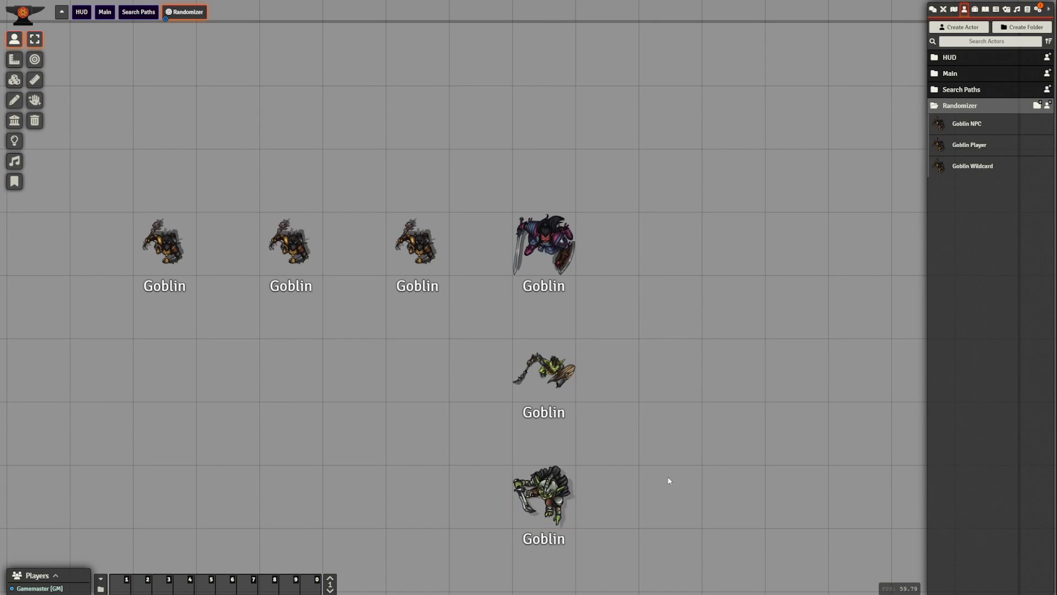
Add a second column of test tokens beside the NPC goblins, using the Goblin Player actor for the lower two.
{"action": "left_click_drag", "start_coordinate": [827, 187], "coordinate": [672, 266]}
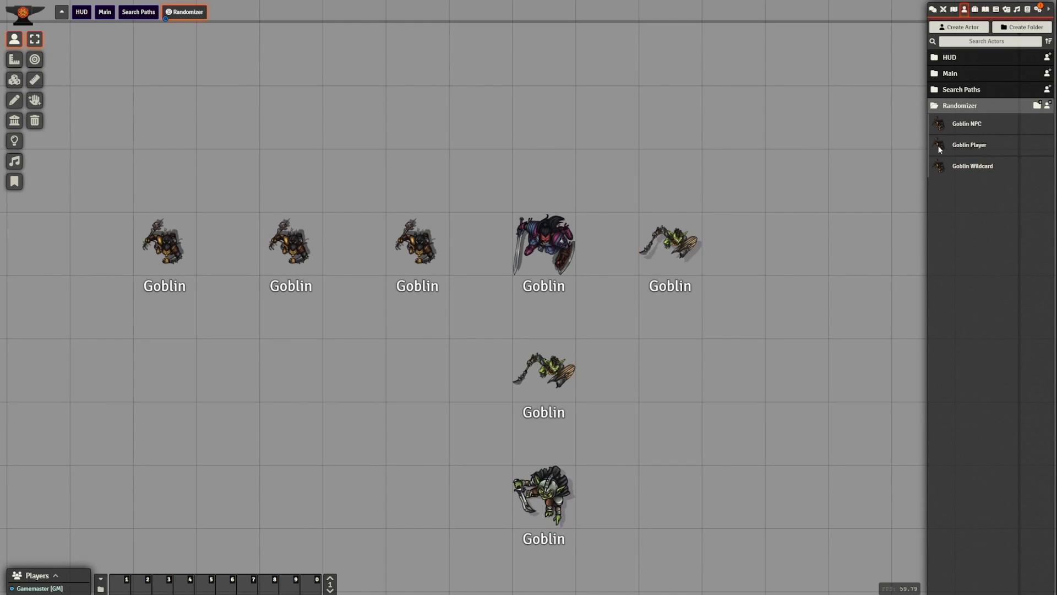
{"action": "left_click_drag", "start_coordinate": [939, 143], "coordinate": [668, 368]}
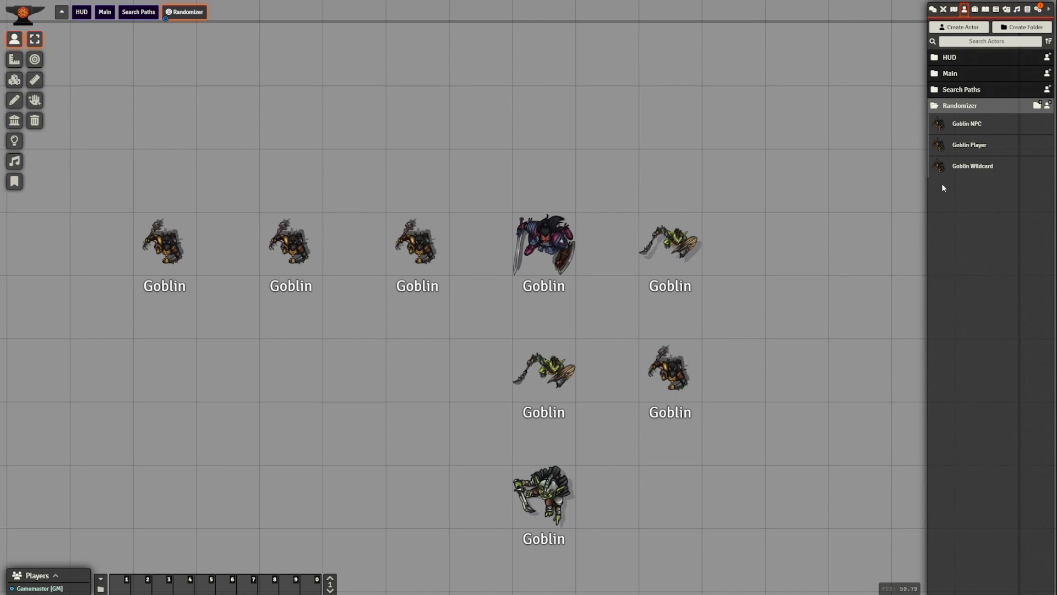
{"action": "left_click_drag", "start_coordinate": [687, 502], "coordinate": [687, 501]}
{"action": "left_click_drag", "start_coordinate": [785, 464], "coordinate": [692, 352]}
Look through the image variants offered for the lowest goblin token in each of the two test columns.
{"action": "right_click", "coordinate": [577, 384]}
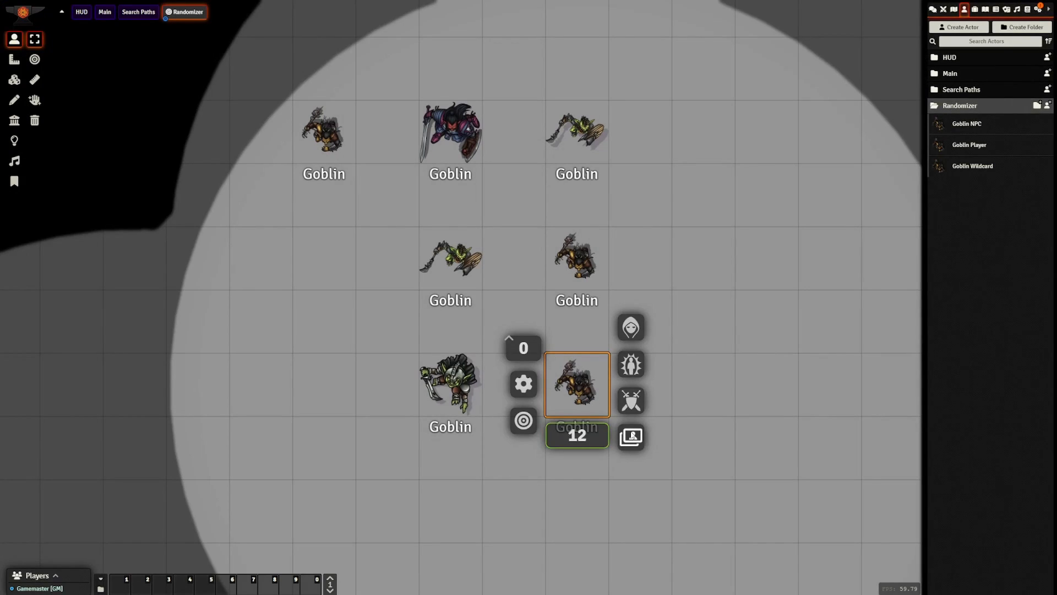
{"action": "left_click", "coordinate": [631, 437]}
{"action": "scroll", "coordinate": [738, 440], "scroll_direction": "down", "scroll_amount": 2}
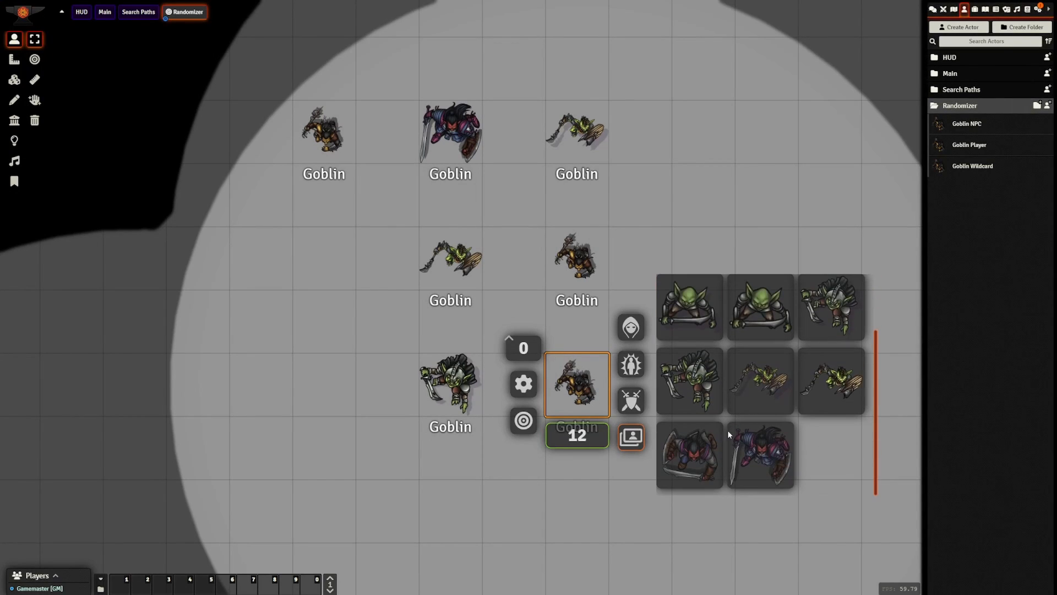
{"action": "left_click", "coordinate": [499, 452]}
{"action": "right_click", "coordinate": [451, 386]}
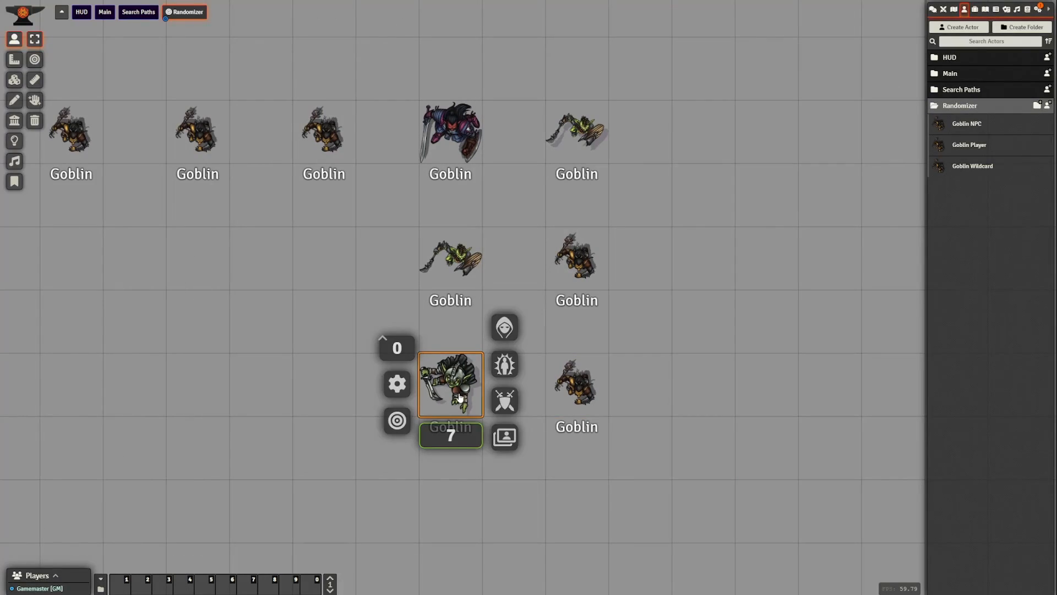
{"action": "left_click", "coordinate": [504, 436]}
{"action": "scroll", "coordinate": [719, 357], "scroll_direction": "down", "scroll_amount": 1}
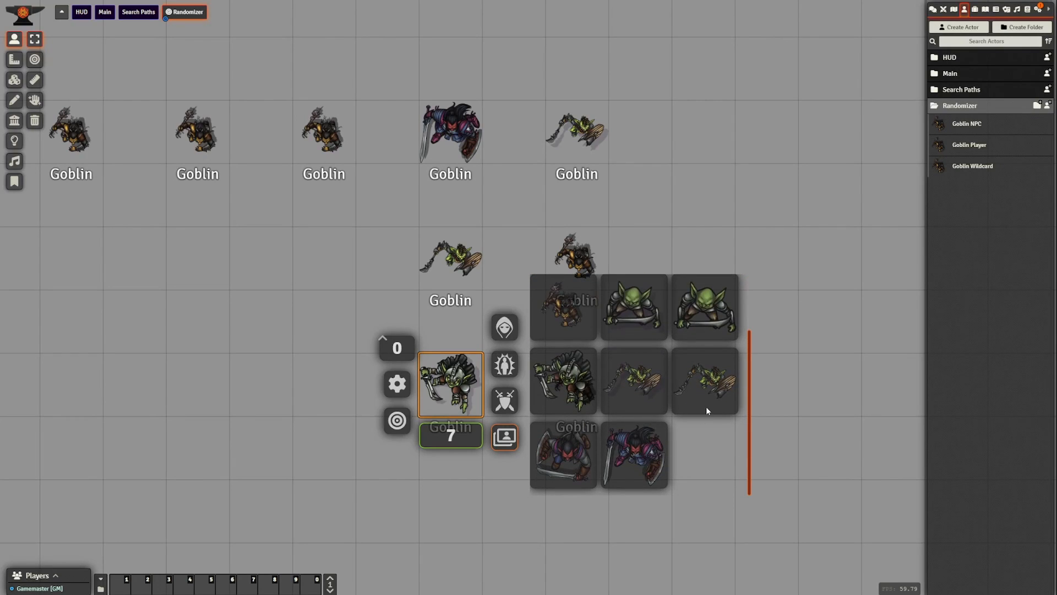
Delete all the test goblin tokens, keeping only the three original ones.
{"action": "left_click", "coordinate": [801, 406]}
{"action": "left_click_drag", "start_coordinate": [664, 477], "coordinate": [423, 128]}
{"action": "key", "text": "Delete"}
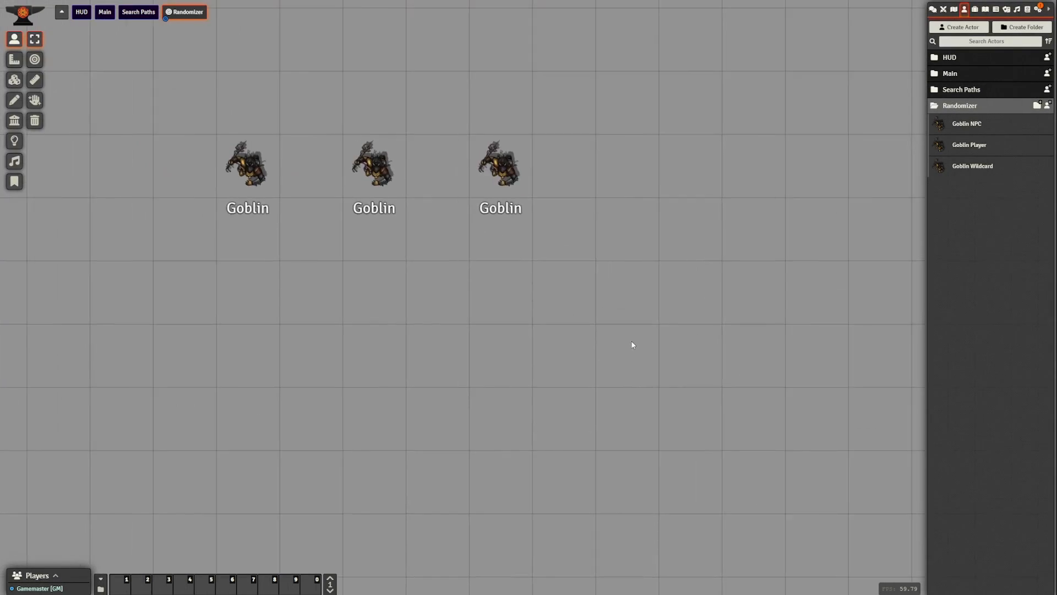
Turn off token image randomization on token create and on token copy+paste in the Token Variant Art randomizer settings.
{"action": "left_click", "coordinate": [1038, 9]}
{"action": "left_click", "coordinate": [990, 102]}
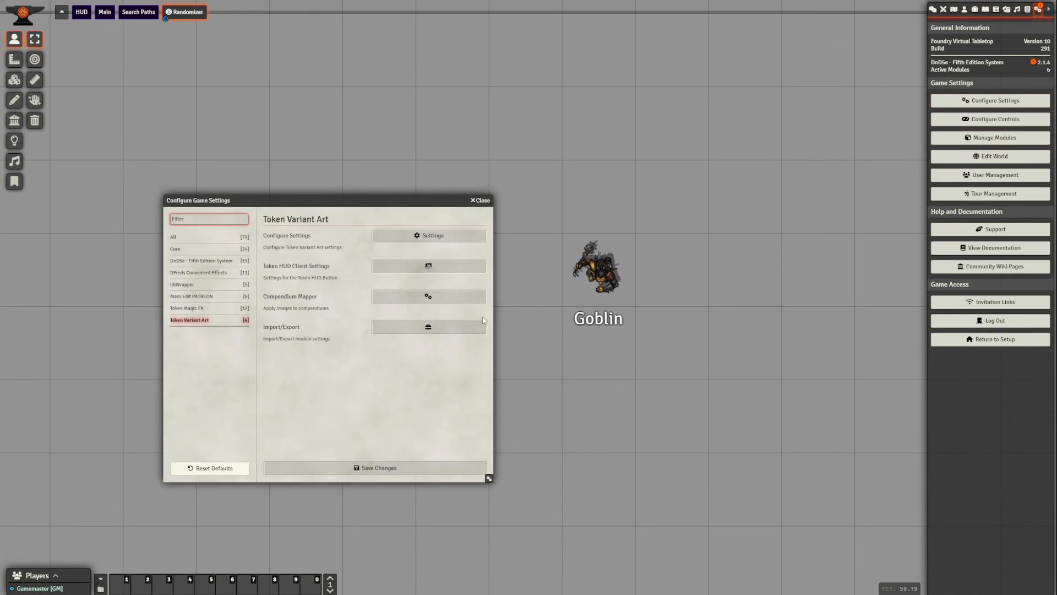
{"action": "left_click", "coordinate": [429, 235]}
{"action": "left_click", "coordinate": [640, 239]}
{"action": "left_click_drag", "start_coordinate": [621, 223], "coordinate": [648, 204]}
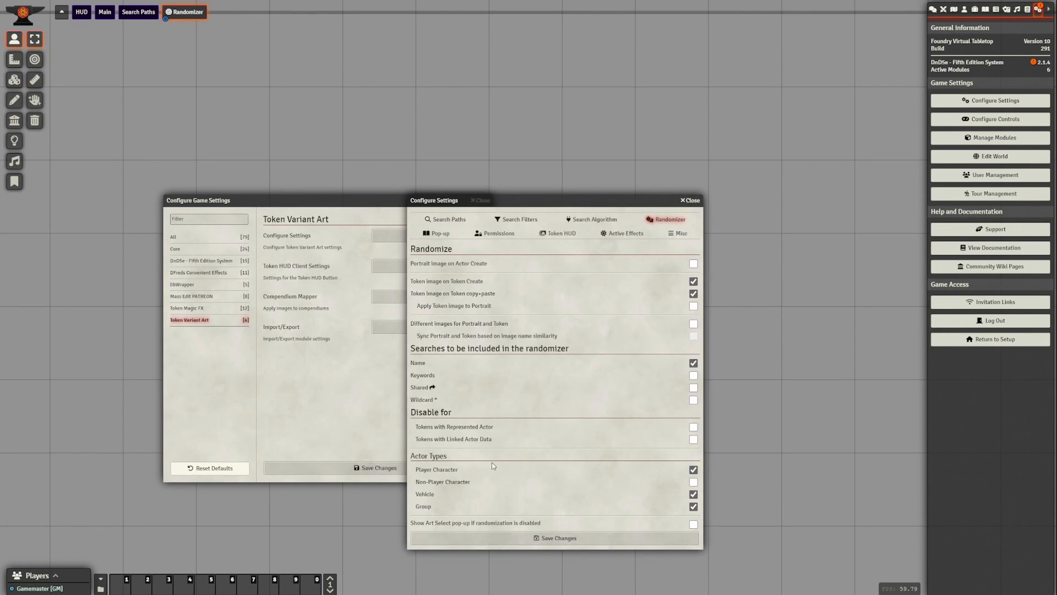
{"action": "left_click", "coordinate": [693, 281]}
{"action": "left_click", "coordinate": [693, 294]}
Exclude Name searches, clear the disabled actor types Player Character, Vehicle and Group, and save the randomizer settings.
{"action": "left_click", "coordinate": [694, 363]}
{"action": "left_click", "coordinate": [694, 469]}
{"action": "left_click", "coordinate": [694, 494]}
{"action": "left_click", "coordinate": [694, 506]}
{"action": "left_click", "coordinate": [601, 538]}
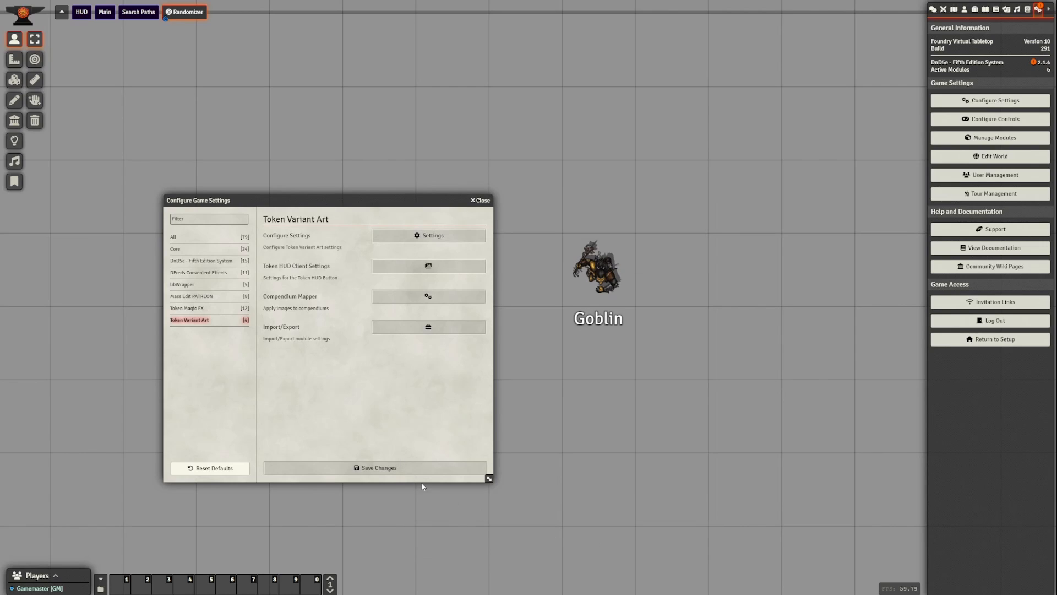
{"action": "left_click", "coordinate": [388, 468]}
Copy the first goblin token and paste two copies below it.
{"action": "left_click", "coordinate": [326, 271]}
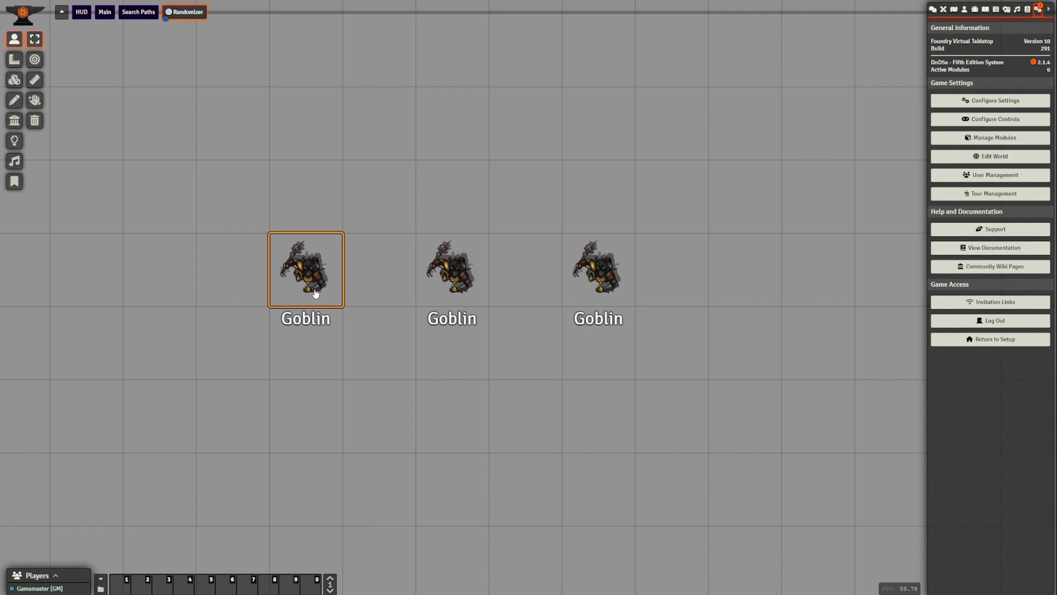
{"action": "key", "text": "ctrl+c"}
{"action": "key", "text": "ctrl+v"}
{"action": "key", "text": "ctrl+v"}
{"action": "left_click", "coordinate": [320, 350]}
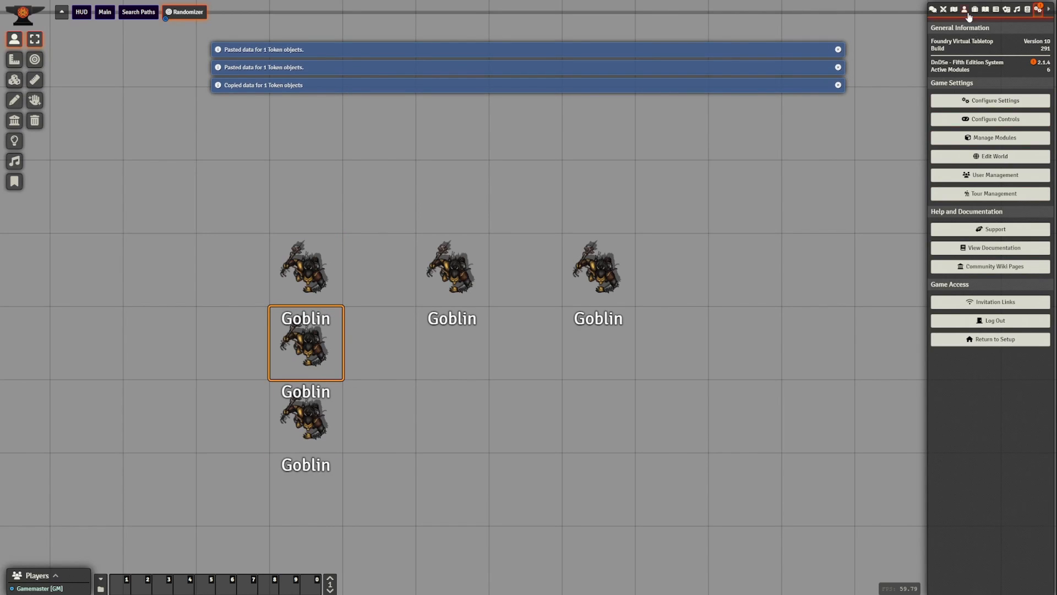
Place two Goblin NPC tokens below the middle goblin, and delete all the tokens below the original row.
{"action": "left_click", "coordinate": [965, 10]}
{"action": "left_click_drag", "start_coordinate": [942, 125], "coordinate": [440, 346]}
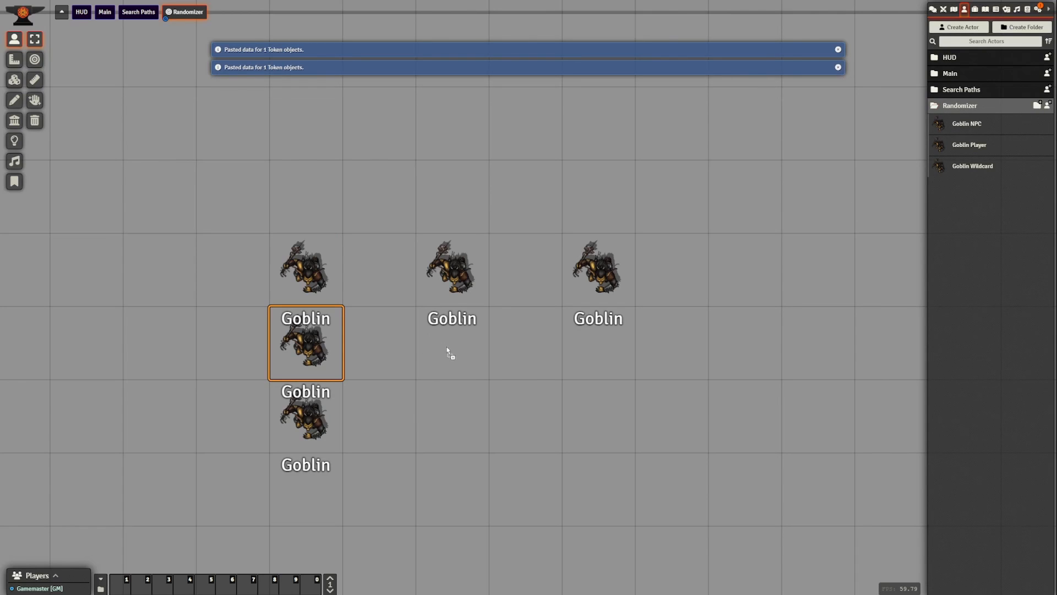
{"action": "left_click_drag", "start_coordinate": [532, 395], "coordinate": [452, 417]}
{"action": "left_click_drag", "start_coordinate": [547, 518], "coordinate": [239, 321]}
{"action": "key", "text": "Delete"}
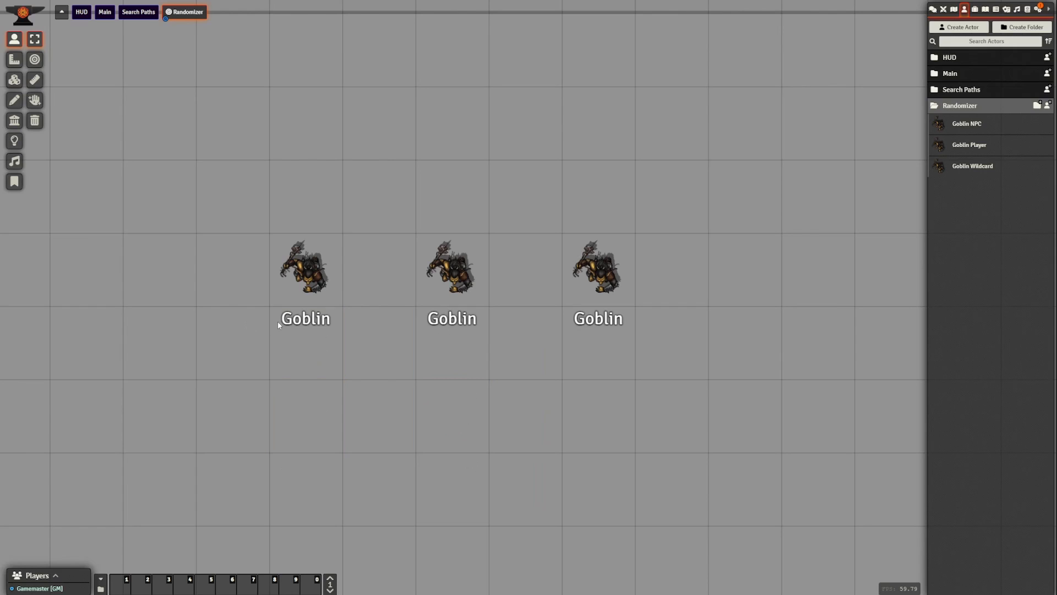
Enable On Token Copy+Paste, Apply Token image to Portrait and the Token Name search in the first goblin's own randomizer options, and apply them.
{"action": "right_click", "coordinate": [296, 284]}
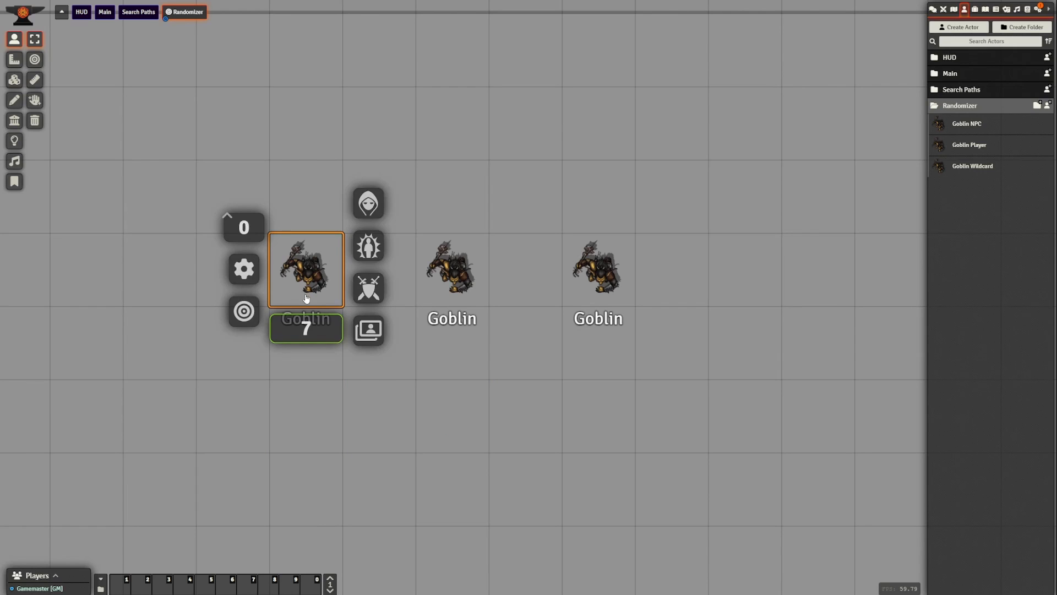
{"action": "left_click", "coordinate": [369, 331]}
{"action": "left_click", "coordinate": [558, 307]}
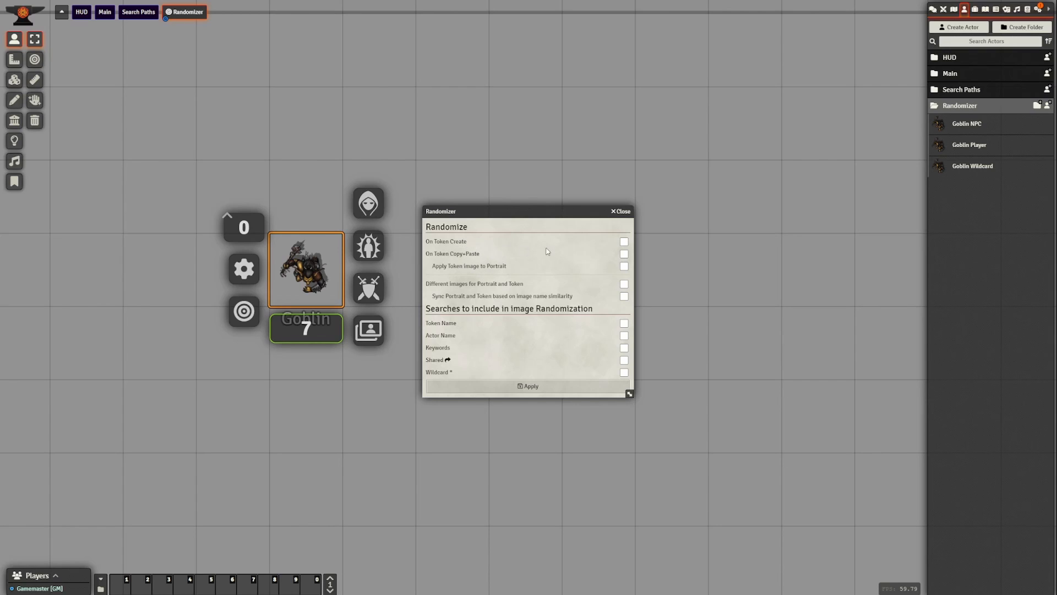
{"action": "left_click", "coordinate": [623, 241]}
{"action": "left_click", "coordinate": [625, 242]}
{"action": "left_click", "coordinate": [625, 255]}
{"action": "left_click", "coordinate": [625, 267]}
{"action": "left_click", "coordinate": [625, 326]}
{"action": "left_click", "coordinate": [530, 387]}
{"action": "left_click", "coordinate": [402, 418]}
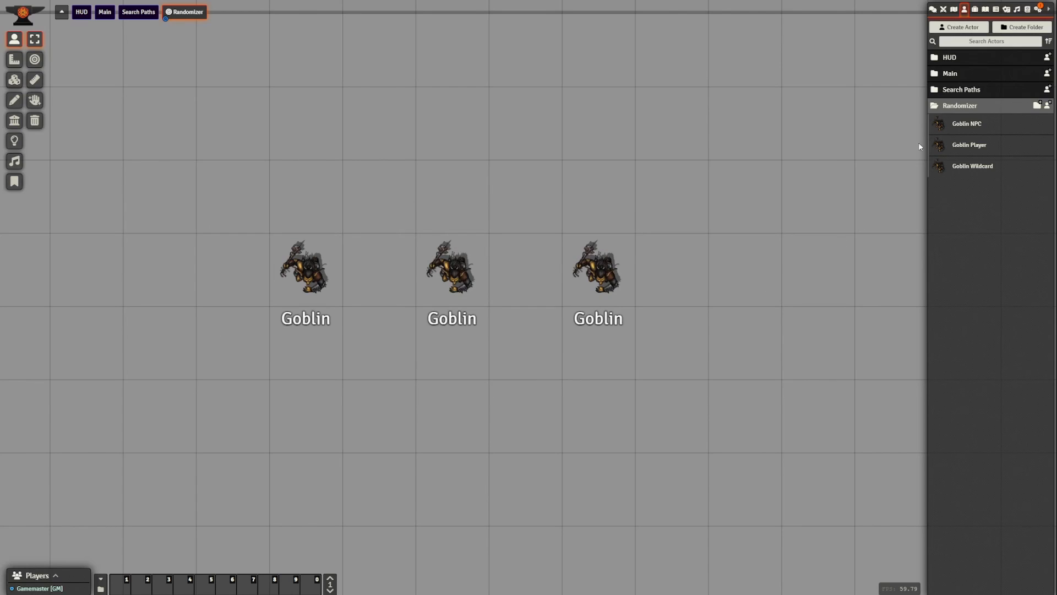
Place three Goblin NPC tokens in a column directly below the first goblin.
{"action": "left_click_drag", "start_coordinate": [936, 128], "coordinate": [315, 359]}
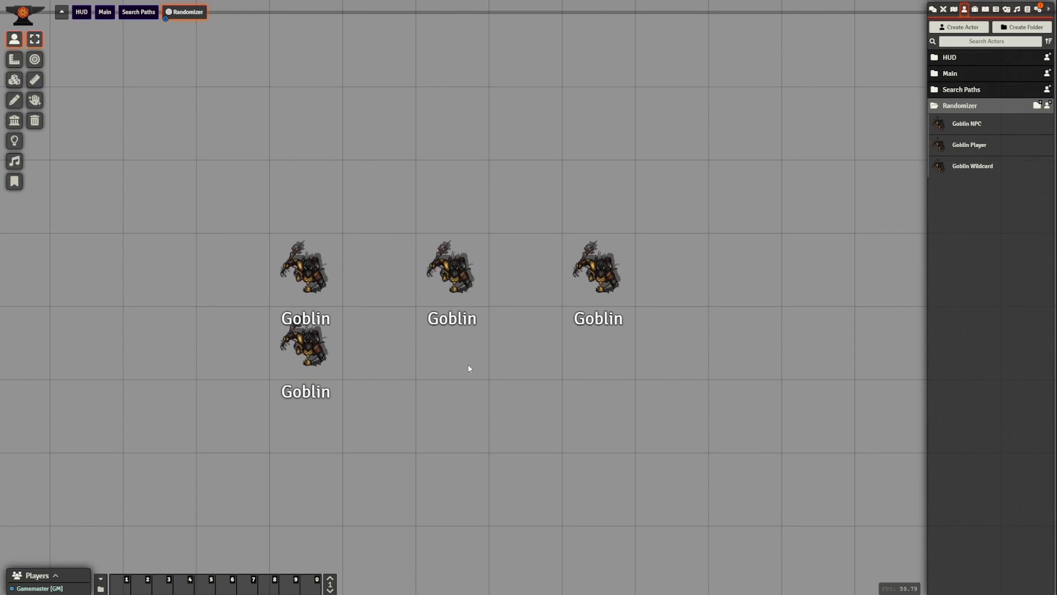
{"action": "left_click_drag", "start_coordinate": [305, 414], "coordinate": [306, 415]}
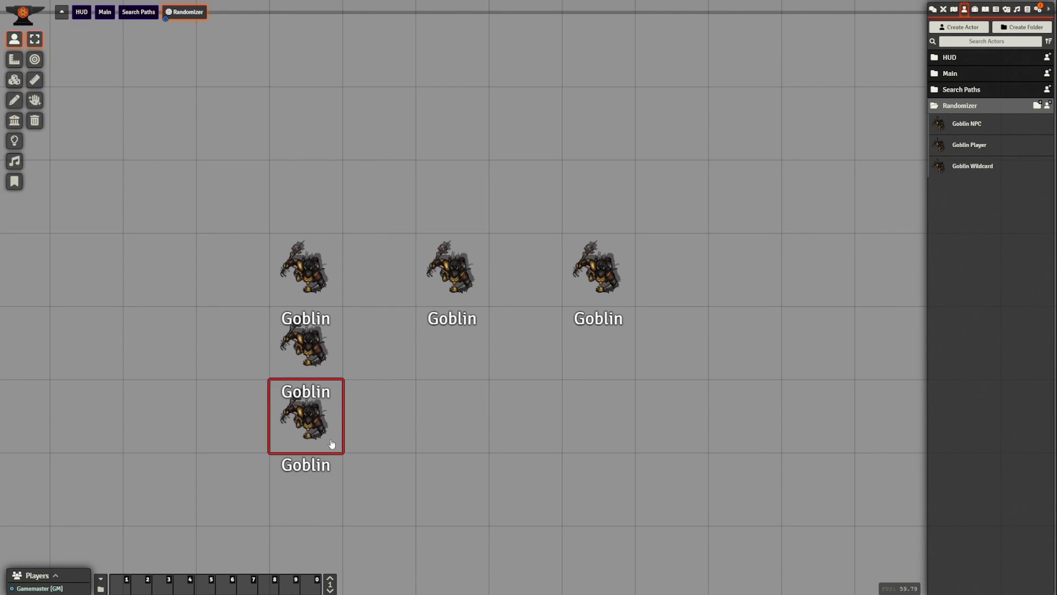
{"action": "left_click_drag", "start_coordinate": [943, 128], "coordinate": [308, 496]}
Copy the uppermost newly placed goblin and paste four copies in the row beside it.
{"action": "left_click", "coordinate": [326, 355]}
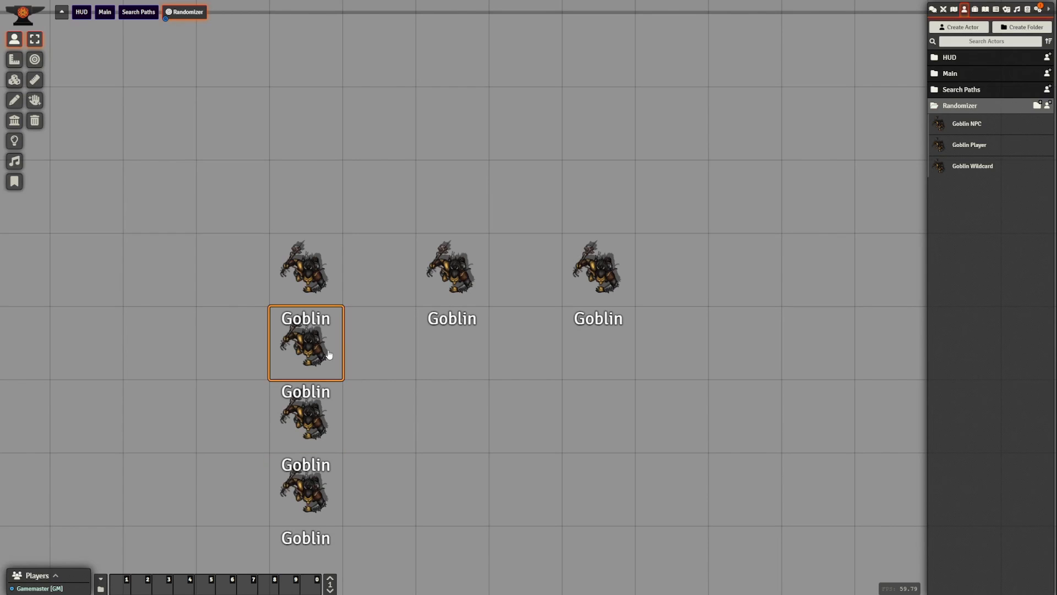
{"action": "key", "text": "ctrl+c"}
{"action": "key", "text": "ctrl+v"}
{"action": "key", "text": "ctrl+v"}
{"action": "key", "text": "ctrl+v"}
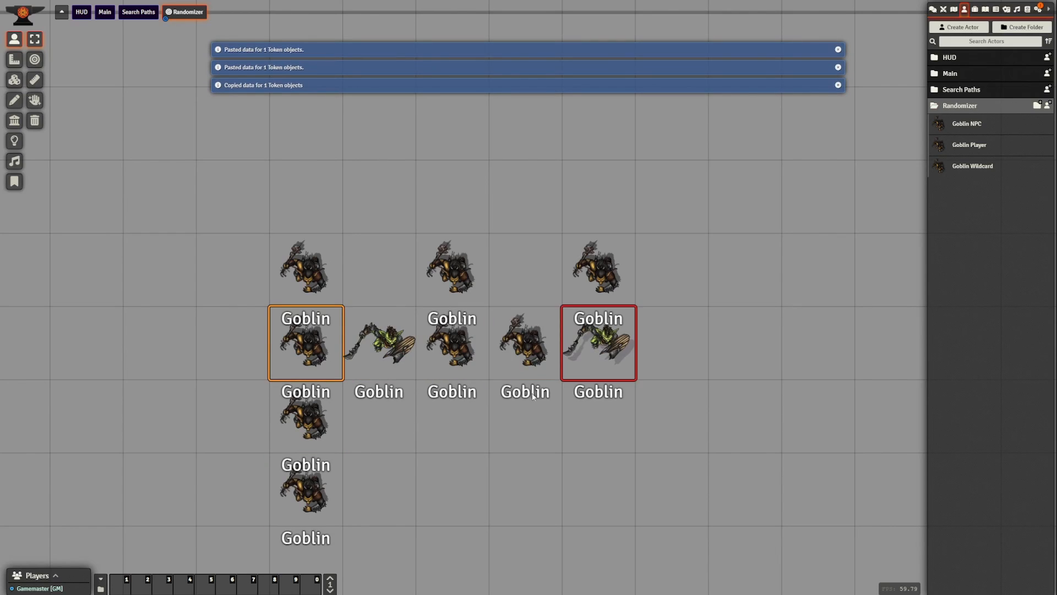
Paste four more goblin copies in the row beside the second newly placed token.
{"action": "left_click", "coordinate": [325, 426]}
{"action": "key", "text": "ctrl+v"}
{"action": "key", "text": "ctrl+v"}
{"action": "key", "text": "ctrl+v"}
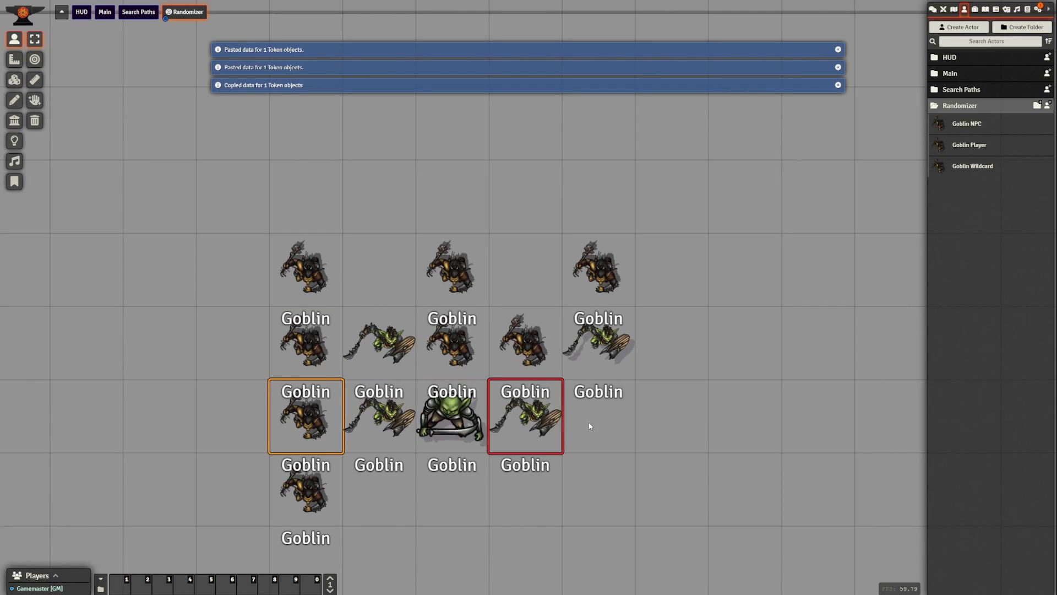
{"action": "key", "text": "ctrl+v"}
Delete every goblin token in the scene except the first one.
{"action": "left_click_drag", "start_coordinate": [614, 541], "coordinate": [209, 309]}
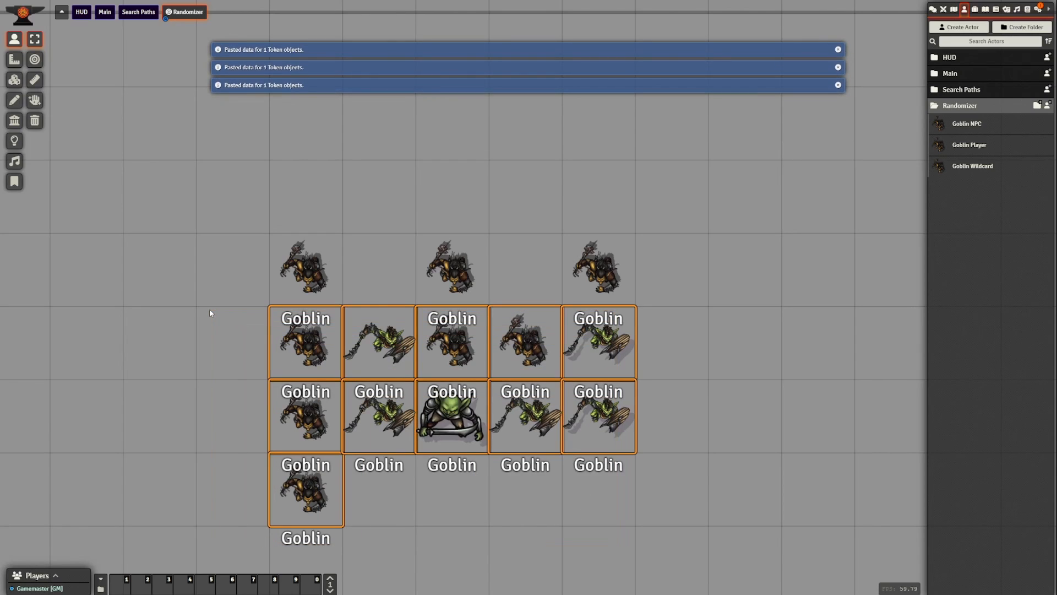
{"action": "key", "text": "Delete"}
{"action": "left_click_drag", "start_coordinate": [663, 398], "coordinate": [424, 208]}
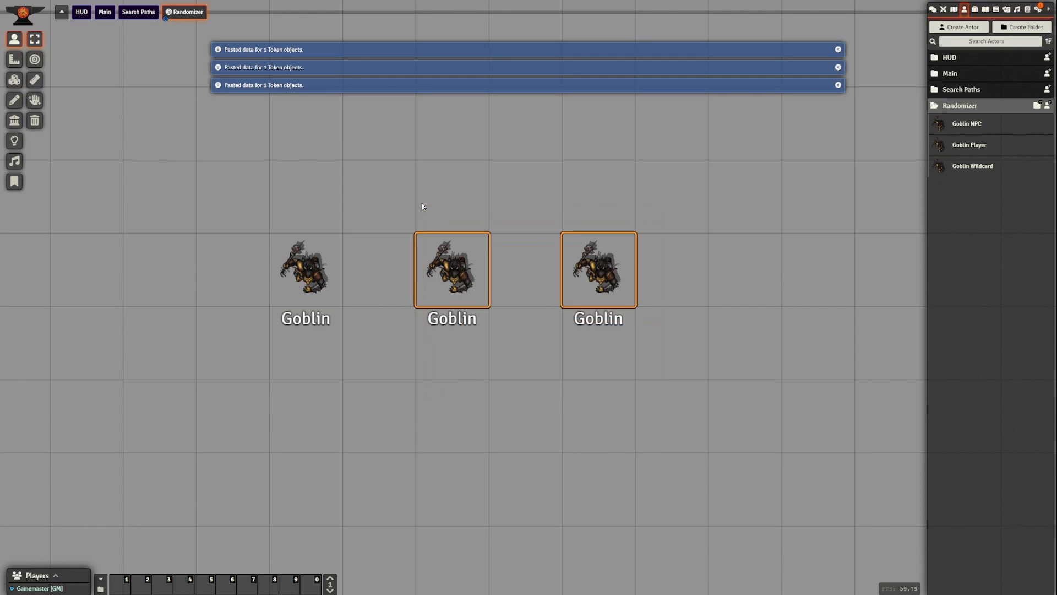
{"action": "key", "text": "Delete"}
Include Shared searches in the remaining goblin's own randomizer options and apply the change.
{"action": "right_click", "coordinate": [325, 282]}
{"action": "left_click", "coordinate": [368, 330]}
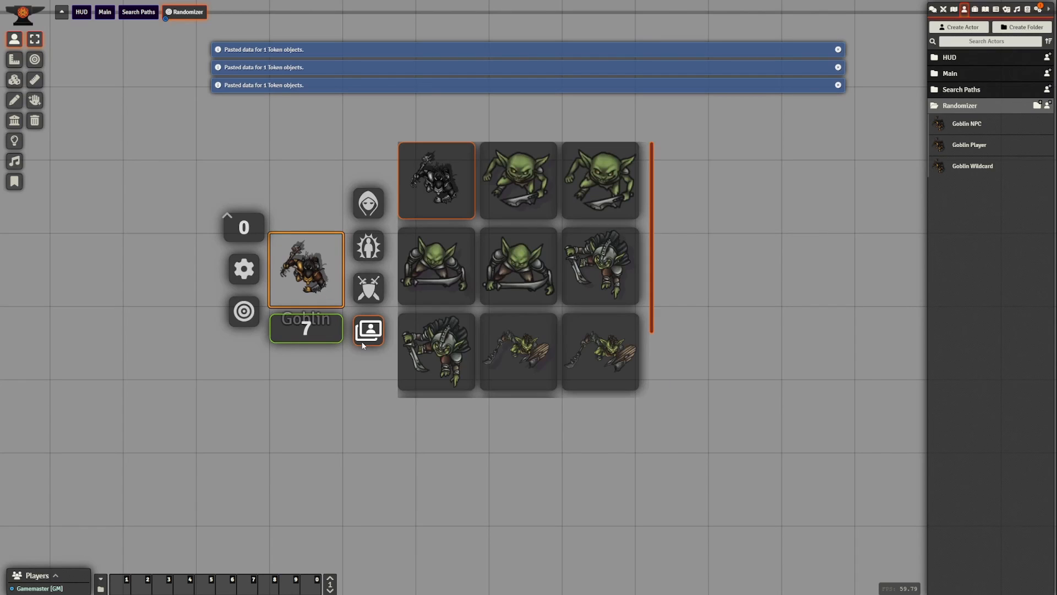
{"action": "key", "text": "ctrl+c"}
{"action": "right_click", "coordinate": [363, 334]}
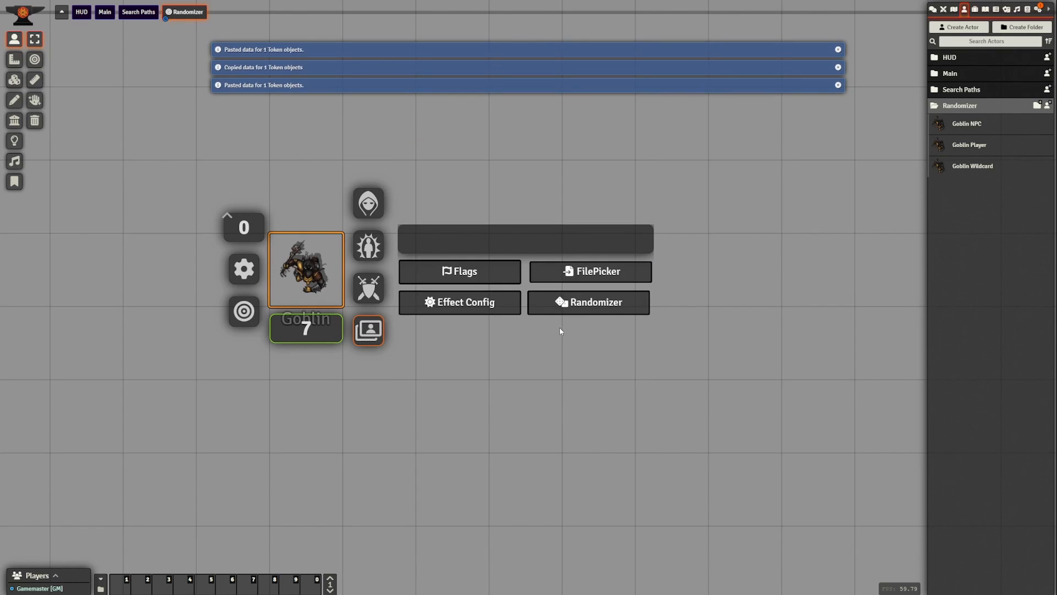
{"action": "left_click", "coordinate": [606, 308]}
{"action": "left_click_drag", "start_coordinate": [506, 207], "coordinate": [591, 212]}
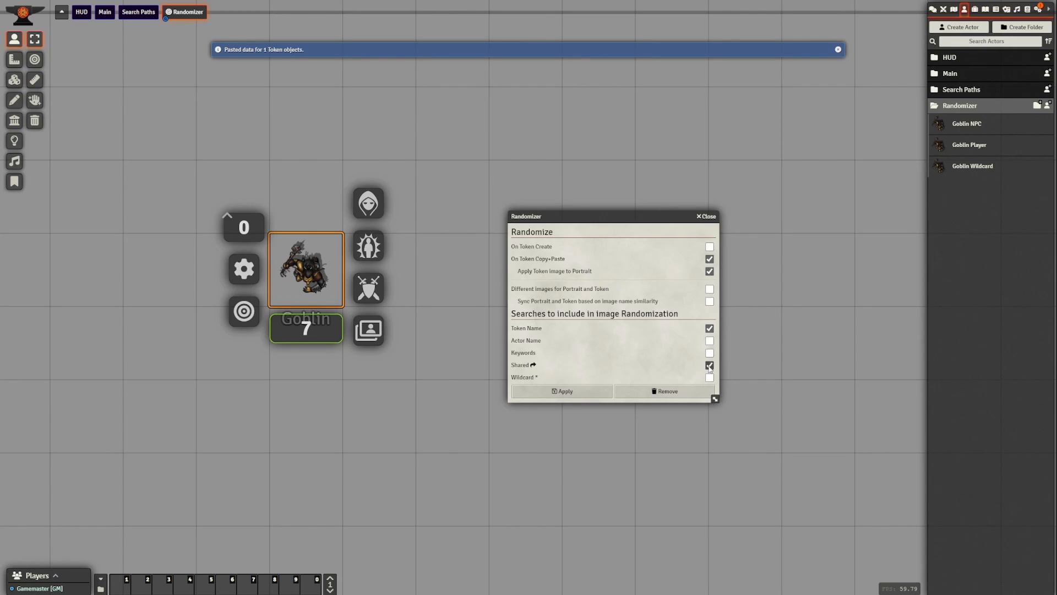
{"action": "left_click", "coordinate": [572, 397]}
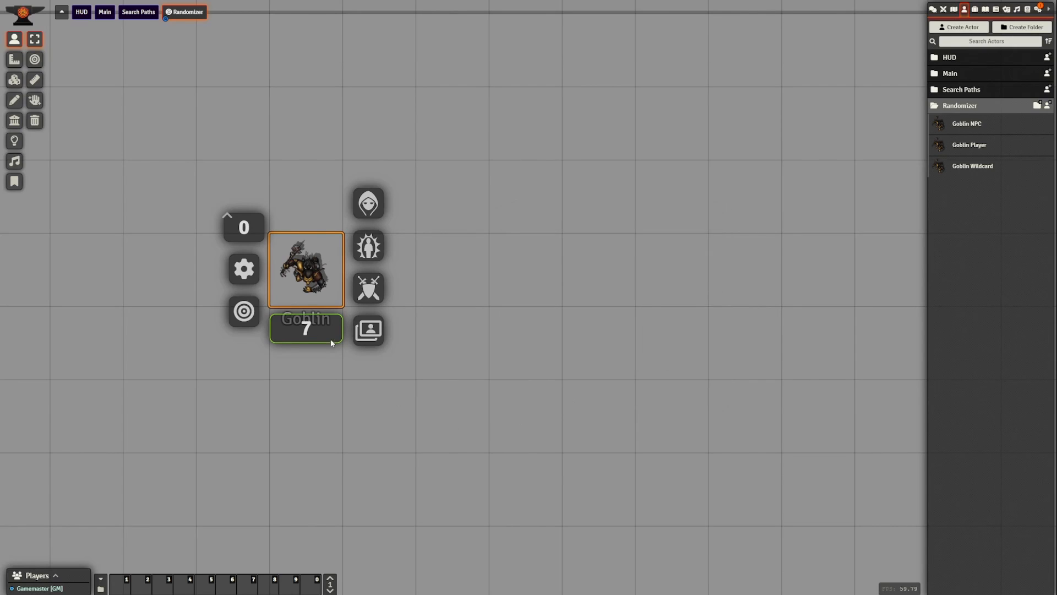
Search the goblin's token image variants for "dragon".
{"action": "left_click", "coordinate": [374, 339]}
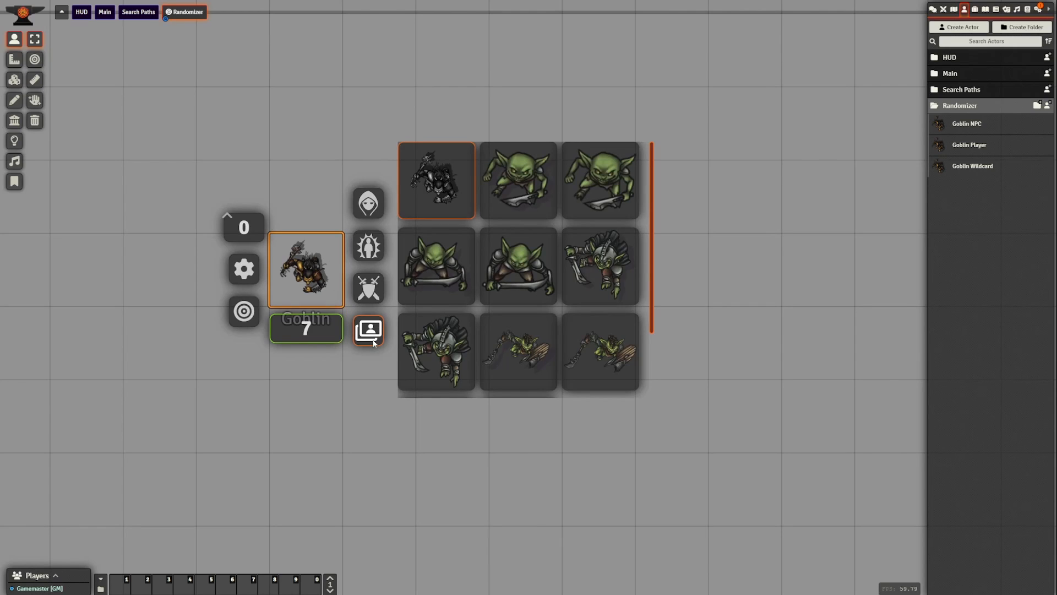
{"action": "right_click", "coordinate": [374, 328]}
{"action": "left_click", "coordinate": [520, 236]}
{"action": "type", "text": "dragon"}
{"action": "key", "text": "Return"}
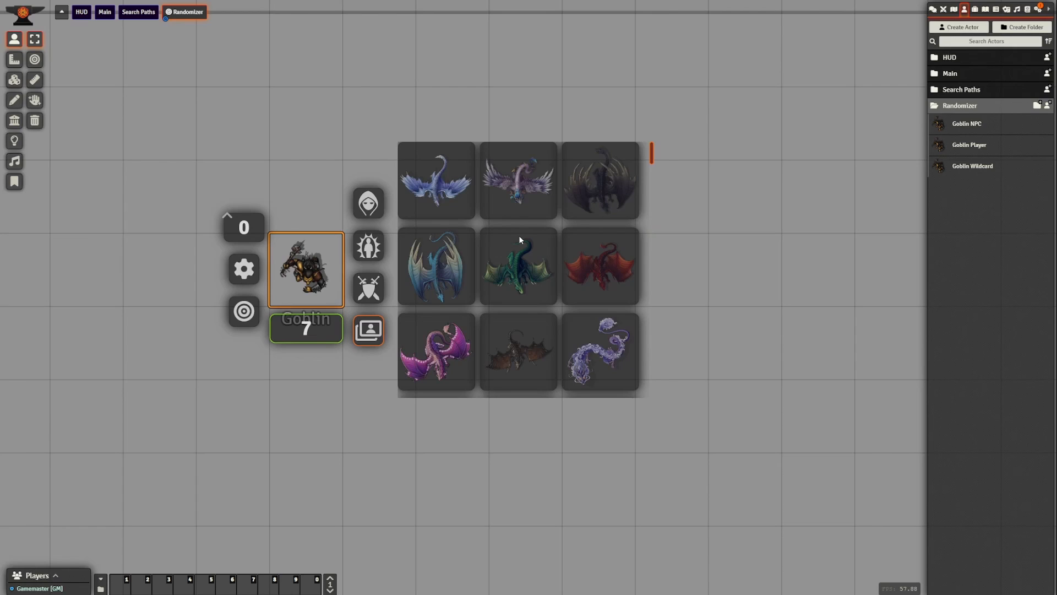
Mark six of the dragon images found as shared variants for the goblin.
{"action": "right_click", "coordinate": [523, 208]}
{"action": "right_click", "coordinate": [452, 258]}
{"action": "right_click", "coordinate": [447, 339]}
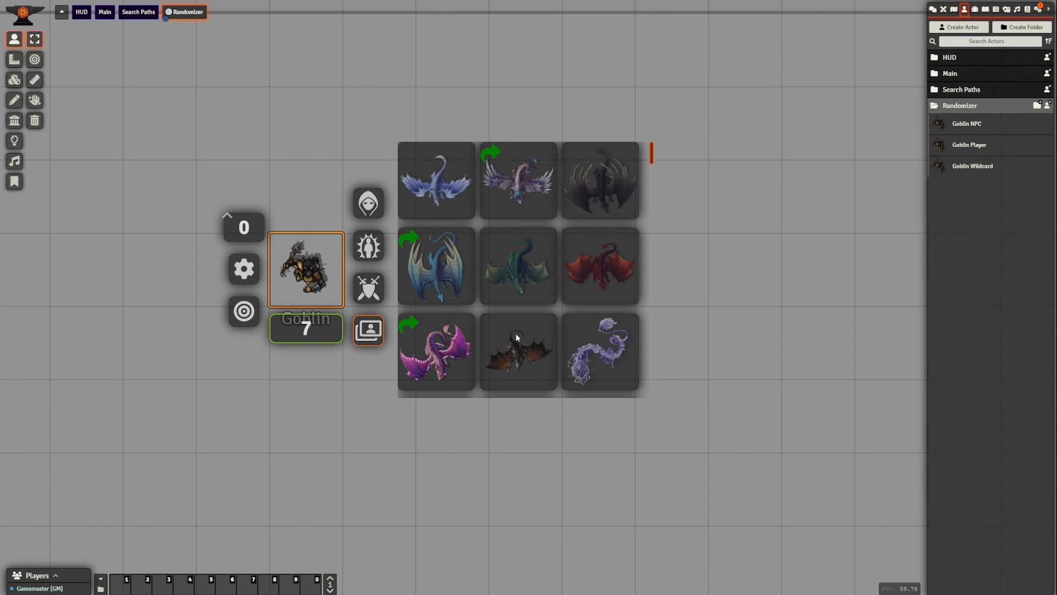
{"action": "scroll", "coordinate": [518, 311], "scroll_direction": "down", "scroll_amount": 3}
{"action": "right_click", "coordinate": [517, 315]}
{"action": "right_click", "coordinate": [518, 380]}
{"action": "right_click", "coordinate": [572, 380]}
{"action": "left_click", "coordinate": [387, 398]}
Look through the goblin's image variants, including the shared dragon images.
{"action": "right_click", "coordinate": [306, 269]}
{"action": "left_click", "coordinate": [368, 330]}
{"action": "scroll", "coordinate": [485, 308], "scroll_direction": "down", "scroll_amount": 5}
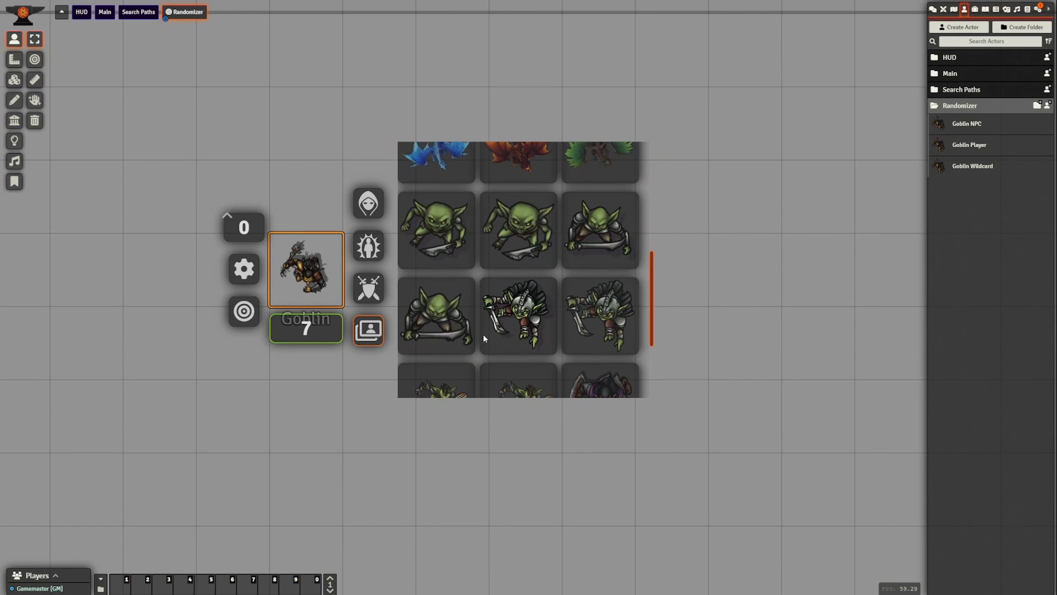
Copy the goblin token and paste over a dozen copies across the scene to test its name and shared image randomization.
{"action": "scroll", "coordinate": [485, 337], "scroll_direction": "up", "scroll_amount": 5}
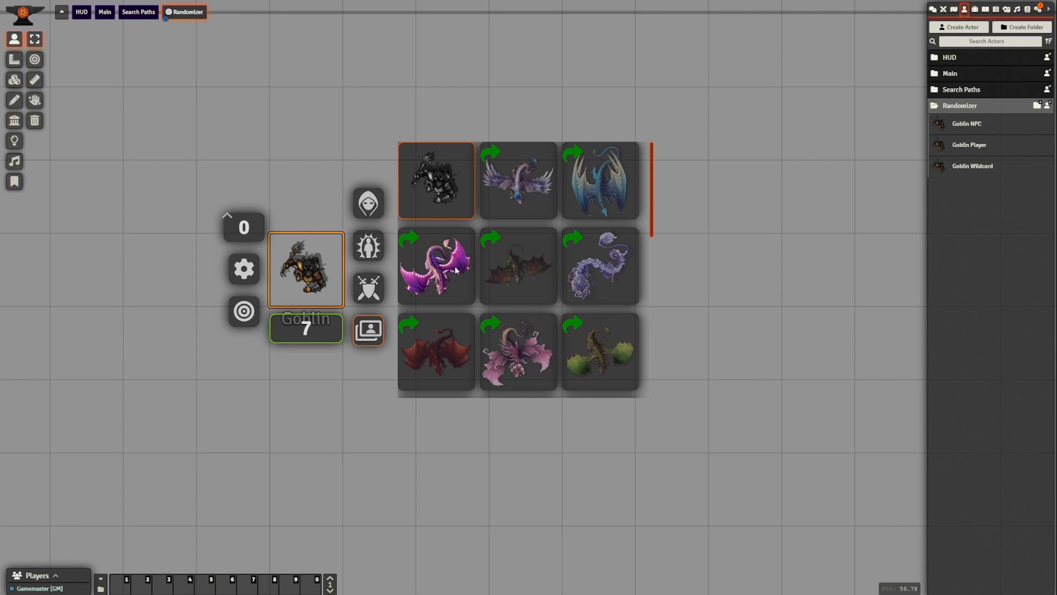
{"action": "left_click", "coordinate": [312, 291]}
{"action": "key", "text": "ctrl+c"}
{"action": "key", "text": "ctrl+v"}
{"action": "key", "text": "ctrl+v"}
{"action": "key", "text": "ctrl+v"}
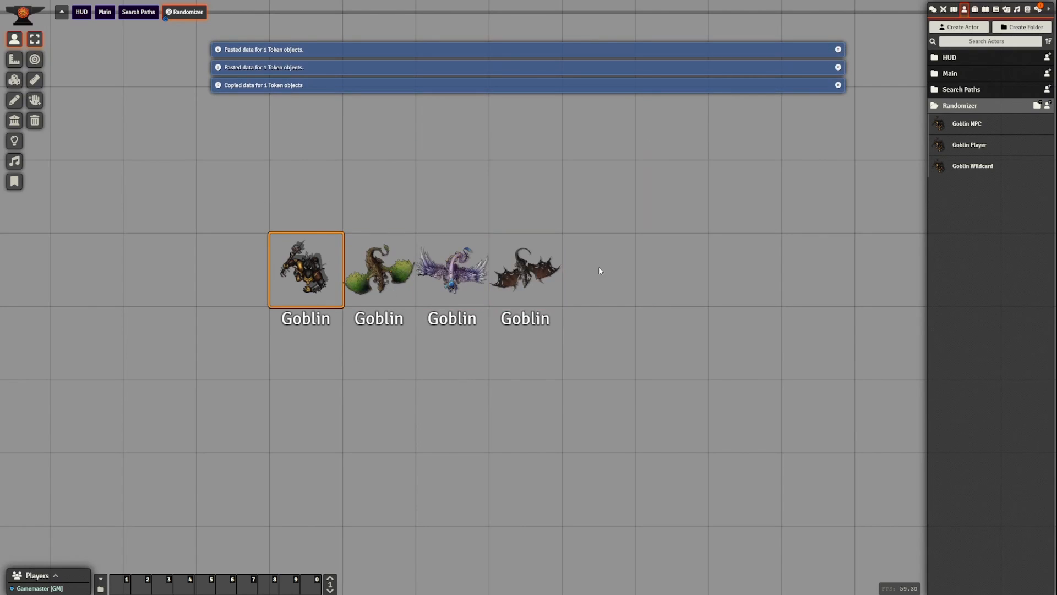
{"action": "key", "text": "ctrl+v"}
{"action": "key", "text": "ctrl+v"}
{"action": "key", "text": "ctrl+v"}
{"action": "key", "text": "ctrl+v"}
{"action": "key", "text": "ctrl+v"}
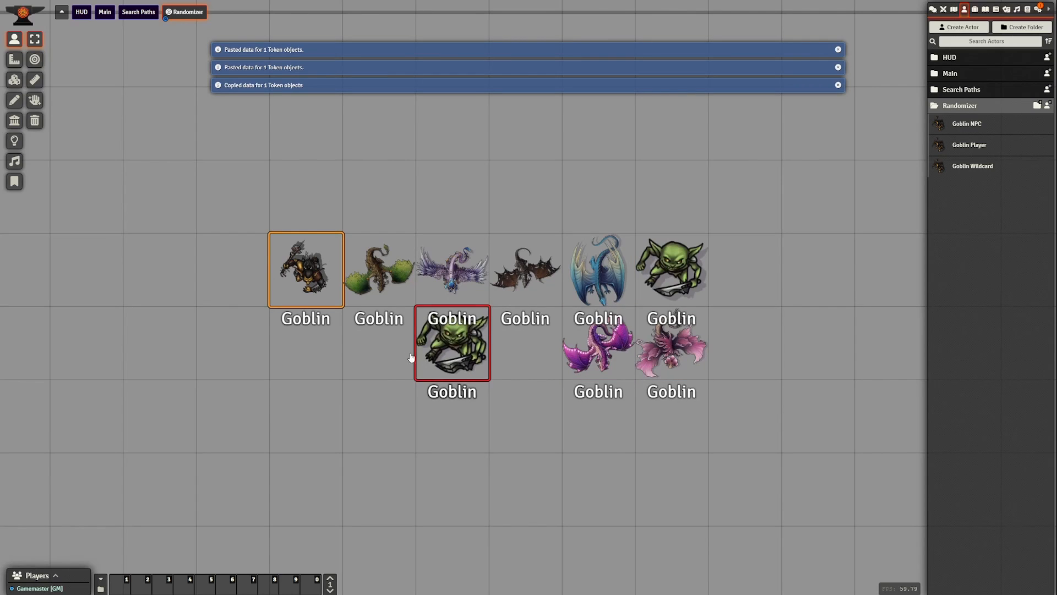
{"action": "key", "text": "ctrl+v"}
{"action": "key", "text": "ctrl+v"}
{"action": "key", "text": "ctrl+v"}
{"action": "key", "text": "ctrl+v"}
{"action": "key", "text": "ctrl+v"}
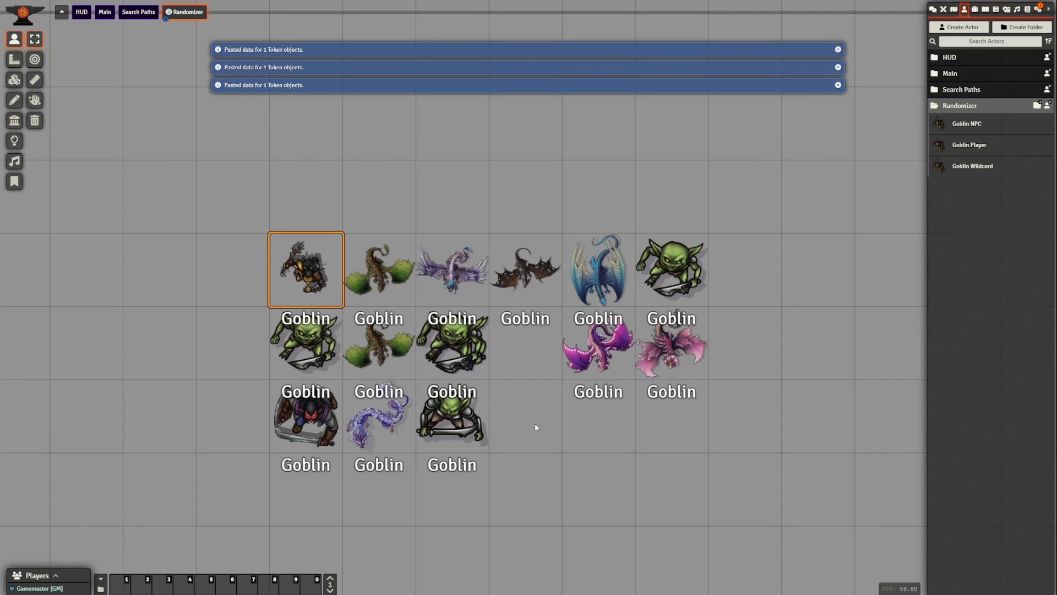
{"action": "key", "text": "ctrl+v"}
{"action": "key", "text": "ctrl+v"}
{"action": "key", "text": "ctrl+v"}
Delete all the pasted goblin copies, keeping only the original goblin.
{"action": "left_click_drag", "start_coordinate": [762, 522], "coordinate": [367, 175]}
{"action": "key", "text": "Delete"}
{"action": "left_click_drag", "start_coordinate": [413, 488], "coordinate": [219, 308]}
{"action": "key", "text": "Delete"}
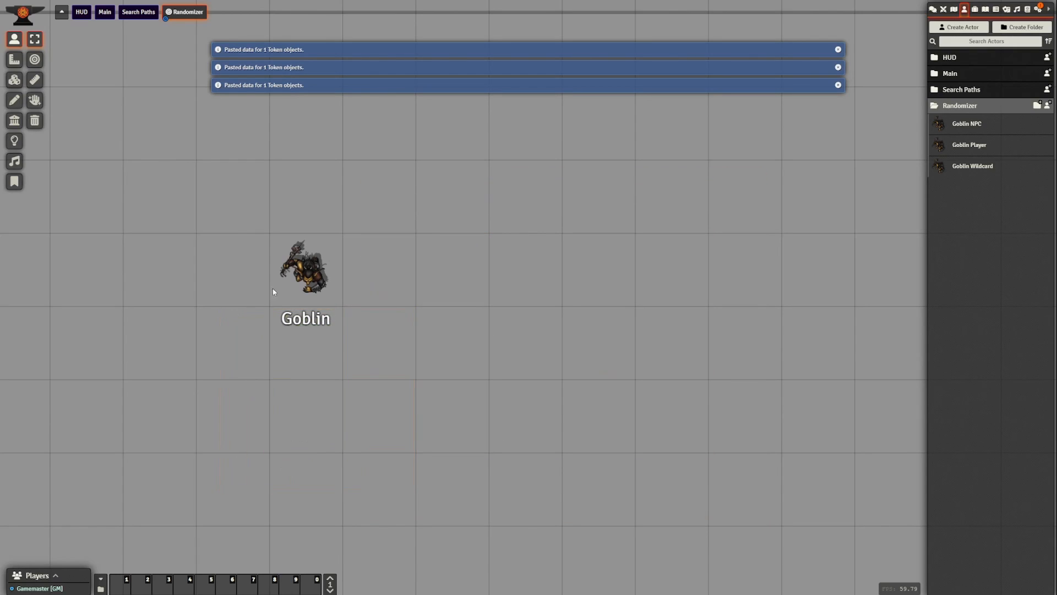
Exclude Shared searches from the goblin's own randomizer options, keeping Token Name included, and apply the change.
{"action": "right_click", "coordinate": [286, 278]}
{"action": "left_click", "coordinate": [368, 331]}
{"action": "left_click", "coordinate": [578, 306]}
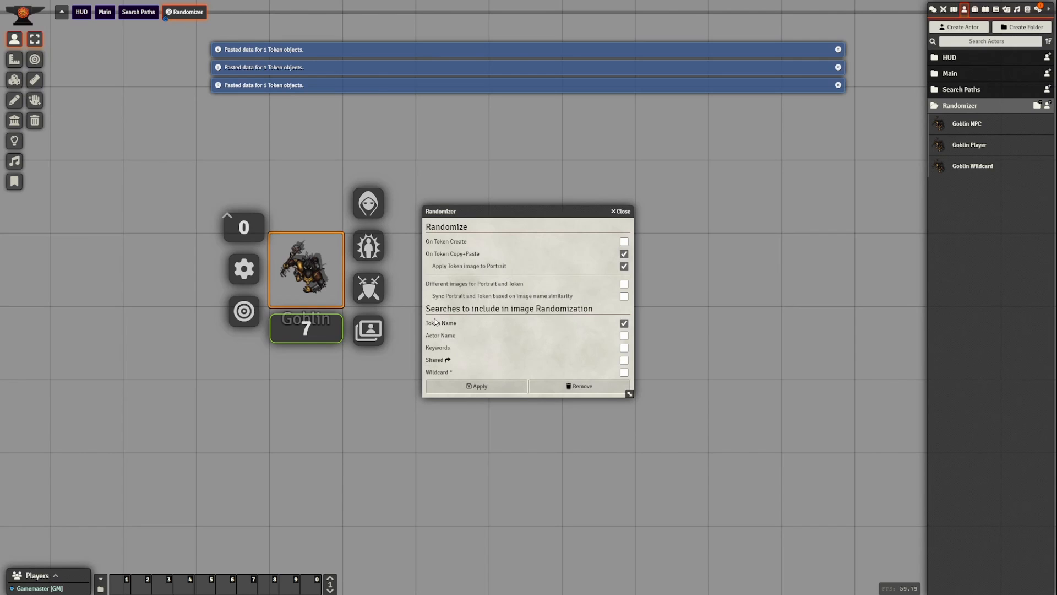
{"action": "left_click", "coordinate": [471, 387]}
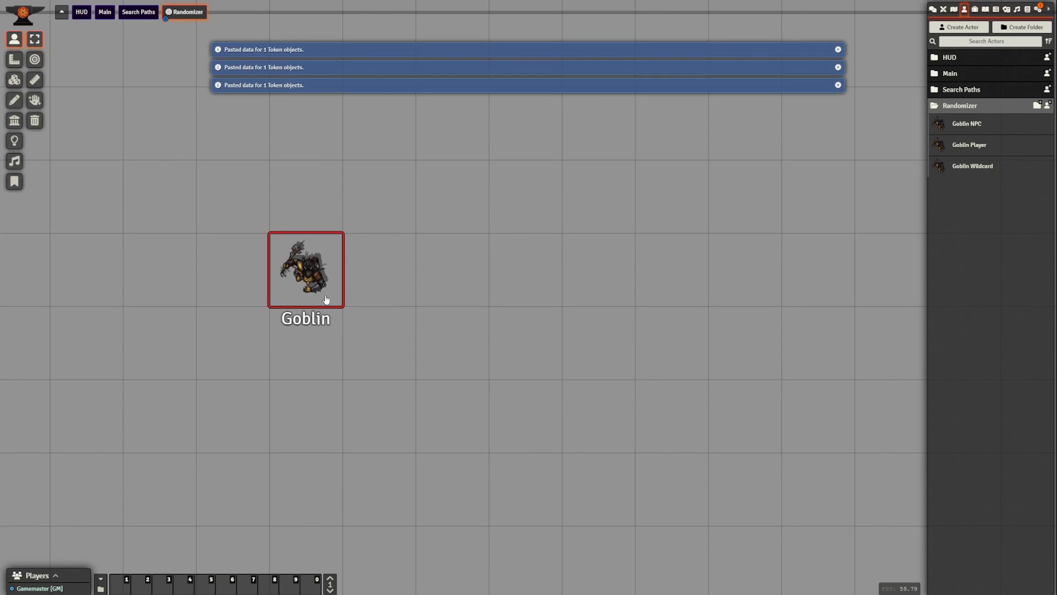
Paste six copies of the goblin in a row beside the original.
{"action": "key", "text": "ctrl+v"}
{"action": "key", "text": "ctrl+v"}
{"action": "key", "text": "ctrl+v"}
{"action": "key", "text": "ctrl+v"}
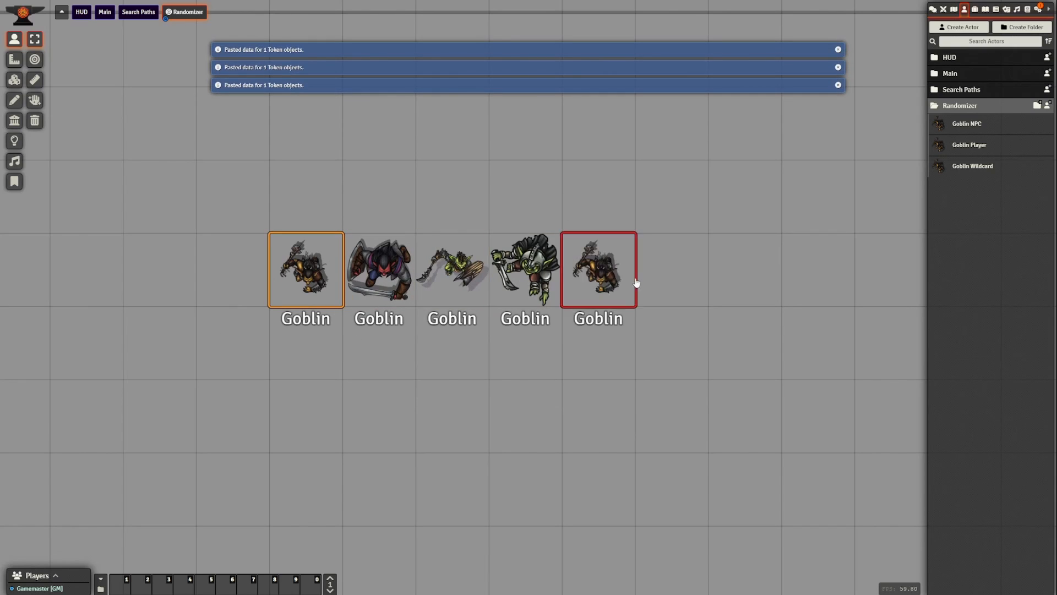
{"action": "key", "text": "ctrl+v"}
{"action": "key", "text": "ctrl+v"}
{"action": "left_click_drag", "start_coordinate": [640, 375], "coordinate": [610, 378]}
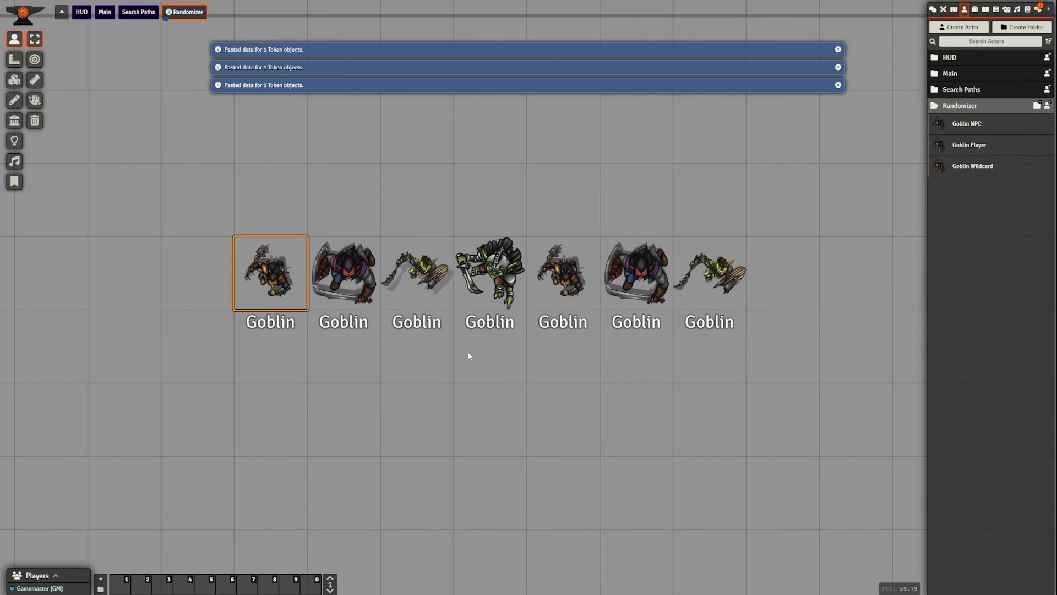
Include only Shared searches in the original goblin's randomizer options, apply the change, and copy the token.
{"action": "left_click_drag", "start_coordinate": [253, 368], "coordinate": [233, 371]}
{"action": "right_click", "coordinate": [243, 319]}
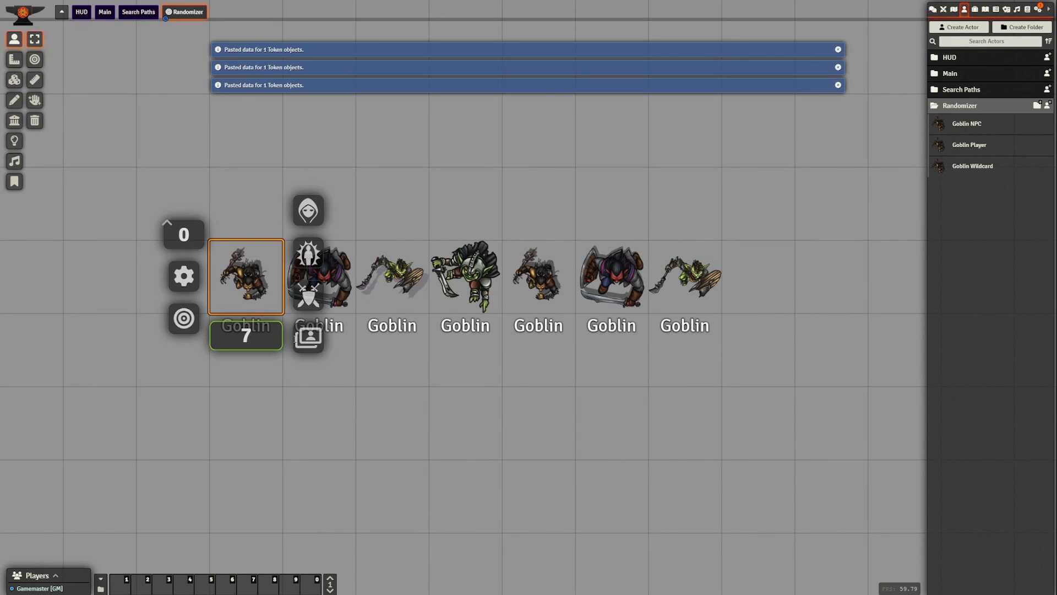
{"action": "left_click", "coordinate": [308, 338]}
{"action": "scroll", "coordinate": [413, 296], "scroll_direction": "down", "scroll_amount": 6}
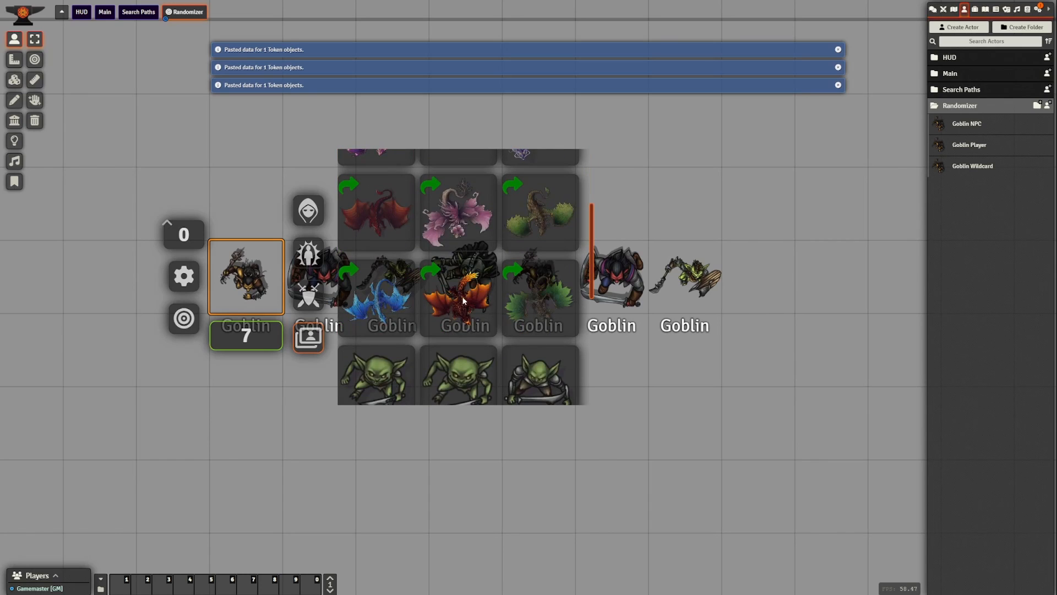
{"action": "left_click", "coordinate": [357, 448]}
{"action": "right_click", "coordinate": [253, 286]}
{"action": "right_click", "coordinate": [308, 337]}
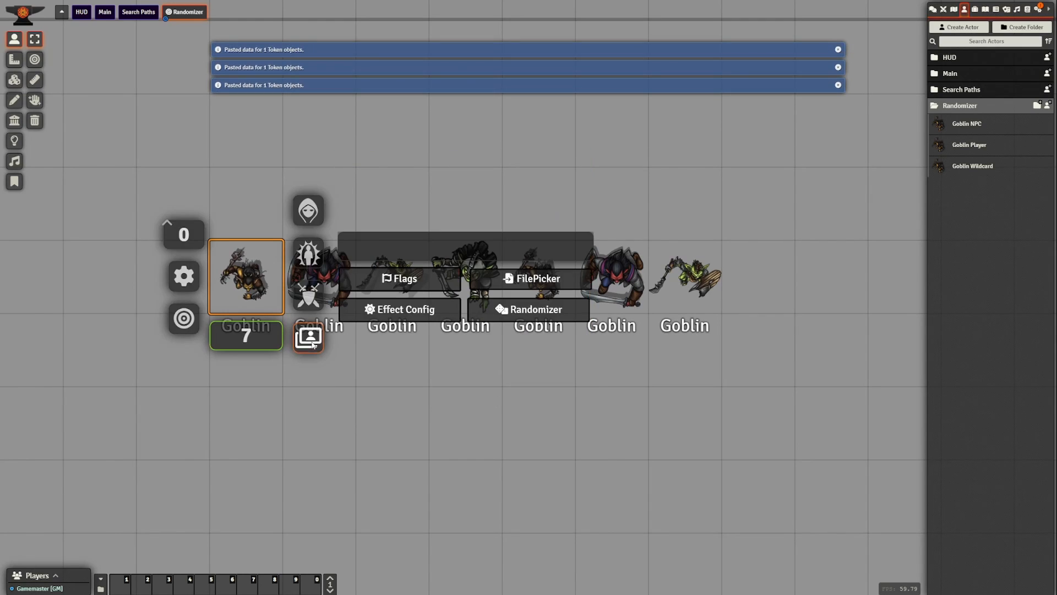
{"action": "left_click", "coordinate": [530, 306]}
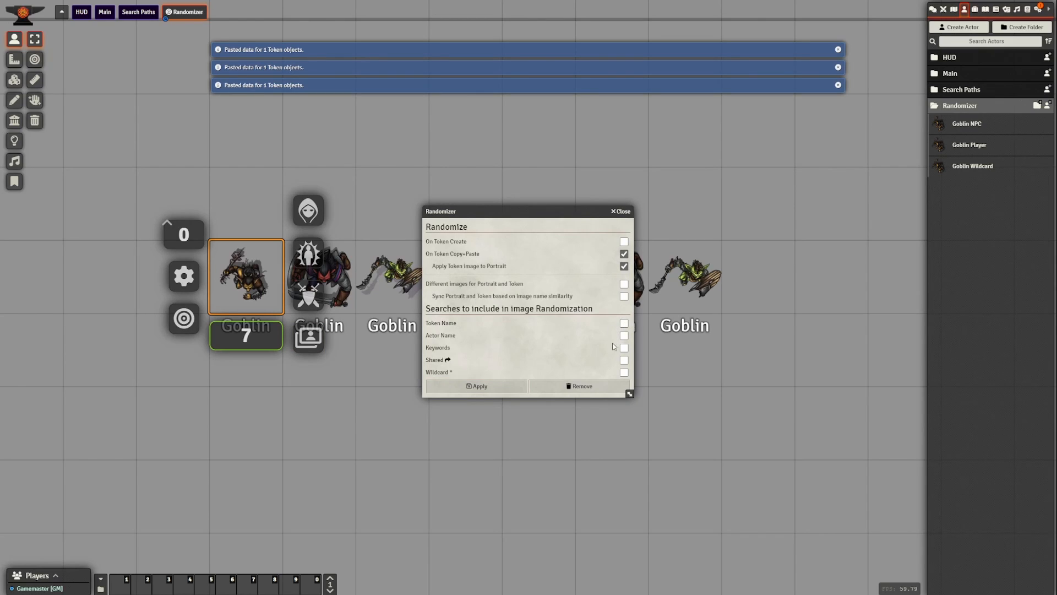
{"action": "key", "text": "ctrl+c"}
{"action": "left_click", "coordinate": [477, 386]}
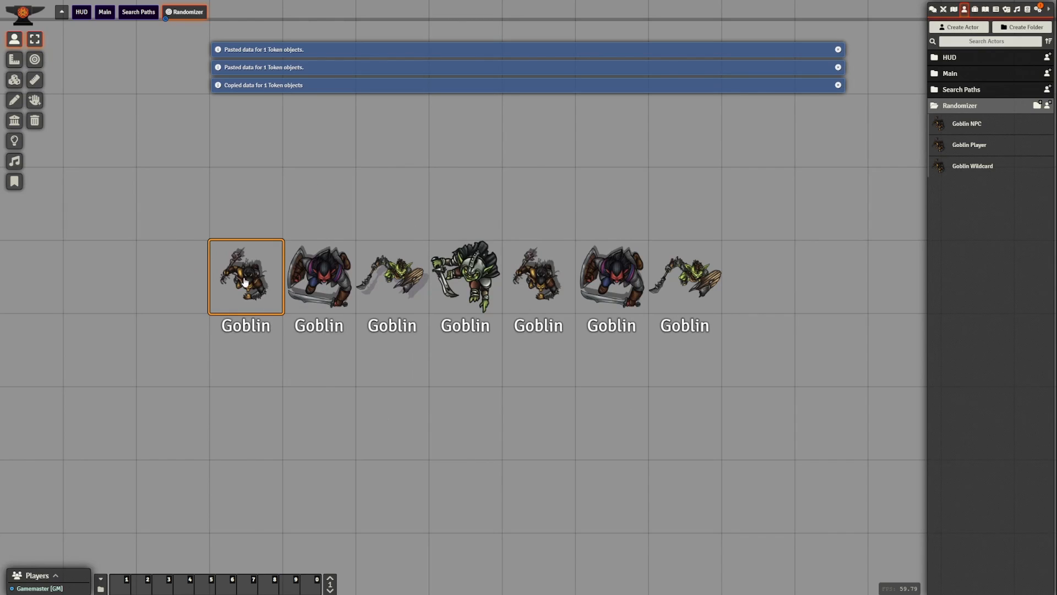
Paste fourteen copies of the goblin in two rows beneath the existing row.
{"action": "key", "text": "ctrl+v"}
{"action": "key", "text": "ctrl+v"}
{"action": "key", "text": "ctrl+v"}
{"action": "key", "text": "ctrl+v"}
{"action": "key", "text": "ctrl+v"}
{"action": "key", "text": "ctrl+v"}
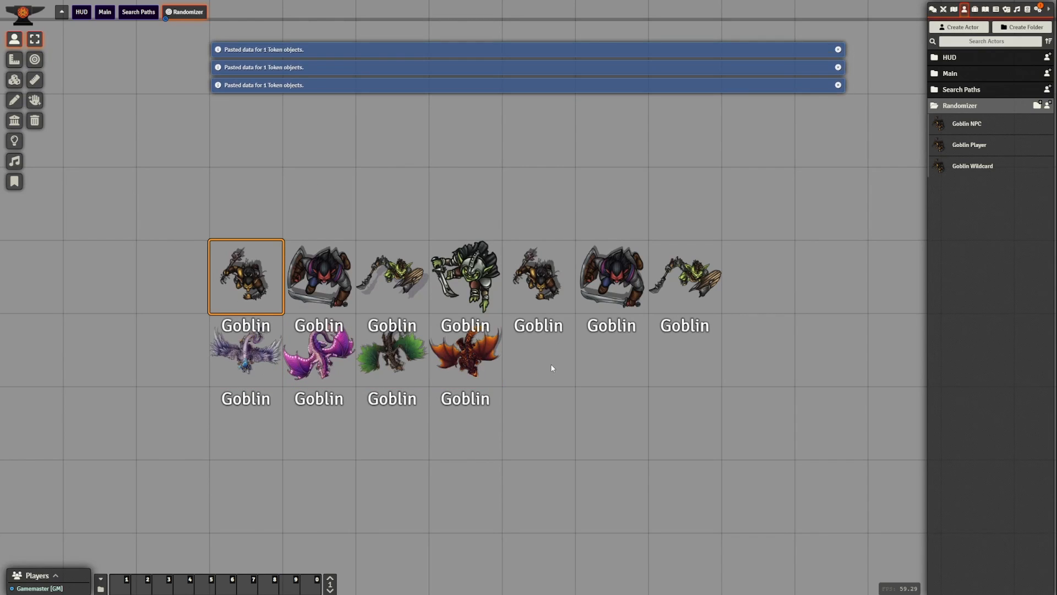
{"action": "key", "text": "ctrl+v"}
{"action": "key", "text": "ctrl+v"}
{"action": "key", "text": "ctrl+v"}
{"action": "key", "text": "ctrl+v"}
{"action": "key", "text": "ctrl+v"}
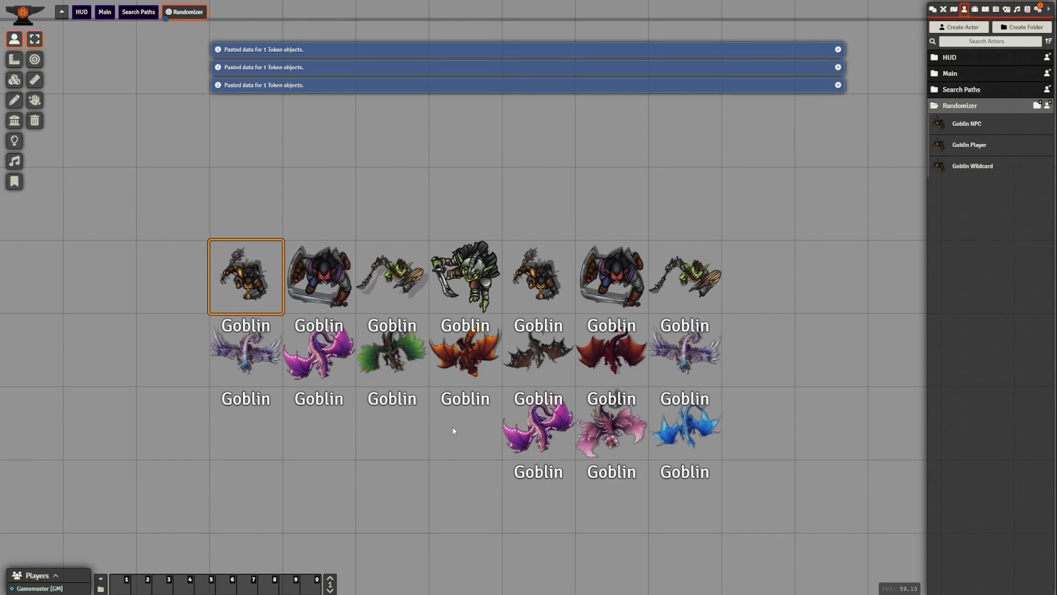
{"action": "key", "text": "ctrl+v"}
{"action": "key", "text": "ctrl+v"}
{"action": "key", "text": "ctrl+v"}
Check the portraits on the character sheets of one dragon-image goblin and two goblin-image copies.
{"action": "left_click", "coordinate": [252, 344]}
{"action": "double_click", "coordinate": [252, 344]}
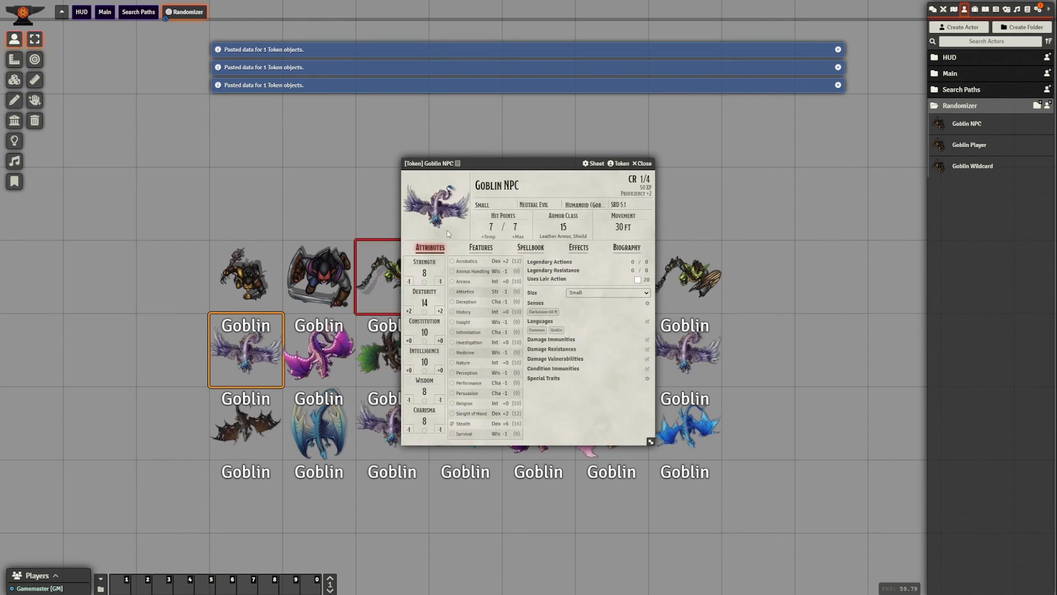
{"action": "key", "text": "Escape"}
{"action": "left_click", "coordinate": [346, 276]}
{"action": "double_click", "coordinate": [345, 276]}
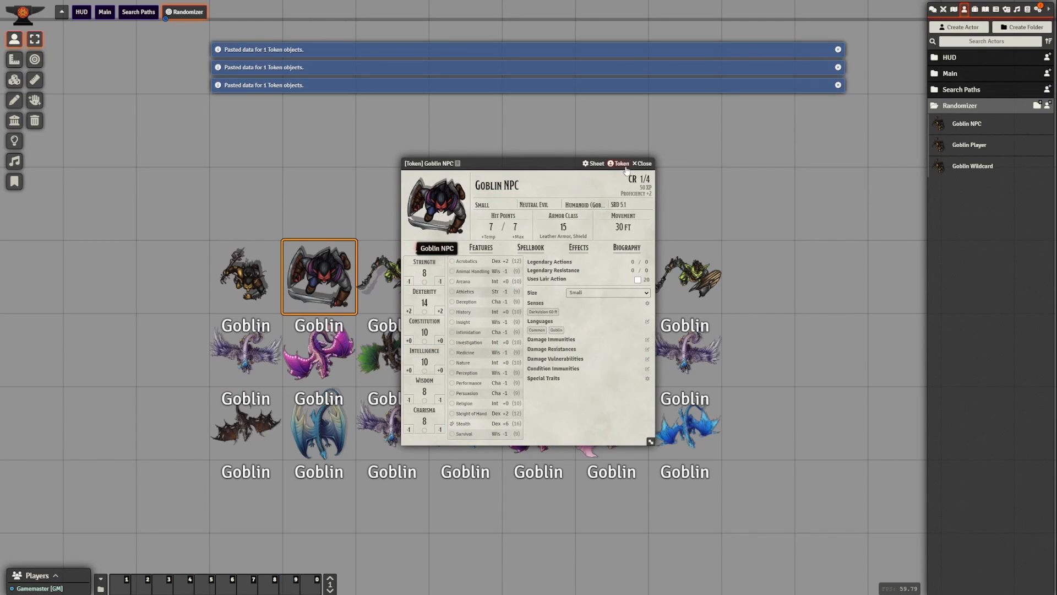
{"action": "key", "text": "Escape"}
{"action": "double_click", "coordinate": [466, 275]}
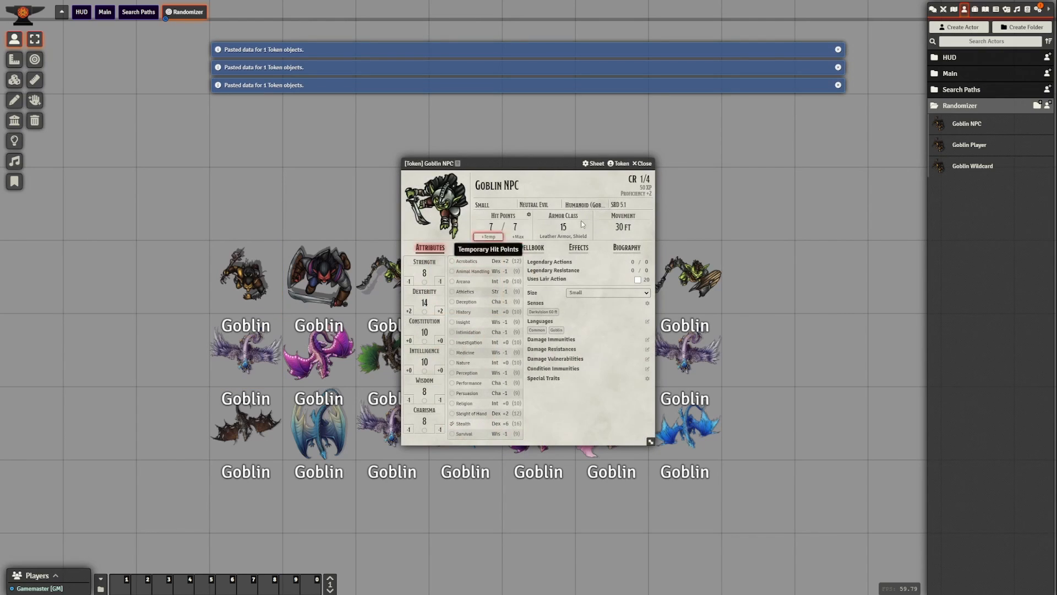
{"action": "key", "text": "Escape"}
{"action": "left_click_drag", "start_coordinate": [736, 517], "coordinate": [184, 325]}
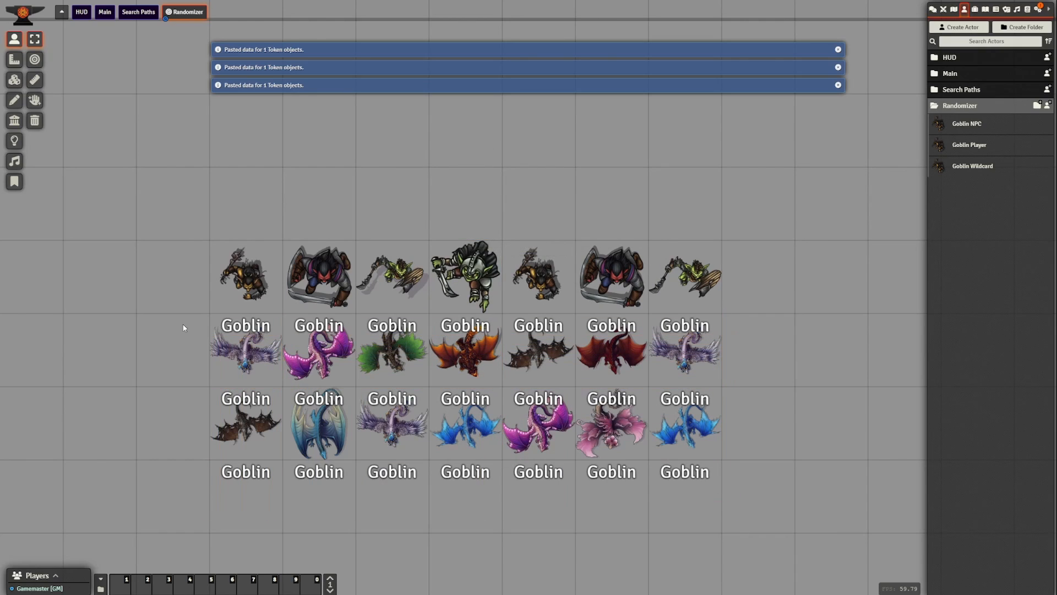
Remove the original goblin's own randomizer options.
{"action": "right_click", "coordinate": [251, 296]}
{"action": "right_click", "coordinate": [309, 338]}
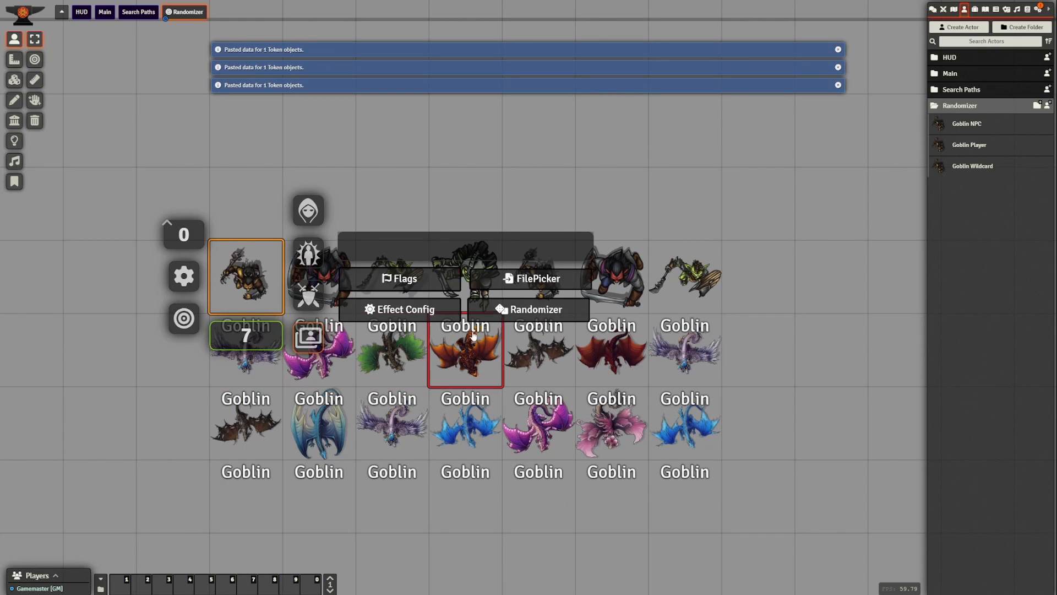
{"action": "left_click", "coordinate": [507, 309]}
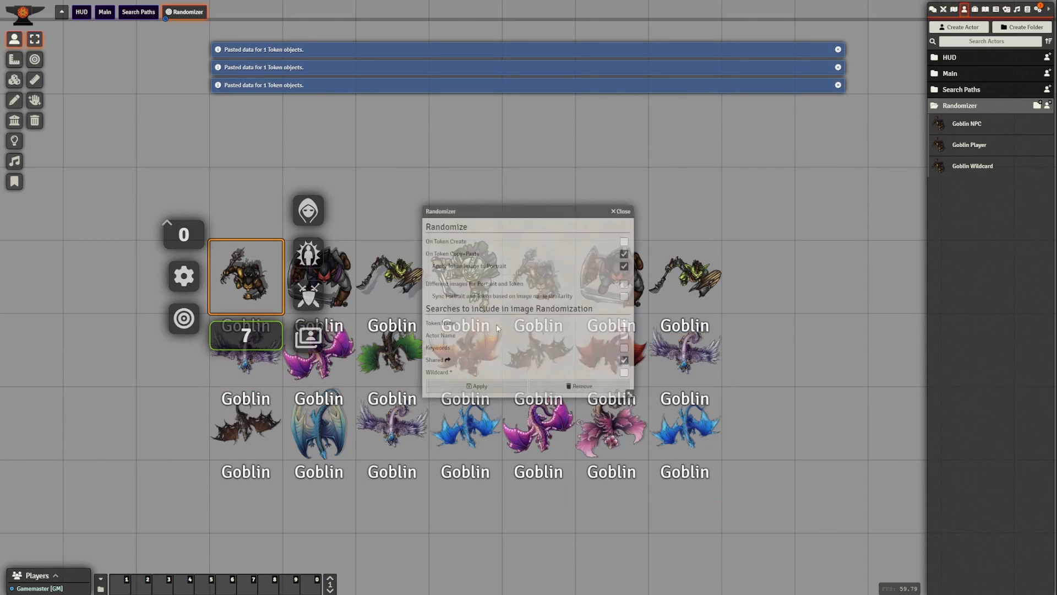
{"action": "left_click", "coordinate": [577, 386]}
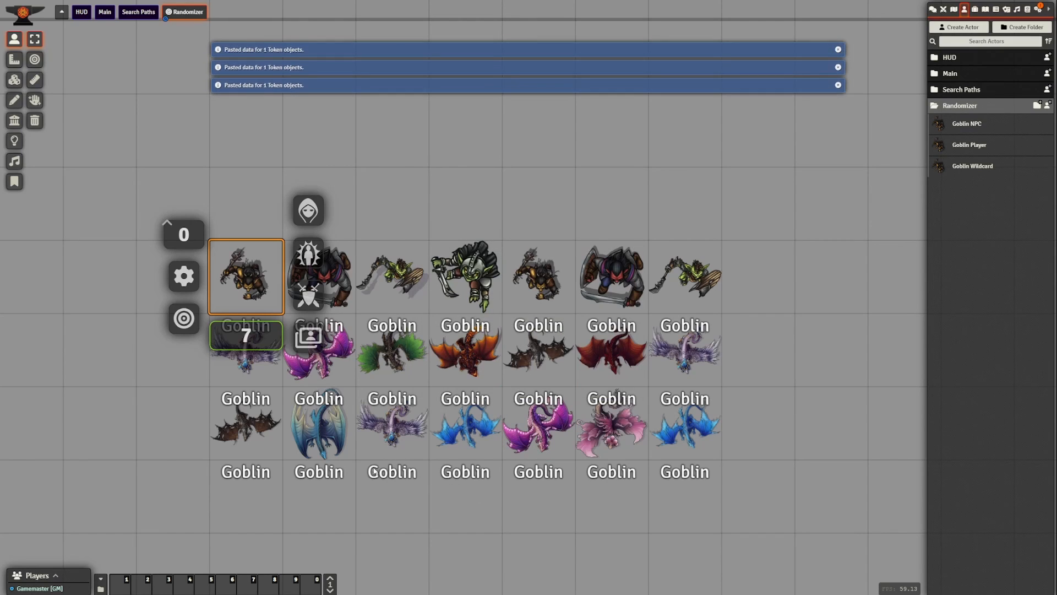
{"action": "left_click", "coordinate": [525, 546]}
Copy the original goblin and paste four copies in the row above it.
{"action": "left_click", "coordinate": [274, 299]}
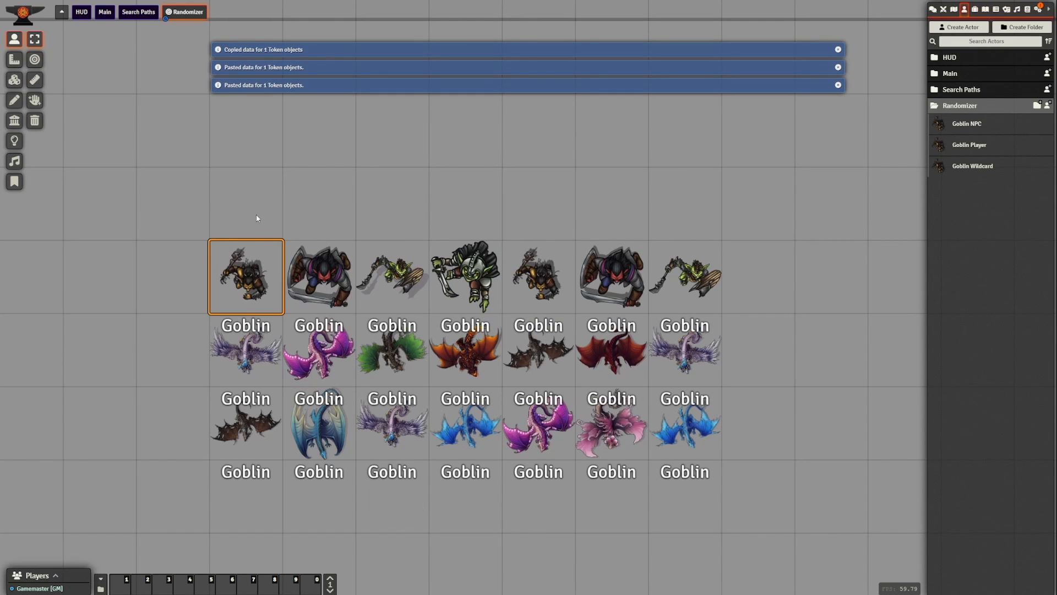
{"action": "key", "text": "ctrl+v"}
{"action": "key", "text": "ctrl+v"}
{"action": "key", "text": "ctrl+v"}
{"action": "key", "text": "ctrl+v"}
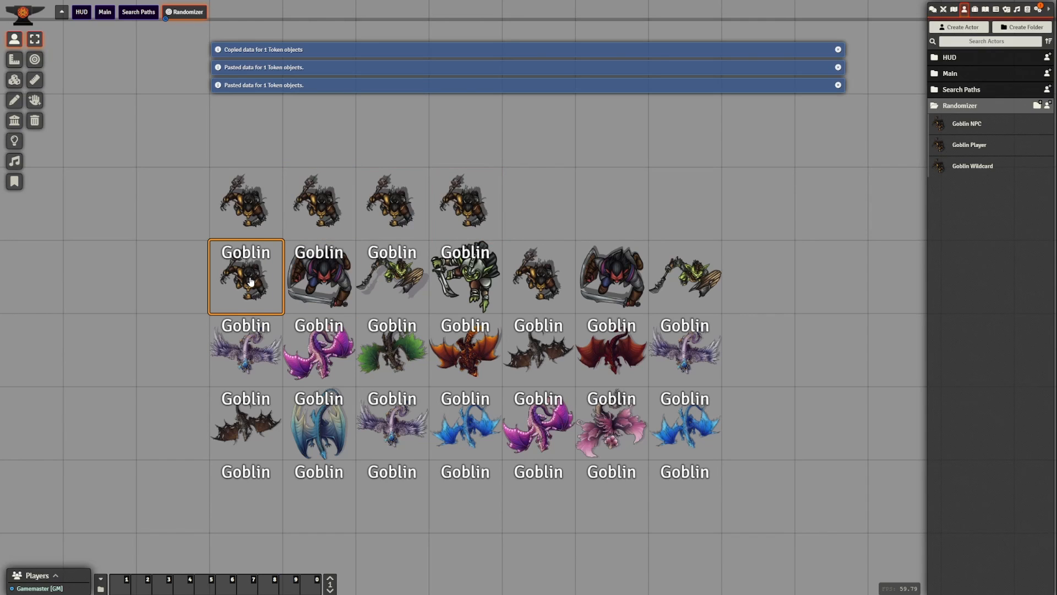
Delete the original goblin and all the tokens in the lower three rows, keeping the four newest copies.
{"action": "left_click_drag", "start_coordinate": [664, 531], "coordinate": [208, 264]}
{"action": "key", "text": "Delete"}
{"action": "left_click_drag", "start_coordinate": [710, 503], "coordinate": [625, 264]}
{"action": "key", "text": "Delete"}
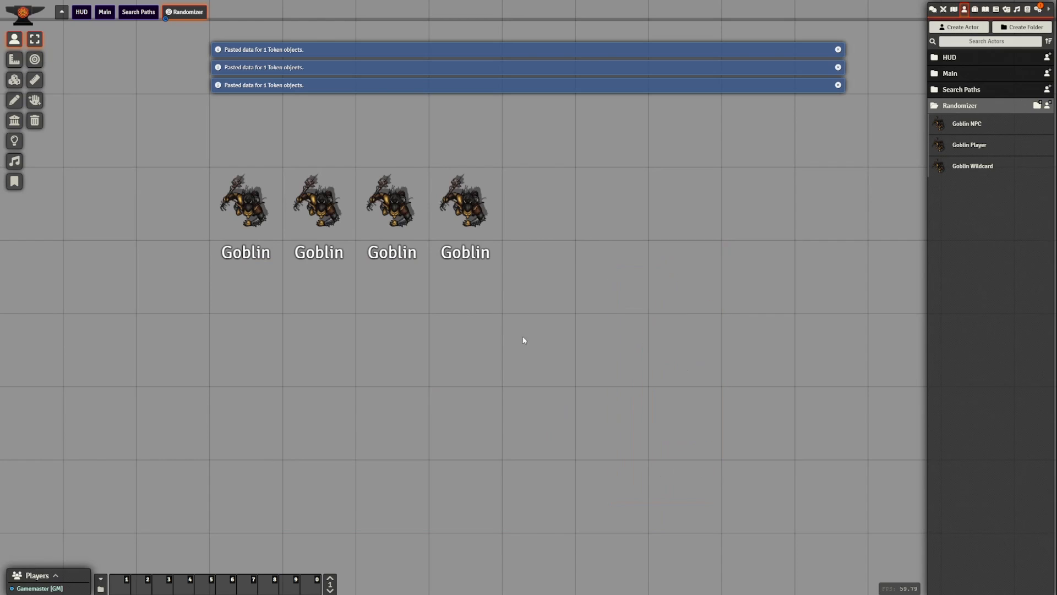
Delete the last three goblins in the remaining row and select the first one.
{"action": "left_click_drag", "start_coordinate": [471, 403], "coordinate": [549, 475]}
{"action": "scroll", "coordinate": [549, 475], "scroll_direction": "up", "scroll_amount": 2}
{"action": "scroll", "coordinate": [549, 474], "scroll_direction": "down", "scroll_amount": 1}
{"action": "scroll", "coordinate": [567, 455], "scroll_direction": "down", "scroll_amount": 1}
{"action": "left_click_drag", "start_coordinate": [567, 455], "coordinate": [503, 484]}
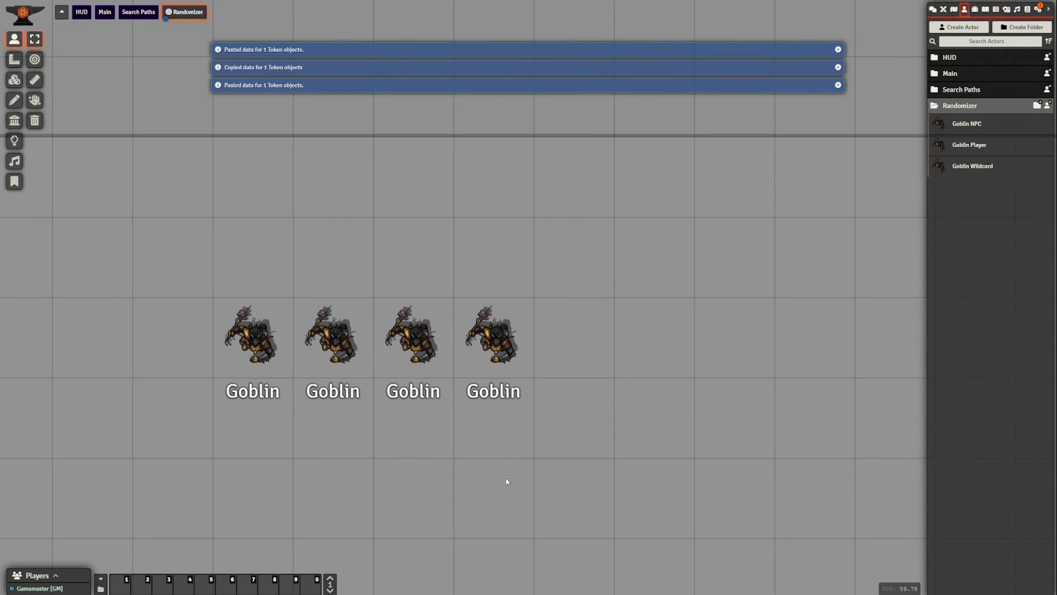
{"action": "scroll", "coordinate": [493, 479], "scroll_direction": "down", "scroll_amount": 1}
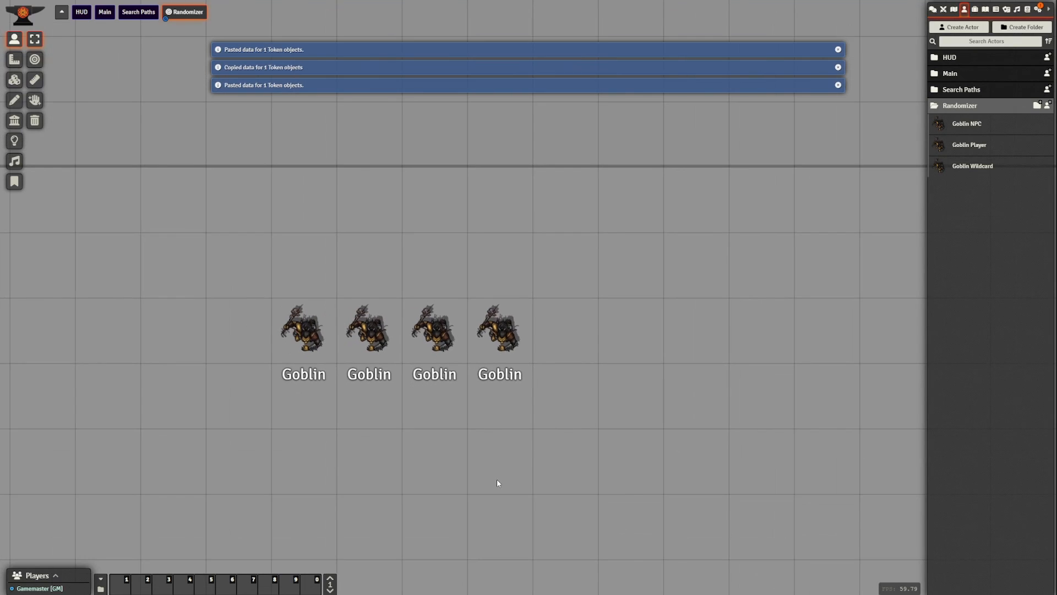
{"action": "left_click_drag", "start_coordinate": [581, 478], "coordinate": [346, 276]}
{"action": "key", "text": "Delete"}
{"action": "left_click_drag", "start_coordinate": [215, 272], "coordinate": [464, 486]}
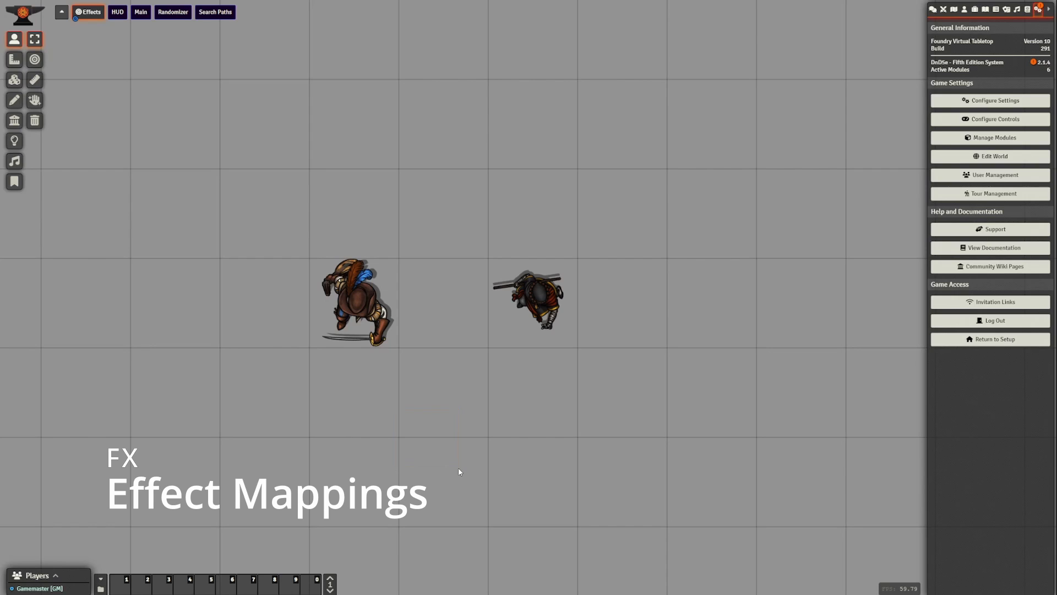
View the global effect configuration and the pirate token's own effect configuration, closing each one.
{"action": "key", "text": "shift+g"}
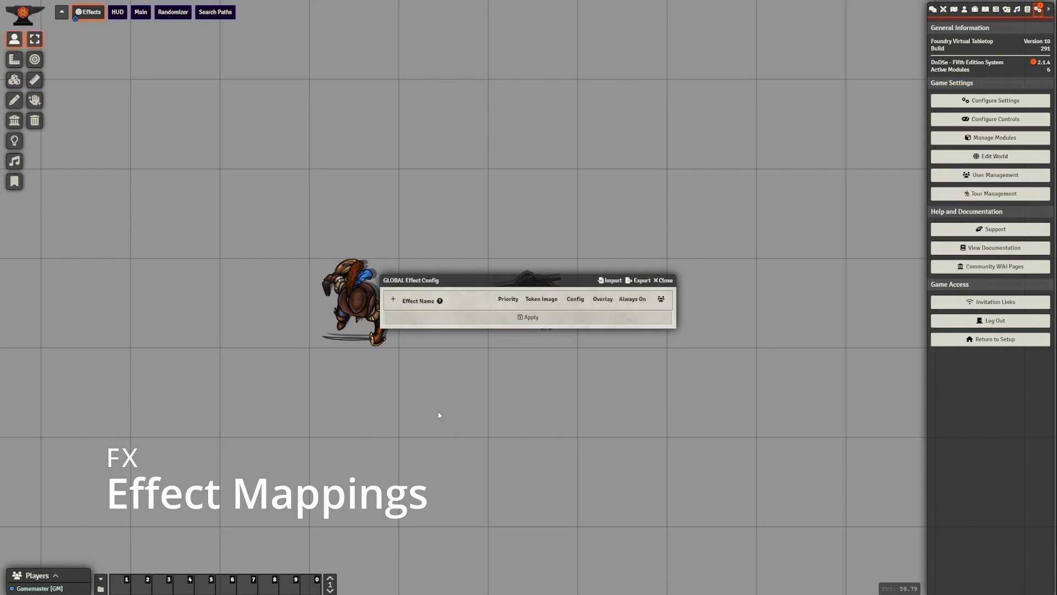
{"action": "left_click", "coordinate": [665, 280]}
{"action": "right_click", "coordinate": [353, 301]}
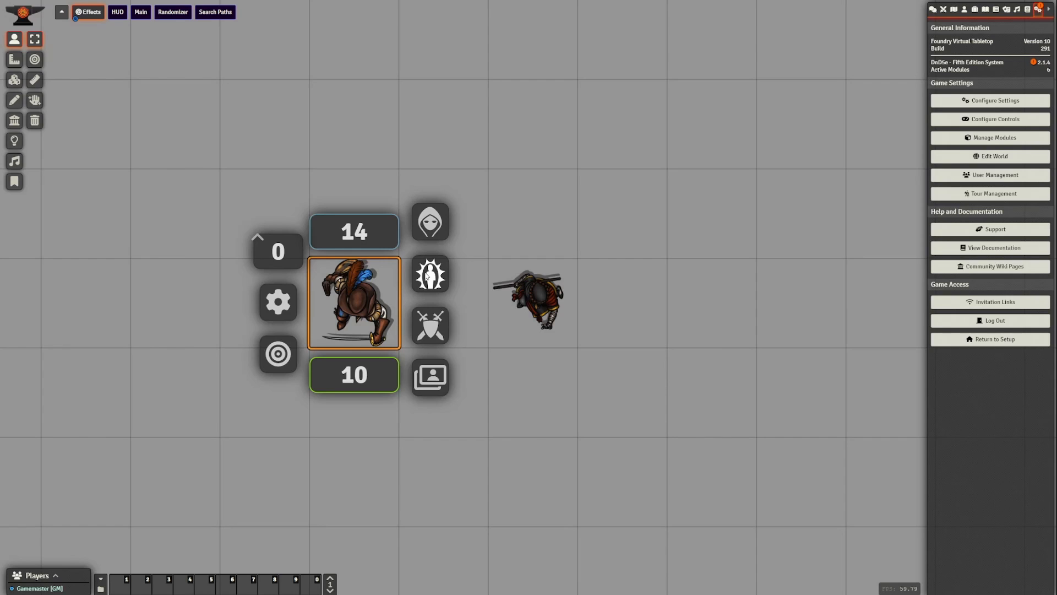
{"action": "left_click", "coordinate": [428, 277]}
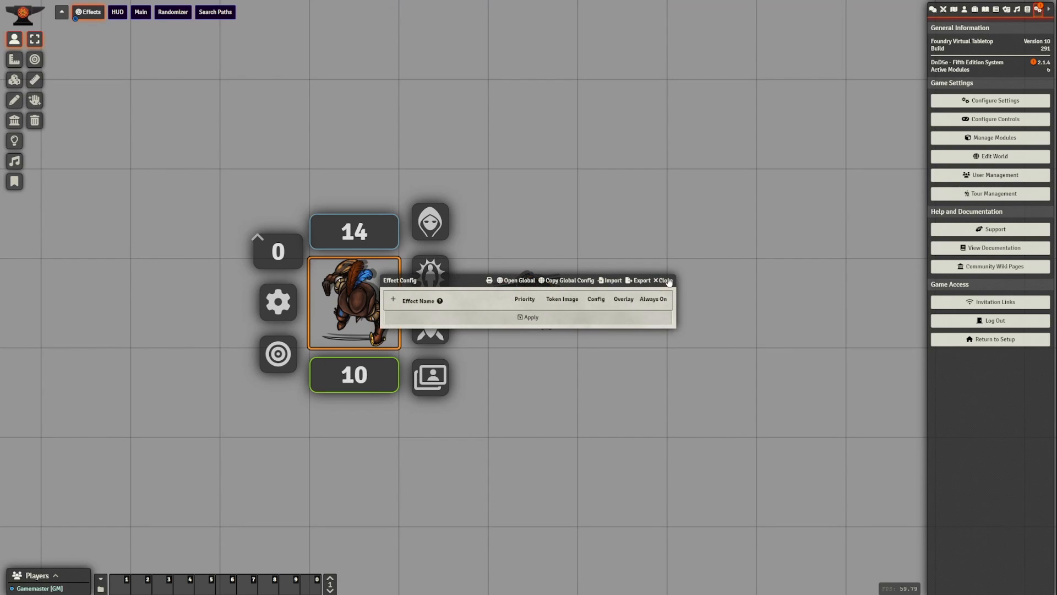
{"action": "left_click", "coordinate": [663, 279]}
View the pirate token's effect mapping for the Restrained status effect and close it without applying.
{"action": "left_click", "coordinate": [430, 274]}
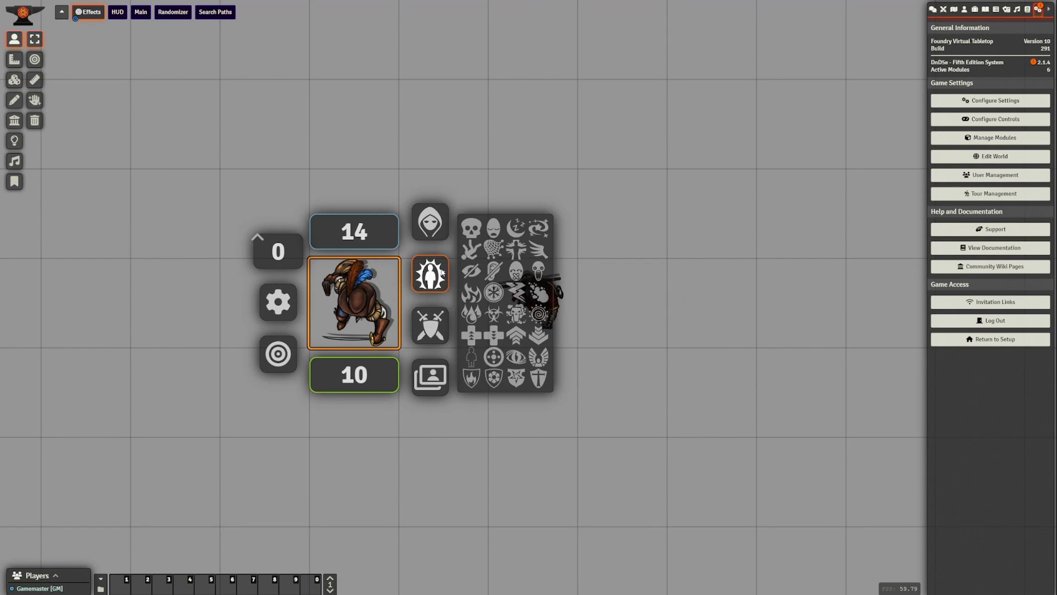
{"action": "right_click", "coordinate": [492, 255]}
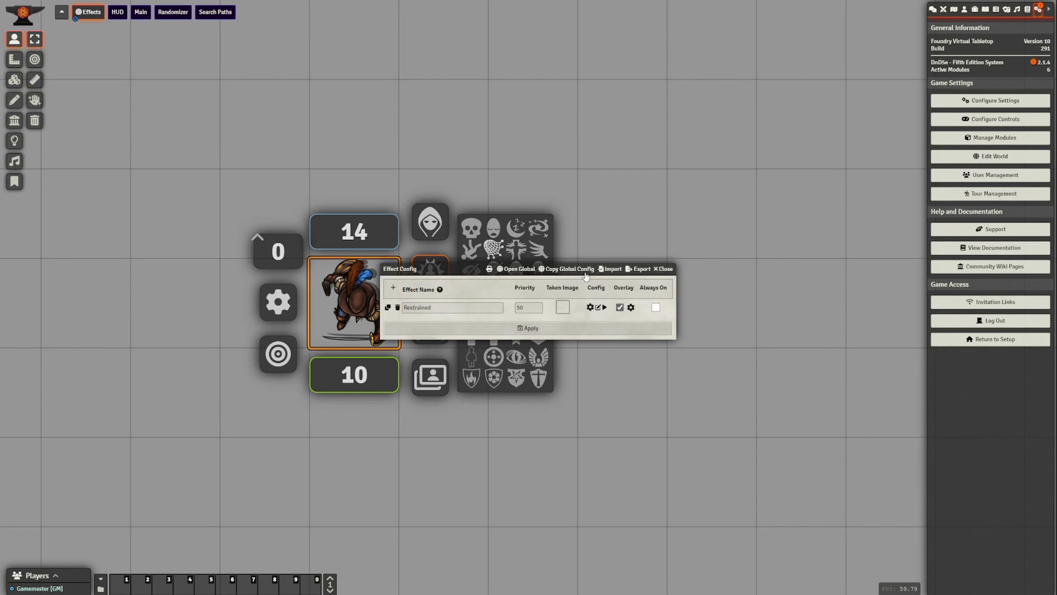
{"action": "left_click", "coordinate": [663, 269]}
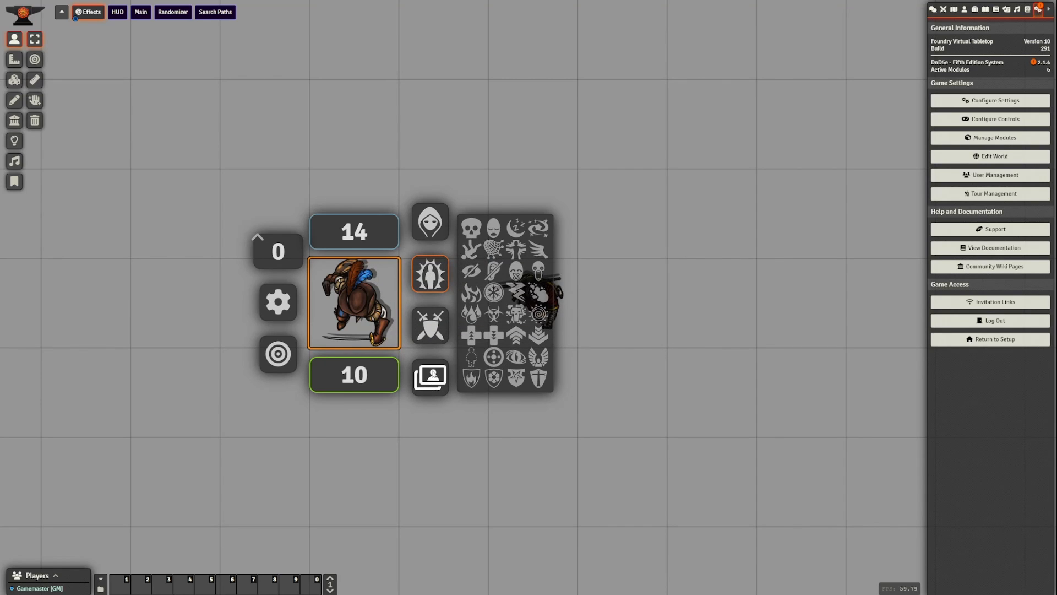
View the pirate token's own effect configuration and close it without adding a mapping.
{"action": "left_click", "coordinate": [429, 386]}
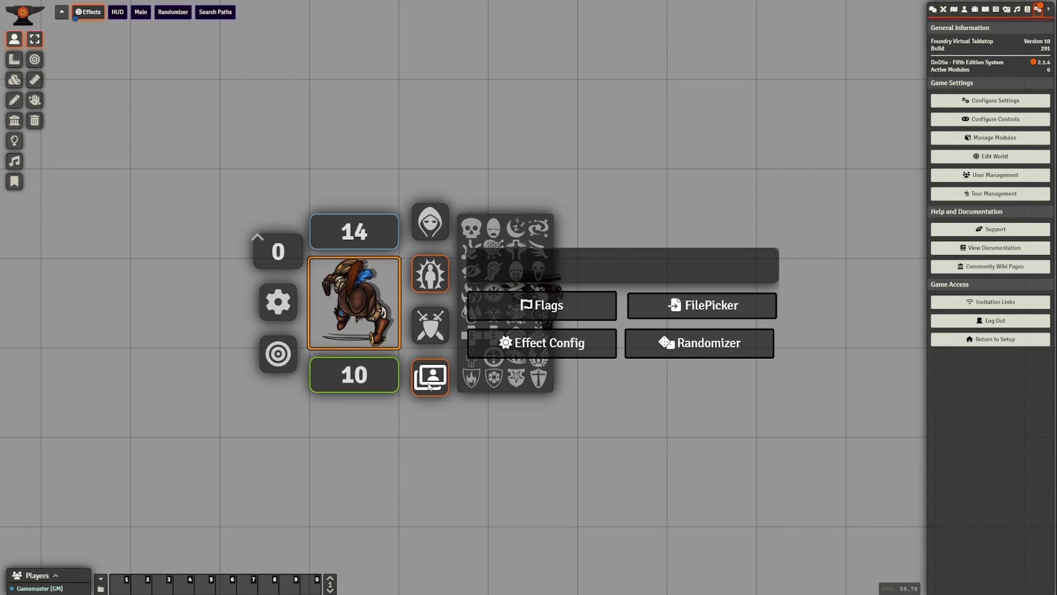
{"action": "left_click", "coordinate": [537, 344]}
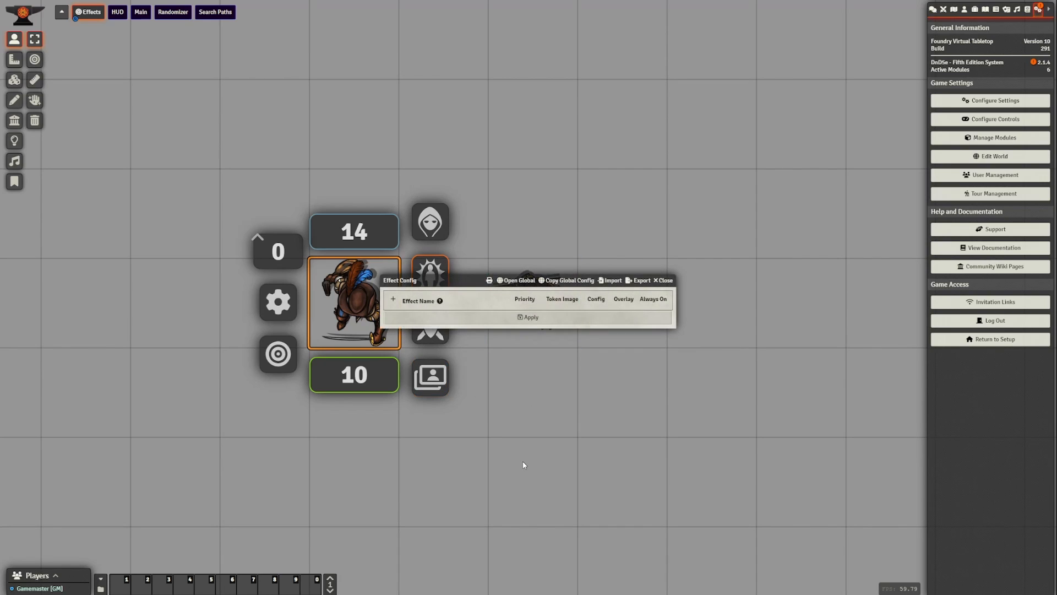
{"action": "left_click", "coordinate": [667, 281]}
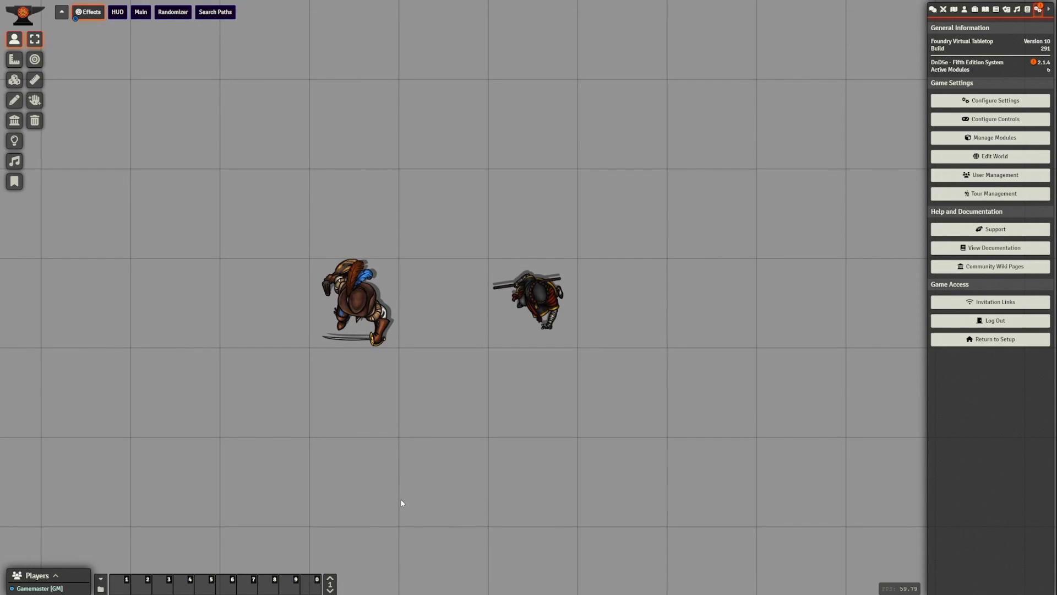
Toggle the Restrained status on and off on the pirate token and reduce its hit points by 5.
{"action": "right_click", "coordinate": [361, 330]}
{"action": "left_click", "coordinate": [432, 278]}
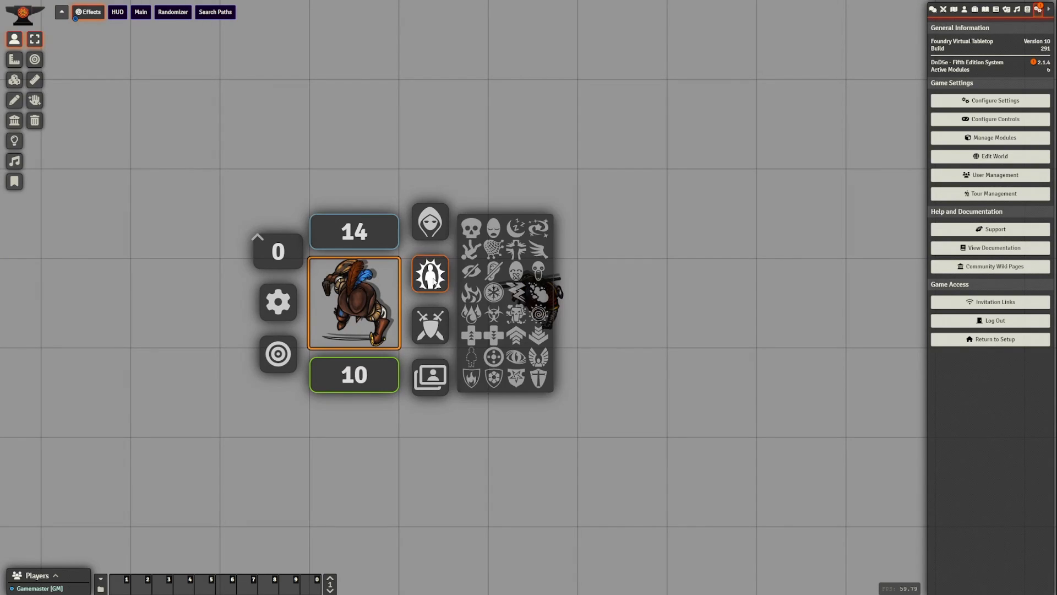
{"action": "left_click", "coordinate": [494, 249]}
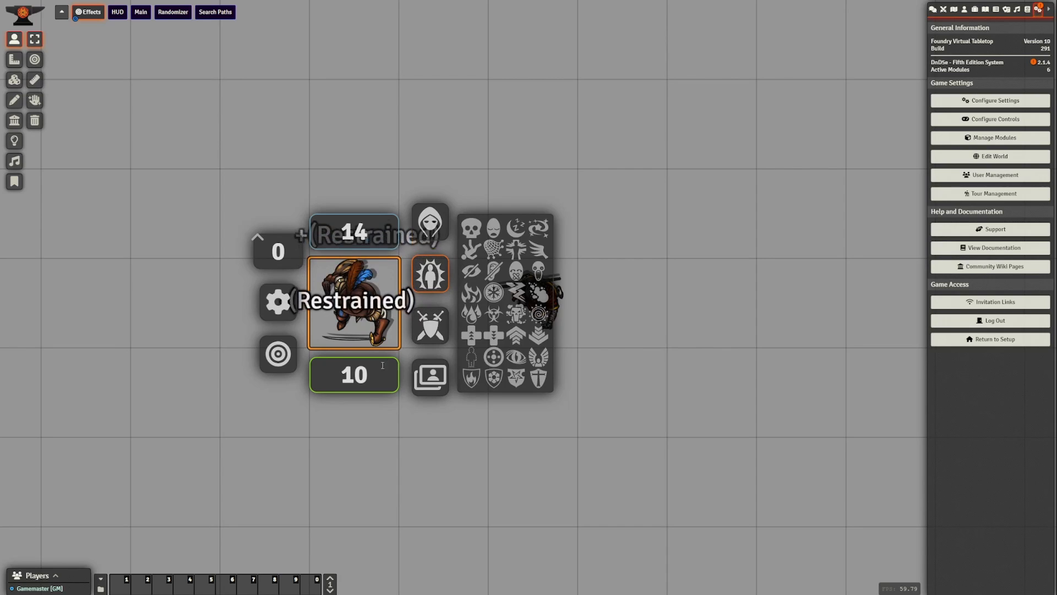
{"action": "left_click", "coordinate": [341, 381]}
{"action": "type", "text": "-5"}
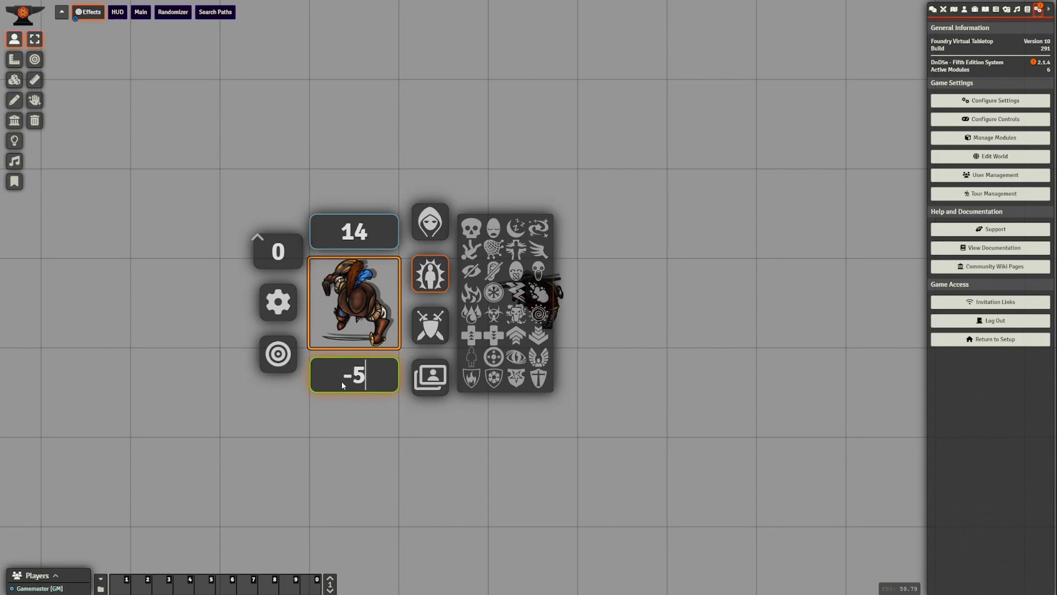
{"action": "key", "text": "Return"}
View the identity settings in the pirate's token configuration, close them, and leave the token deselected.
{"action": "right_click", "coordinate": [363, 324]}
{"action": "right_click", "coordinate": [363, 323]}
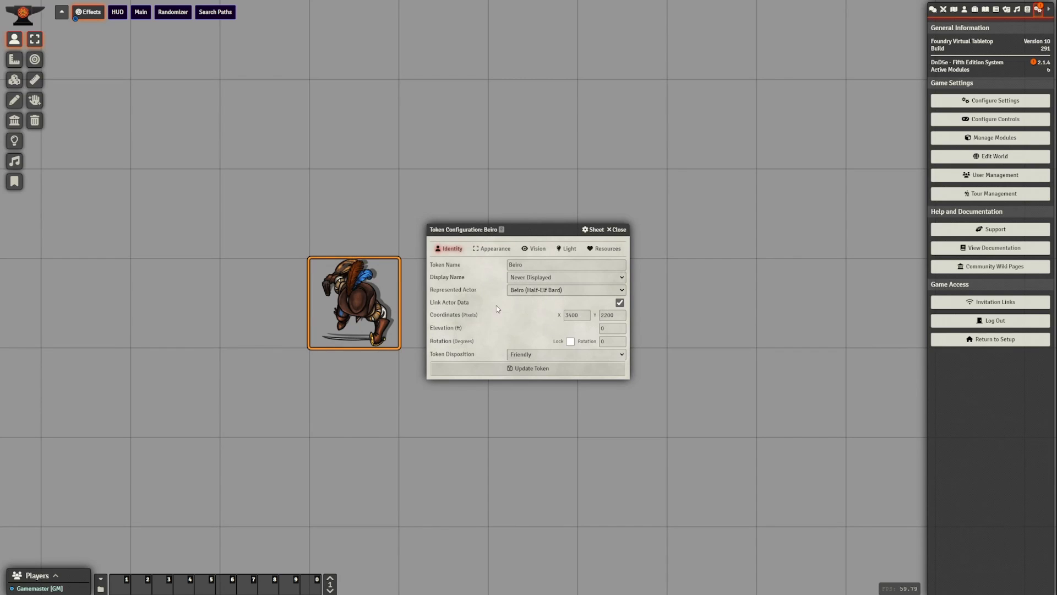
{"action": "left_click", "coordinate": [619, 229]}
{"action": "left_click", "coordinate": [408, 385]}
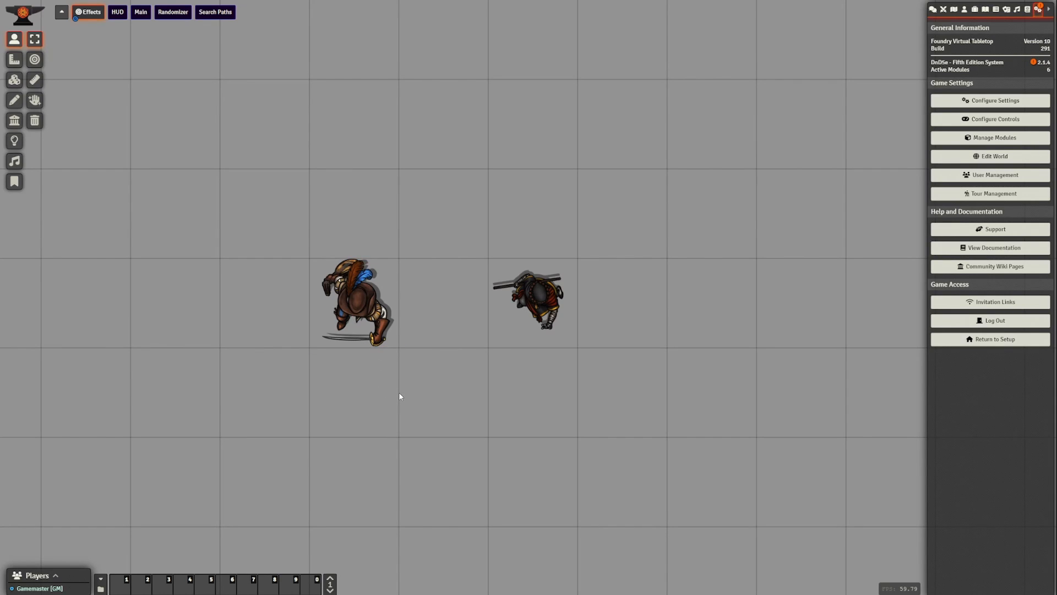
{"action": "left_click", "coordinate": [385, 329]}
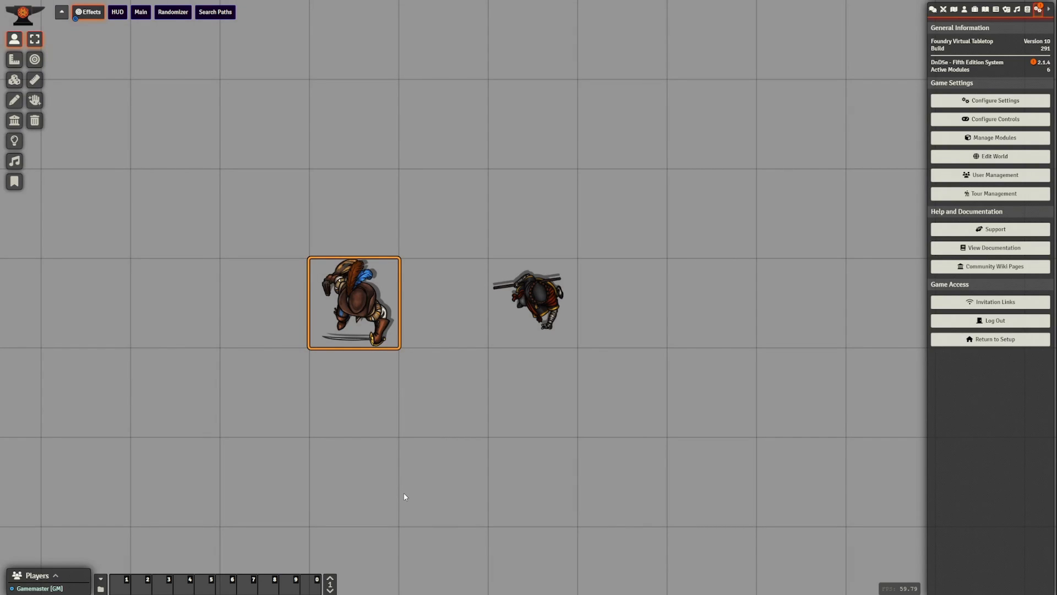
{"action": "left_click", "coordinate": [499, 474]}
View the global effect configuration and the pirate token's effect configuration again, closing each one.
{"action": "key", "text": "shift+g"}
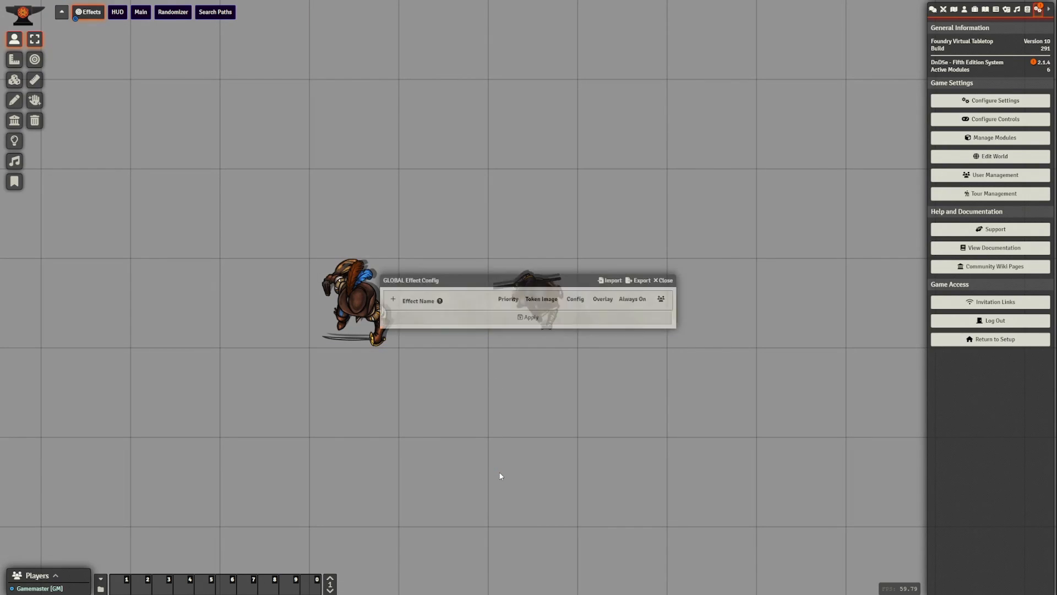
{"action": "left_click_drag", "start_coordinate": [470, 284], "coordinate": [432, 196]}
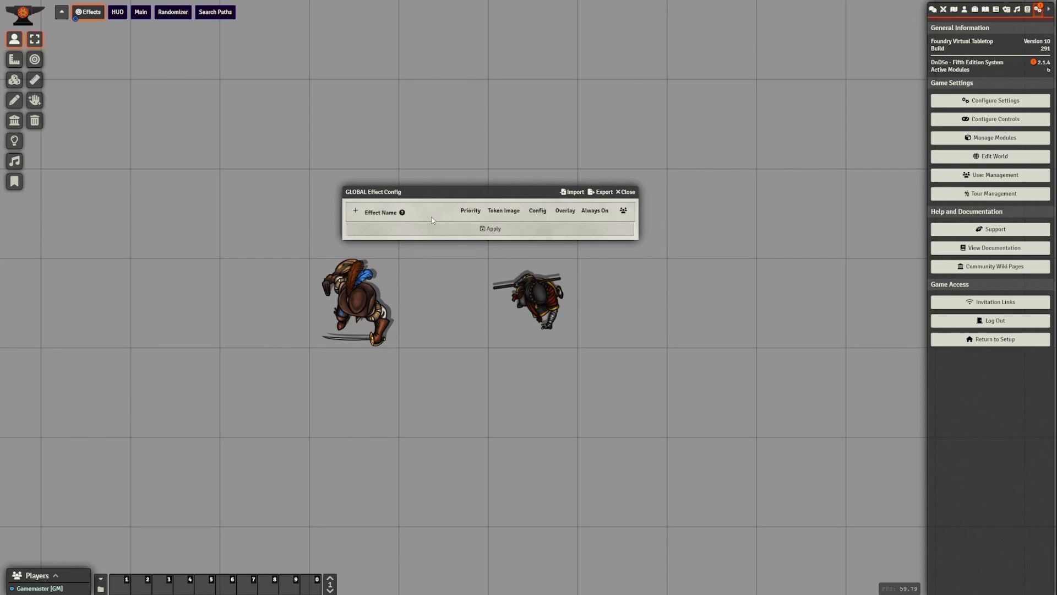
{"action": "left_click", "coordinate": [627, 192]}
{"action": "left_click", "coordinate": [370, 316]}
{"action": "right_click", "coordinate": [365, 322]}
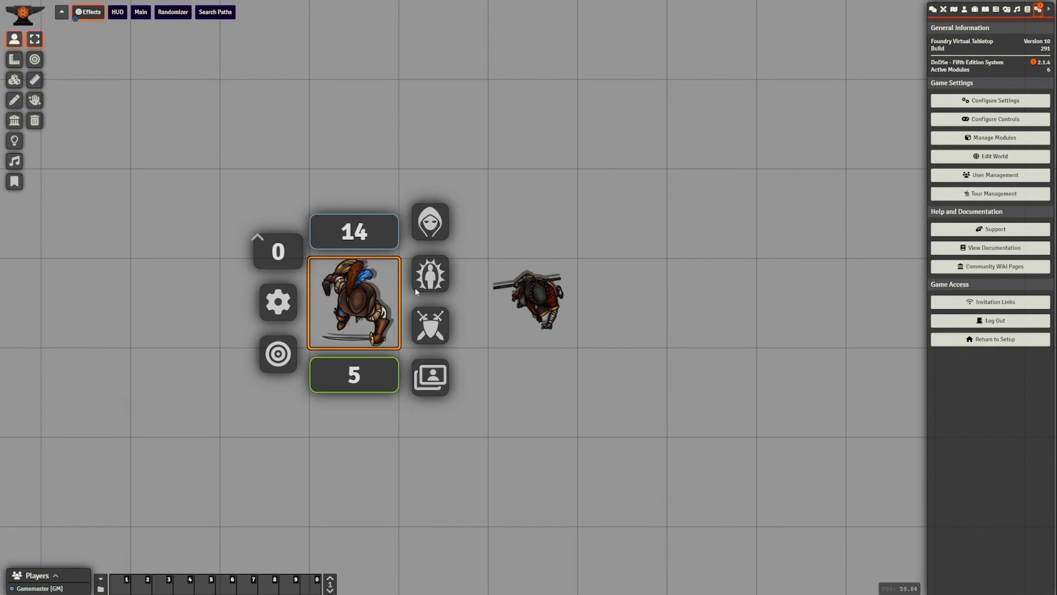
{"action": "left_click", "coordinate": [430, 274]}
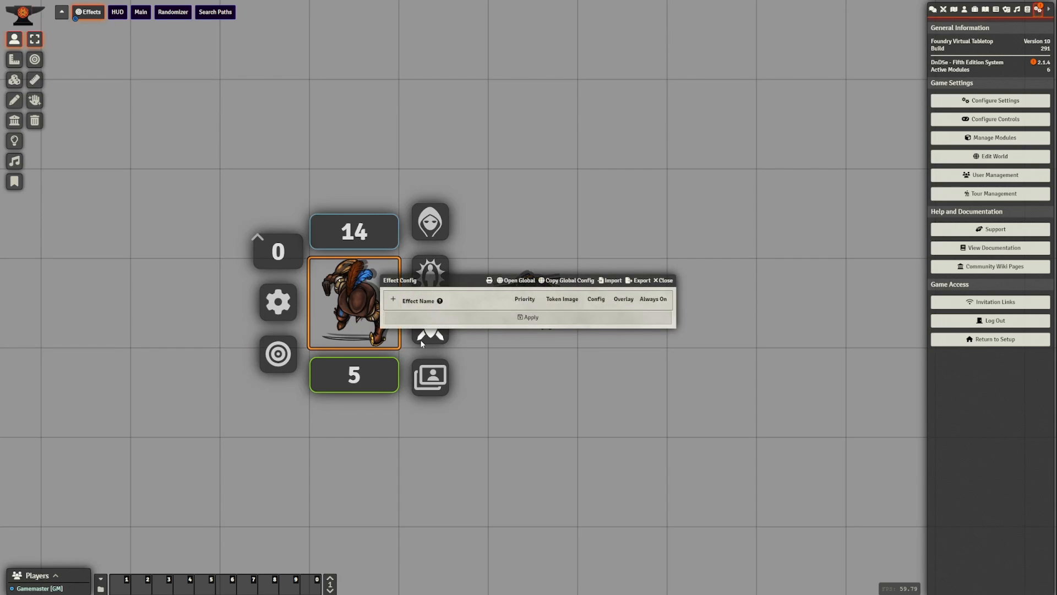
{"action": "left_click", "coordinate": [664, 281]}
Reopen the global effect configuration, move it above the two tokens, and close it.
{"action": "left_click", "coordinate": [574, 205]}
{"action": "key", "text": "shift+g"}
{"action": "left_click_drag", "start_coordinate": [486, 276], "coordinate": [416, 175]}
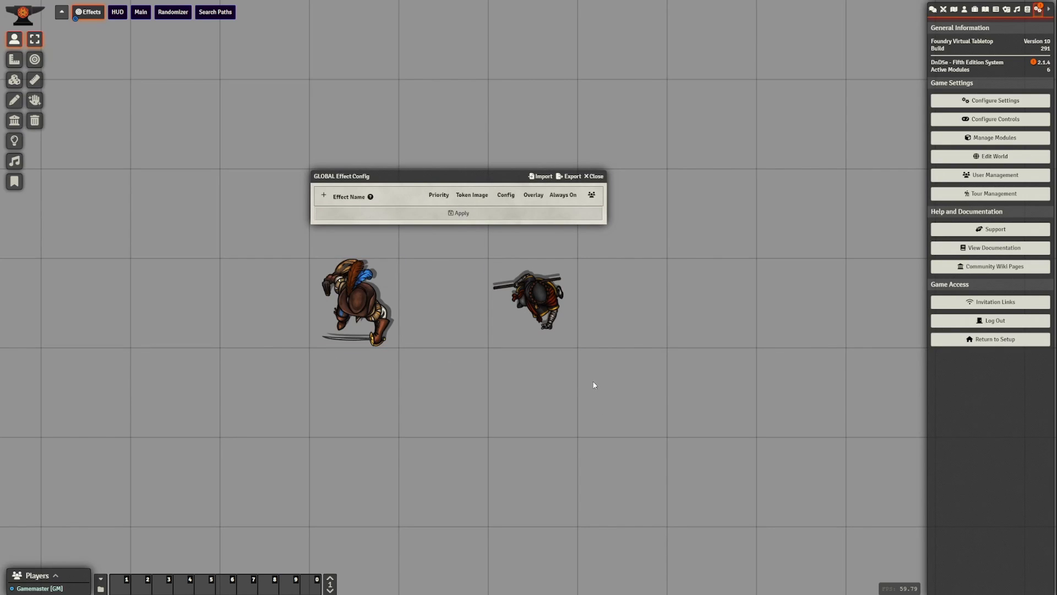
{"action": "left_click", "coordinate": [595, 176]}
Examine the pirate token's effect configuration clear of the token, close it, and deselect the token.
{"action": "right_click", "coordinate": [374, 308]}
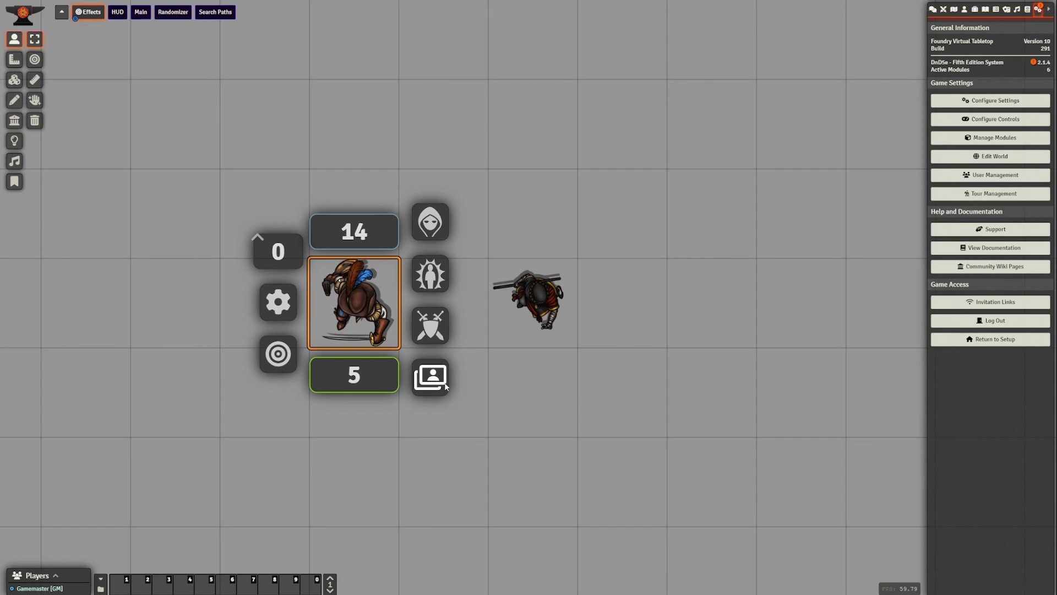
{"action": "left_click", "coordinate": [435, 282]}
{"action": "left_click_drag", "start_coordinate": [452, 280], "coordinate": [305, 134]}
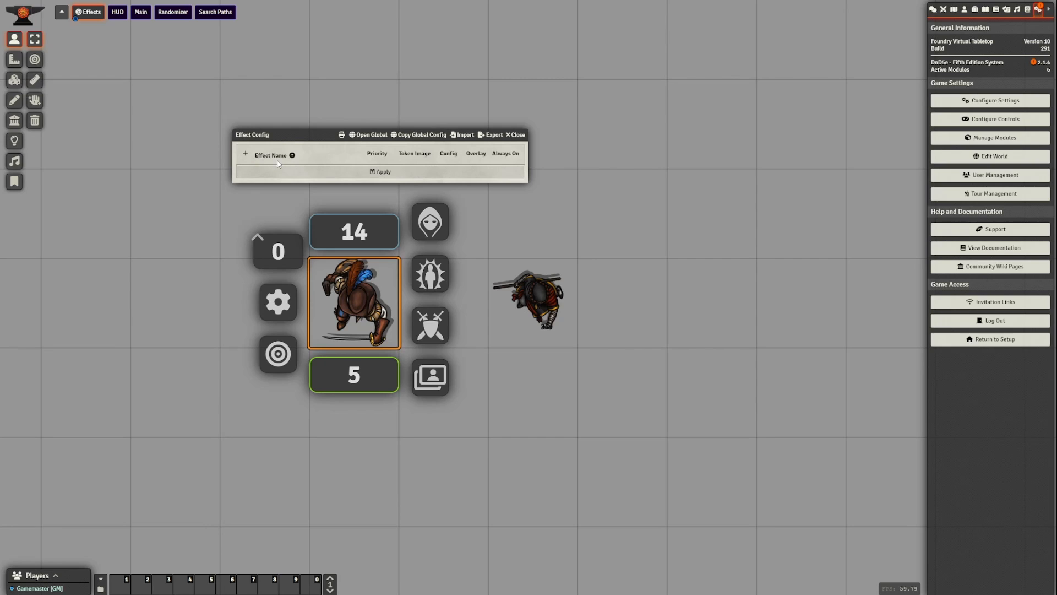
{"action": "left_click", "coordinate": [517, 135]}
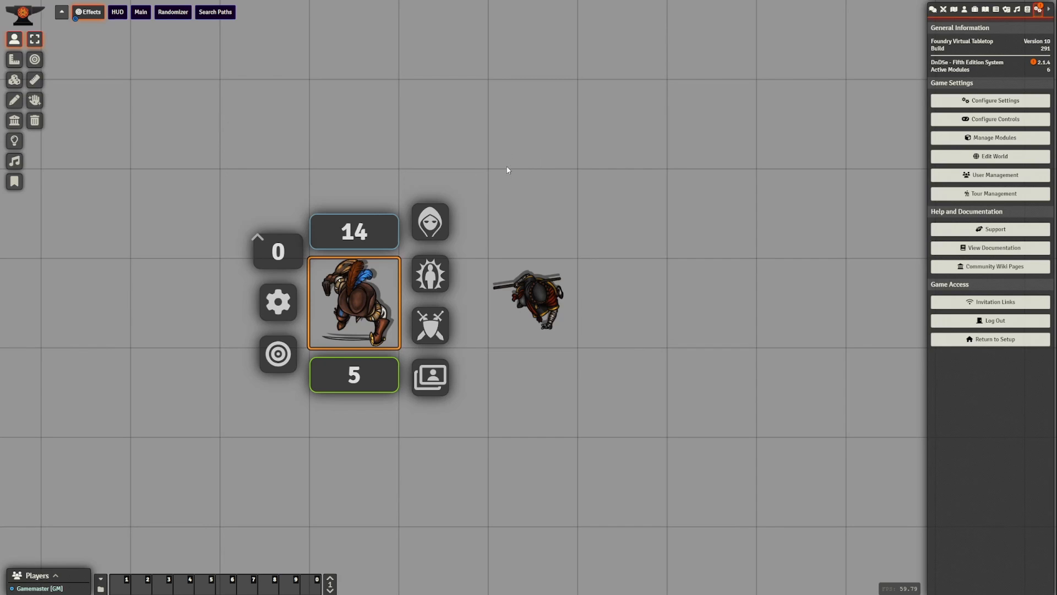
{"action": "left_click", "coordinate": [507, 165]}
Add a mapping with the effect name Dead in the global effect configuration.
{"action": "left_click_drag", "start_coordinate": [270, 237], "coordinate": [265, 286]}
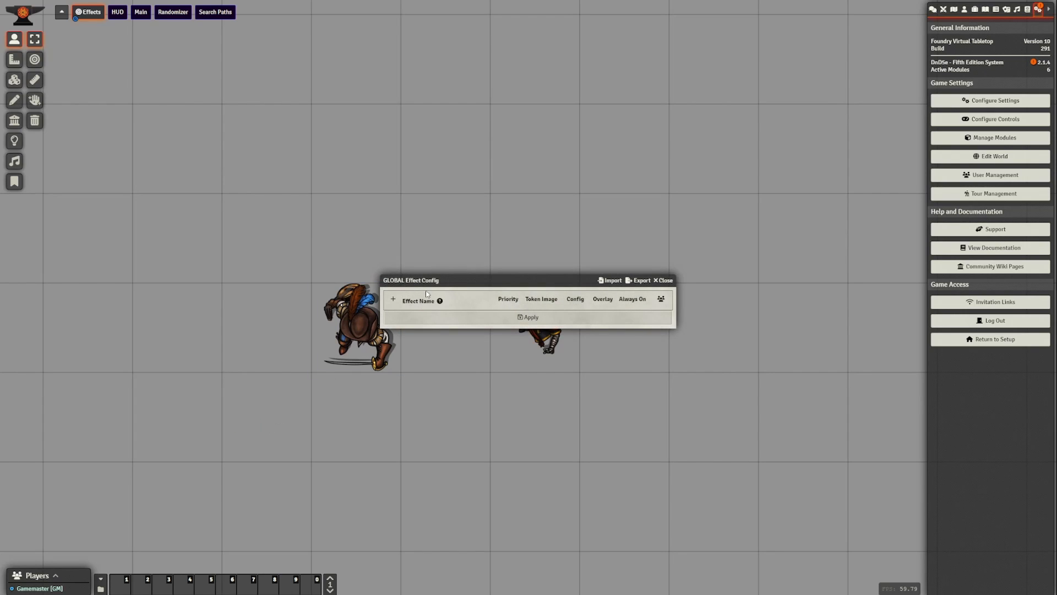
{"action": "left_click_drag", "start_coordinate": [438, 280], "coordinate": [360, 211]}
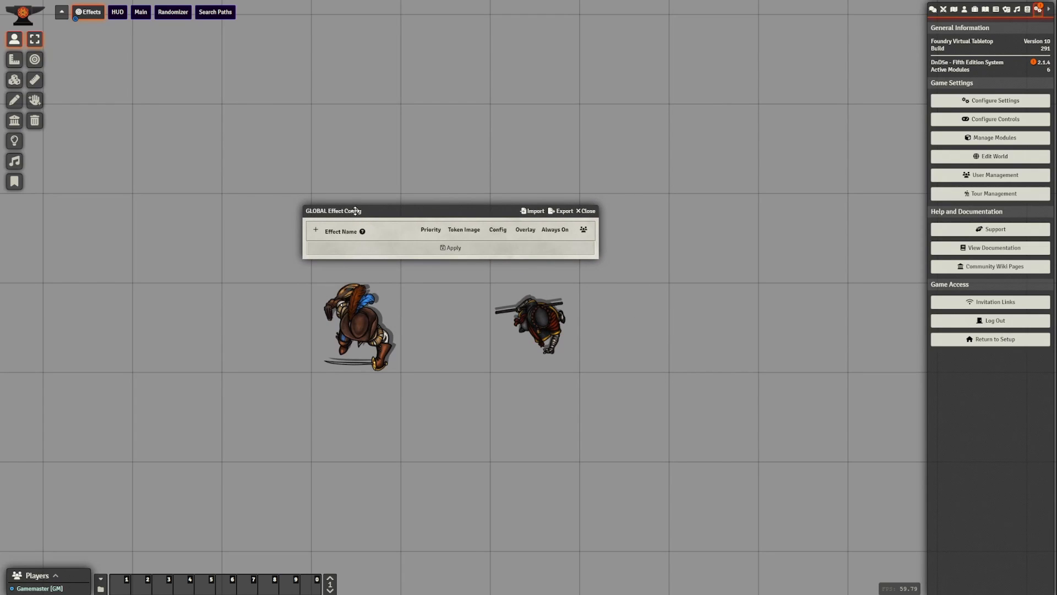
{"action": "left_click_drag", "start_coordinate": [355, 213], "coordinate": [347, 178]}
{"action": "left_click", "coordinate": [307, 197]}
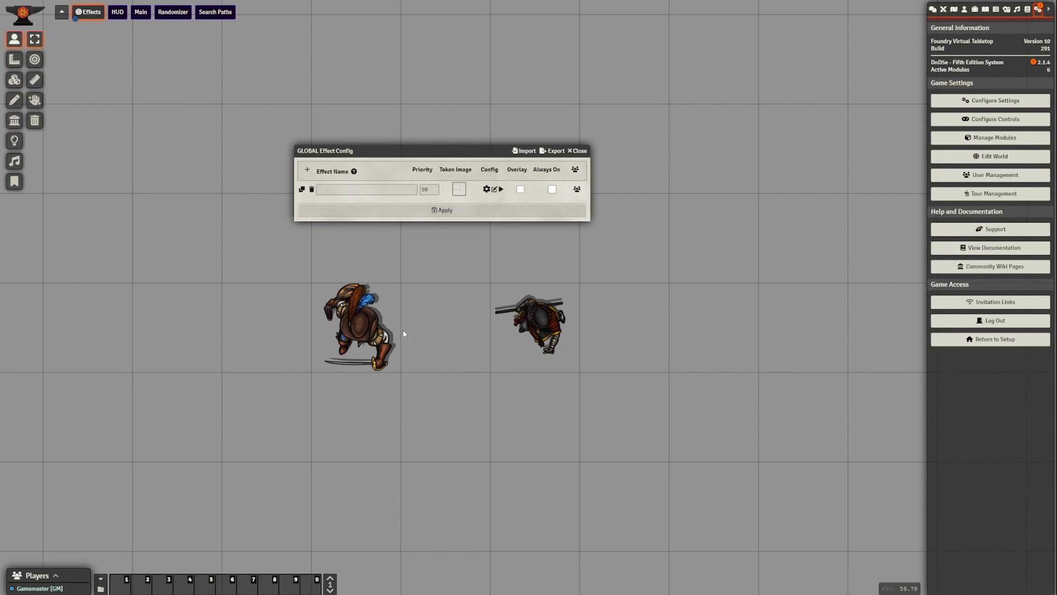
{"action": "left_click", "coordinate": [365, 191]}
{"action": "left_click_drag", "start_coordinate": [378, 152], "coordinate": [382, 175]}
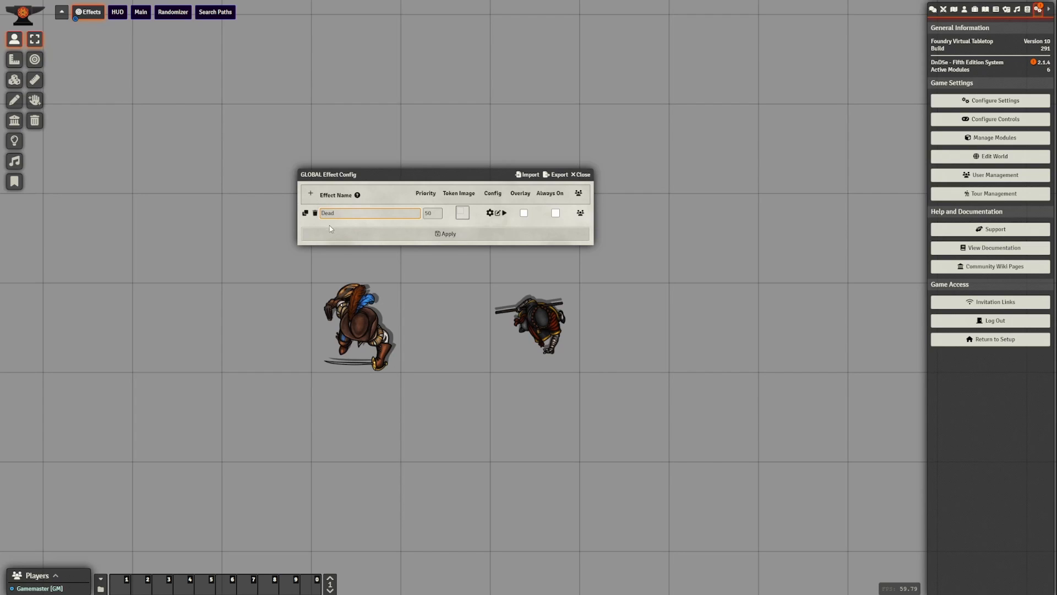
Display the pirate token's status effects beside the global configuration and apply the Dead mapping.
{"action": "right_click", "coordinate": [357, 319]}
{"action": "left_click", "coordinate": [431, 298]}
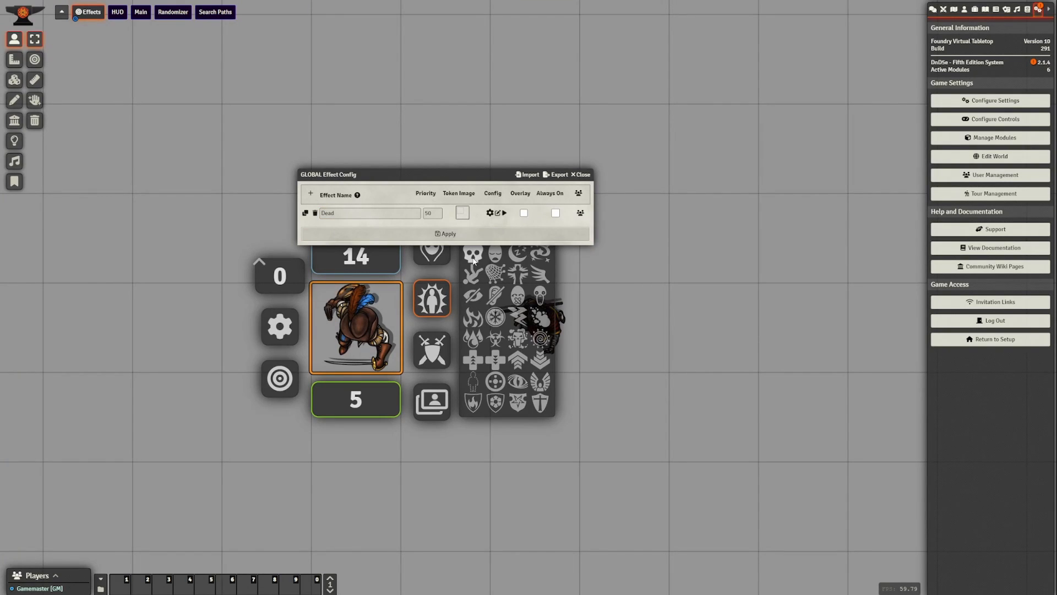
{"action": "left_click_drag", "start_coordinate": [439, 175], "coordinate": [434, 146]}
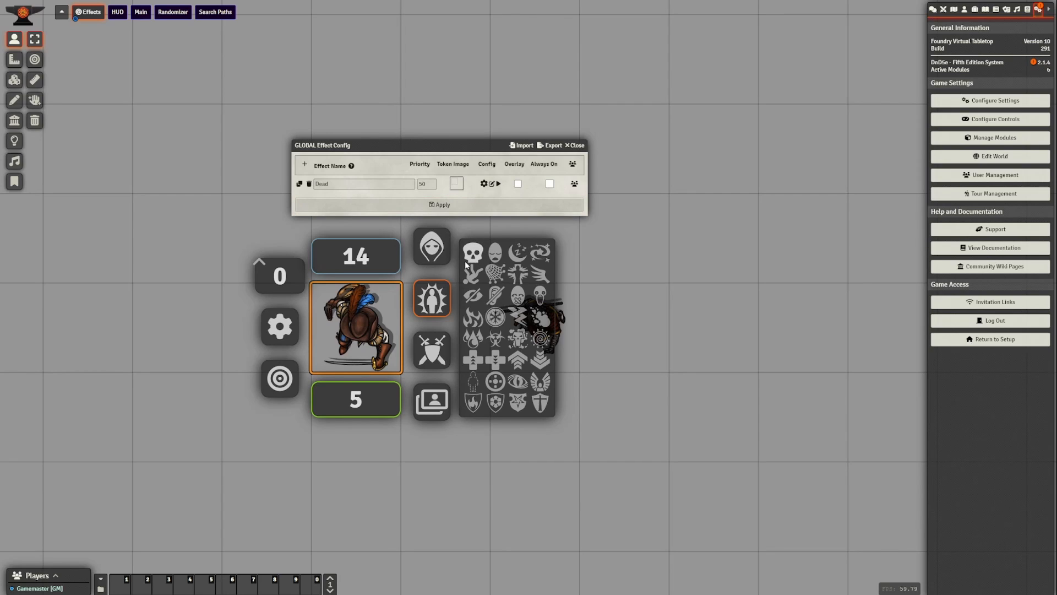
{"action": "left_click", "coordinate": [455, 208]}
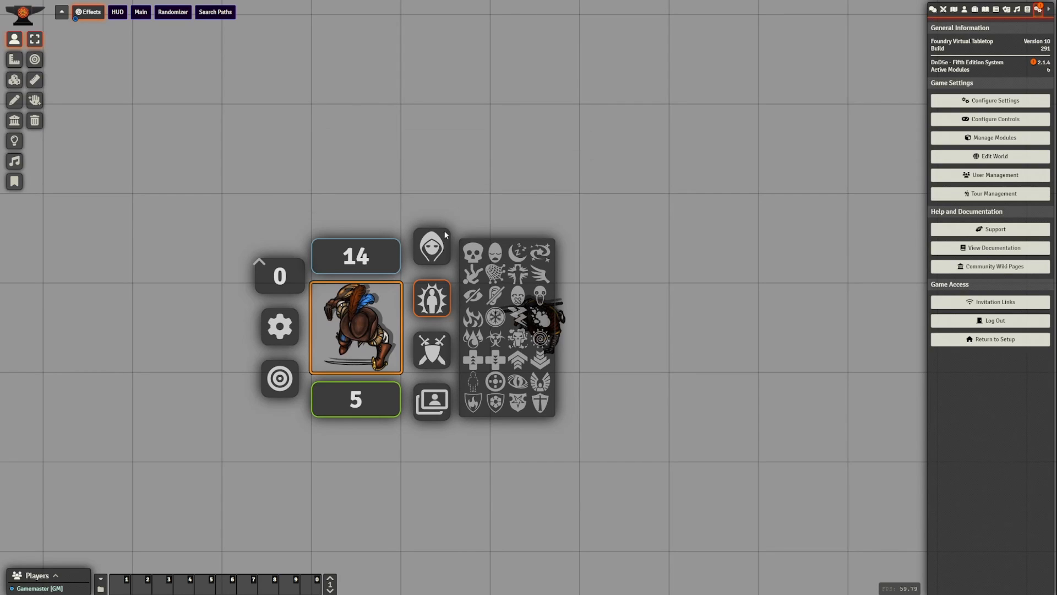
Toggle the Dead status on and off several times on the pirate token, leaving it off.
{"action": "left_click", "coordinate": [473, 259]}
{"action": "left_click", "coordinate": [473, 259]}
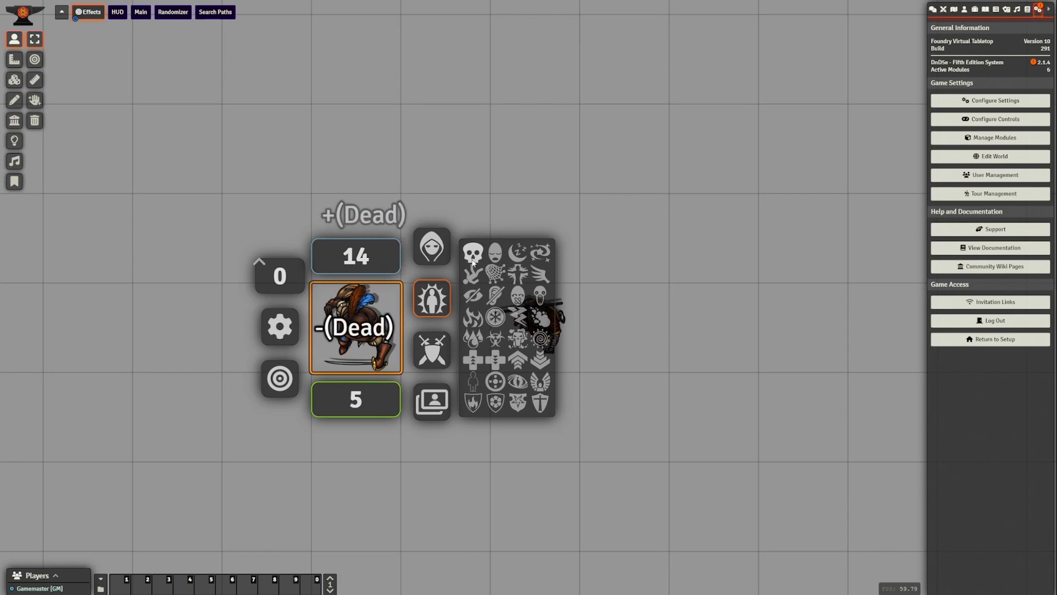
{"action": "left_click", "coordinate": [472, 259]}
{"action": "left_click", "coordinate": [473, 259]}
{"action": "left_click", "coordinate": [472, 259]}
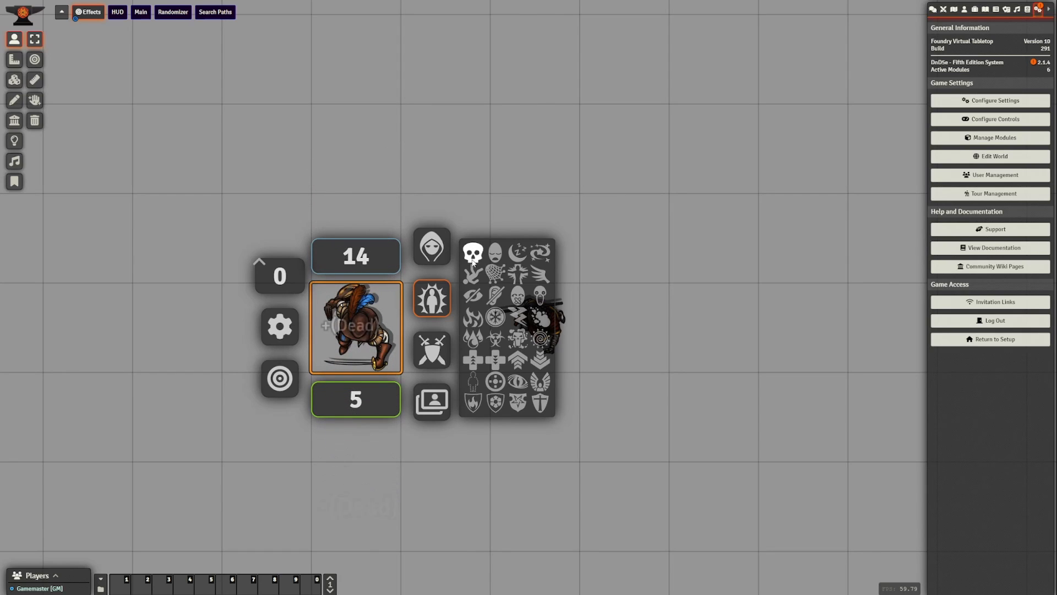
{"action": "left_click", "coordinate": [473, 259]}
{"action": "left_click", "coordinate": [424, 191]}
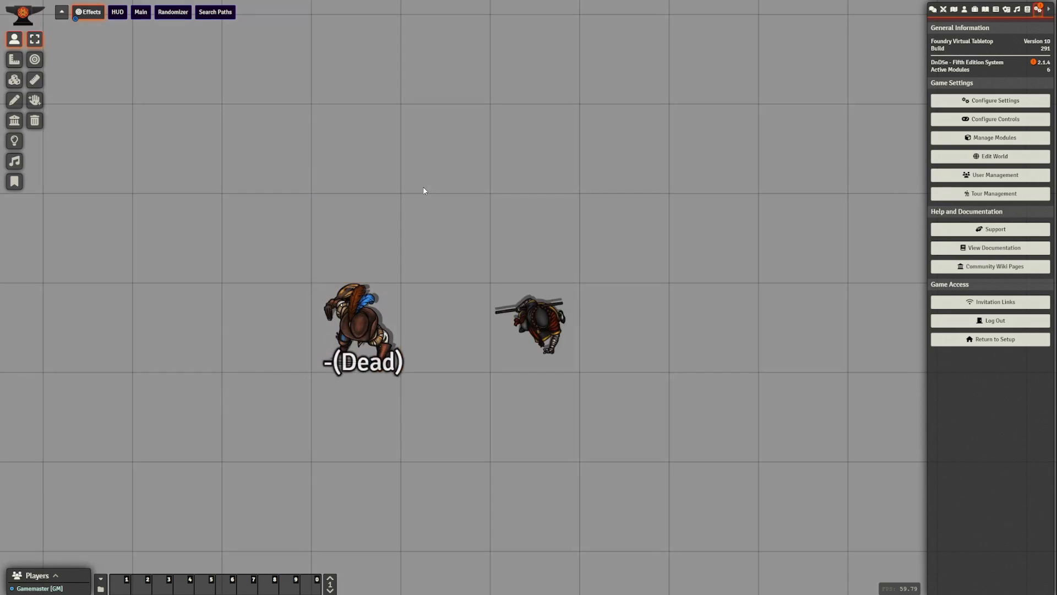
Reopen the global effect configuration and view the token art search and TVA_Overlays file browser for the Dead mapping's image.
{"action": "key", "text": "shift+g"}
{"action": "left_click_drag", "start_coordinate": [450, 265], "coordinate": [378, 190]}
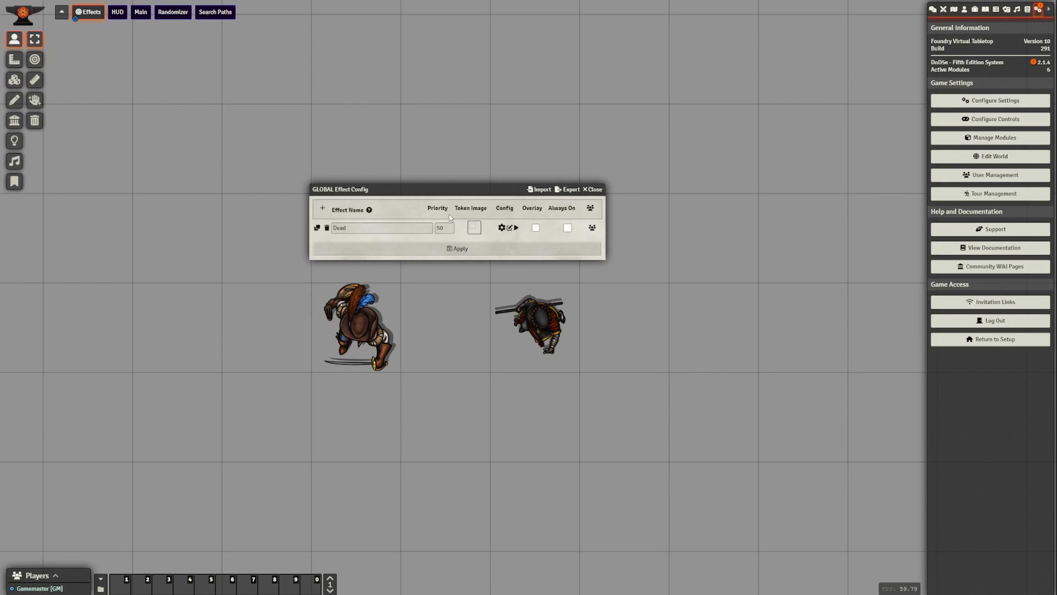
{"action": "left_click", "coordinate": [477, 232]}
{"action": "left_click_drag", "start_coordinate": [489, 203], "coordinate": [511, 189]}
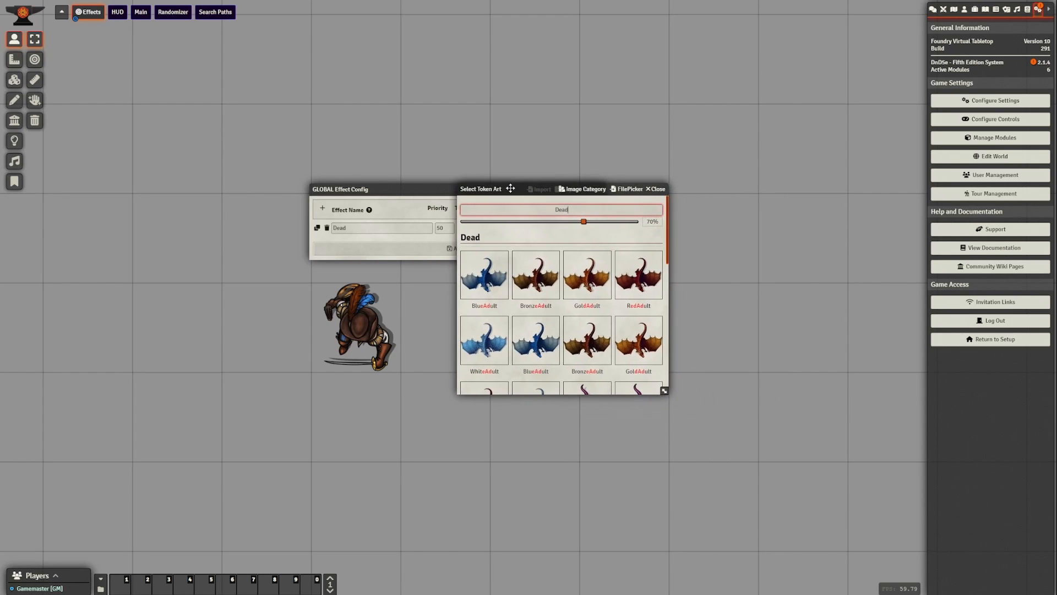
{"action": "left_click", "coordinate": [658, 189]}
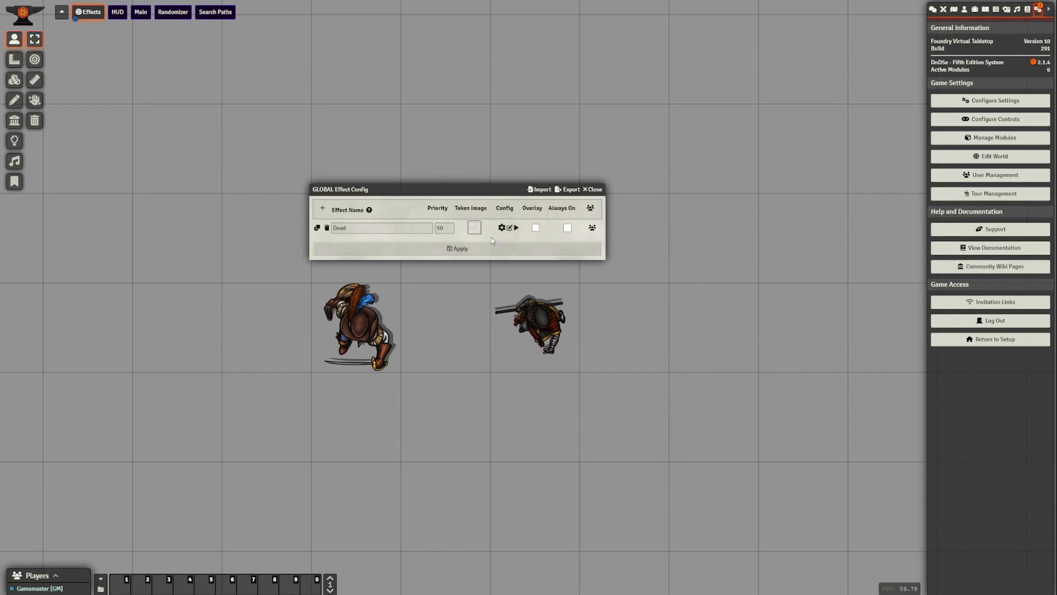
{"action": "left_click", "coordinate": [474, 228]}
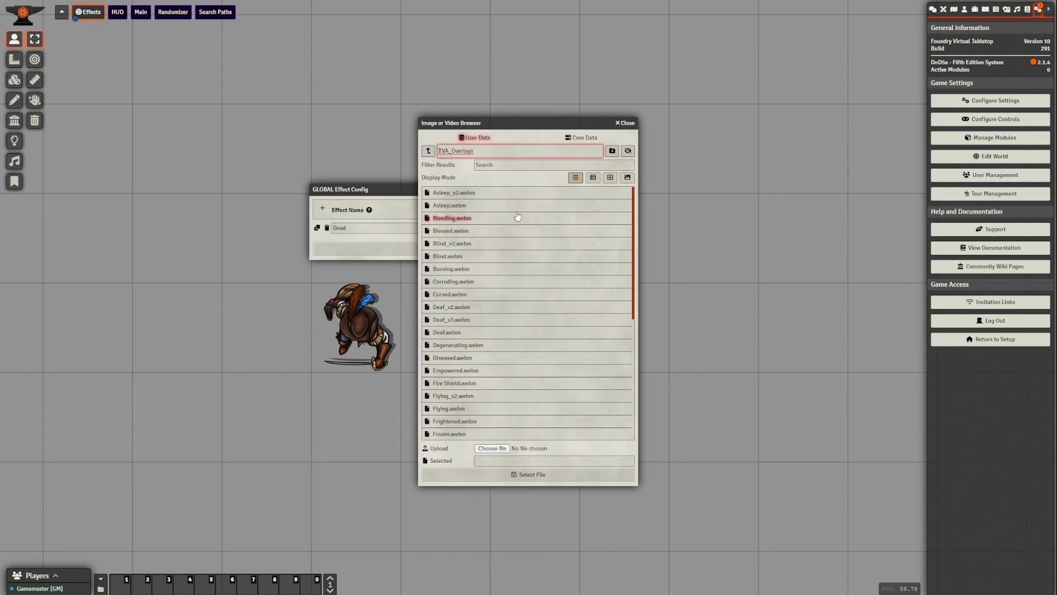
{"action": "left_click", "coordinate": [622, 123]}
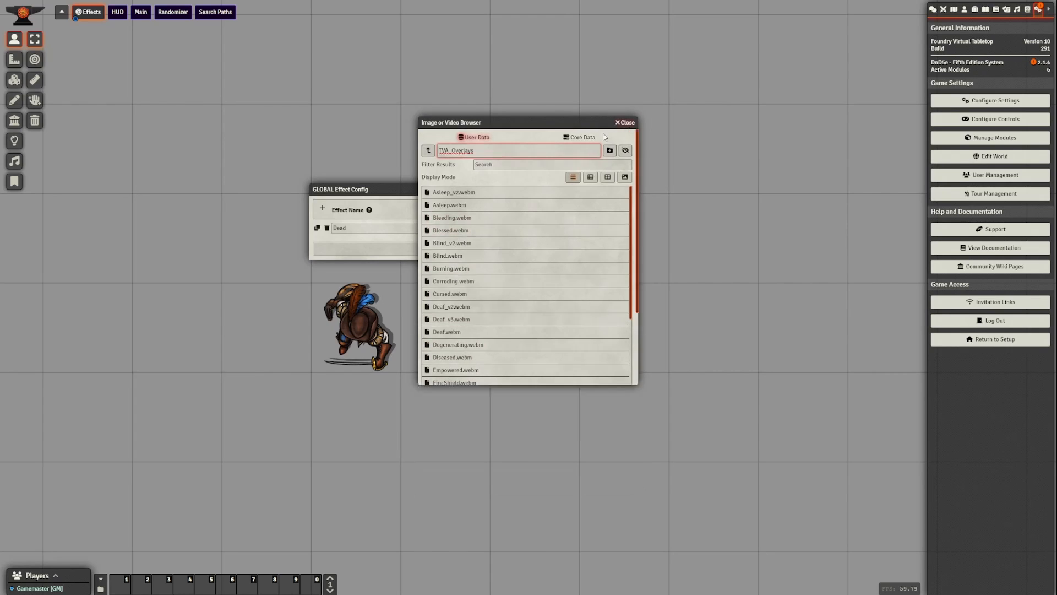
Assign the MyconidAdult art as the Dead mapping's token image.
{"action": "left_click", "coordinate": [479, 229]}
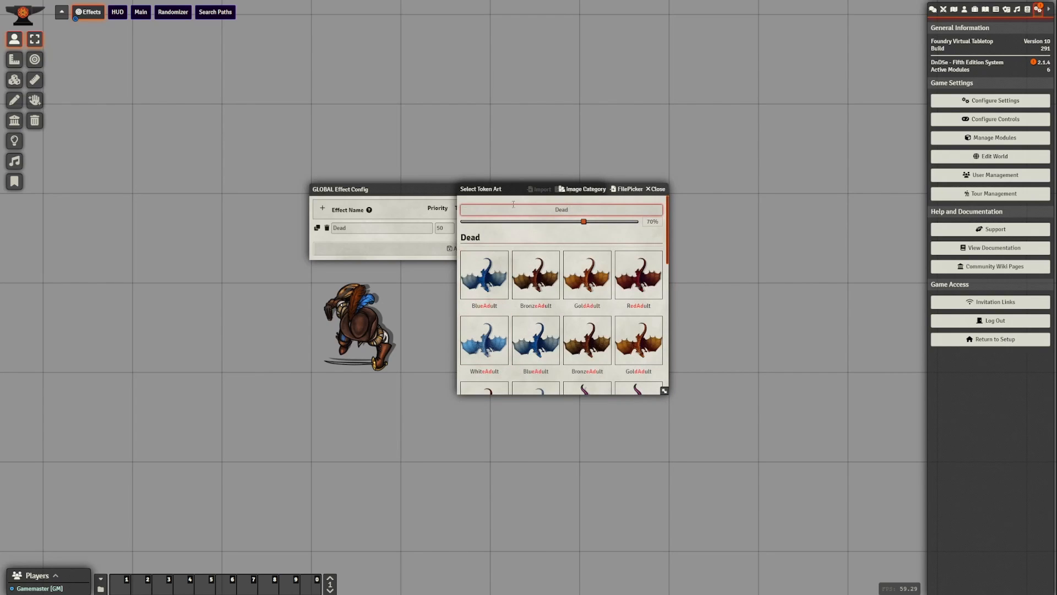
{"action": "scroll", "coordinate": [629, 327], "scroll_direction": "down", "scroll_amount": 3}
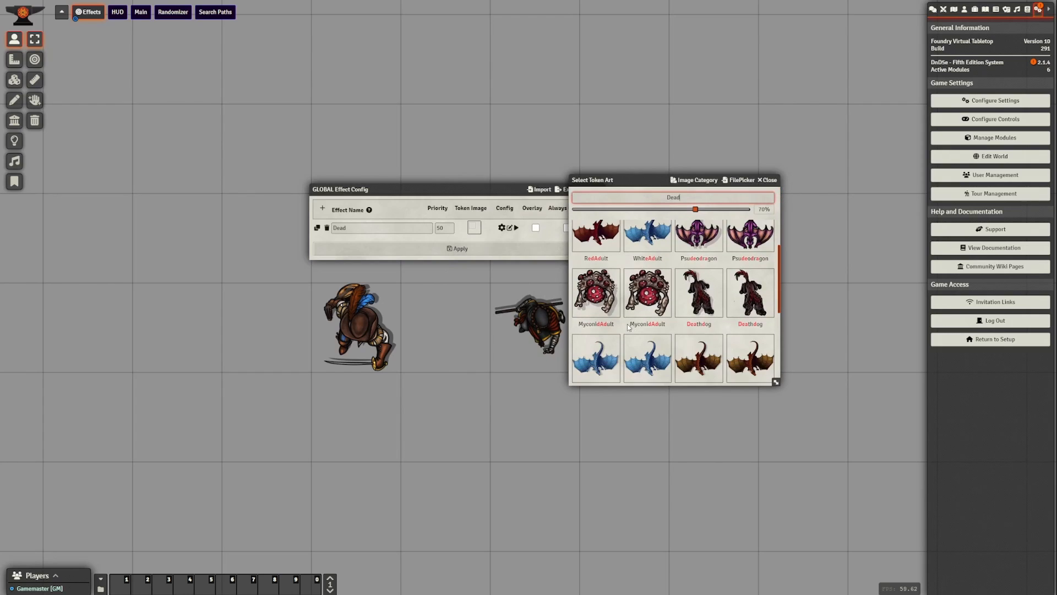
{"action": "left_click", "coordinate": [598, 297]}
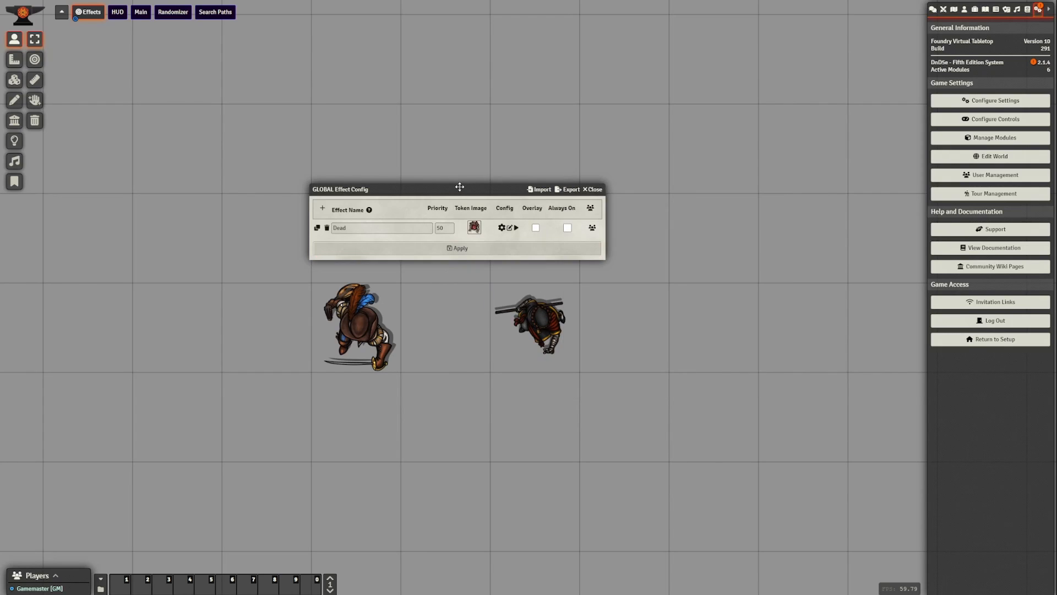
Apply the global Dead mapping and test it by toggling the Dead status on and off on the sword-wielding pirate token.
{"action": "left_click_drag", "start_coordinate": [460, 187], "coordinate": [468, 173]}
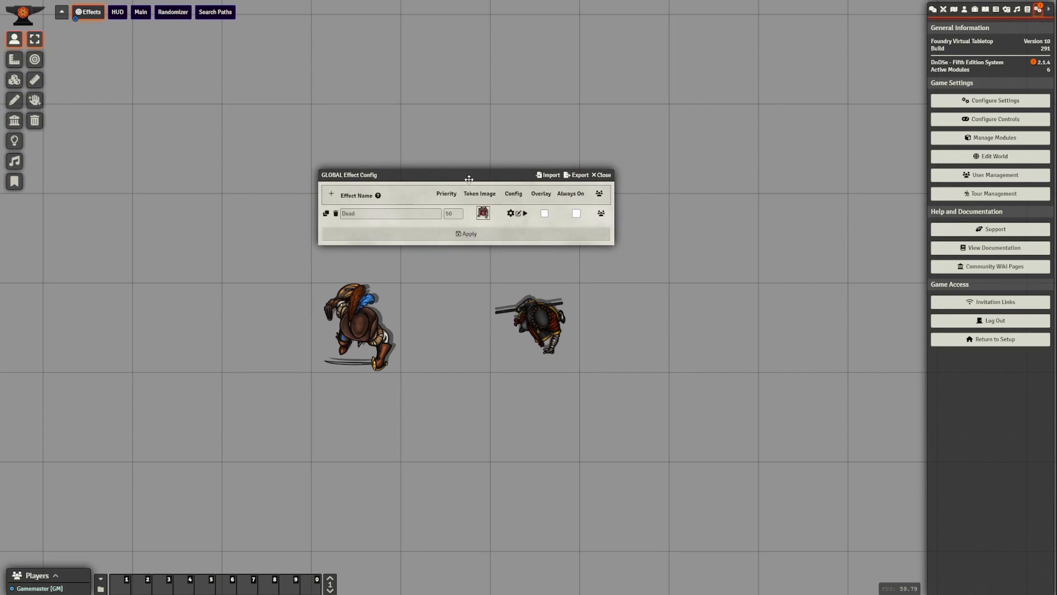
{"action": "left_click", "coordinate": [466, 235]}
{"action": "left_click", "coordinate": [376, 329]}
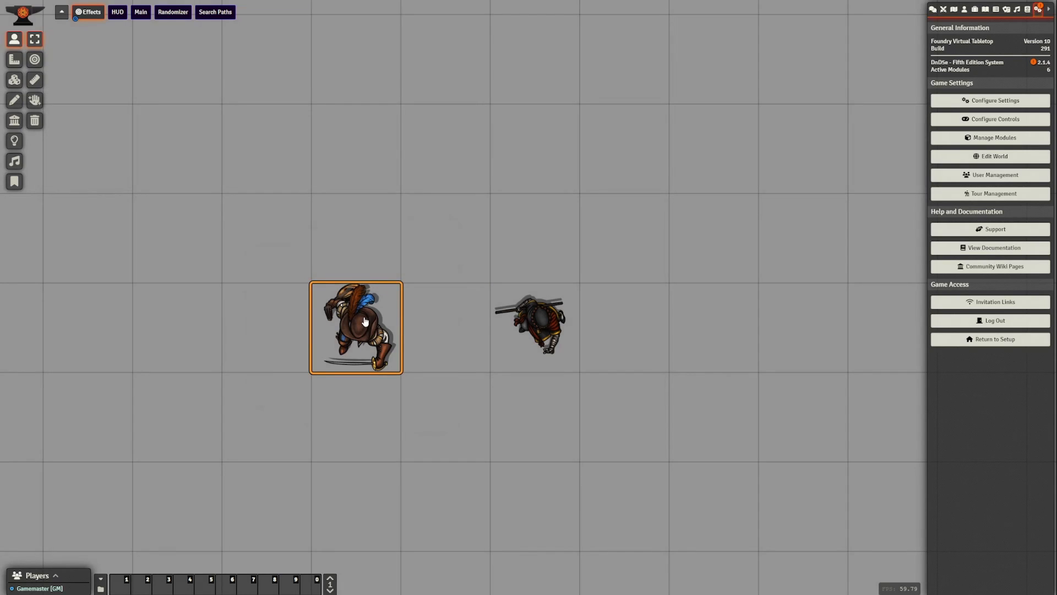
{"action": "right_click", "coordinate": [366, 322]}
{"action": "left_click", "coordinate": [431, 300]}
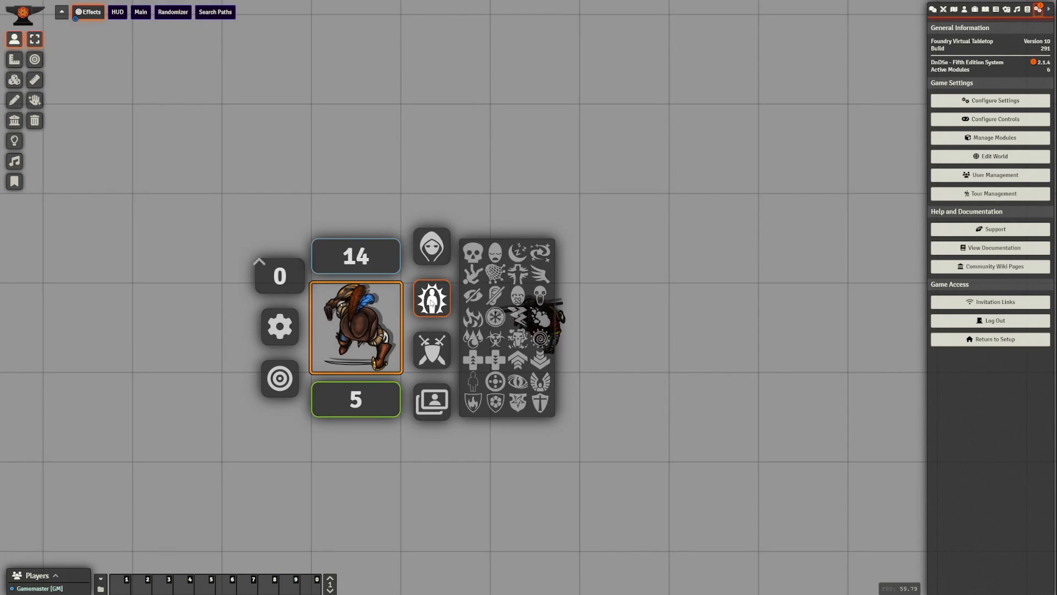
{"action": "left_click", "coordinate": [469, 261]}
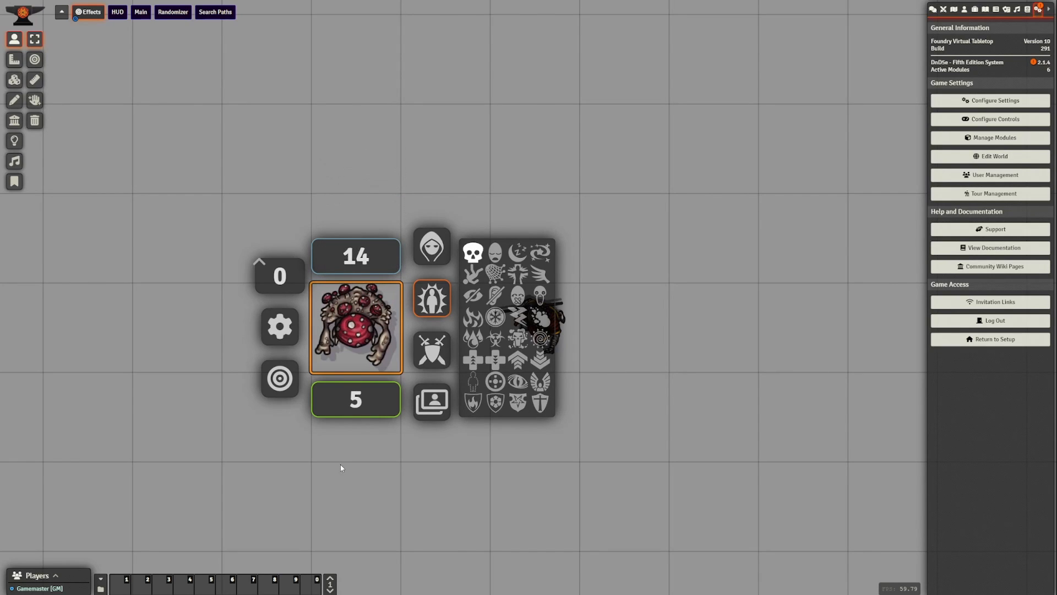
{"action": "left_click", "coordinate": [475, 252]}
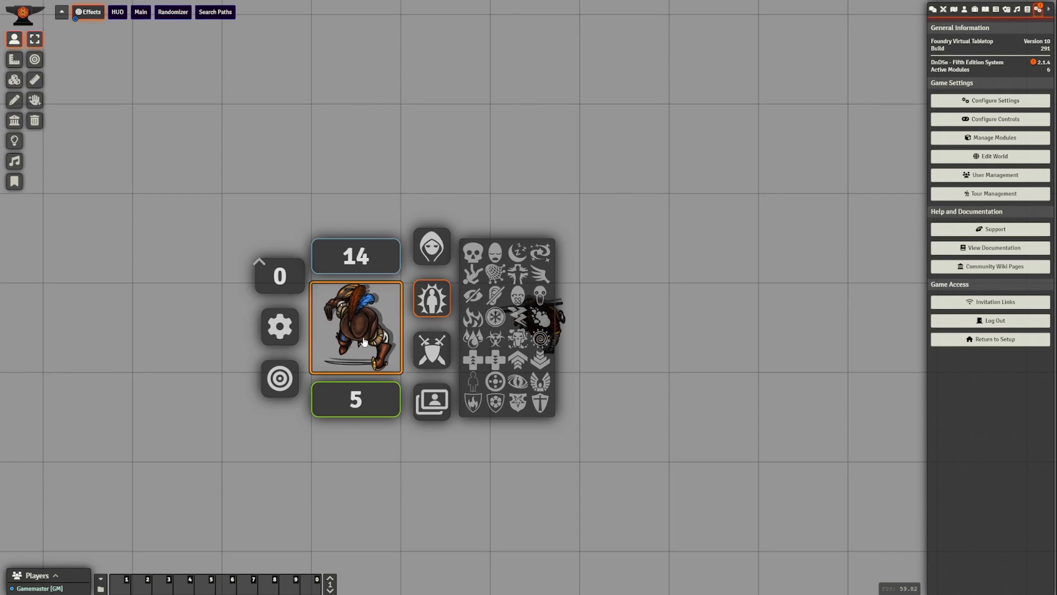
{"action": "left_click", "coordinate": [451, 486]}
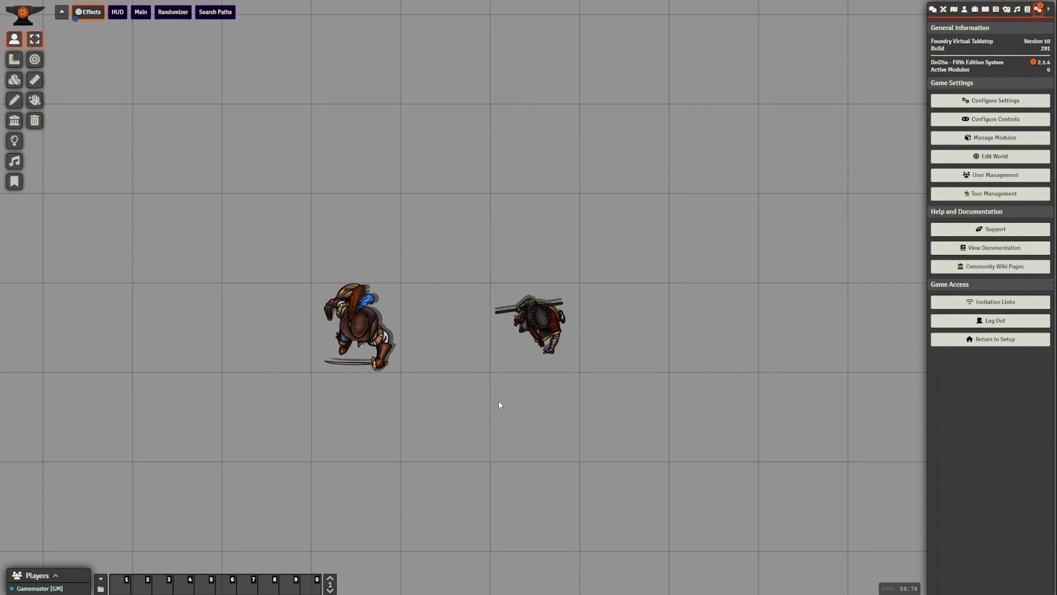
Give the second token, beside the pirate with the blue-feathered hat, the Dead status.
{"action": "right_click", "coordinate": [530, 355]}
{"action": "left_click", "coordinate": [610, 298]}
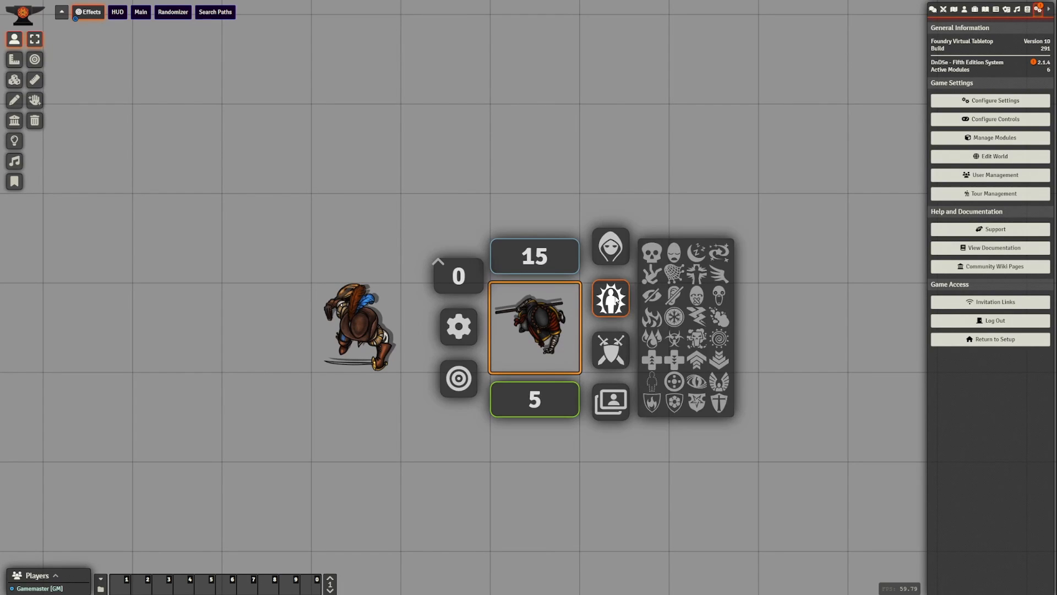
{"action": "left_click", "coordinate": [651, 261]}
Toggle the Dead status on and back off on the pirate token with the blue feather.
{"action": "right_click", "coordinate": [343, 340]}
{"action": "left_click", "coordinate": [433, 299]}
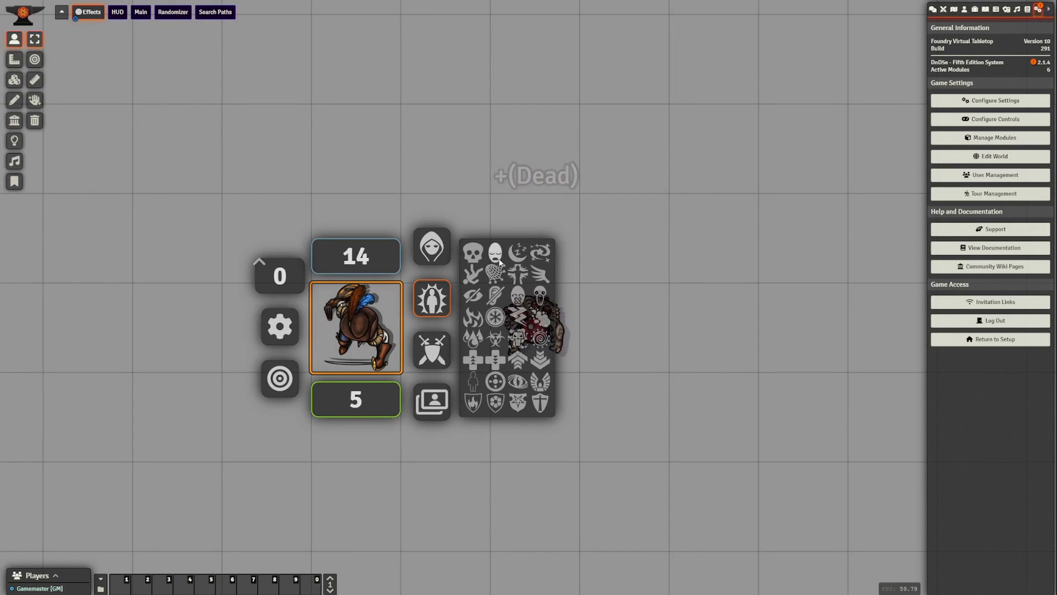
{"action": "left_click", "coordinate": [472, 253]}
{"action": "left_click", "coordinate": [612, 317]}
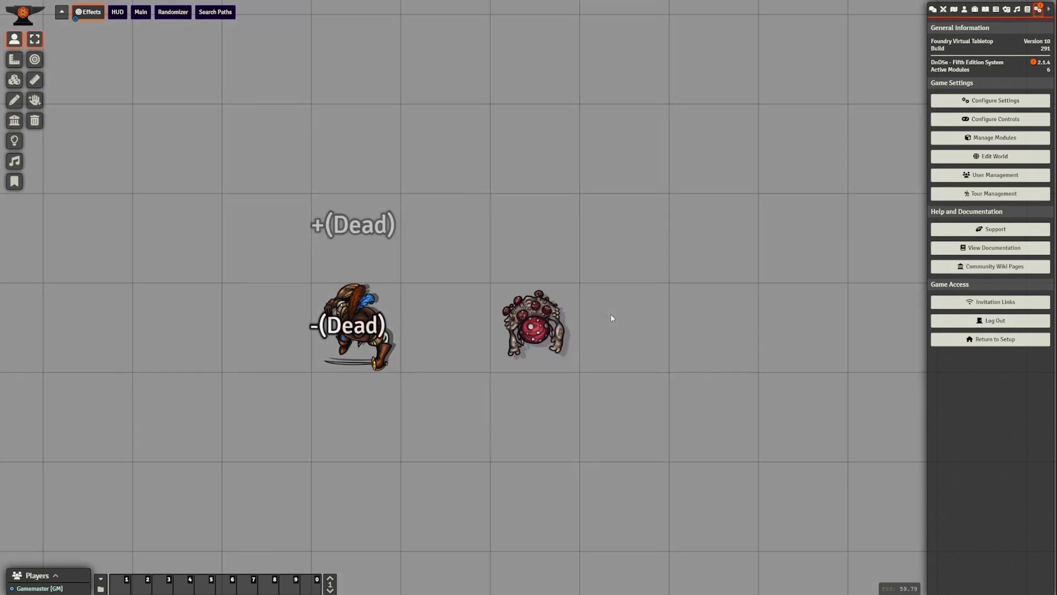
Remove the Dead status from the mutated creature token and leave both tokens deselected.
{"action": "right_click", "coordinate": [533, 326]}
{"action": "left_click", "coordinate": [611, 298]}
{"action": "left_click", "coordinate": [651, 252]}
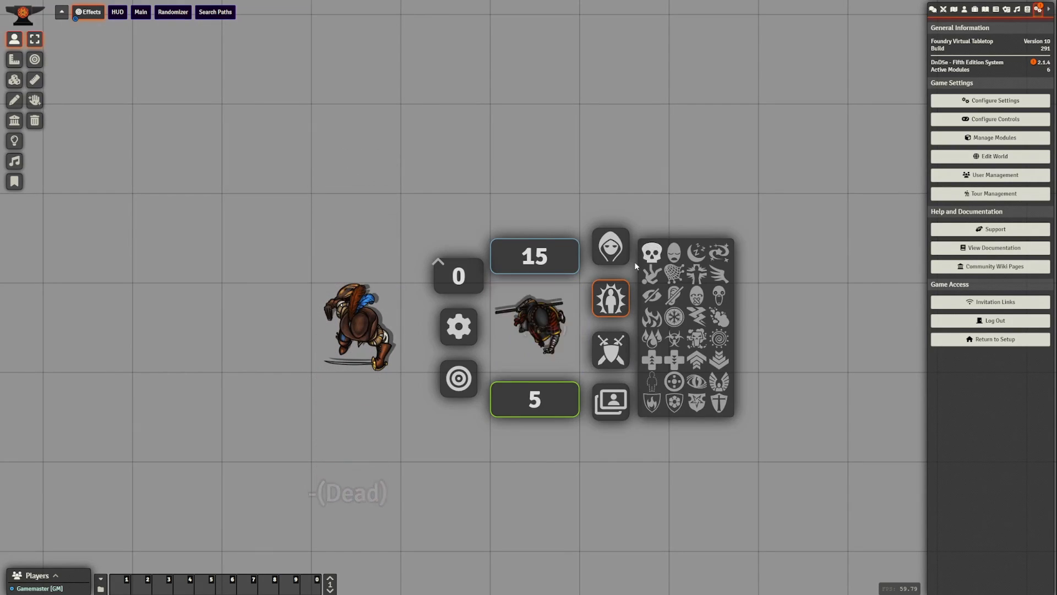
{"action": "left_click", "coordinate": [363, 354]}
{"action": "left_click_drag", "start_coordinate": [229, 234], "coordinate": [566, 439]}
{"action": "left_click", "coordinate": [504, 429]}
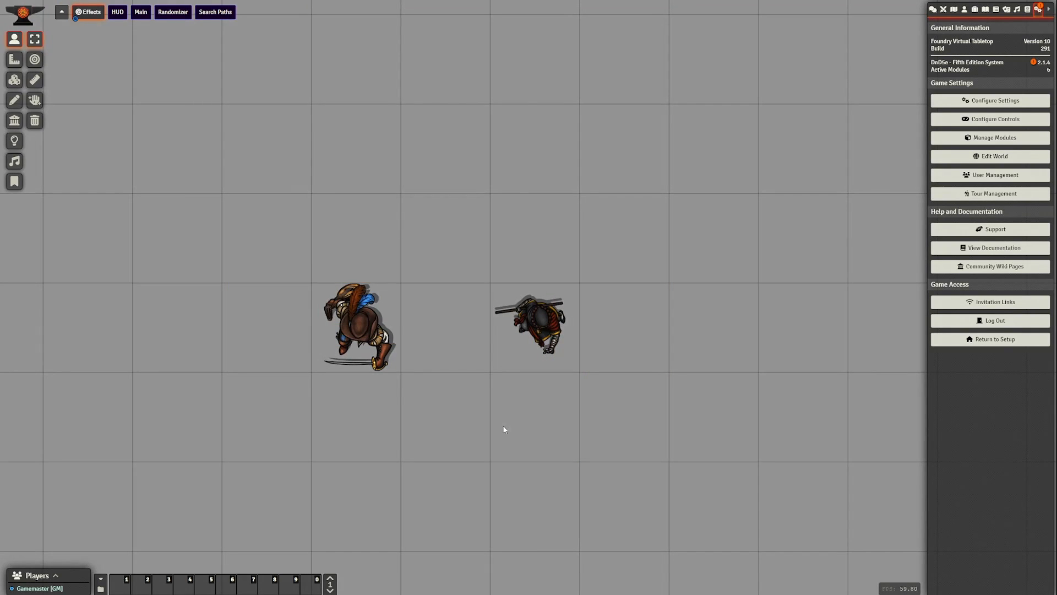
Clear the token image assigned to the Dead mapping in the global effect configuration.
{"action": "left_click_drag", "start_coordinate": [510, 267], "coordinate": [409, 186]}
{"action": "left_click", "coordinate": [368, 343]}
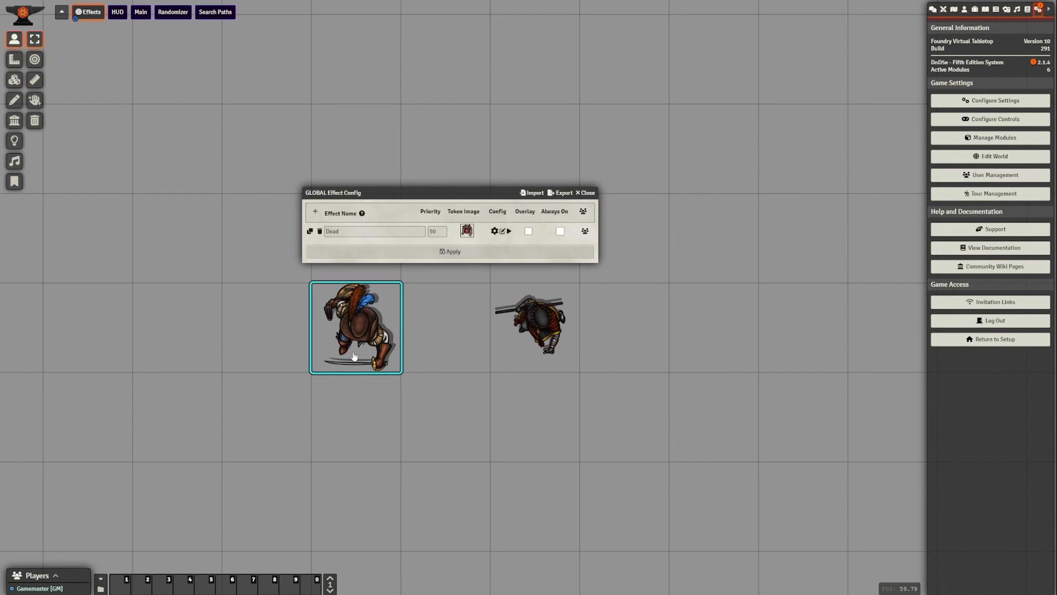
{"action": "right_click", "coordinate": [467, 233]}
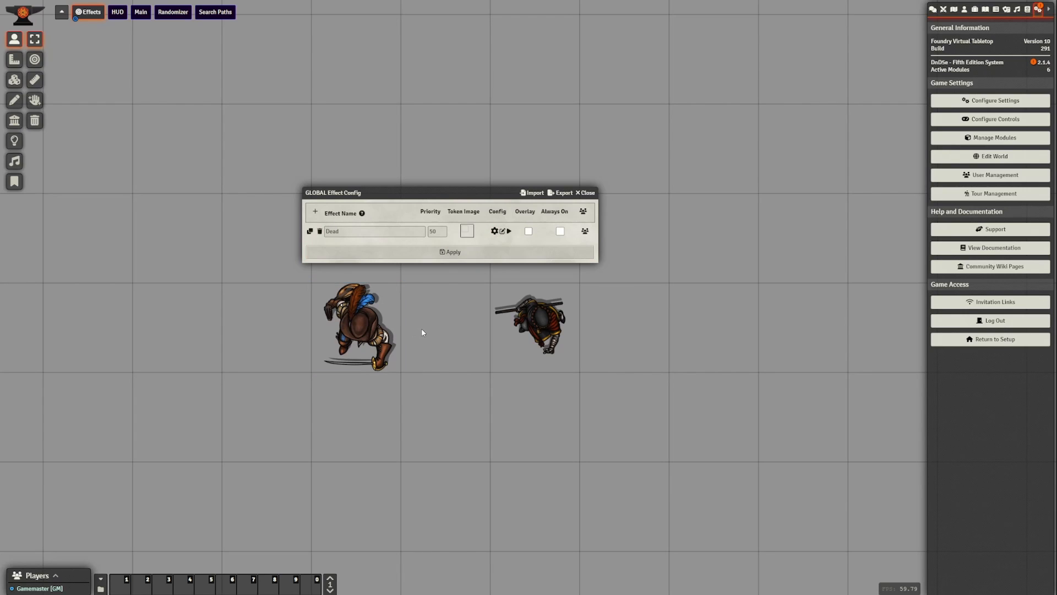
Give the Dead mapping a token configuration with tint color #ff0000 and apply the global effect configuration.
{"action": "left_click", "coordinate": [495, 231]}
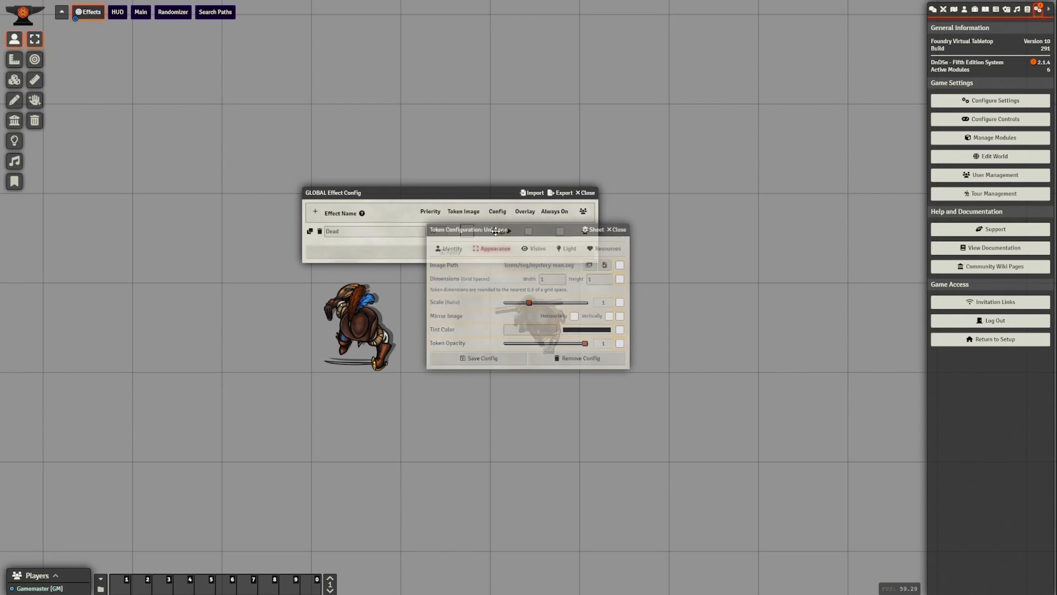
{"action": "left_click_drag", "start_coordinate": [495, 232], "coordinate": [409, 376]}
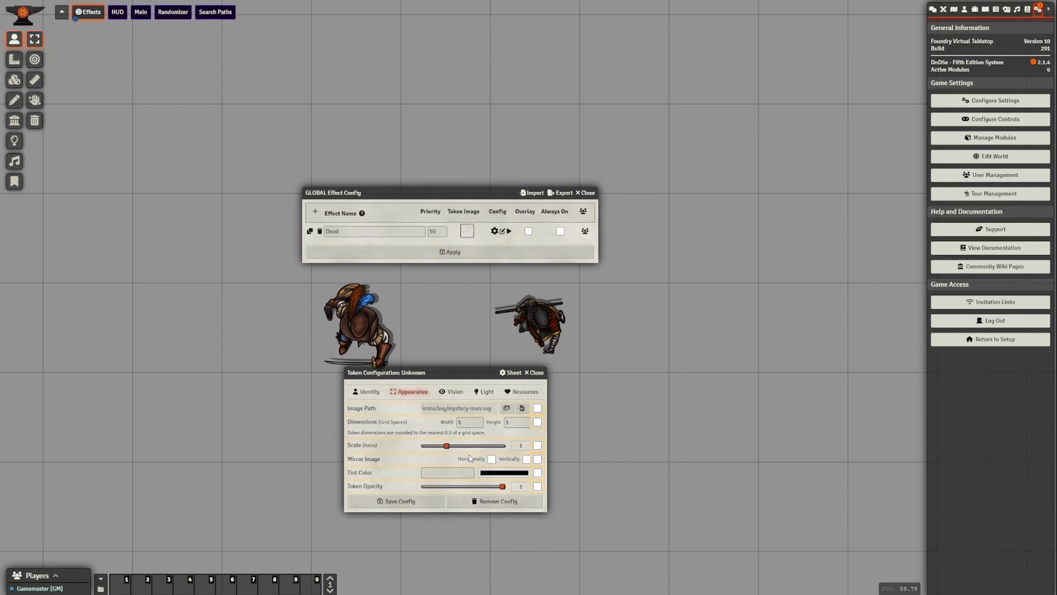
{"action": "left_click_drag", "start_coordinate": [536, 486], "coordinate": [611, 470]}
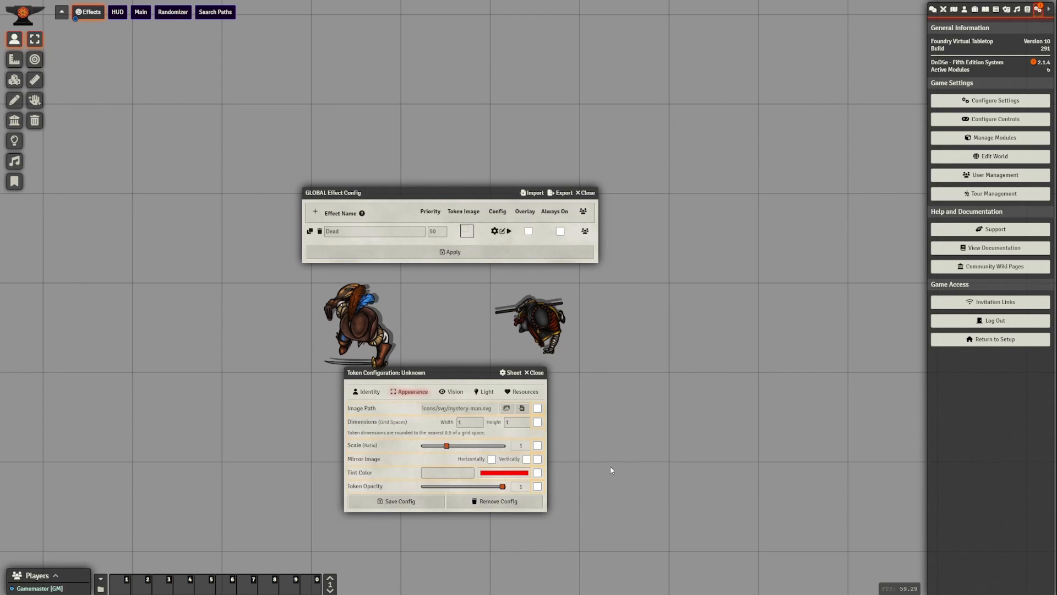
{"action": "left_click", "coordinate": [396, 502]}
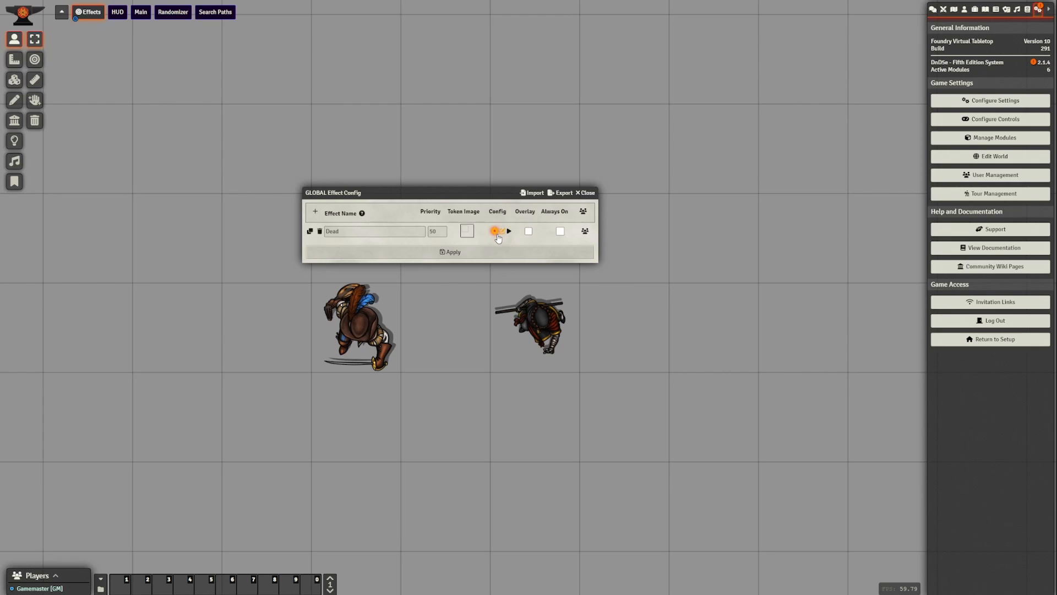
{"action": "left_click", "coordinate": [453, 251]}
Apply the Dead status to the left-hand token and to the right-hand token to test the tint.
{"action": "right_click", "coordinate": [386, 325]}
{"action": "left_click", "coordinate": [432, 298]}
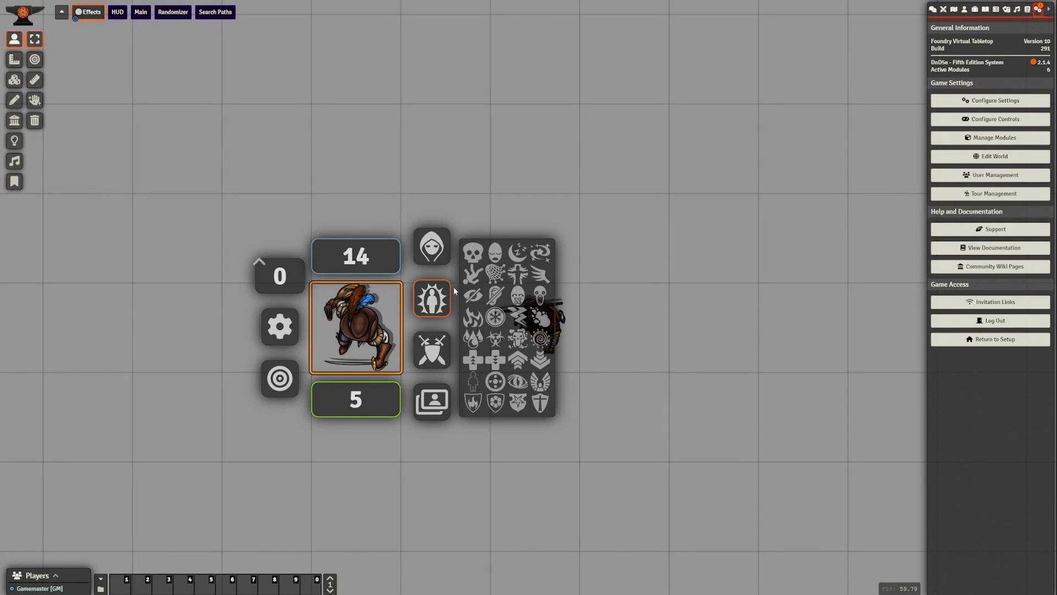
{"action": "left_click", "coordinate": [471, 254]}
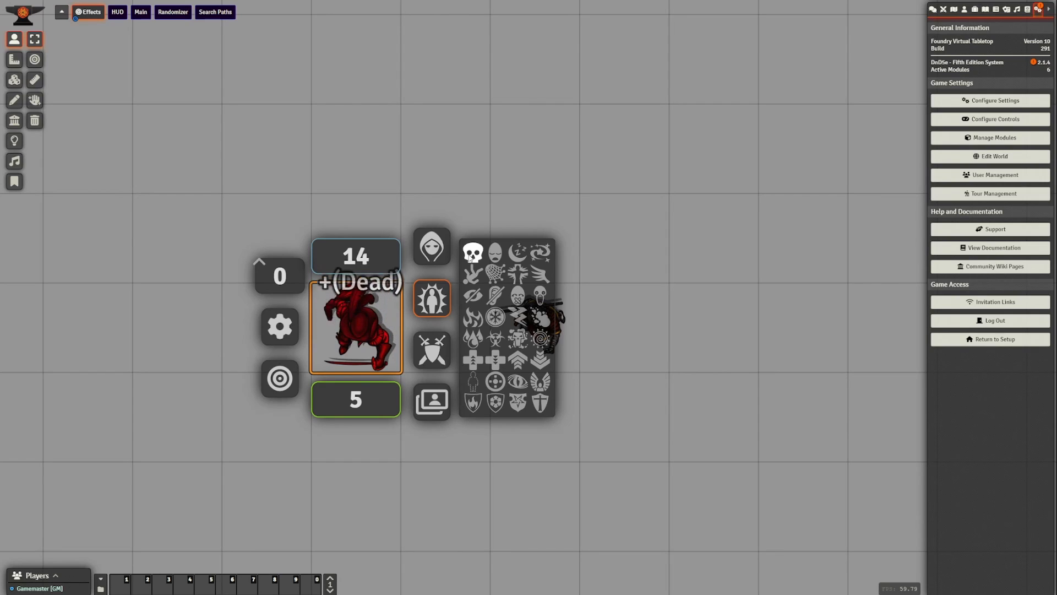
{"action": "left_click", "coordinate": [375, 450]}
{"action": "right_click", "coordinate": [575, 324]}
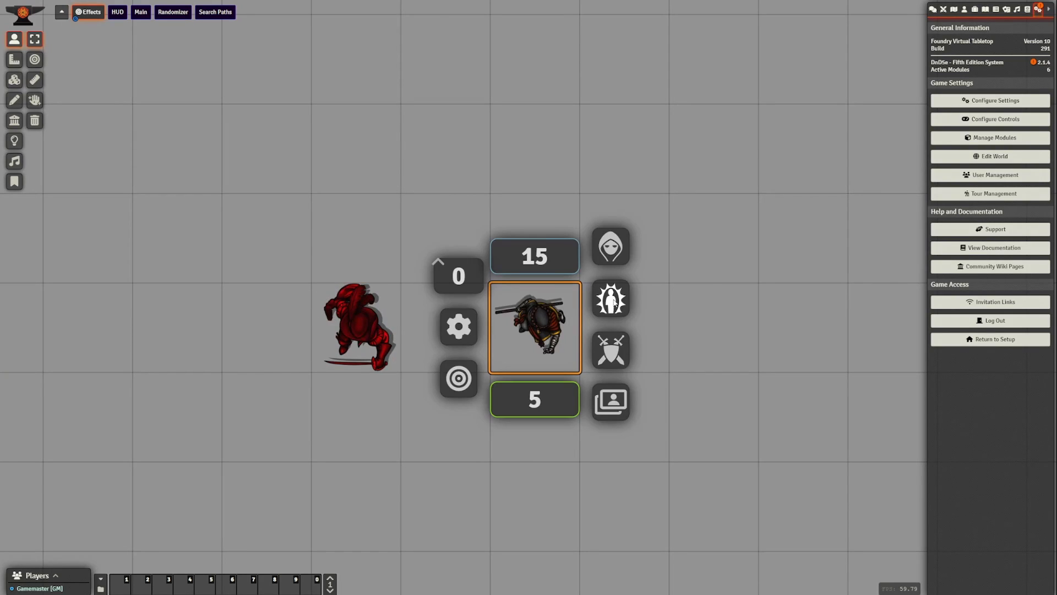
{"action": "left_click", "coordinate": [610, 298]}
{"action": "left_click", "coordinate": [652, 253]}
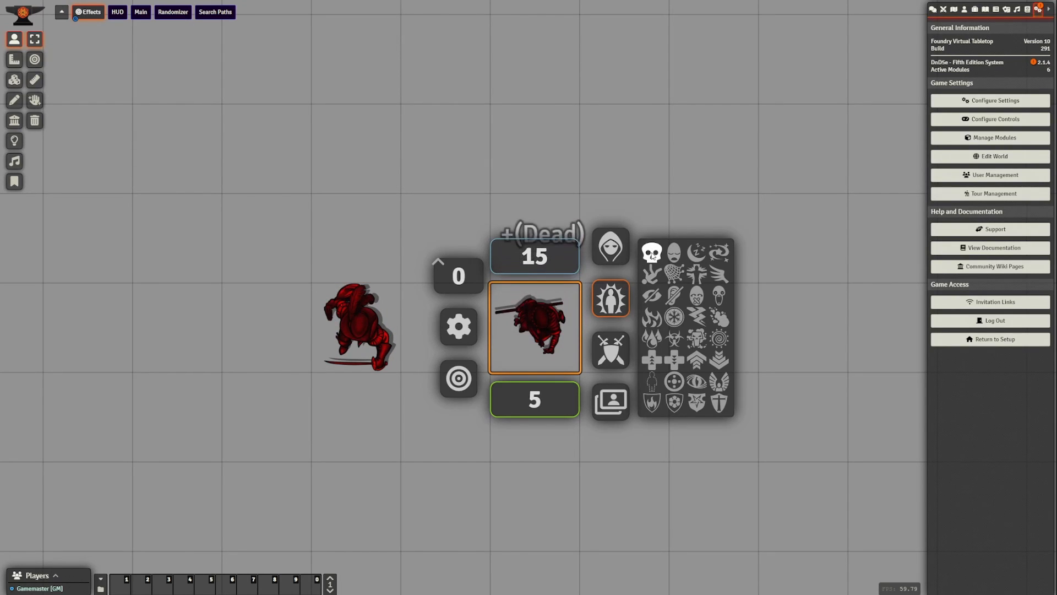
Remove the Dead status from both tokens.
{"action": "left_click", "coordinate": [652, 252]}
{"action": "right_click", "coordinate": [358, 325]}
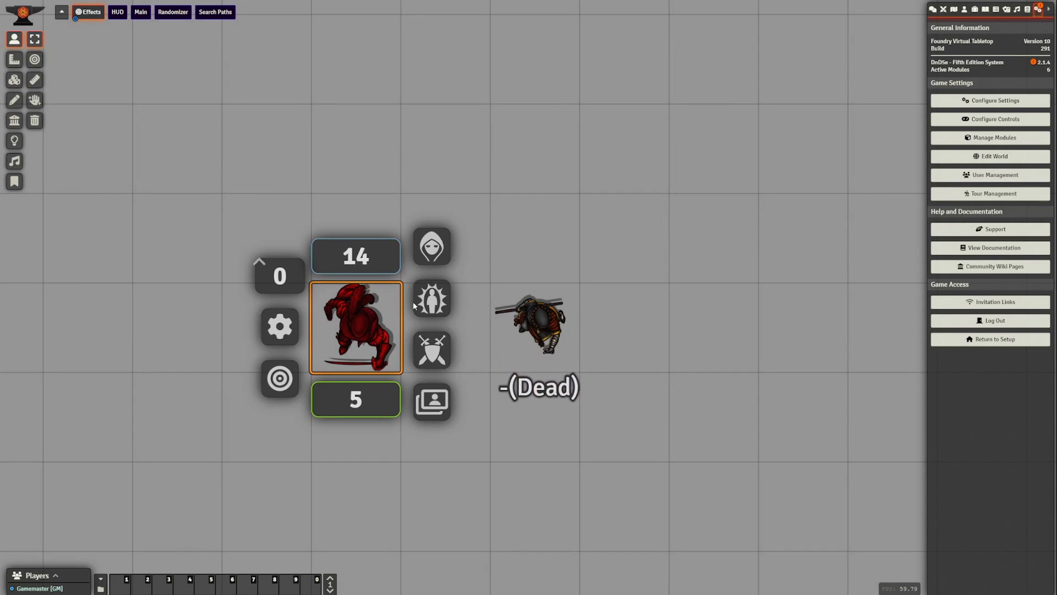
{"action": "left_click", "coordinate": [432, 298]}
{"action": "left_click", "coordinate": [474, 261]}
{"action": "left_click", "coordinate": [482, 481]}
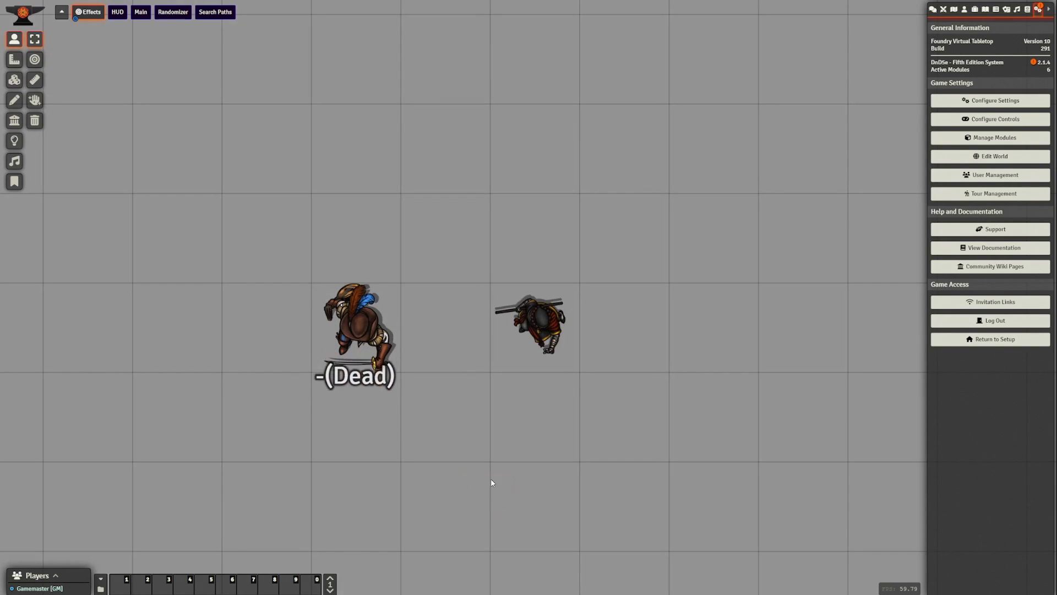
Remove the tint token configuration from the Dead mapping in the global effect configuration.
{"action": "key", "text": "shift+g"}
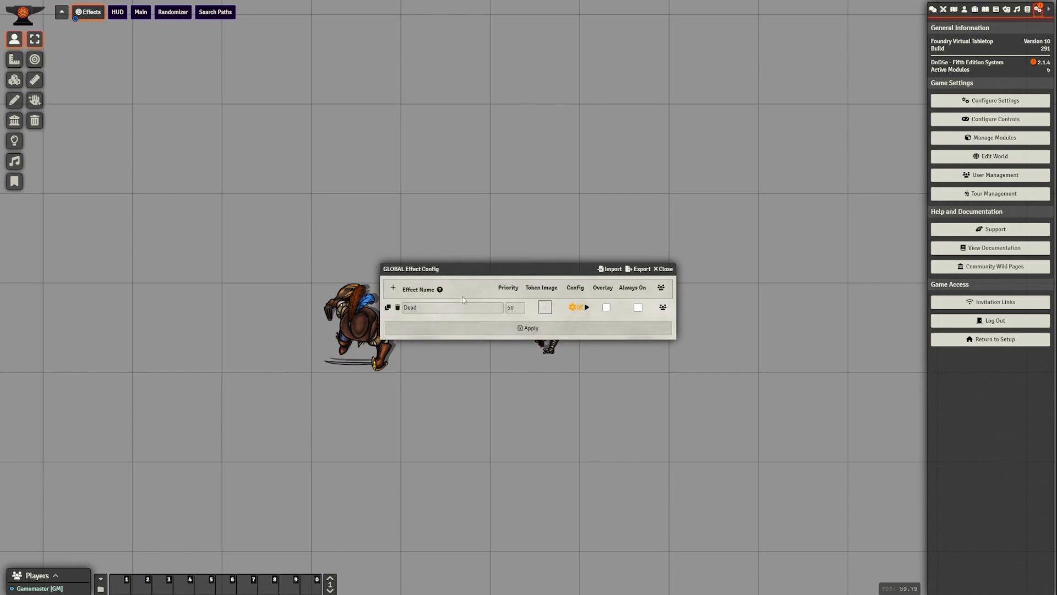
{"action": "left_click", "coordinate": [575, 306]}
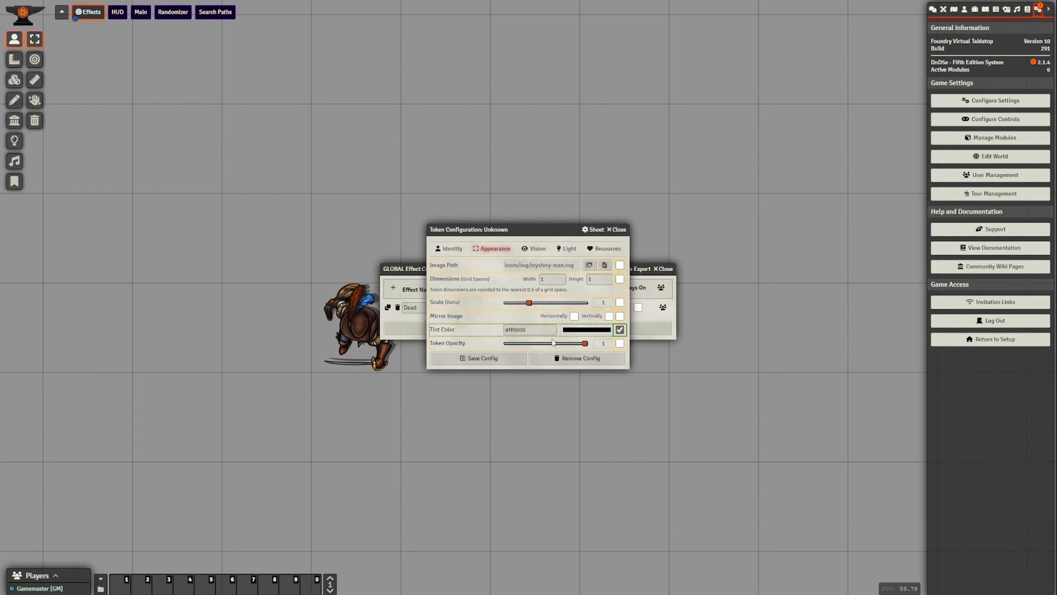
{"action": "left_click", "coordinate": [581, 359]}
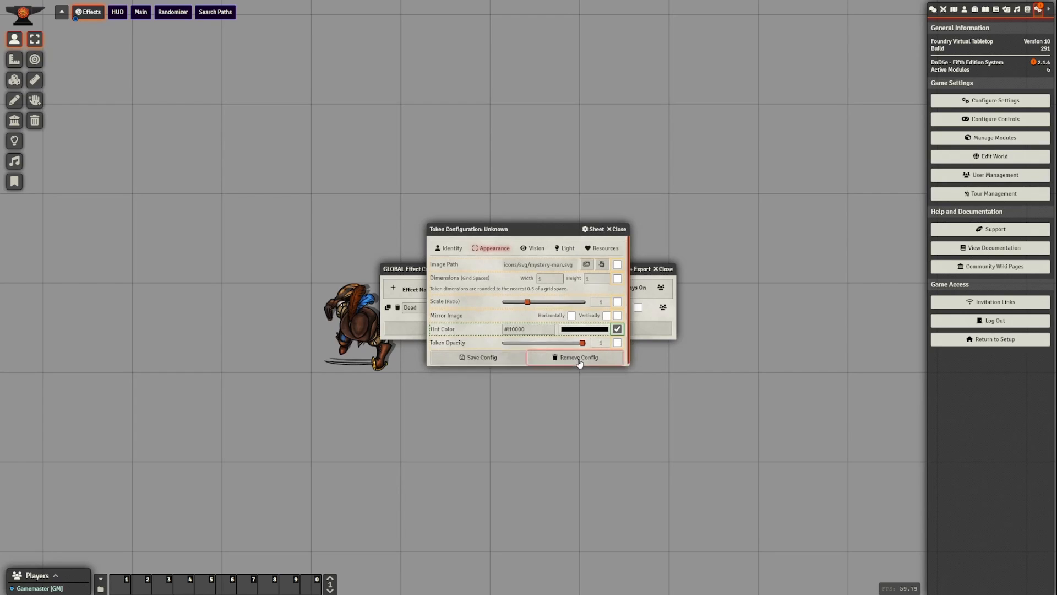
{"action": "left_click_drag", "start_coordinate": [541, 268], "coordinate": [500, 202]}
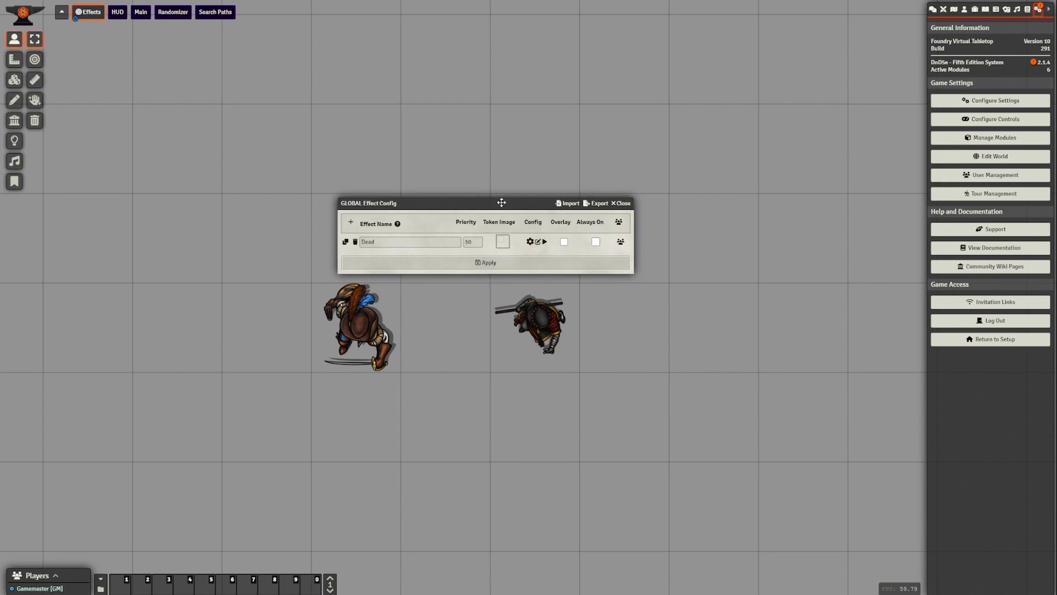
Enter the Run On Apply script ui.notifications.info("APPLIED TO " + token.name); for the Dead mapping.
{"action": "left_click", "coordinate": [544, 242]}
{"action": "left_click", "coordinate": [491, 246]}
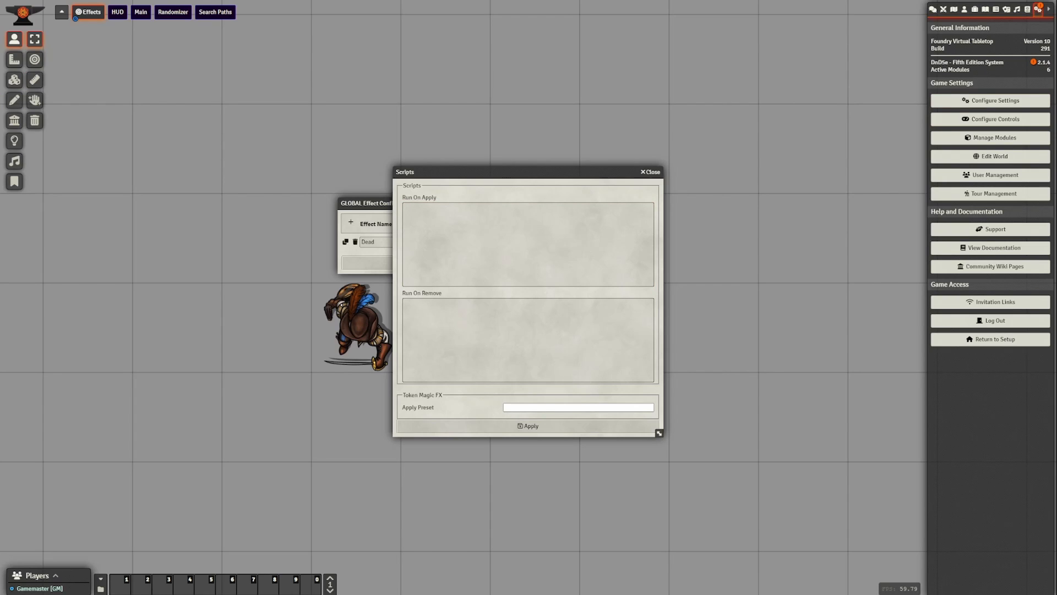
{"action": "left_click", "coordinate": [533, 256]}
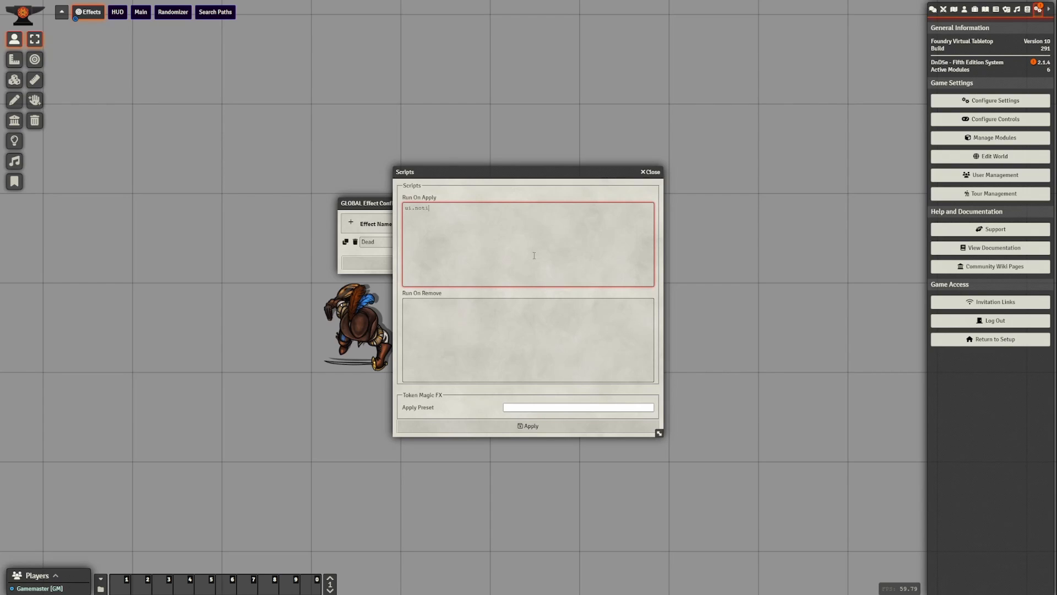
{"action": "type", "text": "ui.notifications.info(\"APPLIED TO \" + token.name);"}
Copy the script into Run On Remove with its text changed to "REMOVED FROM ", then save the scripts and apply the mapping.
{"action": "key", "text": "ctrl+a"}
{"action": "key", "text": "ctrl+c"}
{"action": "left_click", "coordinate": [502, 320]}
{"action": "key", "text": "ctrl+v"}
{"action": "double_click", "coordinate": [492, 306]}
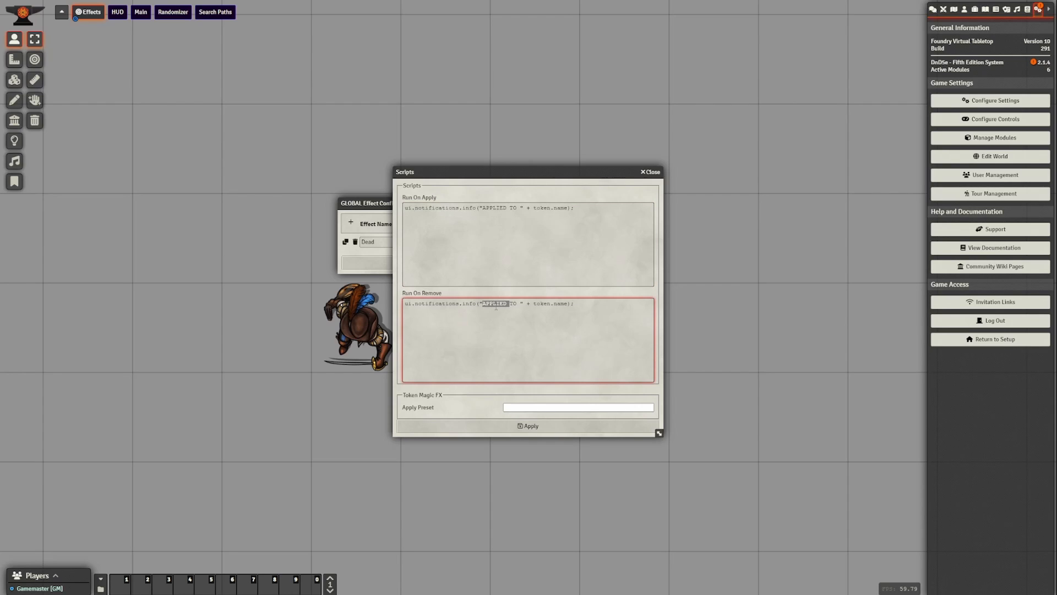
{"action": "type", "text": "REMOVED FROM"}
{"action": "key", "text": "Delete"}
{"action": "key", "text": "Delete"}
{"action": "type", "text": "M"}
{"action": "key", "text": "Delete"}
{"action": "left_click", "coordinate": [532, 426]}
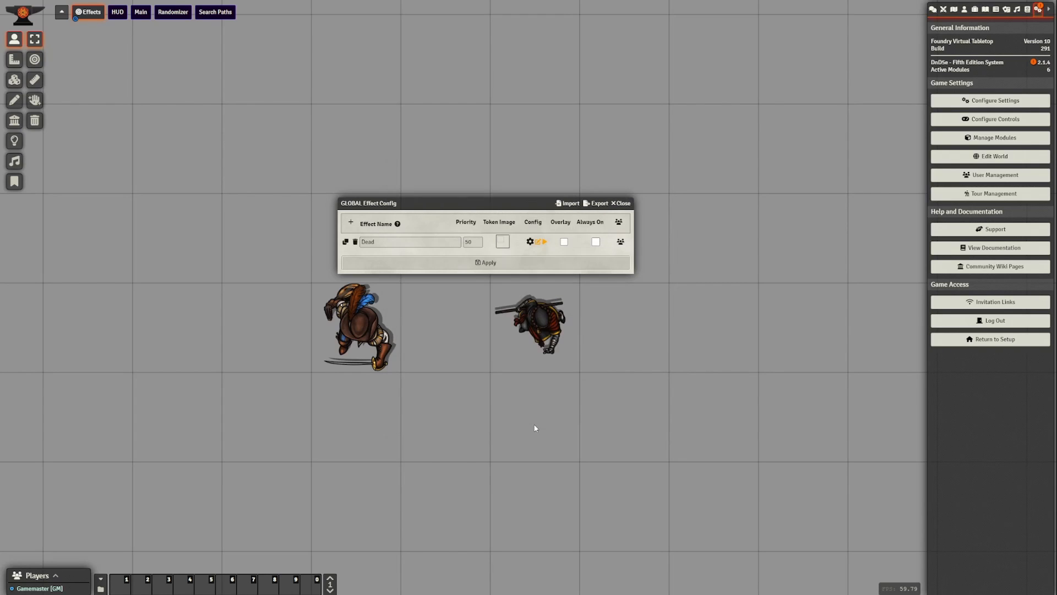
{"action": "left_click", "coordinate": [505, 263]}
Apply the Dead status to the left-hand token and check the name on its character sheet.
{"action": "right_click", "coordinate": [388, 318]}
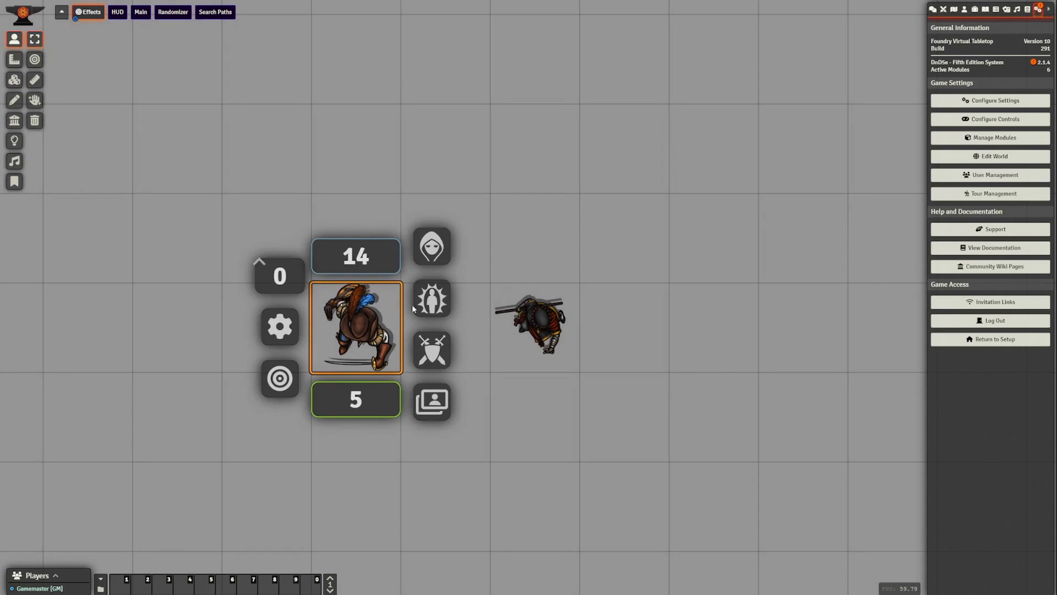
{"action": "left_click", "coordinate": [429, 300]}
{"action": "left_click", "coordinate": [474, 255]}
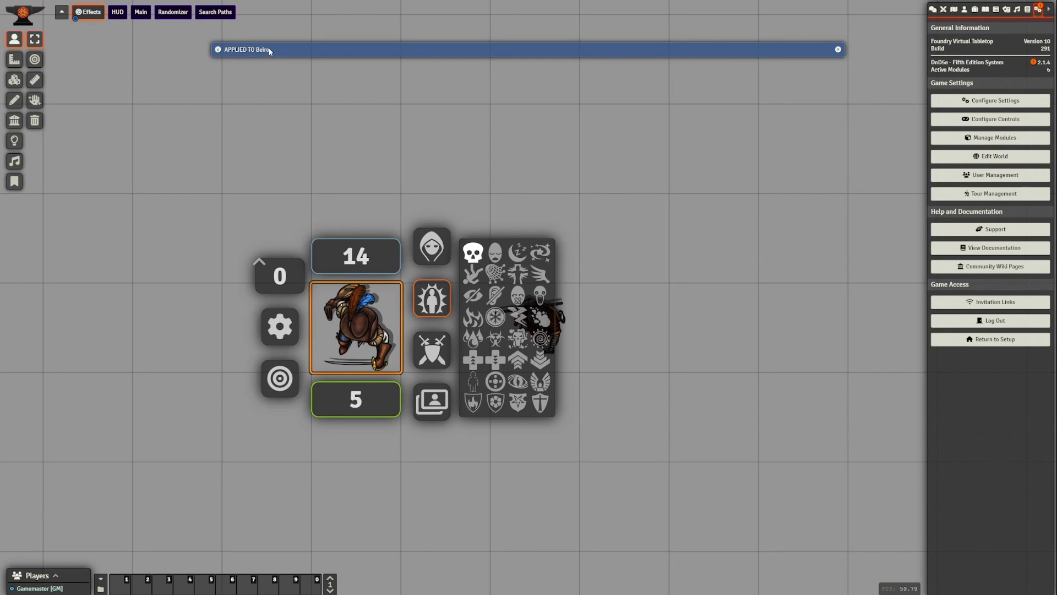
{"action": "double_click", "coordinate": [354, 342]}
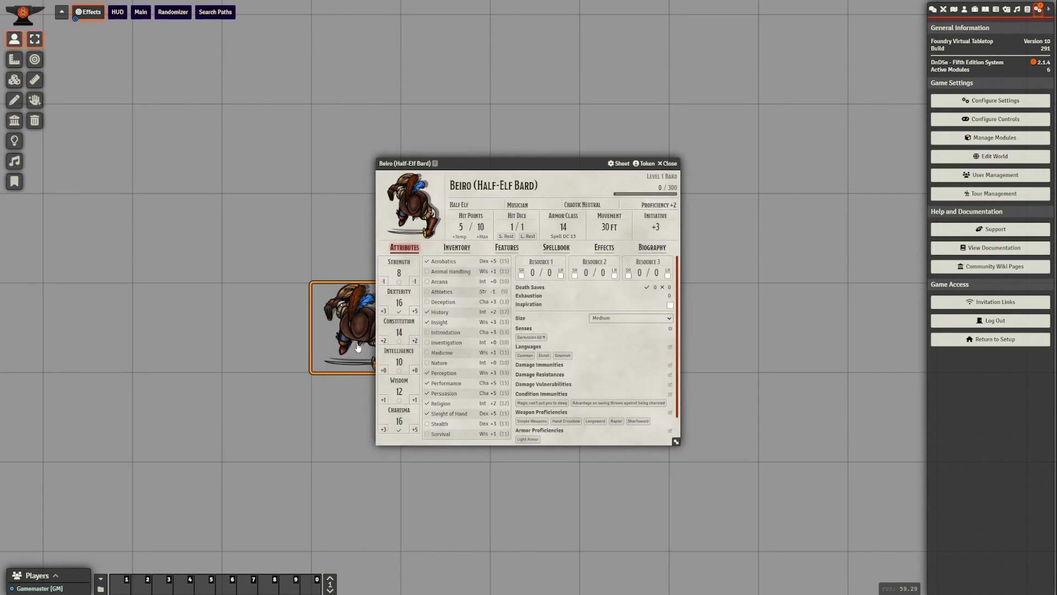
{"action": "left_click", "coordinate": [668, 163]}
Apply the Dead status to the right-hand token and remove it again to test both scripts.
{"action": "left_click", "coordinate": [546, 347]}
{"action": "right_click", "coordinate": [547, 346]}
{"action": "left_click", "coordinate": [604, 312]}
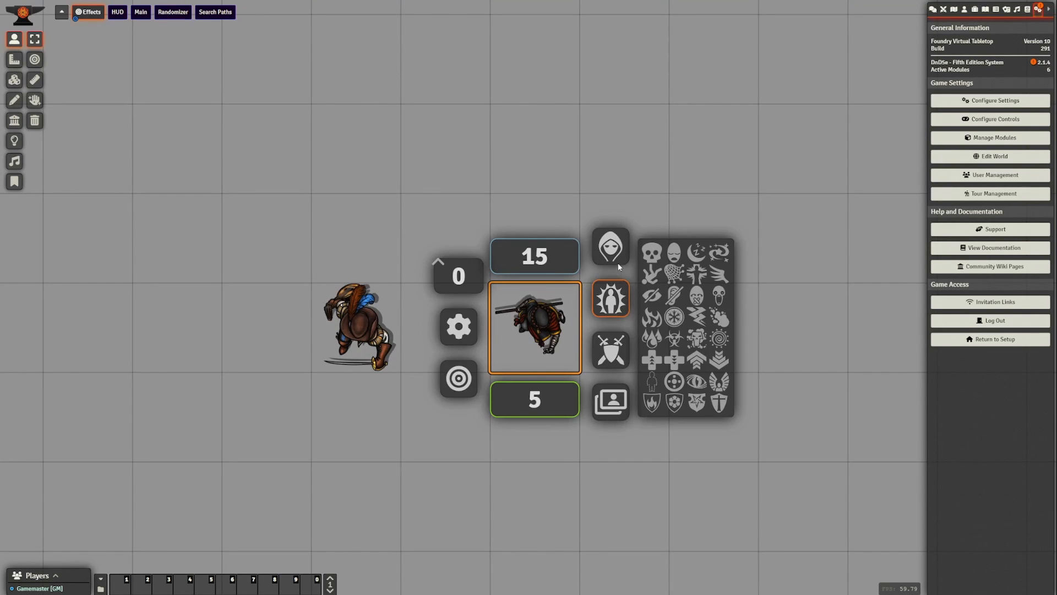
{"action": "left_click", "coordinate": [650, 254]}
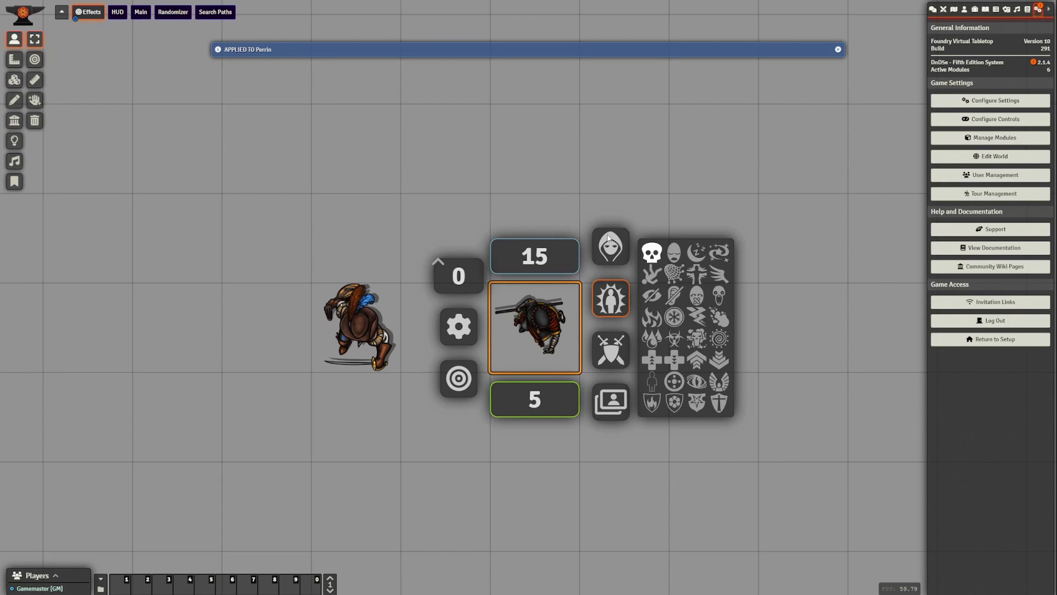
{"action": "left_click", "coordinate": [650, 253]}
Remove the Dead status from the left-hand token.
{"action": "left_click", "coordinate": [358, 325]}
{"action": "right_click", "coordinate": [358, 325]}
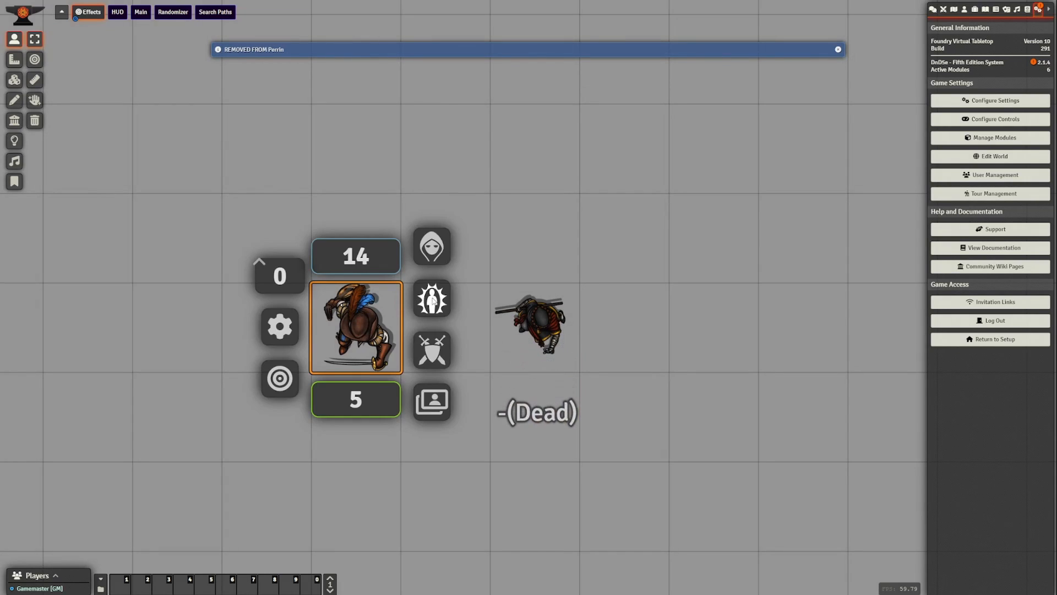
{"action": "left_click", "coordinate": [432, 301]}
{"action": "left_click", "coordinate": [470, 253]}
{"action": "left_click", "coordinate": [480, 214]}
Reopen the Dead mapping's scripts and clear both the Run On Apply and Run On Remove code.
{"action": "key", "text": "shift+g"}
{"action": "left_click", "coordinate": [587, 308]}
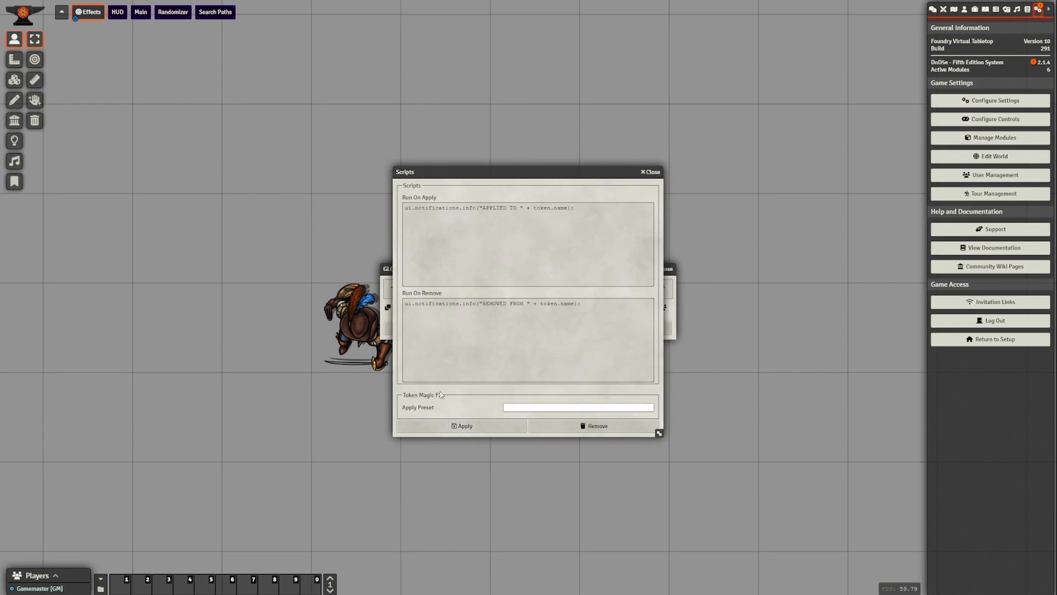
{"action": "left_click", "coordinate": [510, 207]}
{"action": "key", "text": "ctrl+a"}
{"action": "key", "text": "BackSpace"}
{"action": "left_click", "coordinate": [572, 319]}
{"action": "key", "text": "ctrl+a"}
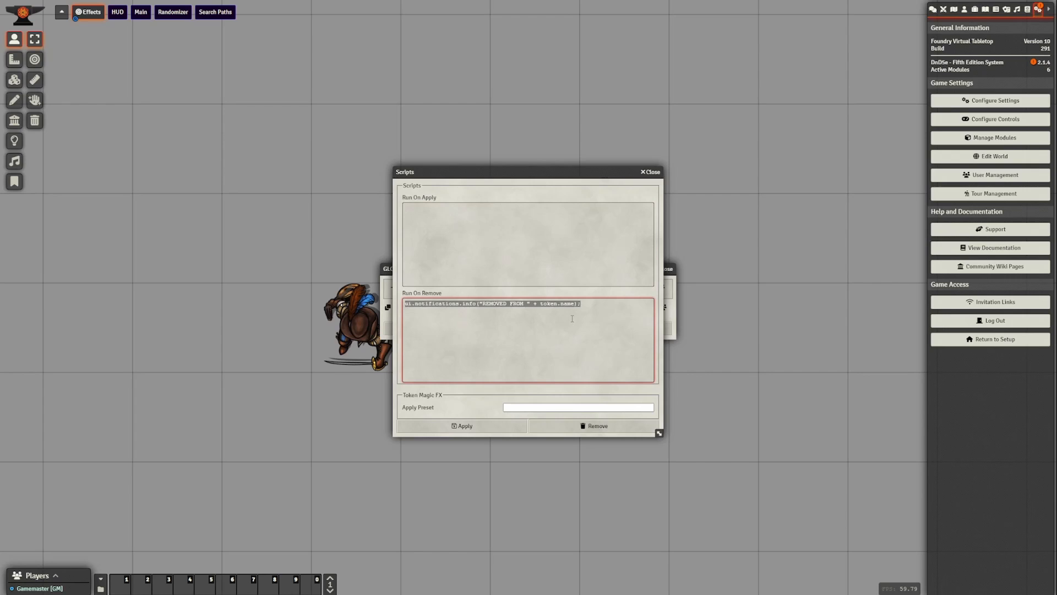
{"action": "key", "text": "BackSpace"}
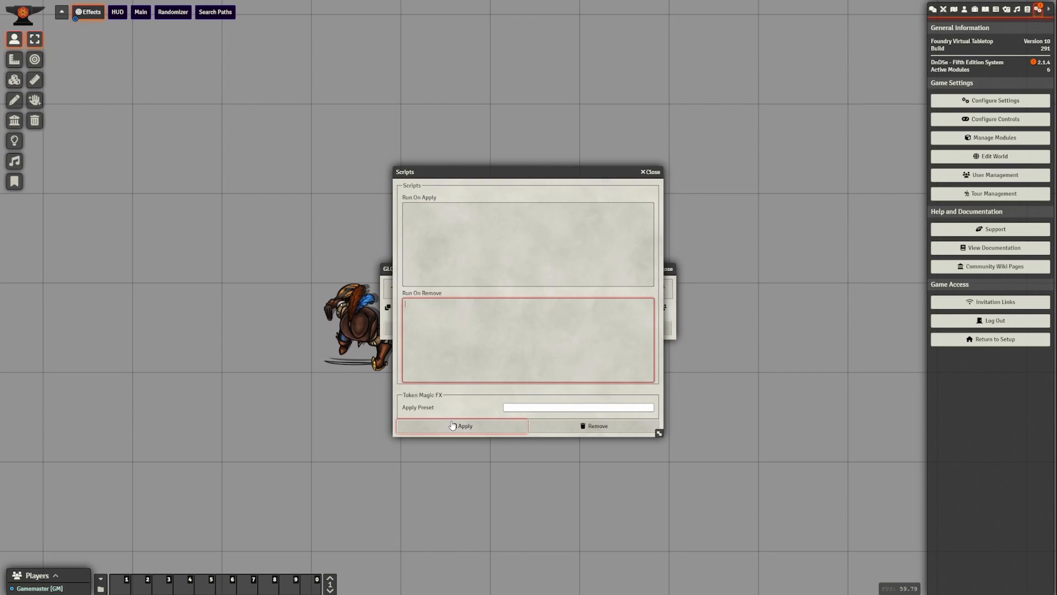
Set the Dead mapping's Token Magic FX preset to outline and apply the script and global effect settings.
{"action": "left_click_drag", "start_coordinate": [472, 172], "coordinate": [624, 150]}
{"action": "left_click", "coordinate": [673, 387]}
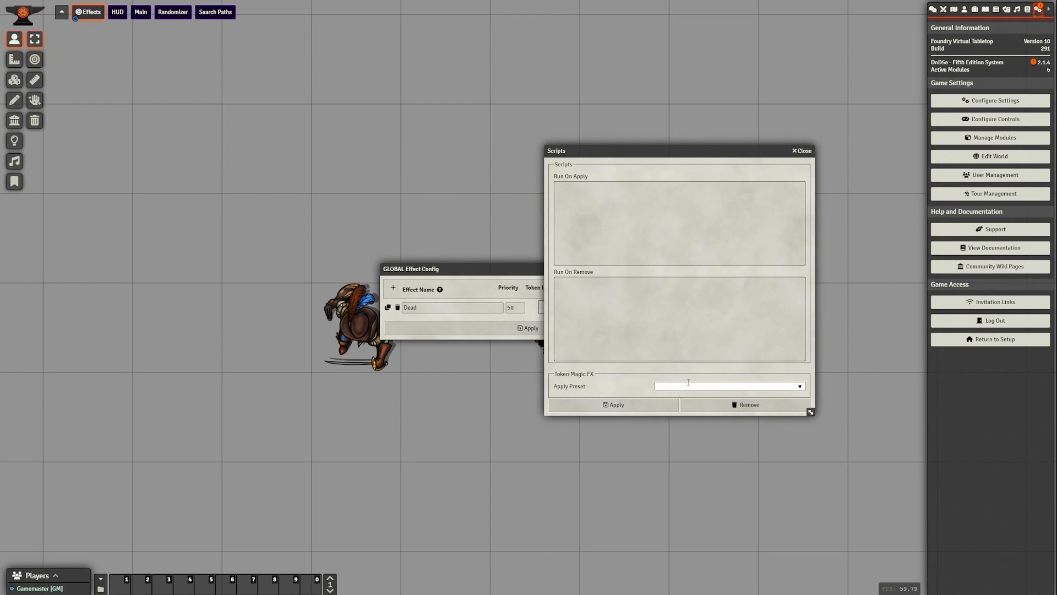
{"action": "type", "text": "outli"}
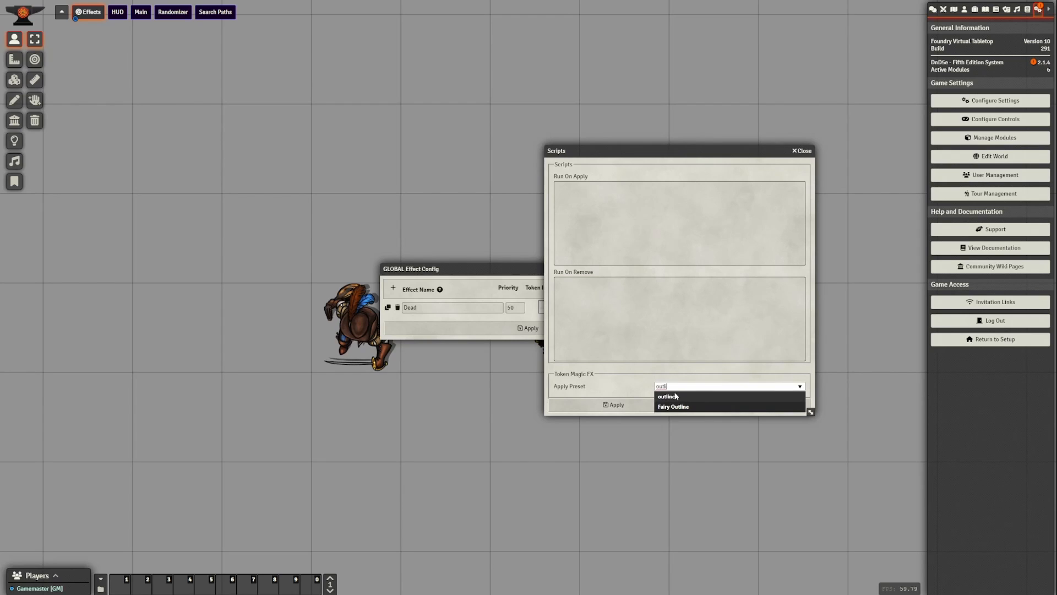
{"action": "left_click", "coordinate": [668, 397]}
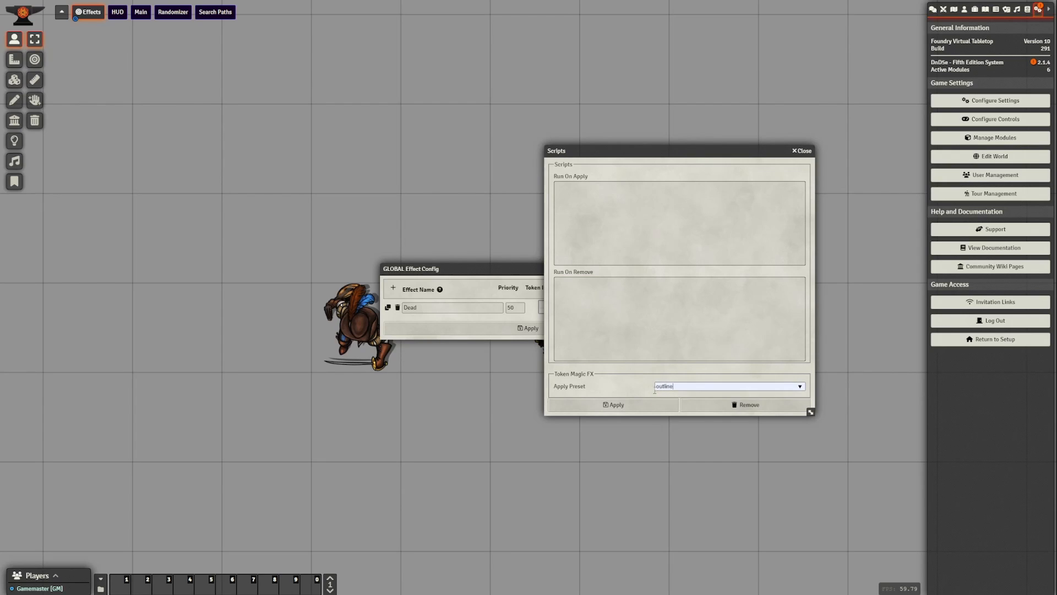
{"action": "left_click", "coordinate": [614, 405]}
{"action": "left_click", "coordinate": [547, 335]}
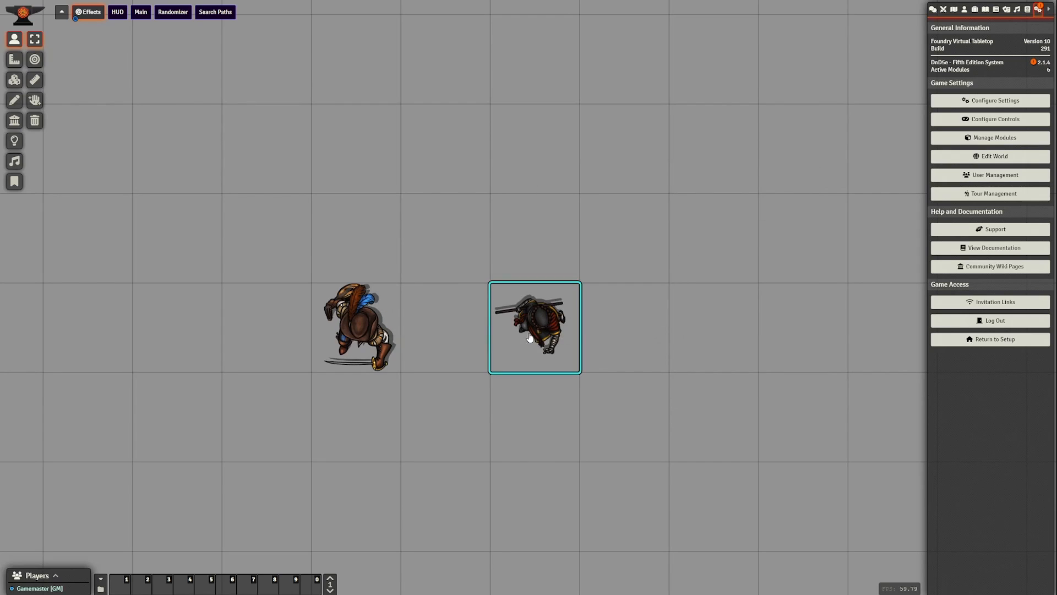
Apply the Dead status to the left-hand token and remove it again to test the outline preset.
{"action": "left_click", "coordinate": [372, 354]}
{"action": "right_click", "coordinate": [372, 355]}
{"action": "left_click", "coordinate": [432, 303]}
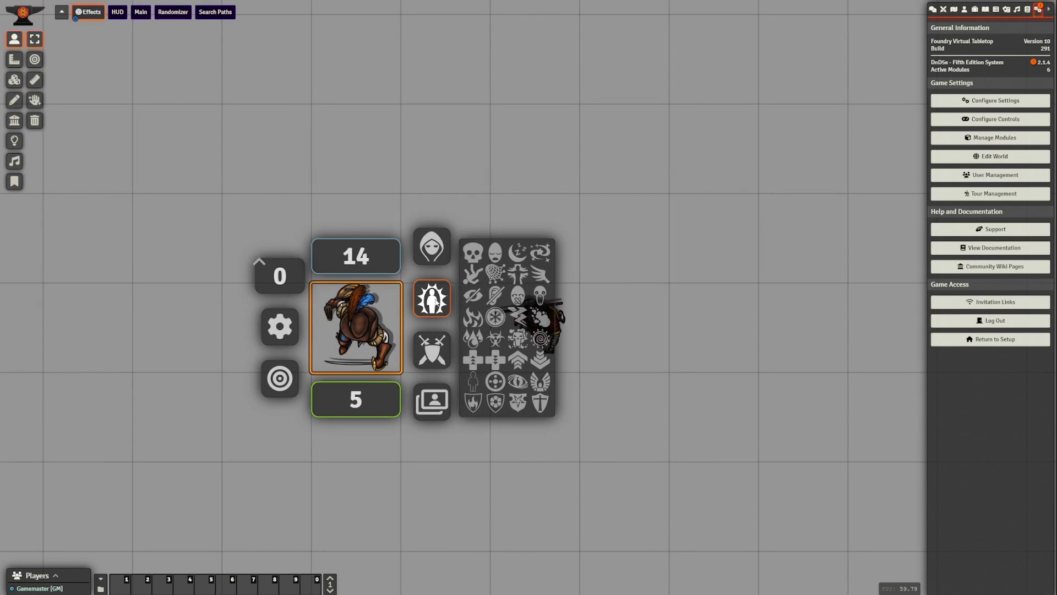
{"action": "left_click", "coordinate": [478, 257]}
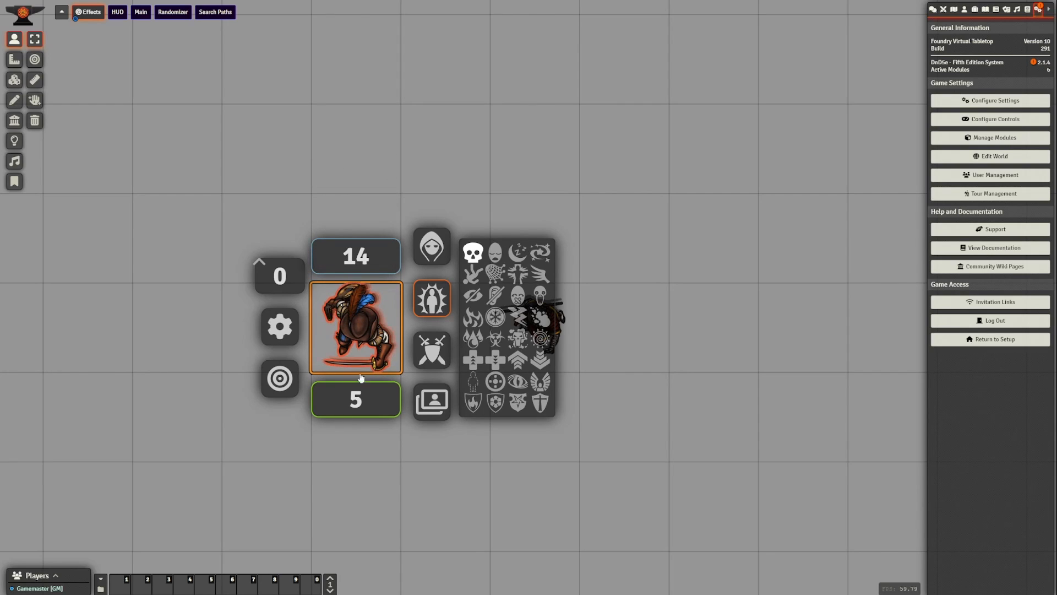
{"action": "left_click", "coordinate": [468, 260]}
{"action": "left_click", "coordinate": [445, 211]}
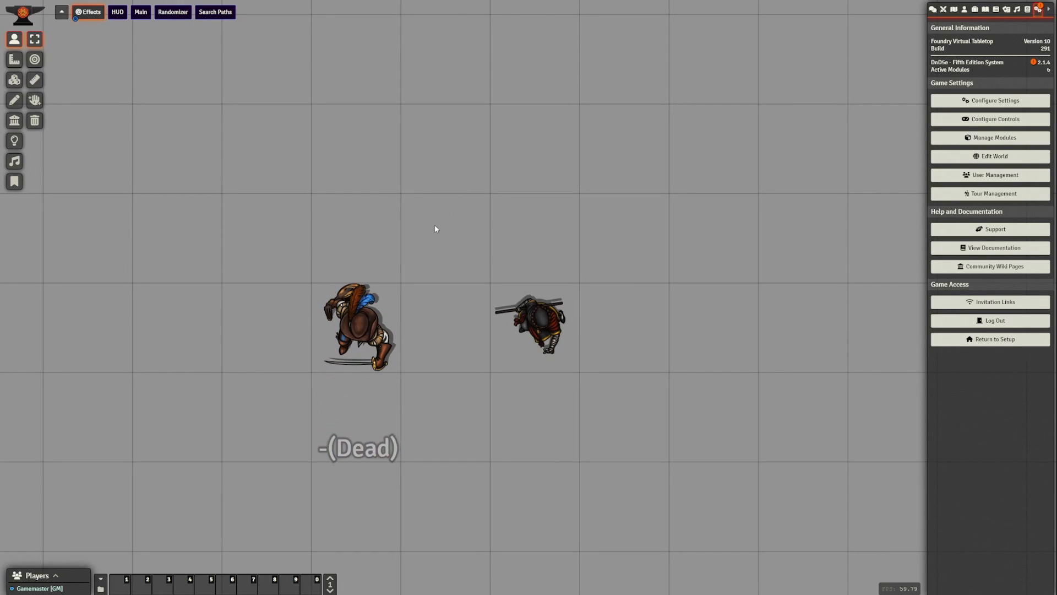
Review the Dead mapping's token configuration JSON in the global effect config and remove the mapping's script settings.
{"action": "key", "text": "shift+g"}
{"action": "left_click_drag", "start_coordinate": [481, 270], "coordinate": [412, 203]}
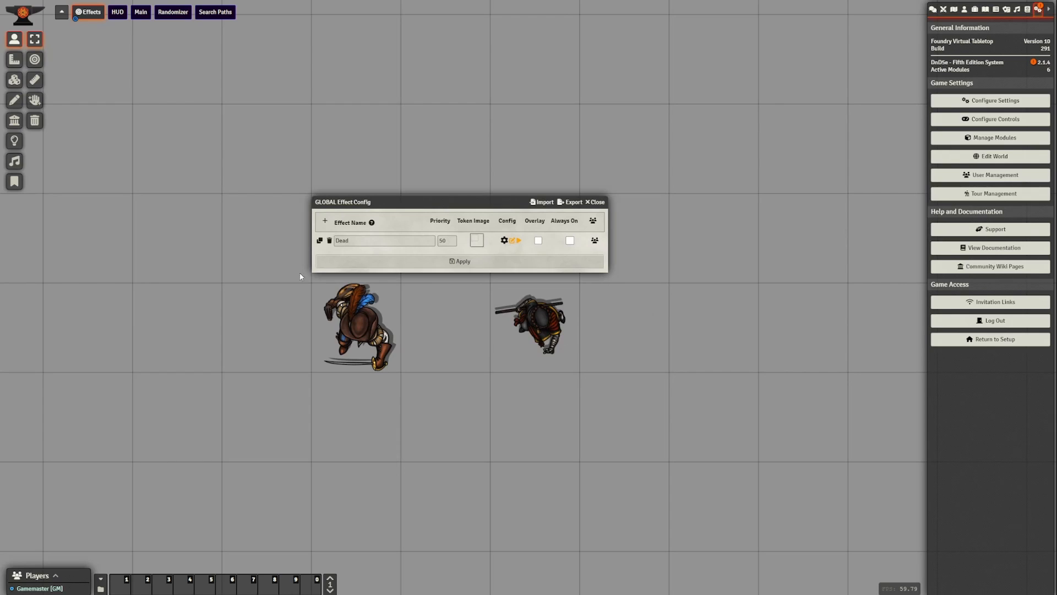
{"action": "left_click", "coordinate": [513, 241]}
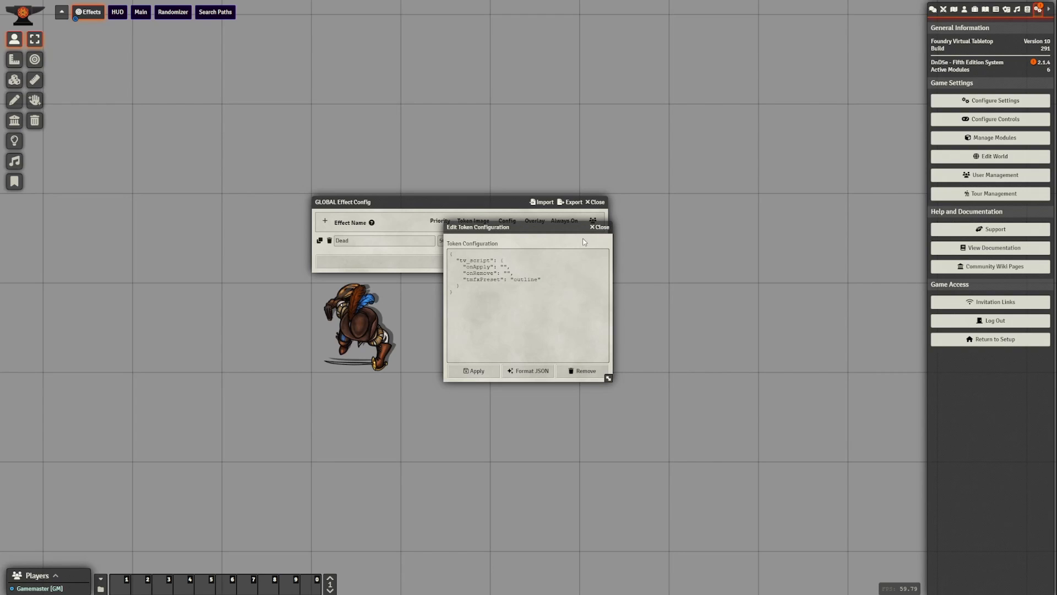
{"action": "left_click", "coordinate": [599, 227]}
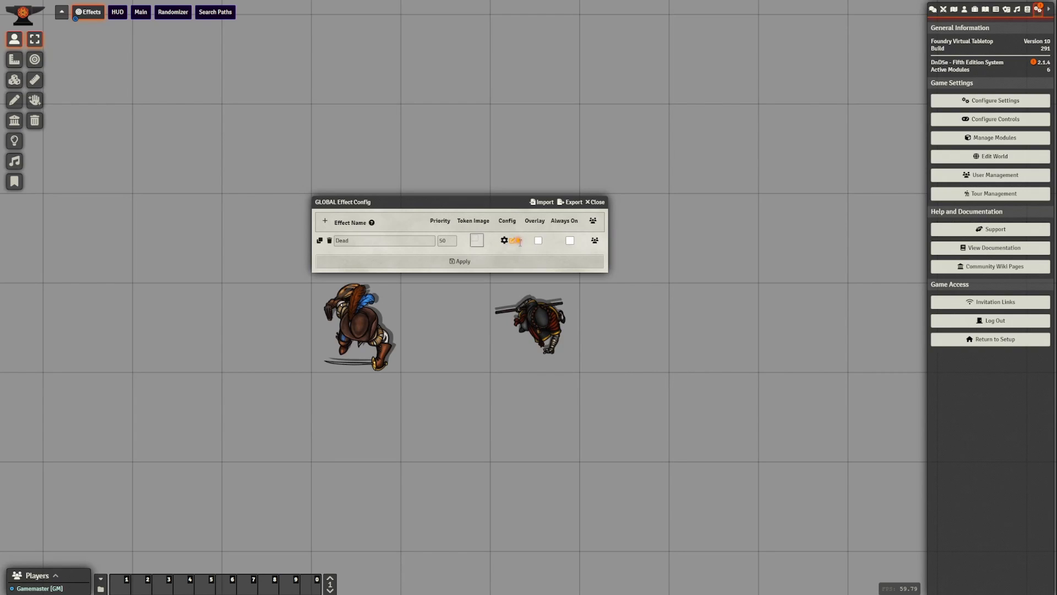
{"action": "left_click", "coordinate": [518, 242]}
{"action": "left_click", "coordinate": [611, 429]}
{"action": "left_click_drag", "start_coordinate": [467, 197], "coordinate": [494, 185]}
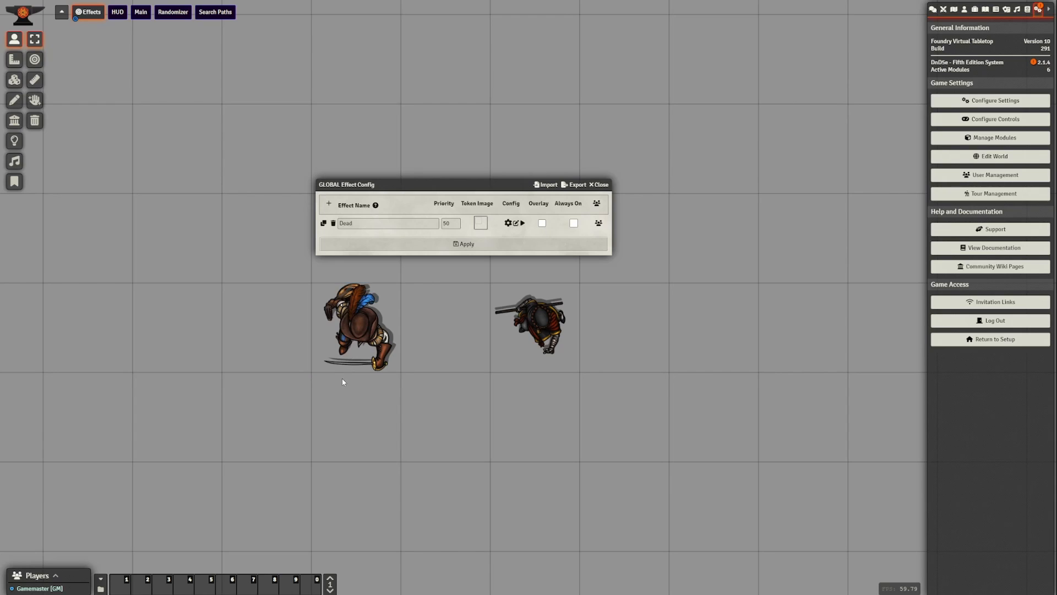
Enable an overlay for the Dead mapping with the text DEAD and apply the overlay and global effect settings.
{"action": "left_click", "coordinate": [542, 223]}
{"action": "left_click", "coordinate": [549, 224]}
{"action": "left_click_drag", "start_coordinate": [488, 204], "coordinate": [690, 215]}
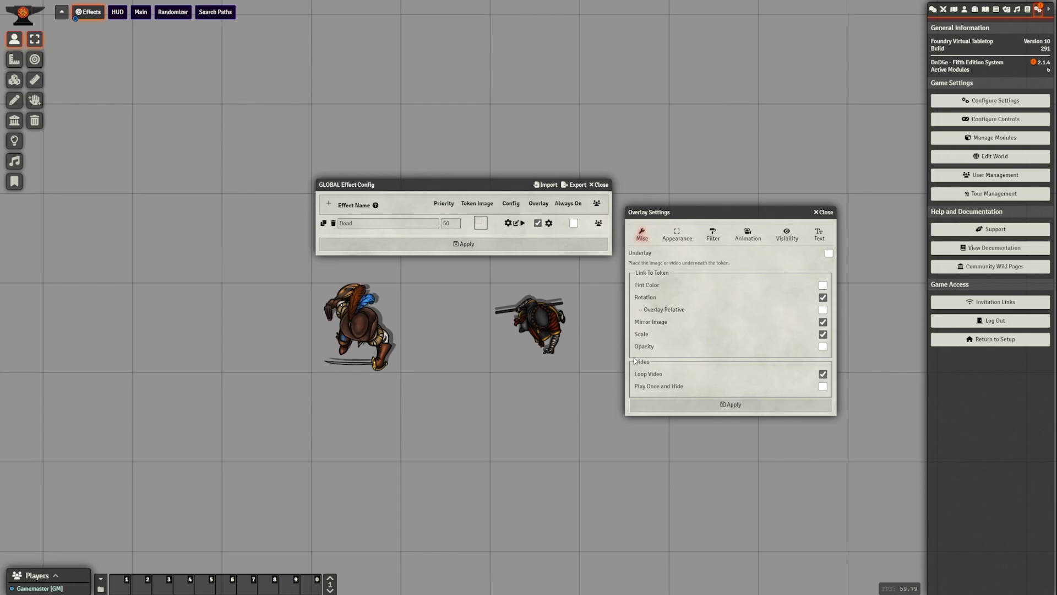
{"action": "left_click", "coordinate": [820, 235]}
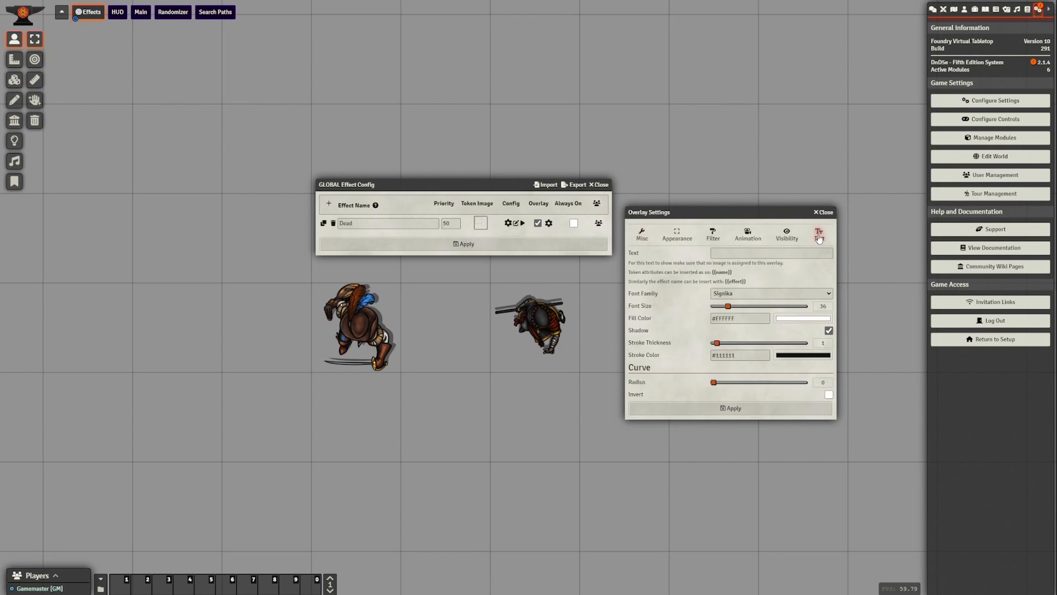
{"action": "left_click", "coordinate": [723, 255]}
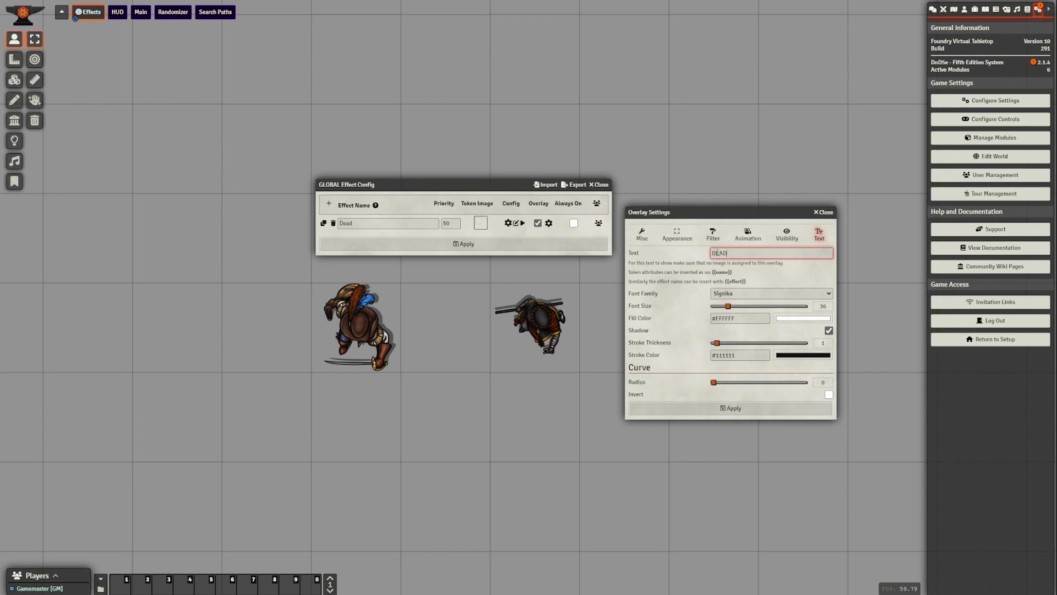
{"action": "left_click", "coordinate": [713, 414]}
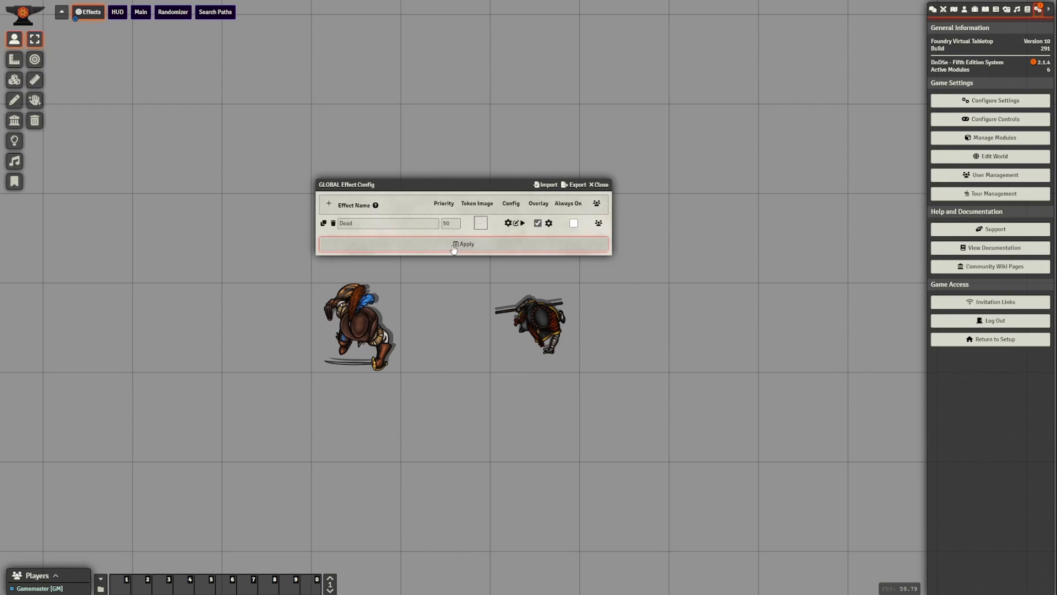
{"action": "left_click", "coordinate": [453, 246]}
Apply the Dead status to both the left-hand and right-hand tokens.
{"action": "left_click", "coordinate": [355, 325]}
{"action": "right_click", "coordinate": [356, 325]}
{"action": "left_click", "coordinate": [435, 298]}
{"action": "left_click", "coordinate": [473, 253]}
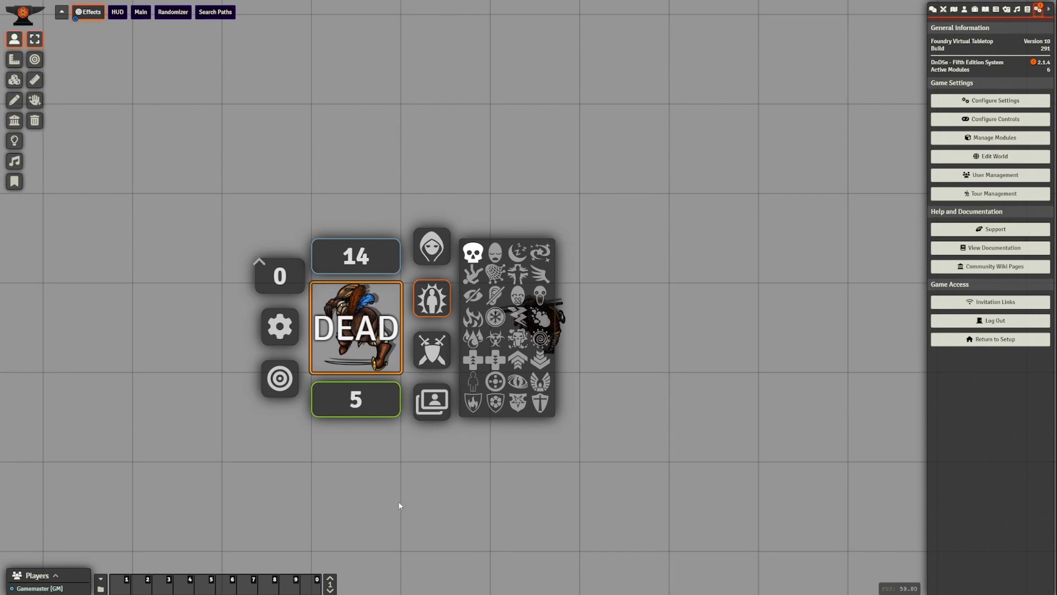
{"action": "right_click", "coordinate": [535, 353]}
{"action": "left_click", "coordinate": [611, 298]}
{"action": "left_click", "coordinate": [652, 253]}
{"action": "left_click", "coordinate": [516, 485]}
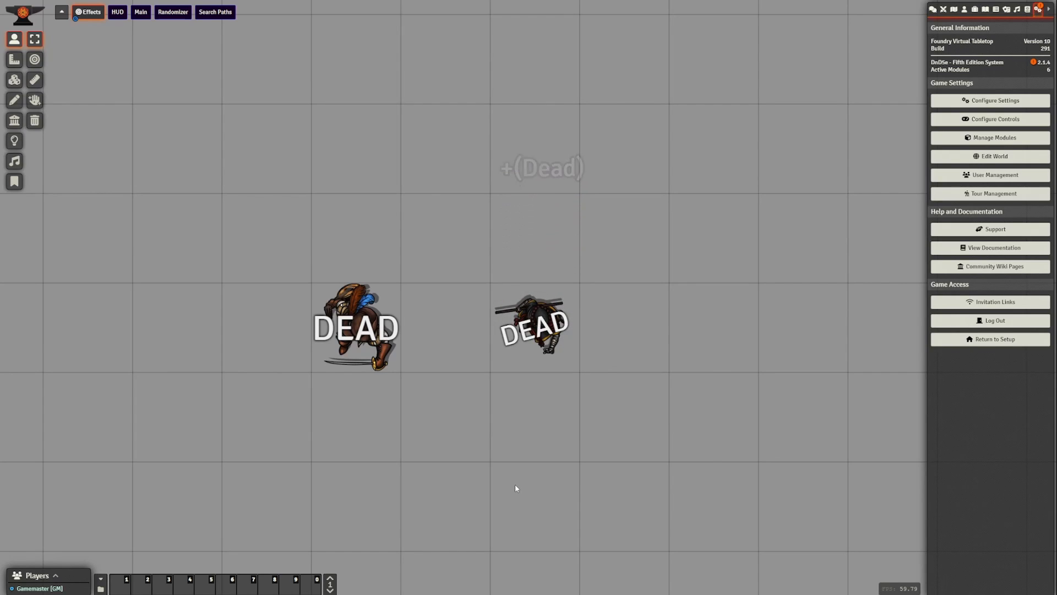
Reopen the global effect config and rotate the right-hand token so that its DEAD text is level.
{"action": "key", "text": "shift+g"}
{"action": "left_click_drag", "start_coordinate": [493, 268], "coordinate": [428, 201]}
{"action": "left_click", "coordinate": [521, 345]}
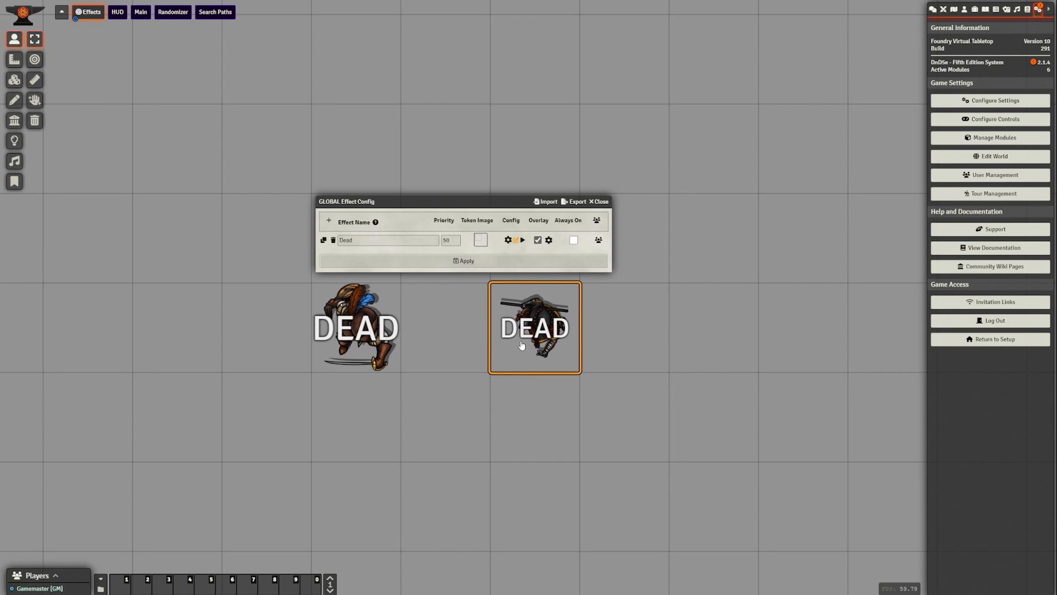
{"action": "left_click_drag", "start_coordinate": [467, 378], "coordinate": [511, 417]}
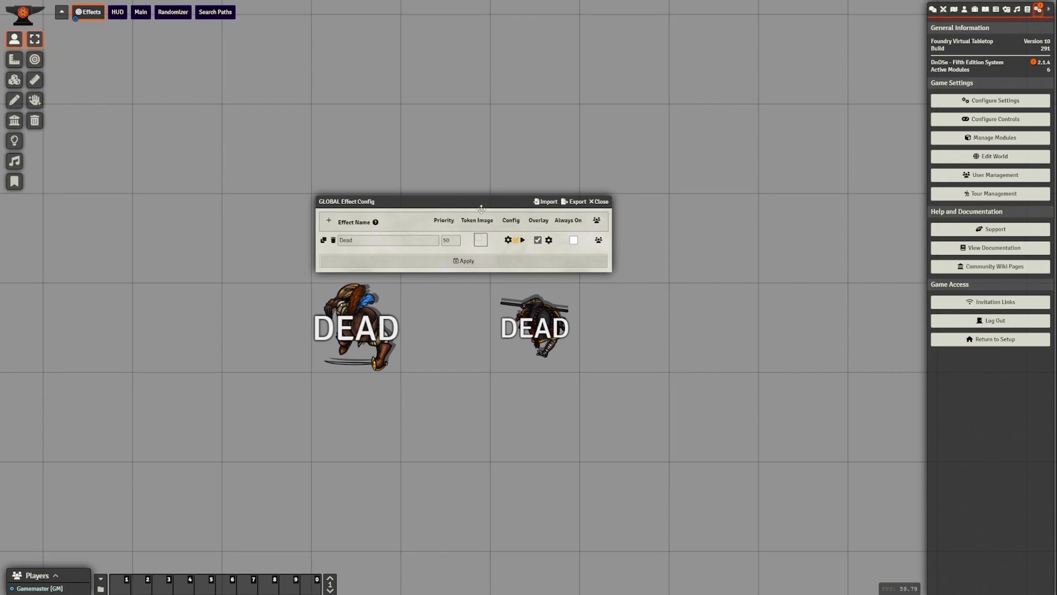
Try Arial and Courier for the Dead overlay text and set its font family to Modesto Condensed.
{"action": "left_click", "coordinate": [549, 240]}
{"action": "mouse_move", "coordinate": [486, 203]}
{"action": "left_mouse_down"}
{"action": "mouse_move", "coordinate": [660, 237]}
{"action": "mouse_move", "coordinate": [680, 230]}
{"action": "mouse_move", "coordinate": [665, 228]}
{"action": "left_mouse_up"}
{"action": "left_click", "coordinate": [796, 253]}
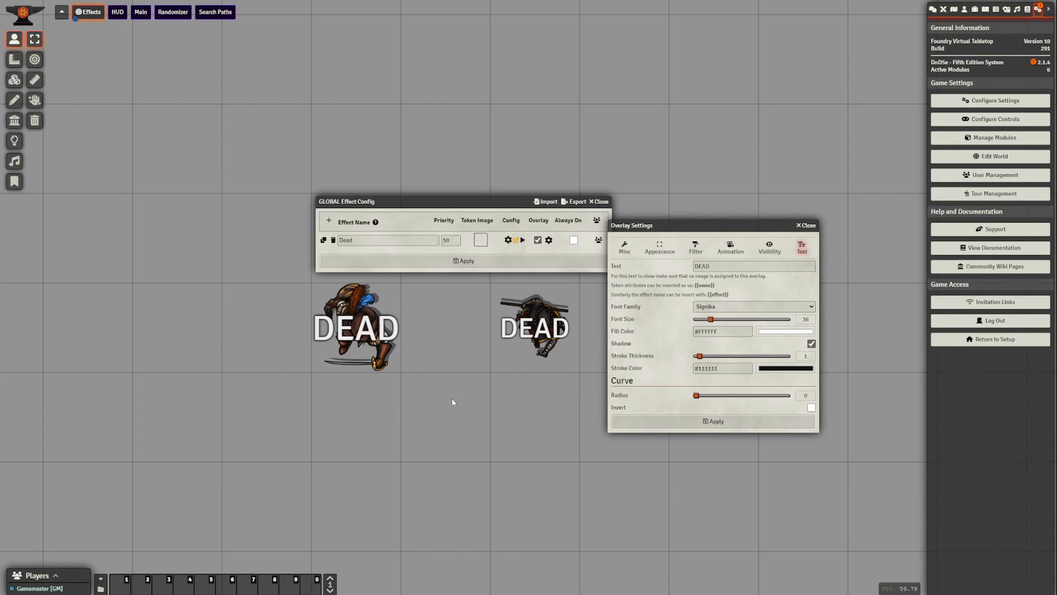
{"action": "left_click", "coordinate": [714, 310]}
{"action": "left_click", "coordinate": [714, 319]}
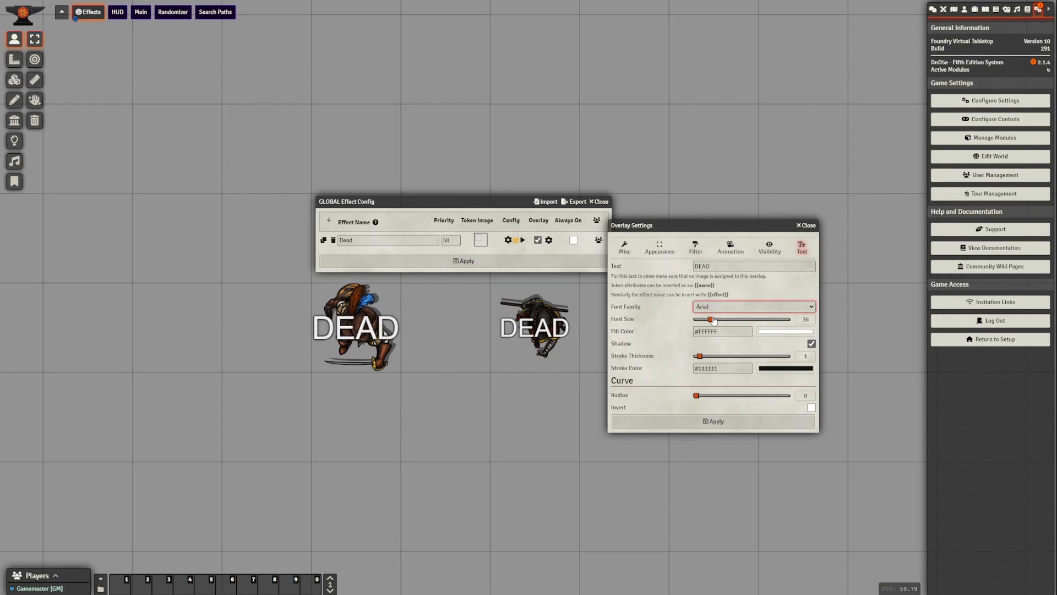
{"action": "left_click", "coordinate": [713, 307]}
{"action": "left_click", "coordinate": [718, 325]}
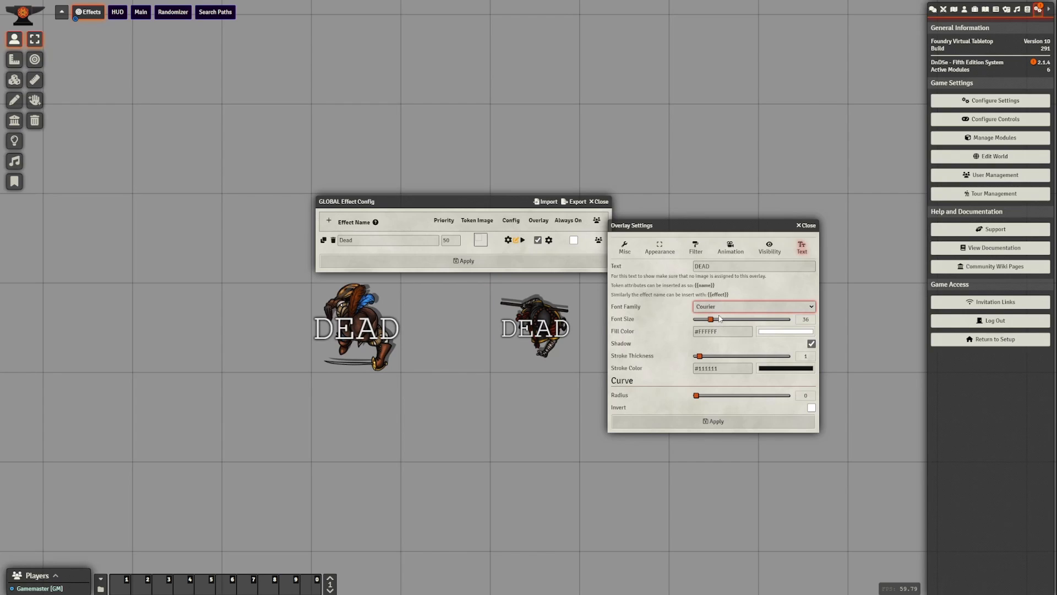
{"action": "left_click", "coordinate": [721, 333]}
{"action": "left_click", "coordinate": [727, 339]}
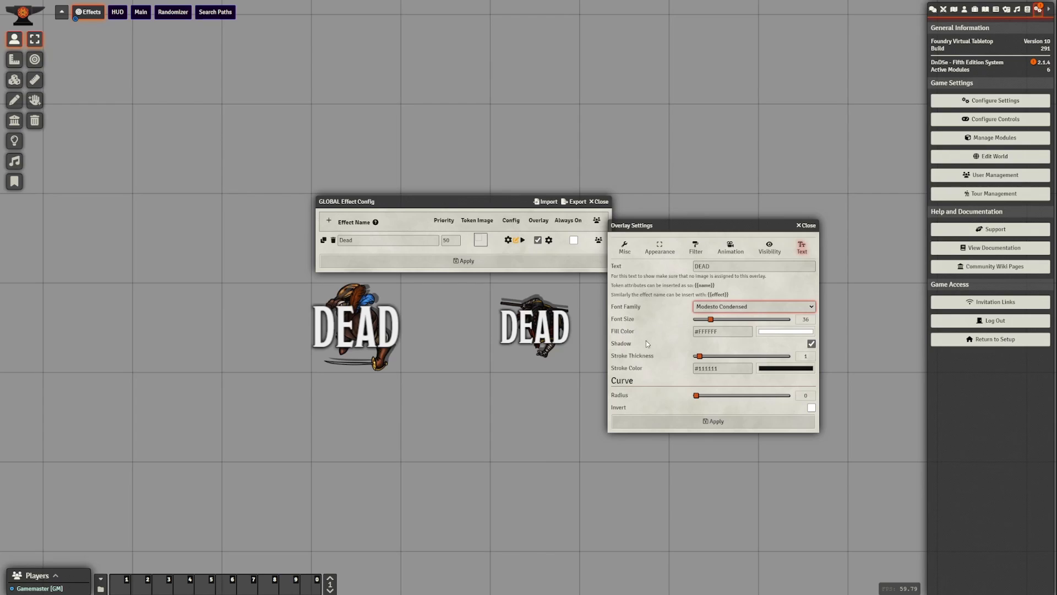
Set the overlay text's fill color to #ff0000, stroke thickness to 6 and stroke color to #700000.
{"action": "left_click", "coordinate": [786, 331]}
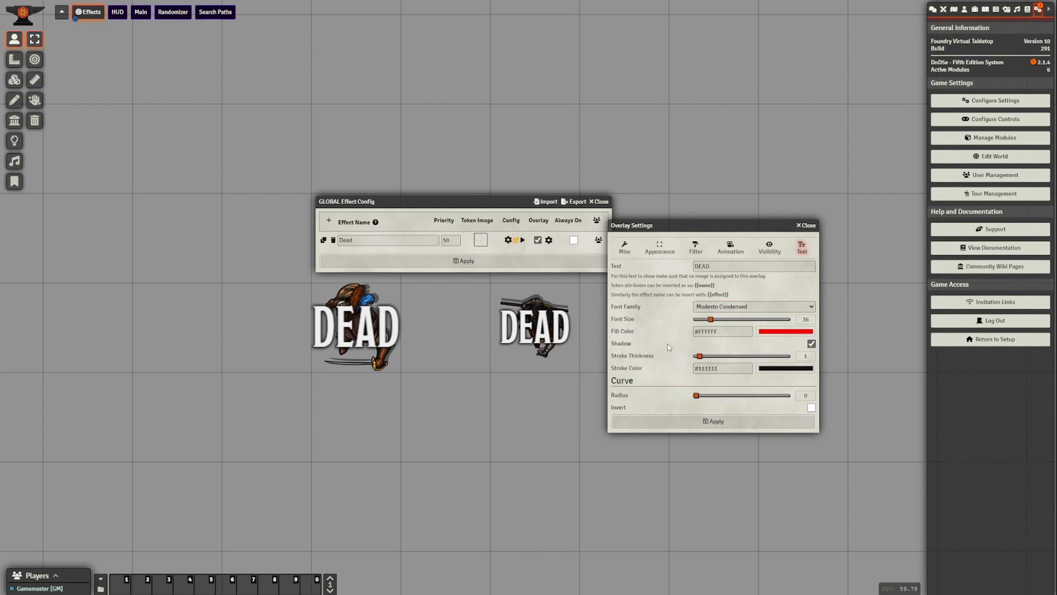
{"action": "left_click_drag", "start_coordinate": [707, 358], "coordinate": [718, 358]}
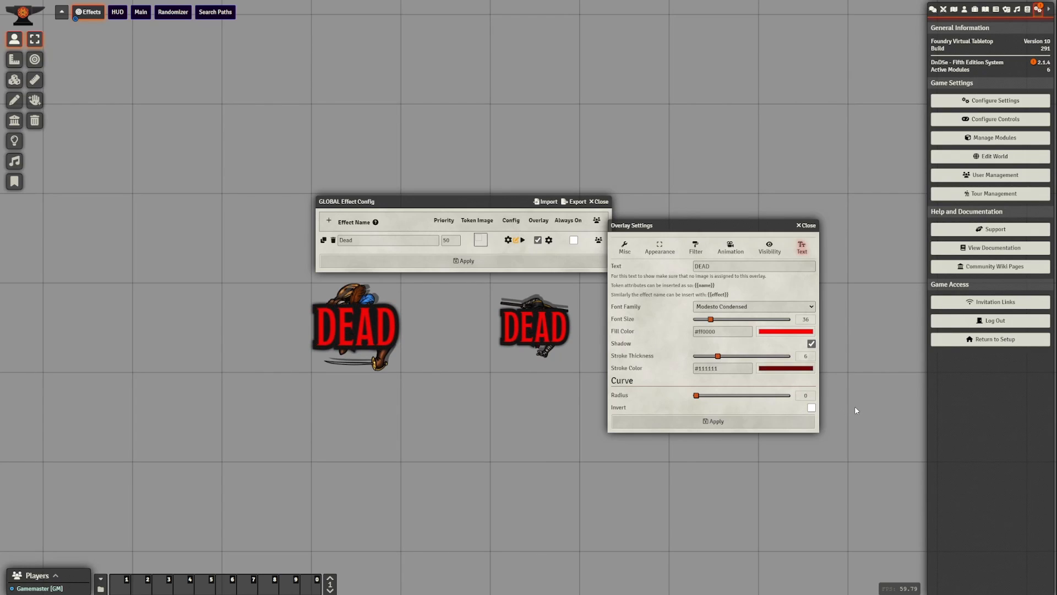
{"action": "left_click", "coordinate": [658, 369]}
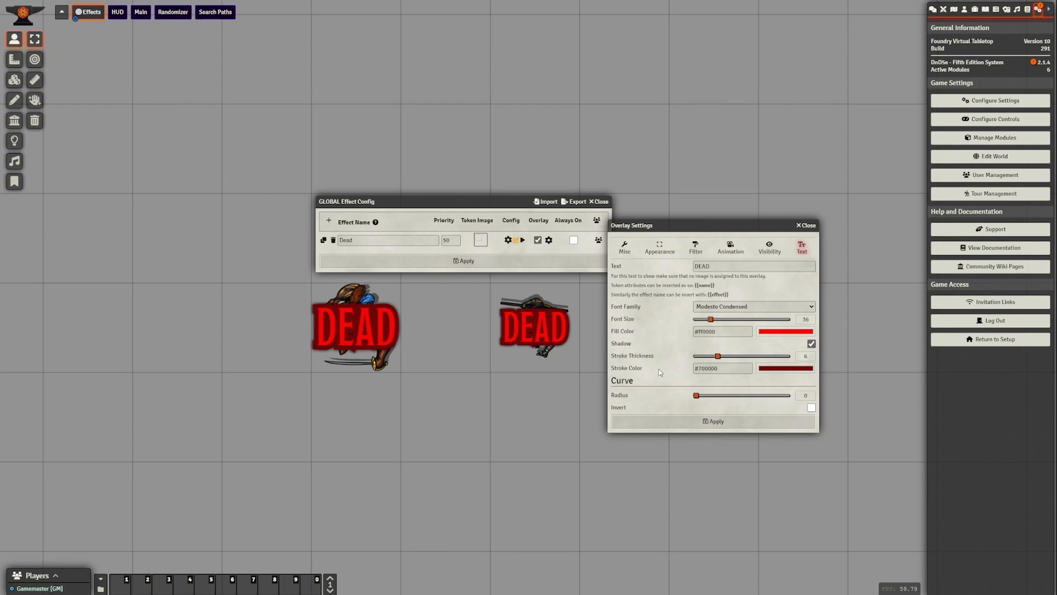
Try a curve radius of 120 on the overlay text with inversion, and reset both curve settings.
{"action": "left_click_drag", "start_coordinate": [698, 396], "coordinate": [722, 403]}
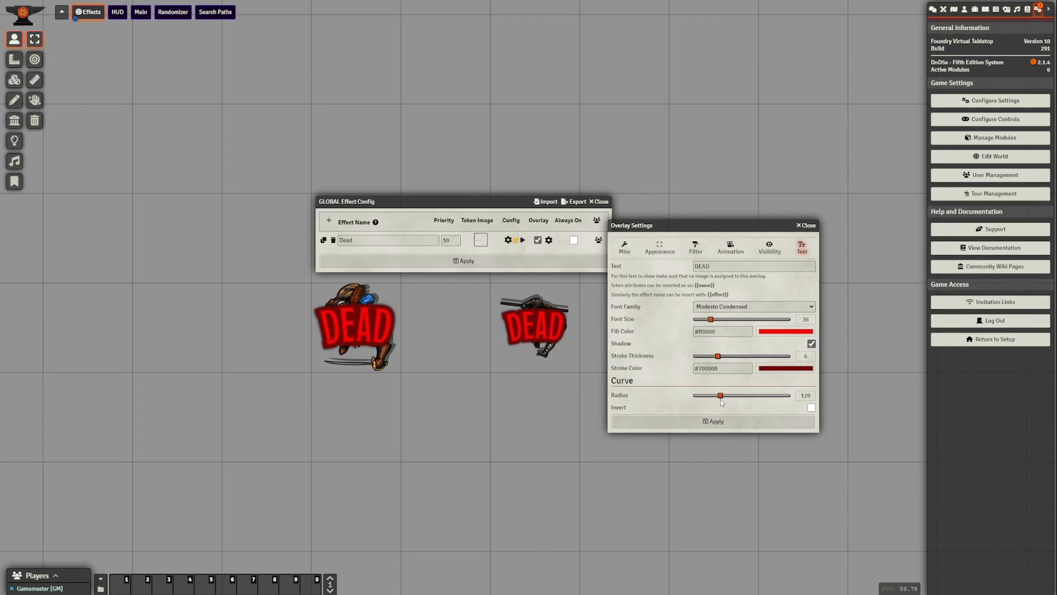
{"action": "left_click", "coordinate": [811, 408]}
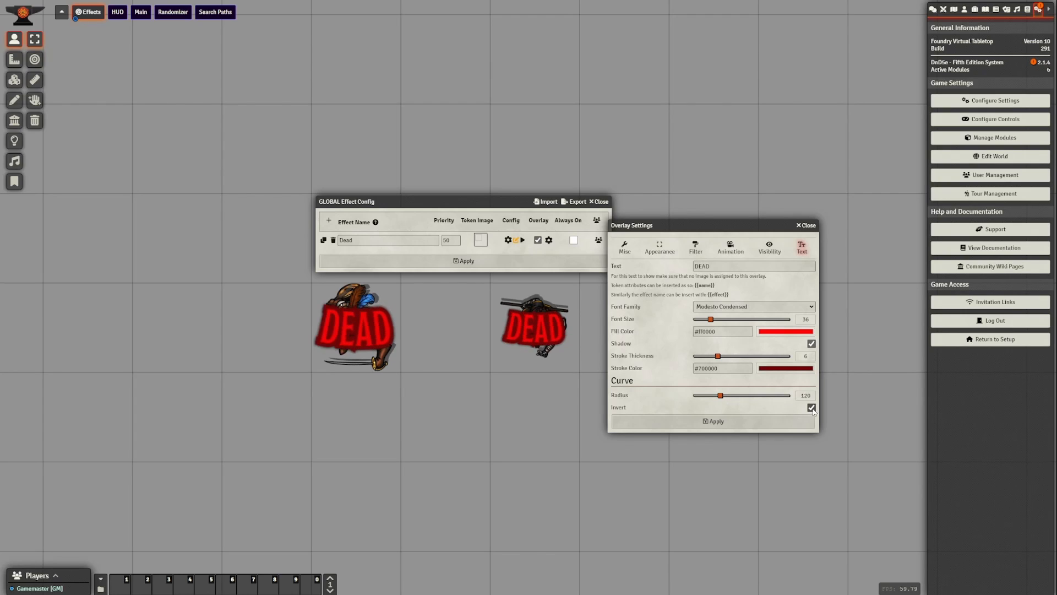
{"action": "left_click", "coordinate": [811, 408]}
{"action": "left_click_drag", "start_coordinate": [721, 395], "coordinate": [601, 394]}
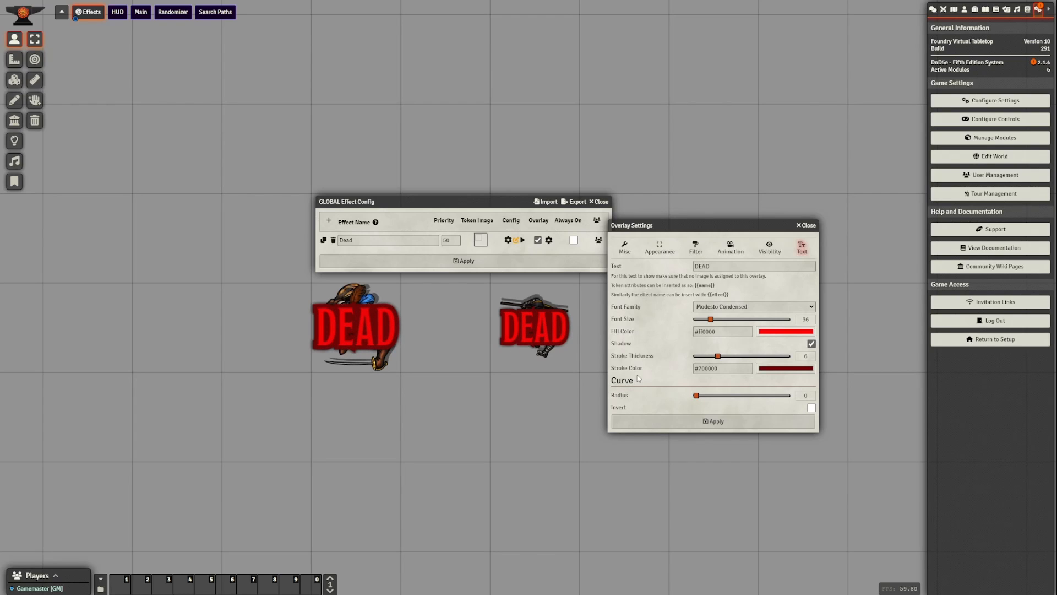
Apply the overlay text styling and save the global effect configuration.
{"action": "left_click", "coordinate": [711, 421]}
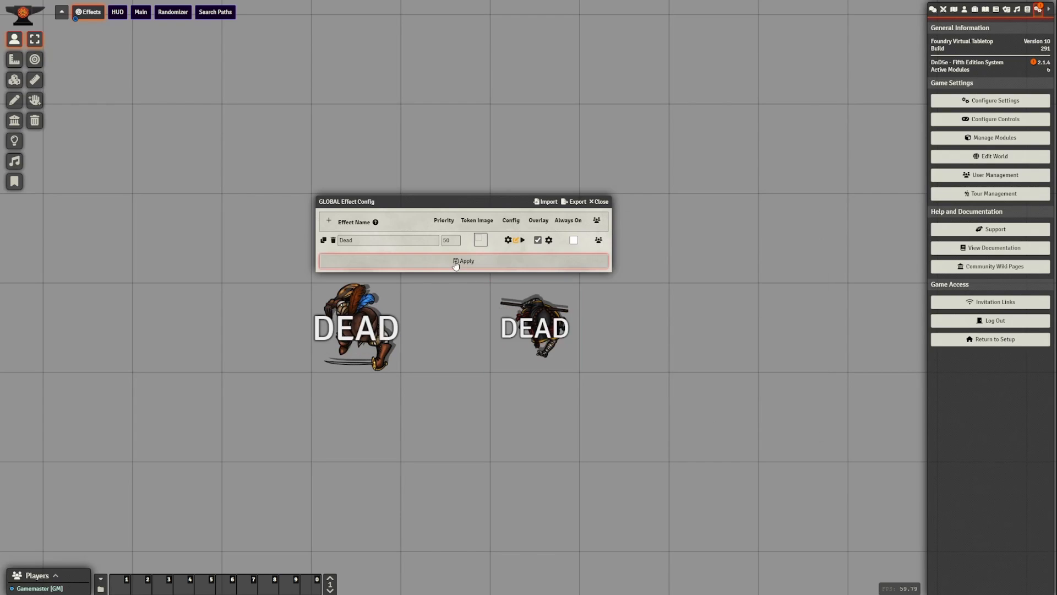
{"action": "left_click", "coordinate": [456, 262]}
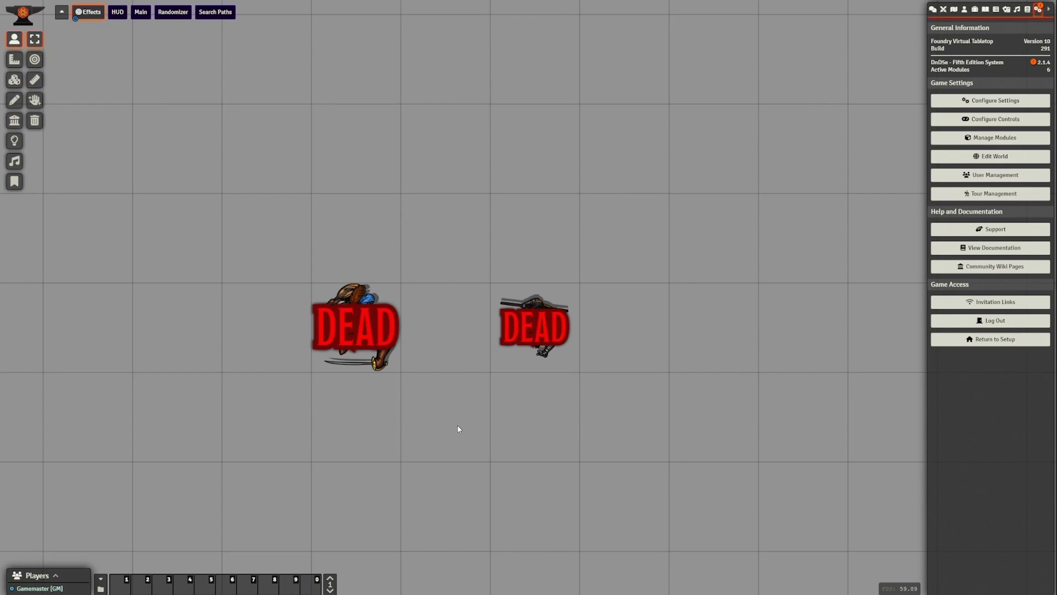
Set the Dead overlay's image path to TVA_Overlays/Stunned.webm and apply the overlay and global effect settings.
{"action": "key", "text": "shift+g"}
{"action": "left_click_drag", "start_coordinate": [510, 269], "coordinate": [677, 261]}
{"action": "left_click", "coordinate": [549, 236]}
{"action": "left_click", "coordinate": [671, 281]}
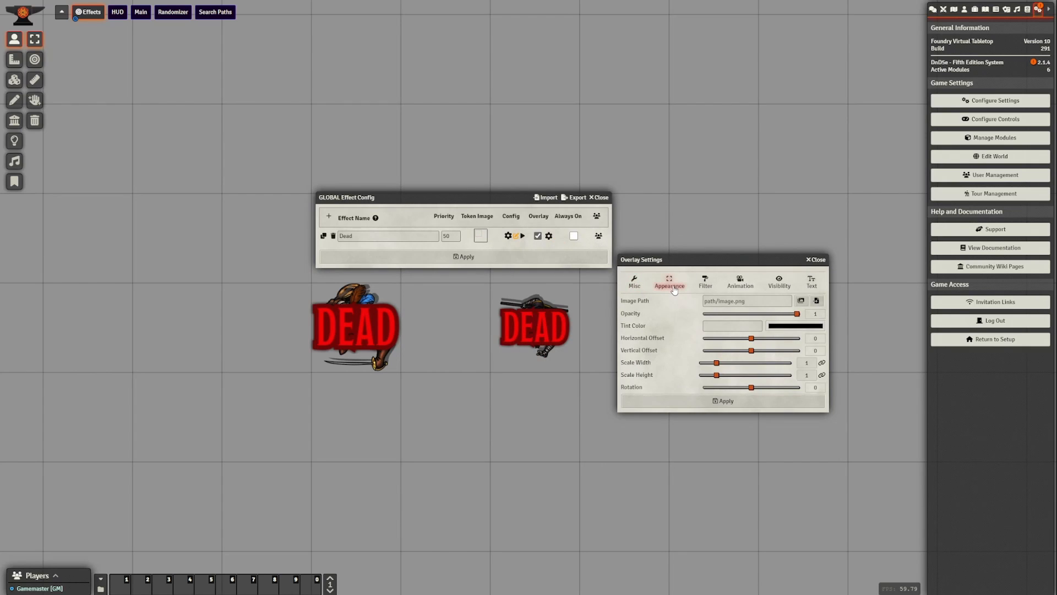
{"action": "left_click_drag", "start_coordinate": [696, 259], "coordinate": [695, 238]}
{"action": "left_click", "coordinate": [815, 279]}
{"action": "left_click_drag", "start_coordinate": [528, 125], "coordinate": [728, 139]}
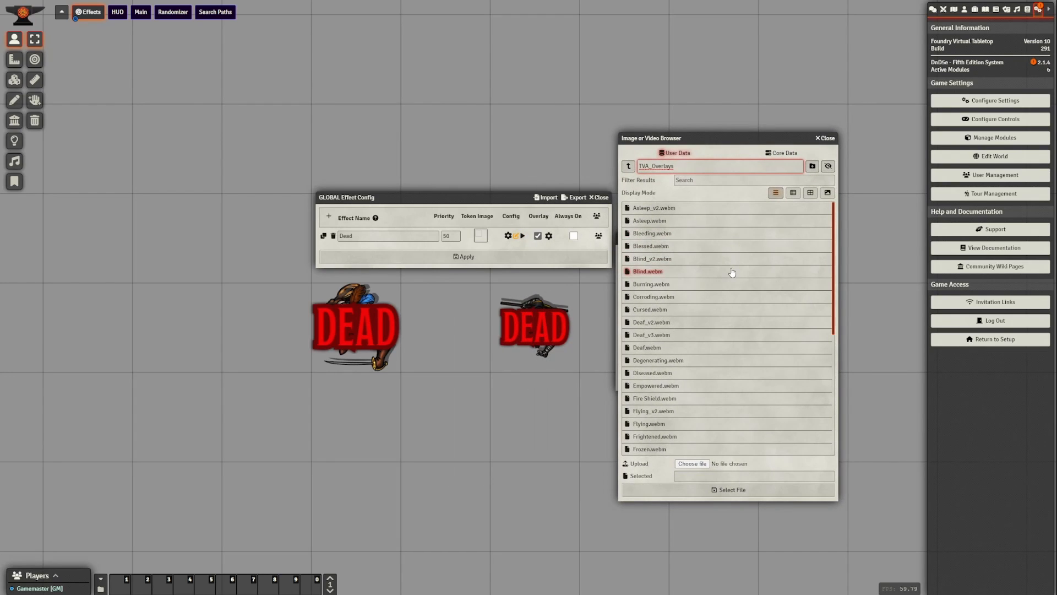
{"action": "scroll", "coordinate": [670, 336], "scroll_direction": "down", "scroll_amount": 5}
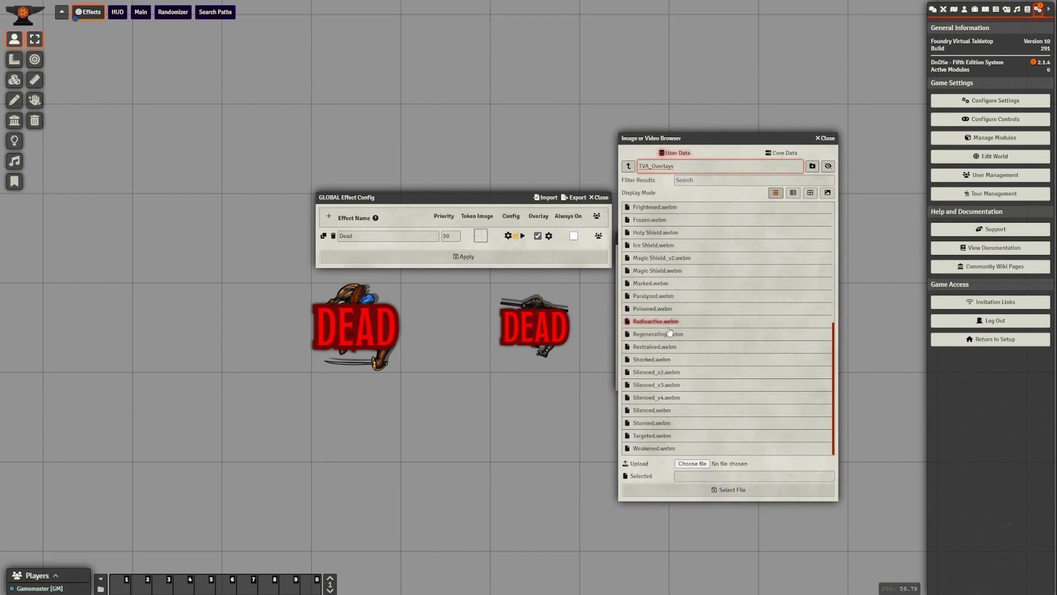
{"action": "left_click", "coordinate": [660, 422]}
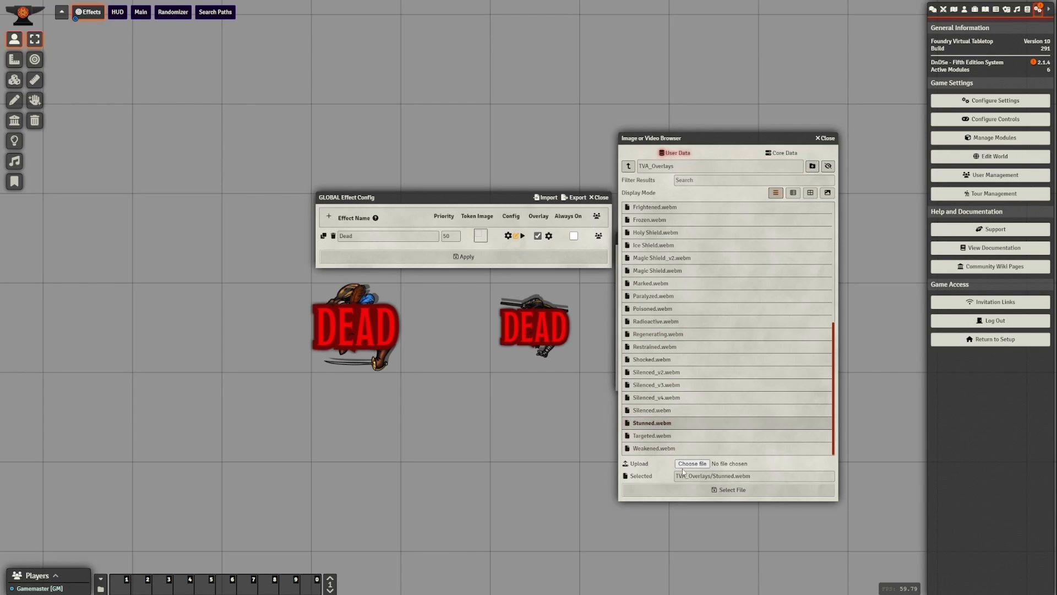
{"action": "left_click", "coordinate": [707, 494]}
{"action": "left_click", "coordinate": [724, 320]}
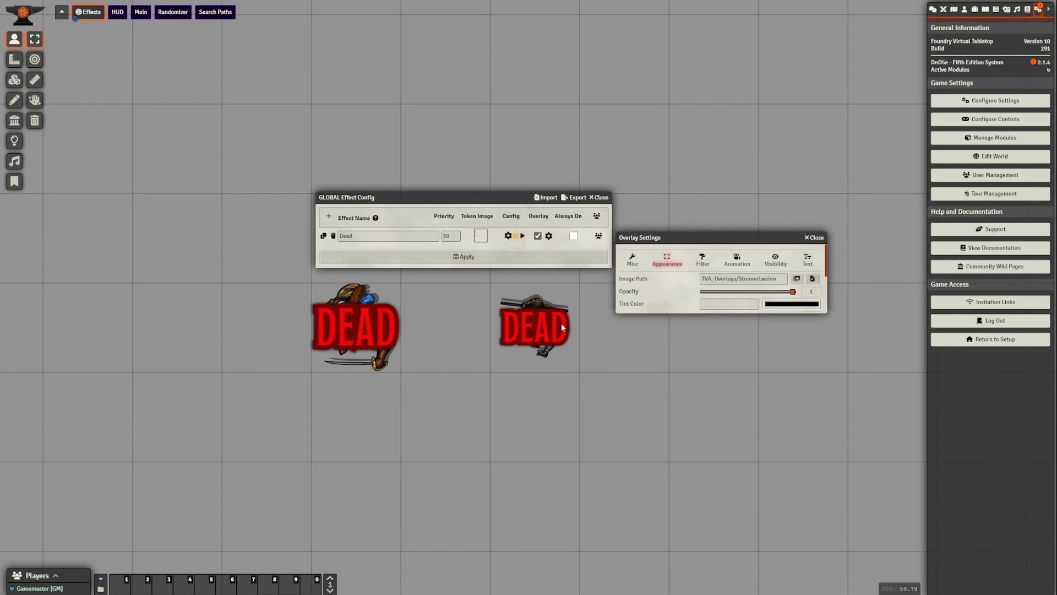
{"action": "left_click", "coordinate": [466, 259]}
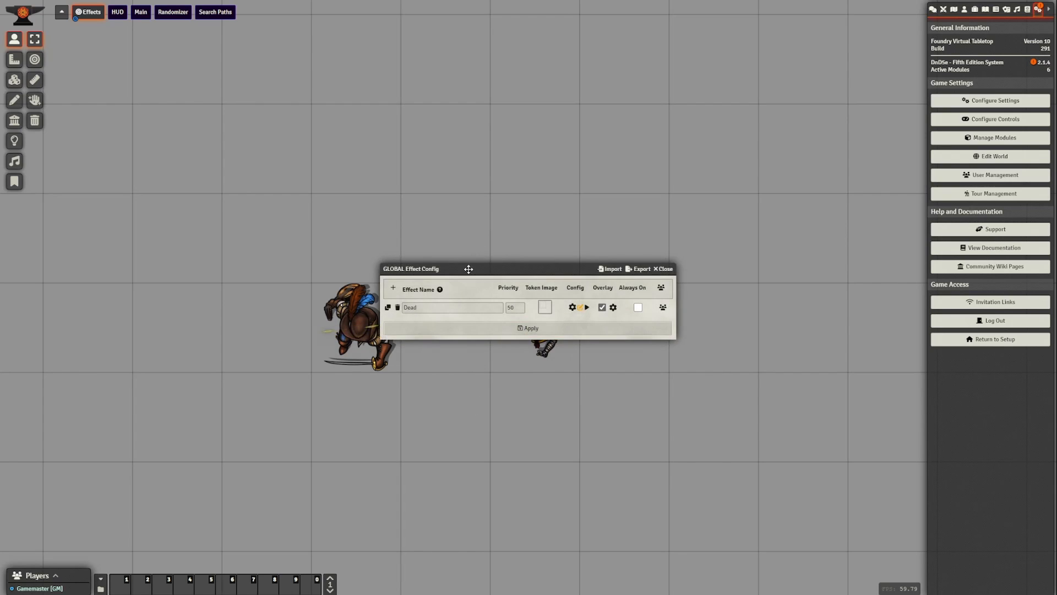
Open the Dead effect's overlay settings and raise the overlay's vertical offset to 0.24.
{"action": "left_click_drag", "start_coordinate": [468, 267], "coordinate": [415, 184]}
{"action": "left_click", "coordinate": [561, 223]}
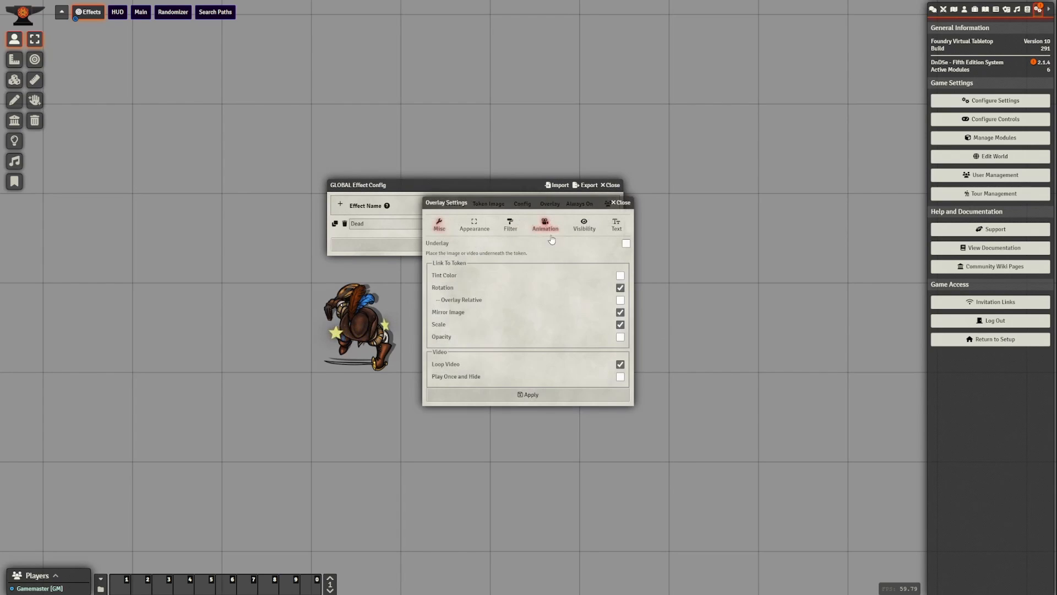
{"action": "left_click_drag", "start_coordinate": [483, 205], "coordinate": [695, 231]}
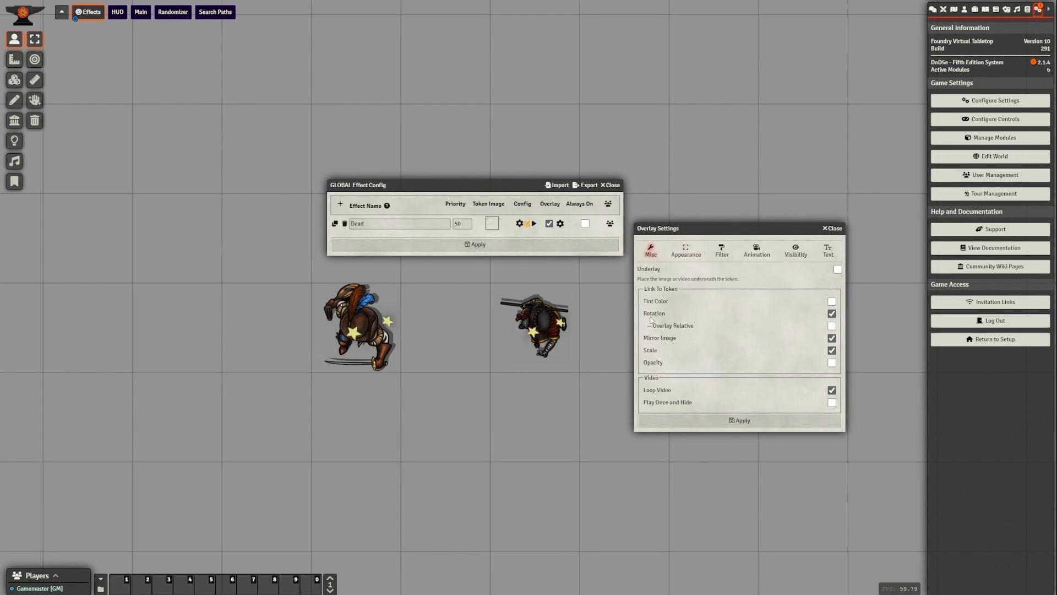
{"action": "left_click", "coordinate": [686, 251]}
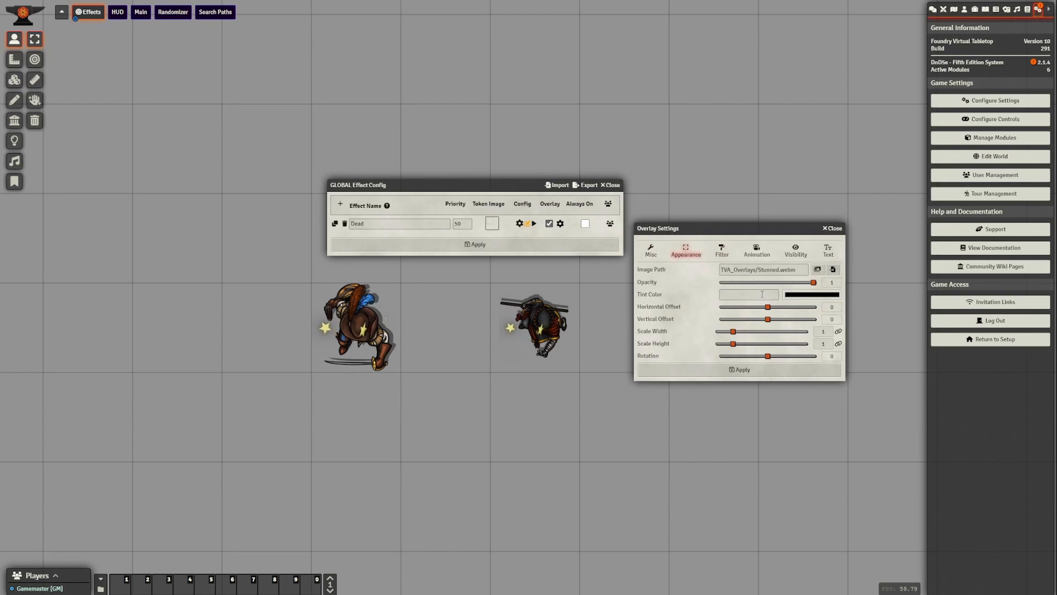
{"action": "mouse_move", "coordinate": [814, 282]}
{"action": "left_mouse_down"}
{"action": "mouse_move", "coordinate": [759, 282]}
{"action": "mouse_move", "coordinate": [814, 282]}
{"action": "left_mouse_up"}
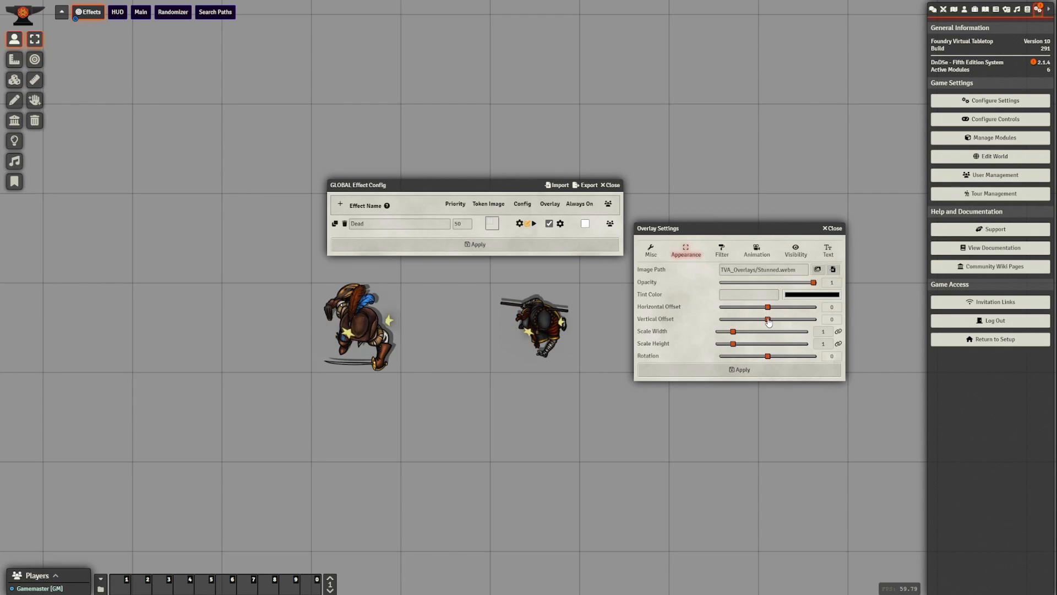
{"action": "scroll", "coordinate": [769, 322], "scroll_direction": "up", "scroll_amount": 20}
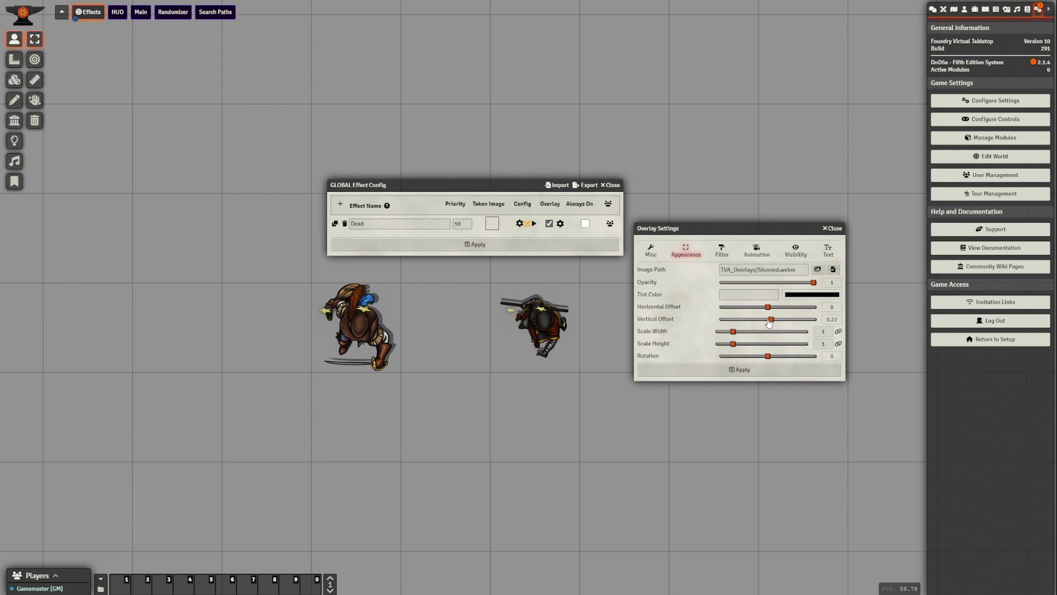
{"action": "scroll", "coordinate": [769, 323], "scroll_direction": "up", "scroll_amount": 1}
Set the overlay's linked scale width and height to 0.9 and apply the overlay and global effect settings.
{"action": "scroll", "coordinate": [733, 331], "scroll_direction": "down", "scroll_amount": 7}
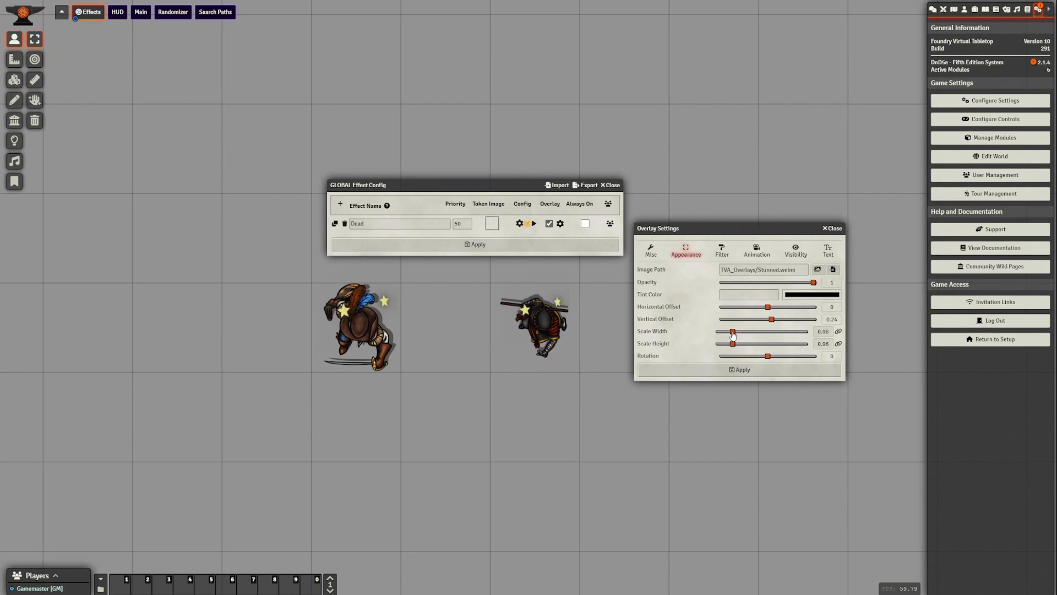
{"action": "scroll", "coordinate": [734, 333], "scroll_direction": "down", "scroll_amount": 3}
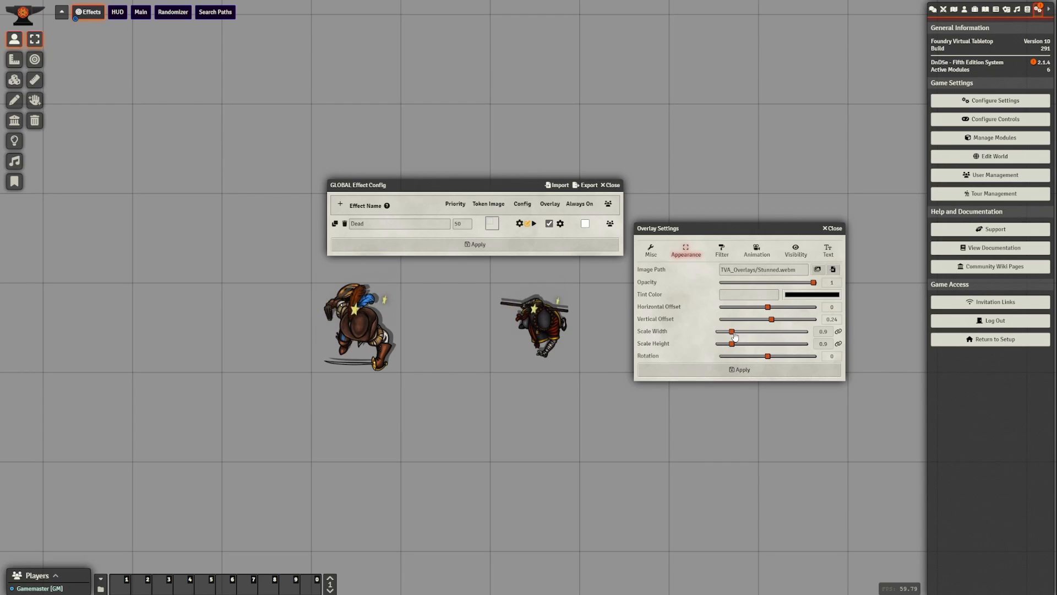
{"action": "left_click", "coordinate": [740, 369]}
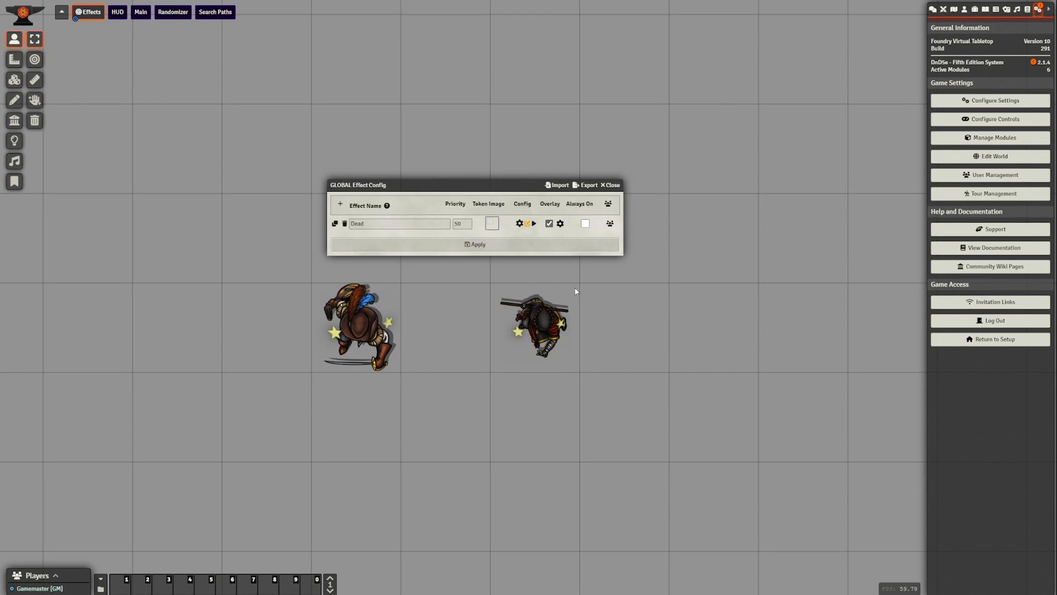
{"action": "left_click", "coordinate": [479, 244]}
{"action": "left_click_drag", "start_coordinate": [602, 251], "coordinate": [721, 350]}
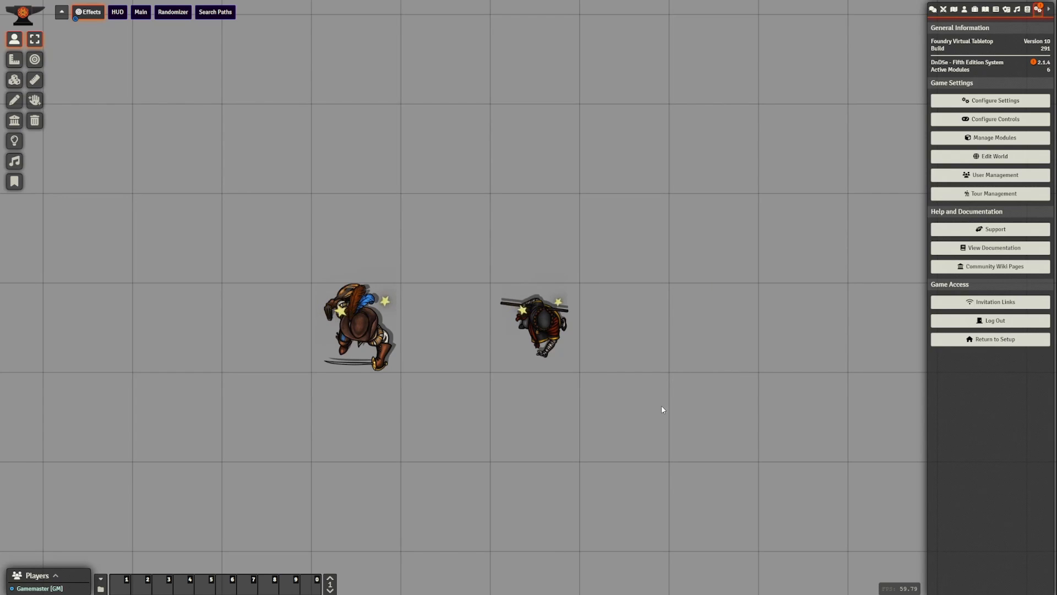
Reopen the Dead effect's overlay settings from the global effect configuration and clear the overlay's image path.
{"action": "scroll", "coordinate": [662, 409], "scroll_direction": "up", "scroll_amount": 1}
{"action": "scroll", "coordinate": [662, 409], "scroll_direction": "up", "scroll_amount": 3}
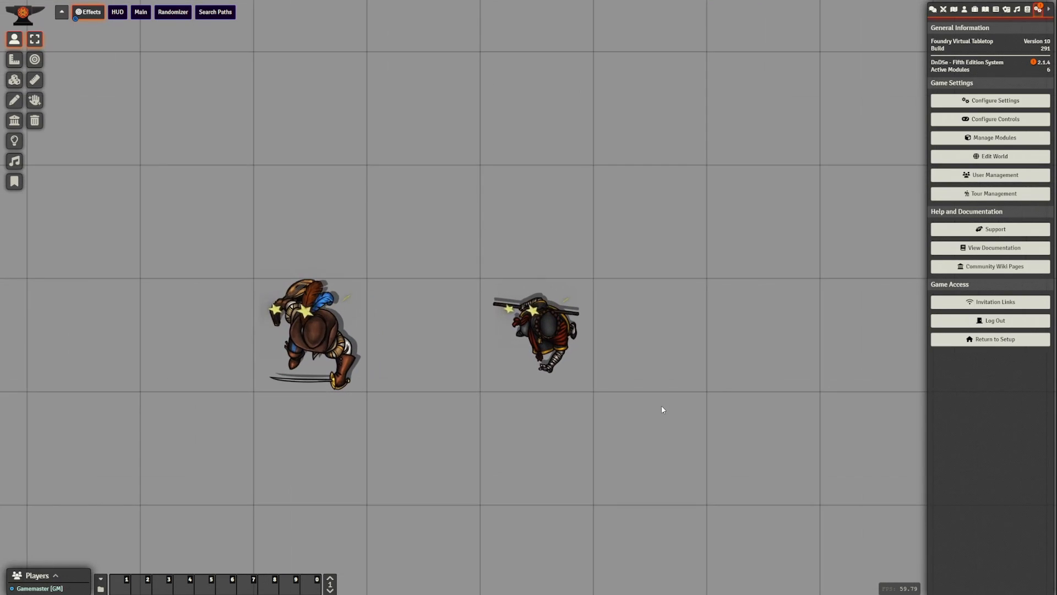
{"action": "key", "text": "shift+g"}
{"action": "left_click_drag", "start_coordinate": [547, 265], "coordinate": [451, 163]}
{"action": "left_click", "coordinate": [502, 199]}
{"action": "left_click_drag", "start_coordinate": [485, 194], "coordinate": [719, 218]}
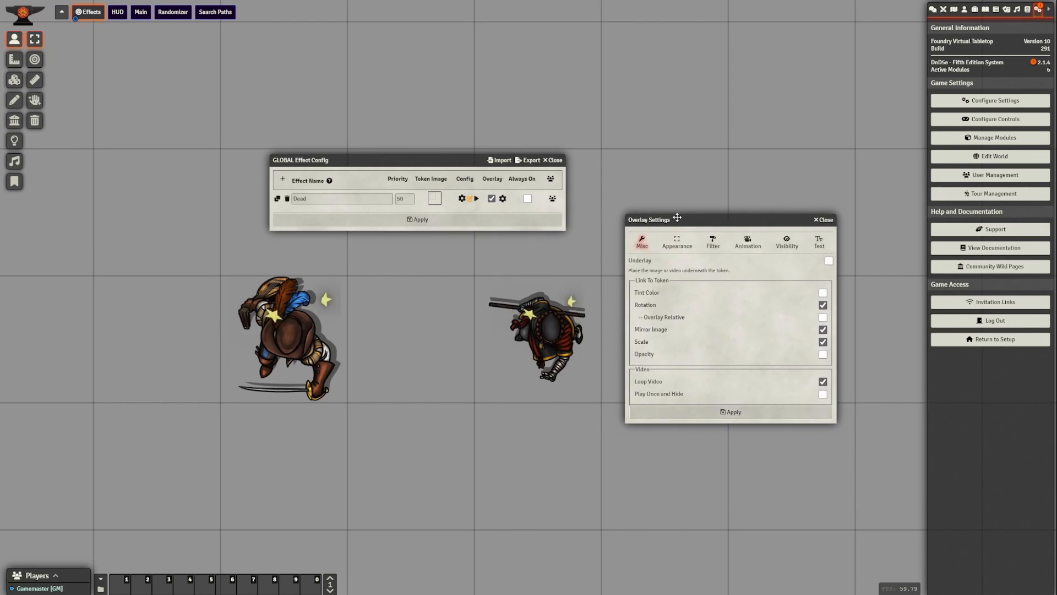
{"action": "left_click", "coordinate": [713, 243]}
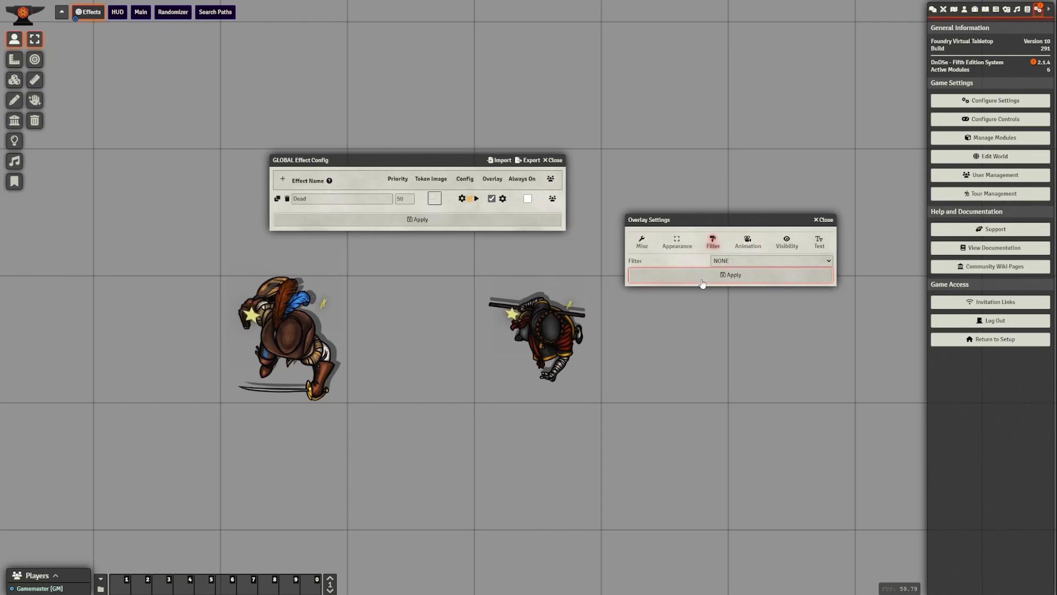
{"action": "left_click", "coordinate": [677, 242]}
{"action": "triple_click", "coordinate": [750, 261]}
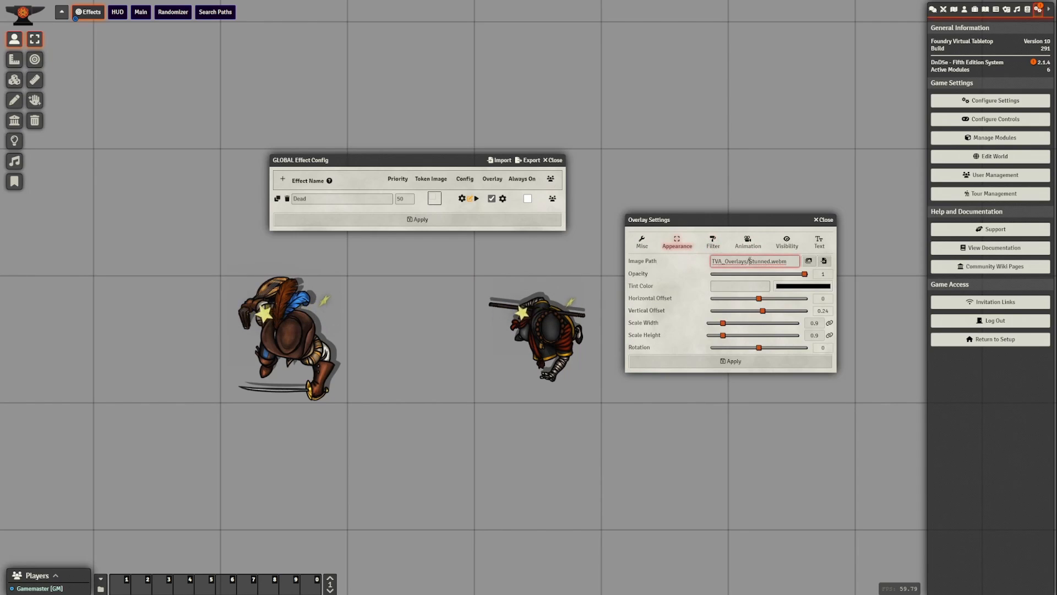
{"action": "key", "text": "BackSpace"}
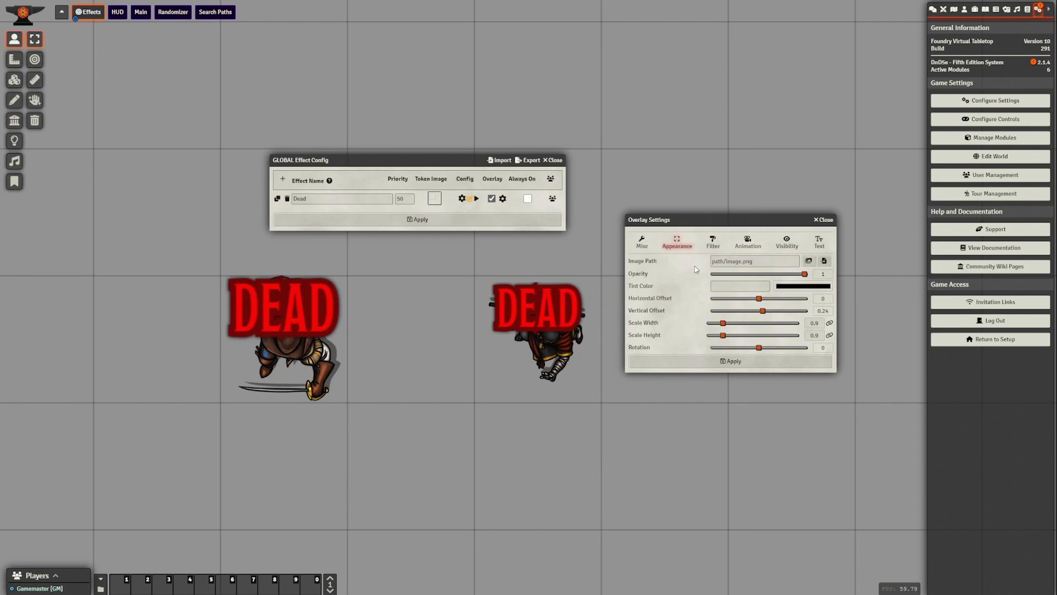
Set the overlay text's fill color to #ffffff and its stroke color to black, and remove the stroke thickness.
{"action": "left_click_drag", "start_coordinate": [707, 221], "coordinate": [716, 213]}
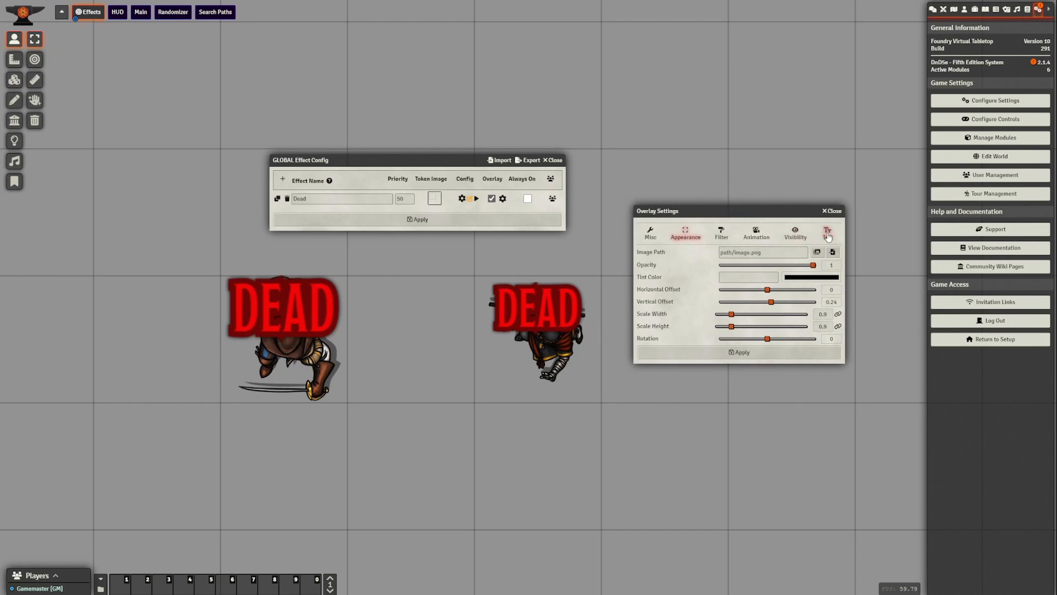
{"action": "left_click", "coordinate": [828, 233]}
{"action": "left_click_drag", "start_coordinate": [819, 342], "coordinate": [747, 313]}
{"action": "left_click", "coordinate": [677, 310]}
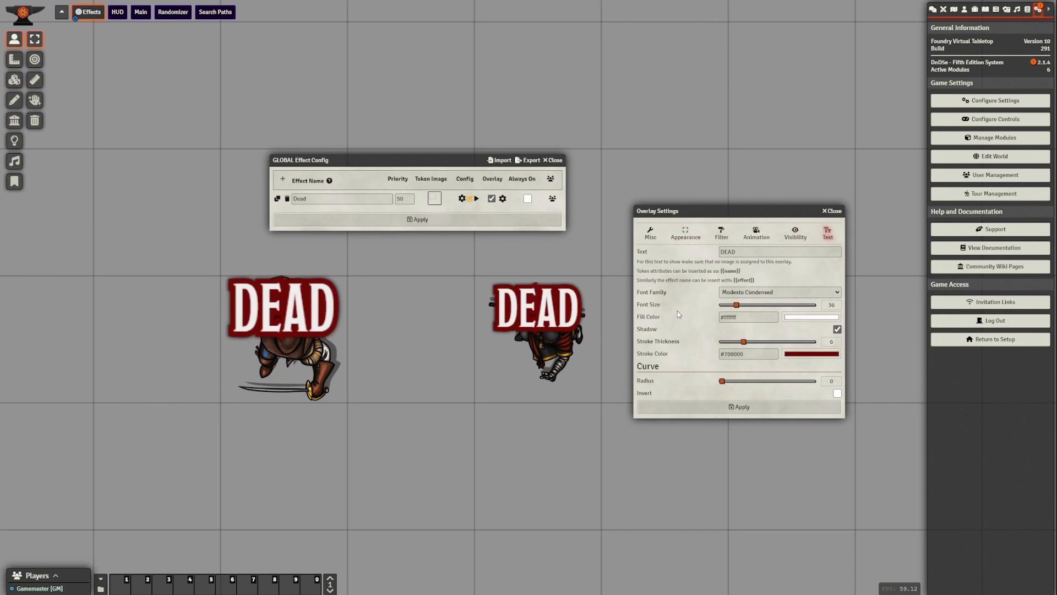
{"action": "left_click_drag", "start_coordinate": [798, 409], "coordinate": [777, 449]}
{"action": "left_click", "coordinate": [708, 355]}
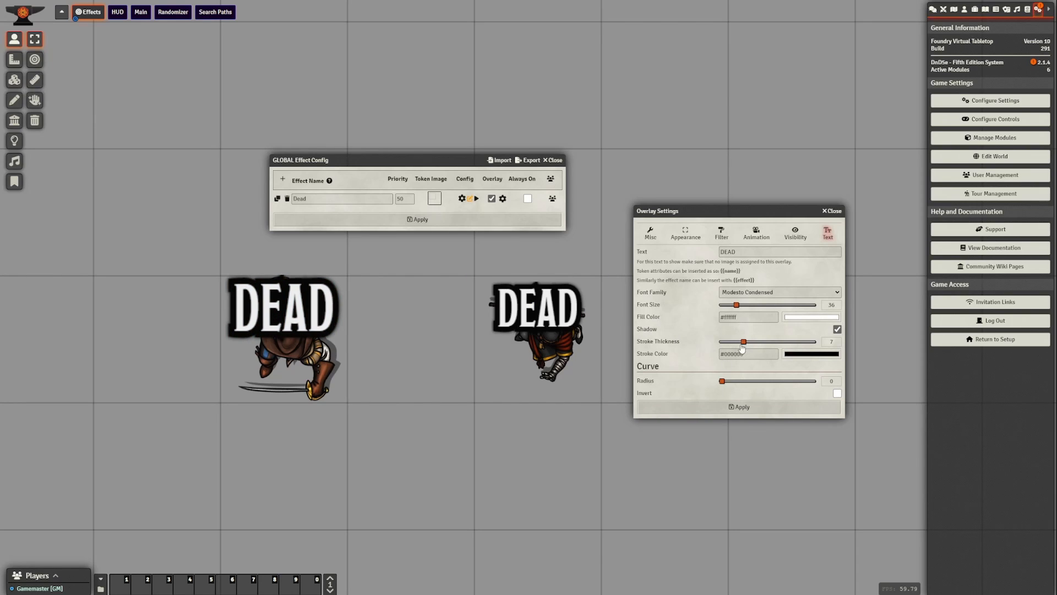
{"action": "left_click_drag", "start_coordinate": [744, 342], "coordinate": [709, 347]}
Try the AsciiFilter, BloomFilter, BlurFilterPass and GlowFilter on the DEAD overlay text.
{"action": "left_click", "coordinate": [727, 237]}
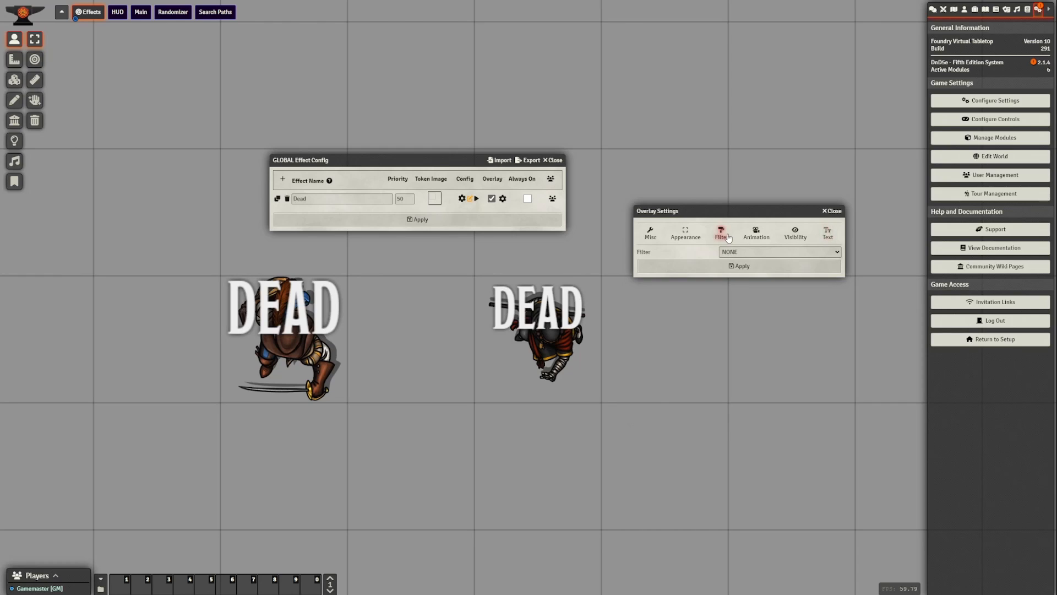
{"action": "left_click", "coordinate": [740, 254]}
{"action": "left_click", "coordinate": [745, 300]}
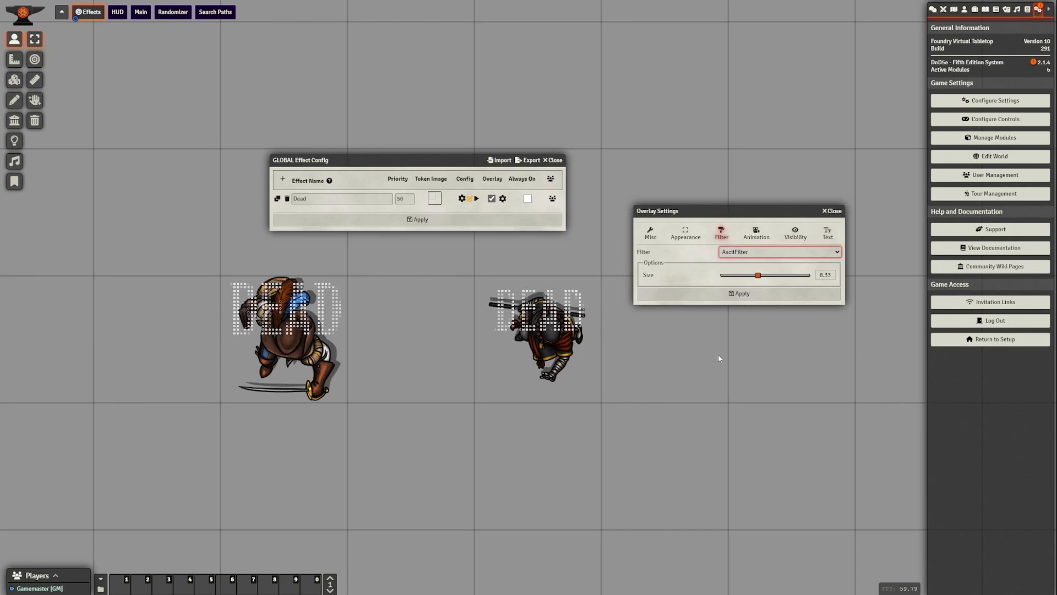
{"action": "left_click", "coordinate": [752, 314]}
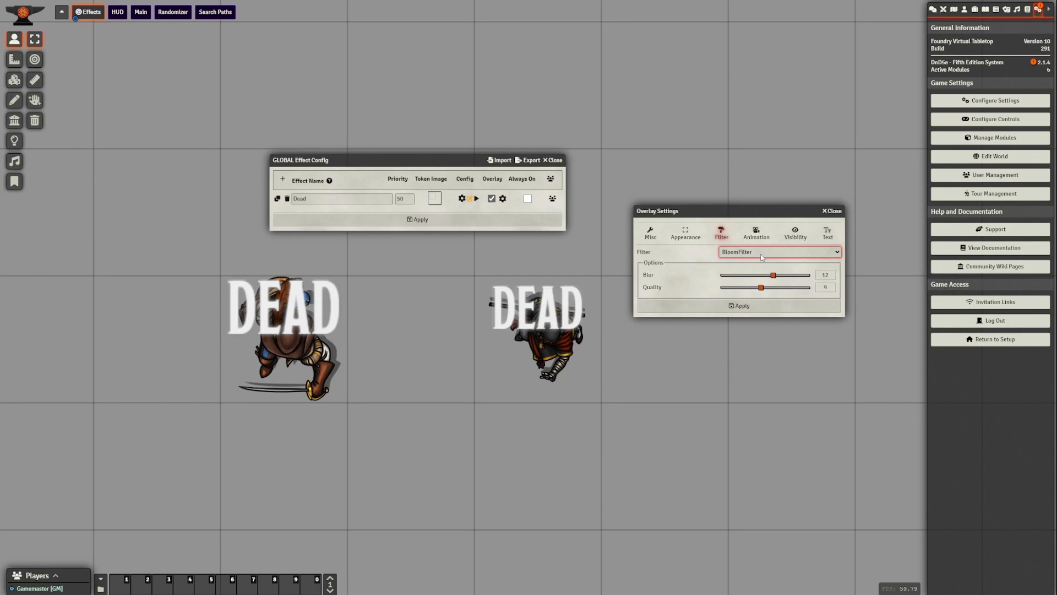
{"action": "left_click", "coordinate": [753, 337]}
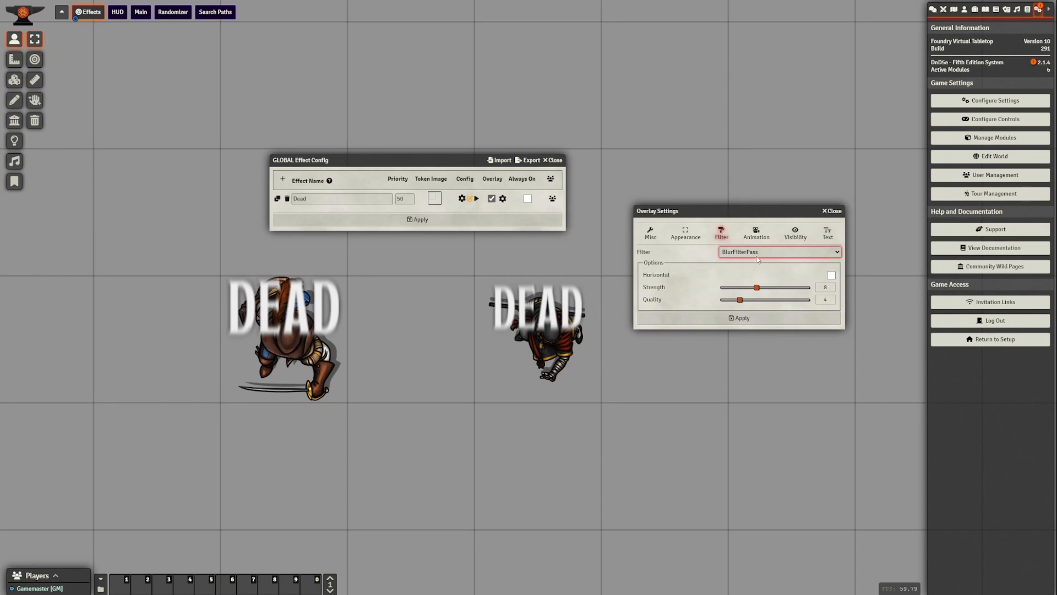
{"action": "left_click", "coordinate": [754, 364]}
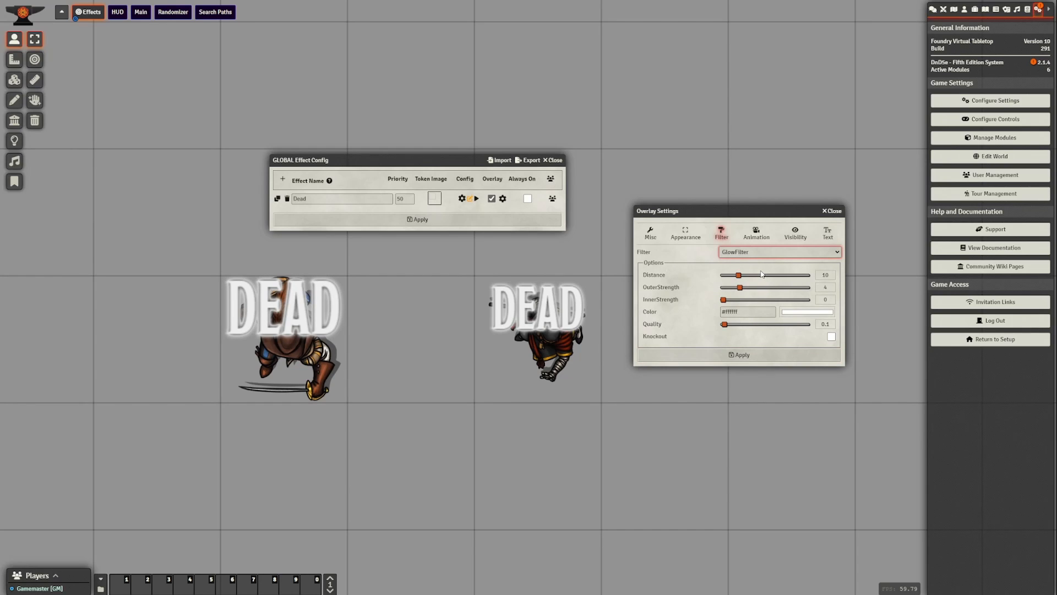
Switch the overlay's filter to Token Magic FX and load the fire preset.
{"action": "left_click", "coordinate": [761, 271]}
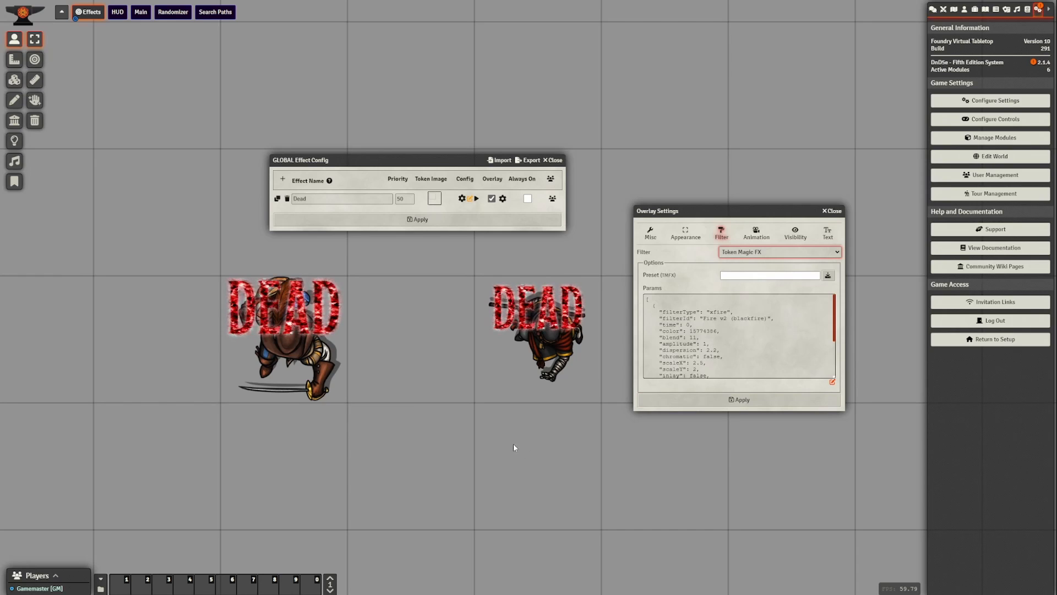
{"action": "left_click", "coordinate": [765, 275]}
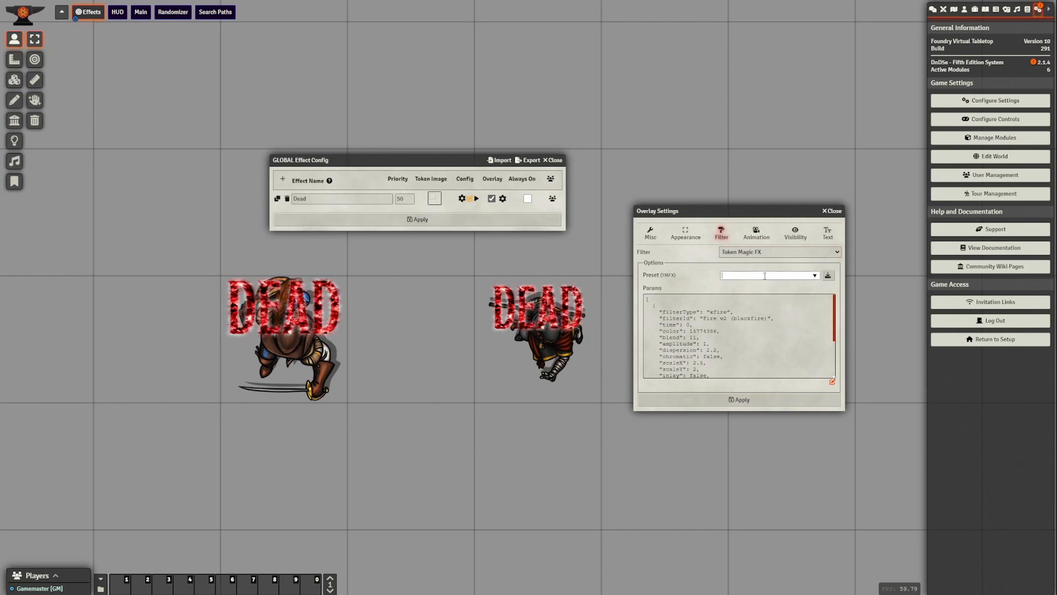
{"action": "type", "text": "fire"}
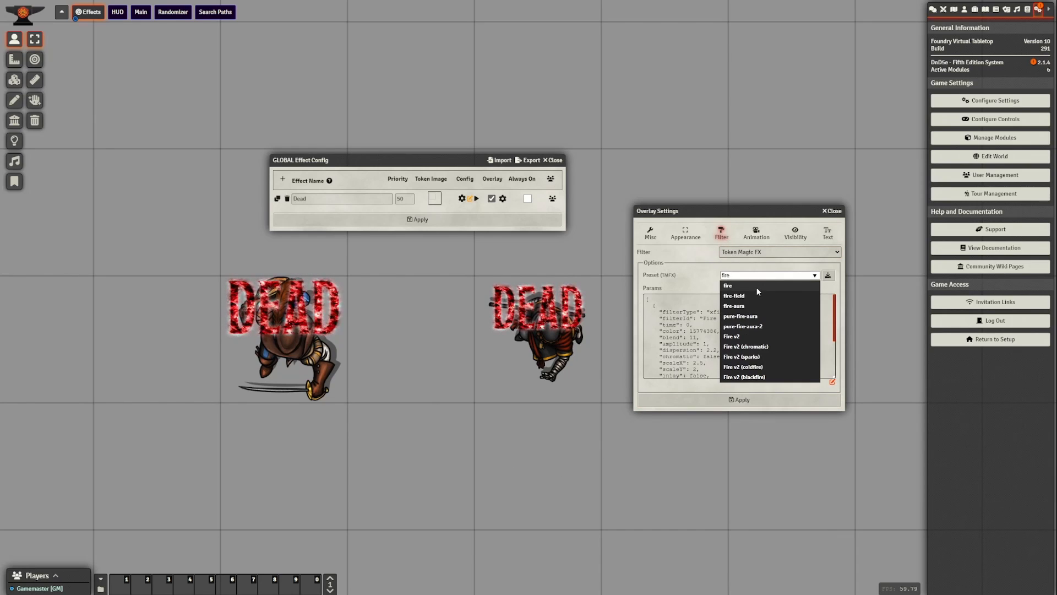
{"action": "left_click", "coordinate": [757, 286]}
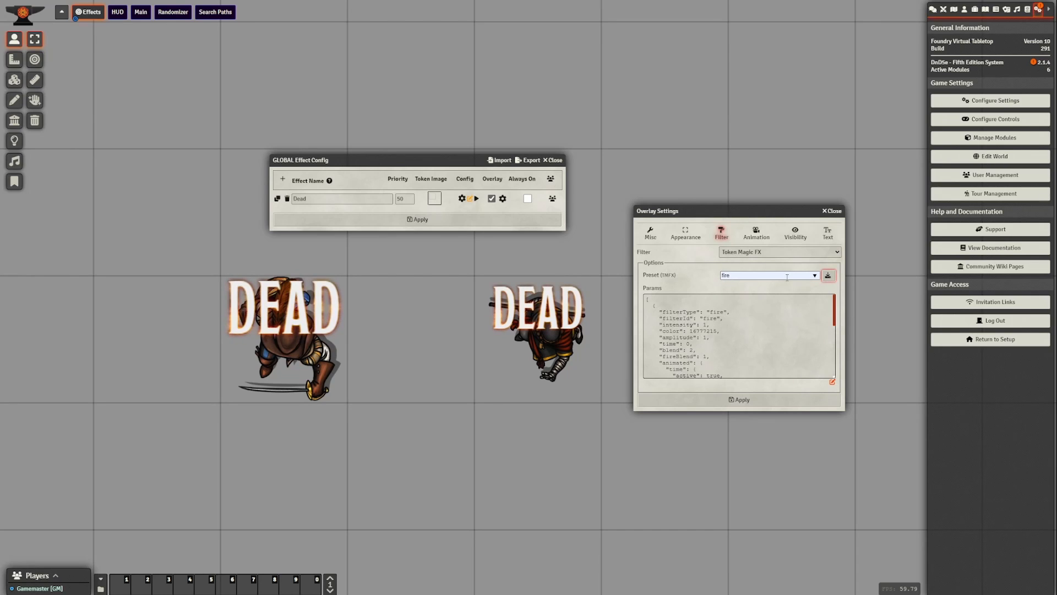
Replace the overlay's Token Magic FX preset with flood and load its parameters.
{"action": "key", "text": "BackSpace"}
{"action": "key", "text": "BackSpace"}
{"action": "key", "text": "BackSpace"}
{"action": "key", "text": "BackSpace"}
{"action": "type", "text": "floo"}
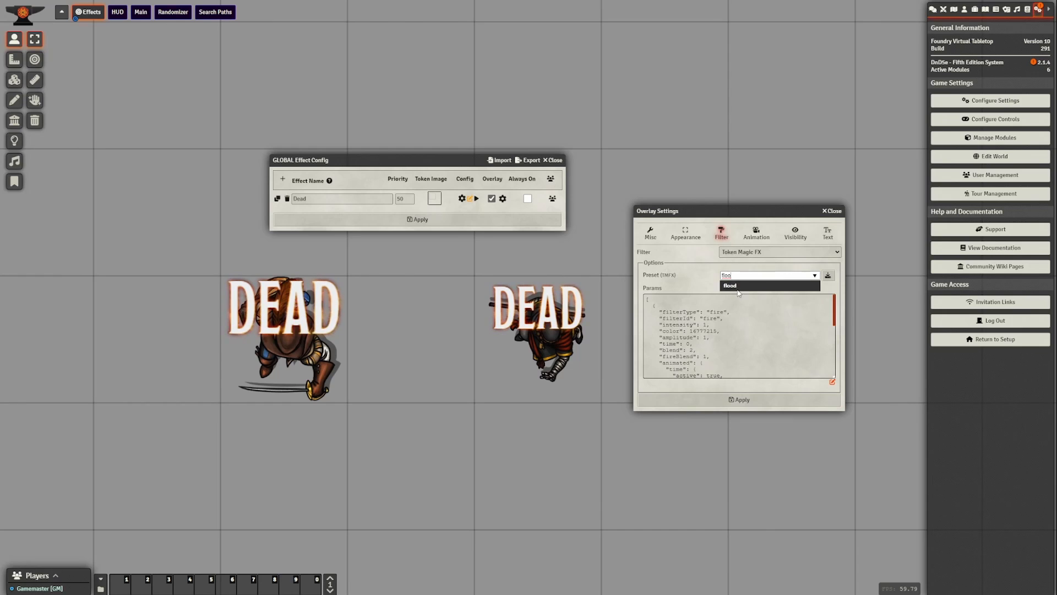
{"action": "type", "text": "d"}
{"action": "left_click", "coordinate": [829, 275]}
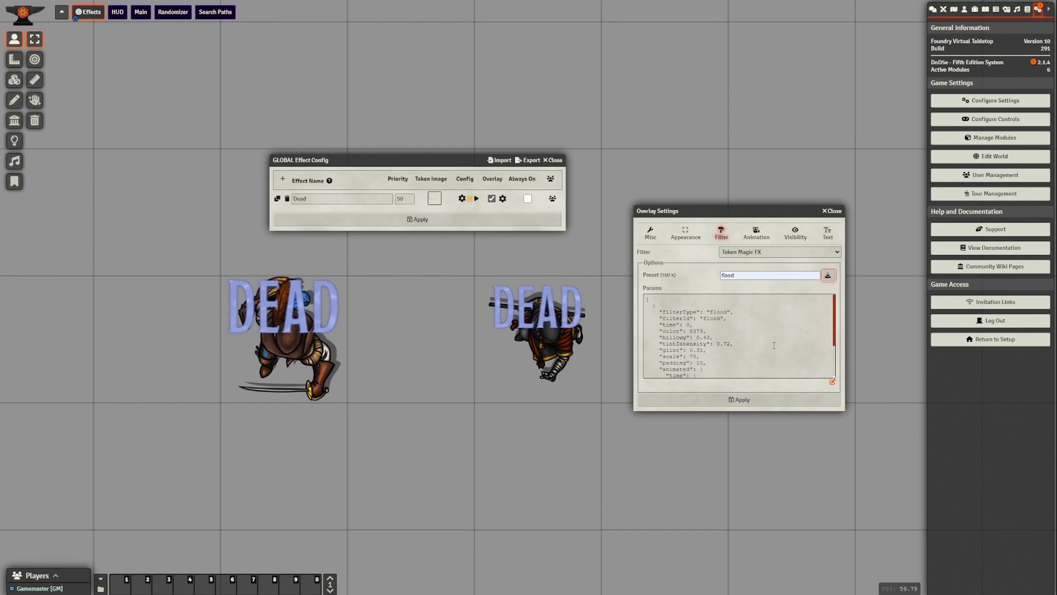
Open the flood filter's parameters for editing and set its color to red (16384000).
{"action": "left_click", "coordinate": [833, 382]}
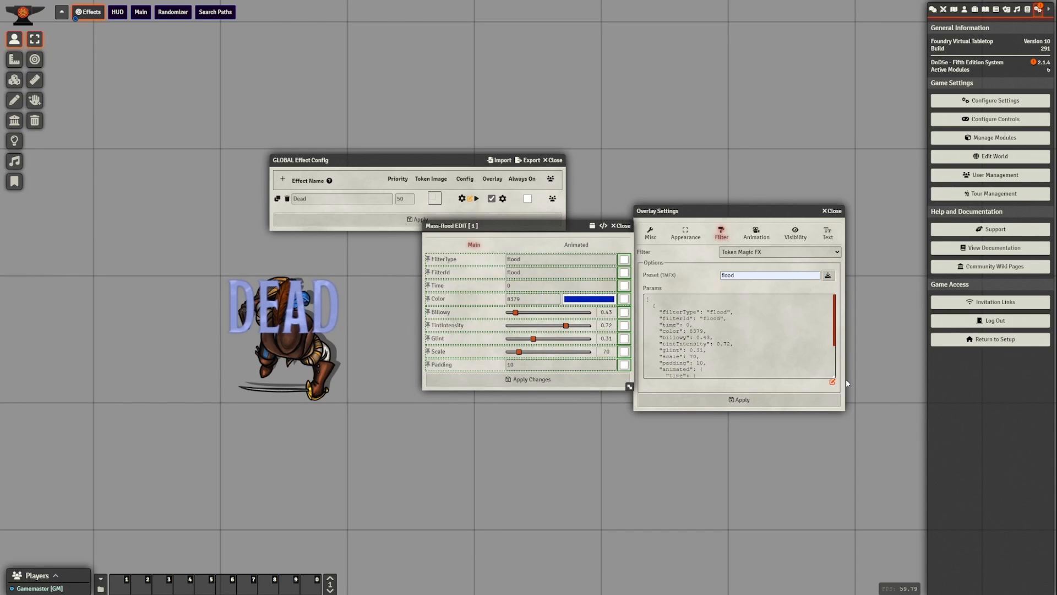
{"action": "left_click_drag", "start_coordinate": [559, 223], "coordinate": [763, 322]}
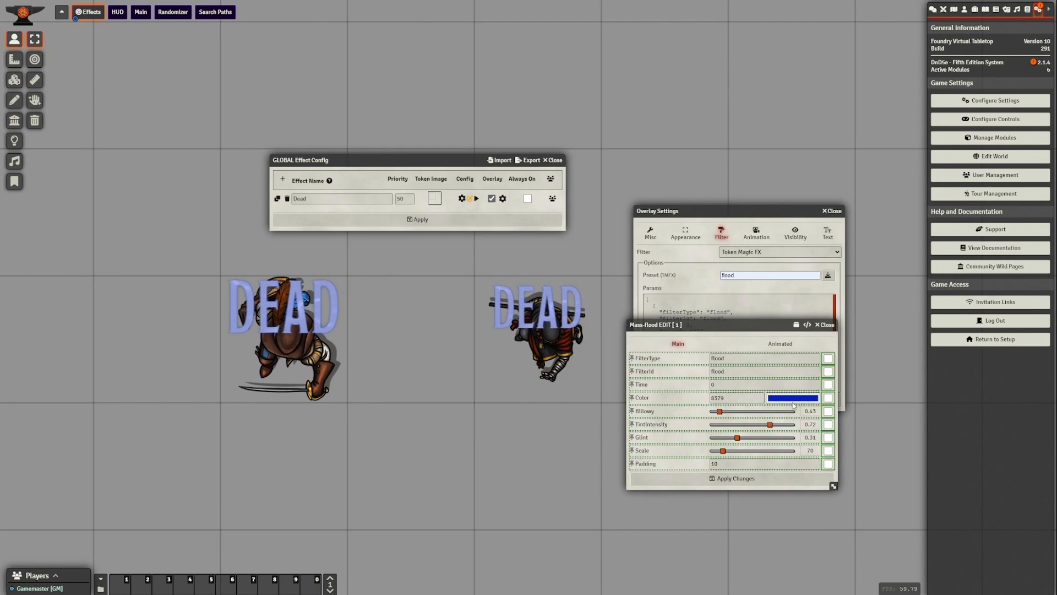
{"action": "left_click_drag", "start_coordinate": [847, 473], "coordinate": [859, 474]}
{"action": "left_click_drag", "start_coordinate": [856, 415], "coordinate": [865, 407]}
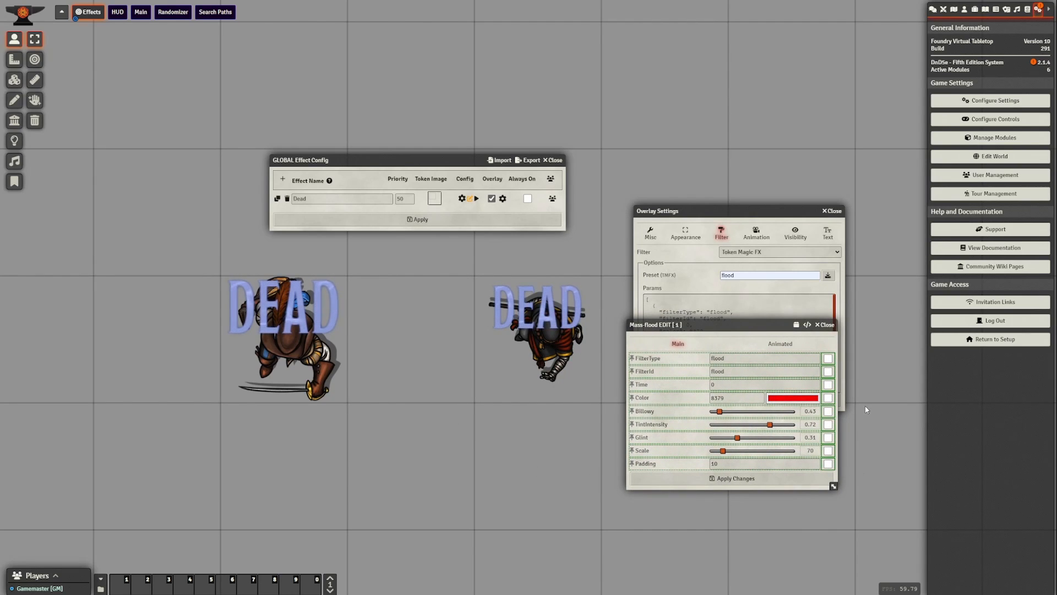
{"action": "left_click", "coordinate": [686, 394]}
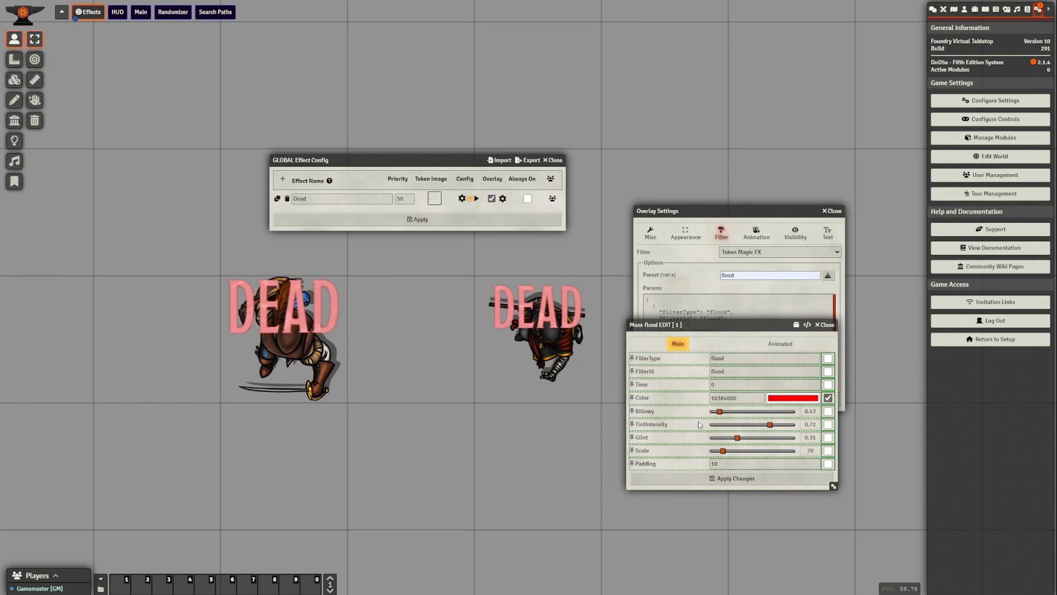
Set the flood filter's Billowy value to 3.91, apply the changes, and save the overlay and global effect settings.
{"action": "left_click_drag", "start_coordinate": [720, 411], "coordinate": [777, 418]}
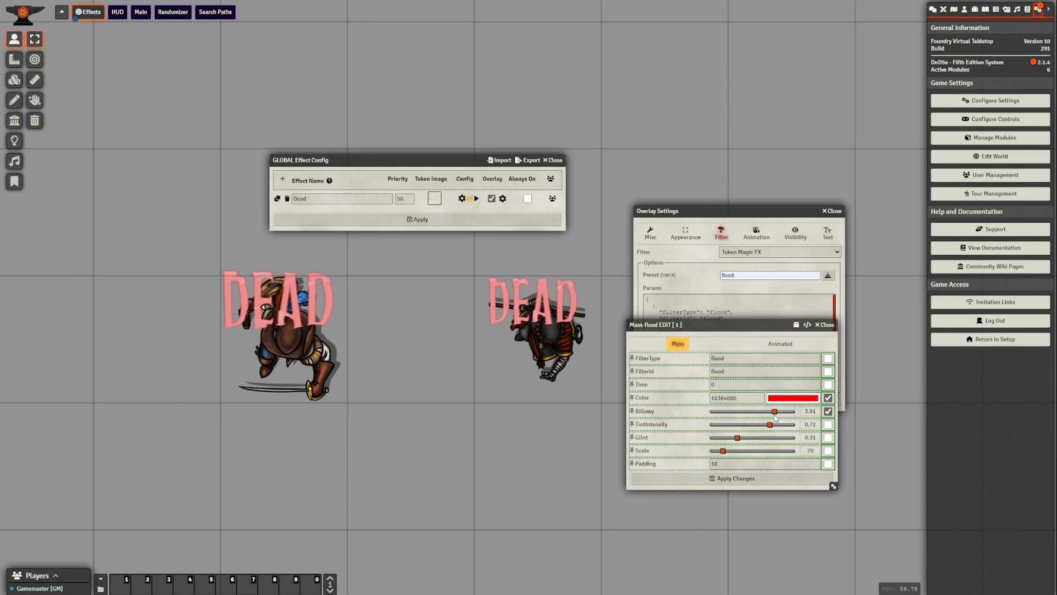
{"action": "left_click", "coordinate": [744, 477]}
{"action": "left_click", "coordinate": [774, 396]}
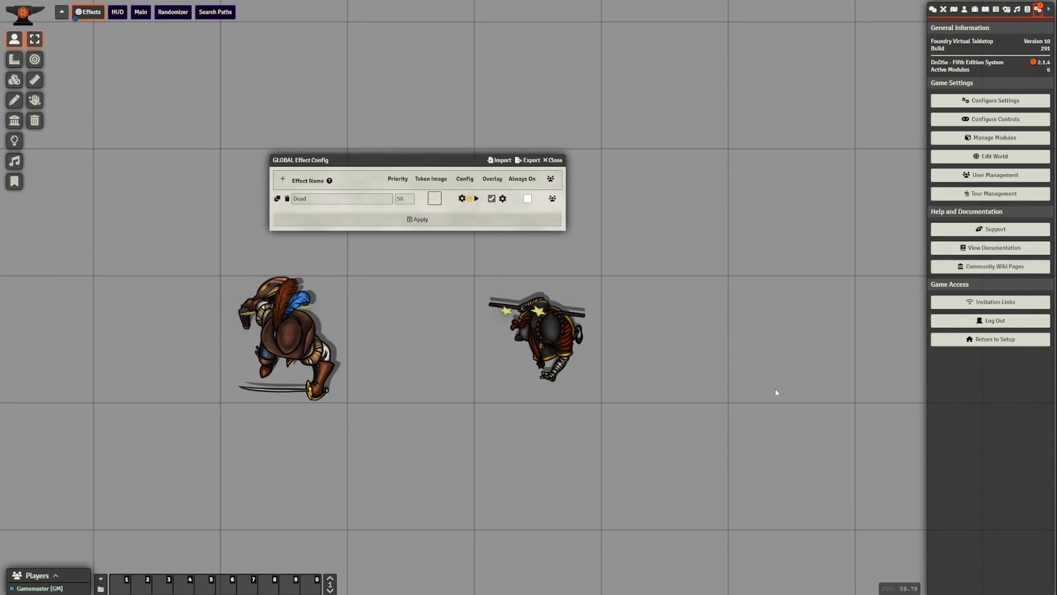
{"action": "left_click", "coordinate": [503, 219]}
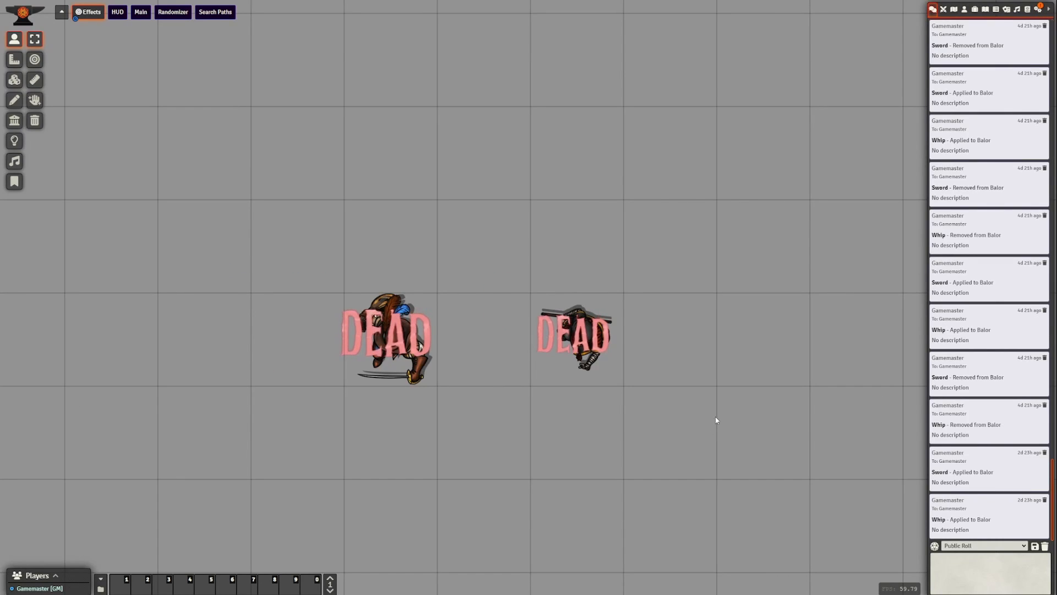
Open the global effect config and the Dead mapping's overlay settings, placing both windows clear of the tokens.
{"action": "left_click_drag", "start_coordinate": [689, 422], "coordinate": [665, 418]}
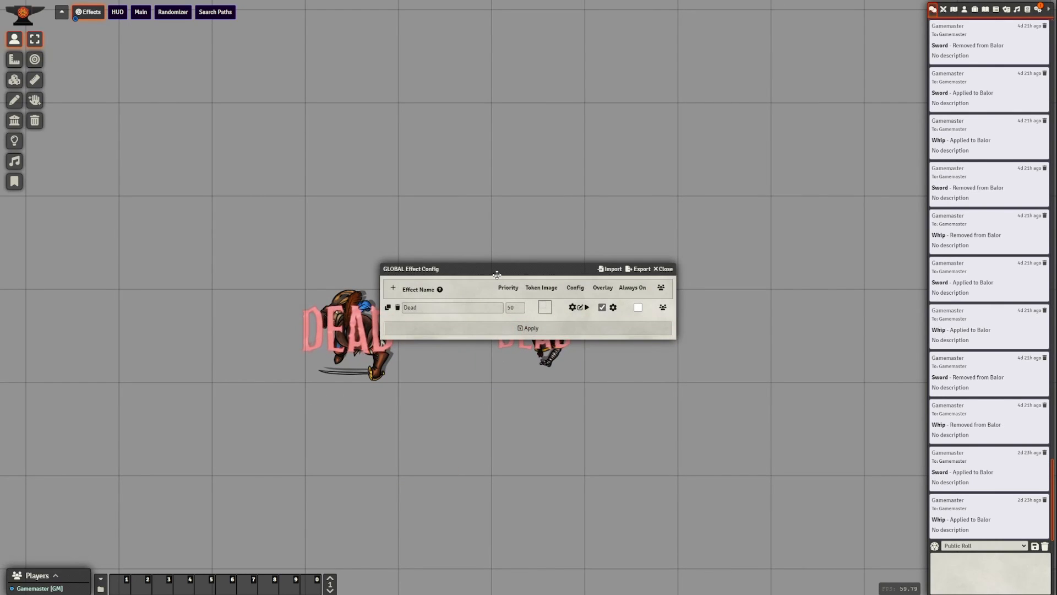
{"action": "left_click_drag", "start_coordinate": [501, 268], "coordinate": [652, 203]}
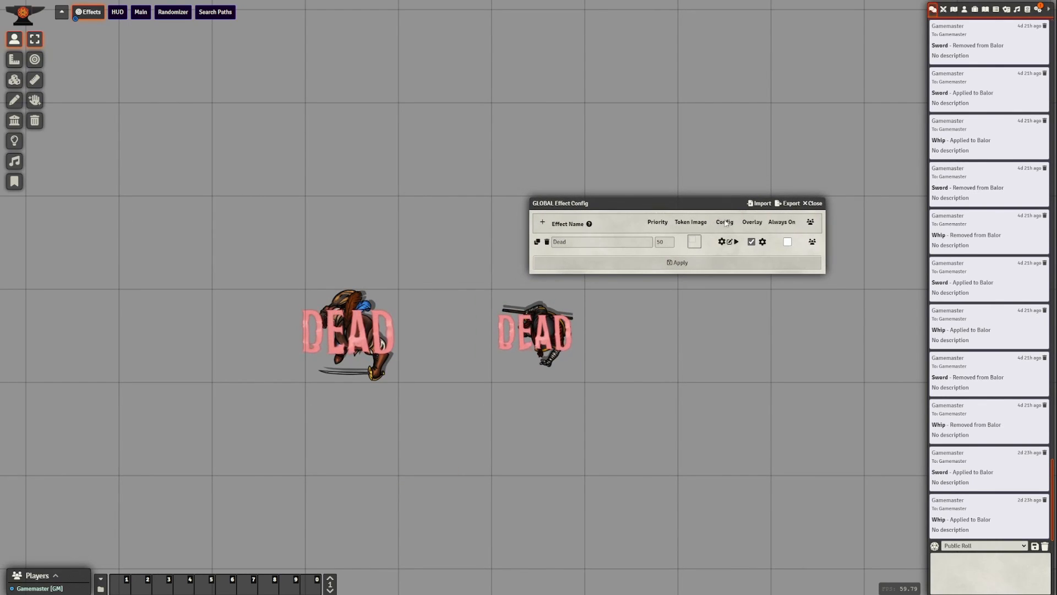
{"action": "left_click", "coordinate": [762, 243]}
{"action": "left_click_drag", "start_coordinate": [518, 205], "coordinate": [714, 297]}
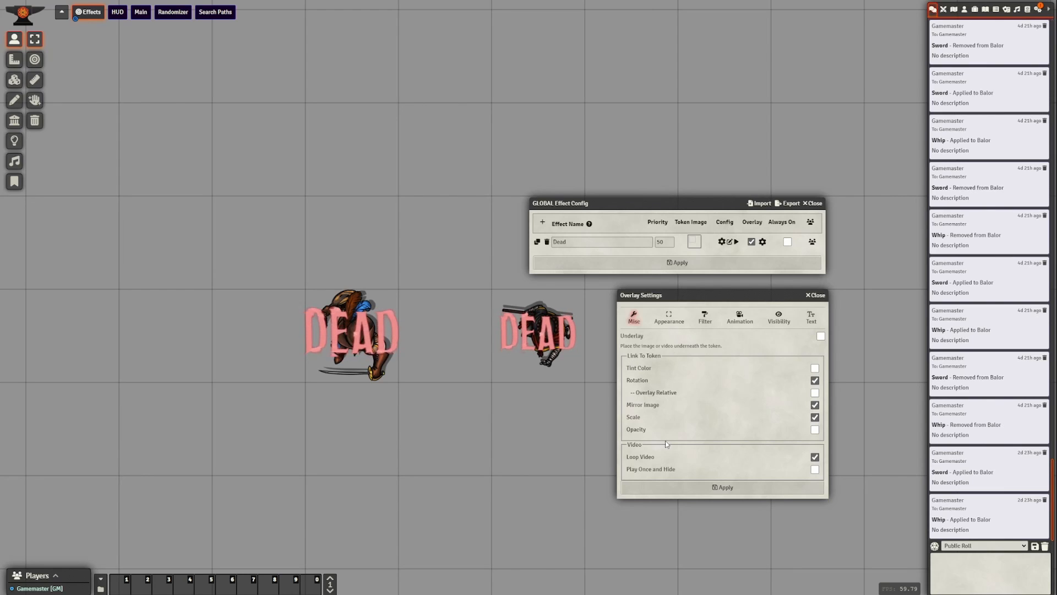
{"action": "left_click_drag", "start_coordinate": [698, 291], "coordinate": [706, 282]}
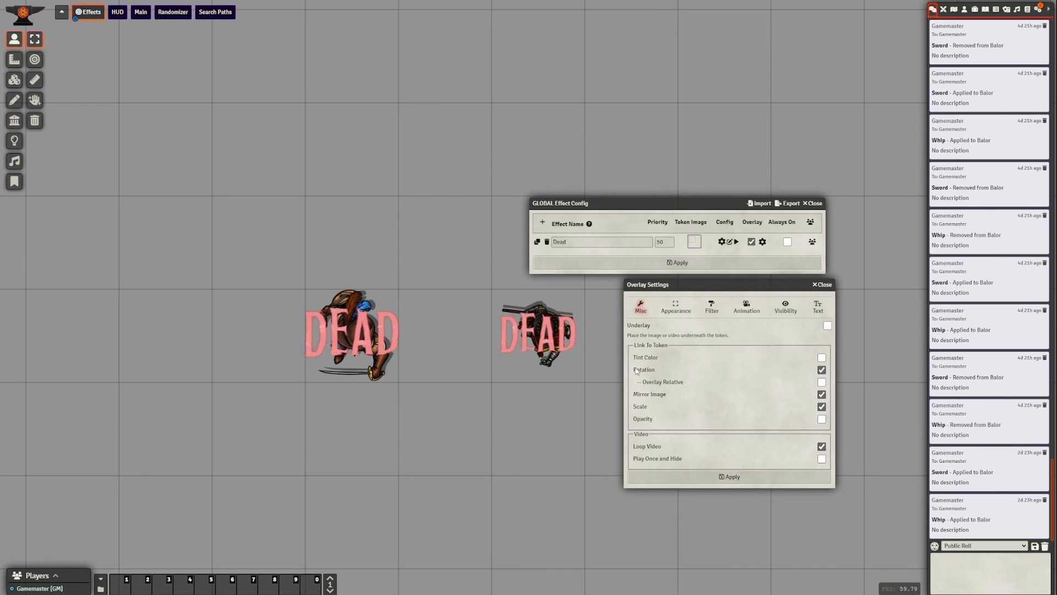
Rotate the halfling monk token back and forth to examine how its overlay follows with the rotation link enabled.
{"action": "left_click", "coordinate": [538, 376]}
{"action": "scroll", "coordinate": [538, 380], "scroll_direction": "down", "scroll_amount": 5}
{"action": "scroll", "coordinate": [539, 380], "scroll_direction": "up", "scroll_amount": 2}
{"action": "scroll", "coordinate": [538, 380], "scroll_direction": "up", "scroll_amount": 6}
{"action": "scroll", "coordinate": [539, 380], "scroll_direction": "down", "scroll_amount": 3}
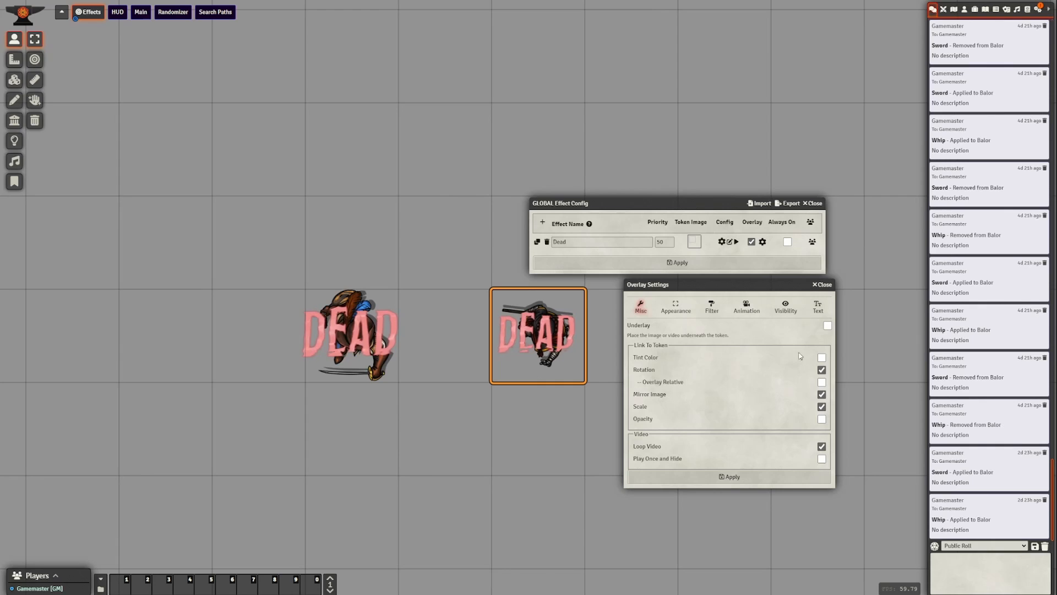
Unlink the overlay from the token's rotation and save the overlay and global effect settings.
{"action": "left_click", "coordinate": [822, 370]}
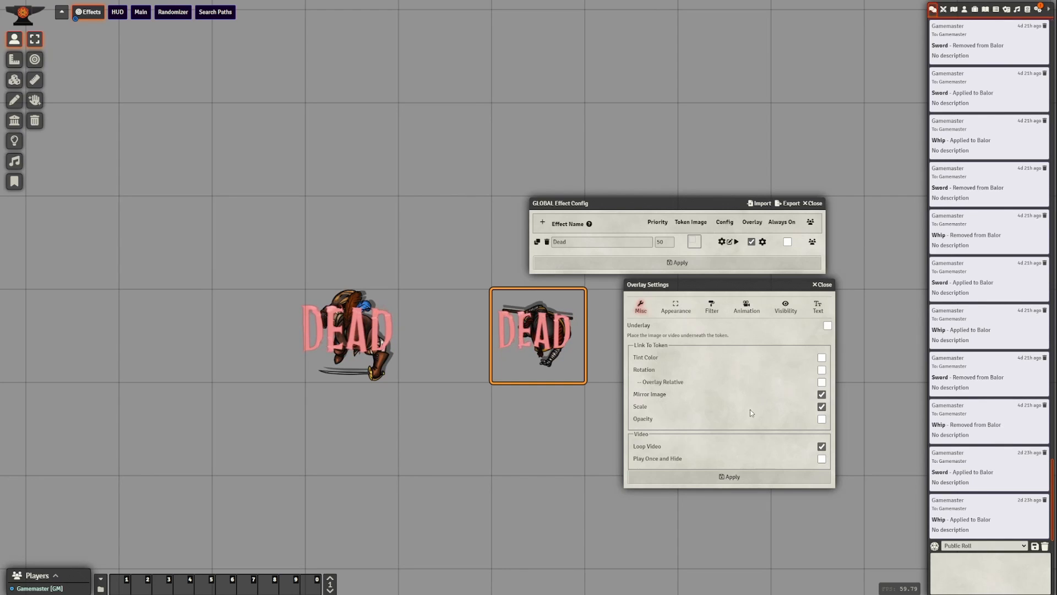
{"action": "left_click", "coordinate": [725, 477]}
{"action": "left_click", "coordinate": [712, 265]}
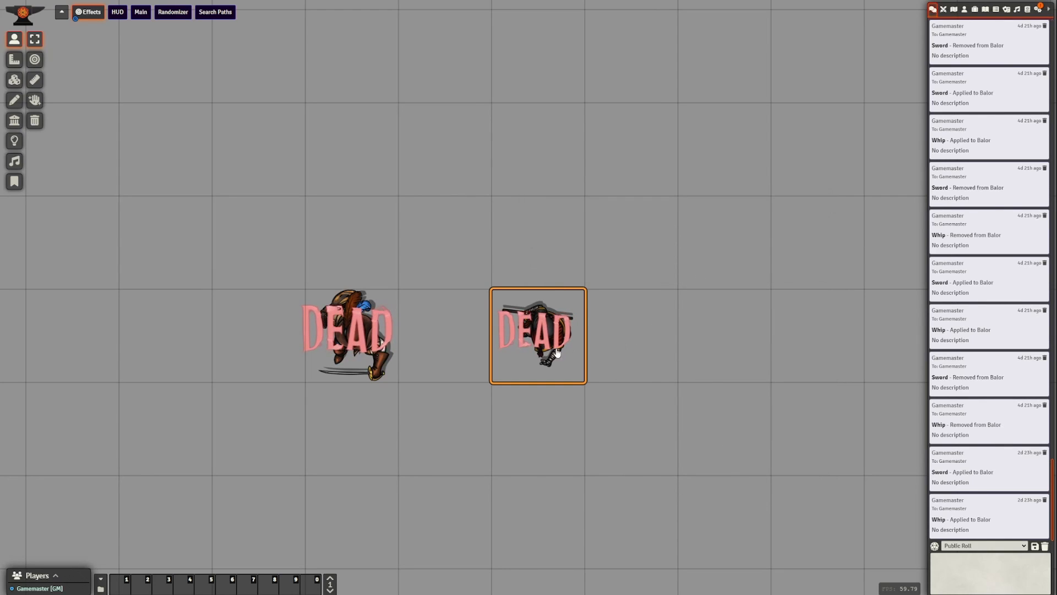
Rotate the halfling monk token again to test the unlinked overlay, and deselect it.
{"action": "scroll", "coordinate": [558, 350], "scroll_direction": "down", "scroll_amount": 4}
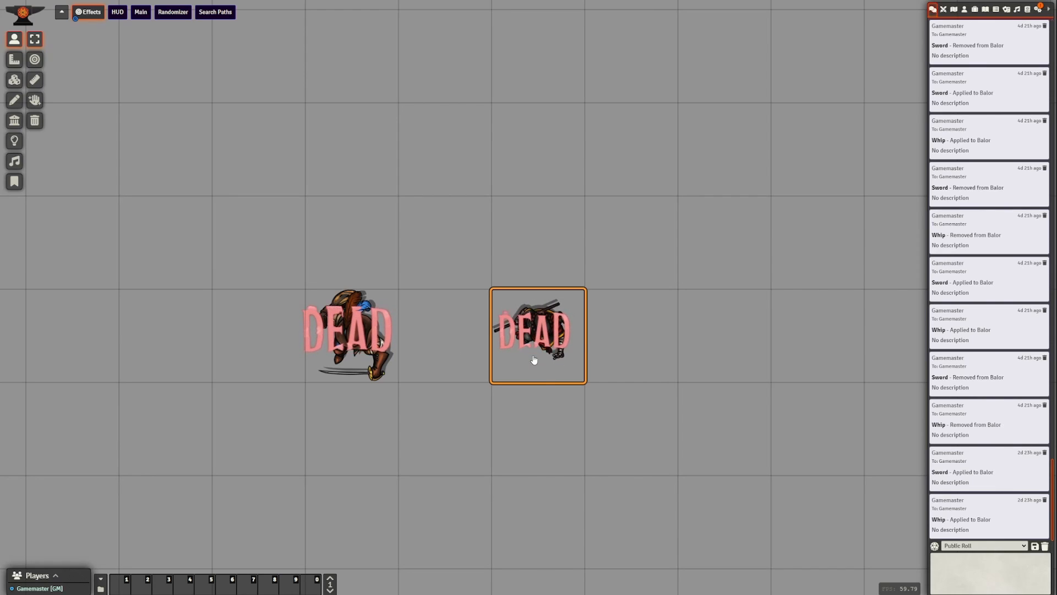
{"action": "mouse_move", "coordinate": [537, 354]}
{"action": "left_mouse_down"}
{"action": "mouse_move", "coordinate": [552, 228]}
{"action": "mouse_move", "coordinate": [696, 365]}
{"action": "mouse_move", "coordinate": [540, 367]}
{"action": "left_mouse_up"}
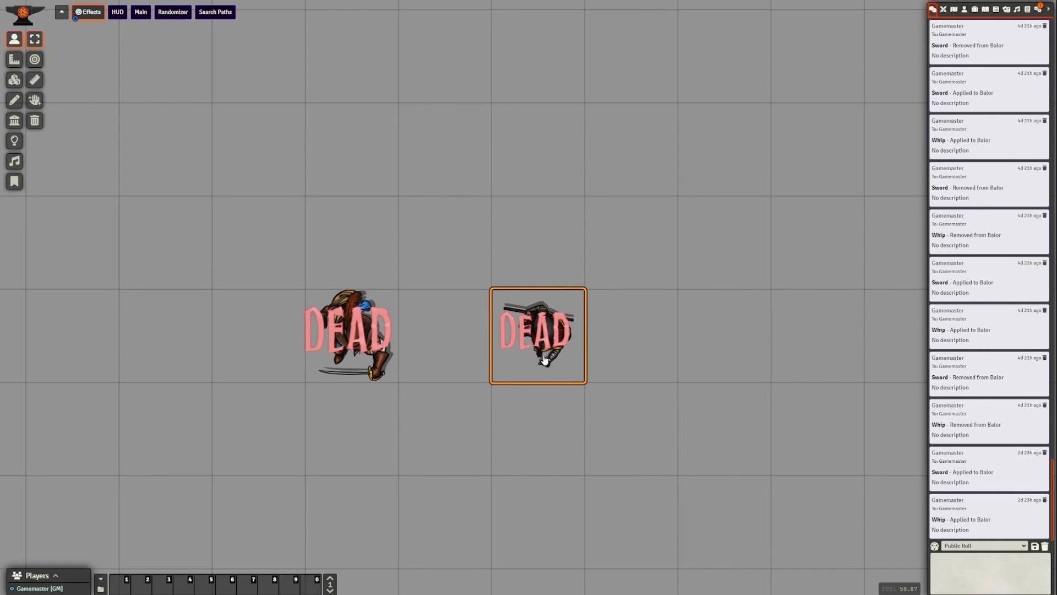
{"action": "left_click", "coordinate": [611, 441]}
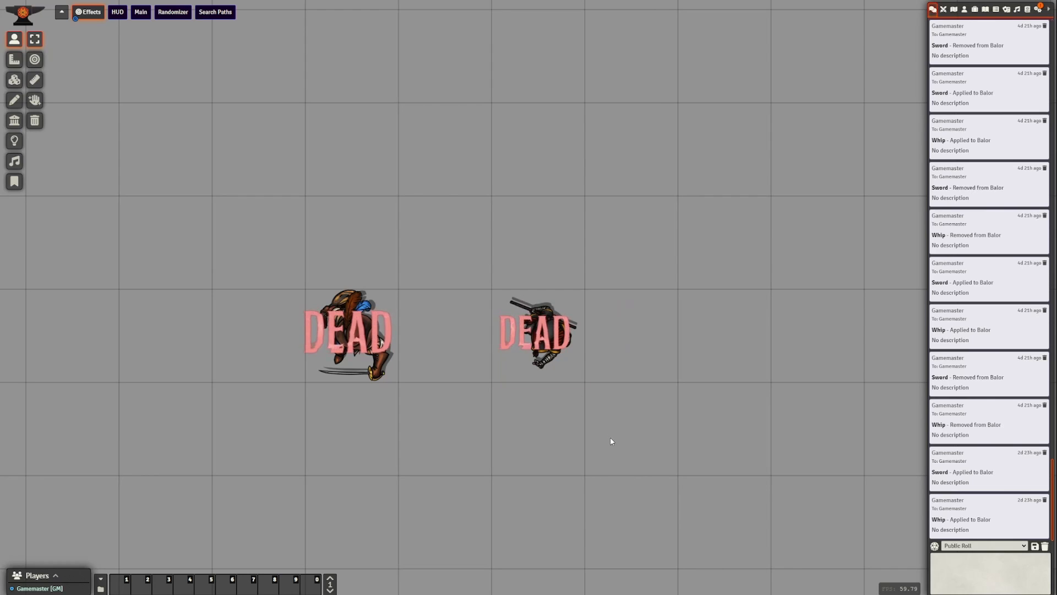
Reopen the Dead overlay's text settings and change the text to DEAD {{name}}.
{"action": "key", "text": "shift+g"}
{"action": "left_click_drag", "start_coordinate": [515, 268], "coordinate": [715, 300]}
{"action": "left_click", "coordinate": [706, 251]}
{"action": "left_click", "coordinate": [751, 323]}
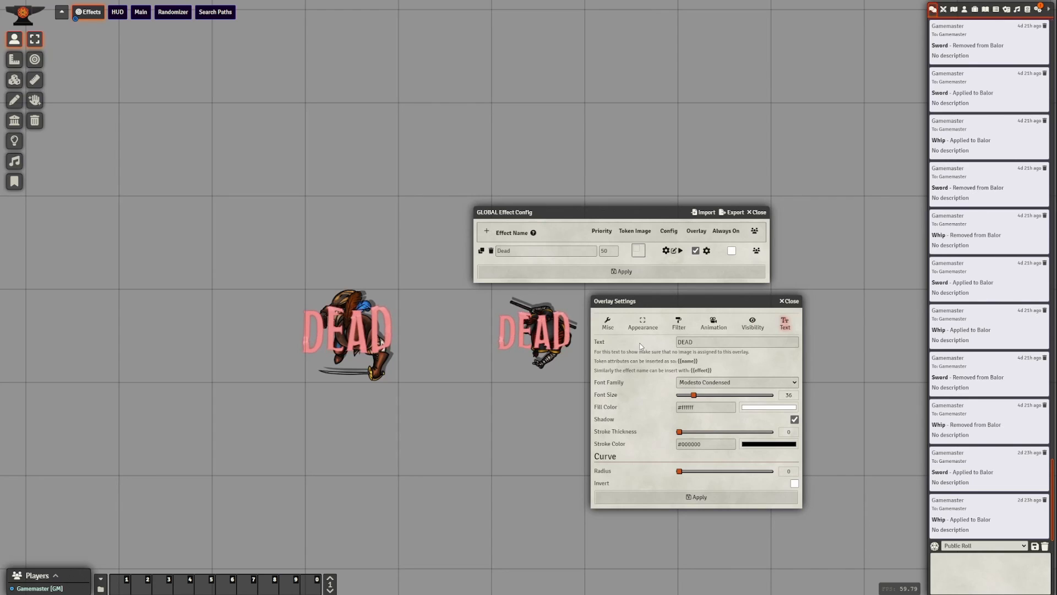
{"action": "left_click_drag", "start_coordinate": [683, 307], "coordinate": [696, 307]}
{"action": "left_click", "coordinate": [755, 342]}
{"action": "type", "text": "{{}}"}
{"action": "key", "text": "Left"}
{"action": "key", "text": "Left"}
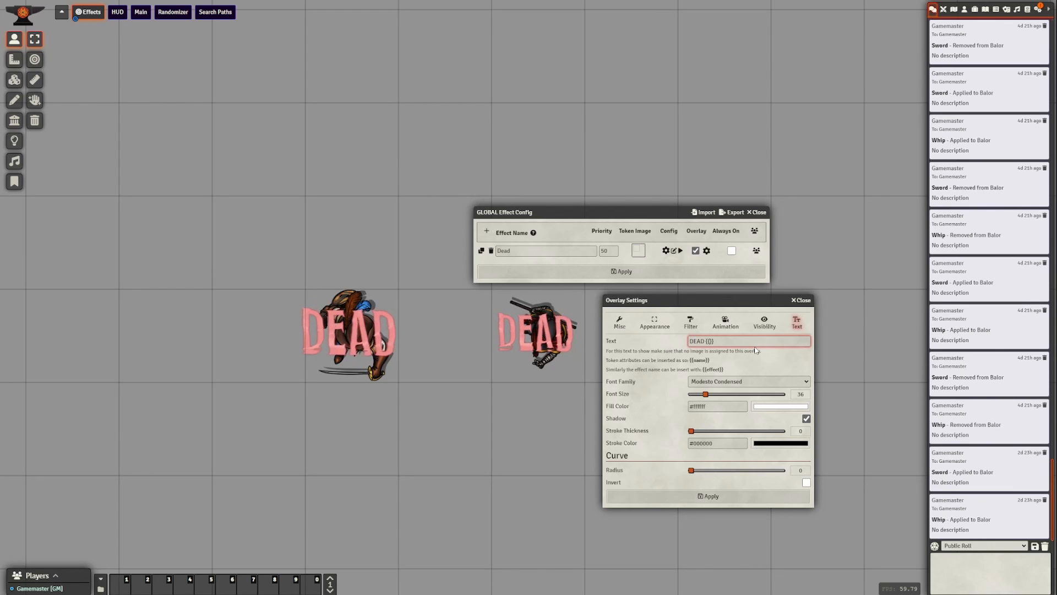
{"action": "type", "text": "name"}
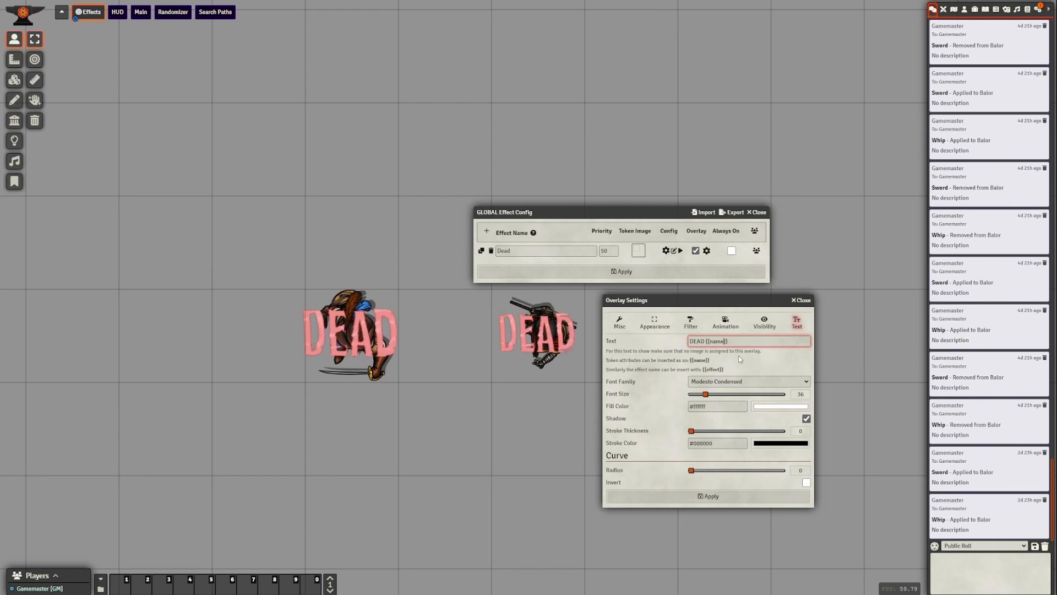
{"action": "left_click", "coordinate": [740, 360]}
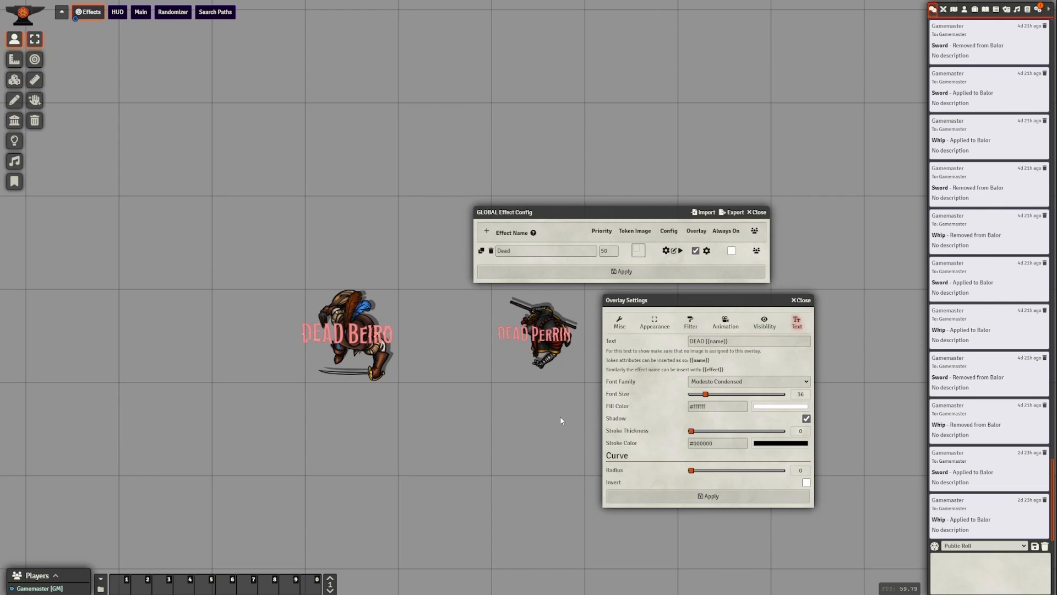
Replace the attribute in the overlay text so that it reads DEAD {{rotation}}.
{"action": "double_click", "coordinate": [717, 341]}
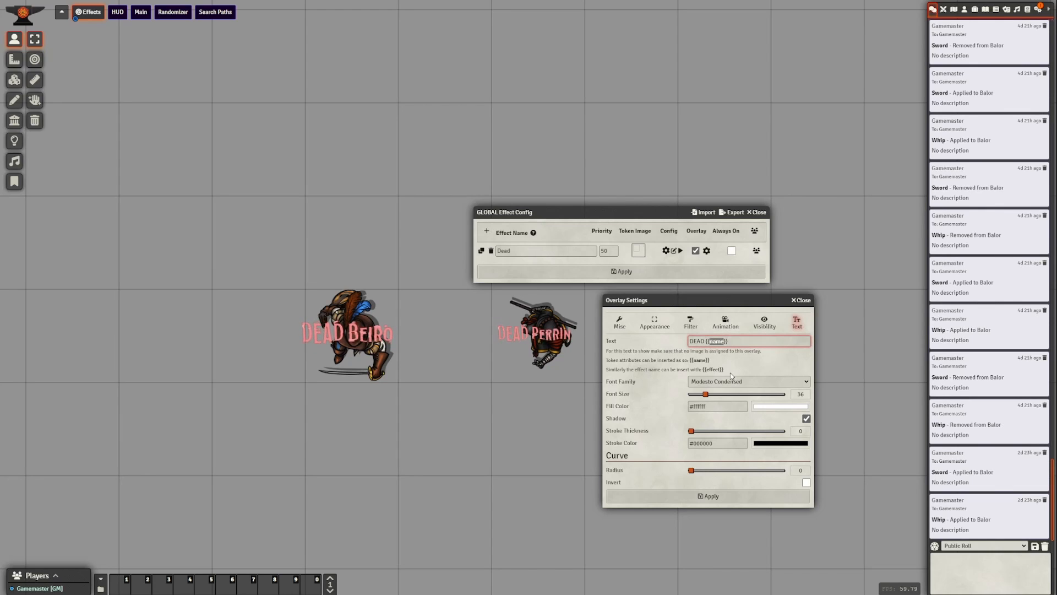
{"action": "type", "text": "rotation"}
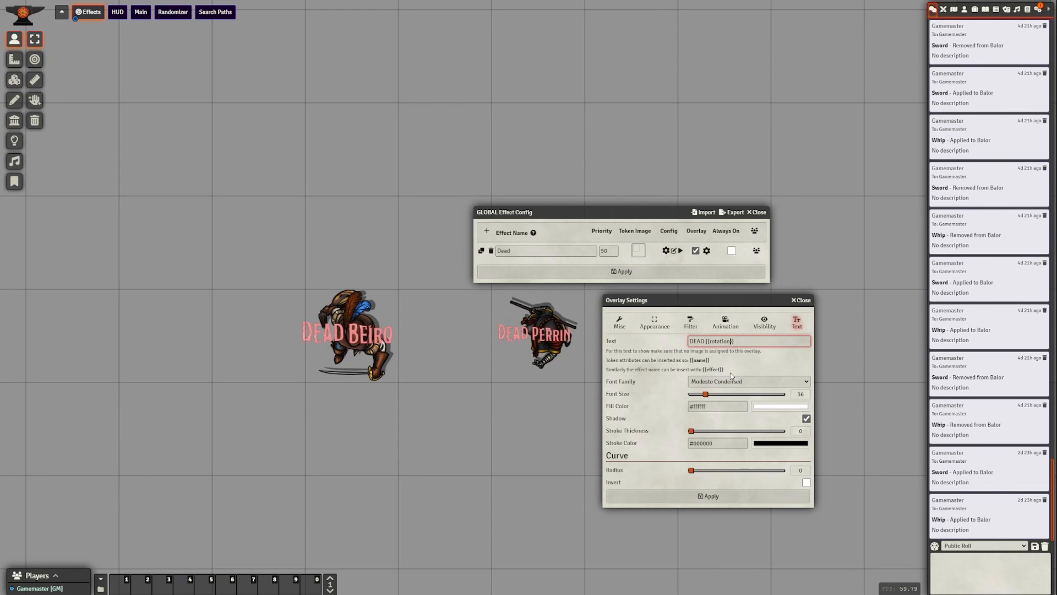
{"action": "left_click", "coordinate": [732, 373]}
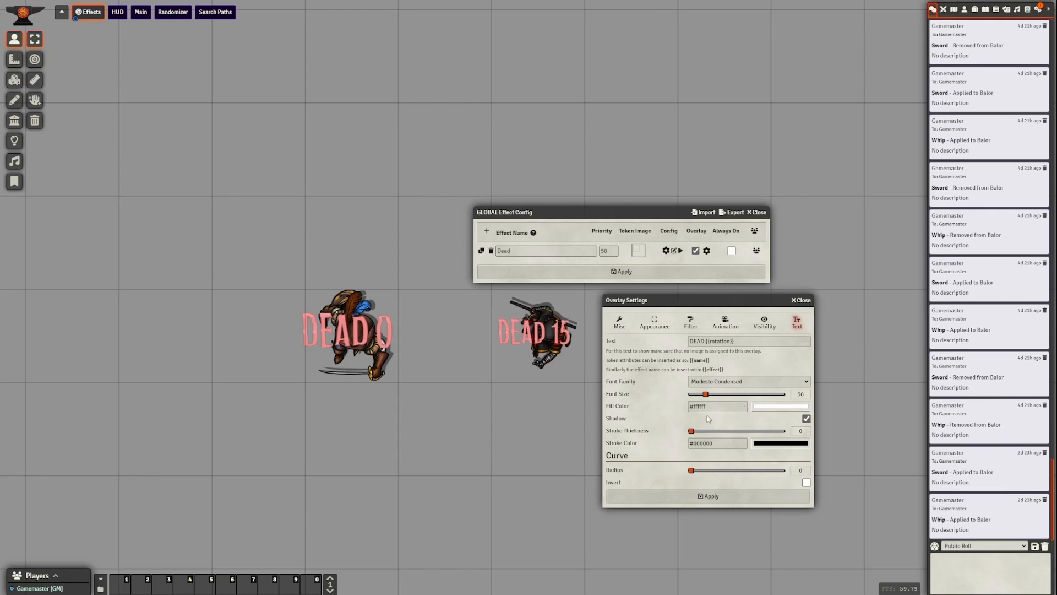
Change the overlay text to DEAD {{actor.name}} so it inserts the actor's name.
{"action": "left_click", "coordinate": [727, 341]}
{"action": "double_click", "coordinate": [727, 341]}
{"action": "type", "text": "actor"}
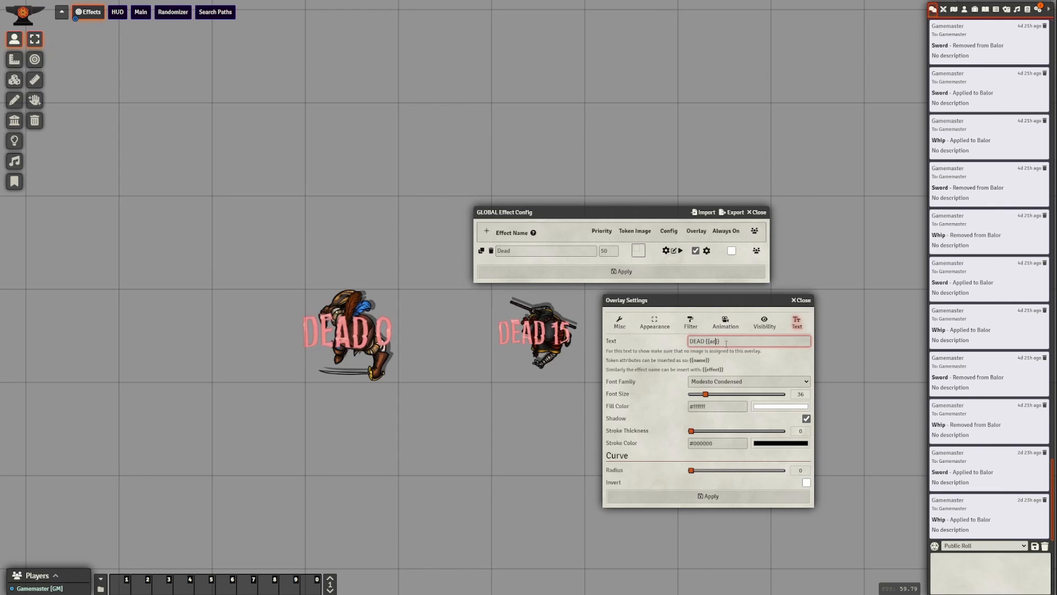
{"action": "type", "text": ".name"}
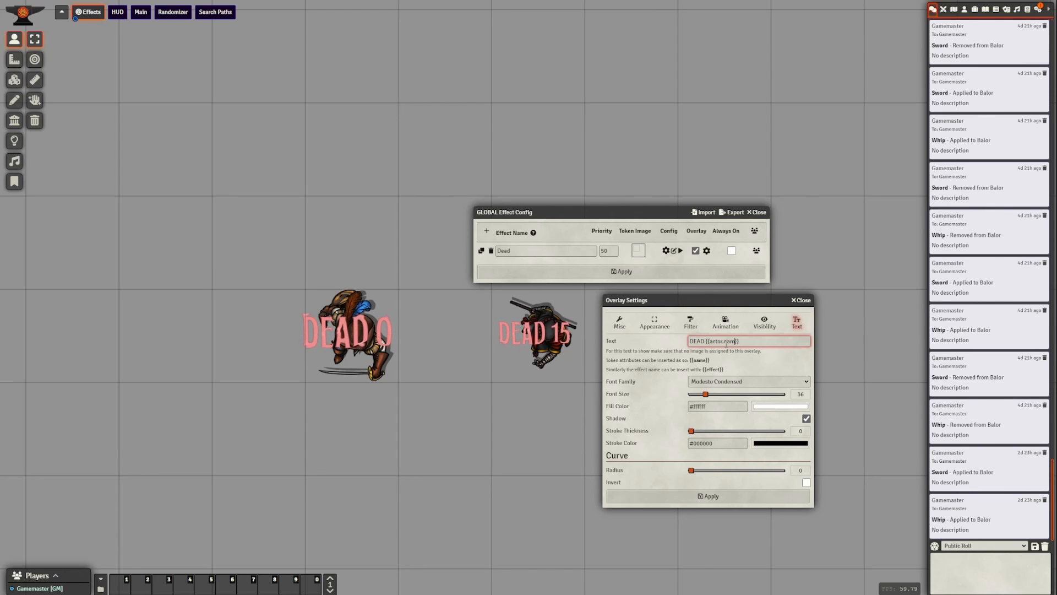
{"action": "left_click", "coordinate": [712, 355]}
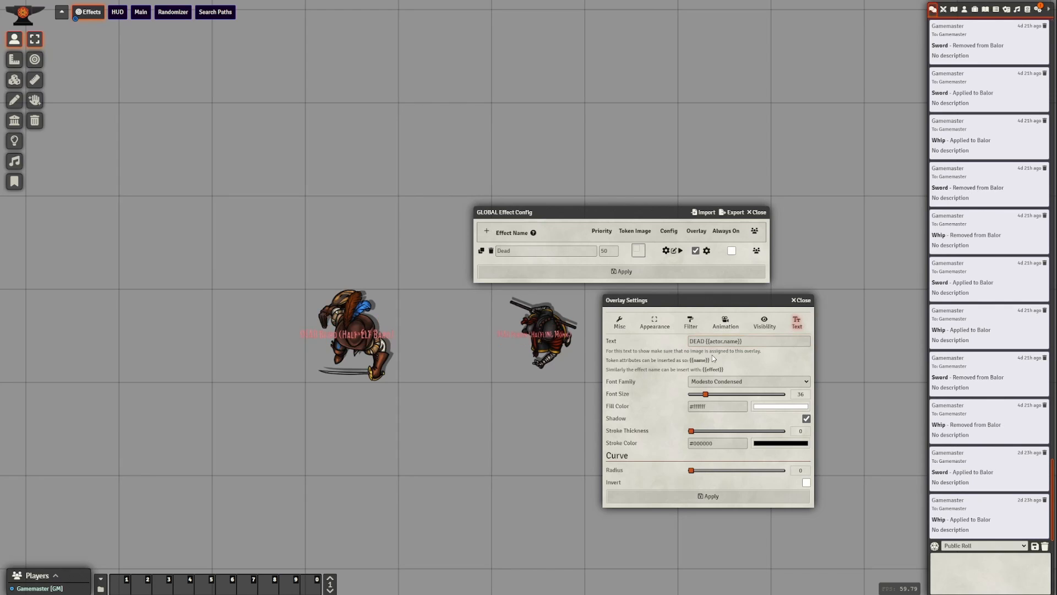
Set the overlay's filter to NONE, replacing Token Magic FX.
{"action": "left_click", "coordinate": [691, 322]}
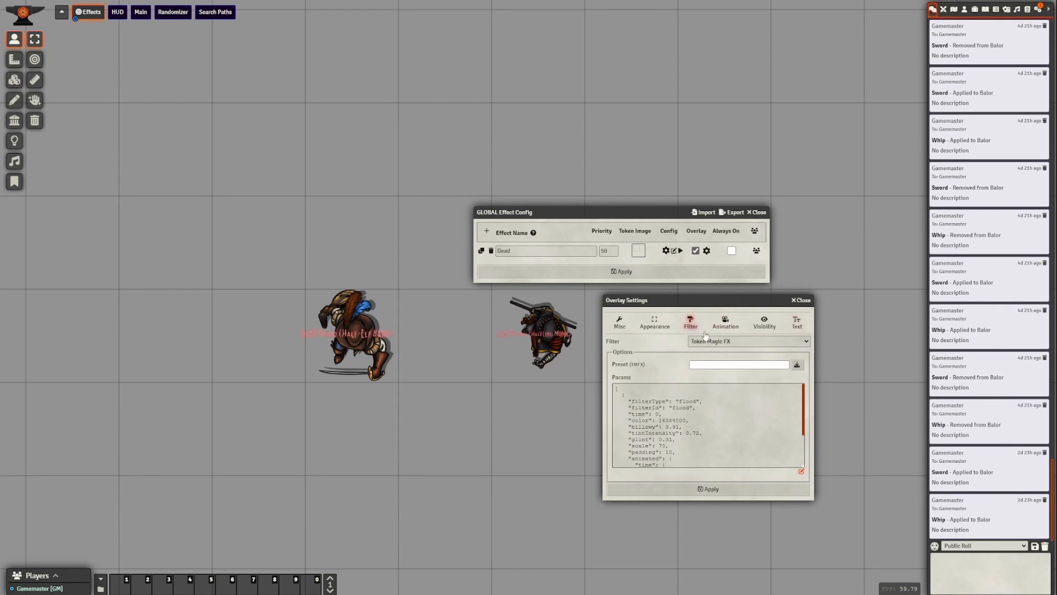
{"action": "left_click", "coordinate": [719, 343]}
{"action": "left_click", "coordinate": [720, 353]}
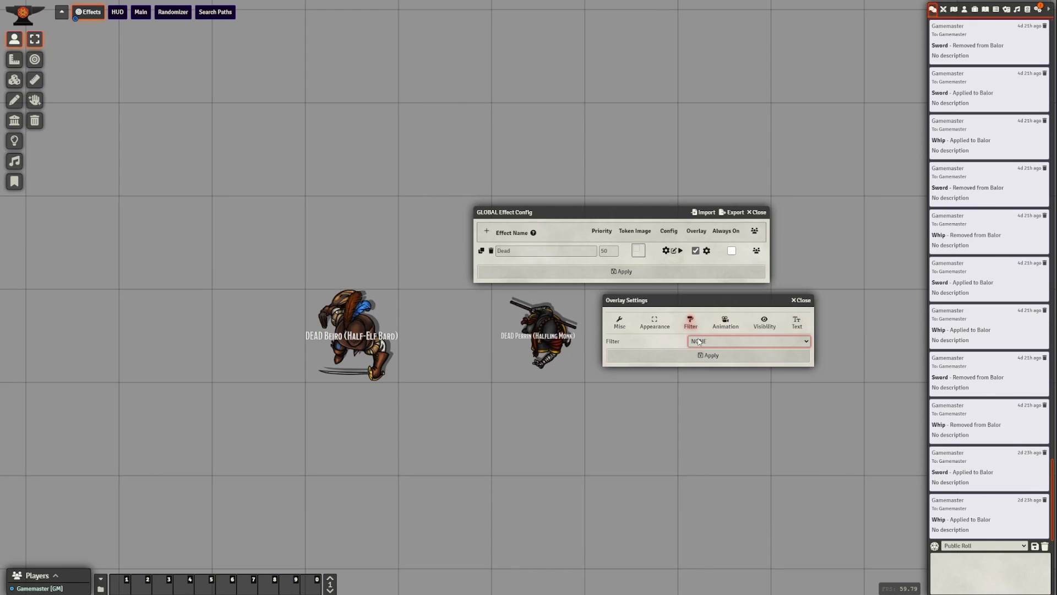
Set the overlay's linked scale width and height to 1.8, and save the overlay and global effect settings.
{"action": "left_click", "coordinate": [655, 323]}
{"action": "left_click_drag", "start_coordinate": [706, 409], "coordinate": [716, 408]}
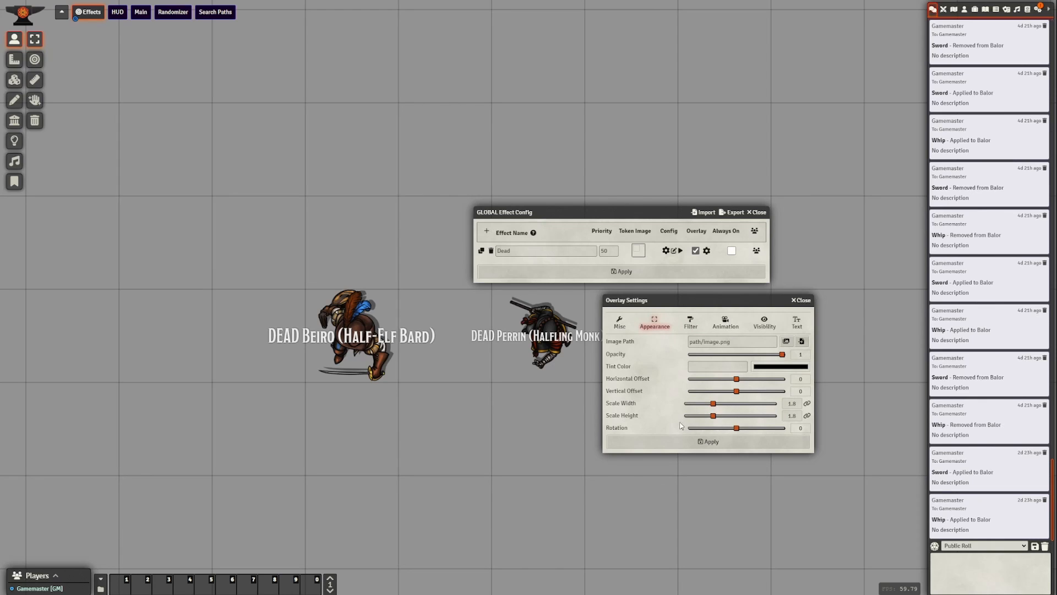
{"action": "left_click", "coordinate": [681, 442]}
{"action": "left_click", "coordinate": [722, 272]}
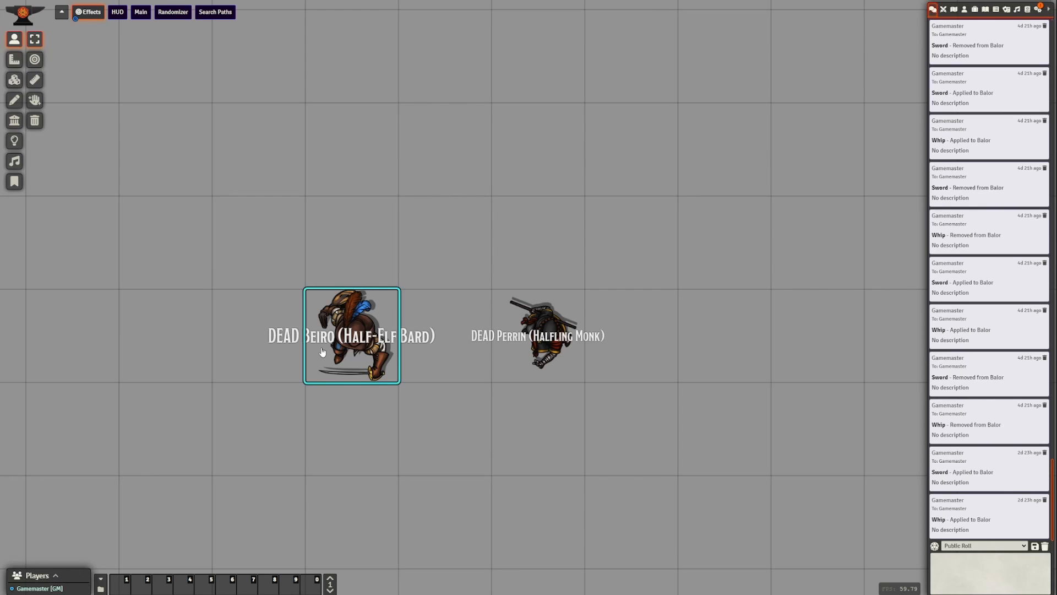
Open the half-elf bard's and halfling monk's actor sheets to compare their names with the overlay text, and close them.
{"action": "double_click", "coordinate": [386, 348]}
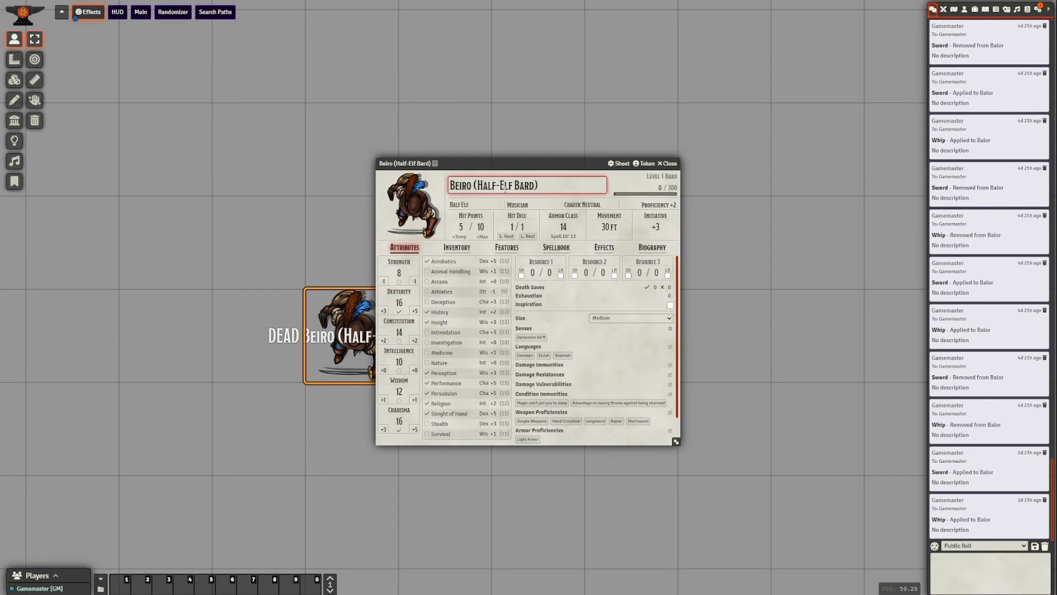
{"action": "left_click", "coordinate": [669, 163]}
{"action": "double_click", "coordinate": [535, 334]}
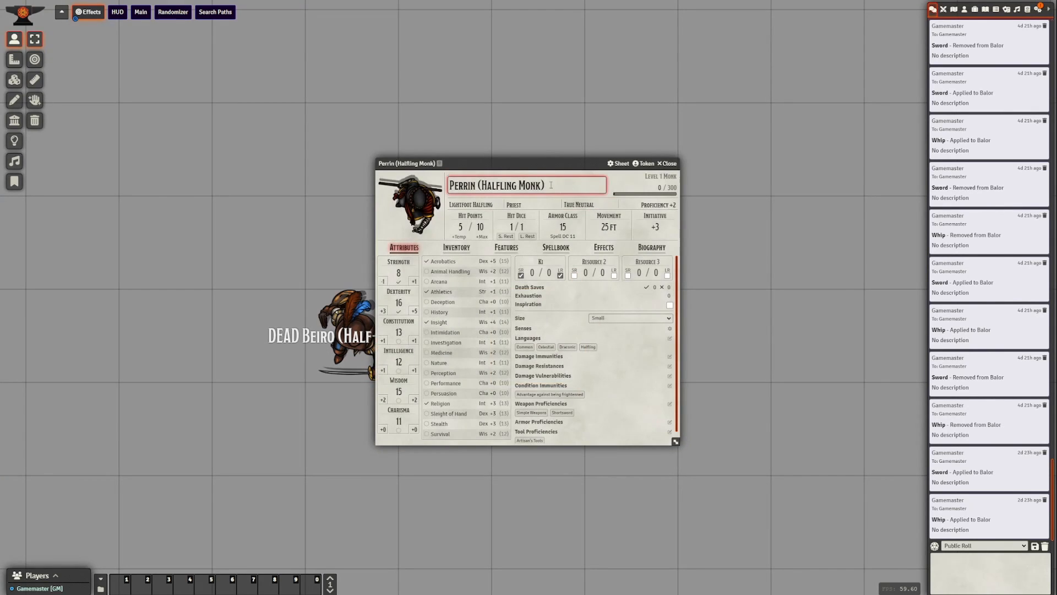
{"action": "left_click", "coordinate": [670, 163]}
{"action": "left_click", "coordinate": [480, 530]}
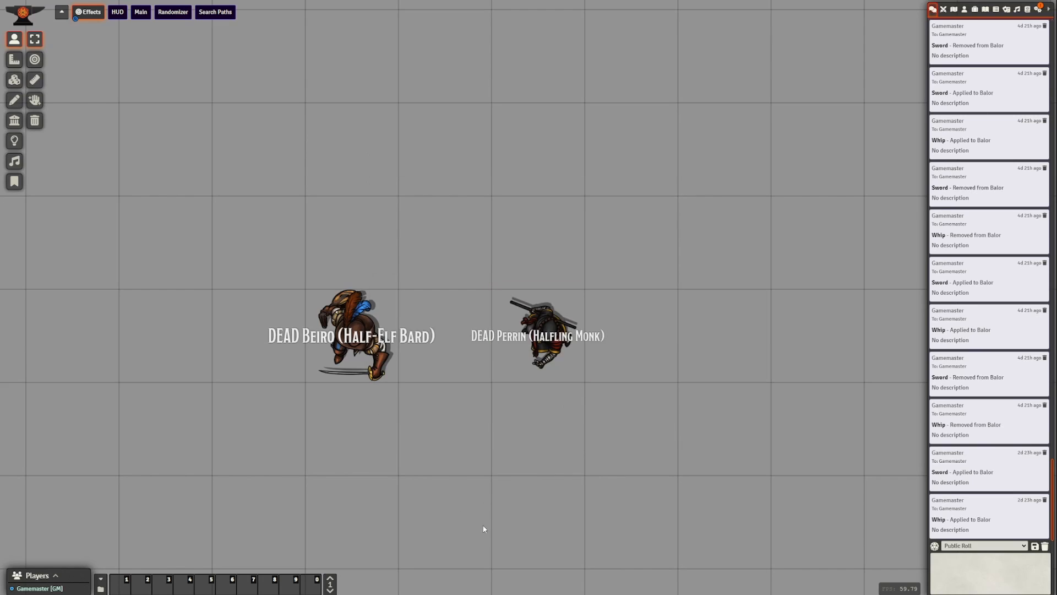
Reopen the global effect config above the tokens and remove the Dead condition from the half-elf bard token.
{"action": "left_click_drag", "start_coordinate": [514, 261], "coordinate": [426, 197]}
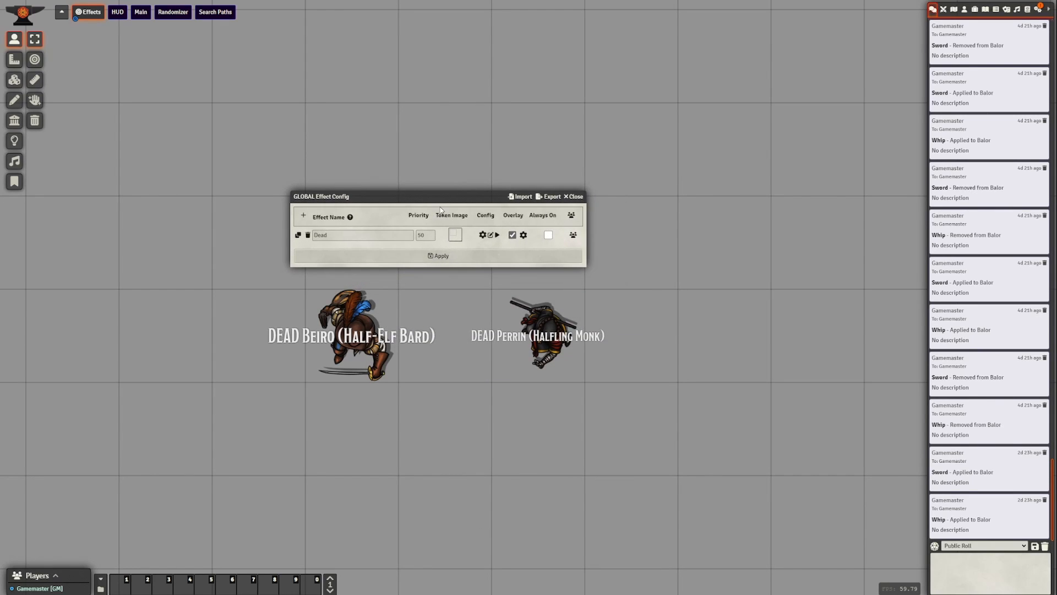
{"action": "left_click_drag", "start_coordinate": [451, 199], "coordinate": [459, 194]}
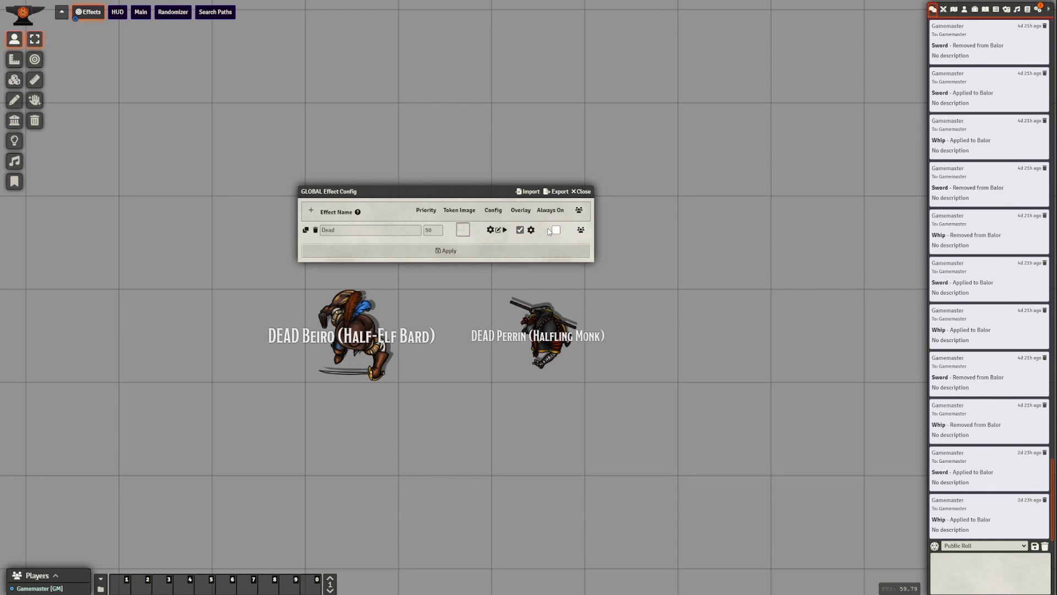
{"action": "left_click_drag", "start_coordinate": [480, 192], "coordinate": [484, 181]}
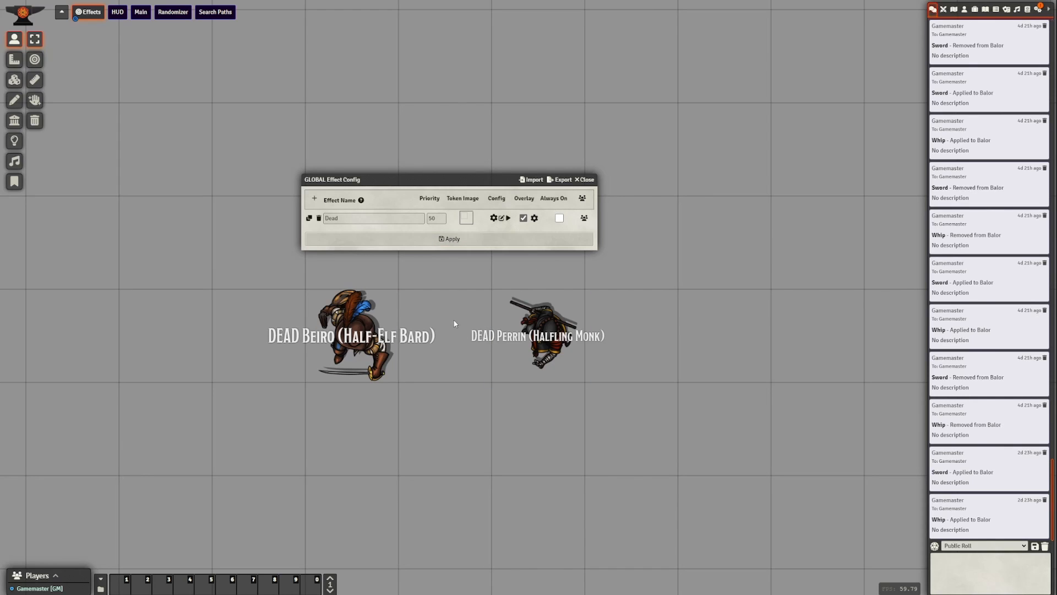
{"action": "right_click", "coordinate": [350, 384]}
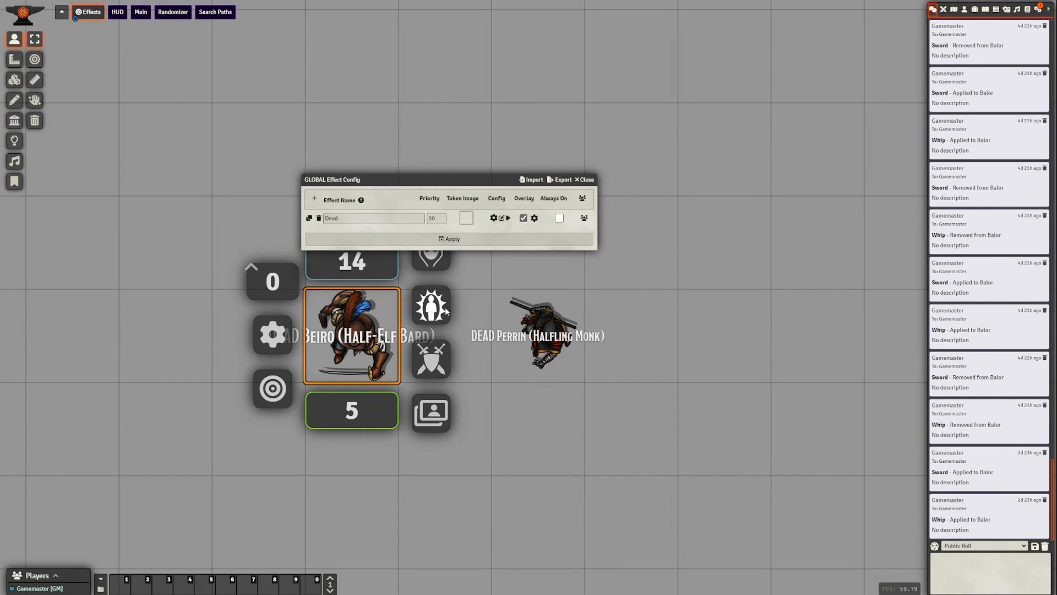
{"action": "left_click", "coordinate": [432, 306]}
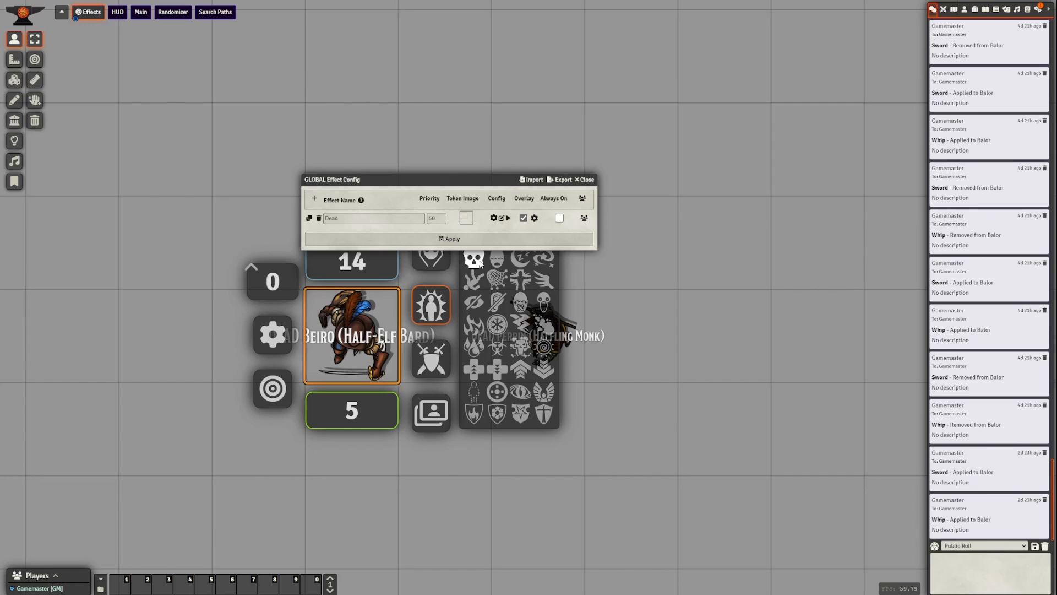
{"action": "left_click", "coordinate": [480, 263]}
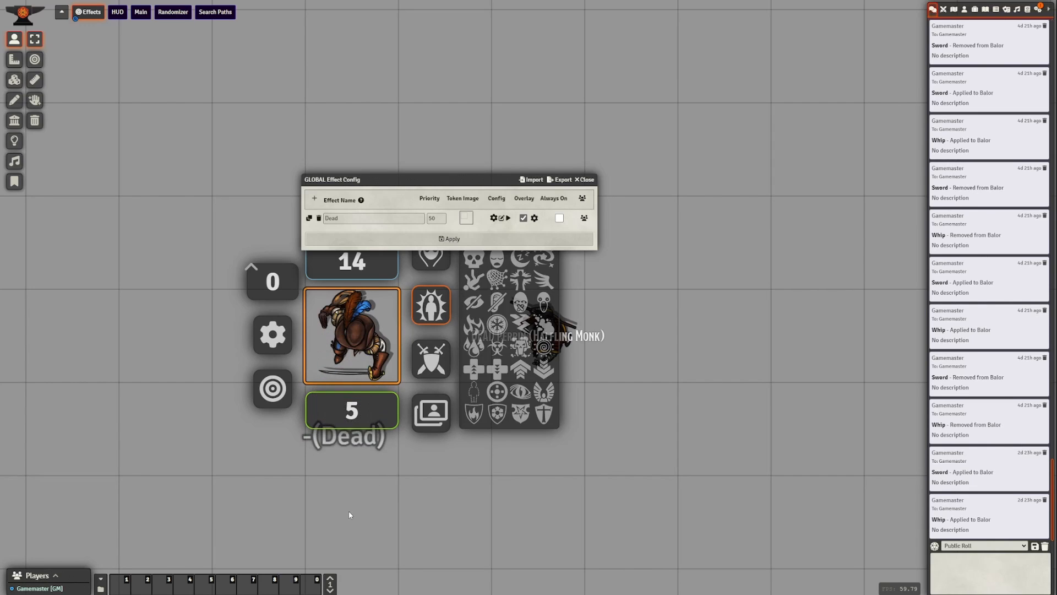
Select the halfling monk token and move the global effect config window farther above the tokens.
{"action": "left_click", "coordinate": [553, 346]}
{"action": "left_click", "coordinate": [548, 353]}
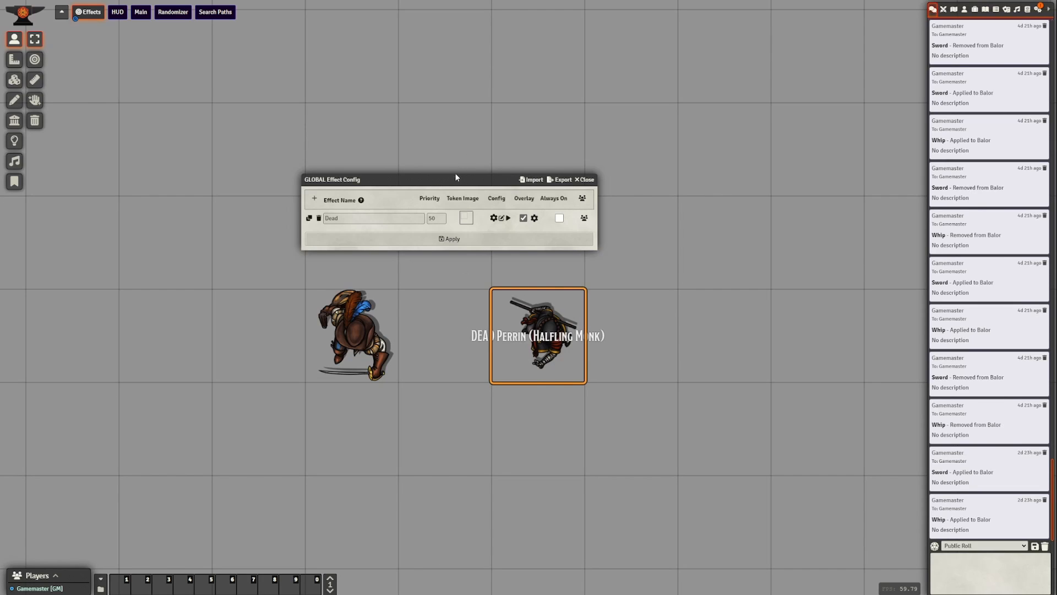
{"action": "left_click_drag", "start_coordinate": [456, 175], "coordinate": [453, 129]}
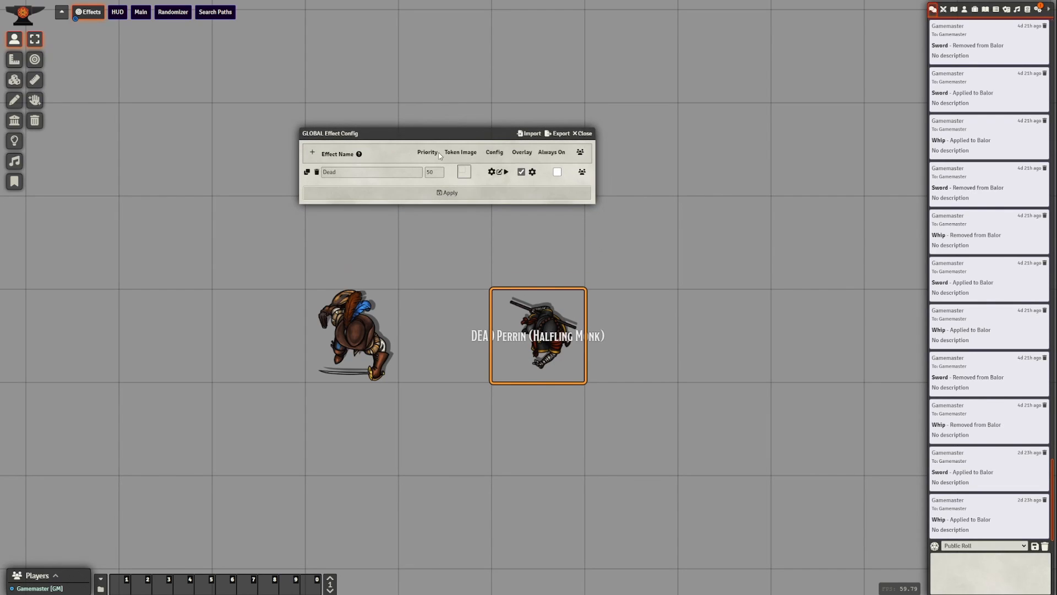
Turn on Always On for the global Dead effect mapping, apply it, and deselect the halfling monk token.
{"action": "left_click", "coordinate": [558, 172]}
{"action": "left_click", "coordinate": [461, 196]}
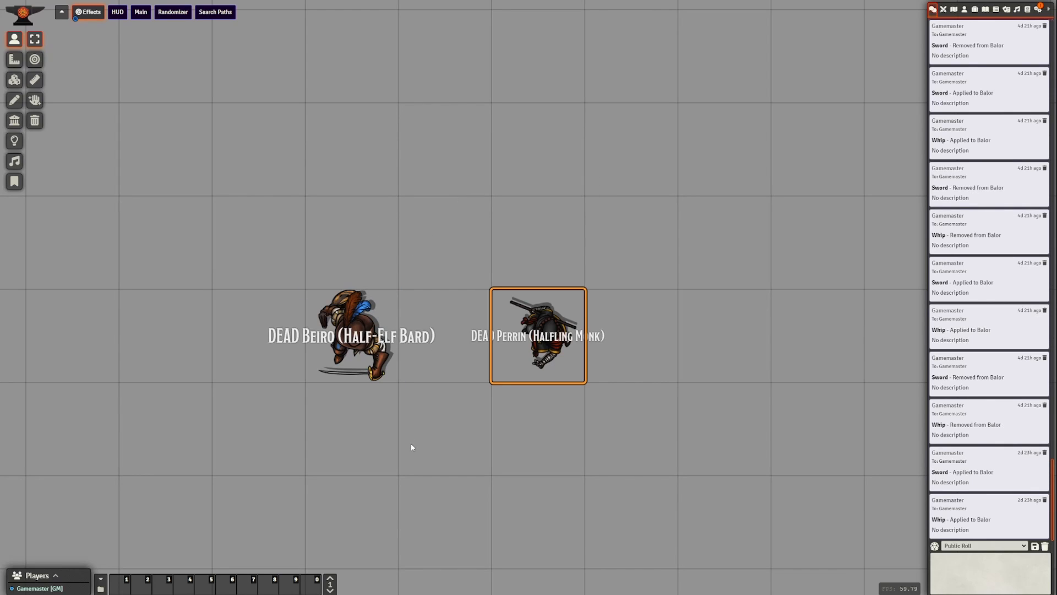
{"action": "left_click", "coordinate": [418, 281]}
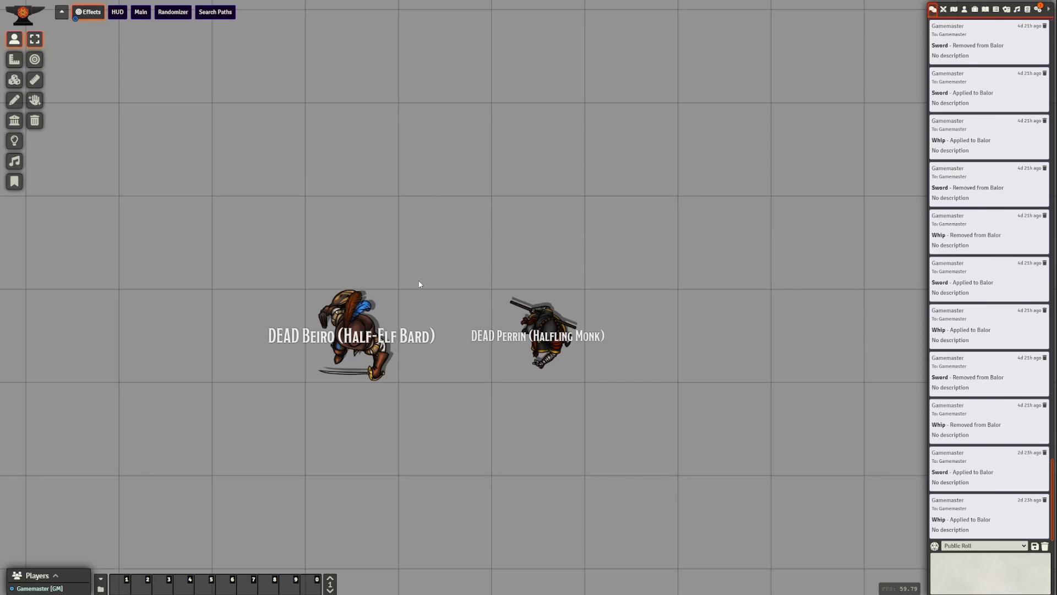
Reopen the global effect config above the tokens, turn off Always On for the Dead mapping, and apply it.
{"action": "key", "text": "shift+g"}
{"action": "left_click_drag", "start_coordinate": [466, 273], "coordinate": [388, 175]}
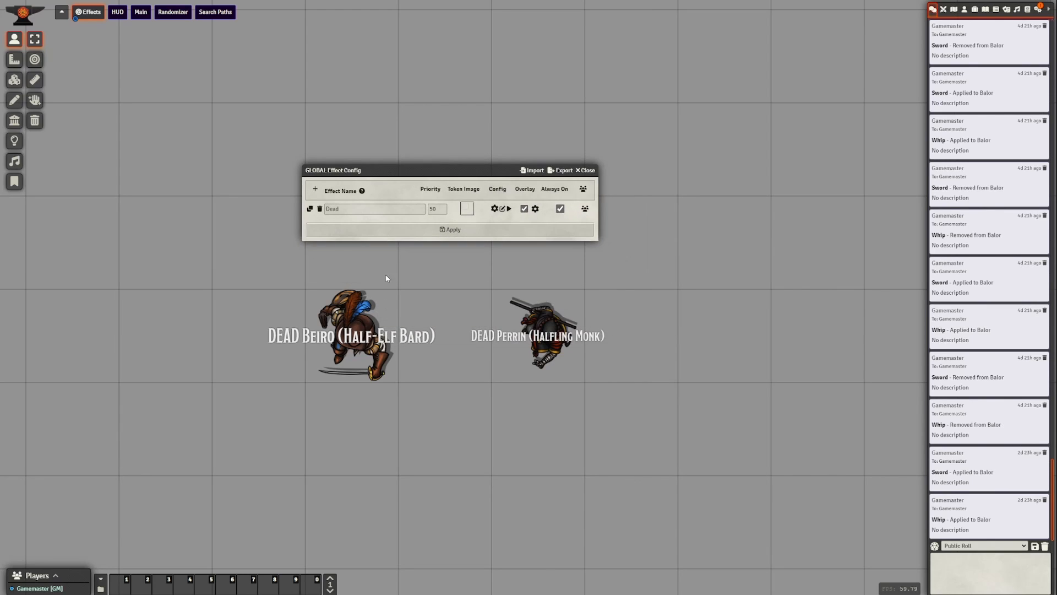
{"action": "left_click", "coordinate": [513, 227]}
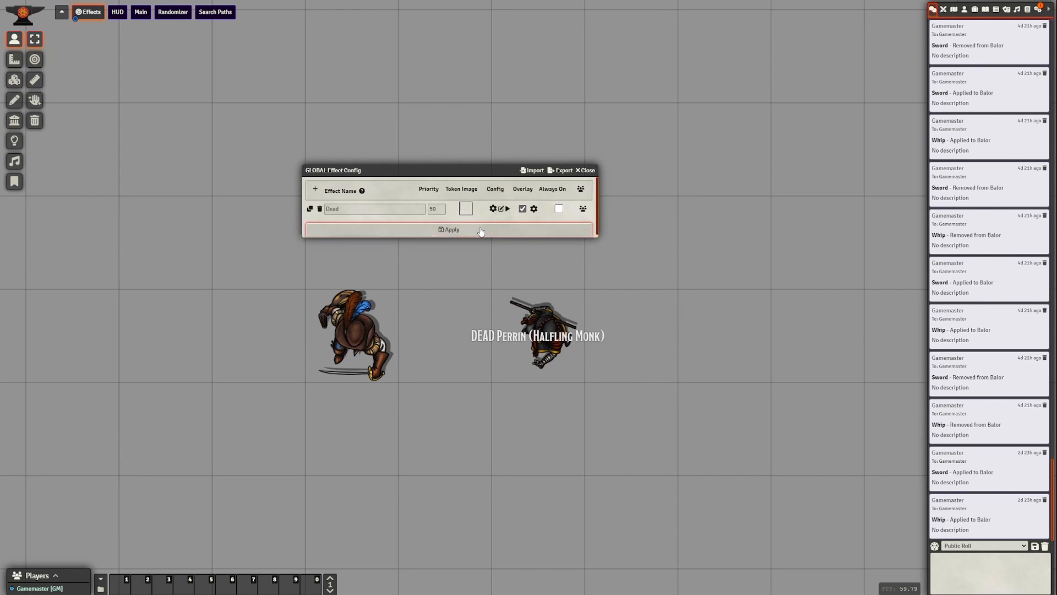
Check the status conditions of the half-elf bard and halfling monk tokens for Dead.
{"action": "right_click", "coordinate": [380, 329]}
{"action": "left_click", "coordinate": [431, 304]}
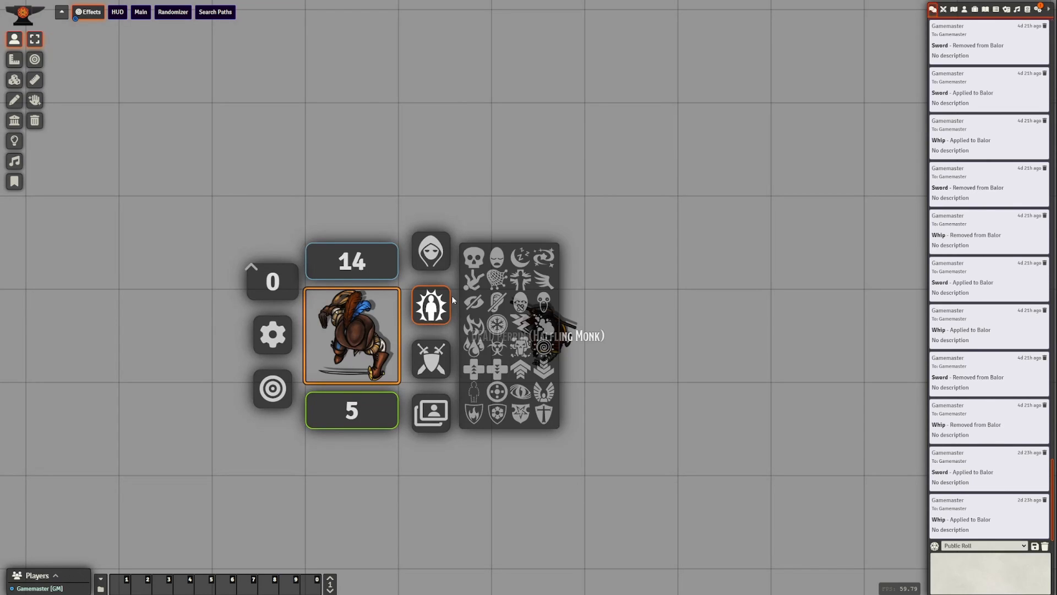
{"action": "left_click", "coordinate": [658, 315]}
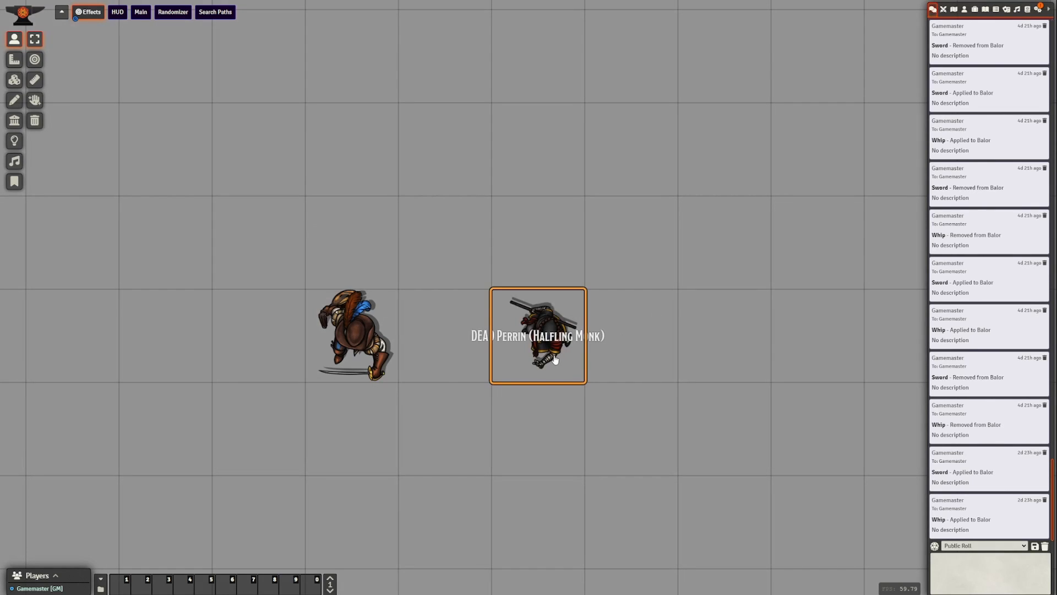
{"action": "right_click", "coordinate": [538, 330]}
{"action": "left_click", "coordinate": [618, 305]}
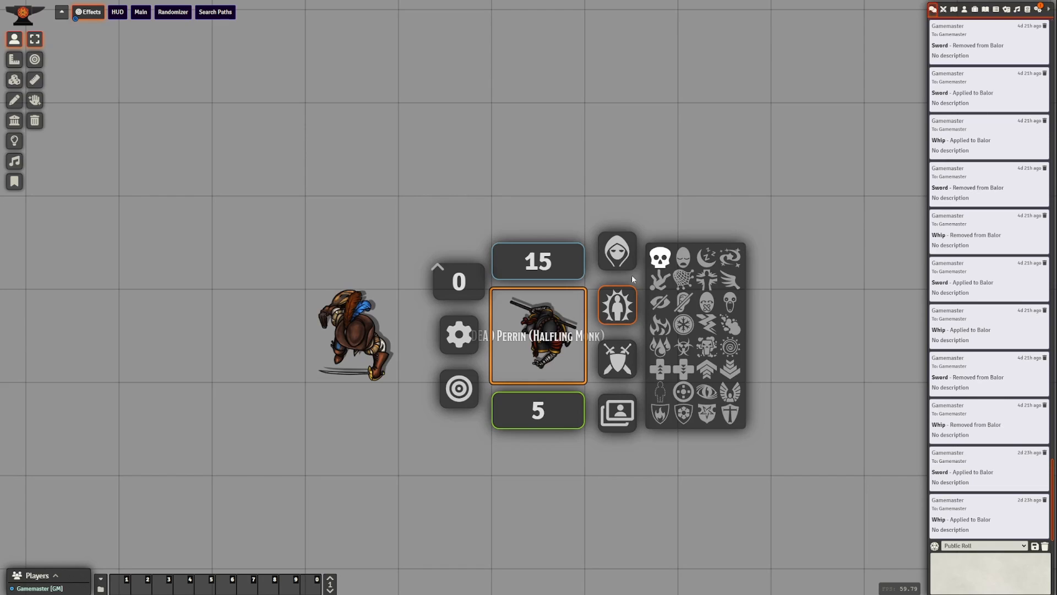
Reopen the global effect config and examine which actor types the Dead mapping applies to, closing the actor list without changes.
{"action": "left_click", "coordinate": [413, 190]}
{"action": "key", "text": "shift+g"}
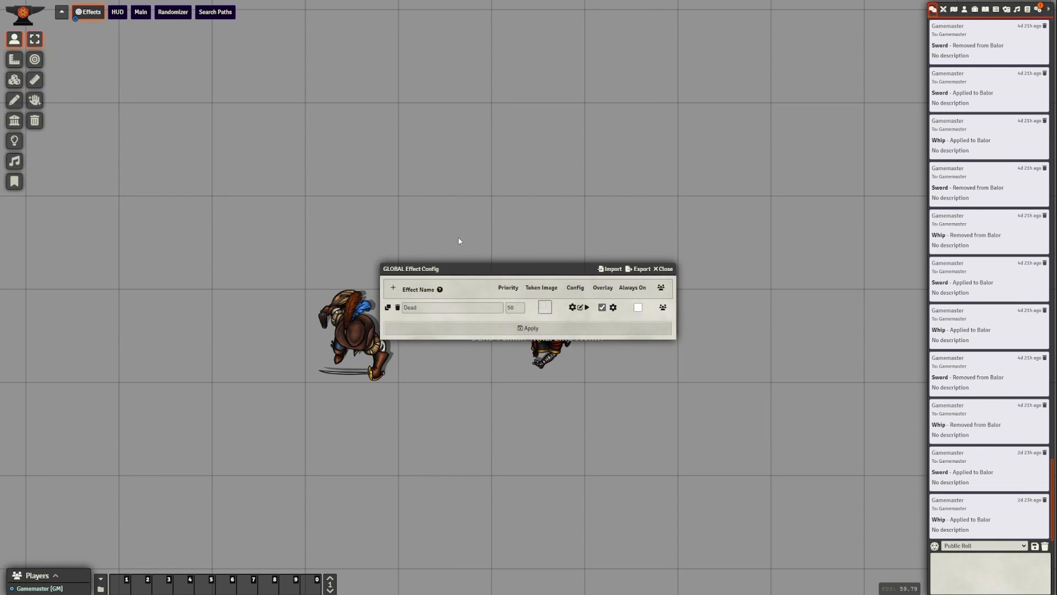
{"action": "left_click_drag", "start_coordinate": [466, 268], "coordinate": [383, 191]}
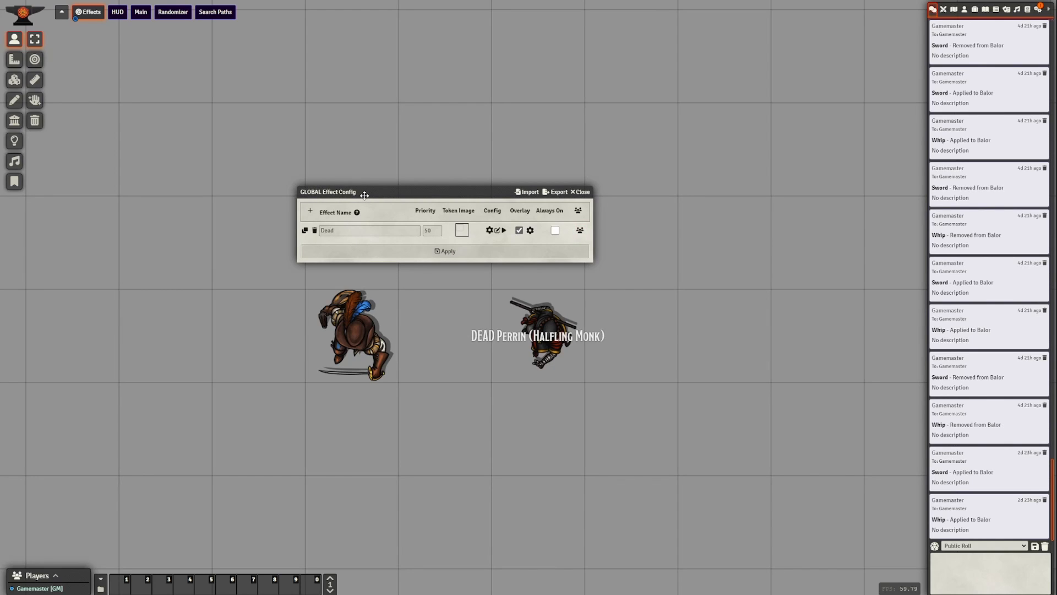
{"action": "left_click", "coordinate": [580, 230]}
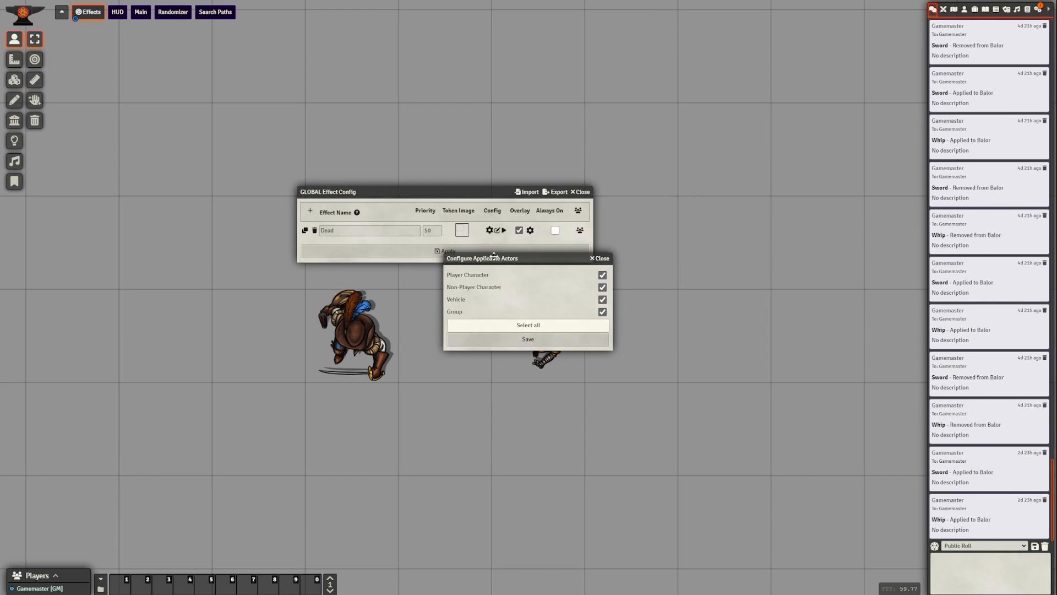
{"action": "left_click_drag", "start_coordinate": [491, 259], "coordinate": [661, 184]}
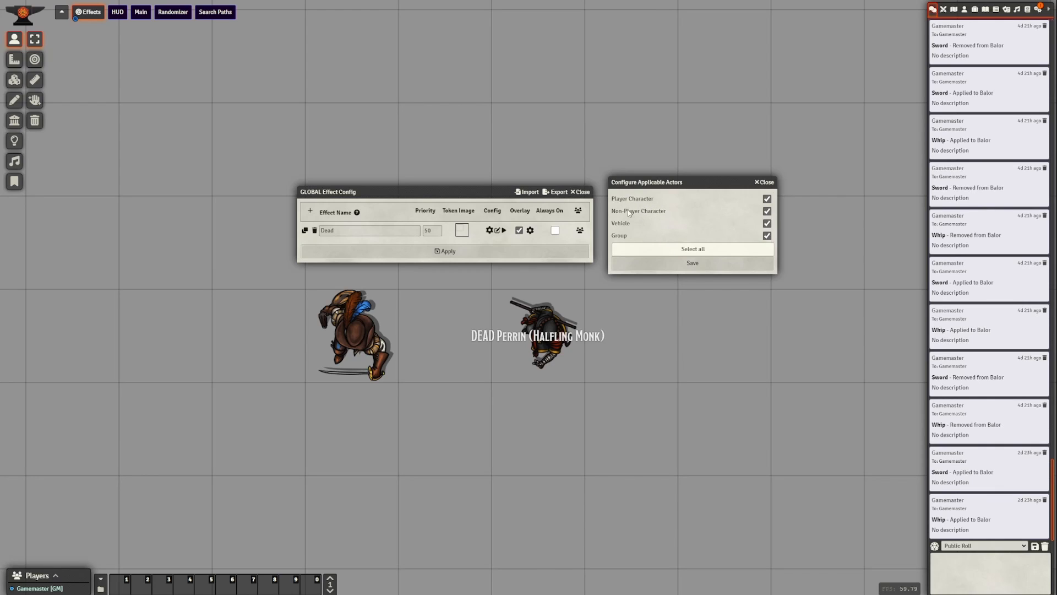
{"action": "left_click", "coordinate": [773, 182]}
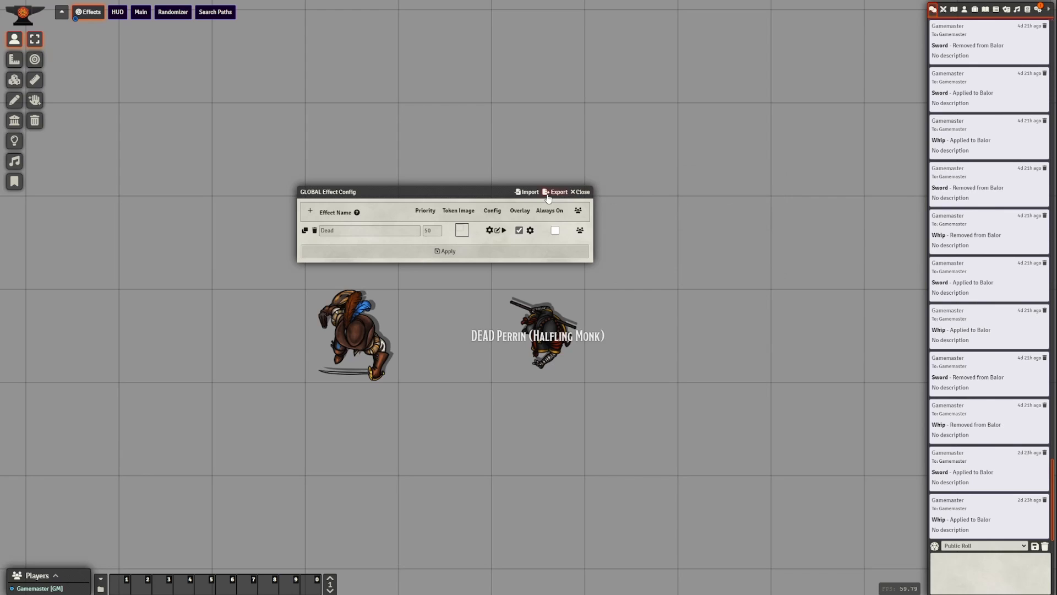
Close the global effect config and apply the Dead condition to the half-elf bard token.
{"action": "left_click", "coordinate": [584, 193]}
{"action": "right_click", "coordinate": [357, 330]}
{"action": "left_click", "coordinate": [431, 305]}
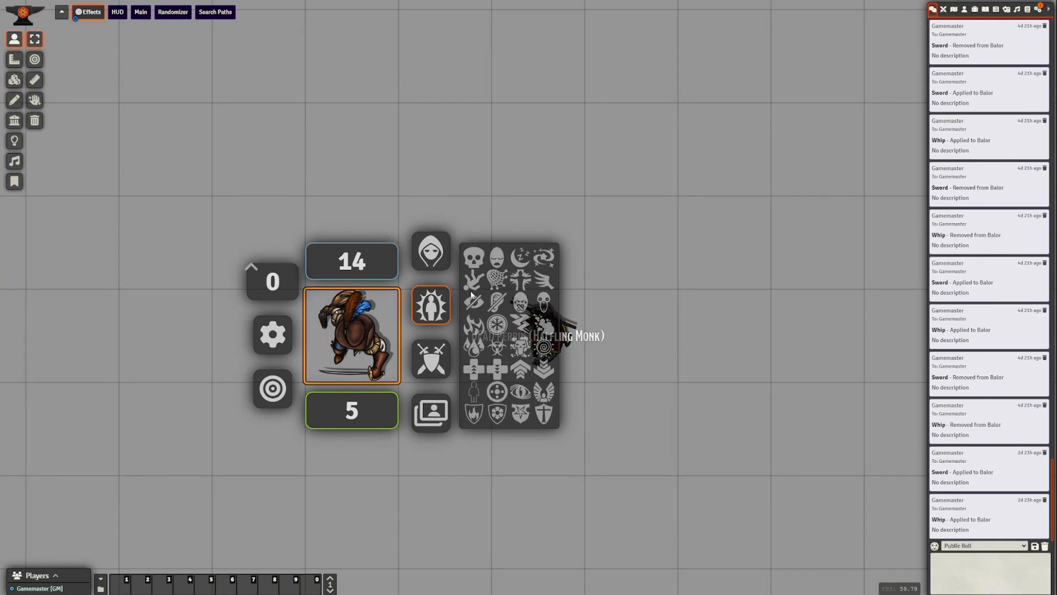
{"action": "left_click", "coordinate": [475, 257]}
{"action": "left_click_drag", "start_coordinate": [445, 180], "coordinate": [597, 231]}
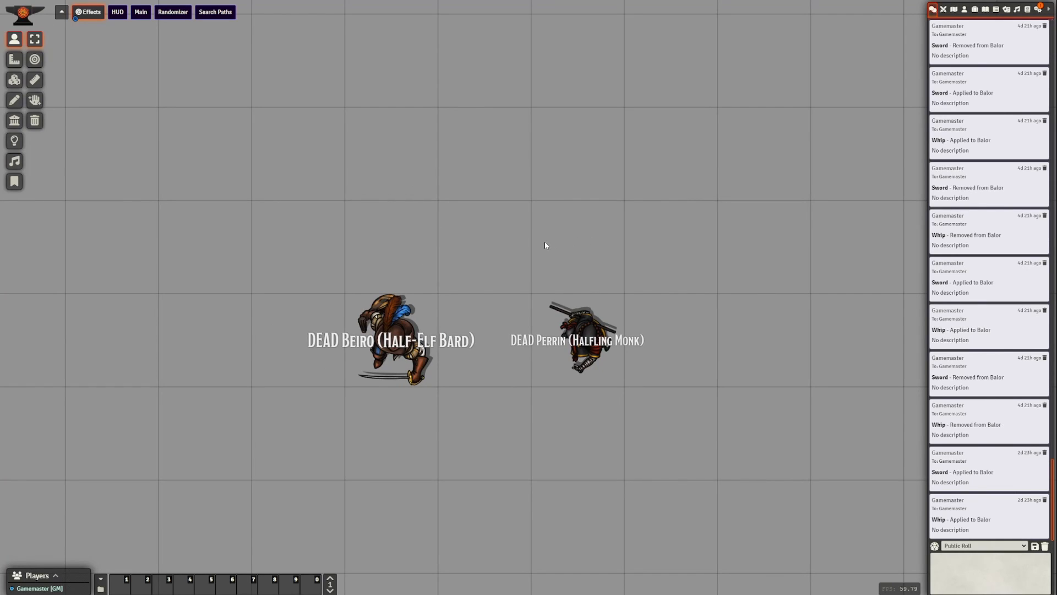
{"action": "scroll", "coordinate": [558, 225], "scroll_direction": "up", "scroll_amount": 1}
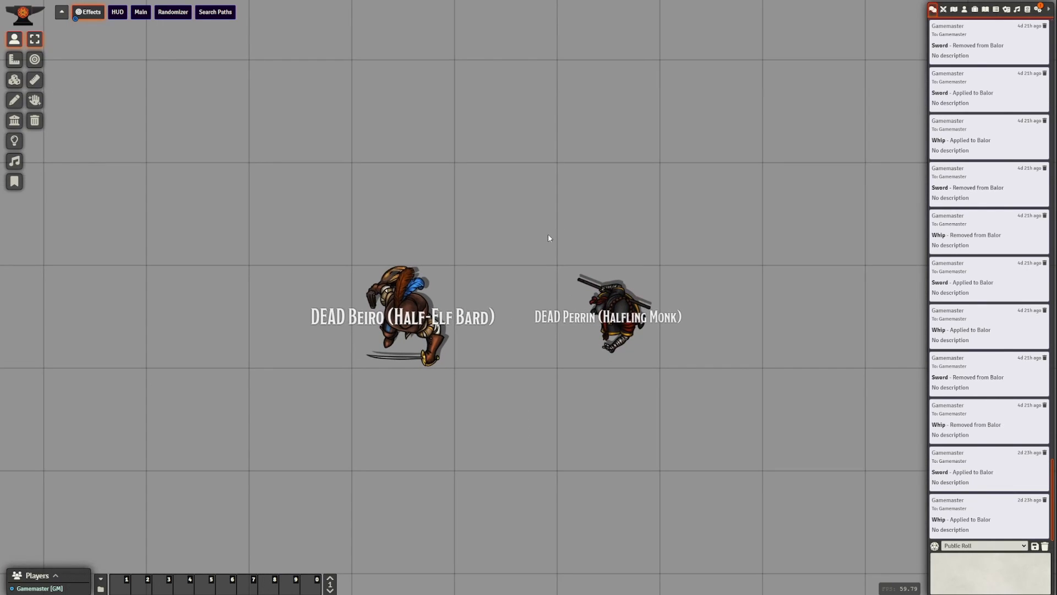
{"action": "scroll", "coordinate": [503, 283], "scroll_direction": "up", "scroll_amount": 1}
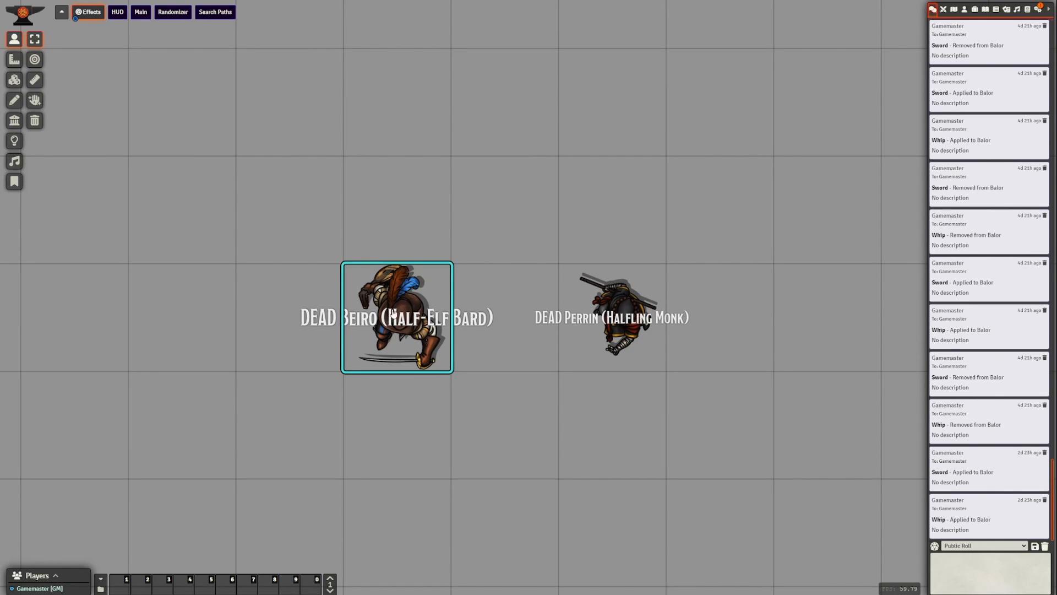
Open the half-elf bard token's own effect config for viewing and close it again.
{"action": "right_click", "coordinate": [390, 344]}
{"action": "left_click", "coordinate": [491, 285]}
{"action": "left_click_drag", "start_coordinate": [453, 281], "coordinate": [339, 137]}
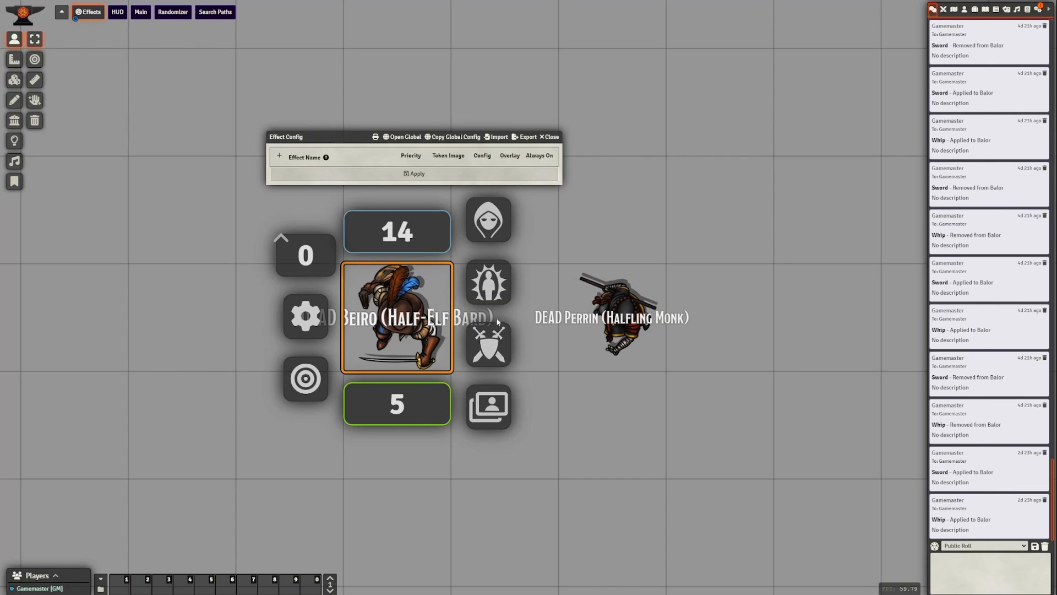
{"action": "left_click", "coordinate": [550, 136]}
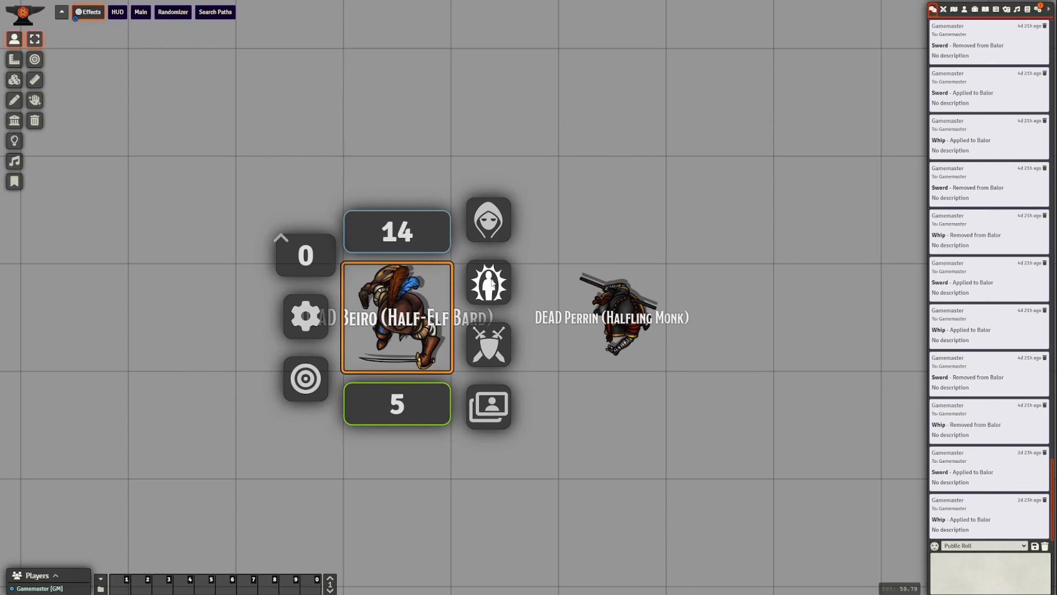
{"action": "left_click", "coordinate": [492, 283]}
{"action": "left_click_drag", "start_coordinate": [448, 281], "coordinate": [350, 144]}
{"action": "left_click", "coordinate": [567, 143]}
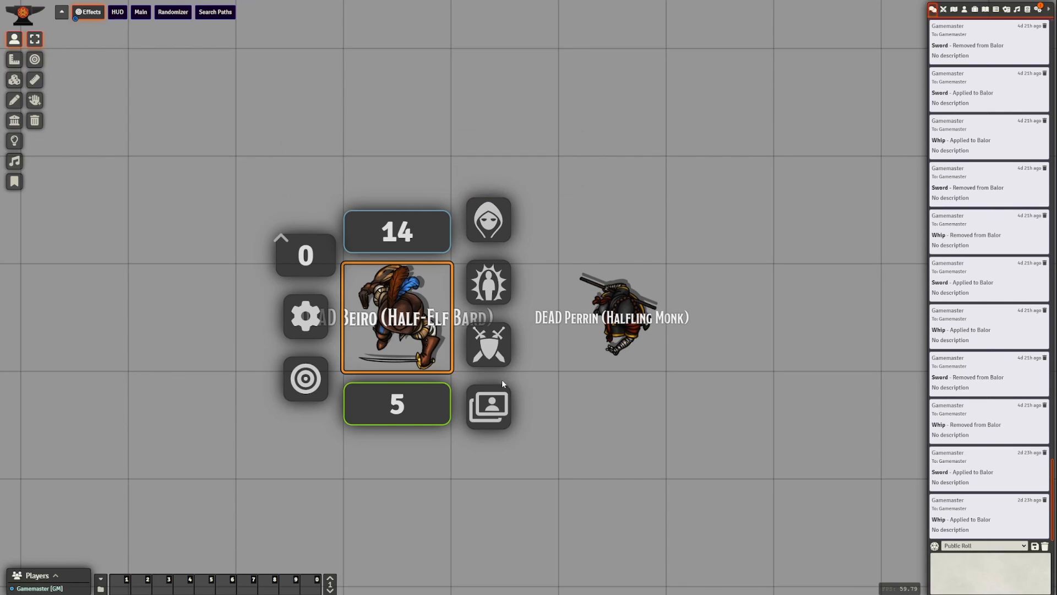
Open the half-elf bard's effect config through its token art options and copy the global Dead mapping into it.
{"action": "left_click", "coordinate": [494, 408]}
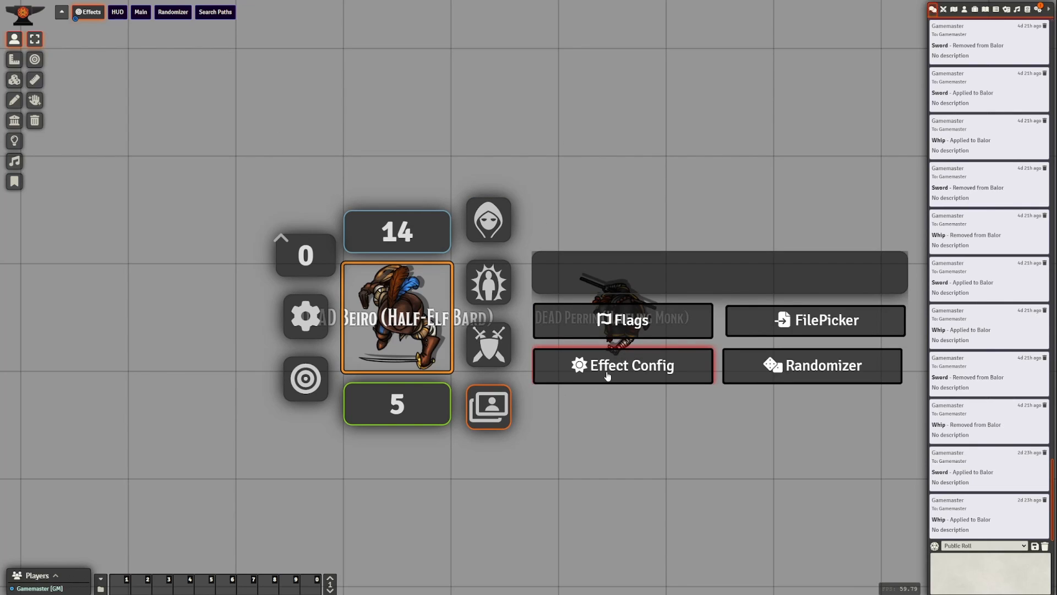
{"action": "left_click", "coordinate": [608, 375]}
{"action": "left_click_drag", "start_coordinate": [448, 286], "coordinate": [339, 146]}
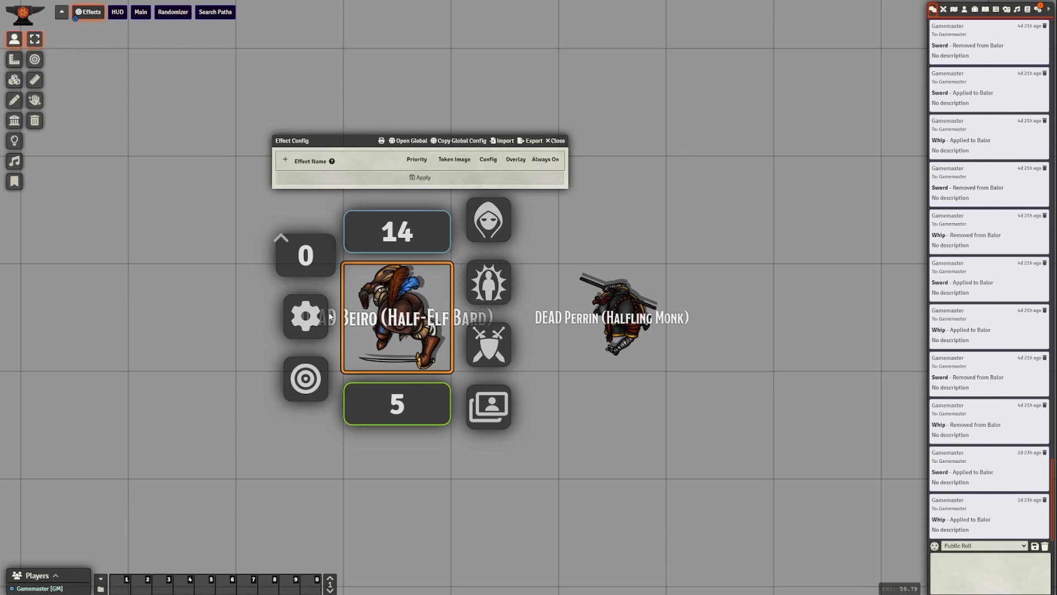
{"action": "left_click", "coordinate": [275, 346]}
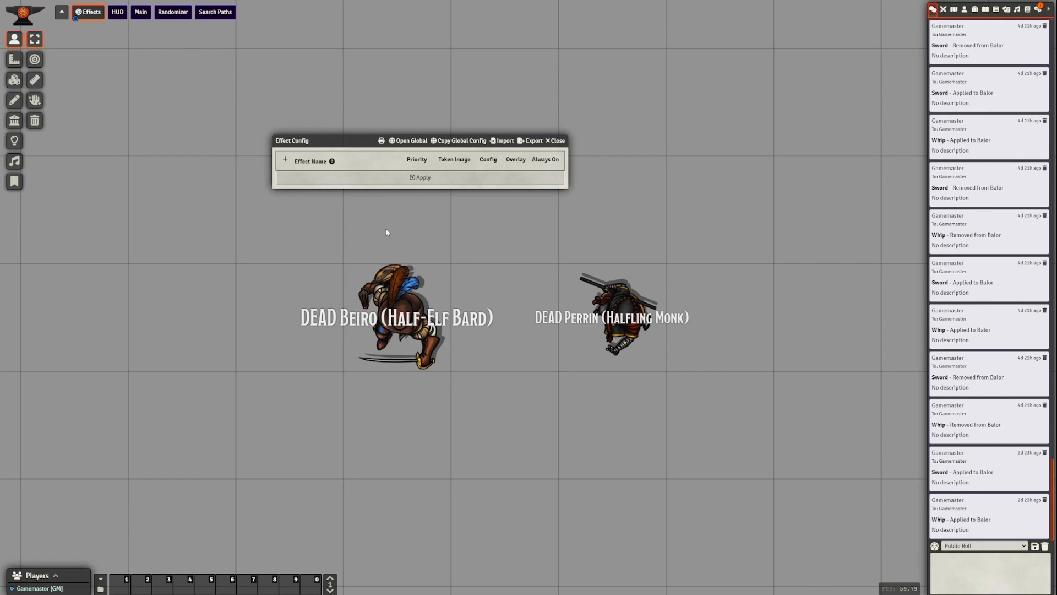
{"action": "left_click", "coordinate": [454, 141]}
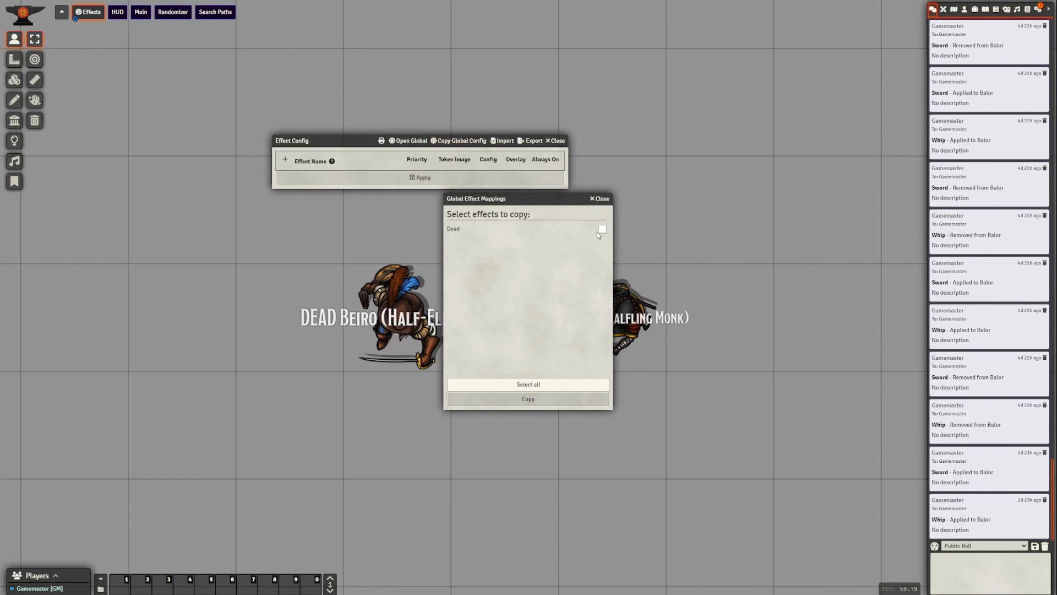
{"action": "left_click", "coordinate": [529, 399]}
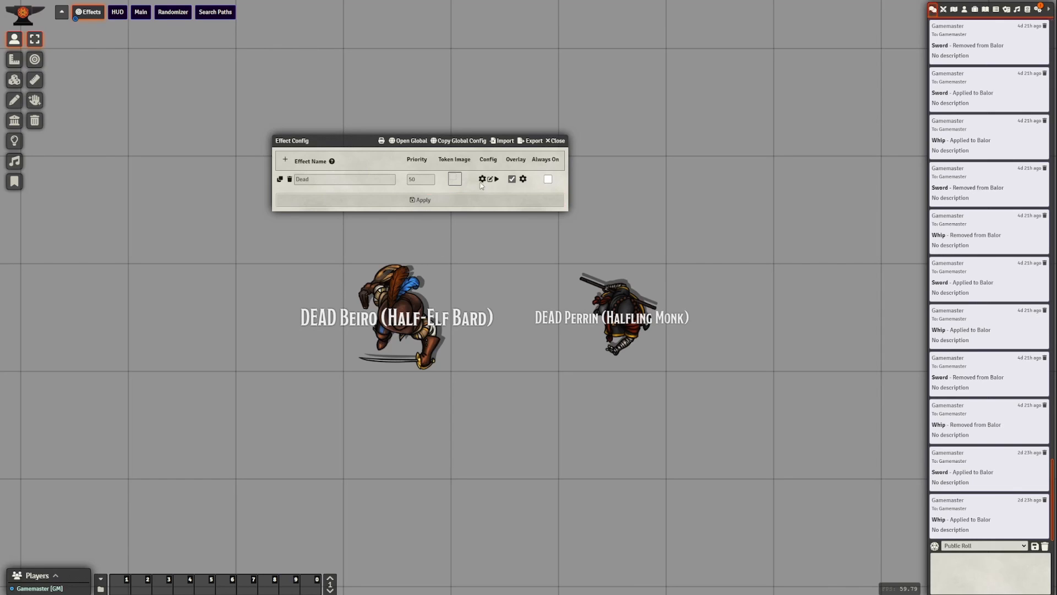
Open the overlay settings of the bard's Dead mapping and change the overlay text to DEAD.
{"action": "left_click", "coordinate": [523, 179]}
{"action": "left_click_drag", "start_coordinate": [477, 207], "coordinate": [496, 381]}
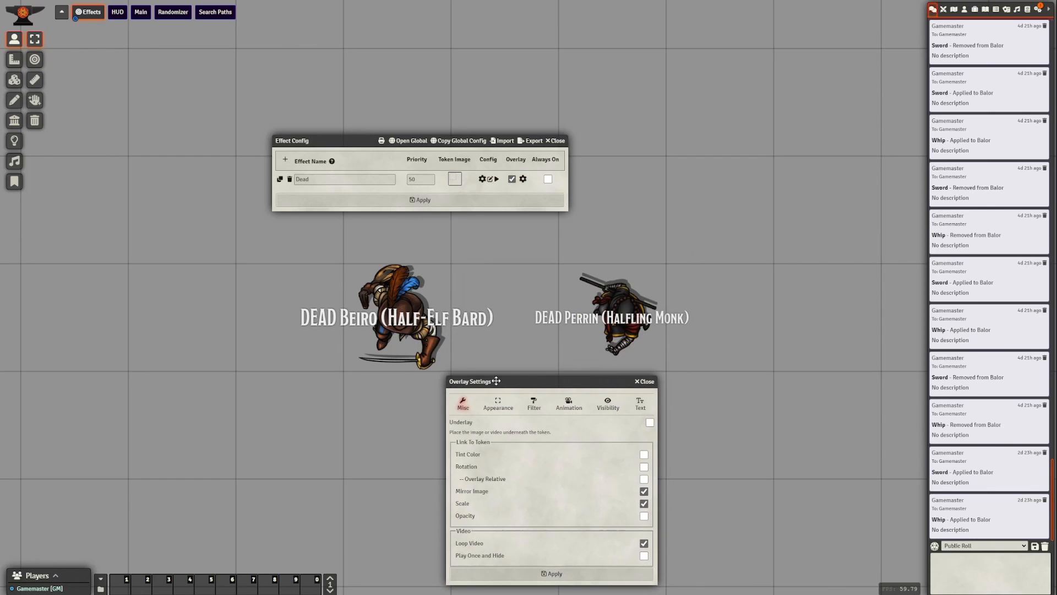
{"action": "left_click", "coordinate": [639, 403]}
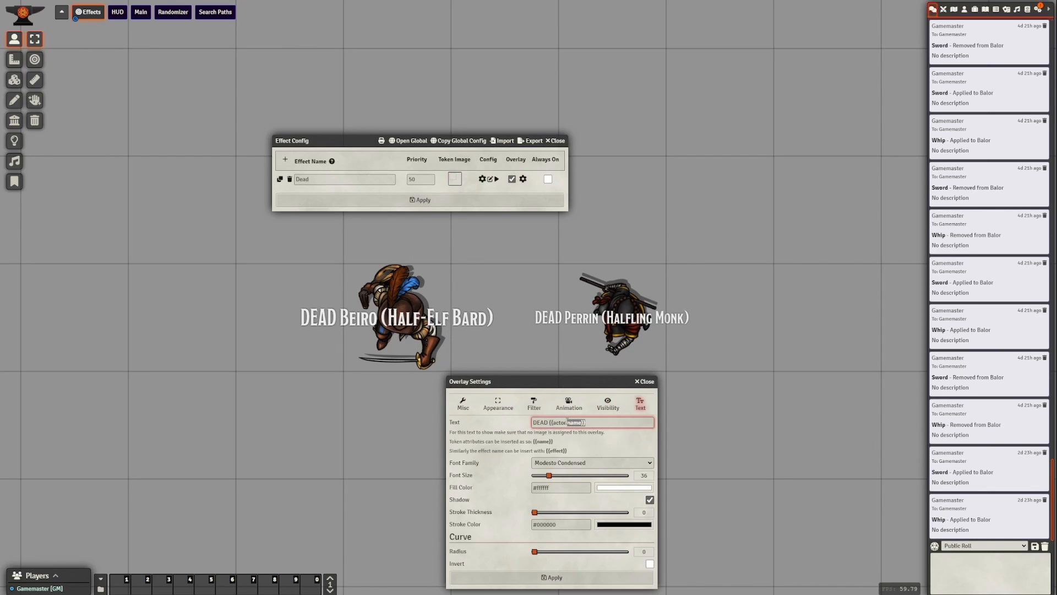
{"action": "left_click", "coordinate": [557, 443]}
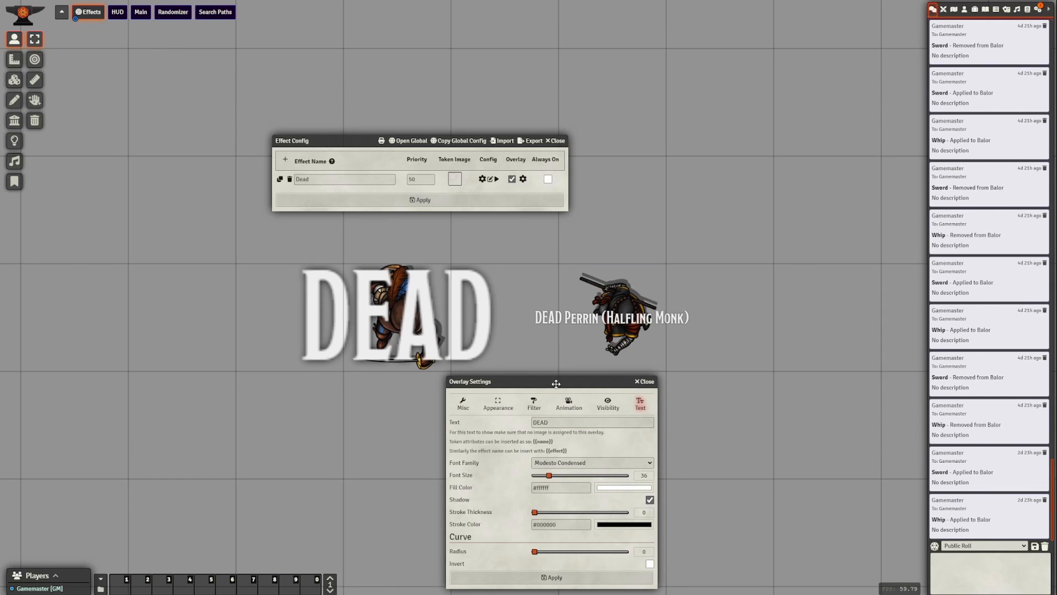
Set the bard overlay's linked scale width and height to 0.91.
{"action": "left_click_drag", "start_coordinate": [556, 383], "coordinate": [570, 378]}
{"action": "left_click", "coordinate": [551, 402]}
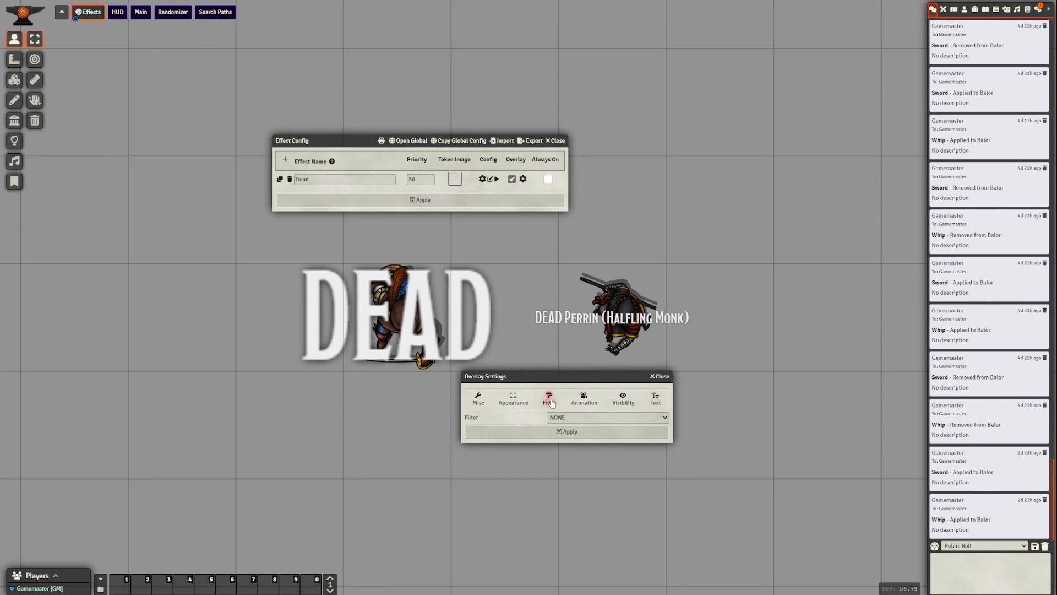
{"action": "left_click", "coordinate": [515, 398]}
{"action": "left_click_drag", "start_coordinate": [569, 481], "coordinate": [559, 481]}
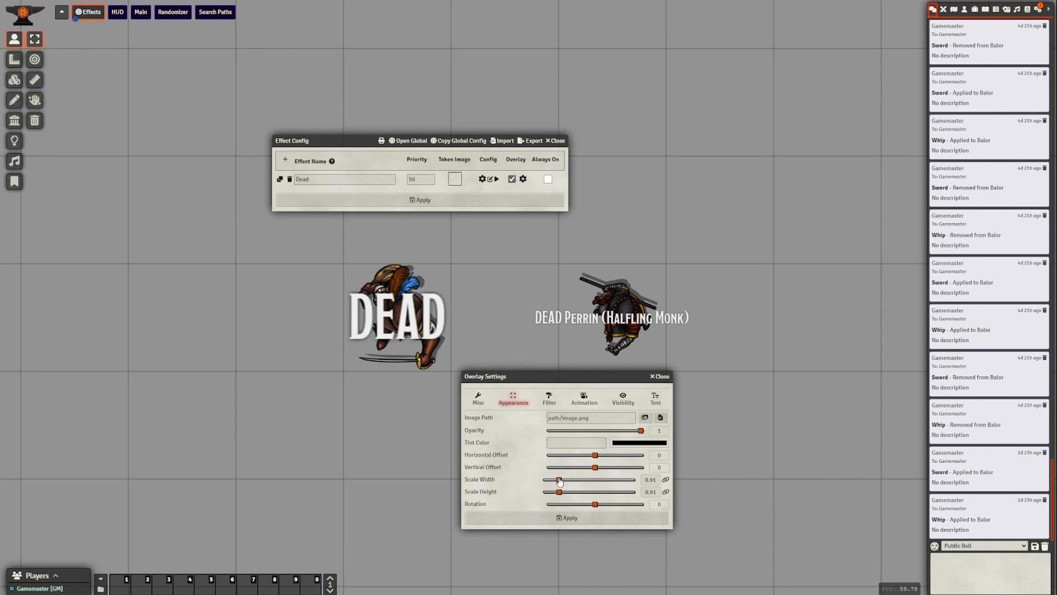
Set the overlay text's fill color to #f50000, and save the overlay settings and the half-elf bard's effect config.
{"action": "left_click", "coordinate": [546, 398]}
{"action": "left_click", "coordinate": [655, 397]}
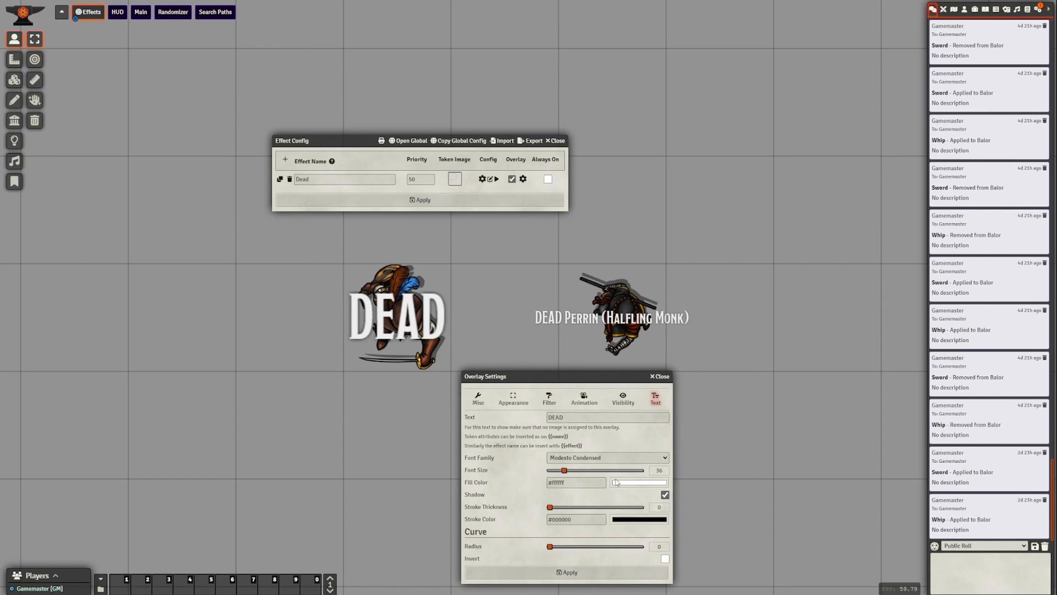
{"action": "left_click", "coordinate": [519, 457]}
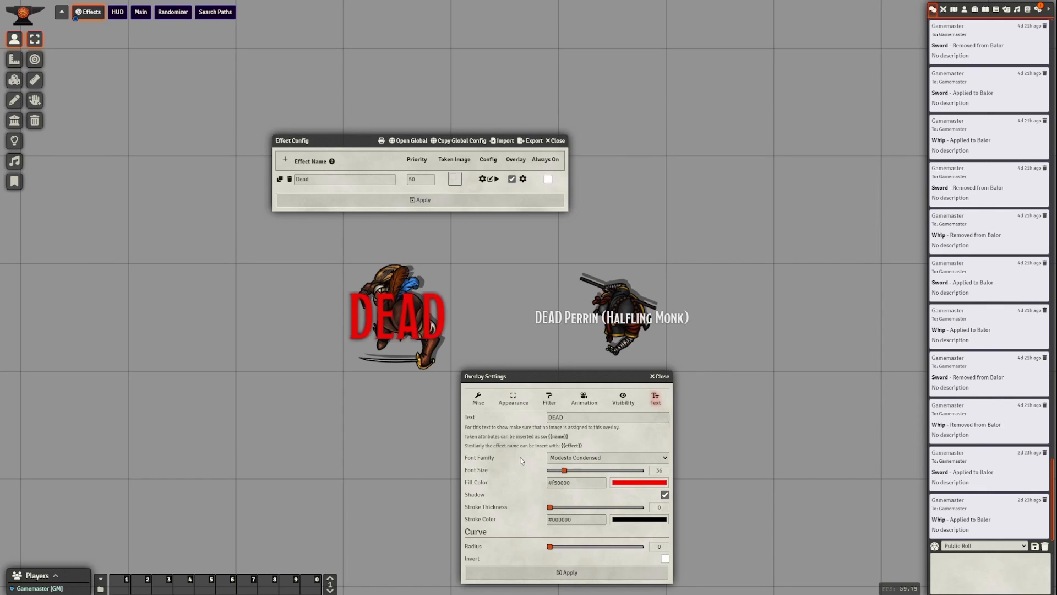
{"action": "left_click", "coordinate": [576, 572]}
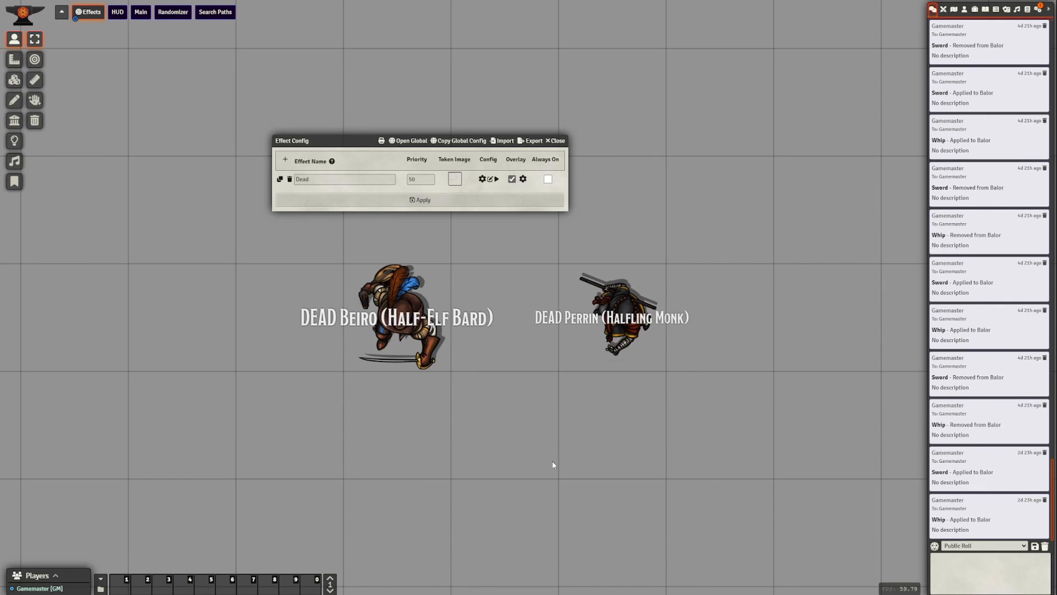
{"action": "left_click", "coordinate": [480, 200]}
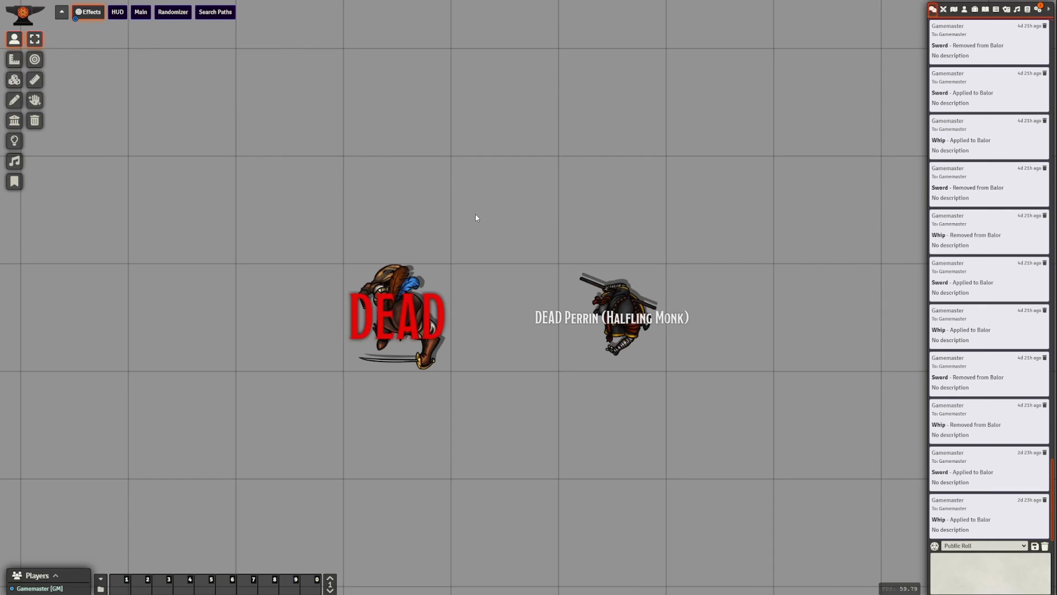
{"action": "left_click", "coordinate": [408, 346]}
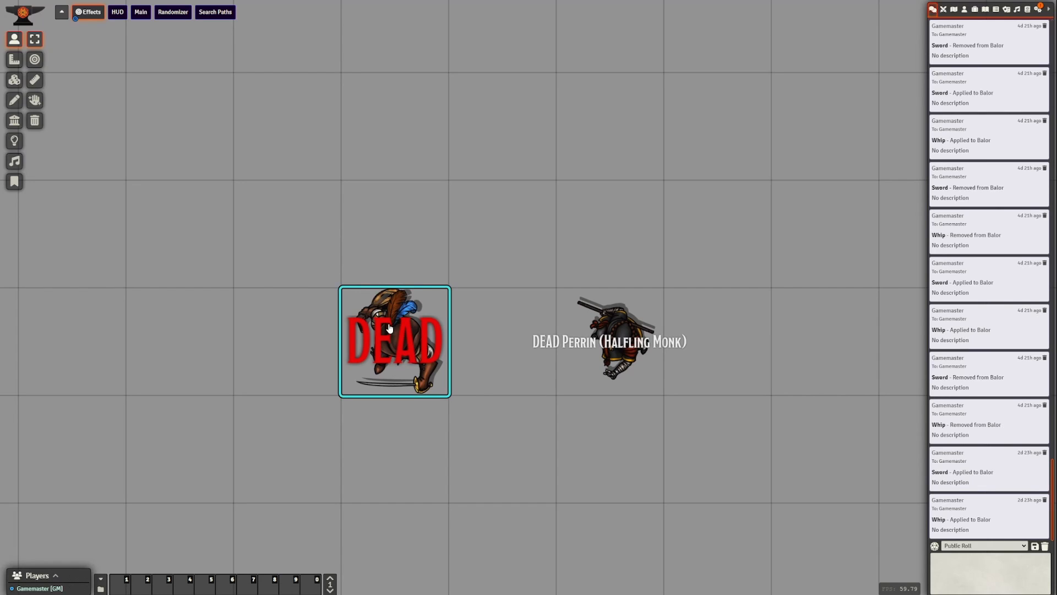
{"action": "left_click", "coordinate": [574, 342]}
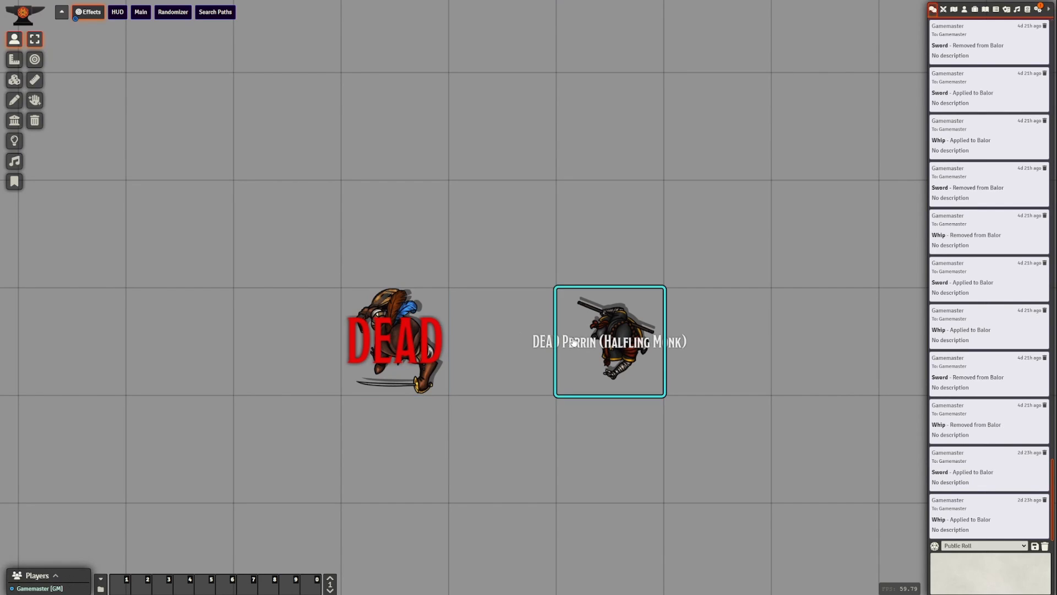
Inspect the halfling monk's own effect config and the global effect config, and close both.
{"action": "right_click", "coordinate": [593, 357]}
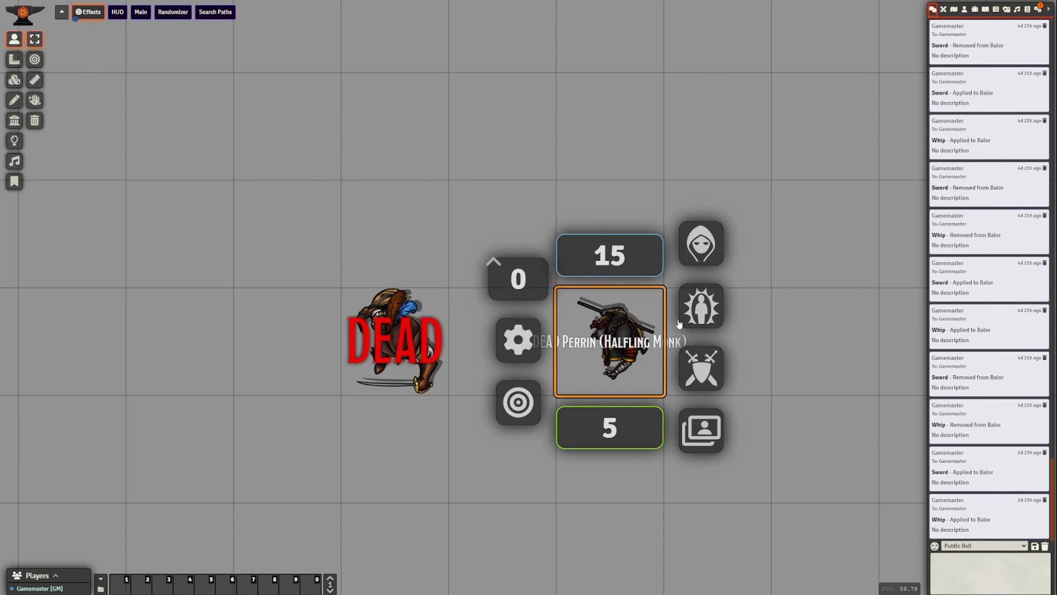
{"action": "left_click", "coordinate": [702, 306]}
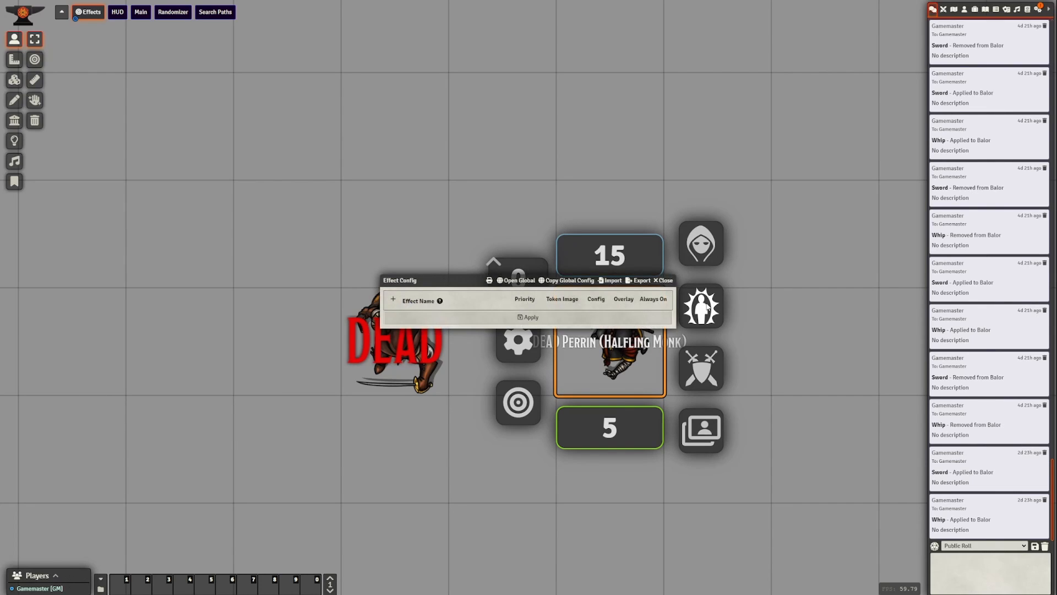
{"action": "left_click_drag", "start_coordinate": [467, 275], "coordinate": [592, 261]}
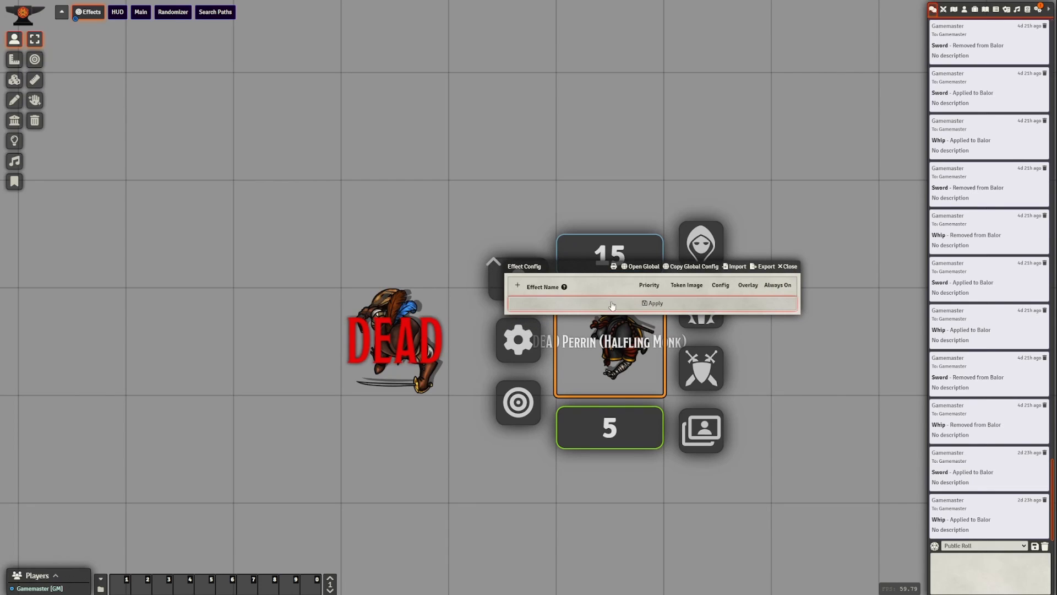
{"action": "left_click", "coordinate": [783, 267]}
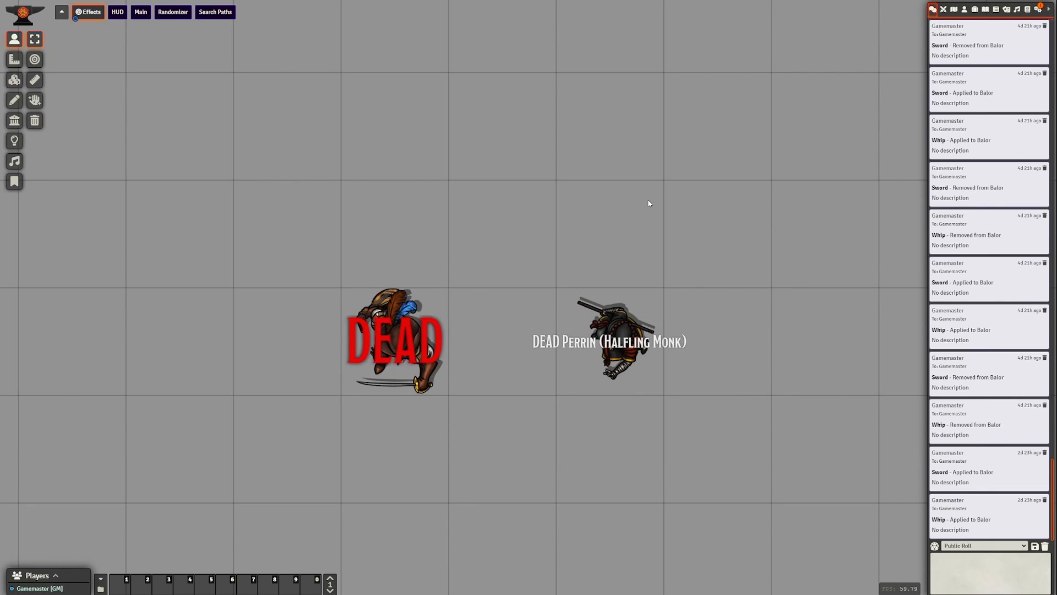
{"action": "left_click_drag", "start_coordinate": [501, 268], "coordinate": [597, 182]}
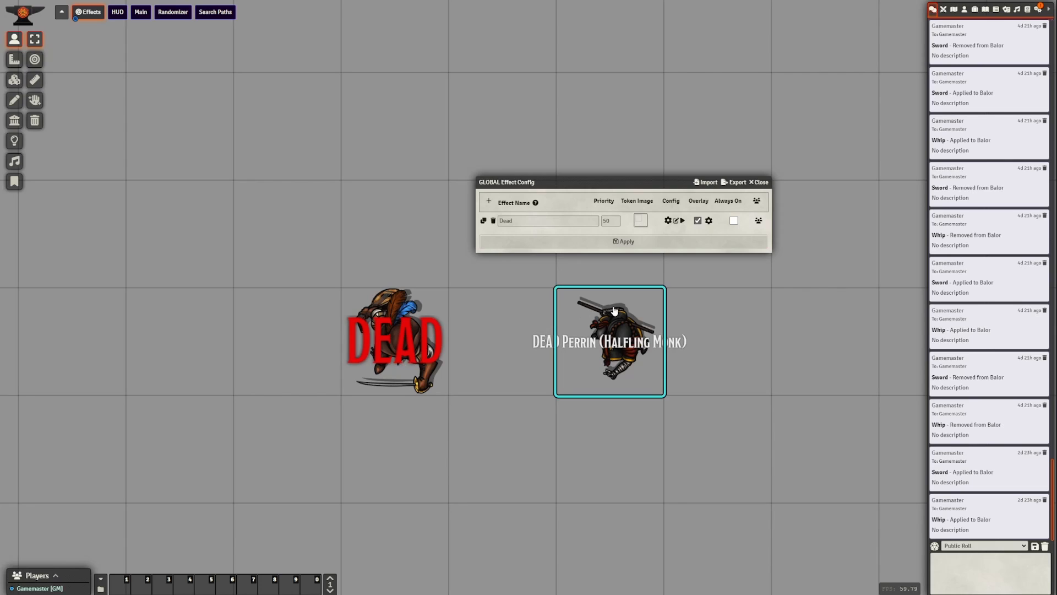
{"action": "left_click", "coordinate": [760, 182]}
Review the Dead mapping in the half-elf bard's own effect config, and close the config.
{"action": "left_click", "coordinate": [422, 329]}
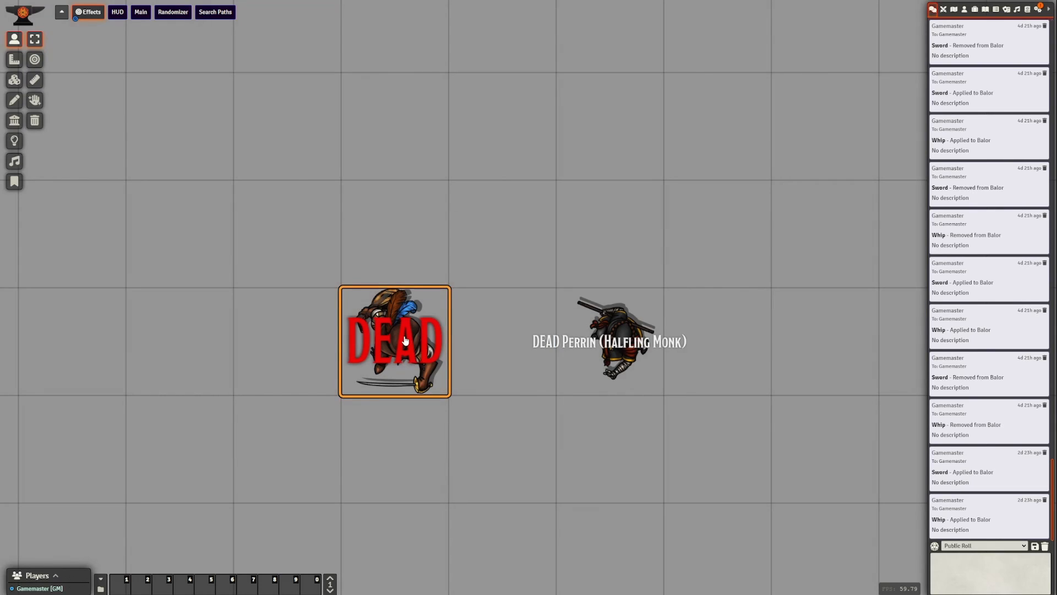
{"action": "right_click", "coordinate": [407, 341]}
{"action": "left_click", "coordinate": [484, 312]}
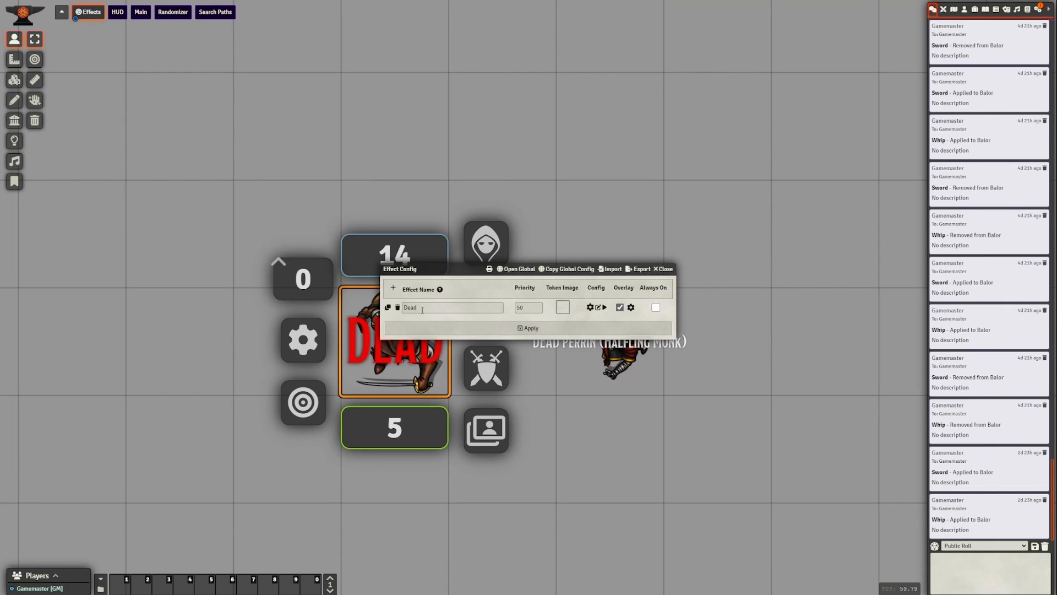
{"action": "left_click", "coordinate": [665, 269]}
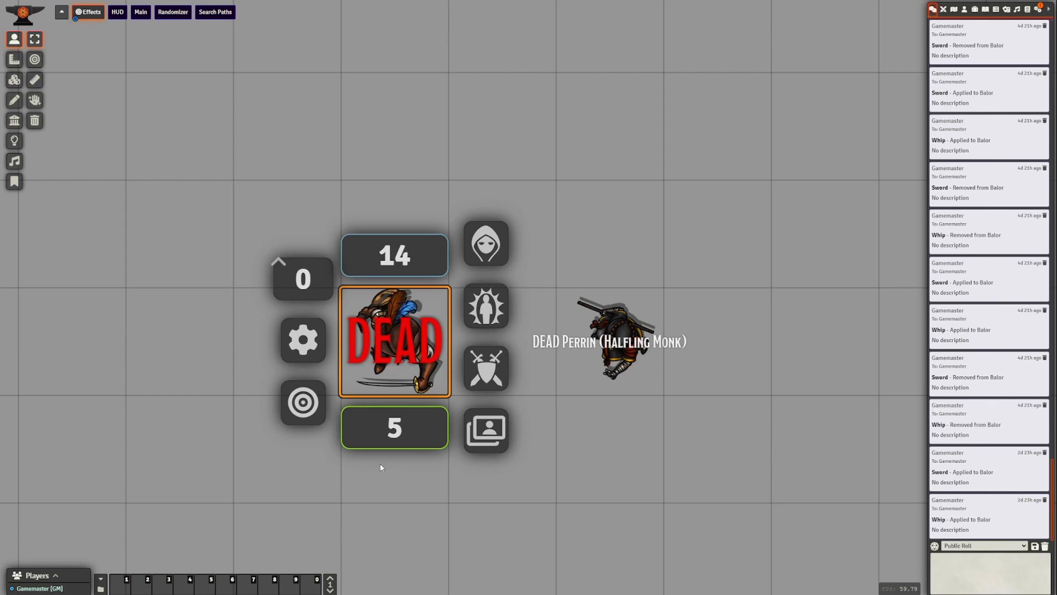
Display the half-elf bard's status effects, dismiss them, and check the Dead mapping in the global effect config.
{"action": "left_click", "coordinate": [381, 465]}
{"action": "left_click", "coordinate": [411, 333]}
{"action": "right_click", "coordinate": [412, 337]}
{"action": "left_click", "coordinate": [483, 318]}
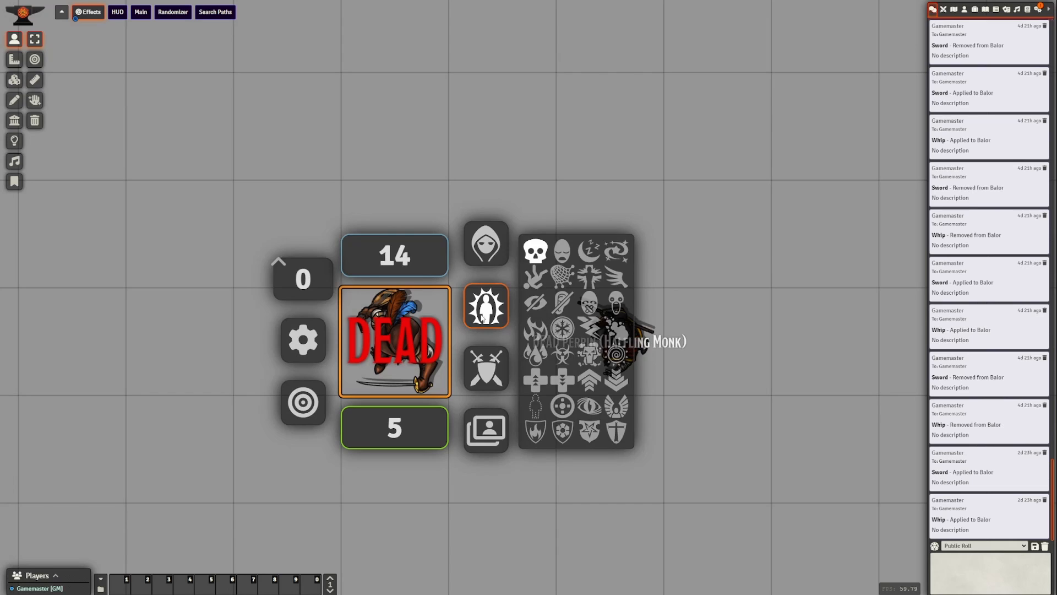
{"action": "left_click", "coordinate": [527, 207]}
{"action": "key", "text": "shift+g"}
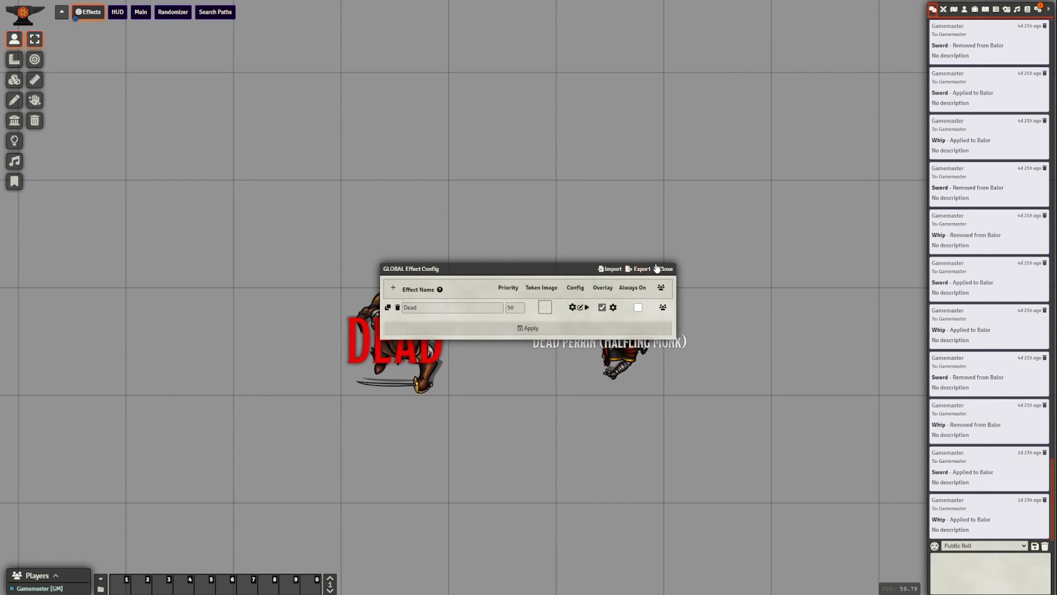
{"action": "left_click", "coordinate": [657, 269]}
Create an Unconscious overlay mapping for the half-elf bard from its status effects, save it, and give the bard the Unconscious status.
{"action": "left_click", "coordinate": [448, 337]}
{"action": "right_click", "coordinate": [447, 336]}
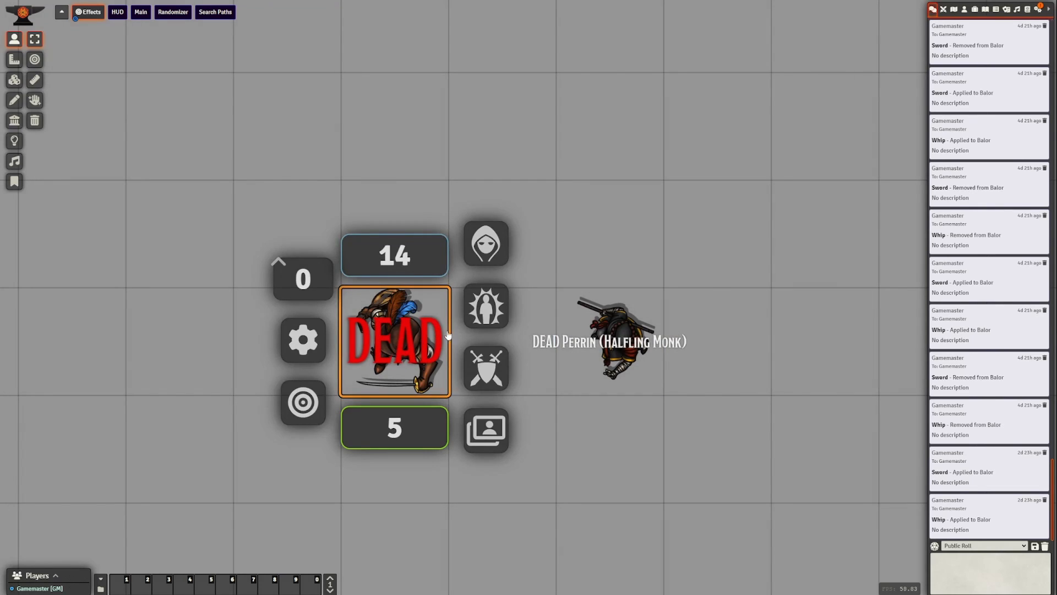
{"action": "left_click", "coordinate": [477, 318]}
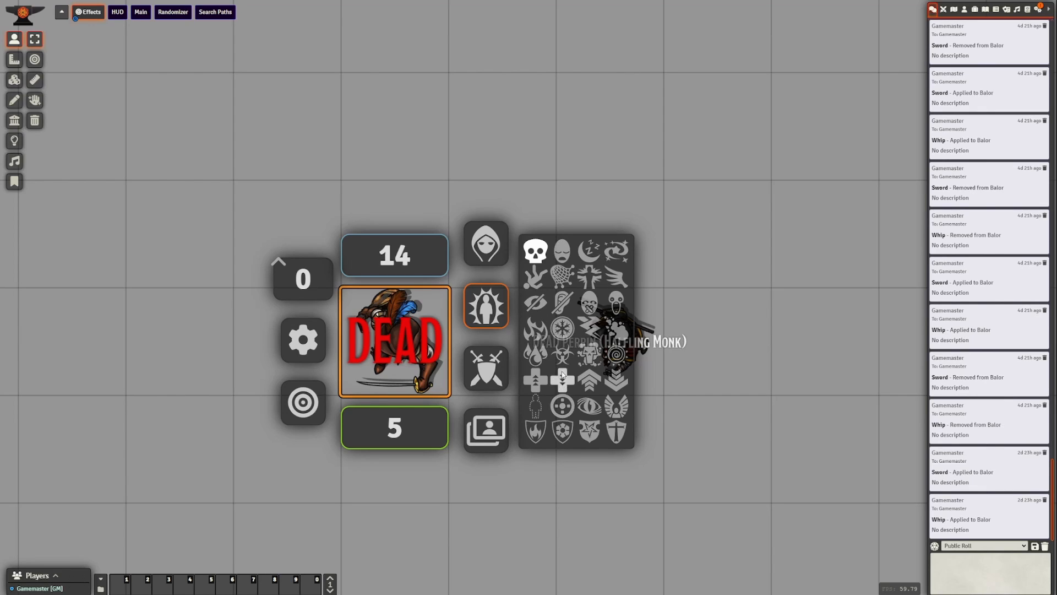
{"action": "right_click", "coordinate": [565, 258]}
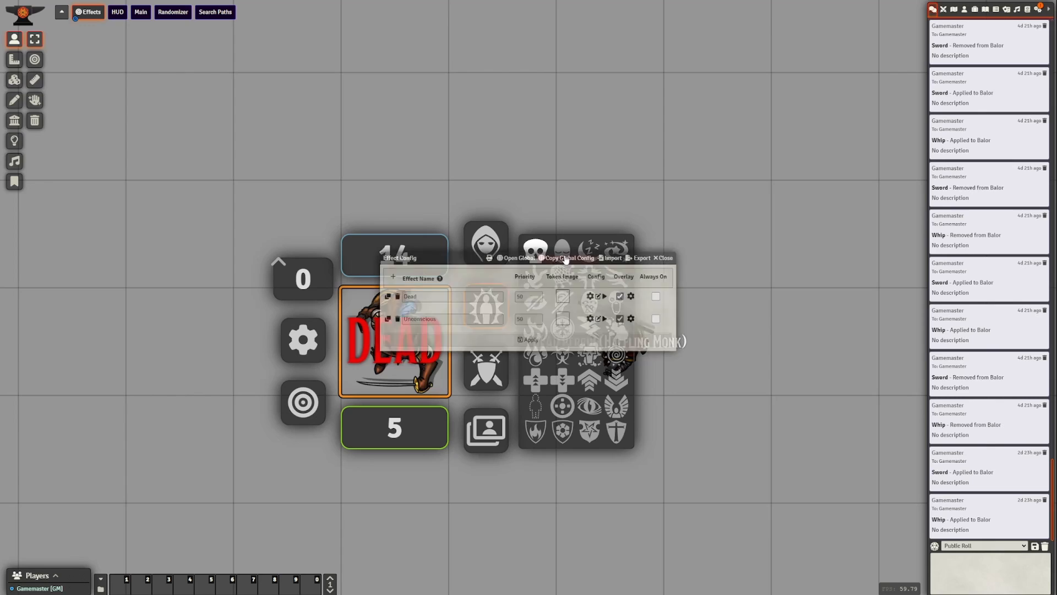
{"action": "left_click_drag", "start_coordinate": [450, 261], "coordinate": [455, 229]}
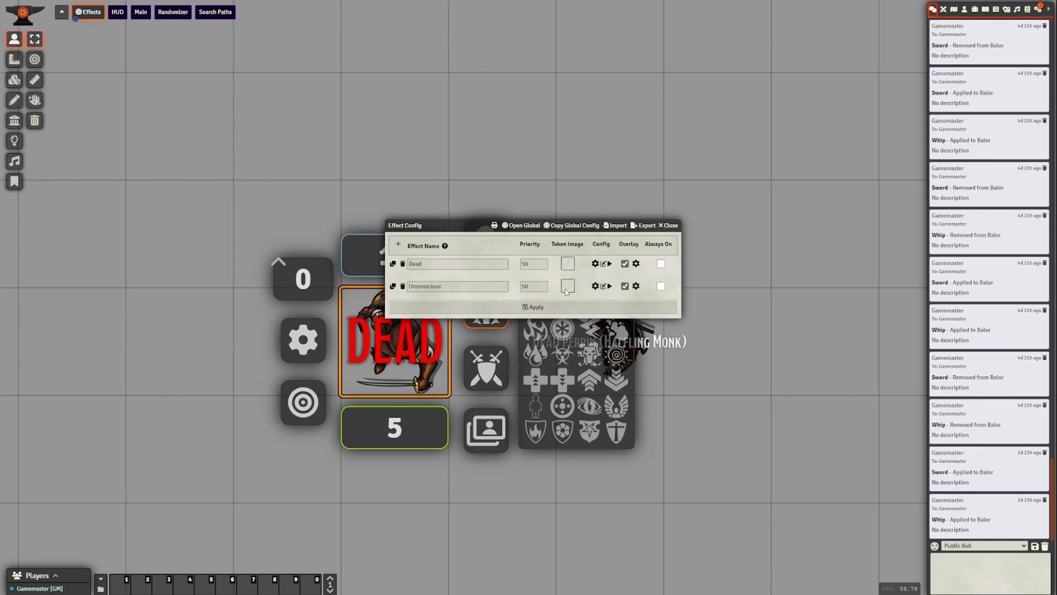
{"action": "left_click_drag", "start_coordinate": [479, 225], "coordinate": [479, 135]}
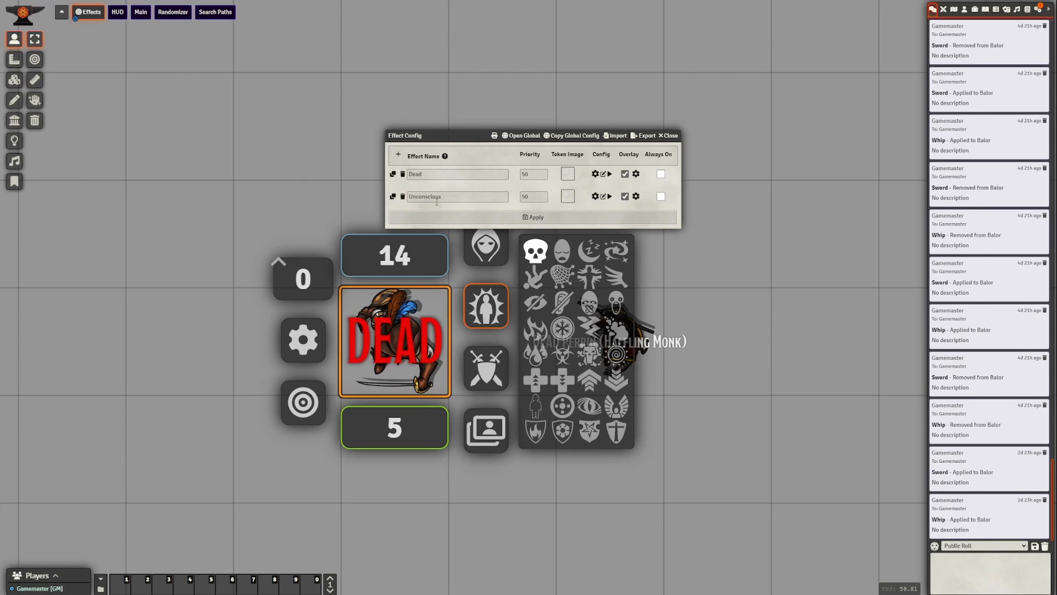
{"action": "left_click", "coordinate": [507, 217]}
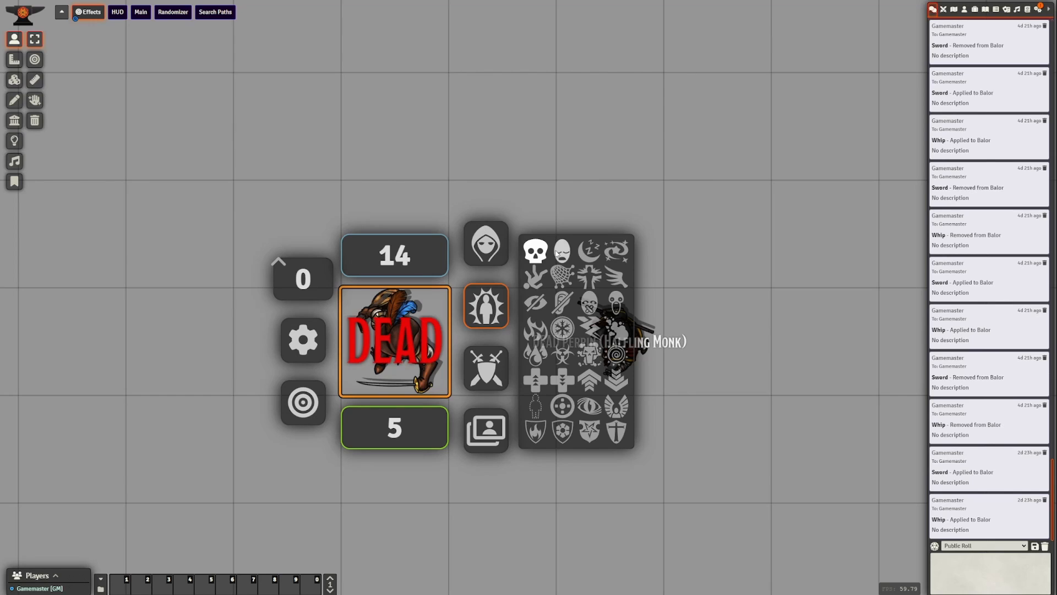
{"action": "left_click", "coordinate": [484, 207]}
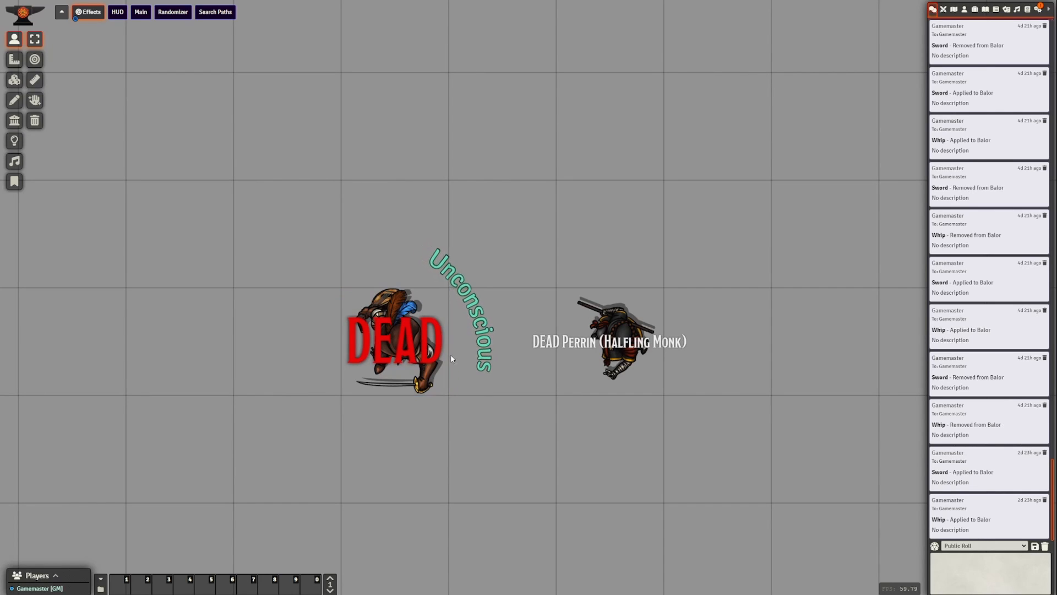
Add Asleep, Stunned and Prone overlay mappings to the half-elf bard from its status effects, and give it those statuses.
{"action": "left_click", "coordinate": [410, 364]}
{"action": "right_click", "coordinate": [410, 363]}
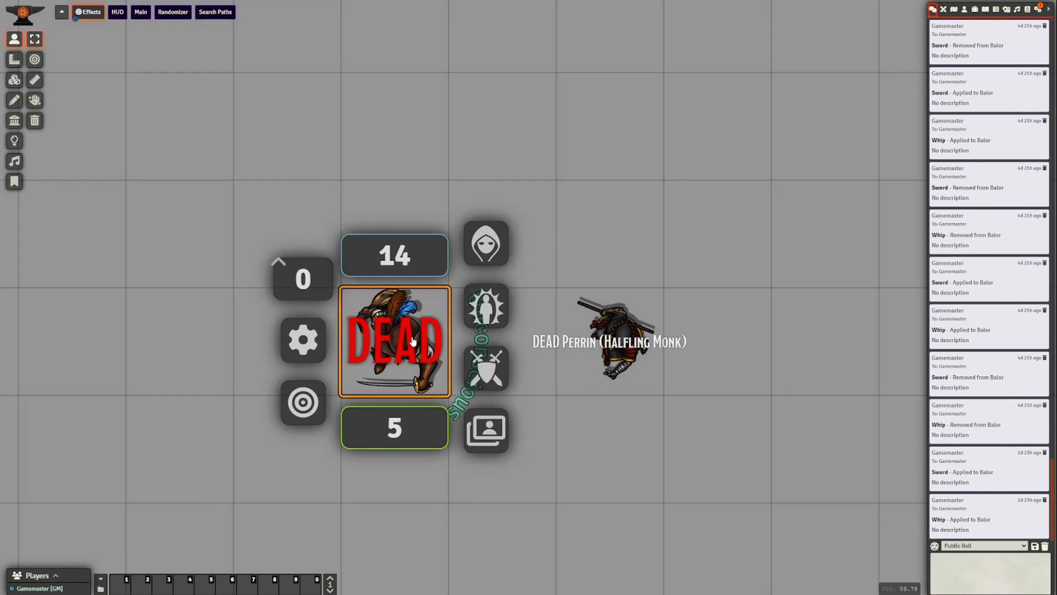
{"action": "left_click", "coordinate": [498, 310]}
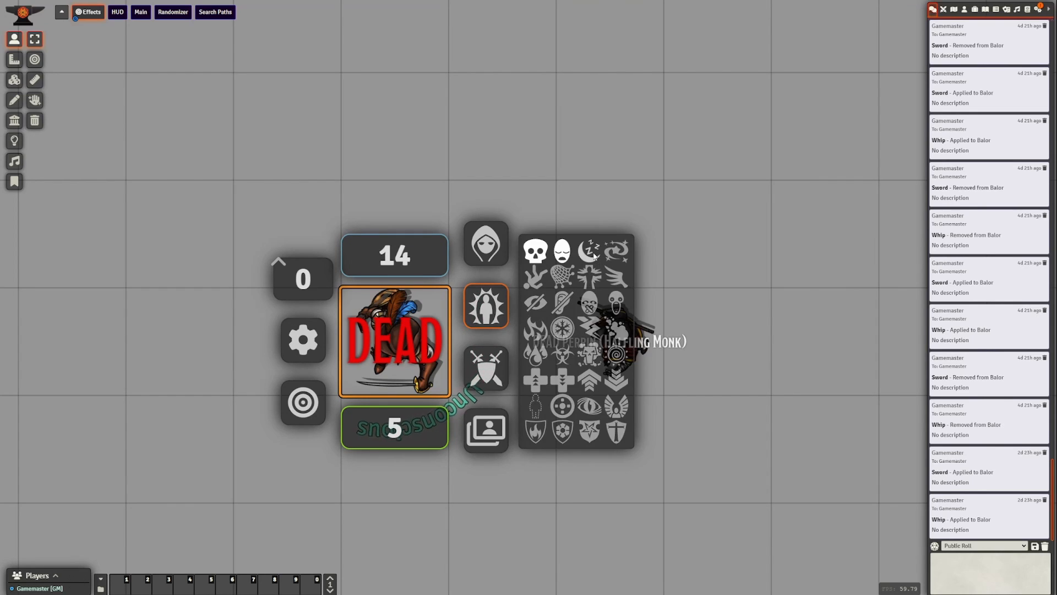
{"action": "left_click", "coordinate": [487, 307], "text": "shift"}
{"action": "left_click", "coordinate": [525, 351]}
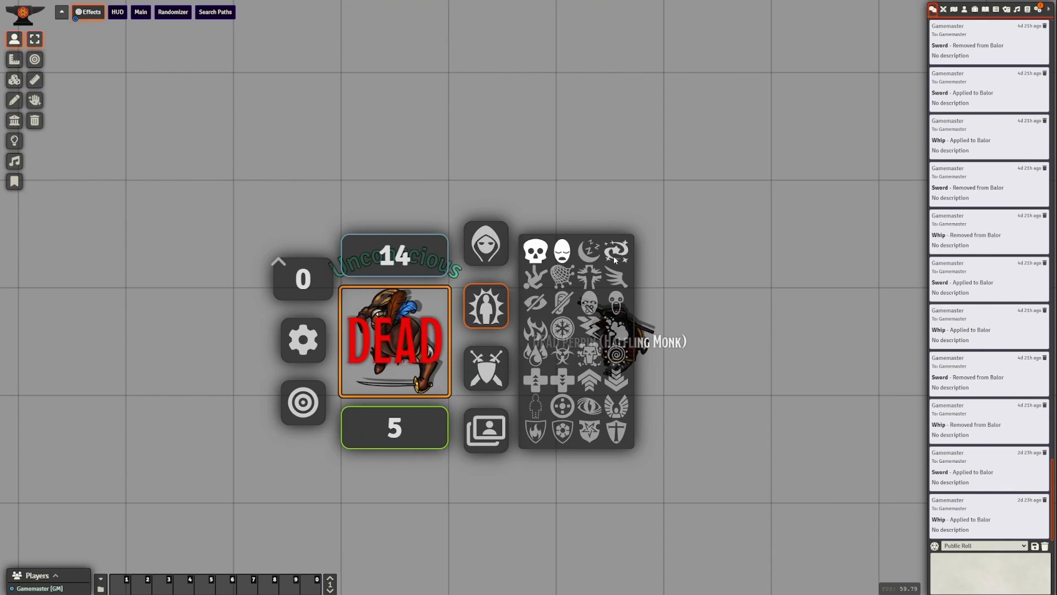
{"action": "left_click", "coordinate": [487, 309], "text": "shift"}
{"action": "left_click", "coordinate": [512, 363]}
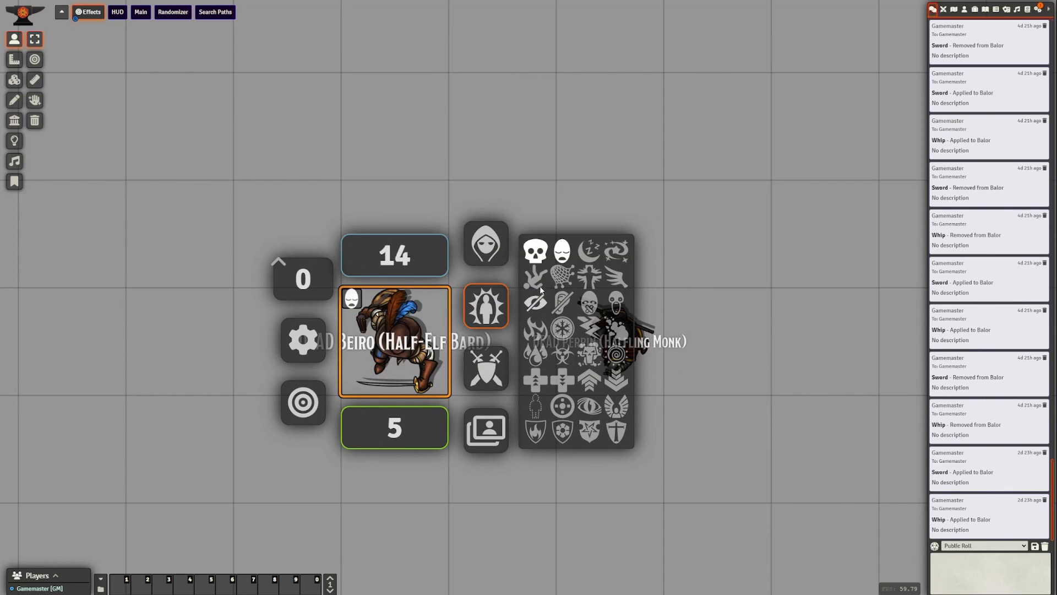
{"action": "left_click", "coordinate": [488, 308], "text": "shift"}
{"action": "left_click", "coordinate": [520, 375]}
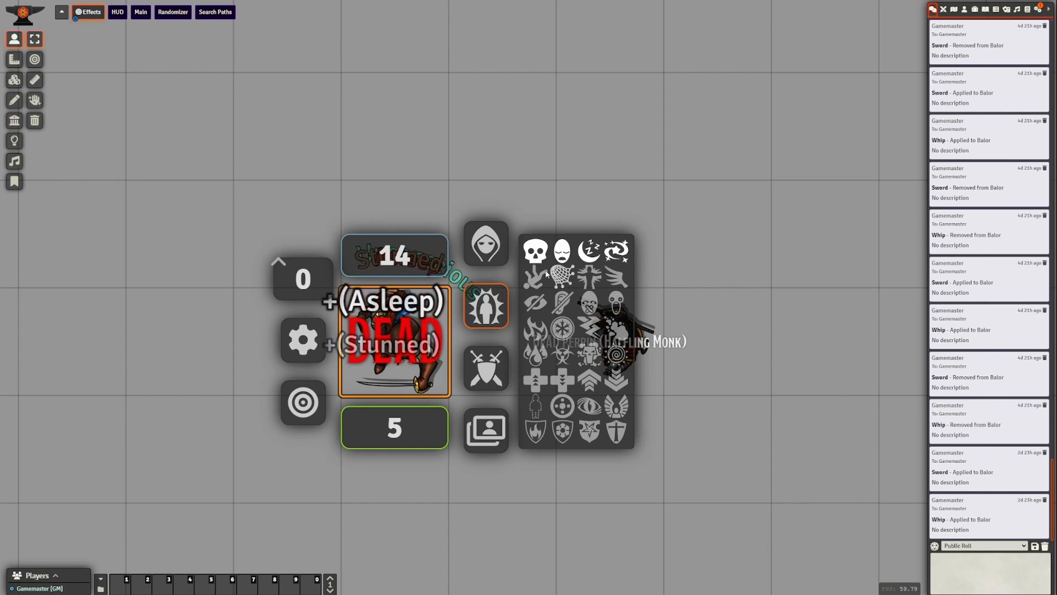
{"action": "left_click", "coordinate": [534, 275]}
{"action": "left_click", "coordinate": [449, 203]}
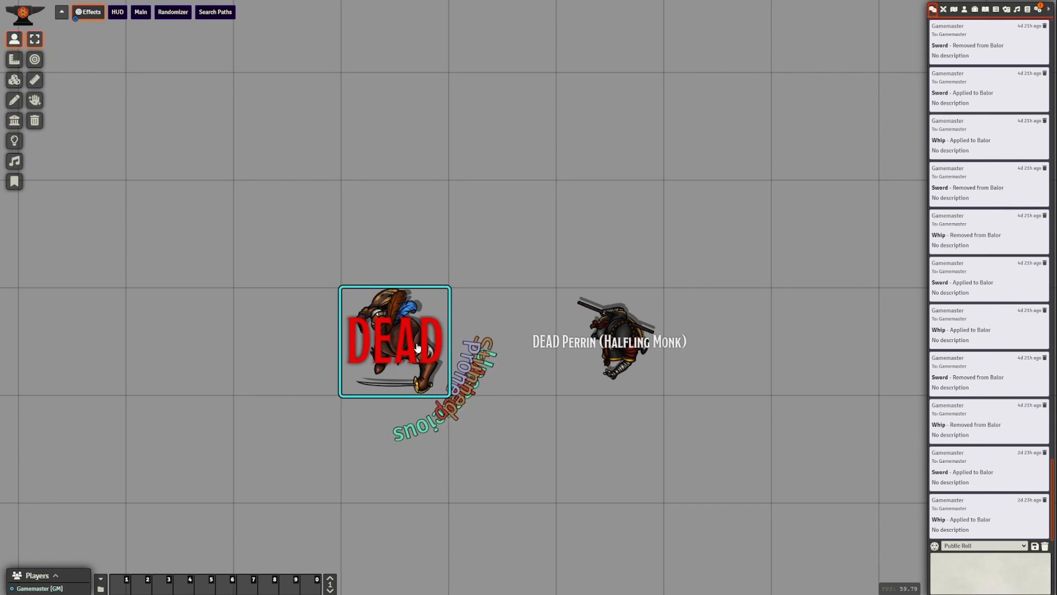
Set the priority of the half-elf bard's Unconscious mapping to 51, and save its effect config.
{"action": "right_click", "coordinate": [429, 380]}
{"action": "left_click", "coordinate": [484, 306]}
{"action": "left_click_drag", "start_coordinate": [458, 226], "coordinate": [580, 242]}
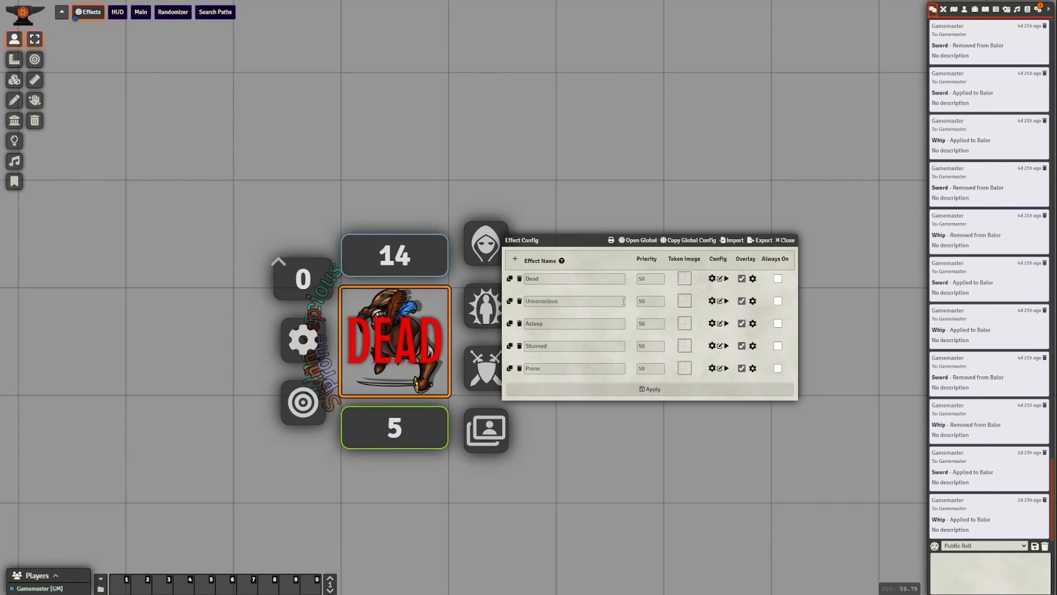
{"action": "left_click", "coordinate": [642, 301]}
{"action": "left_click_drag", "start_coordinate": [641, 301], "coordinate": [613, 317]}
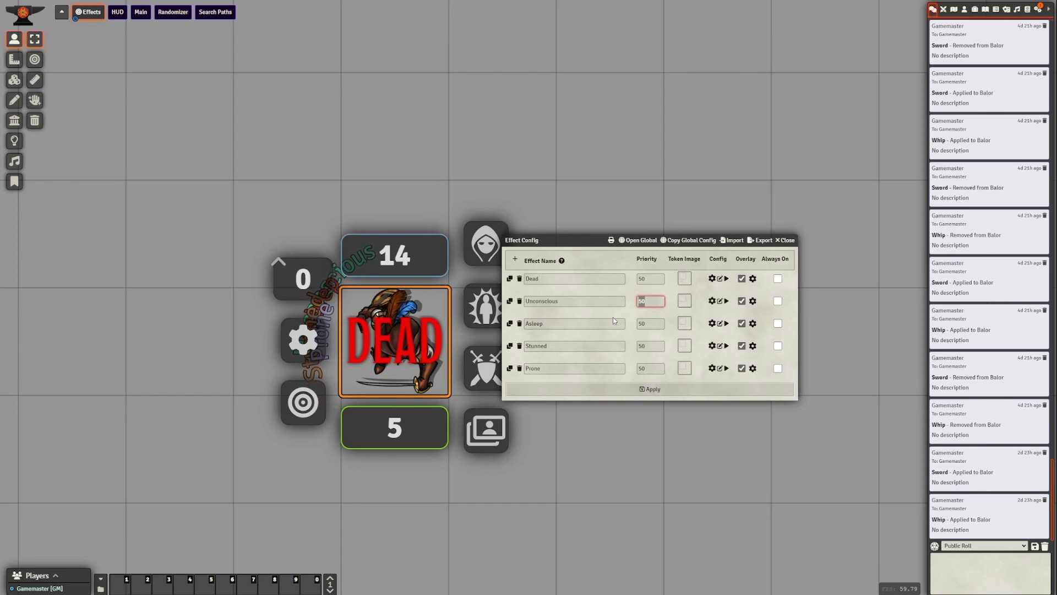
{"action": "type", "text": "51"}
{"action": "left_click", "coordinate": [631, 315]}
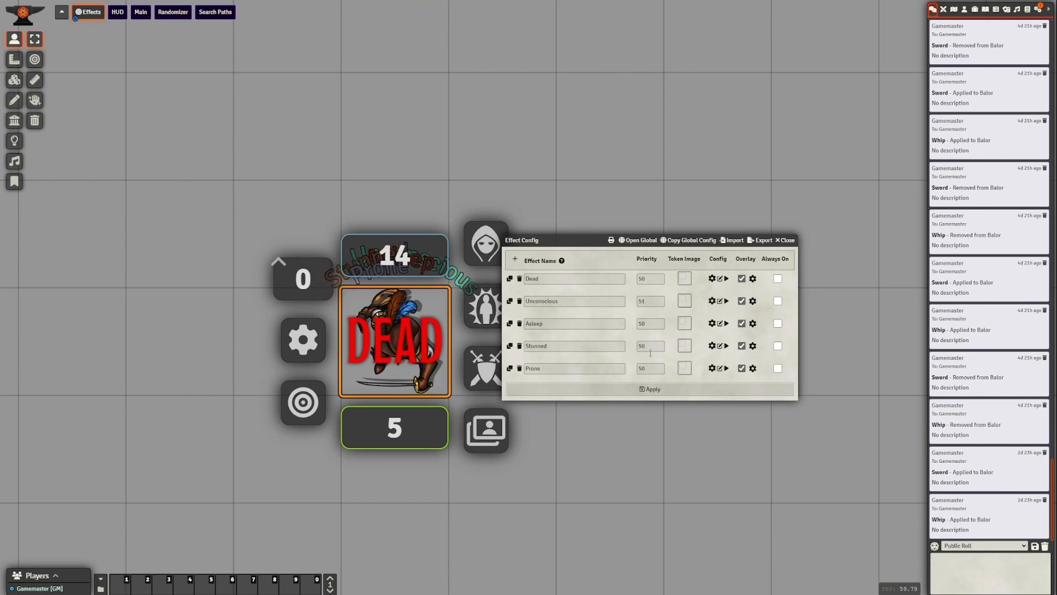
{"action": "left_click", "coordinate": [650, 389]}
{"action": "left_click", "coordinate": [586, 480]}
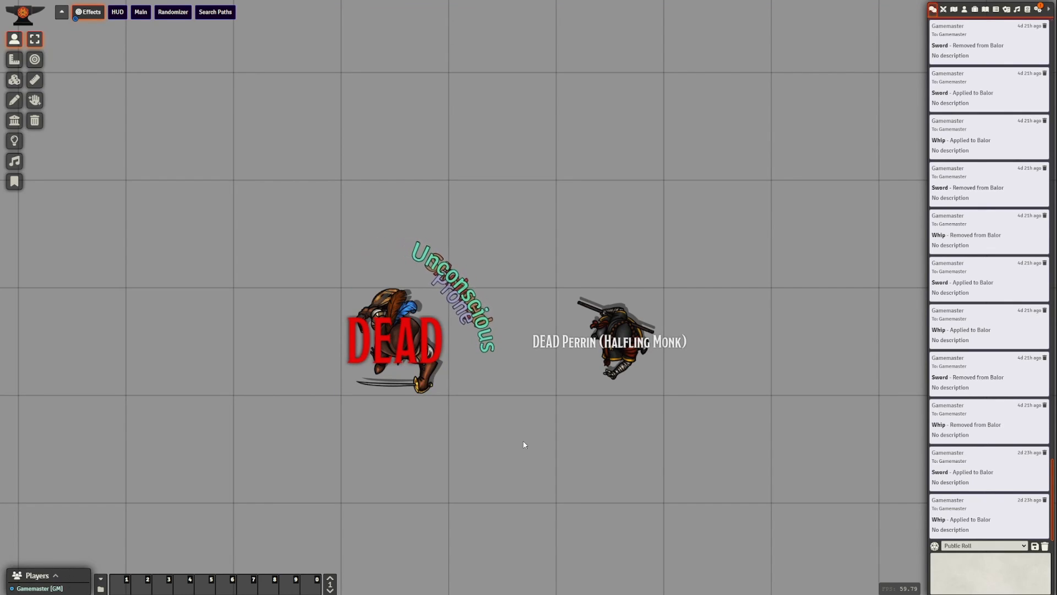
Check which mappings the global effect config contains, and close it.
{"action": "right_click", "coordinate": [431, 367]}
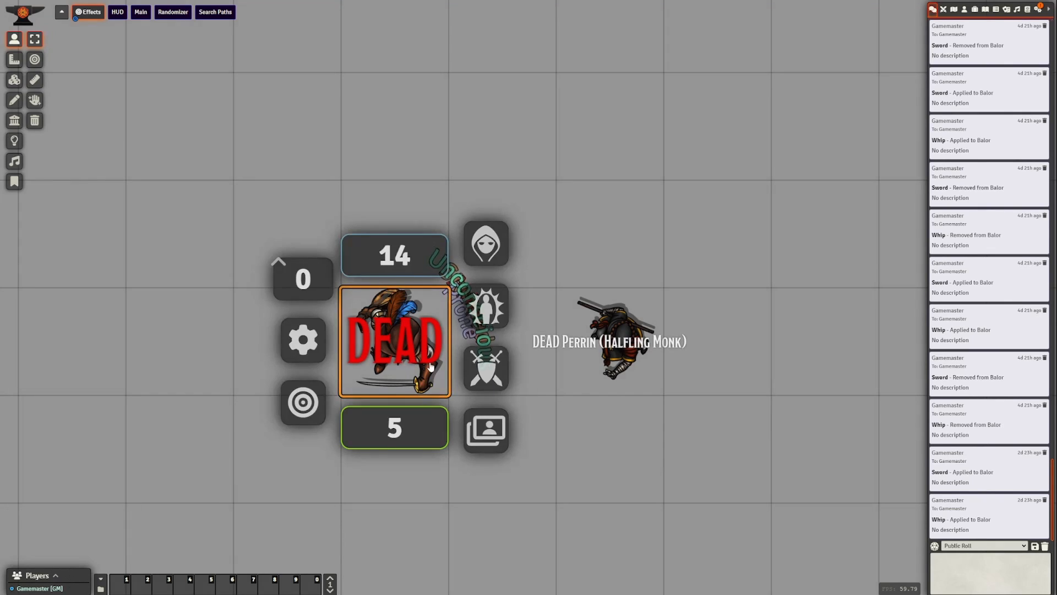
{"action": "left_click", "coordinate": [539, 283]}
{"action": "key", "text": "shift+g"}
{"action": "left_click_drag", "start_coordinate": [510, 269], "coordinate": [484, 194]}
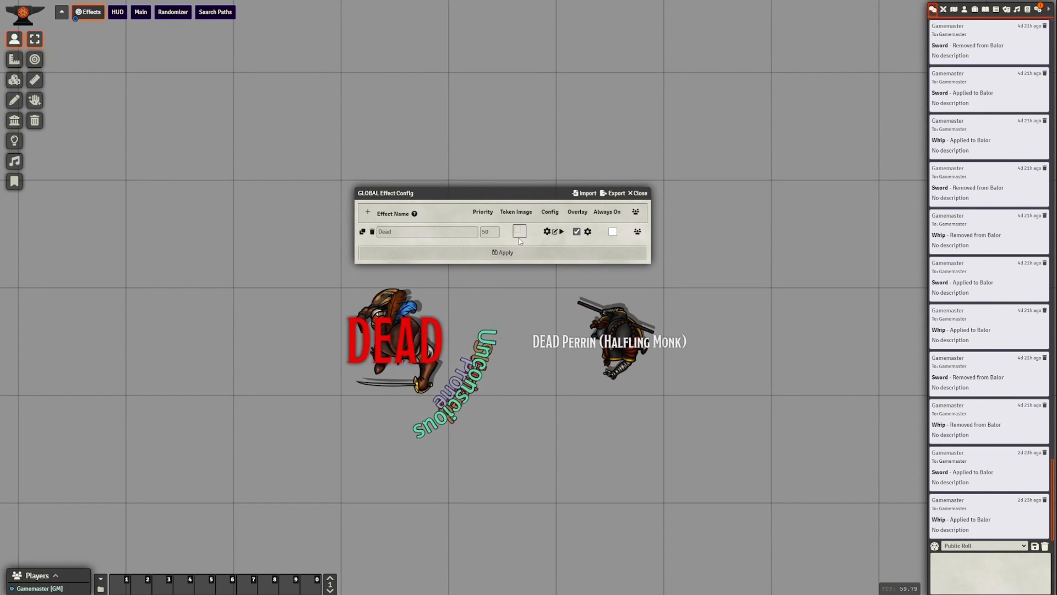
{"action": "left_click", "coordinate": [640, 197]}
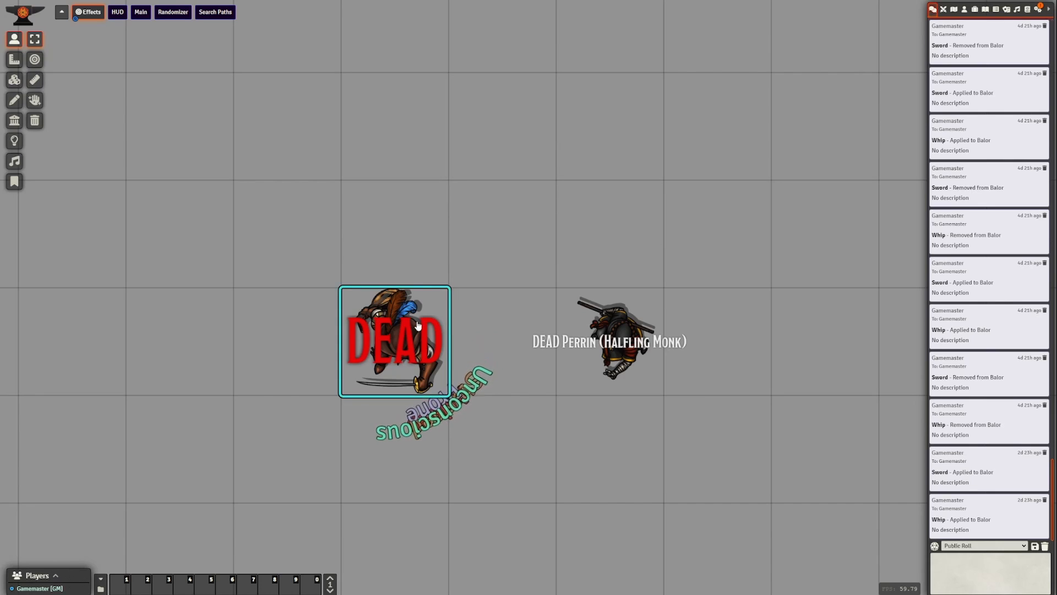
Review the half-elf bard's Dead, Unconscious, Asleep, Stunned and Prone mappings in its effect config, and close it.
{"action": "right_click", "coordinate": [394, 337]}
{"action": "left_click", "coordinate": [482, 307]}
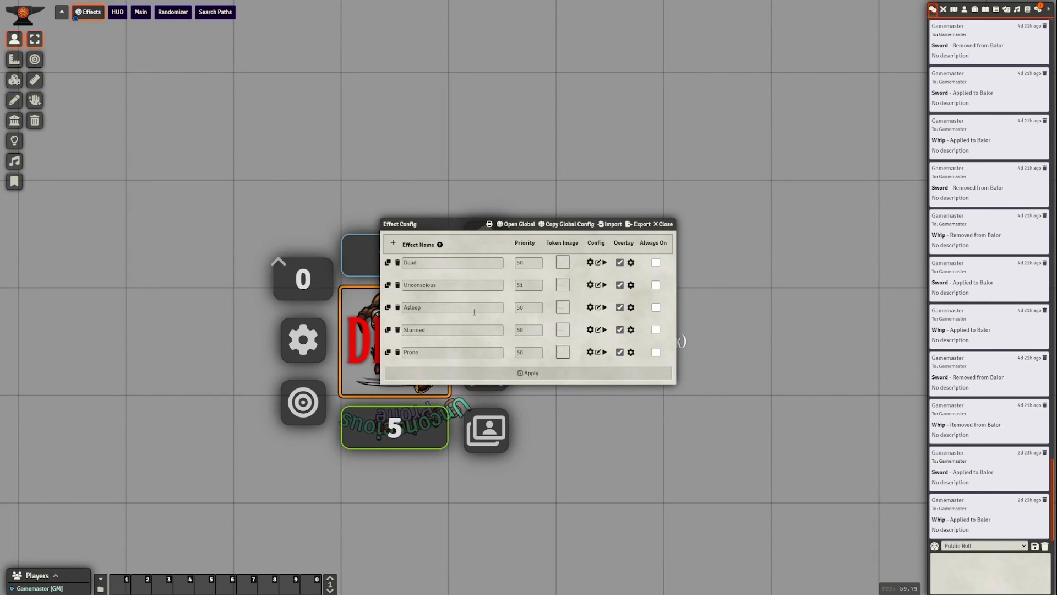
{"action": "left_click_drag", "start_coordinate": [445, 222], "coordinate": [448, 161]}
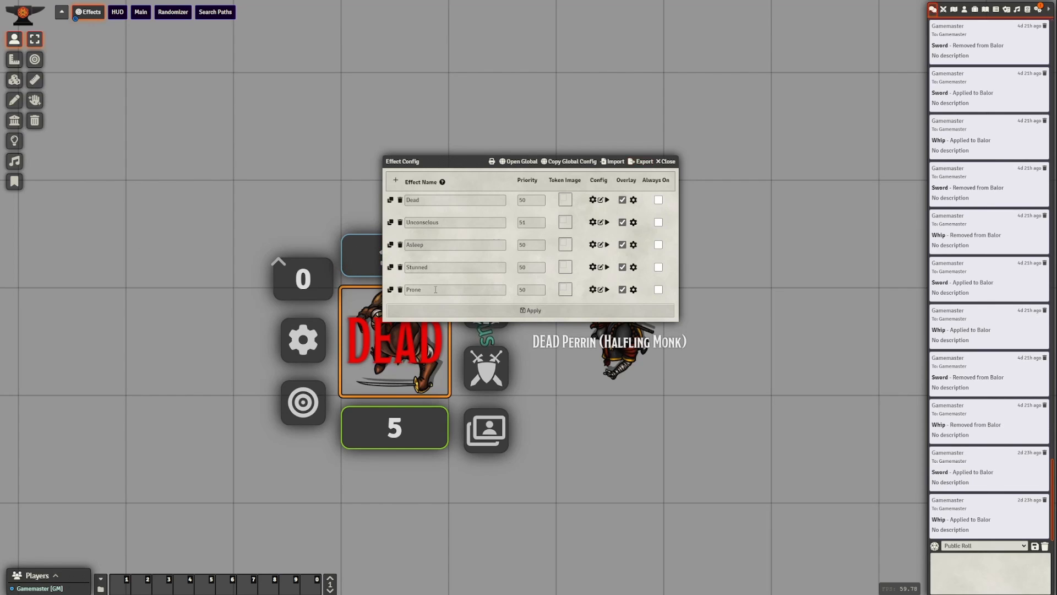
{"action": "left_click", "coordinate": [634, 448]}
{"action": "left_click", "coordinate": [668, 161]}
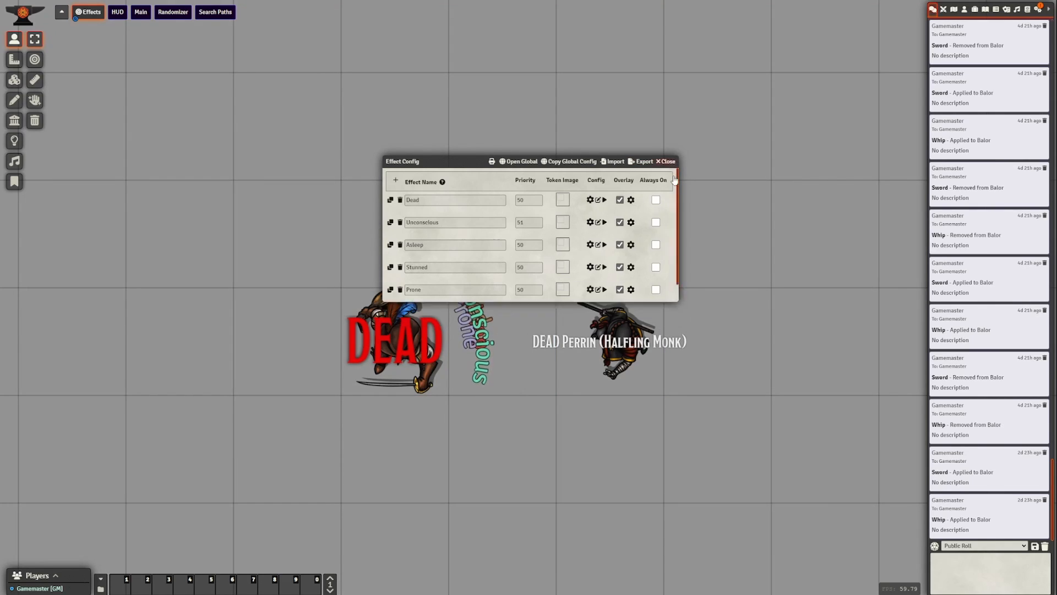
Import the exported half-elf bard JSON file into the halfling monk's effect config.
{"action": "left_click", "coordinate": [509, 350]}
{"action": "right_click", "coordinate": [510, 350]}
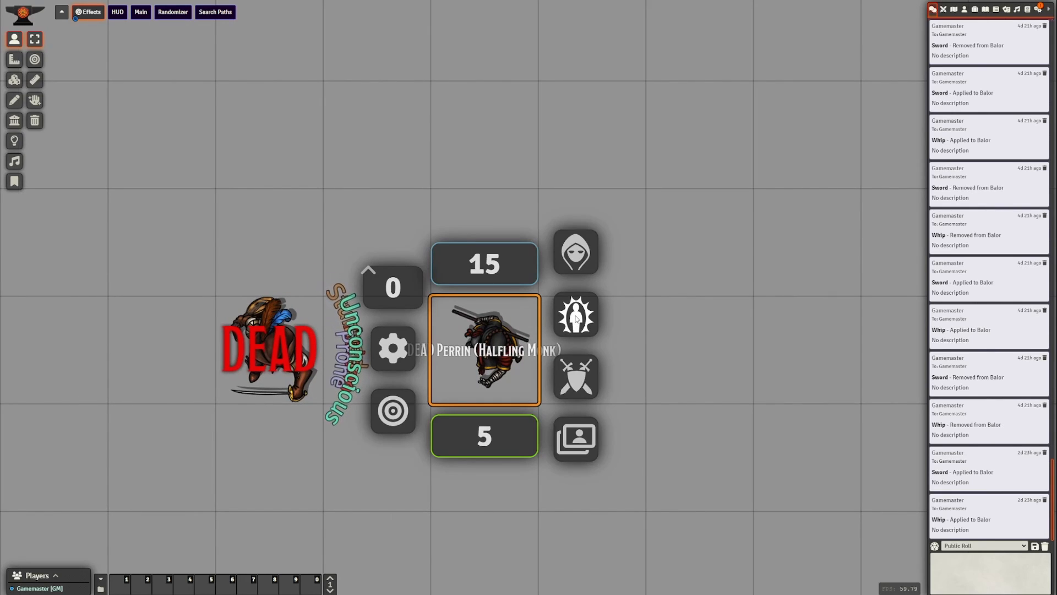
{"action": "left_click", "coordinate": [574, 330]}
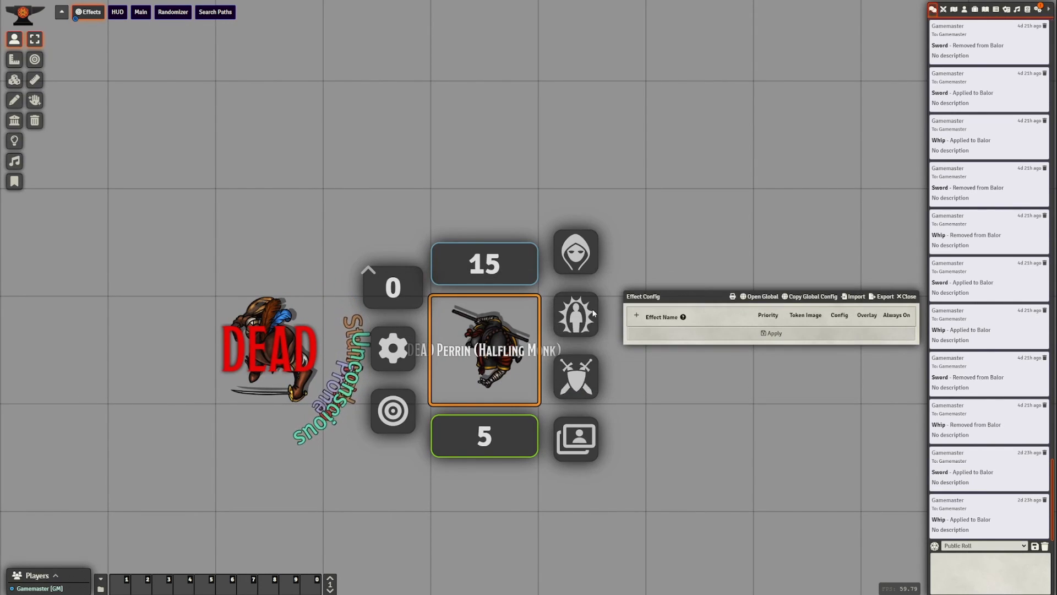
{"action": "left_click_drag", "start_coordinate": [673, 293], "coordinate": [650, 279]}
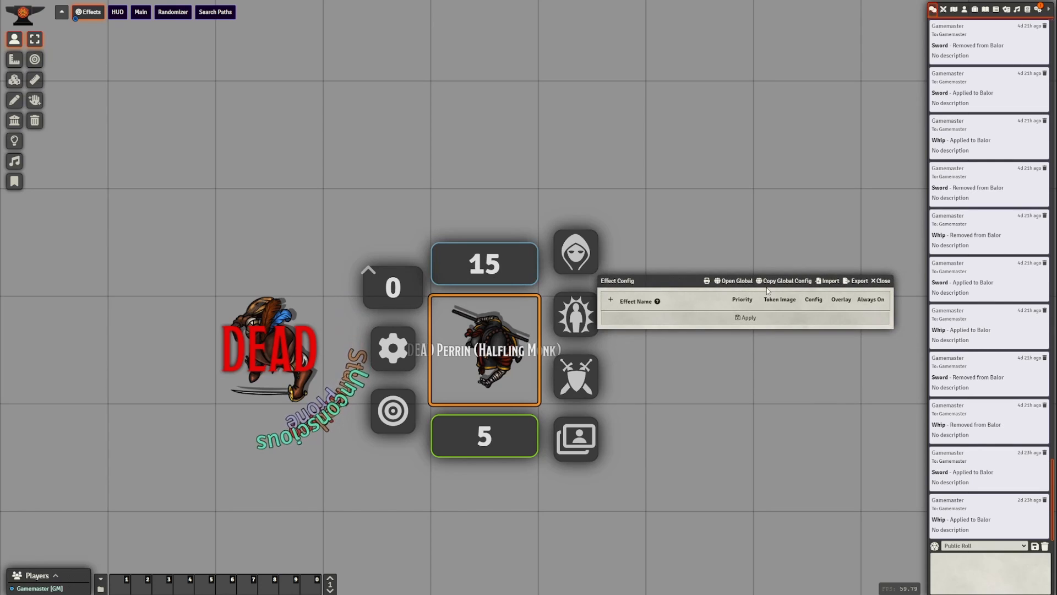
{"action": "left_click", "coordinate": [830, 282]}
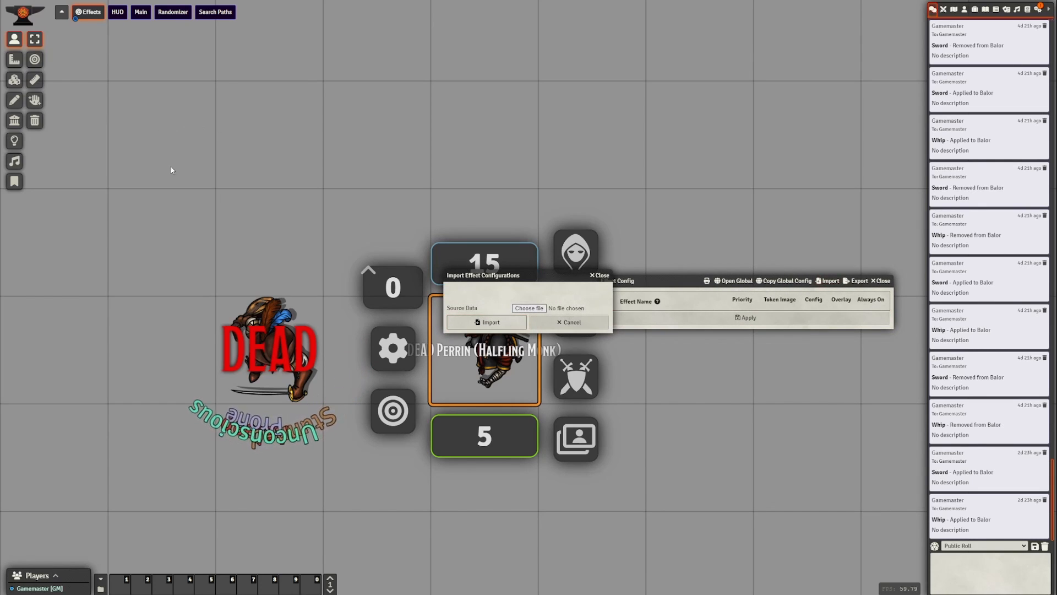
{"action": "left_click", "coordinate": [441, 304]}
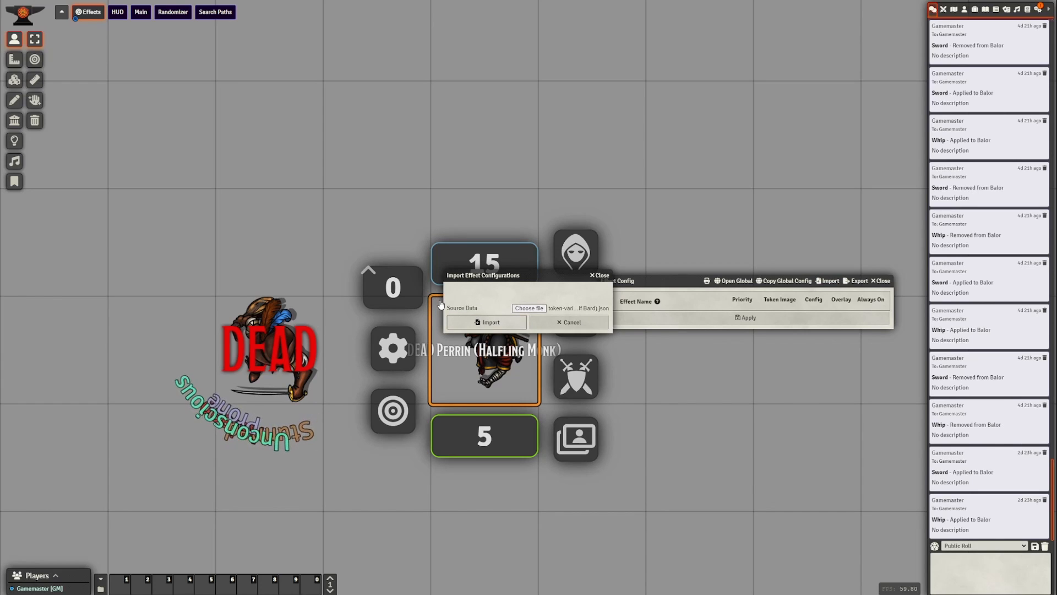
{"action": "left_click", "coordinate": [487, 322]}
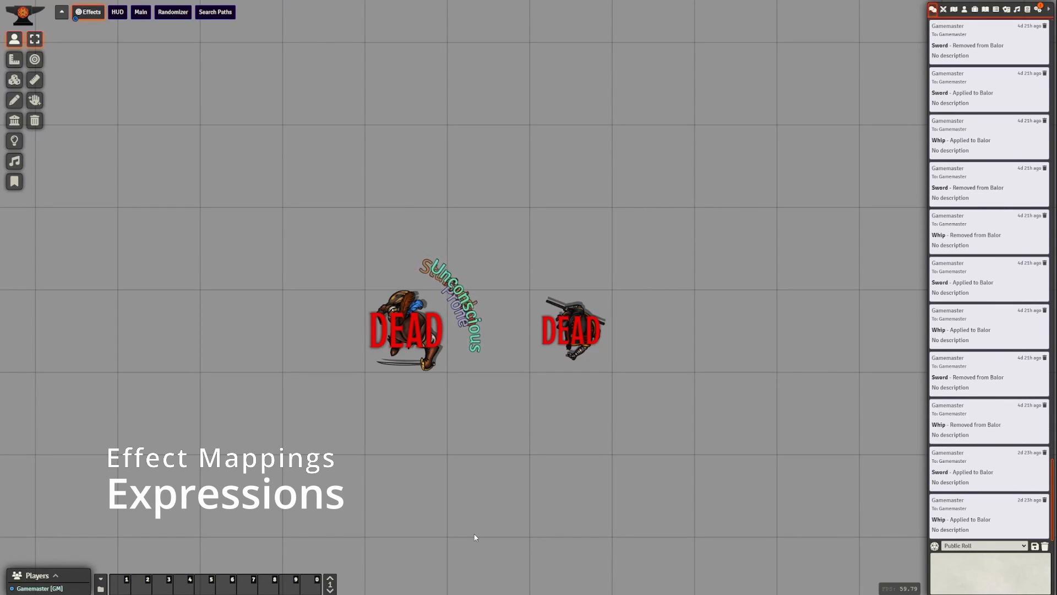
Check the Dead mapping in the global effect config, and close the config.
{"action": "scroll", "coordinate": [475, 537], "scroll_direction": "up", "scroll_amount": 2}
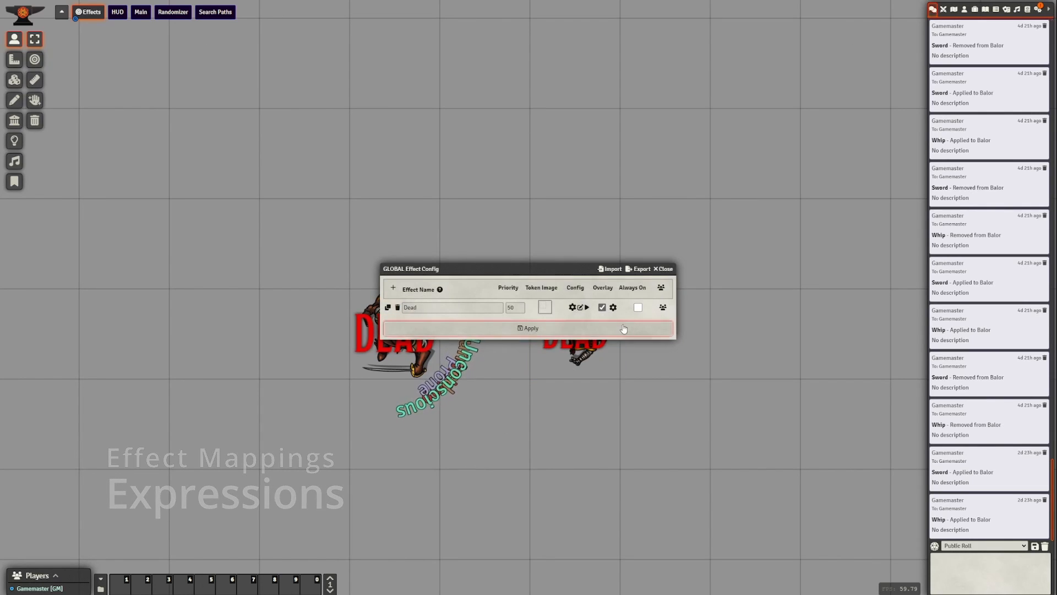
{"action": "left_click_drag", "start_coordinate": [510, 270], "coordinate": [475, 189]}
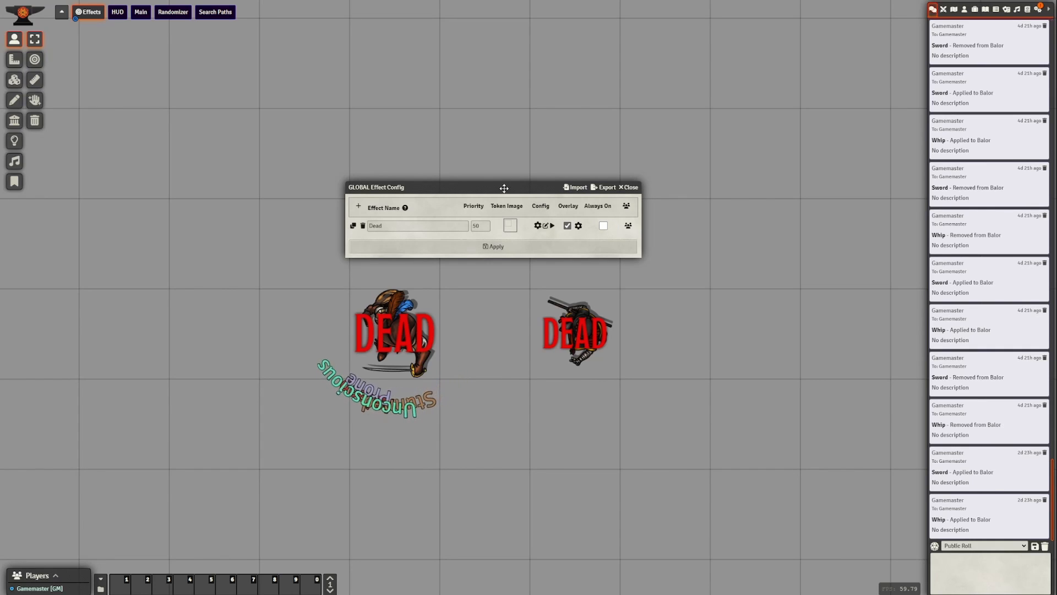
{"action": "left_click_drag", "start_coordinate": [503, 184], "coordinate": [504, 170]}
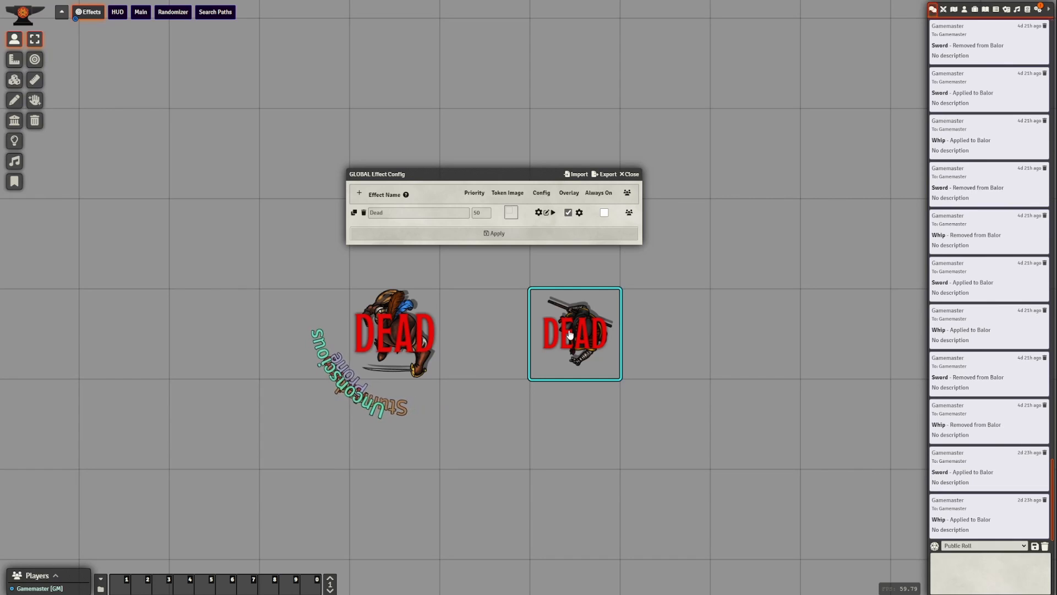
{"action": "left_click", "coordinate": [629, 174]}
Clear the half-elf bard's Dead, Unconscious, Asleep, Stunned and Prone statuses, and remove Dead from the halfling monk.
{"action": "right_click", "coordinate": [407, 325]}
{"action": "left_click", "coordinate": [483, 307]}
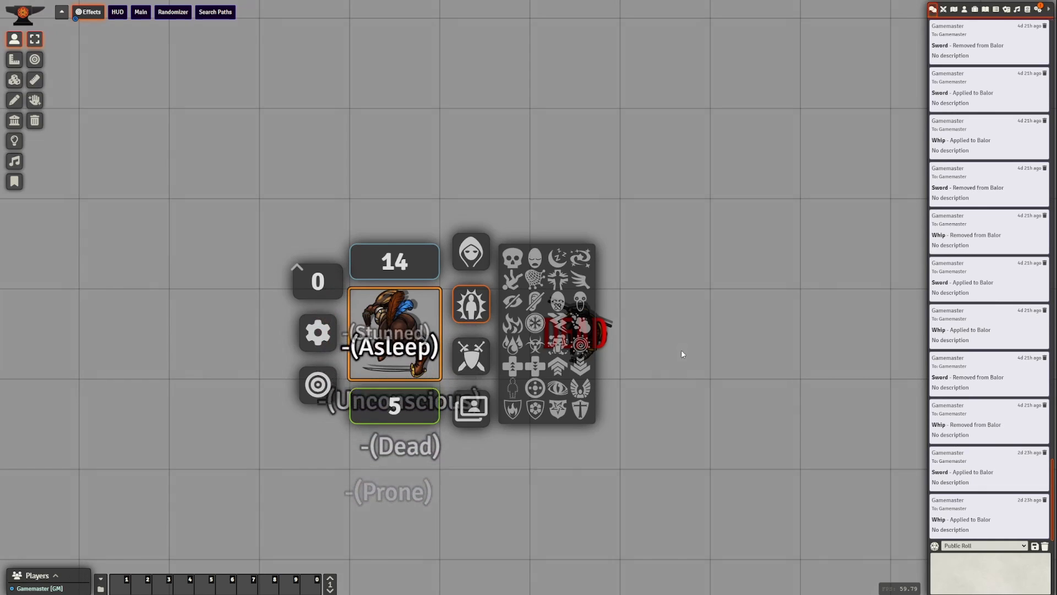
{"action": "right_click", "coordinate": [575, 330]}
{"action": "left_click", "coordinate": [652, 304]}
{"action": "left_click", "coordinate": [692, 261]}
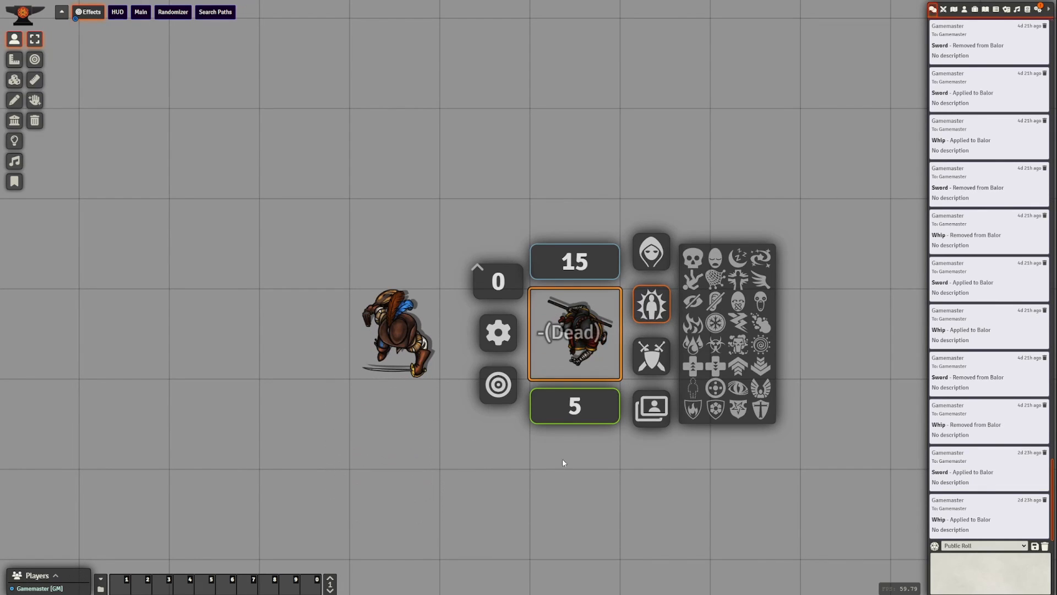
{"action": "left_click", "coordinate": [477, 496]}
Add a new mapping with the expression hp<50% to the global effect config.
{"action": "key", "text": "shift+g"}
{"action": "left_click_drag", "start_coordinate": [476, 272], "coordinate": [437, 196]}
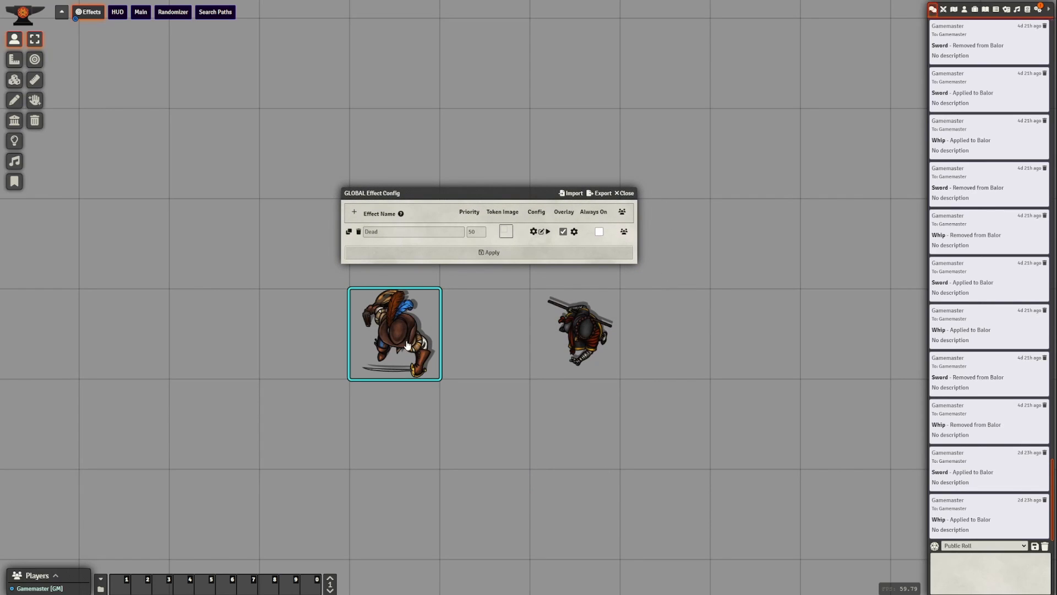
{"action": "left_click_drag", "start_coordinate": [284, 444], "coordinate": [467, 410]}
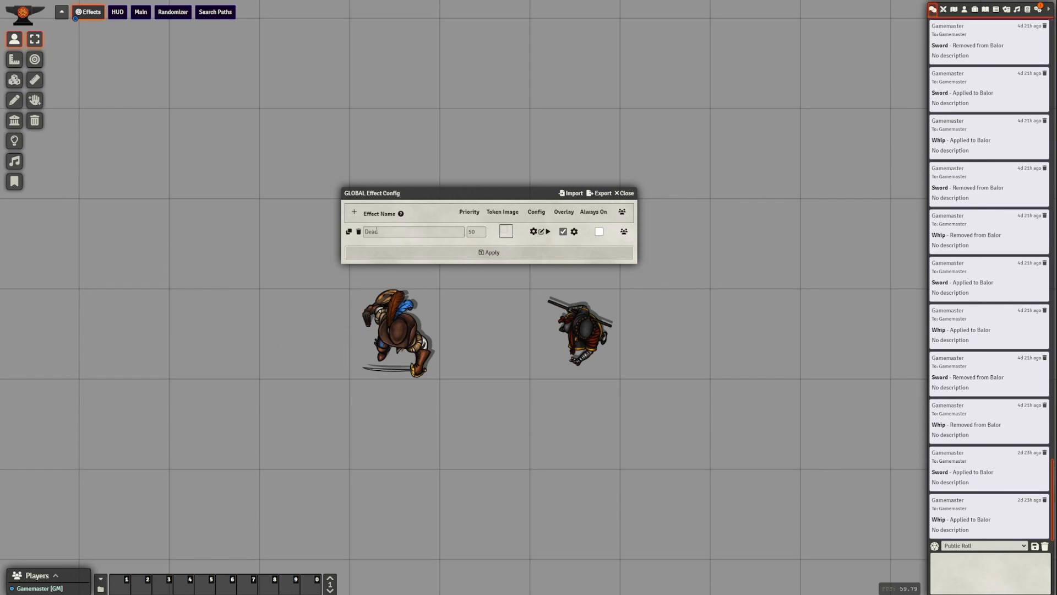
{"action": "left_click", "coordinate": [354, 213]}
{"action": "left_click", "coordinate": [398, 252]}
{"action": "left_click_drag", "start_coordinate": [425, 198], "coordinate": [426, 179]}
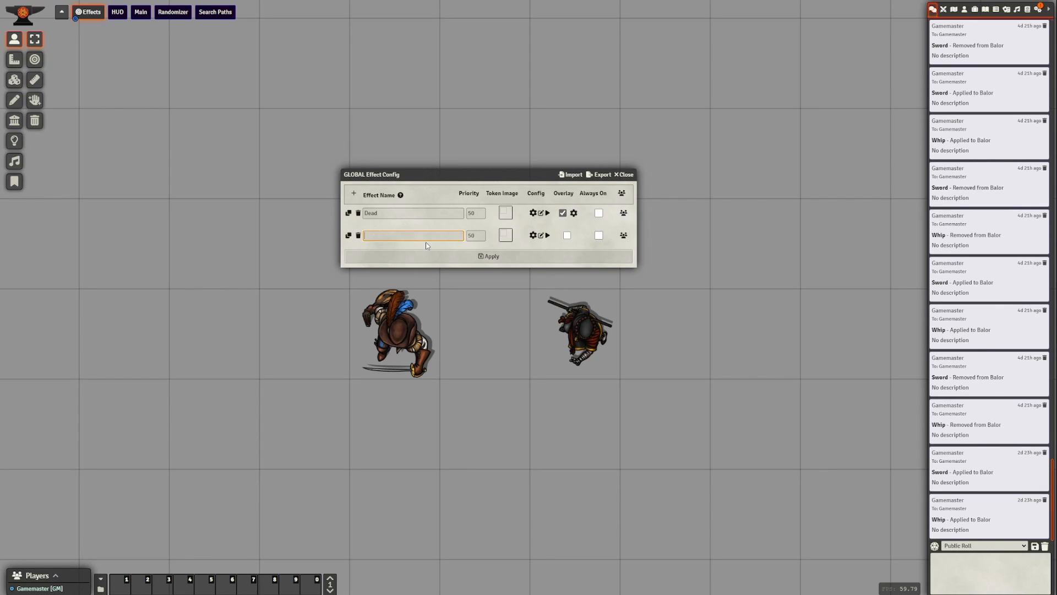
{"action": "type", "text": "hp<50%"}
{"action": "key", "text": "ctrl+a"}
{"action": "left_click", "coordinate": [422, 229]}
Give the hp<50% mapping a red tint color in its token configuration, and save it.
{"action": "left_click", "coordinate": [533, 235]}
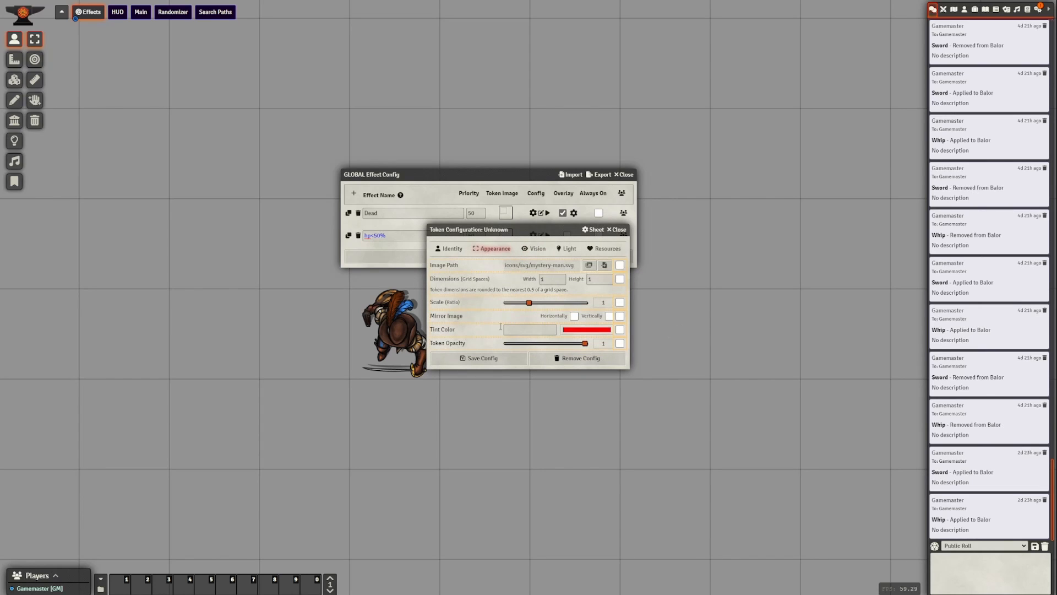
{"action": "left_click", "coordinate": [479, 361]}
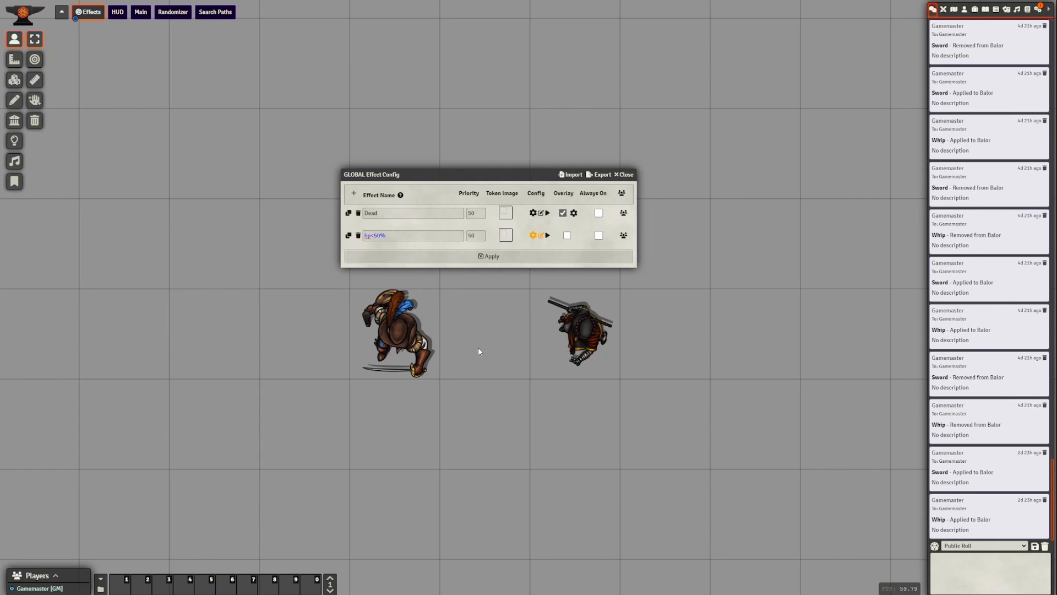
{"action": "key", "text": "Escape"}
Check the half-elf bard's hit points on its character sheet, and set its current hit points to 4.
{"action": "left_click", "coordinate": [415, 367]}
{"action": "right_click", "coordinate": [412, 358]}
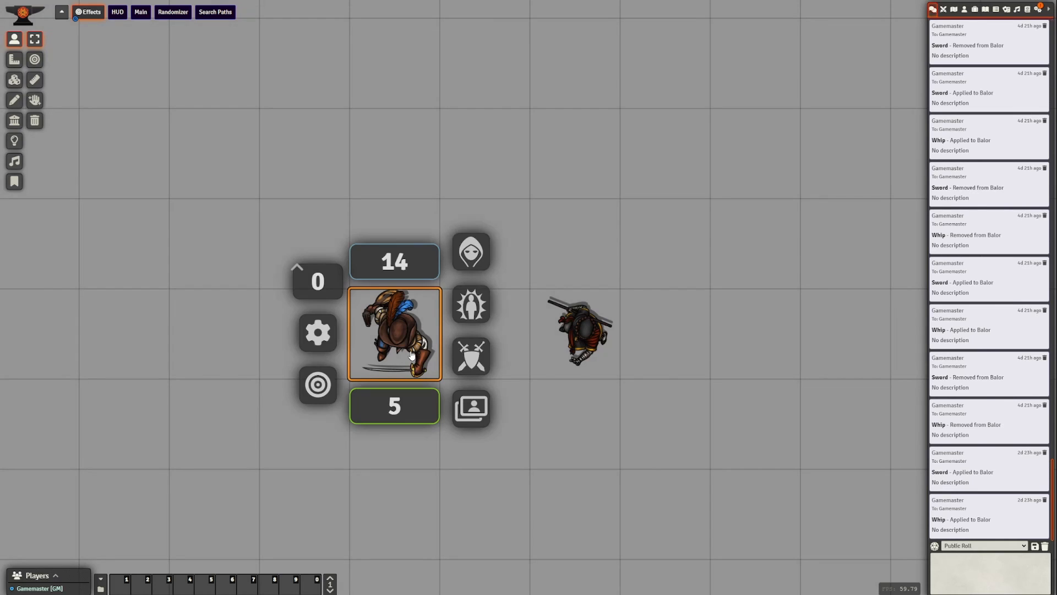
{"action": "double_click", "coordinate": [398, 337]}
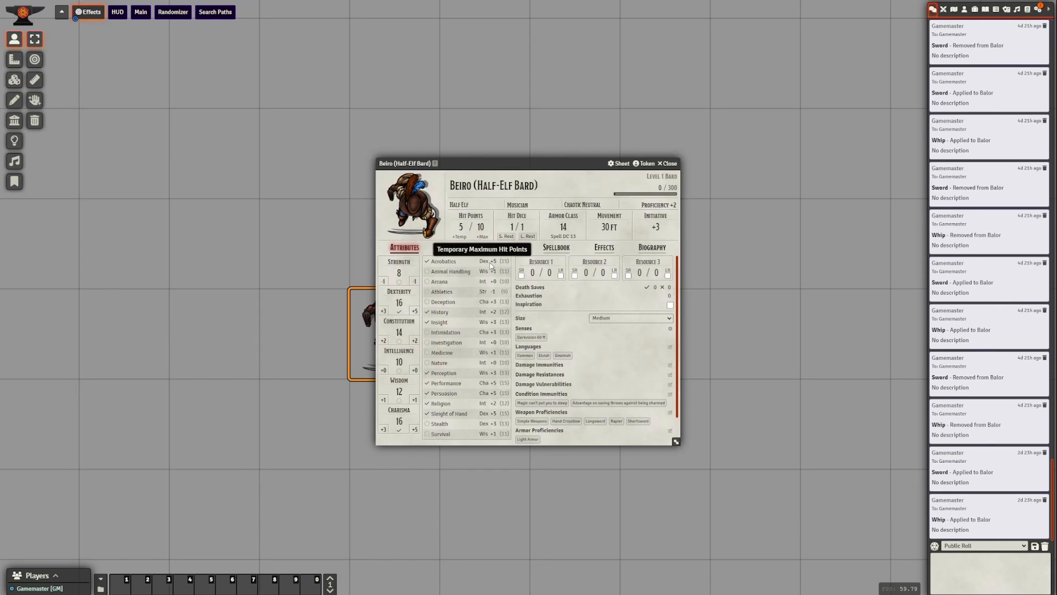
{"action": "left_click", "coordinate": [671, 164]}
{"action": "right_click", "coordinate": [411, 331]}
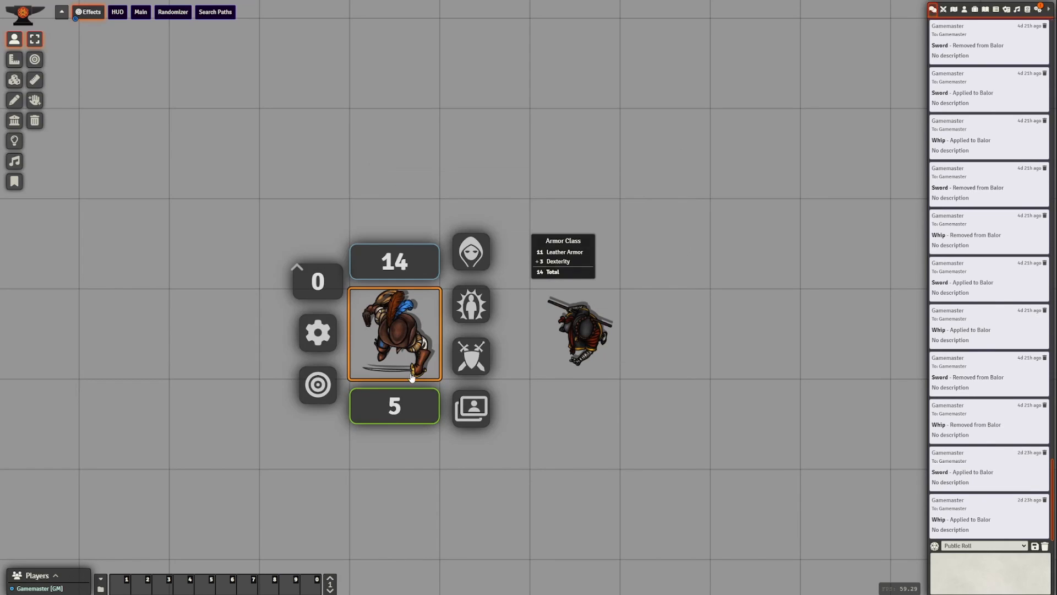
{"action": "left_click", "coordinate": [385, 398]}
{"action": "key", "text": "Return"}
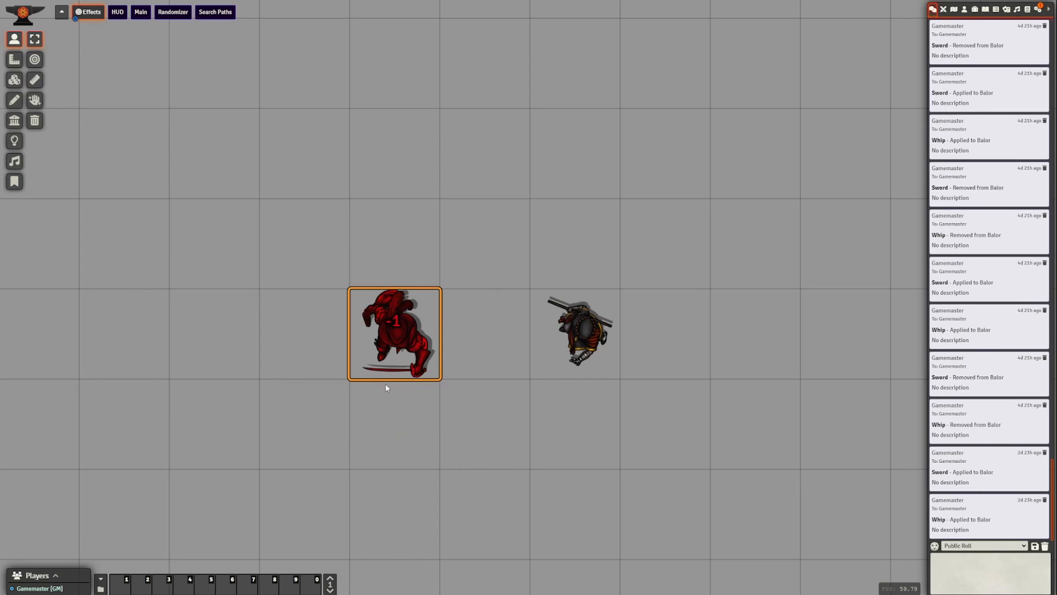
Check the halfling monk's hit points on its character sheet, and set its current hit points to 4.
{"action": "double_click", "coordinate": [552, 344]}
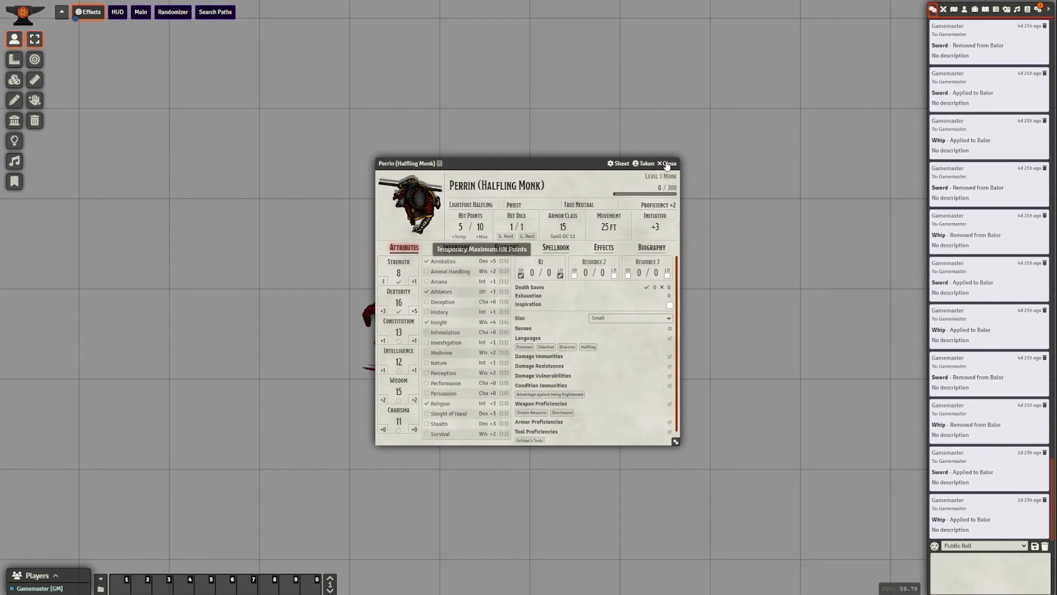
{"action": "left_click", "coordinate": [667, 164]}
{"action": "right_click", "coordinate": [593, 346]}
{"action": "left_click", "coordinate": [553, 400]}
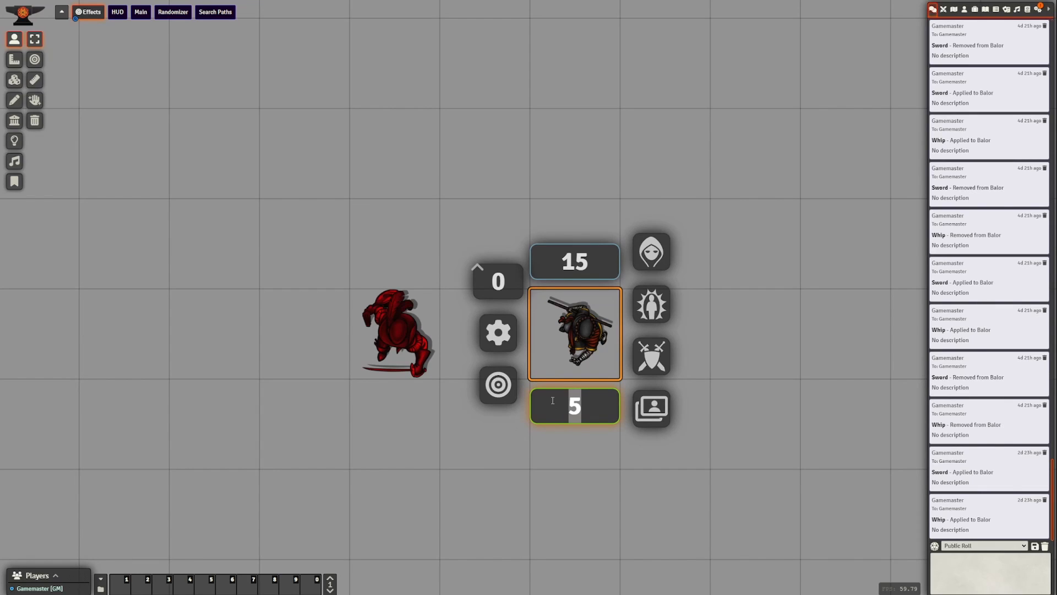
{"action": "type", "text": "4"}
{"action": "key", "text": "Return"}
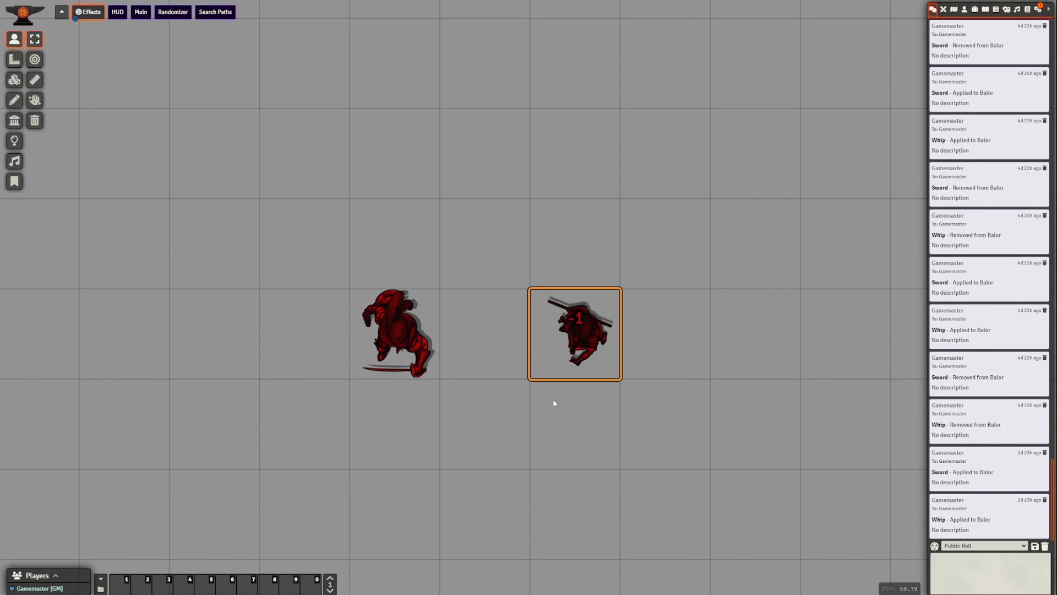
Set the halfling monk's hit points to 2, and raise them to 8.
{"action": "right_click", "coordinate": [591, 378]}
{"action": "left_click", "coordinate": [563, 399]}
{"action": "type", "text": "2"}
{"action": "key", "text": "Return"}
{"action": "right_click", "coordinate": [577, 367]}
{"action": "left_click", "coordinate": [558, 399]}
{"action": "type", "text": "8"}
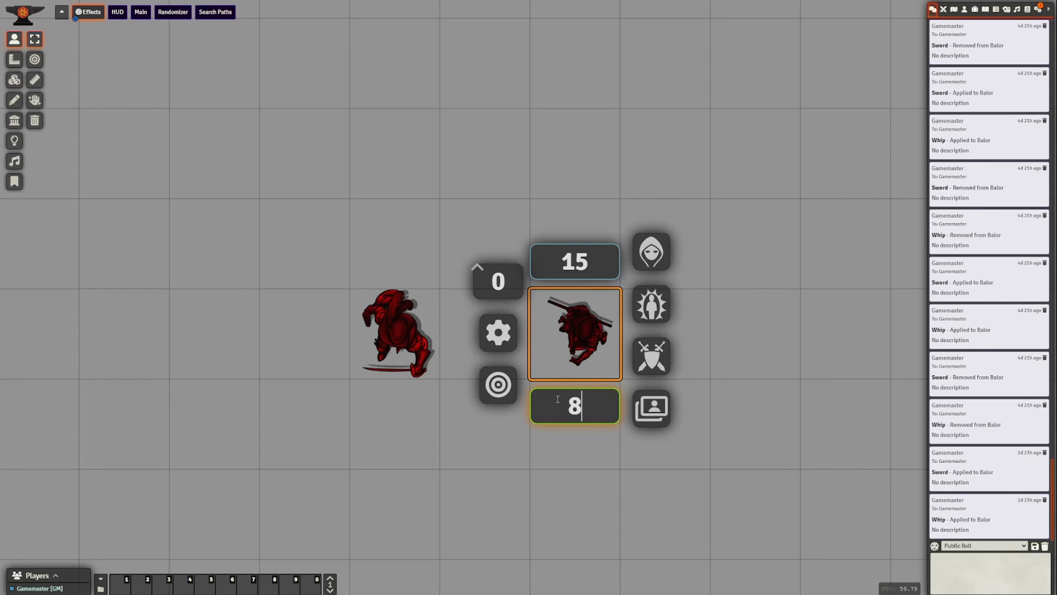
{"action": "key", "text": "Return"}
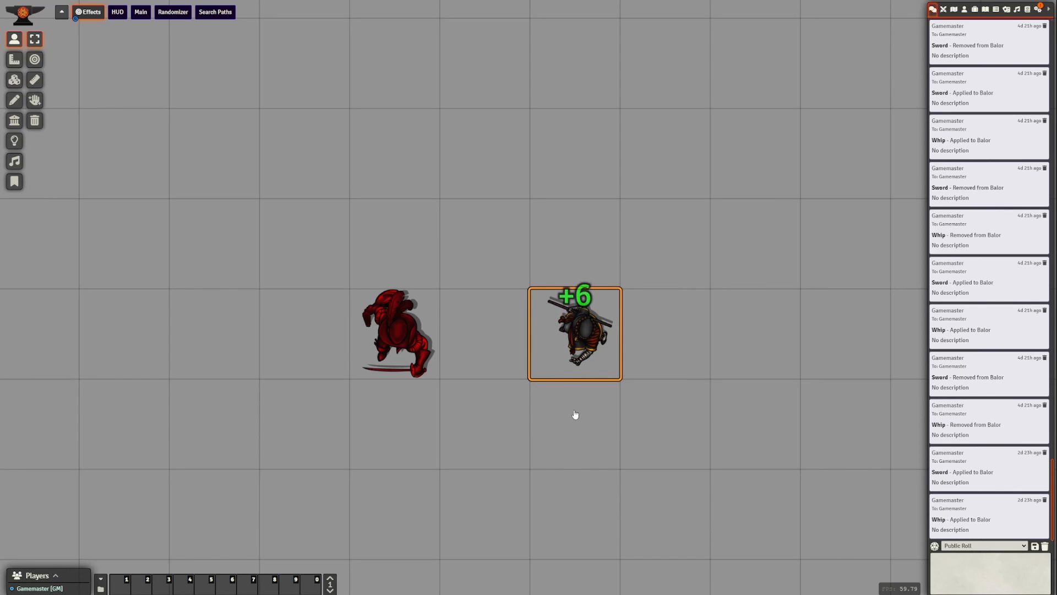
Set the half-elf bard's hit points to 6.
{"action": "right_click", "coordinate": [413, 360]}
{"action": "left_click", "coordinate": [396, 405]}
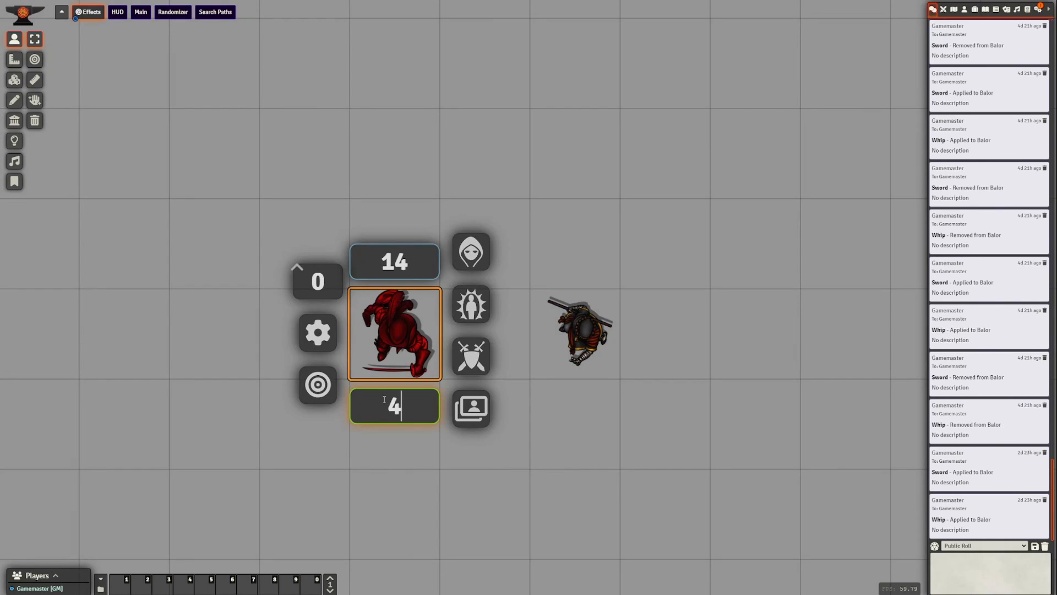
{"action": "type", "text": "6"}
{"action": "key", "text": "Return"}
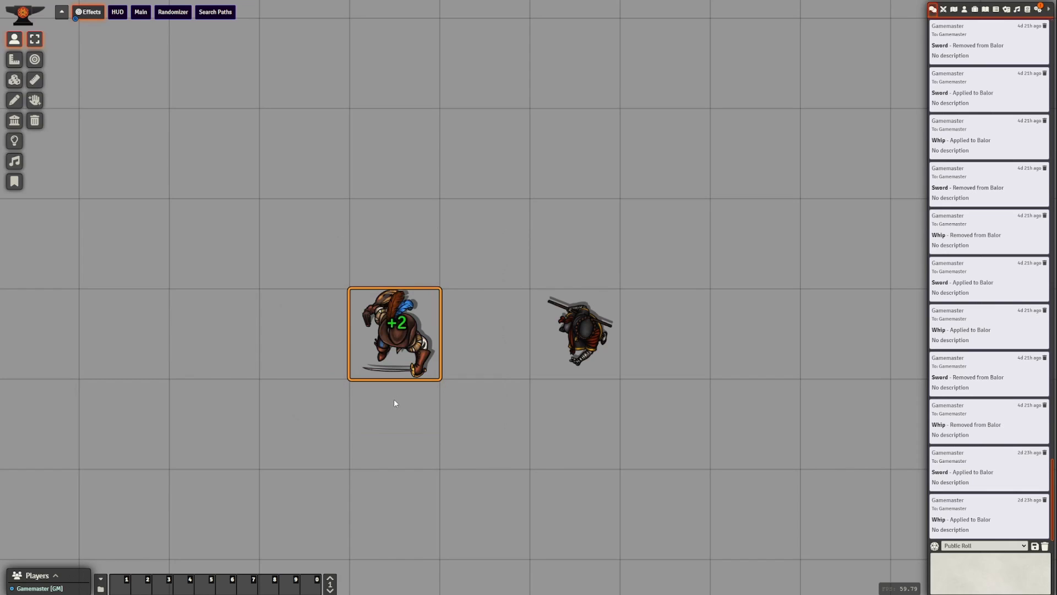
{"action": "right_click", "coordinate": [413, 353]}
{"action": "left_click", "coordinate": [317, 333]}
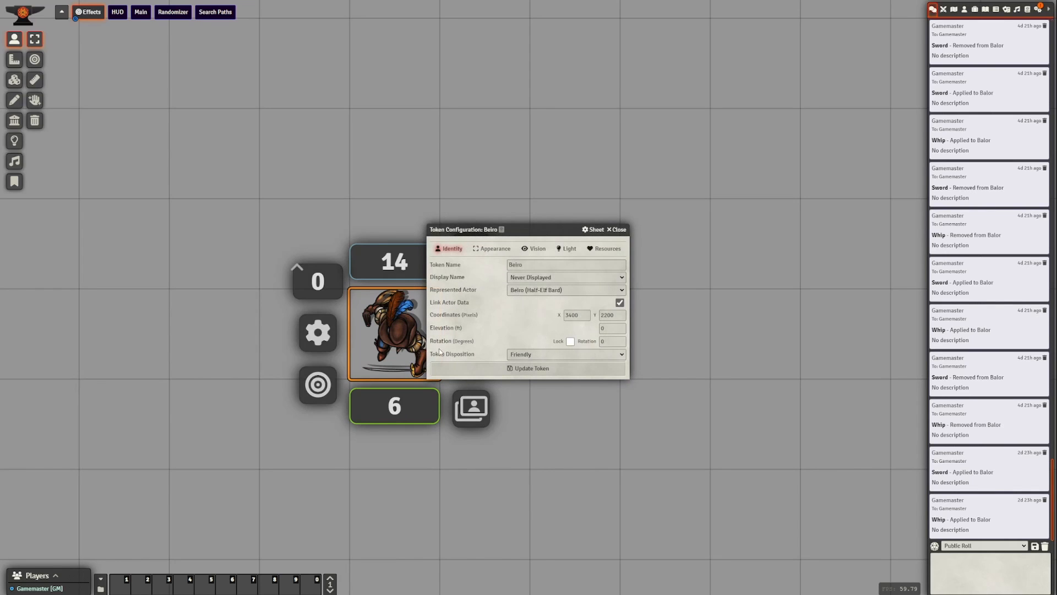
{"action": "left_click", "coordinate": [617, 230]}
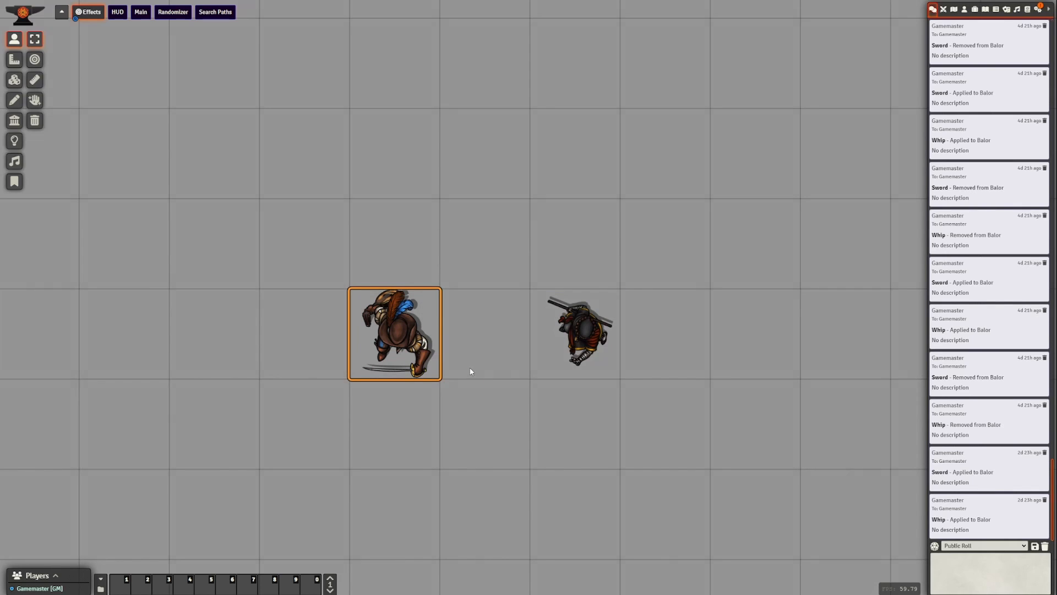
Replace the hp<50% mapping's expression with an absolute hit point condition, and apply the global effect config.
{"action": "left_click", "coordinate": [471, 371]}
{"action": "key", "text": "shift+g"}
{"action": "left_click_drag", "start_coordinate": [475, 257], "coordinate": [556, 253]}
{"action": "triple_click", "coordinate": [513, 313]}
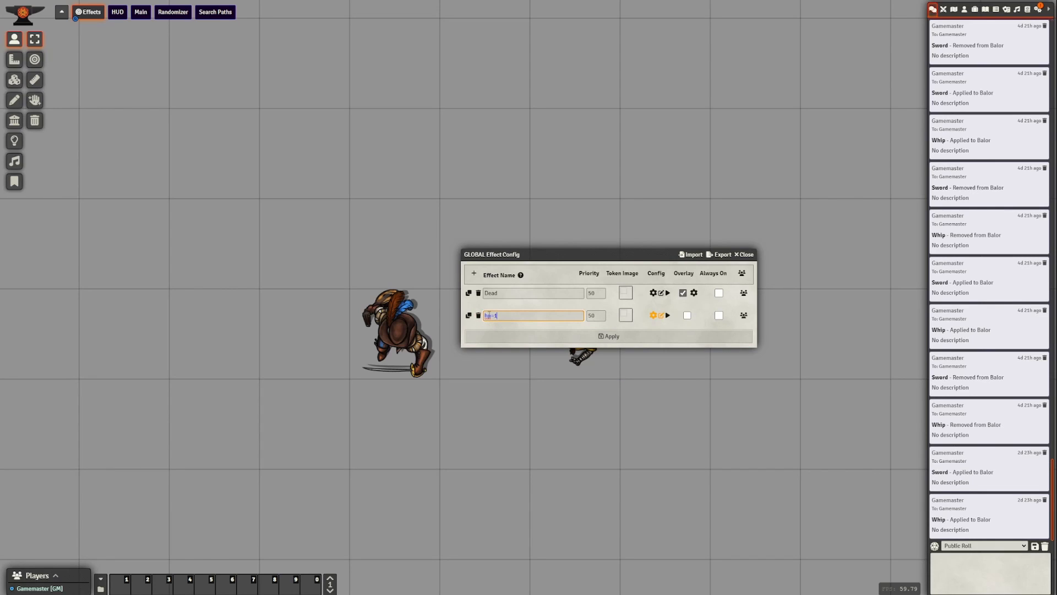
{"action": "left_click", "coordinate": [556, 337]}
Reduce the half-elf bard's hit points by 4, and set them to 1.
{"action": "right_click", "coordinate": [405, 353]}
{"action": "left_click", "coordinate": [410, 408]}
{"action": "key", "text": "BackSpace"}
{"action": "type", "text": "-4"}
{"action": "key", "text": "Return"}
{"action": "left_click", "coordinate": [401, 398]}
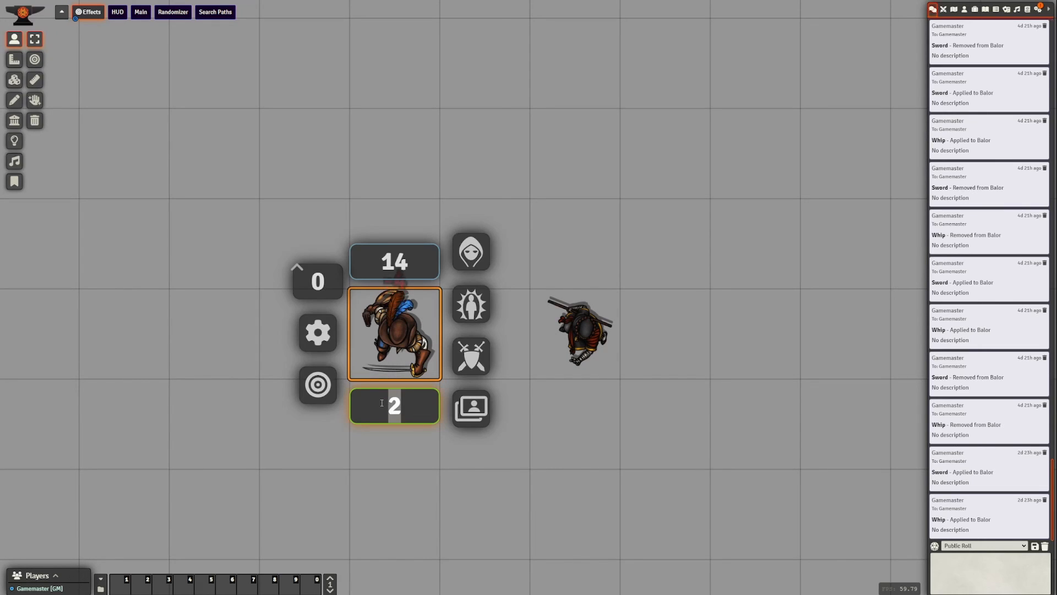
{"action": "type", "text": "1"}
{"action": "key", "text": "Return"}
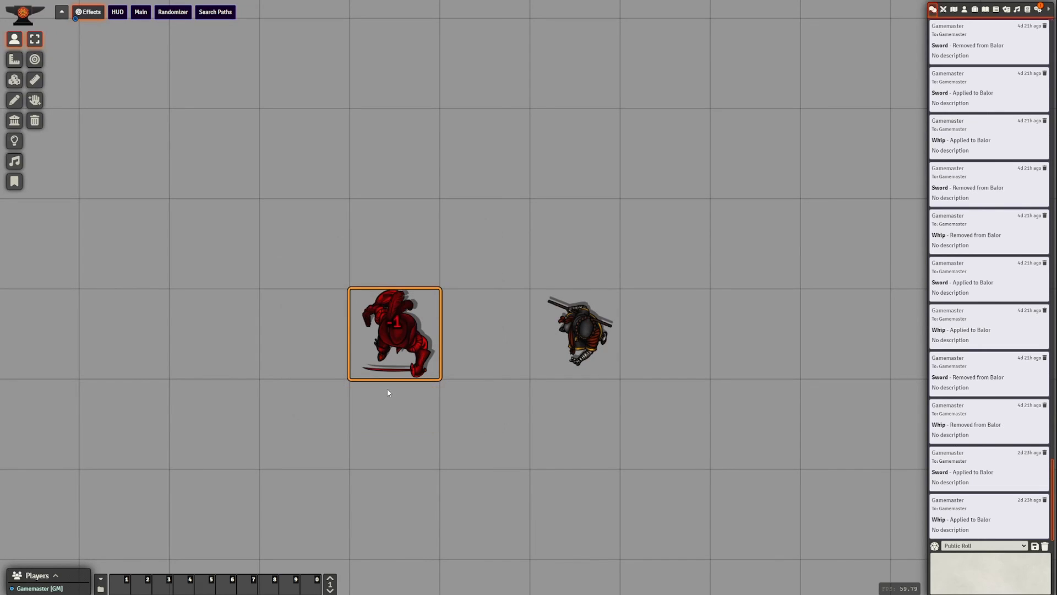
Reduce the halfling monk's hit points by 7.
{"action": "right_click", "coordinate": [597, 366]}
{"action": "left_click", "coordinate": [554, 405]}
{"action": "type", "text": "-7"}
{"action": "key", "text": "Return"}
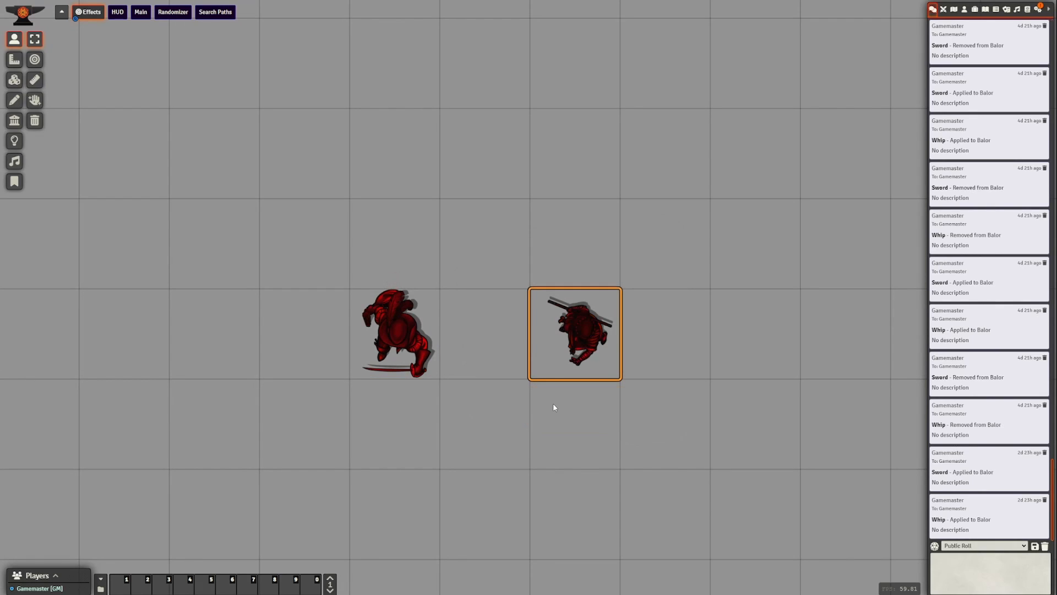
Raise the half-elf bard's hit points by 4, and set the halfling monk's hit points to 5.
{"action": "right_click", "coordinate": [435, 370]}
{"action": "left_click", "coordinate": [379, 405]}
{"action": "type", "text": "+4"}
{"action": "key", "text": "Return"}
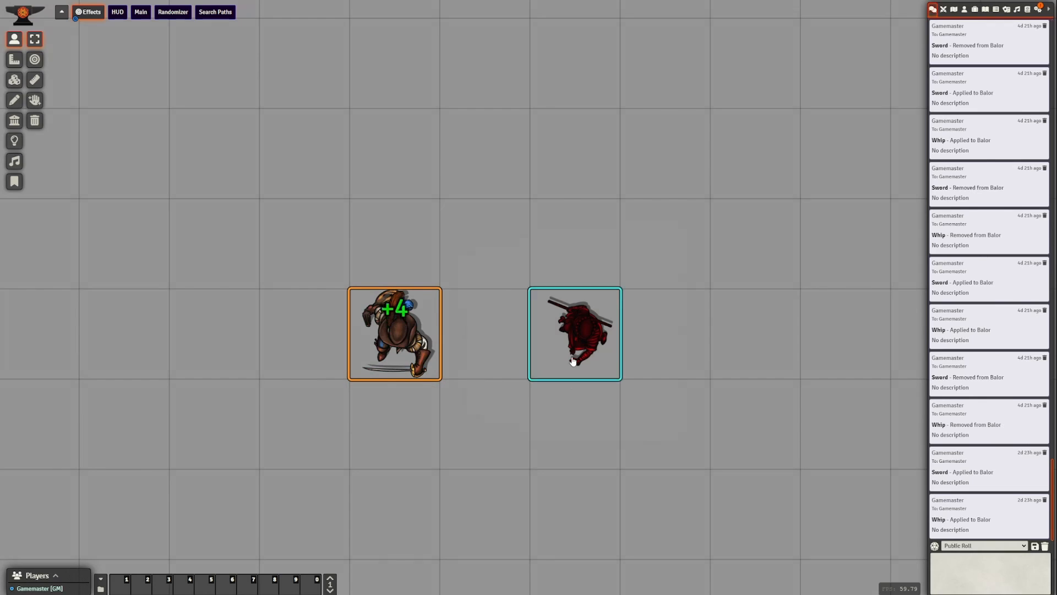
{"action": "right_click", "coordinate": [583, 341]}
{"action": "left_click", "coordinate": [550, 401]}
{"action": "type", "text": "5"}
{"action": "key", "text": "Return"}
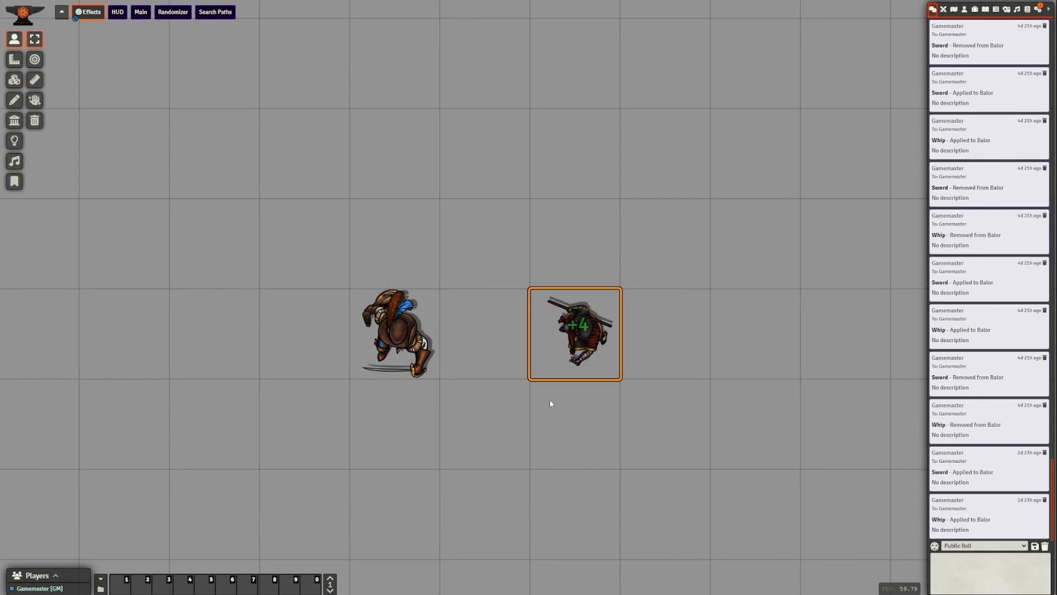
Deselect the token and add a global effect mapping with the expression rotation>180.
{"action": "left_click", "coordinate": [488, 407]}
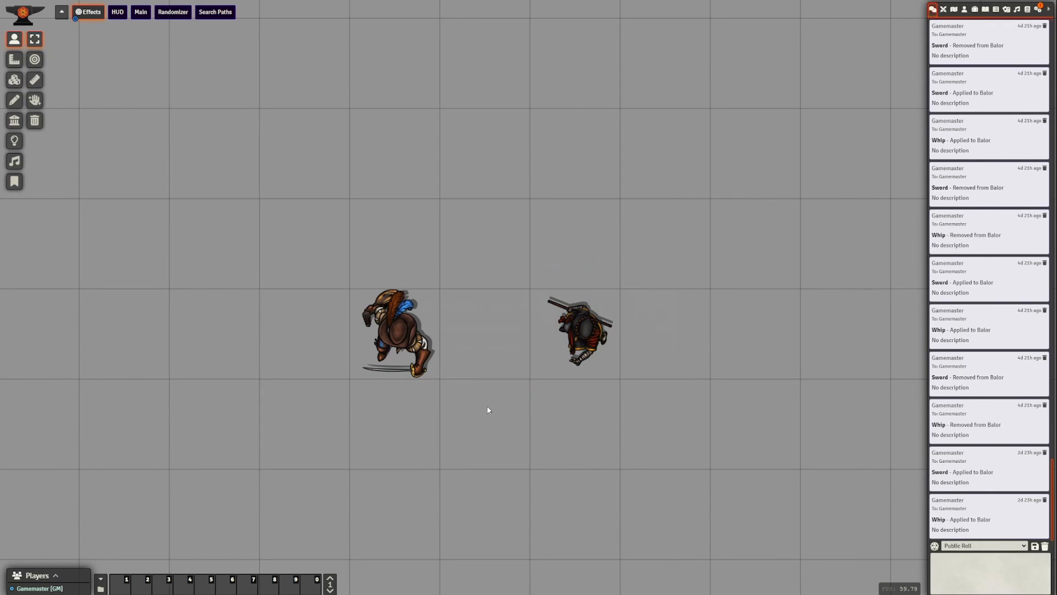
{"action": "key", "text": "shift+g"}
{"action": "left_click_drag", "start_coordinate": [464, 257], "coordinate": [426, 194]}
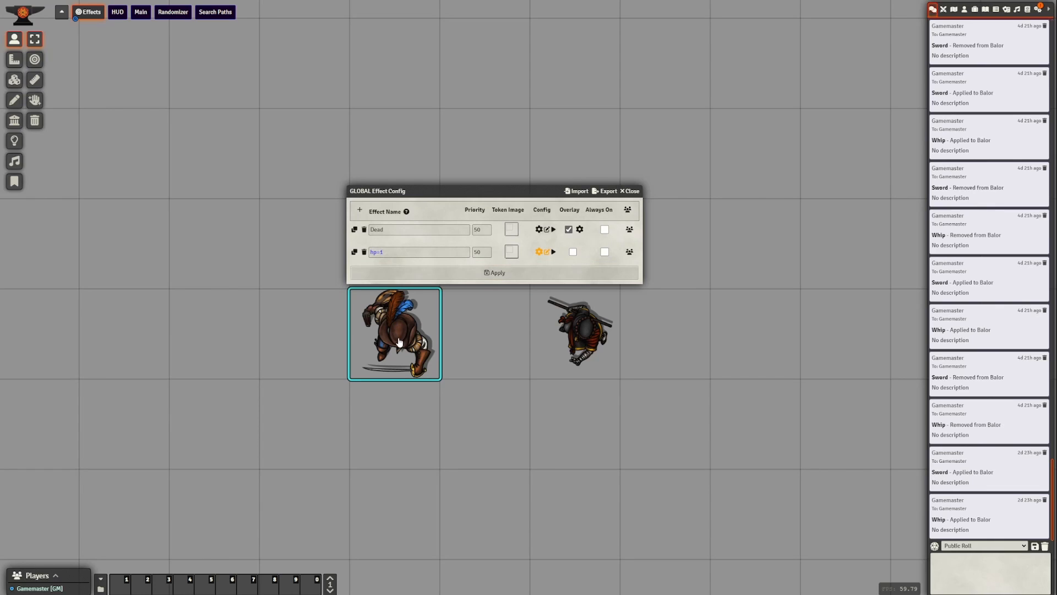
{"action": "left_click_drag", "start_coordinate": [440, 193], "coordinate": [441, 159]}
{"action": "left_click", "coordinate": [360, 178]}
{"action": "left_click", "coordinate": [387, 240]}
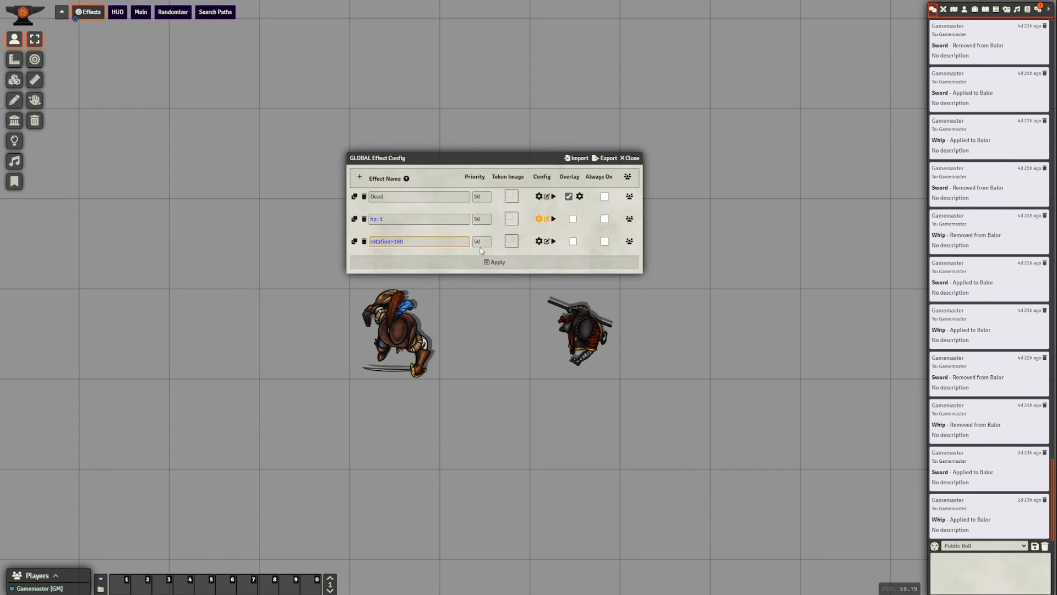
Give the rotation>180 mapping a custom token tint color, save it, and apply the global effect config.
{"action": "left_click", "coordinate": [539, 241]}
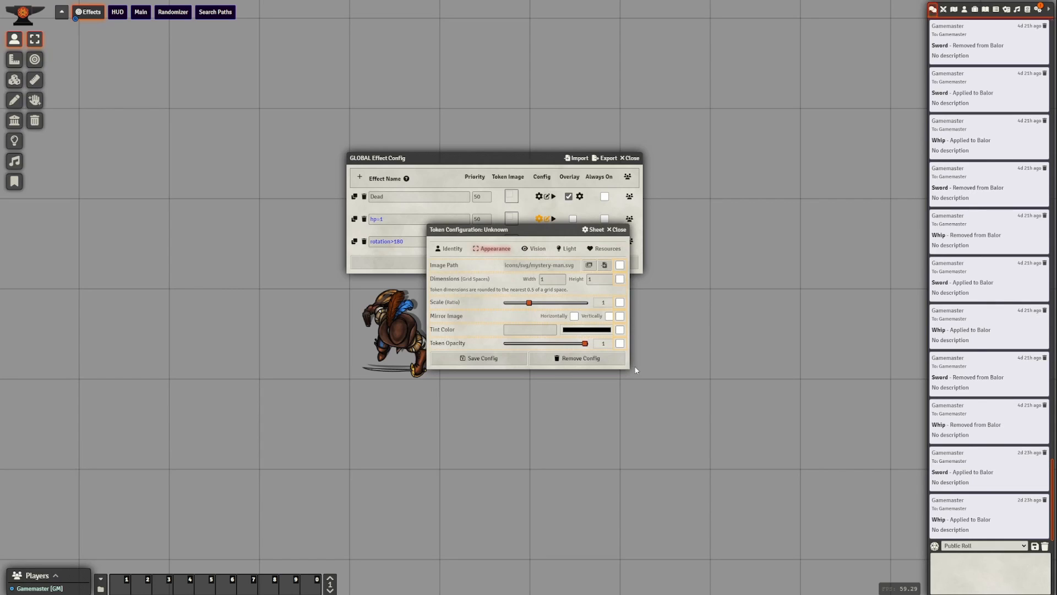
{"action": "left_click", "coordinate": [655, 337]}
{"action": "left_click", "coordinate": [440, 321]}
{"action": "left_click", "coordinate": [495, 362]}
{"action": "left_click", "coordinate": [503, 264]}
Select the half-elf bard token and rotate it back and forth across 180 degrees to test the rotation mapping.
{"action": "left_click", "coordinate": [420, 334]}
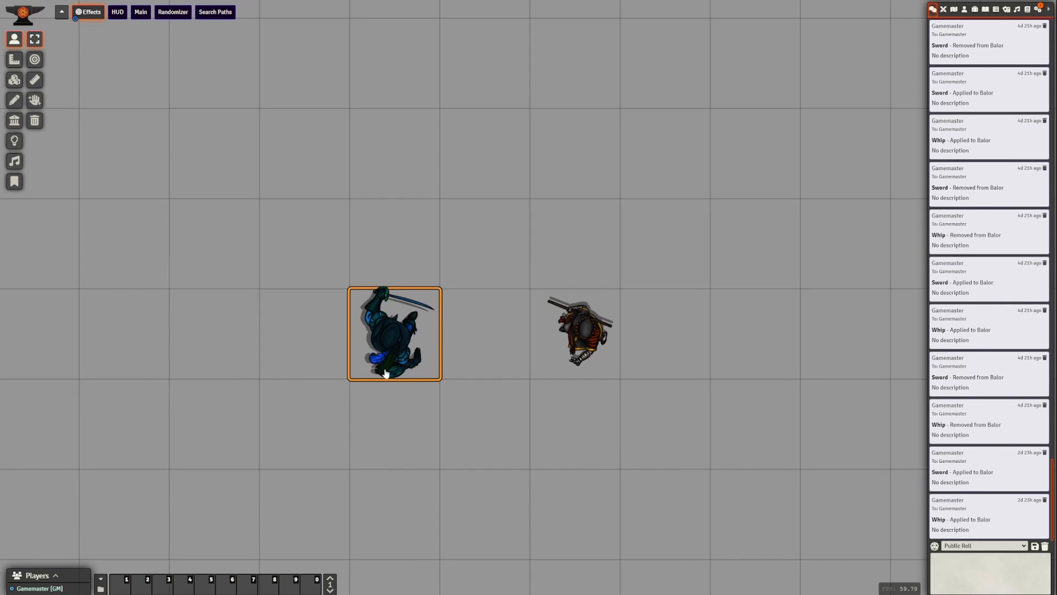
{"action": "scroll", "coordinate": [383, 372], "scroll_direction": "down", "scroll_amount": 2}
{"action": "scroll", "coordinate": [385, 373], "scroll_direction": "down", "scroll_amount": 1}
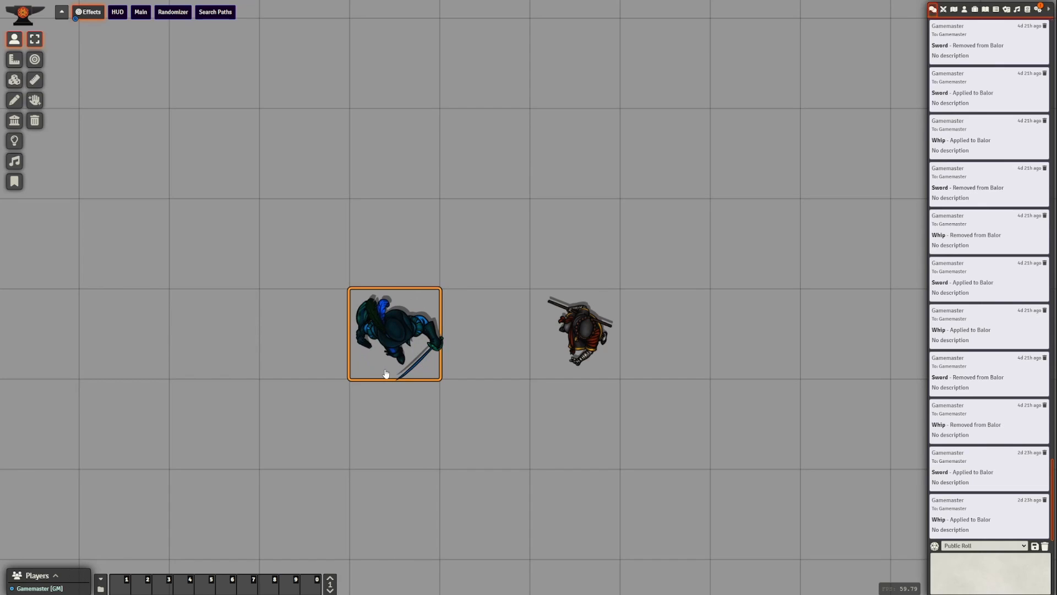
{"action": "scroll", "coordinate": [386, 373], "scroll_direction": "down", "scroll_amount": 1}
{"action": "scroll", "coordinate": [386, 374], "scroll_direction": "down", "scroll_amount": 2}
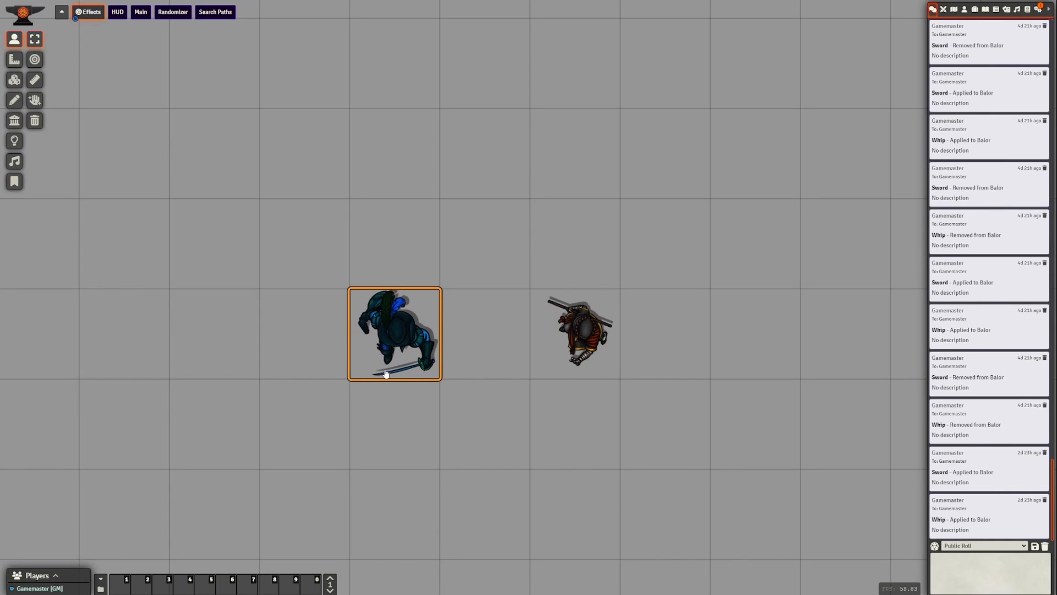
{"action": "scroll", "coordinate": [386, 374], "scroll_direction": "down", "scroll_amount": 4}
{"action": "scroll", "coordinate": [386, 374], "scroll_direction": "up", "scroll_amount": 7}
{"action": "scroll", "coordinate": [386, 374], "scroll_direction": "down", "scroll_amount": 1}
{"action": "scroll", "coordinate": [386, 374], "scroll_direction": "down", "scroll_amount": 6}
{"action": "scroll", "coordinate": [386, 374], "scroll_direction": "up", "scroll_amount": 5}
{"action": "scroll", "coordinate": [386, 374], "scroll_direction": "down", "scroll_amount": 2}
Rotate the halfling monk token back and forth to test the rotation mapping, and deselect it.
{"action": "left_click", "coordinate": [606, 336]}
{"action": "scroll", "coordinate": [602, 339], "scroll_direction": "down", "scroll_amount": 3}
{"action": "scroll", "coordinate": [603, 338], "scroll_direction": "up", "scroll_amount": 6}
{"action": "scroll", "coordinate": [603, 338], "scroll_direction": "down", "scroll_amount": 5}
{"action": "left_click", "coordinate": [464, 477]}
Open the global effect config and add an empty mapping to it.
{"action": "left_click_drag", "start_coordinate": [449, 454], "coordinate": [490, 437]}
{"action": "key", "text": "shift+g"}
{"action": "left_click_drag", "start_coordinate": [470, 243], "coordinate": [610, 268]}
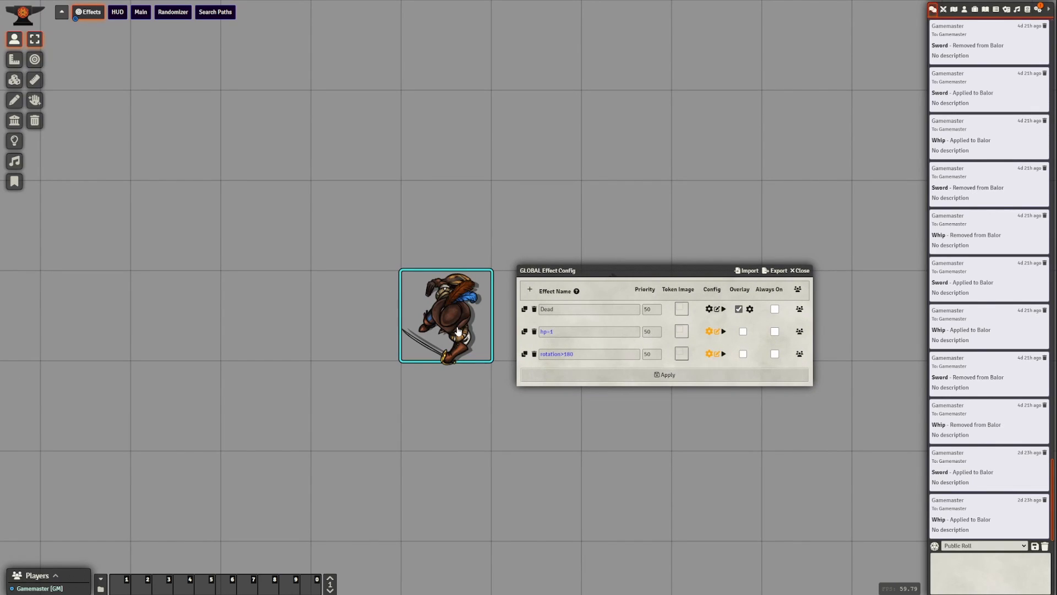
{"action": "left_click_drag", "start_coordinate": [433, 389], "coordinate": [396, 408]}
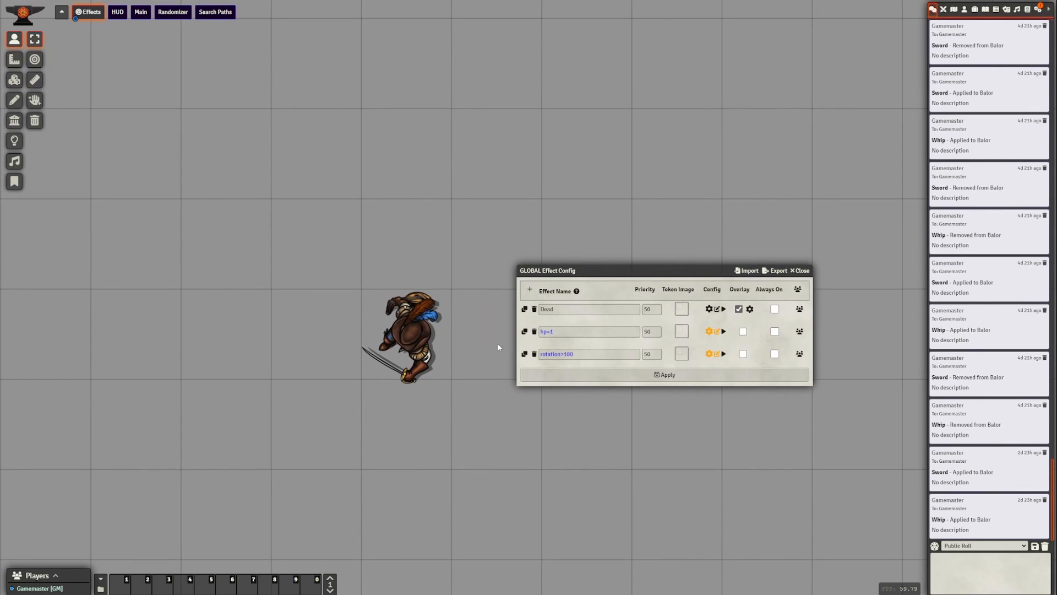
{"action": "left_click", "coordinate": [529, 291]}
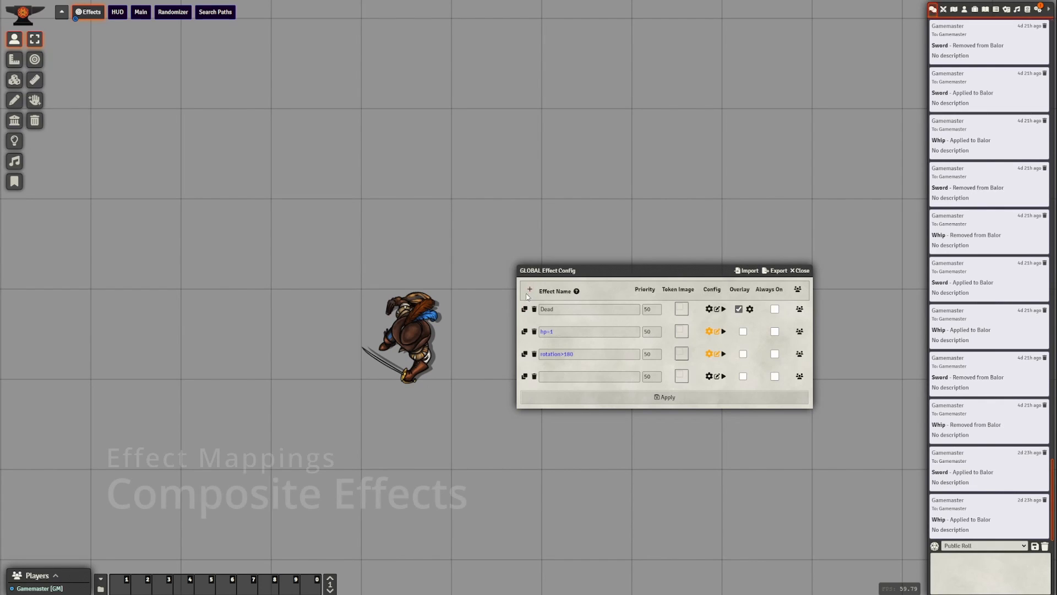
{"action": "left_click_drag", "start_coordinate": [600, 268], "coordinate": [438, 133]}
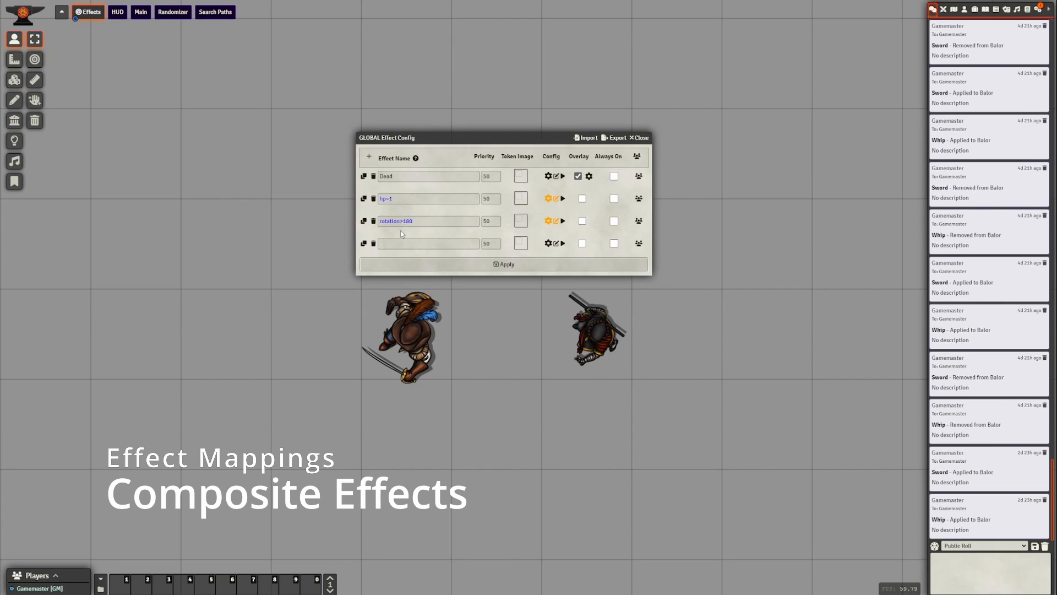
Copy the rotation expression into the hp=1 mapping so that it reads hp=1 && rotation>180.
{"action": "left_click_drag", "start_coordinate": [415, 221], "coordinate": [371, 222]}
{"action": "key", "text": "ctrl+c"}
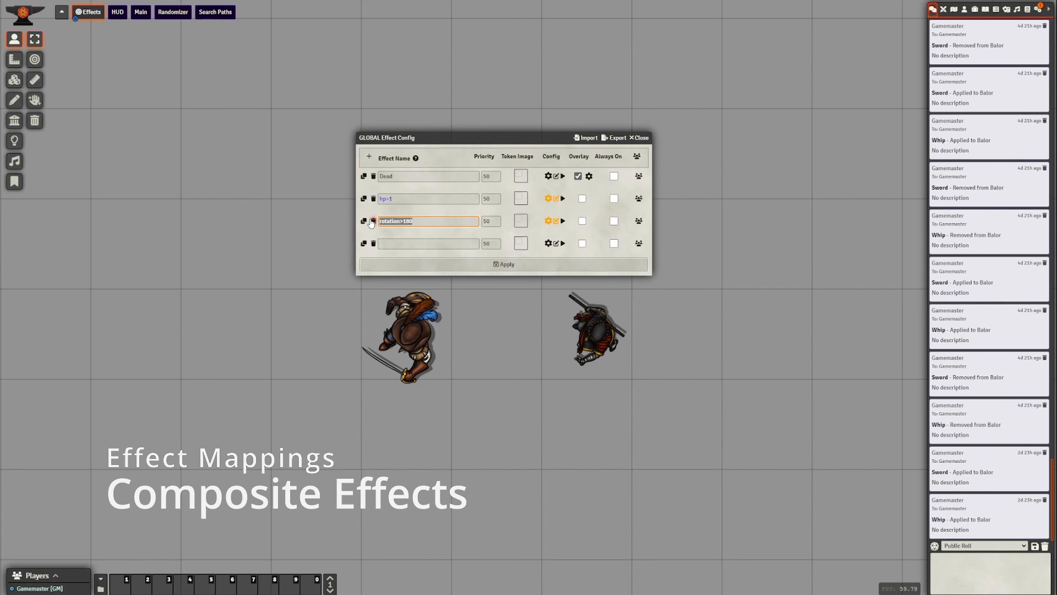
{"action": "left_click", "coordinate": [419, 198]}
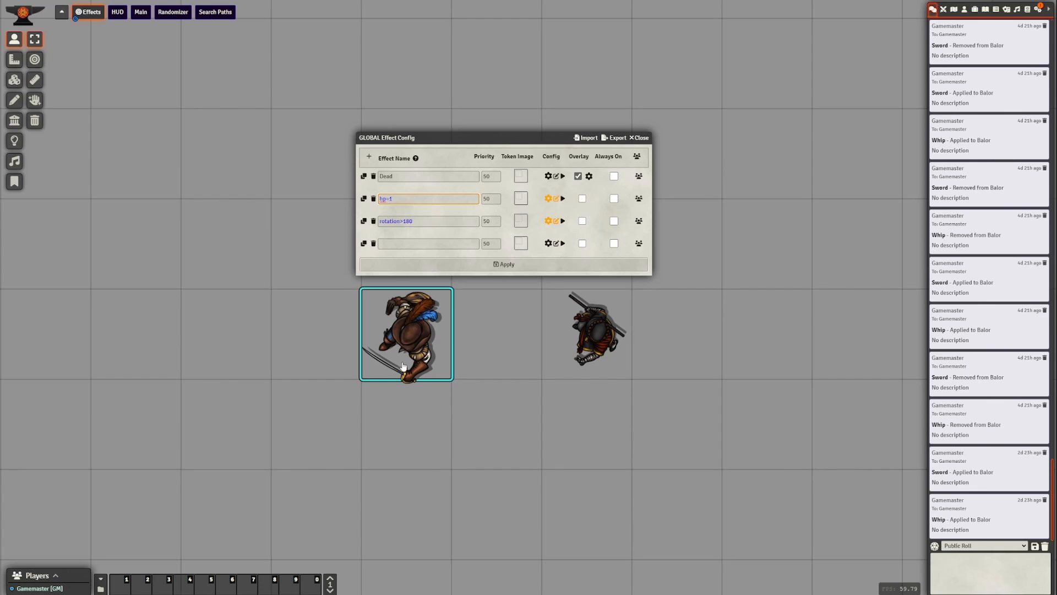
{"action": "type", "text": "66"}
{"action": "key", "text": "ctrl+v"}
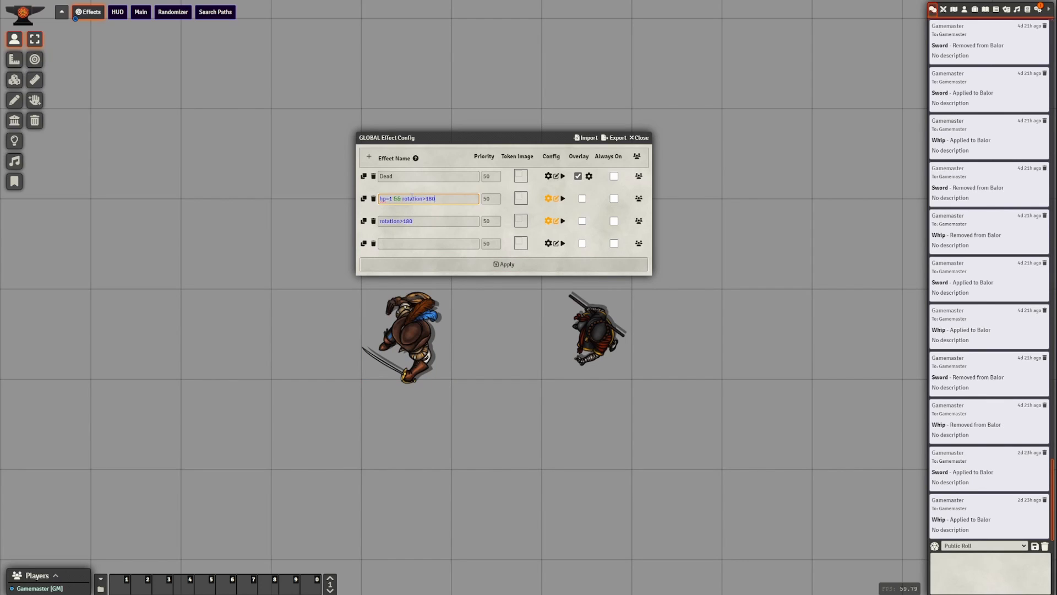
Delete the separate rotation>180 mapping and the empty mapping from the global effect config.
{"action": "left_click", "coordinate": [374, 221]}
{"action": "left_click", "coordinate": [374, 221]}
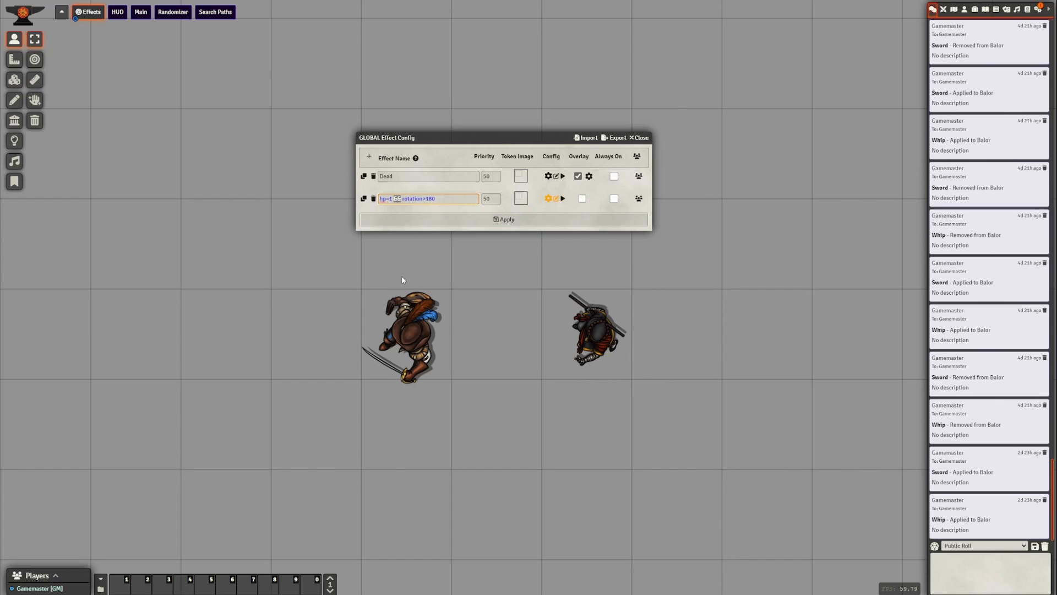
{"action": "left_click", "coordinate": [441, 199]}
Set the combined mapping's tint color to #ff00ea, save it, and apply the global effect config.
{"action": "left_click", "coordinate": [548, 198]}
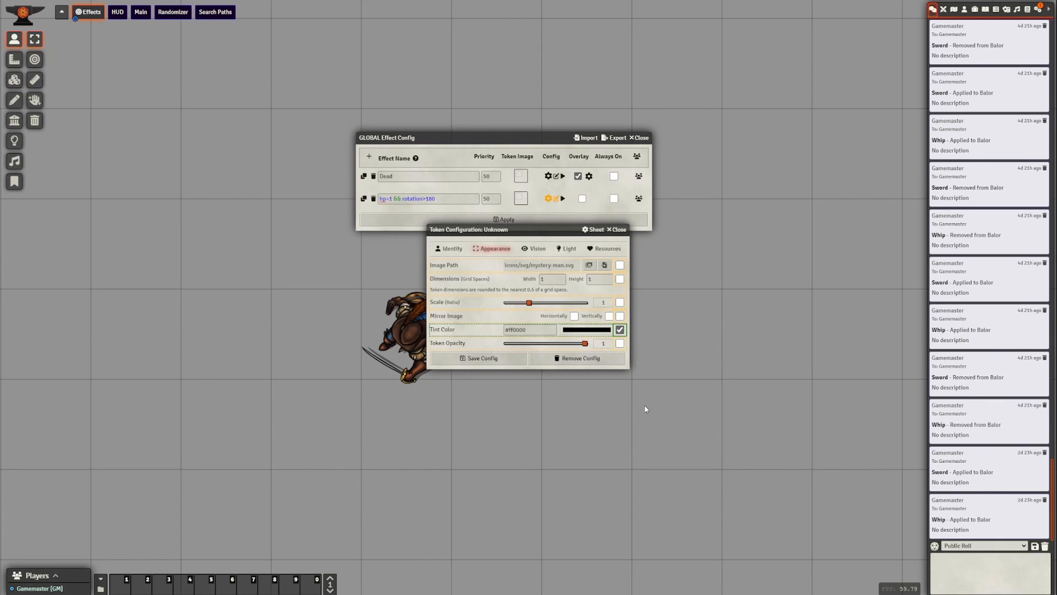
{"action": "left_click_drag", "start_coordinate": [623, 341], "coordinate": [664, 329]}
{"action": "left_click", "coordinate": [468, 322]}
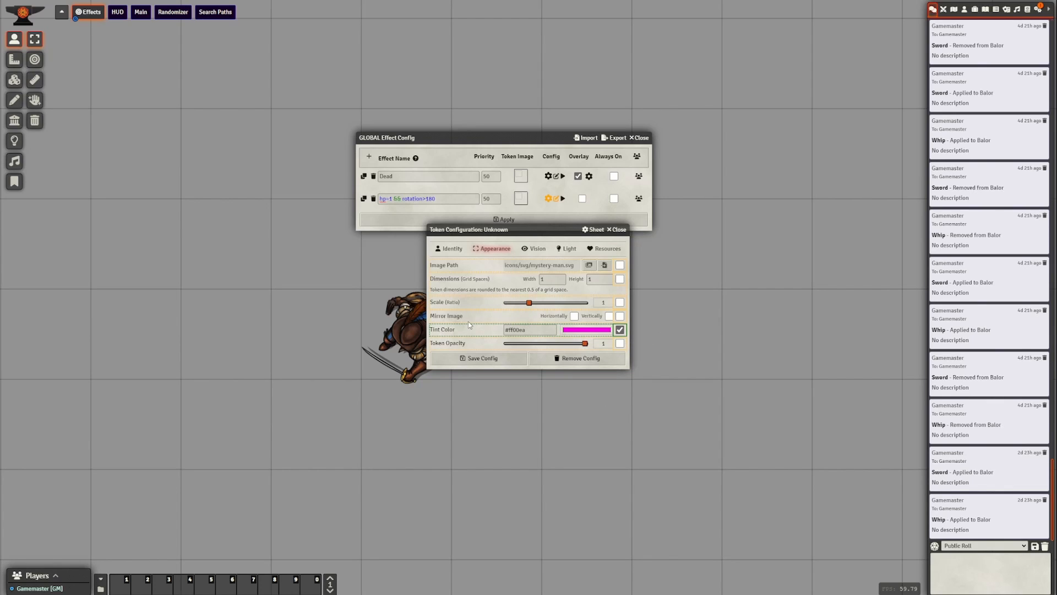
{"action": "left_click", "coordinate": [498, 359]}
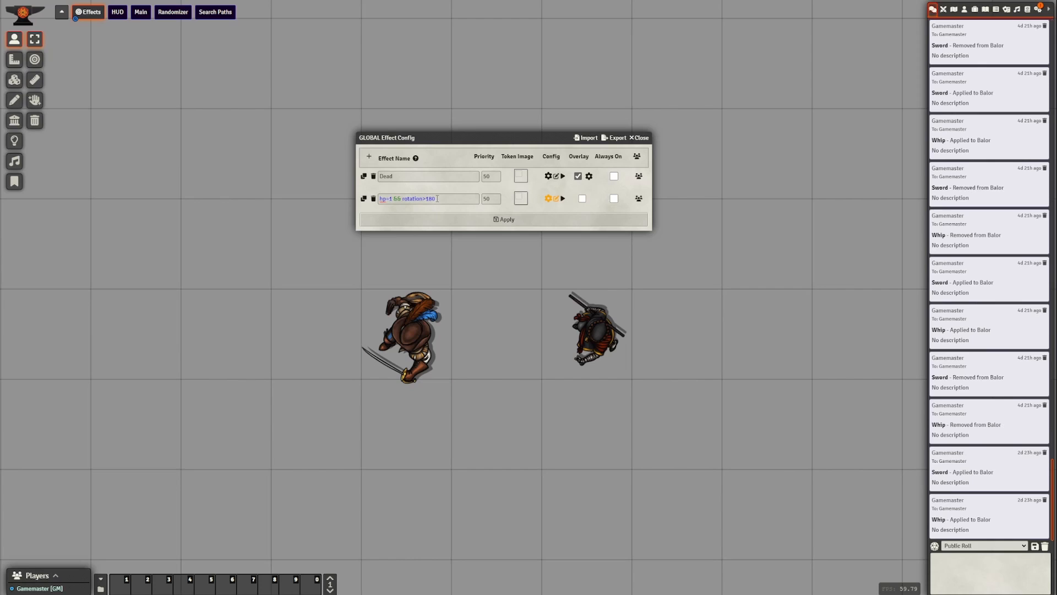
{"action": "left_click", "coordinate": [497, 222]}
Set the half-elf bard's hit points to 1 and rotate its token to test the combined condition.
{"action": "left_click", "coordinate": [416, 335]}
{"action": "scroll", "coordinate": [417, 335], "scroll_direction": "up", "scroll_amount": 4}
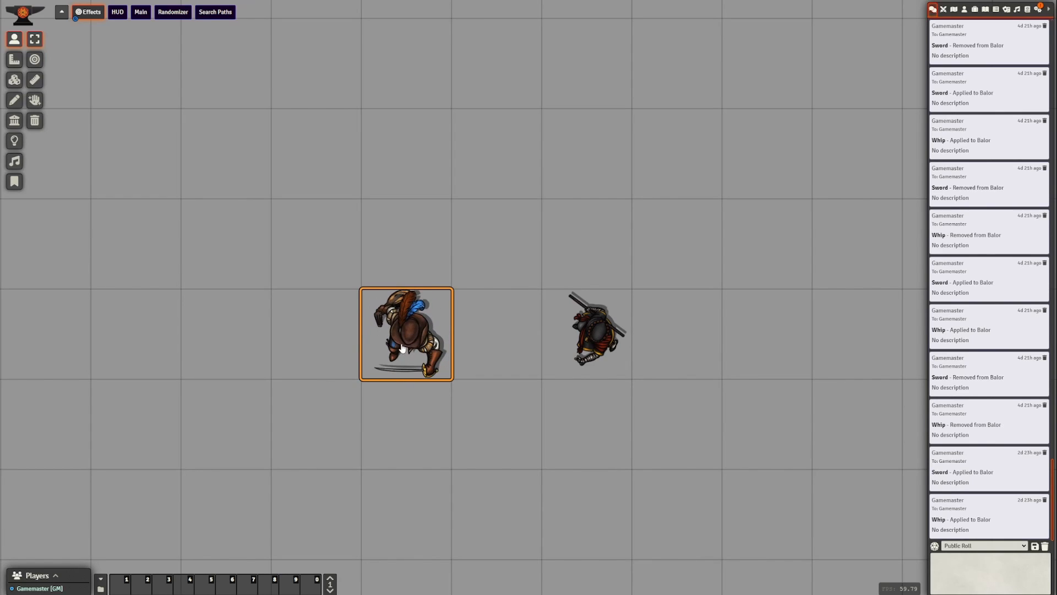
{"action": "right_click", "coordinate": [403, 349]}
{"action": "left_click", "coordinate": [406, 406]}
{"action": "type", "text": "1"}
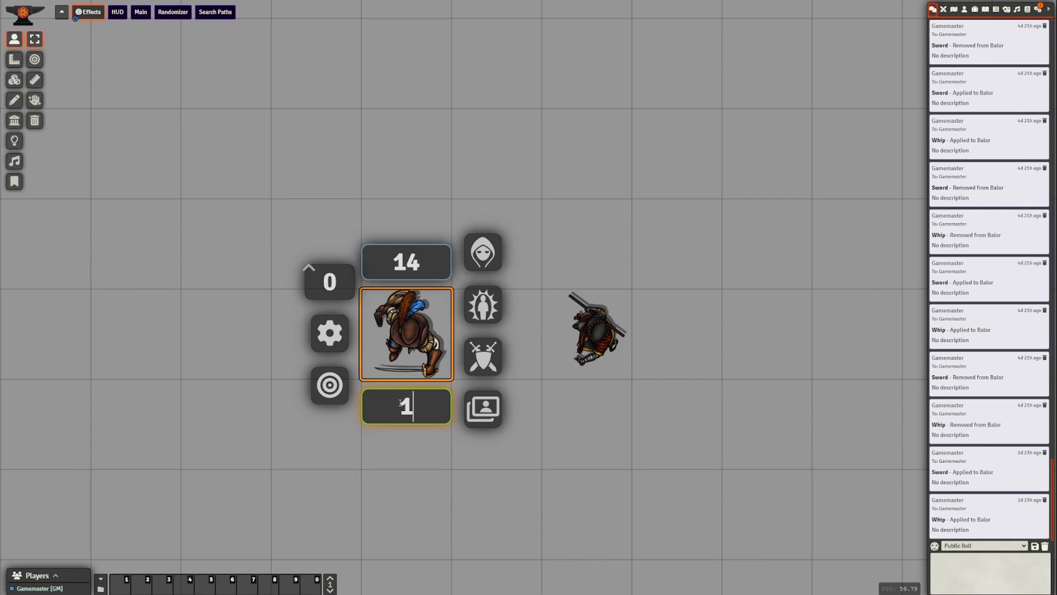
{"action": "key", "text": "Return"}
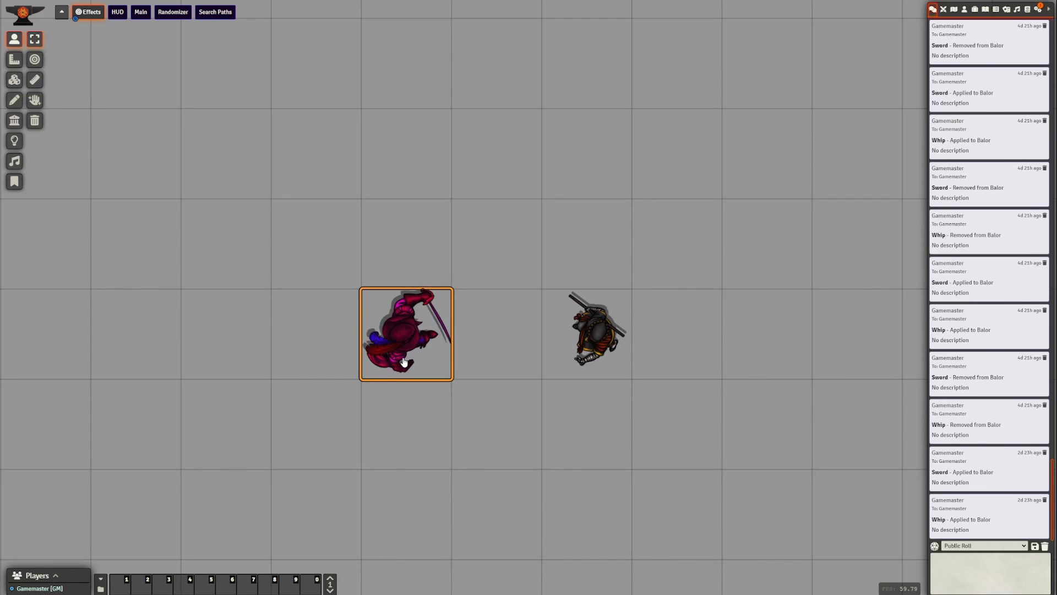
{"action": "right_click", "coordinate": [405, 364]}
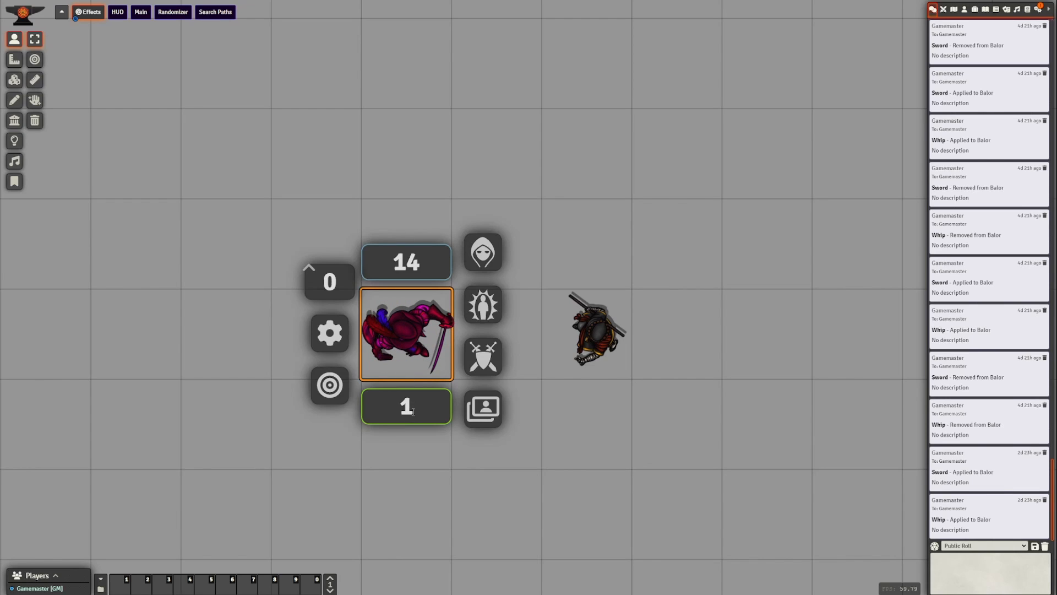
{"action": "right_click", "coordinate": [412, 340]}
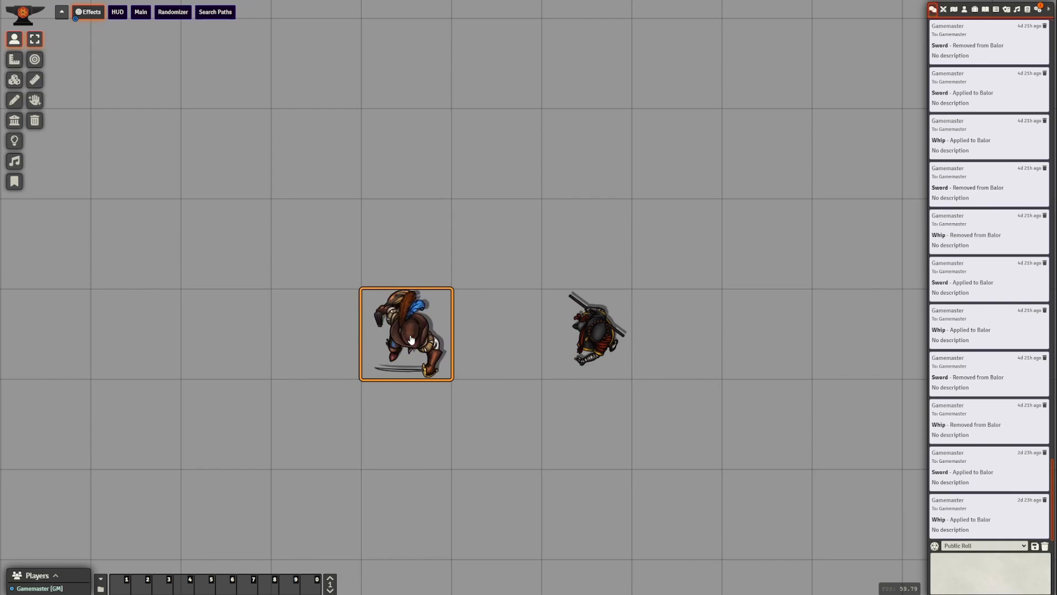
{"action": "right_click", "coordinate": [410, 341]}
{"action": "left_click", "coordinate": [483, 305]}
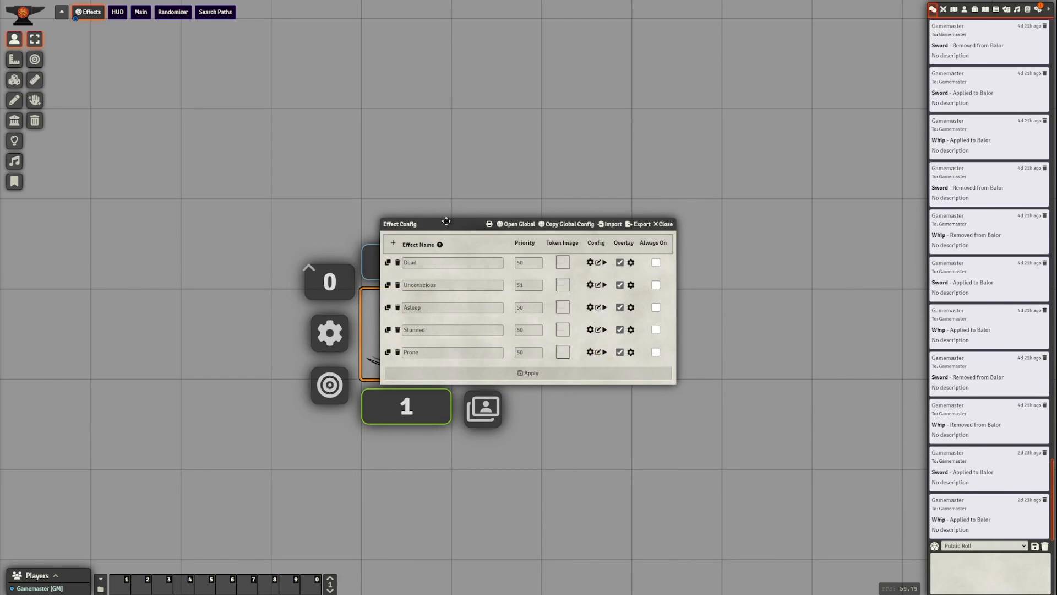
{"action": "left_click_drag", "start_coordinate": [461, 239], "coordinate": [507, 279]}
{"action": "left_click", "coordinate": [592, 205]}
Change the combined global mapping's expression to hp=1 || rotation>180 and apply the config.
{"action": "key", "text": "shift+g"}
{"action": "left_click_drag", "start_coordinate": [455, 257], "coordinate": [503, 189]}
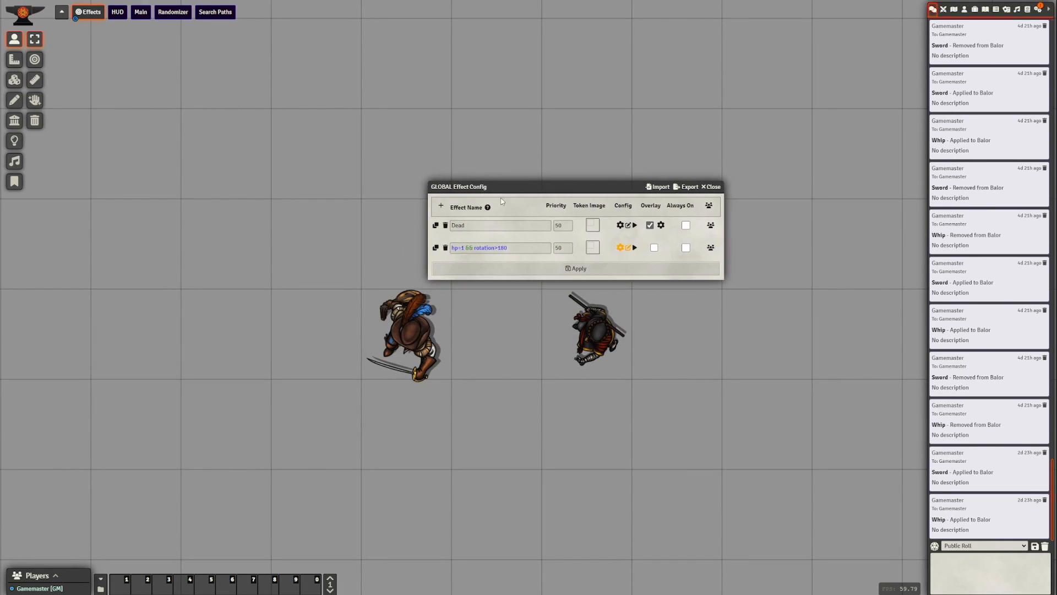
{"action": "left_click", "coordinate": [475, 249]}
{"action": "key", "text": "BackSpace"}
{"action": "key", "text": "BackSpace"}
{"action": "key", "text": "BackSpace"}
{"action": "type", "text": "||"}
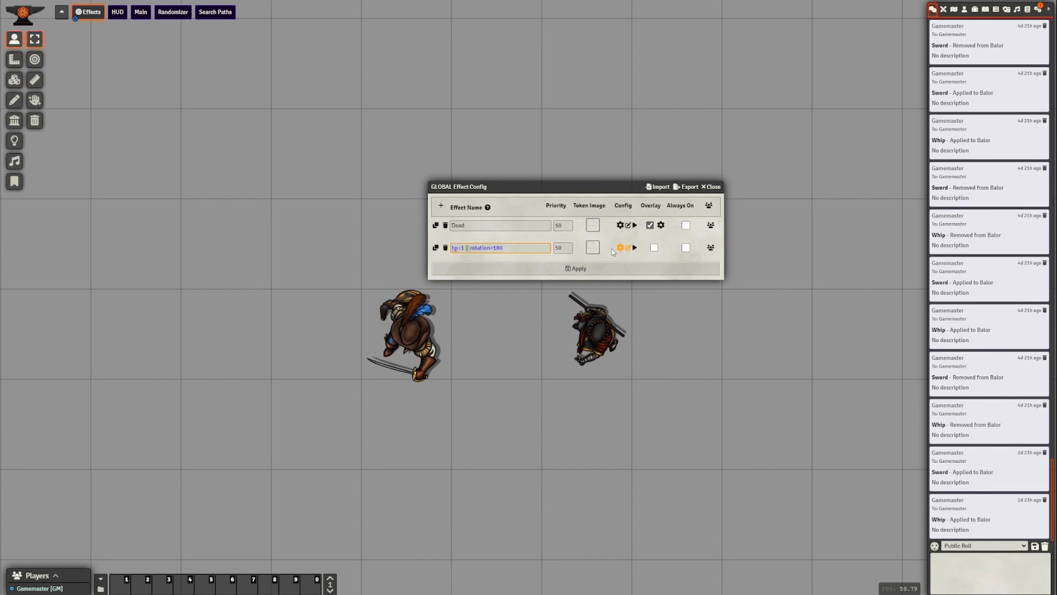
{"action": "left_click", "coordinate": [564, 269]}
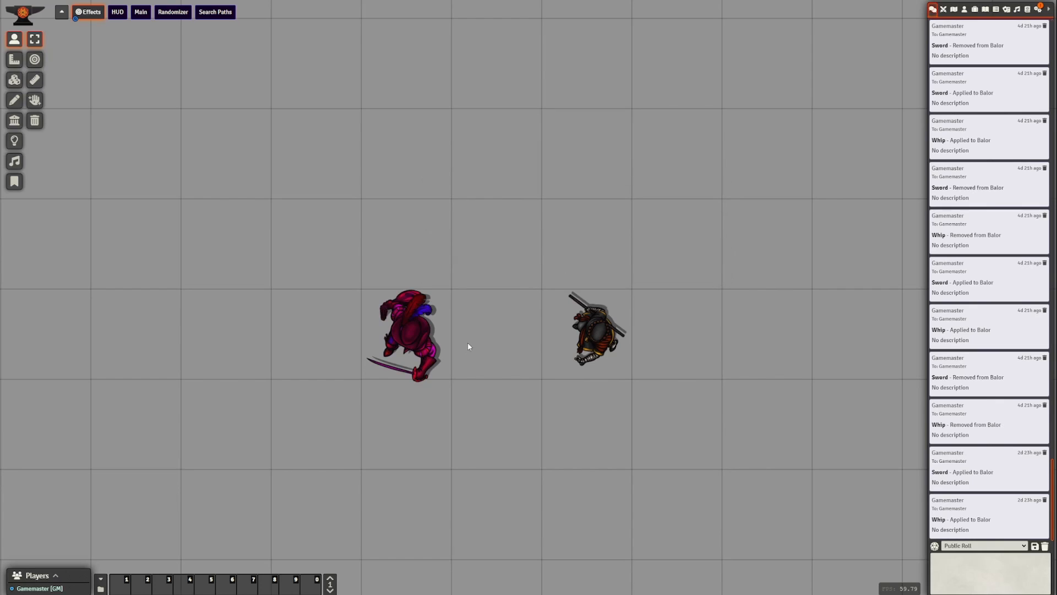
Check the half-elf bard's hit points and rotate its token back and forth to test the OR condition.
{"action": "right_click", "coordinate": [404, 378]}
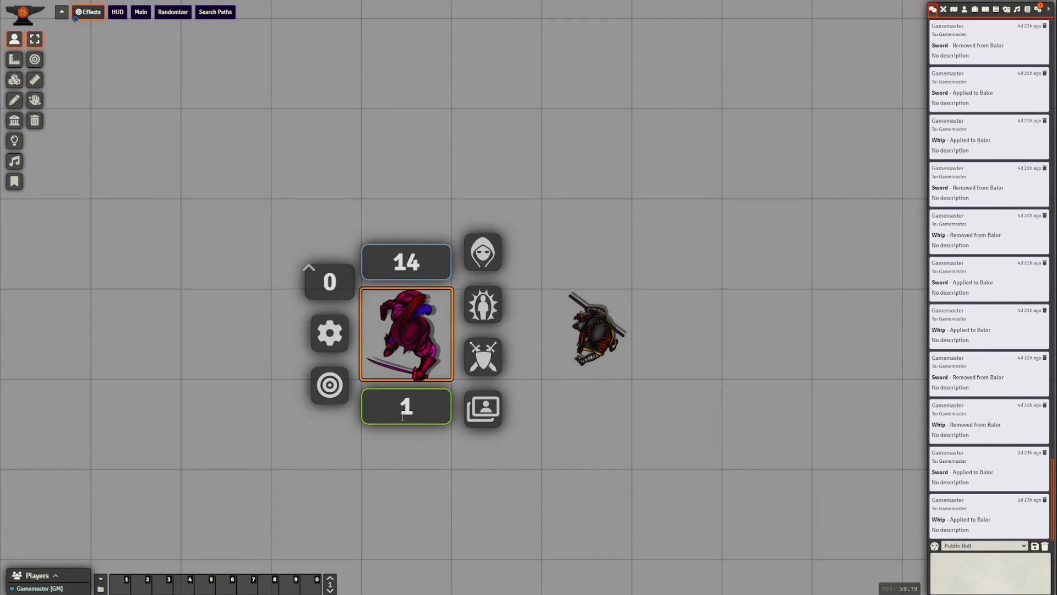
{"action": "right_click", "coordinate": [411, 344]}
{"action": "scroll", "coordinate": [410, 337], "scroll_direction": "down", "scroll_amount": 2}
{"action": "scroll", "coordinate": [411, 337], "scroll_direction": "up", "scroll_amount": 3}
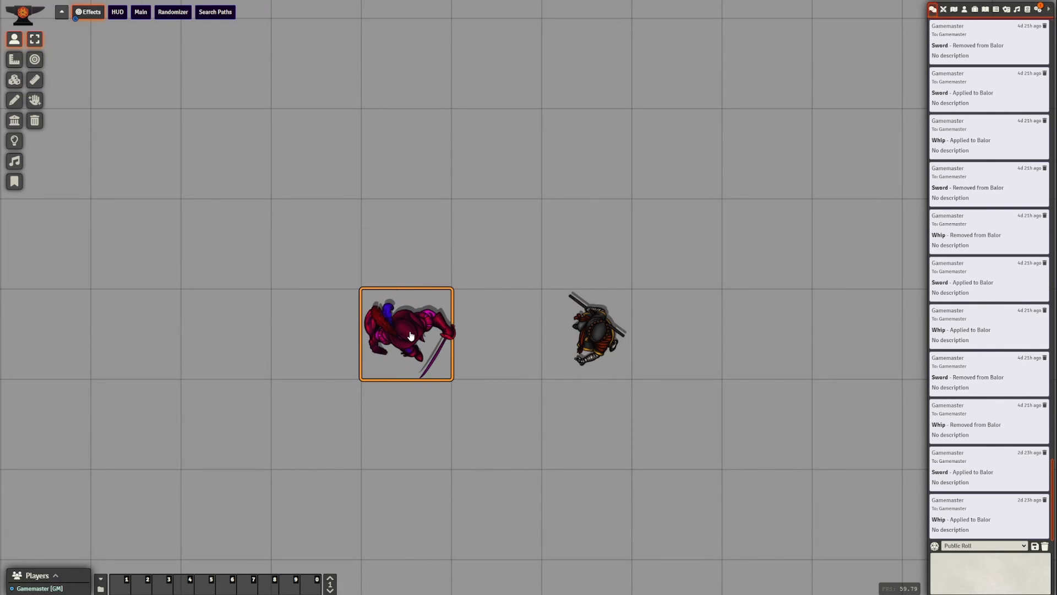
Set the half-elf bard's hit points to 5 and rotate its token to test the rotation half of the condition.
{"action": "right_click", "coordinate": [420, 378]}
{"action": "left_click", "coordinate": [394, 406]}
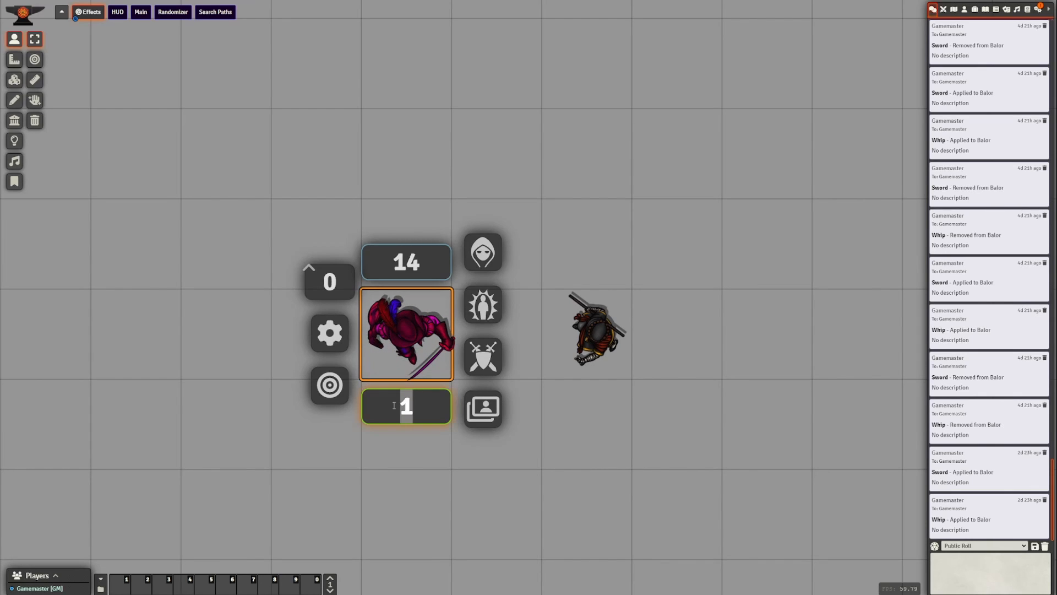
{"action": "type", "text": "5"}
{"action": "key", "text": "Return"}
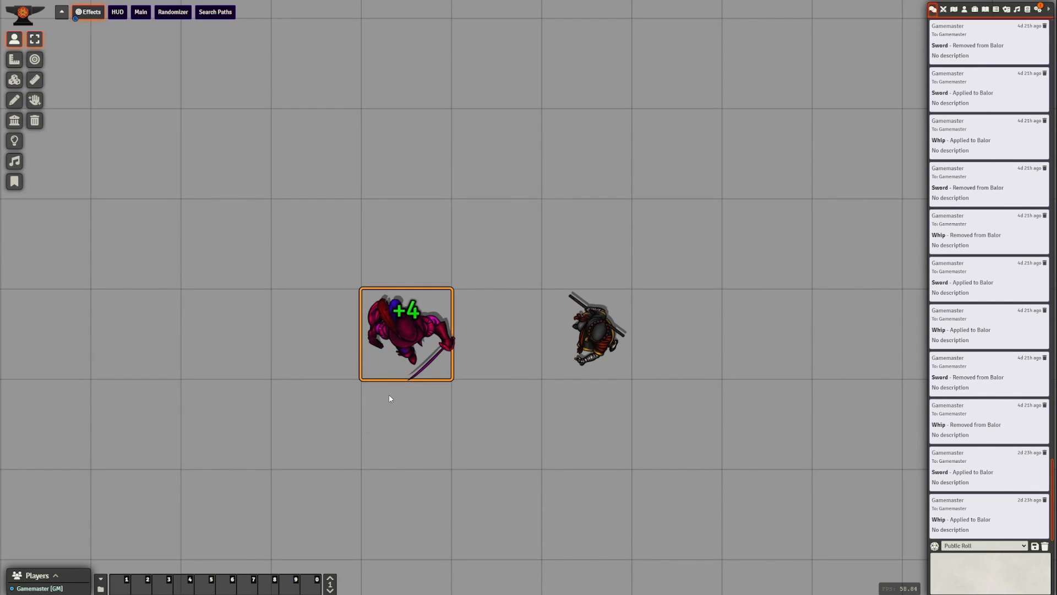
{"action": "right_click", "coordinate": [420, 346]}
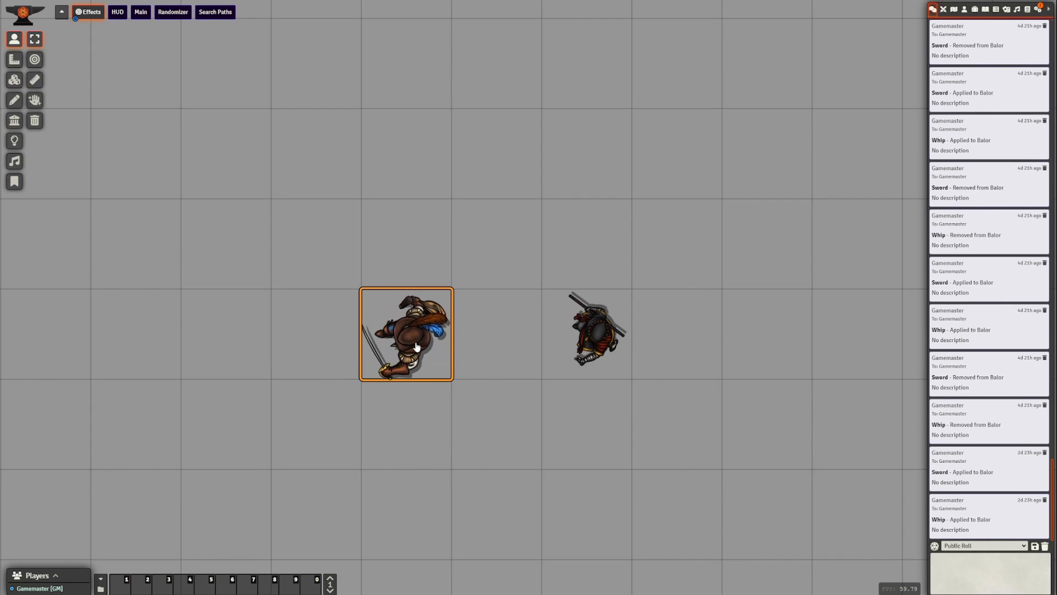
{"action": "right_click", "coordinate": [417, 346]}
{"action": "left_click", "coordinate": [483, 305]}
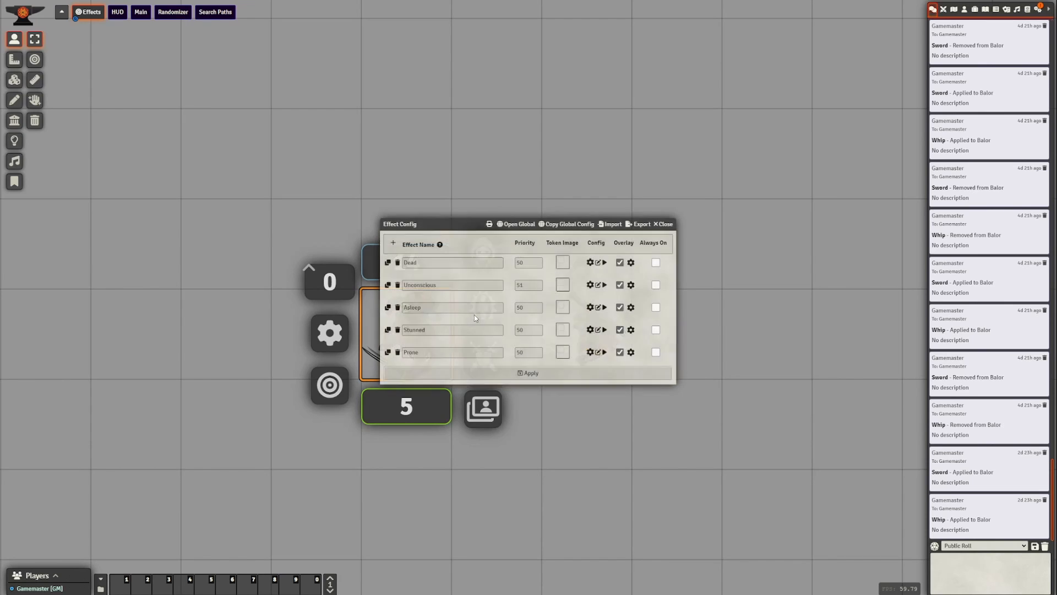
{"action": "left_click", "coordinate": [656, 228]}
Group the global mapping's expression with escaped brackets and extend it to \( hp=1 || rotation>180 \) || hp=2.
{"action": "key", "text": "shift+g"}
{"action": "left_click_drag", "start_coordinate": [462, 260], "coordinate": [578, 237]}
{"action": "left_click", "coordinate": [584, 293]}
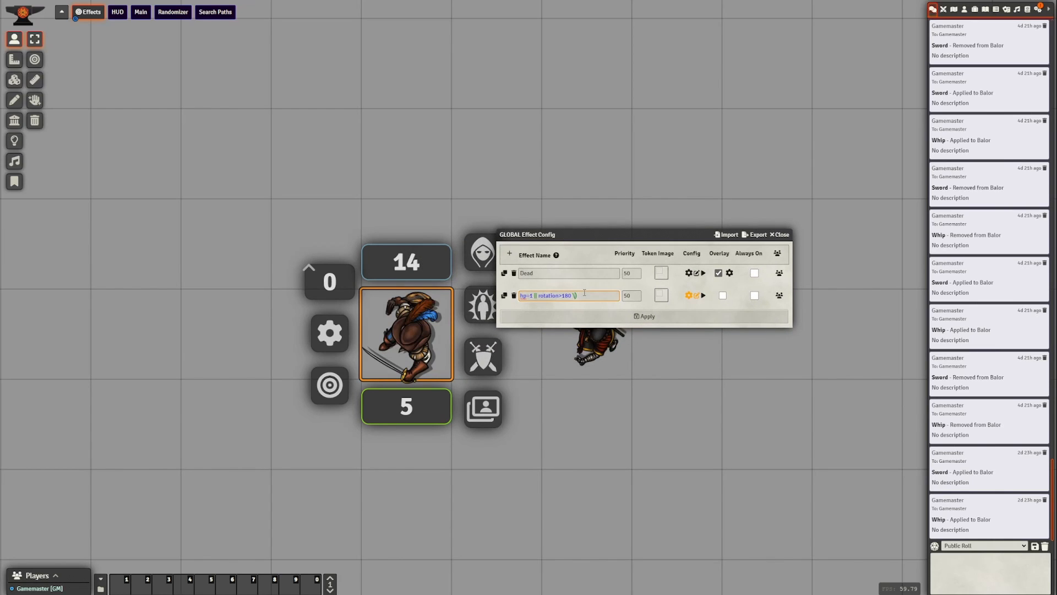
{"action": "key", "text": "Home"}
{"action": "type", "text": "\\("}
{"action": "type", "text": "p"}
{"action": "left_click_drag", "start_coordinate": [579, 235], "coordinate": [598, 204]}
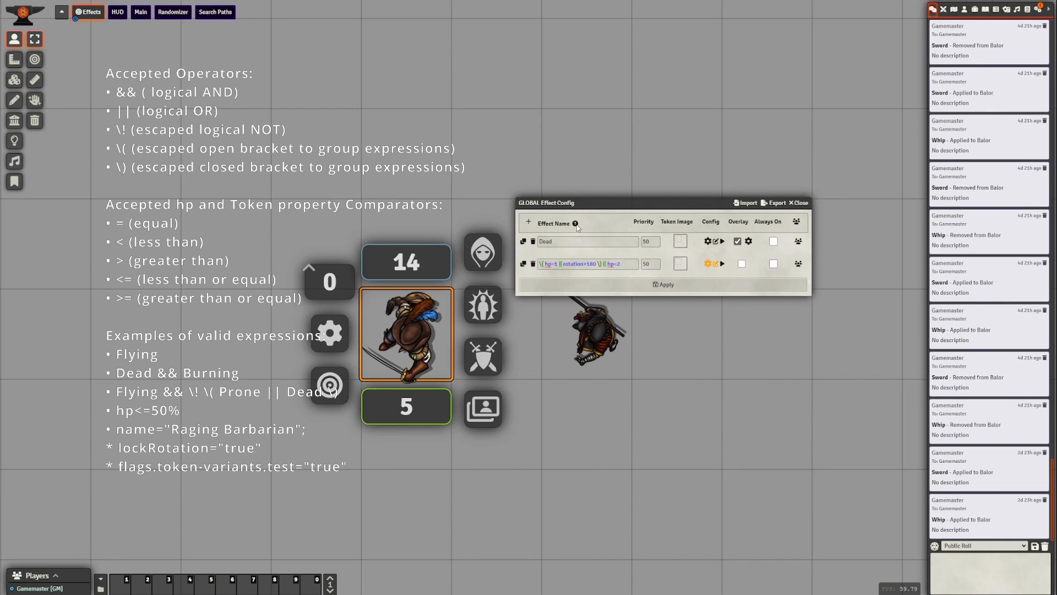
{"action": "left_click_drag", "start_coordinate": [576, 200], "coordinate": [426, 135]}
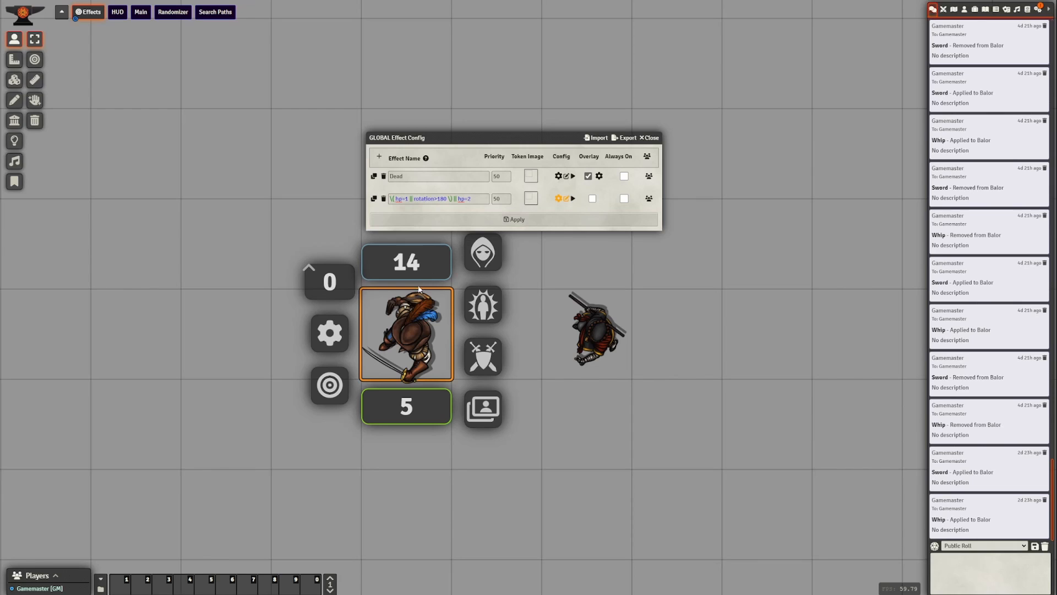
{"action": "left_click_drag", "start_coordinate": [587, 398], "coordinate": [708, 494]}
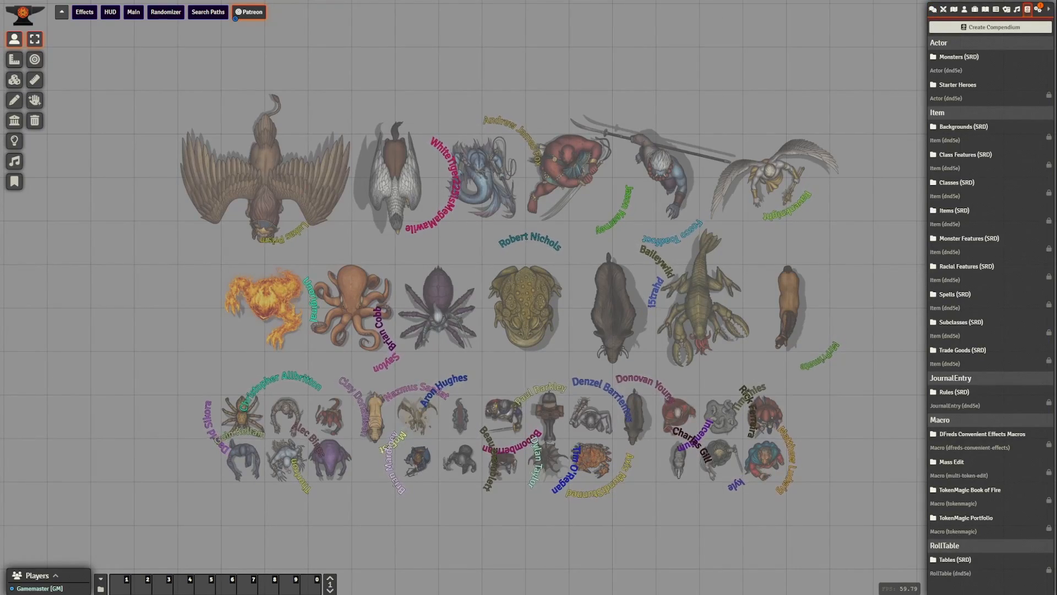
{"action": "scroll", "coordinate": [678, 510], "scroll_direction": "up", "scroll_amount": 3}
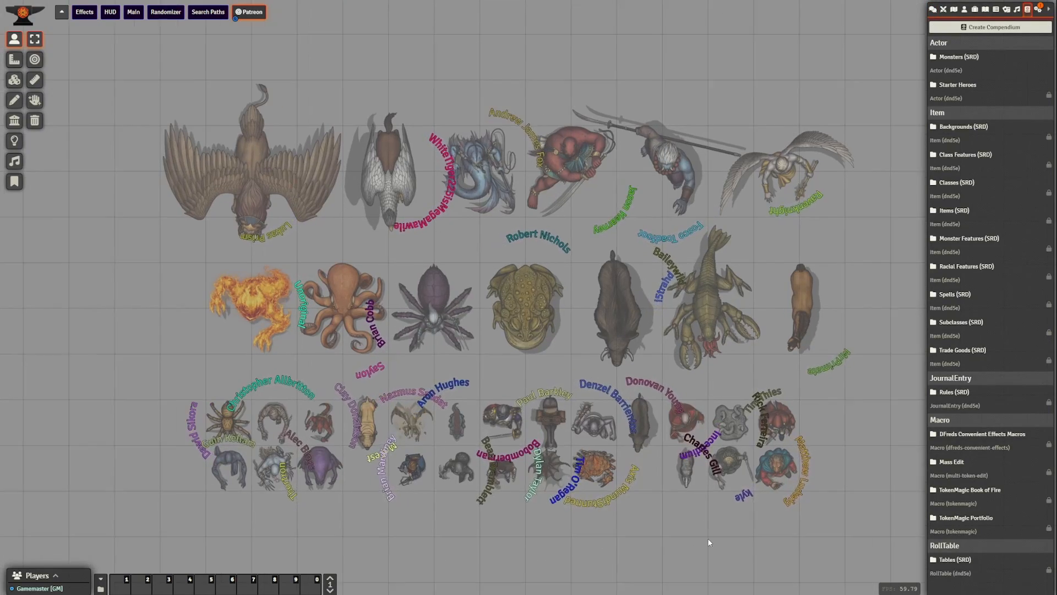